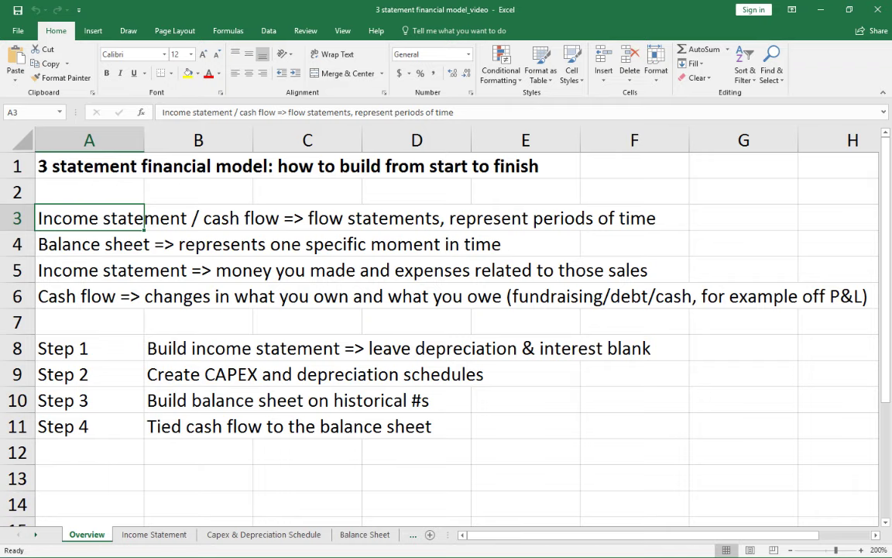
Step: Review the statement definitions and the four model-building steps on the Overview sheet
left_click(89, 244)
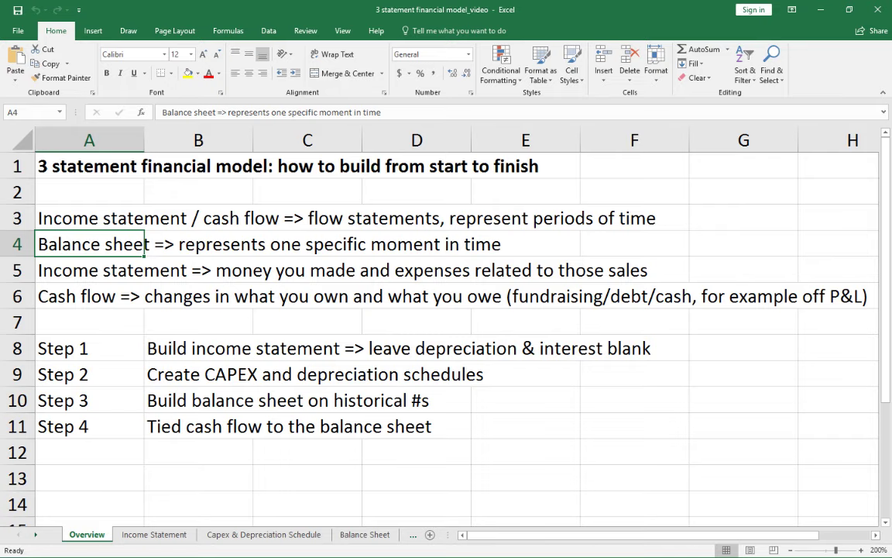
left_click(89, 270)
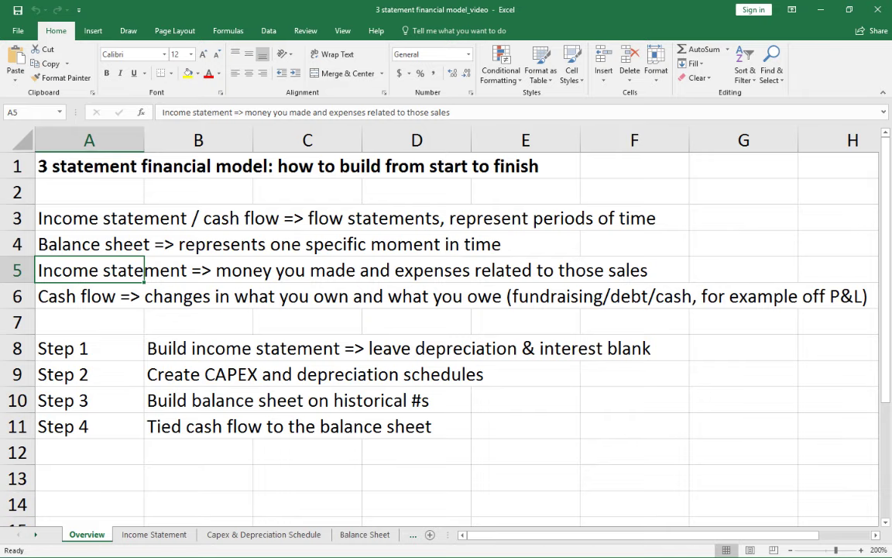
left_click(90, 296)
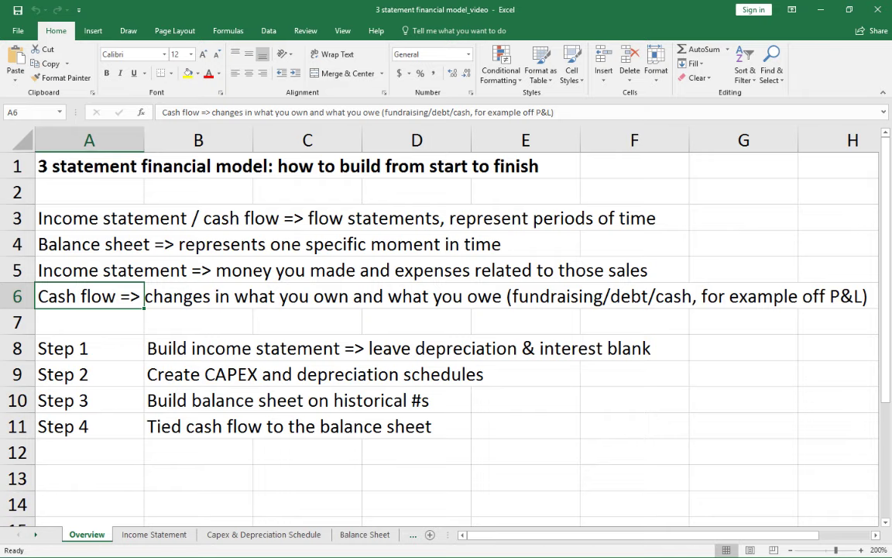
left_click(89, 348)
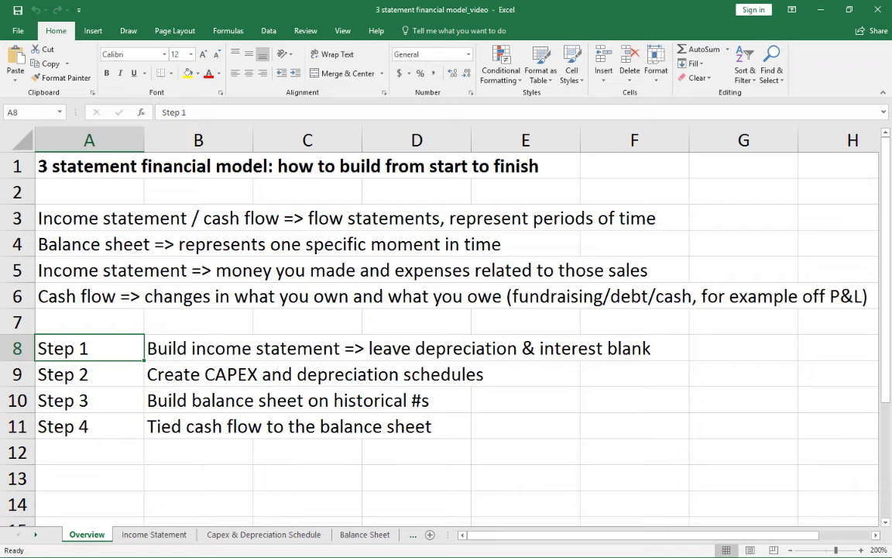
left_click(198, 347)
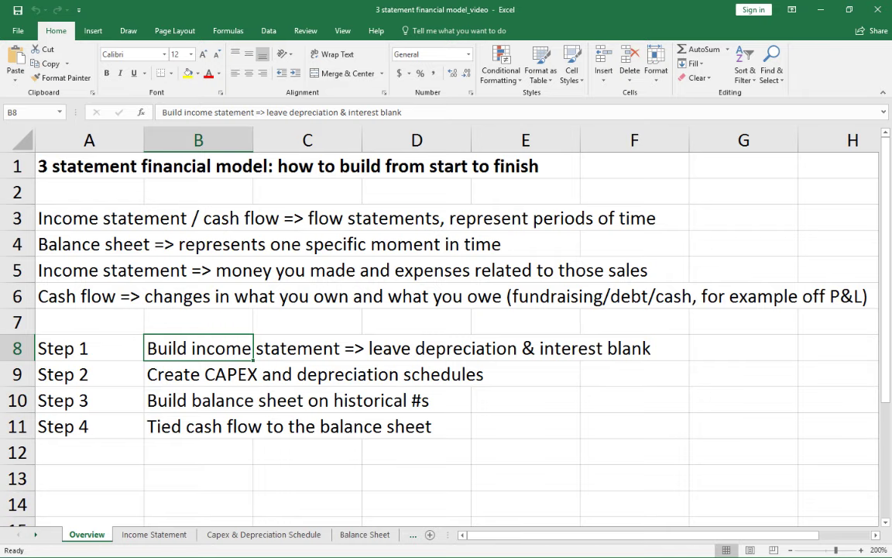
left_click(199, 374)
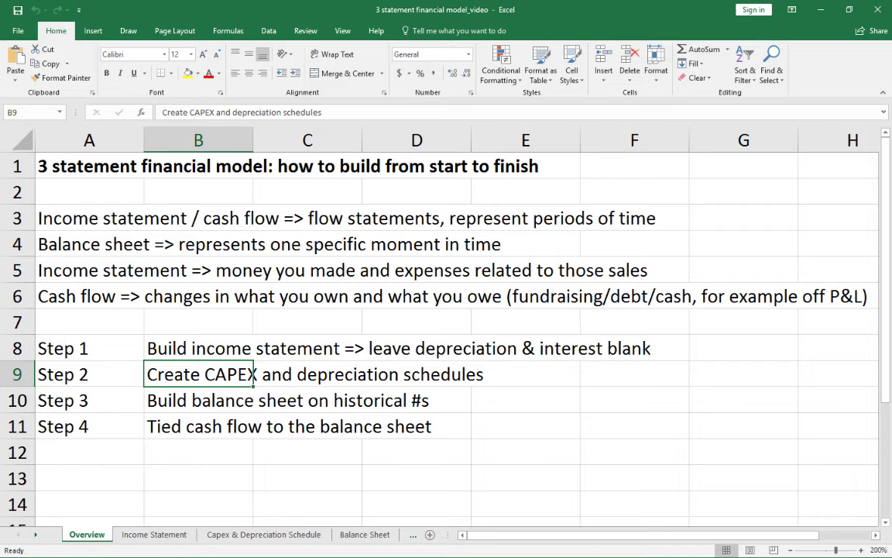
key("Down")
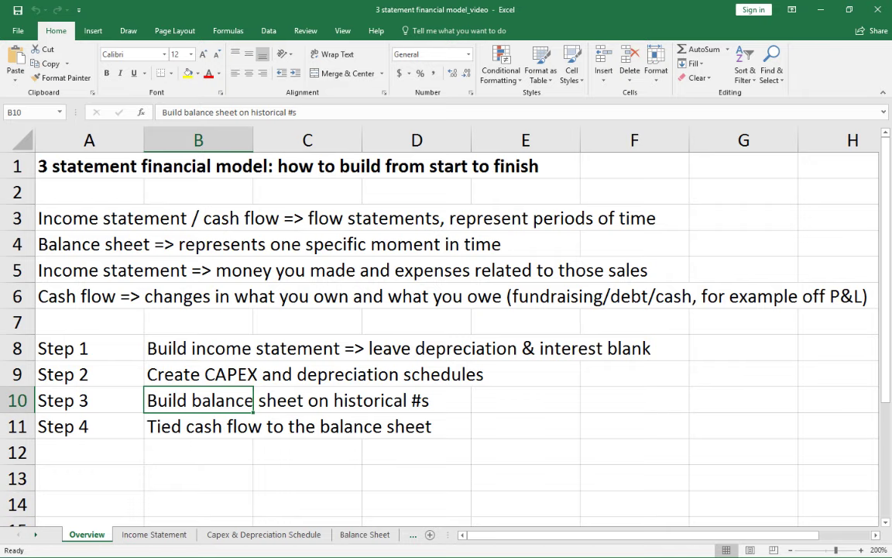
key("Down")
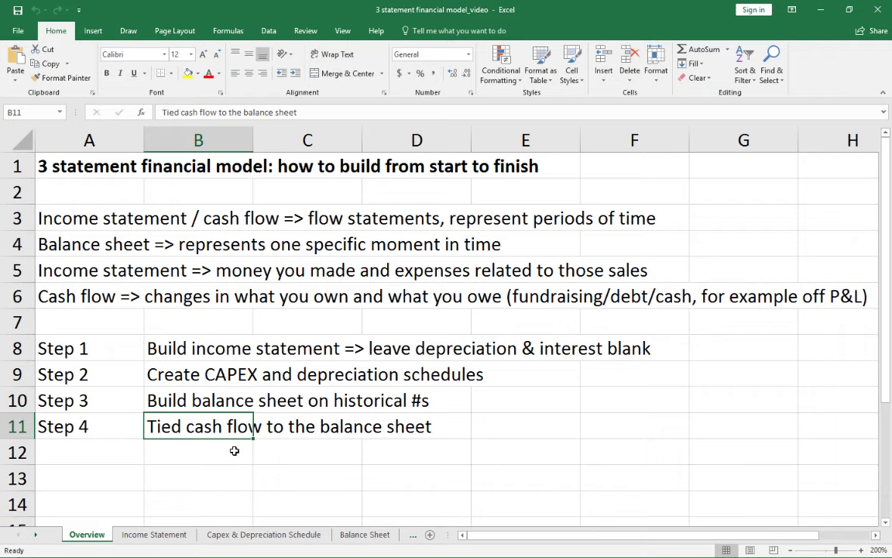
Step: Enter the section heading ASSUMPTIONS in cell A3 of the Income Statement sheet
left_click(154, 533)
left_click(90, 188)
type("ASSUMPTIONS")
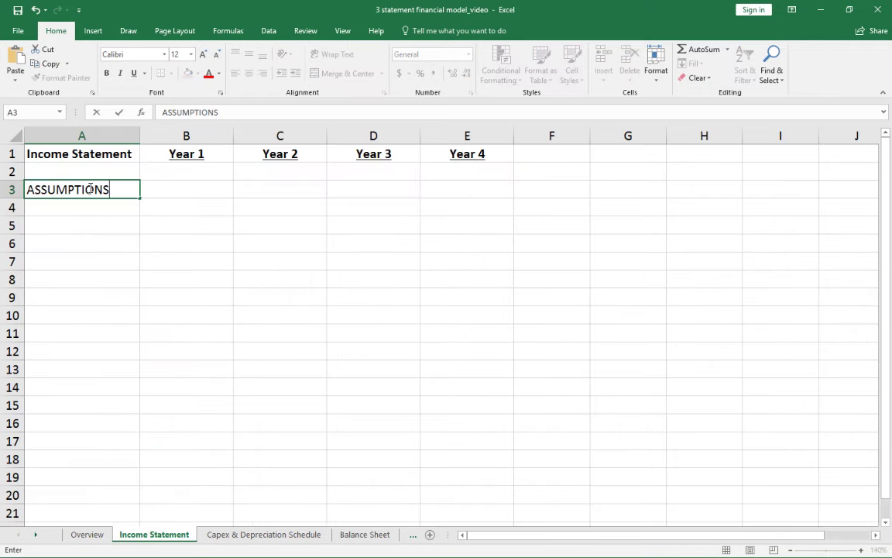
key("Return")
Step: Shade the entire ASSUMPTIONS row 3 with a medium grey fill
left_click(90, 188)
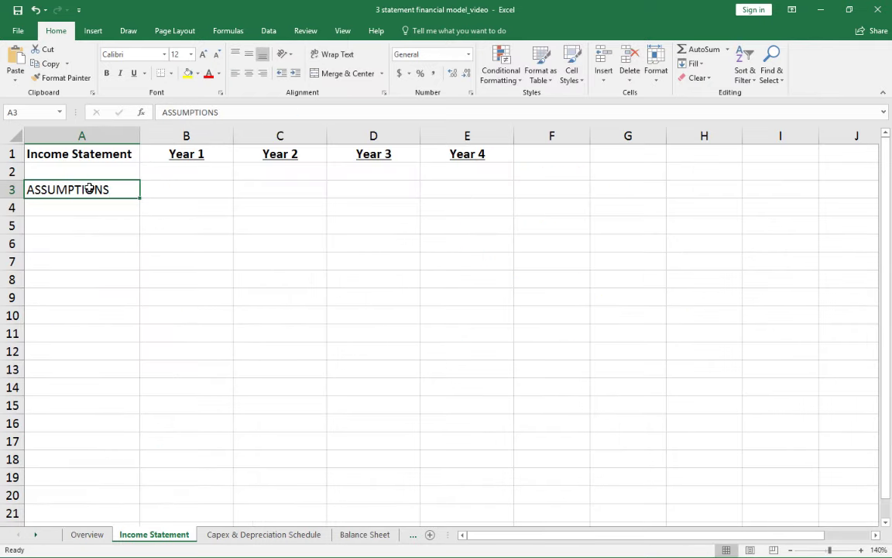
key("shift+space")
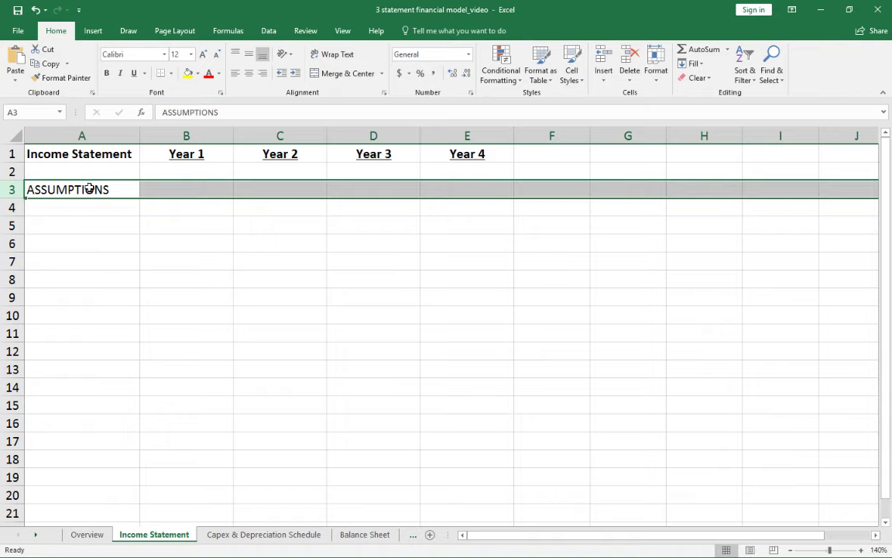
left_click(187, 74)
left_click(198, 74)
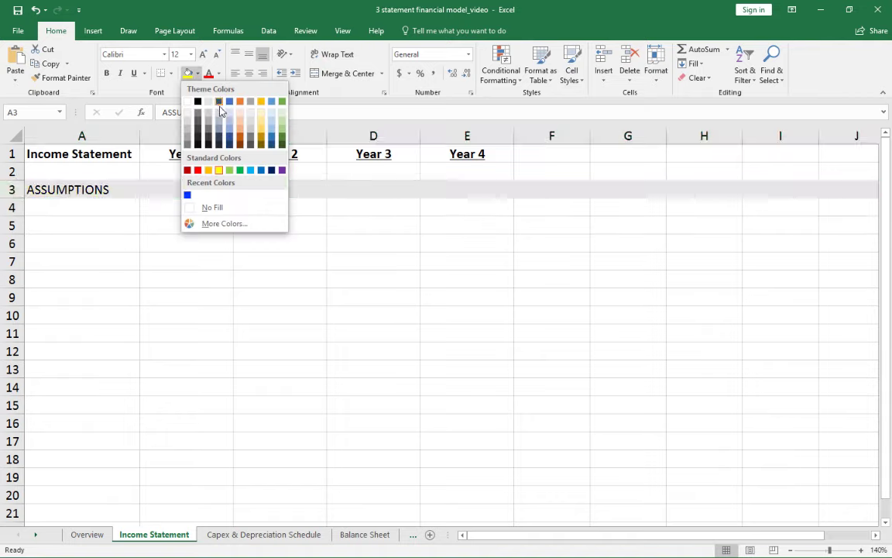
left_click(210, 120)
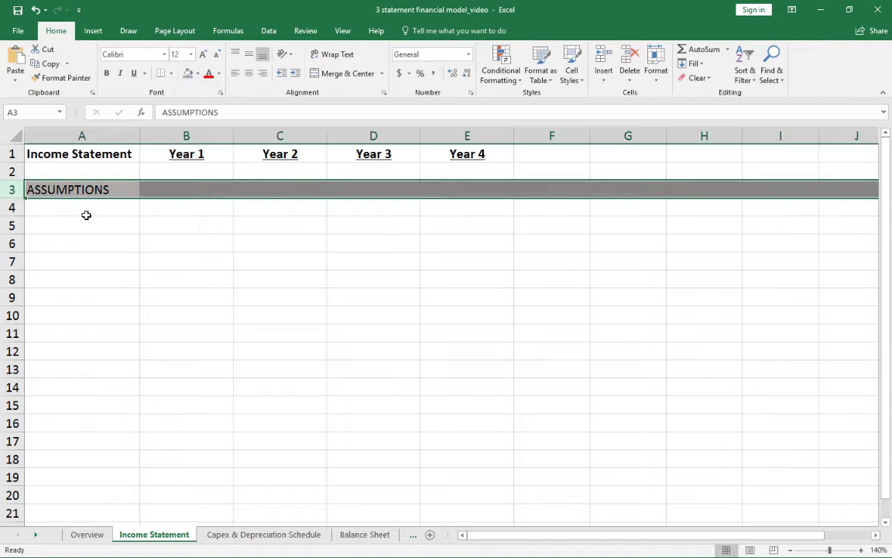
Step: Enter the subheading Revenue in cell A5 and underline it
left_click(84, 221)
type("REVENUE")
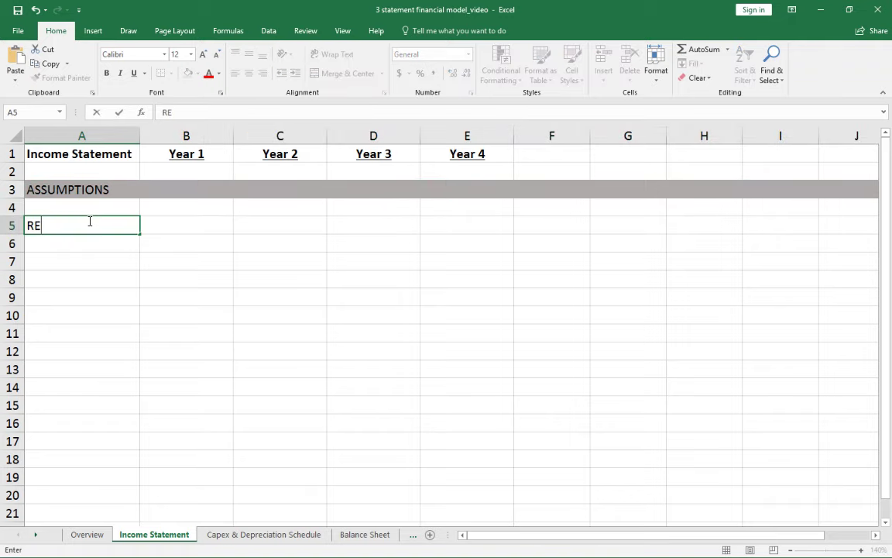
key("BackSpace")
key("BackSpace")
key("BackSpace")
key("BackSpace")
key("BackSpace")
key("BackSpace")
type("evenue")
key("Return")
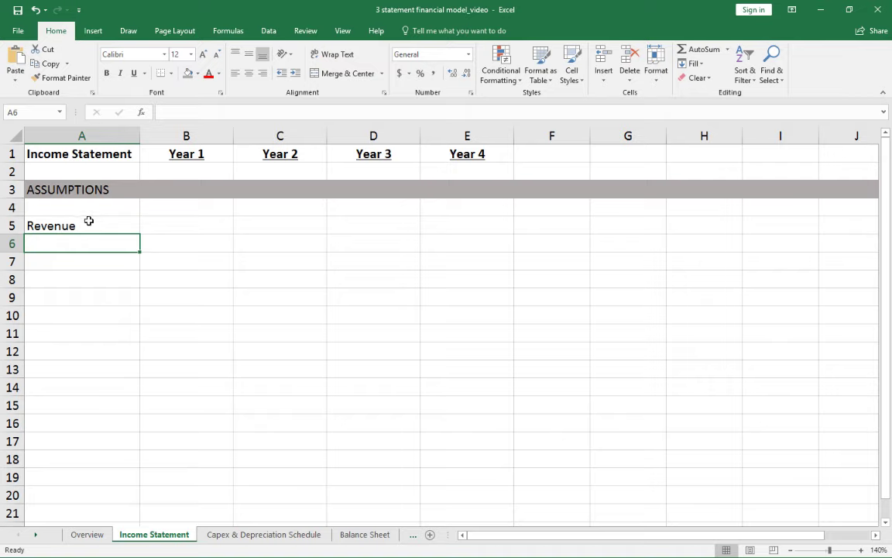
left_click(89, 222)
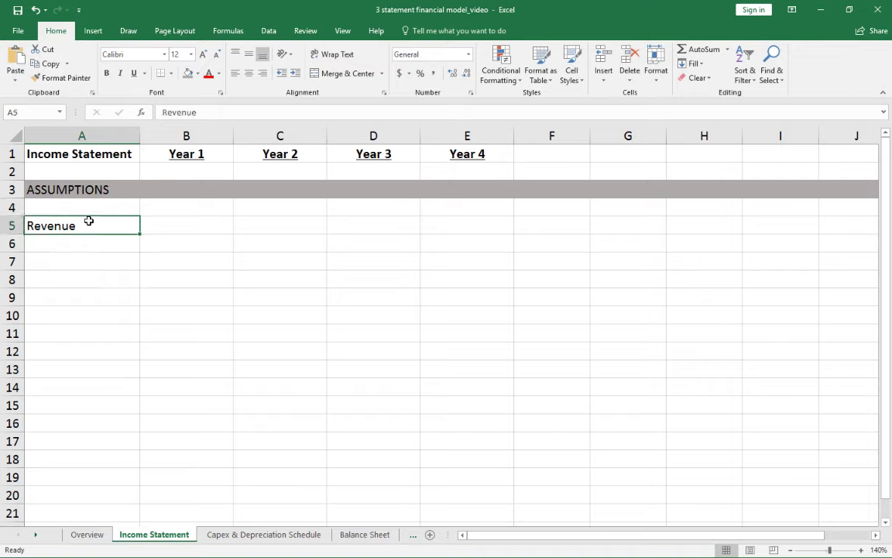
key("ctrl+u")
Step: Add the row labels New Customers in A6 and AOV in A7 beneath the Revenue subheading
key("Return")
type("New Customers")
key("Return")
type("AO")
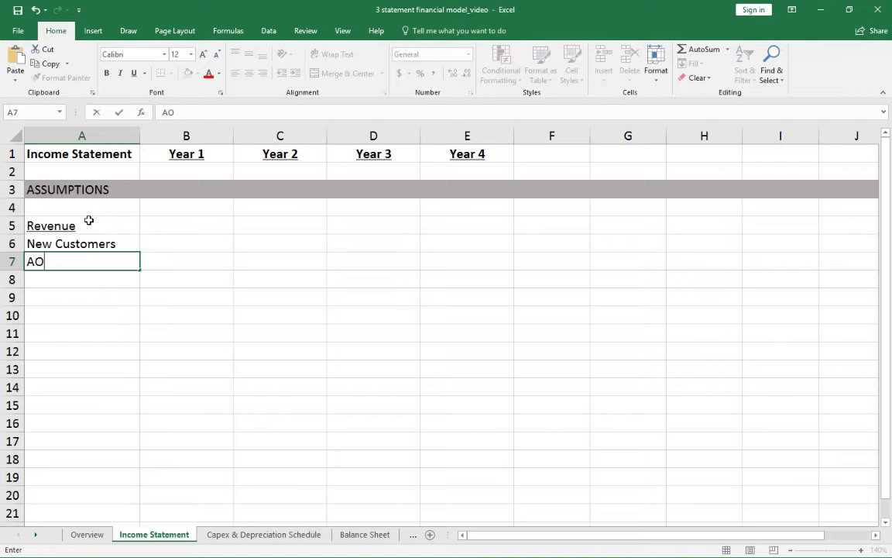
type("C")
key("BackSpace")
type("V")
key("Return")
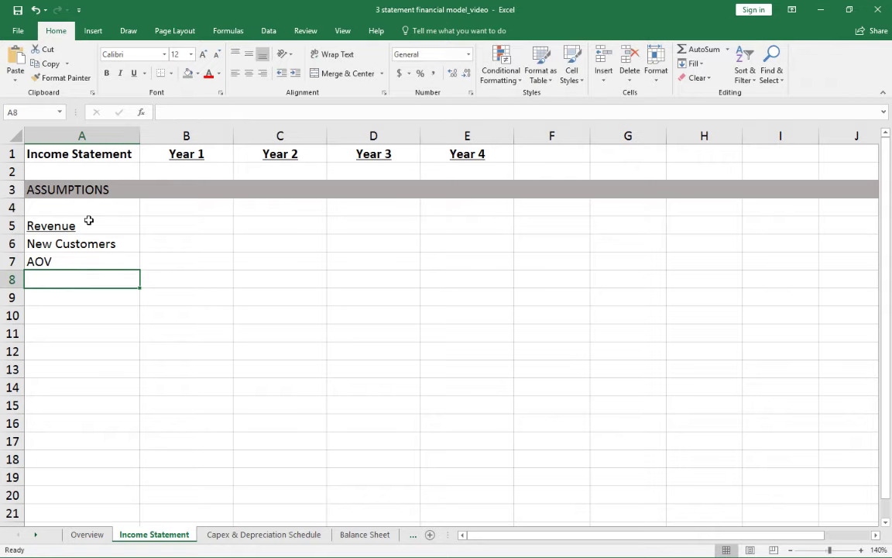
Step: Add the row labels "Refunds (as % of rev)" in A8 and Discounts in A9
type("Refunds ")
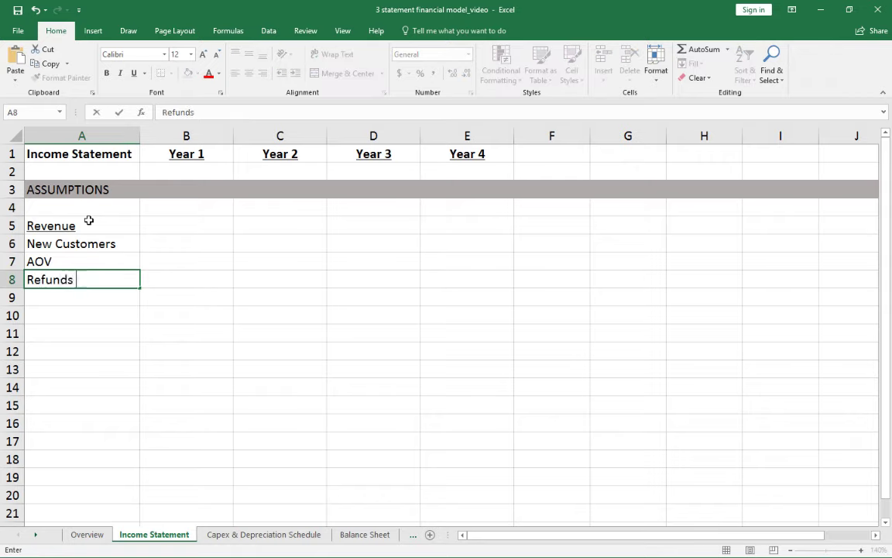
type("(as % of rev)")
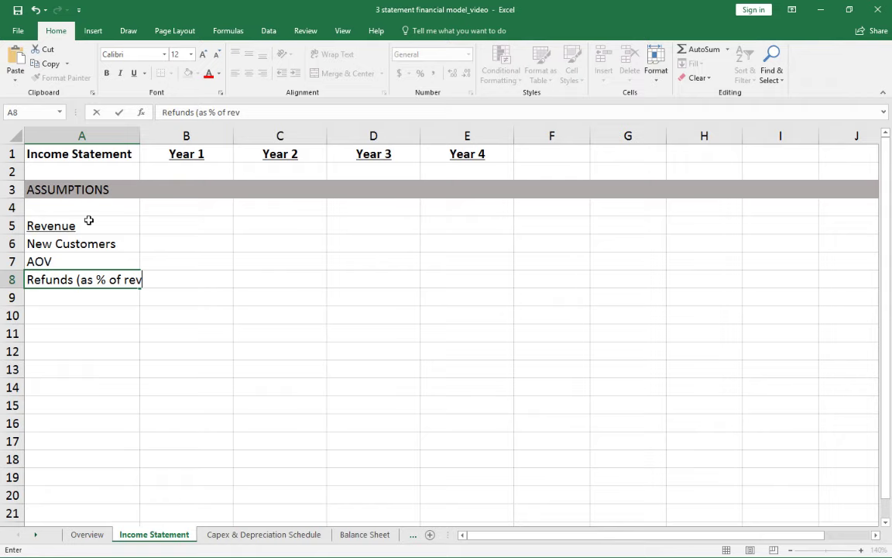
key("Return")
type("Discounts")
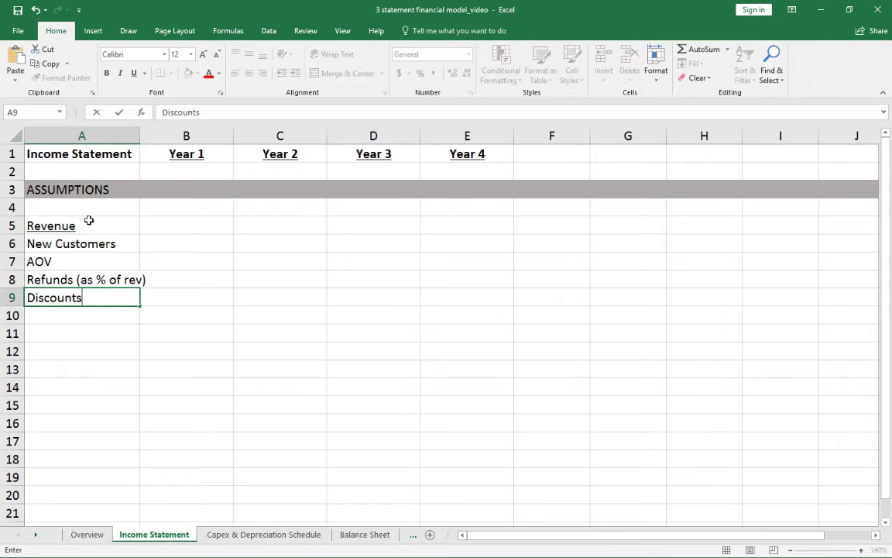
key("Return")
key("Return")
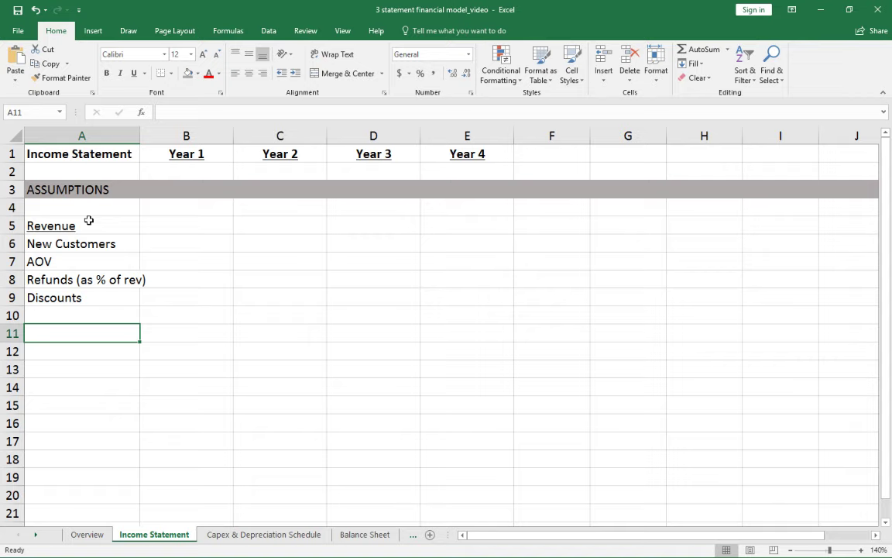
Step: Set the font colour of the Year 1 New Customers cell B6 to bright blue
key("Up")
key("Up")
key("Up")
key("Up")
key("Up")
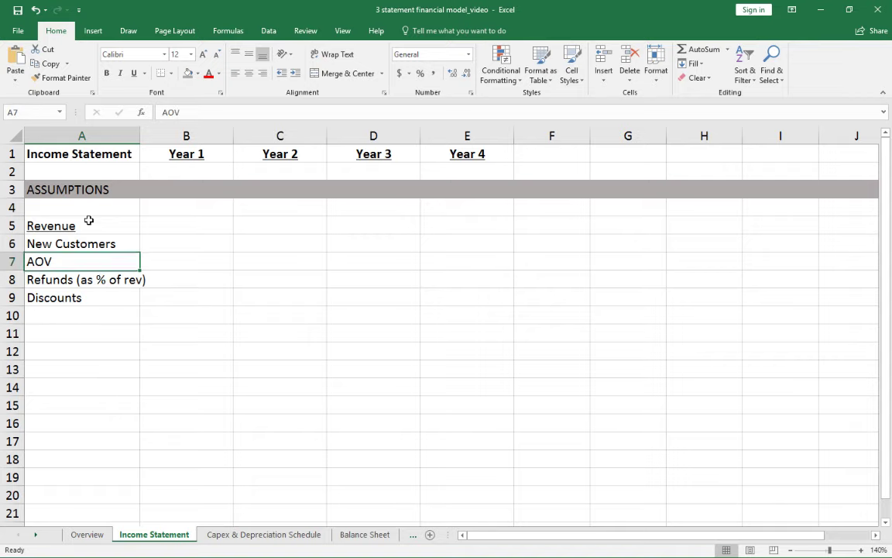
key("Right")
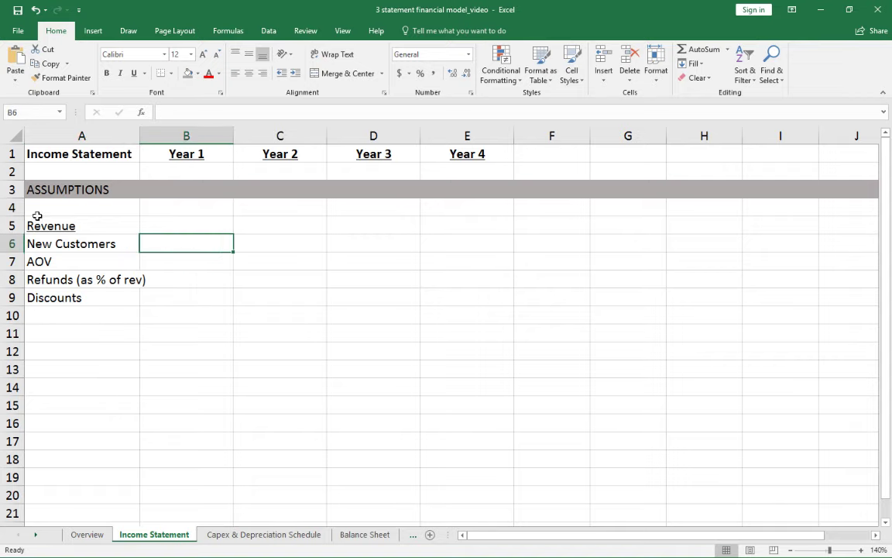
left_click(219, 73)
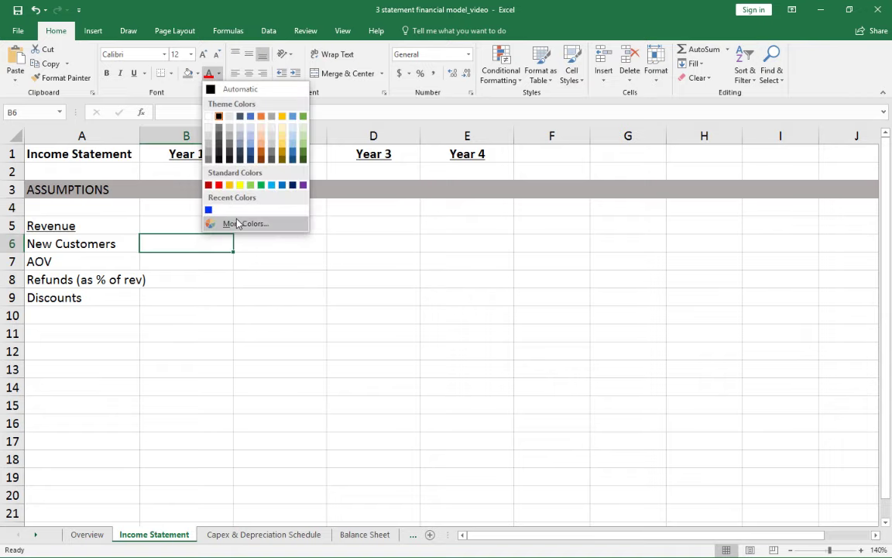
left_click(233, 224)
left_click(275, 207)
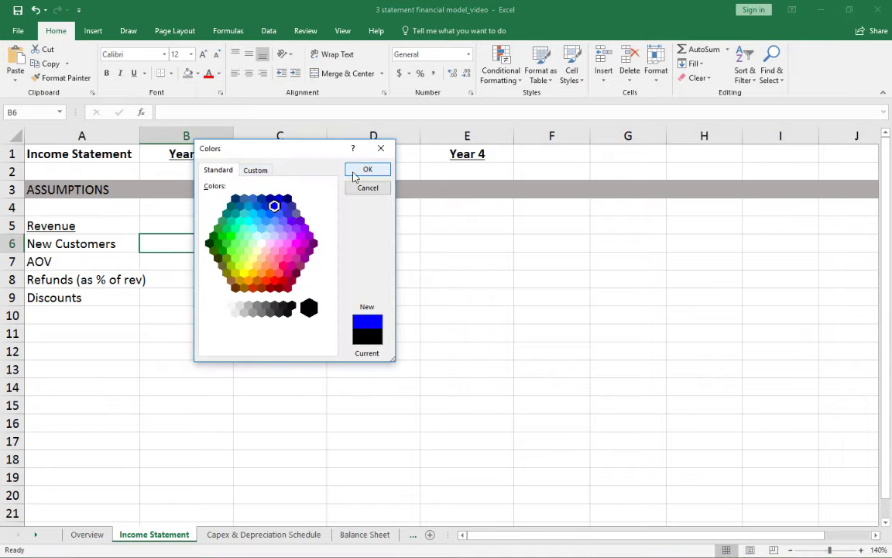
left_click(369, 169)
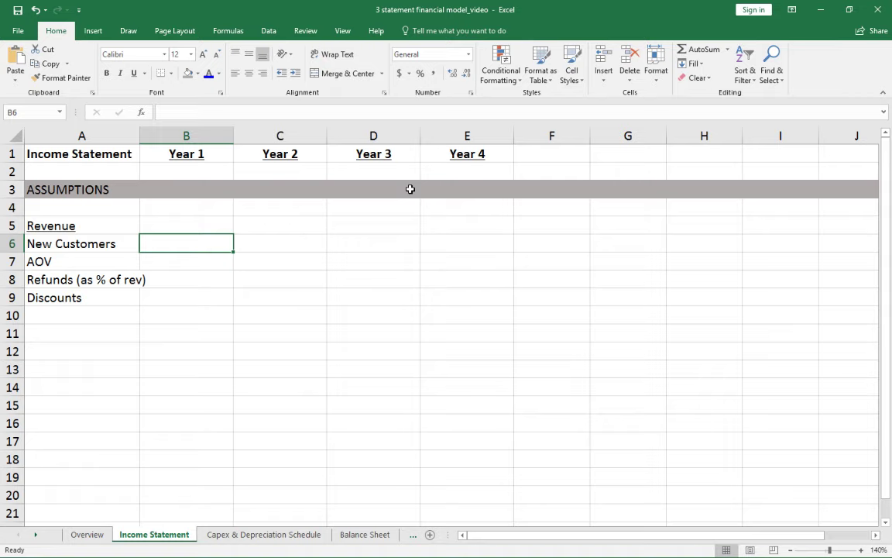
Step: Enter 75000 as Year 1 New Customers in B6 and format it with a thousands separator and no decimals
type("75000")
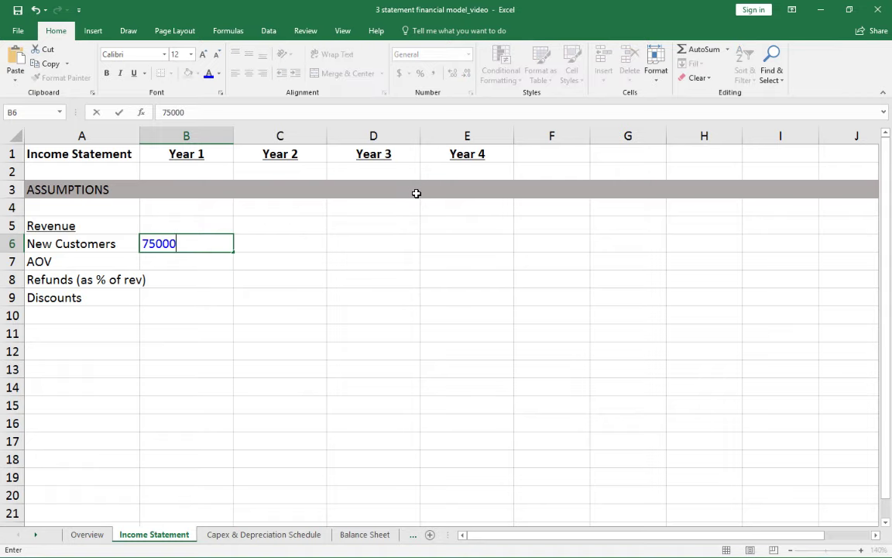
key("Return")
key("Up")
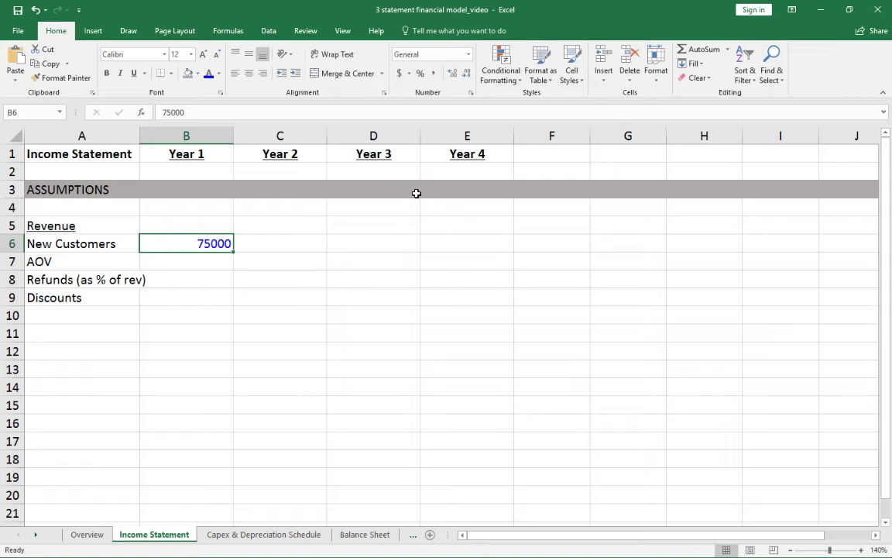
key("alt")
key("h")
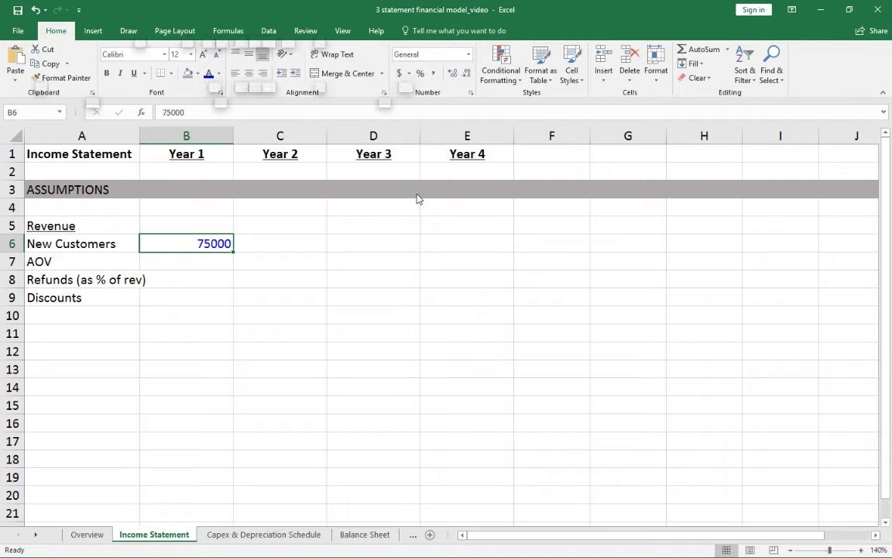
key("k")
key("alt+h")
key("9")
key("alt+h")
key("9")
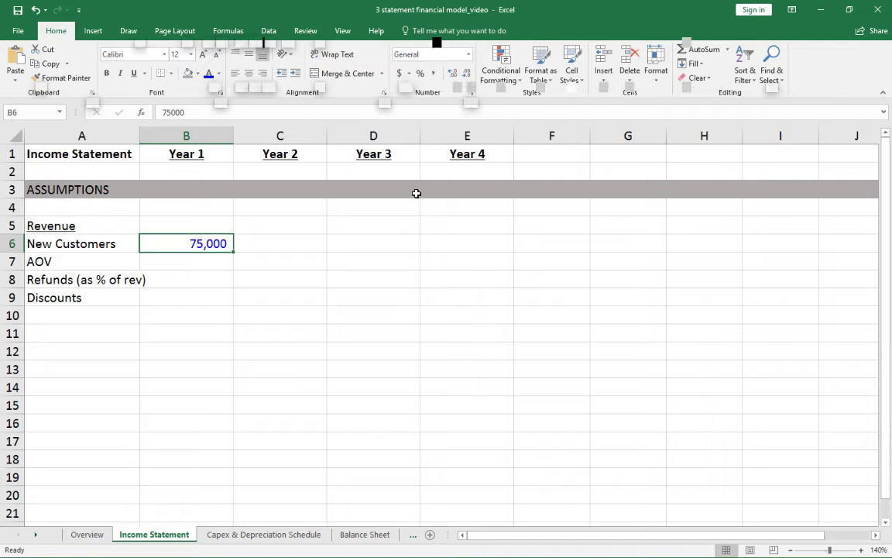
Step: Copy the Year 1 New Customers cell B6 across to Years 2 through 4 in C6:E6
key("ctrl+c")
key("Right")
key("ctrl+v")
key("Right")
key("ctrl+v")
key("Right")
key("ctrl+v")
Step: Set New Customers to 120000 for Year 2, 250000 for Year 3 and 450000 for Year 4
key("Left")
key("Left")
type("120000")
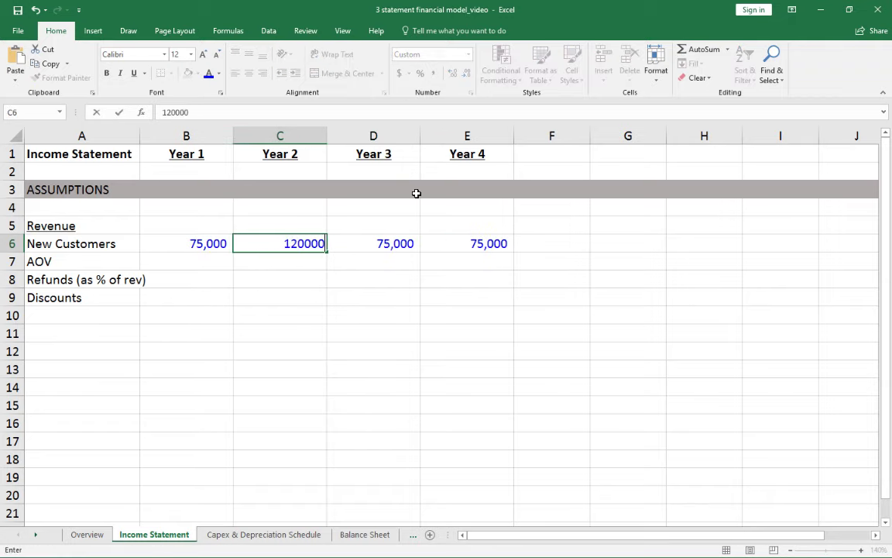
key("ctrl+Return")
key("Right")
type("250000")
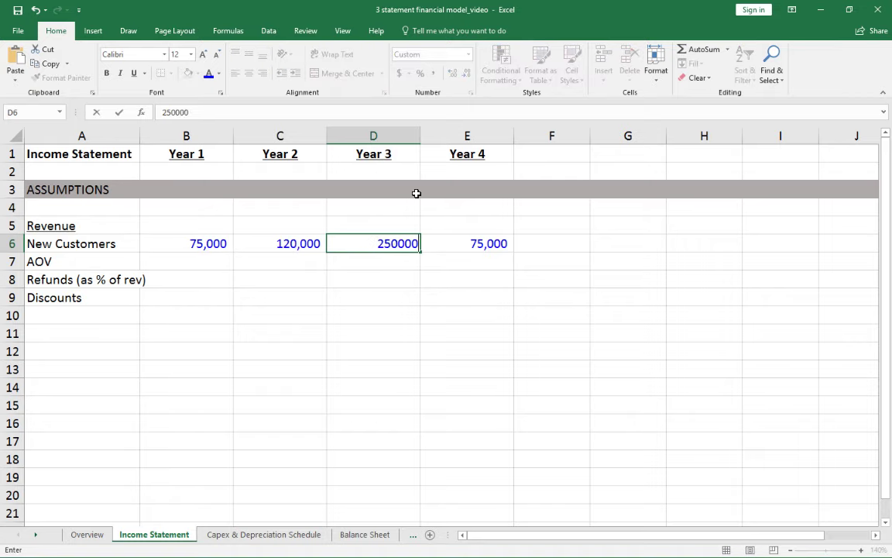
key("ctrl+Return")
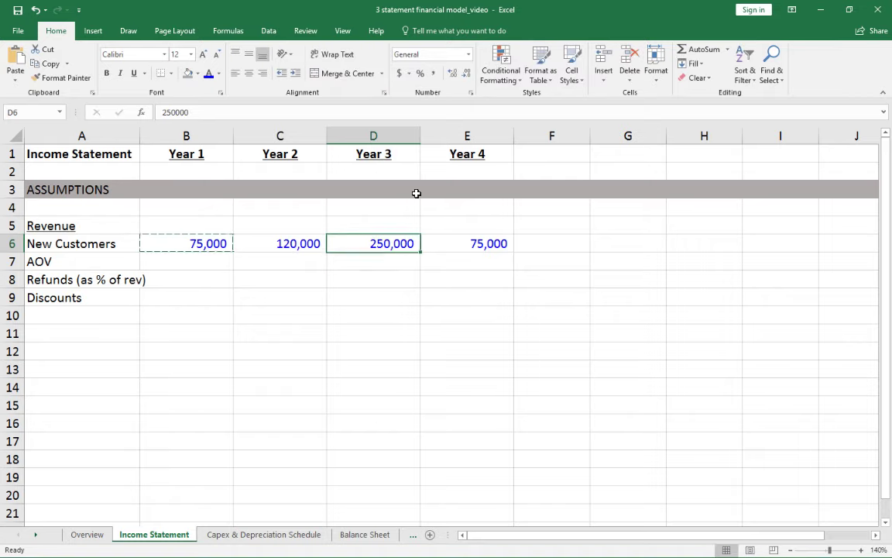
key("Right")
type("450000")
key("ctrl+Return")
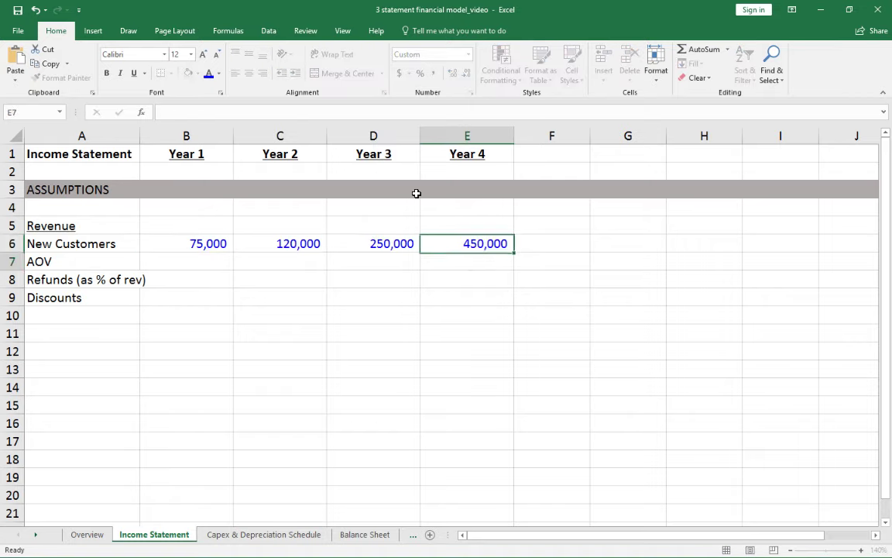
Step: Copy the Year 1 New Customers cell B6 into the Year 1 AOV cell B7
key("Left")
key("Left")
key("Left")
key("ctrl+c")
key("Down")
key("Right")
key("Left")
key("Up")
key("Down")
key("ctrl+v")
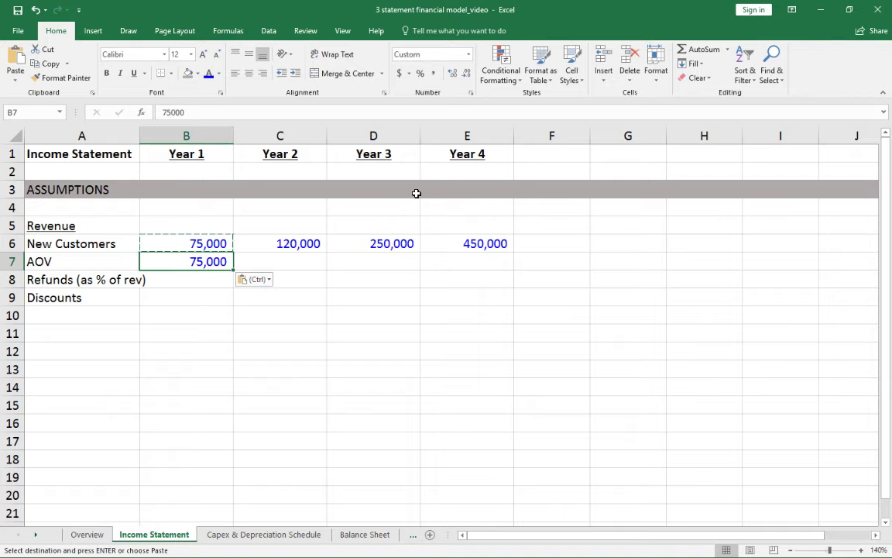
Step: Format the Year 1 AOV cell B7 as dollar accounting with no decimals and set it to 40
left_click(400, 73)
left_click(467, 73)
left_click(467, 72)
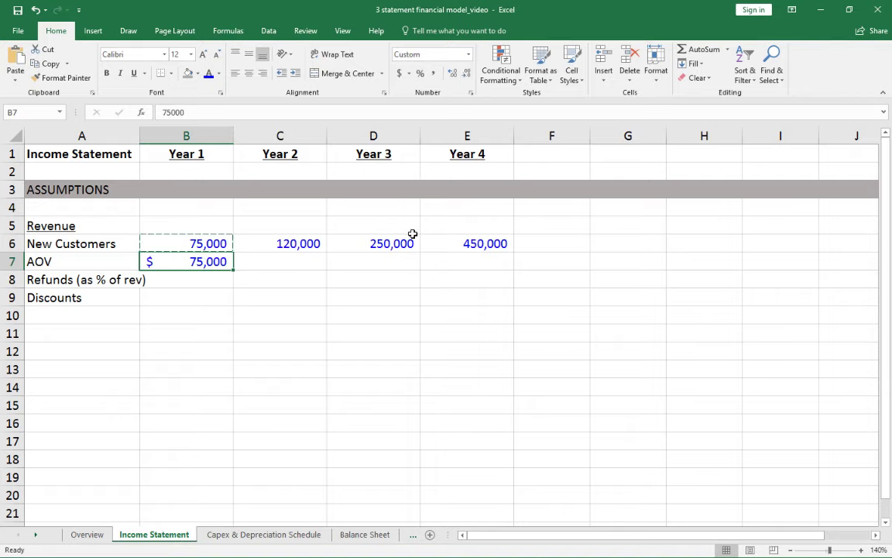
type("40")
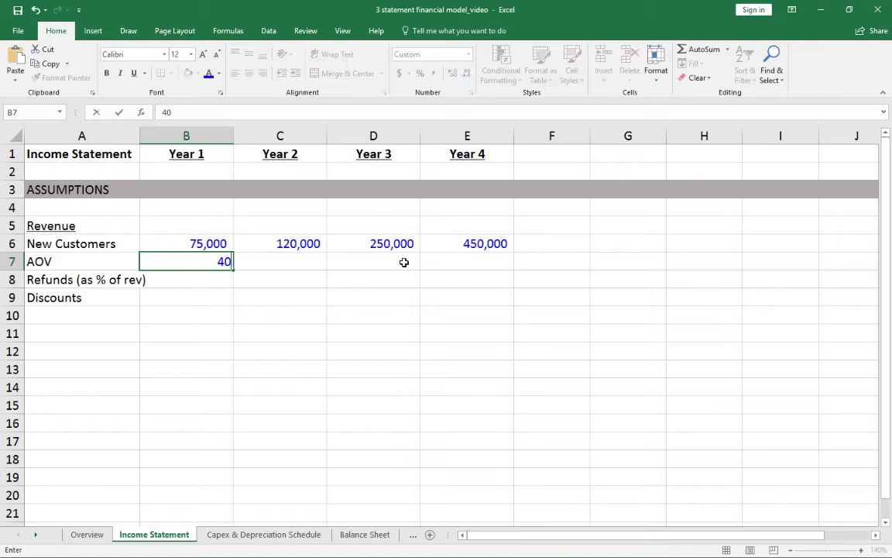
key("ctrl+Return")
Step: Copy the Year 1 AOV cell B7 across to Years 2 through 4 in C7:E7
key("ctrl+c")
key("Right")
key("shift+Right")
key("shift+Right")
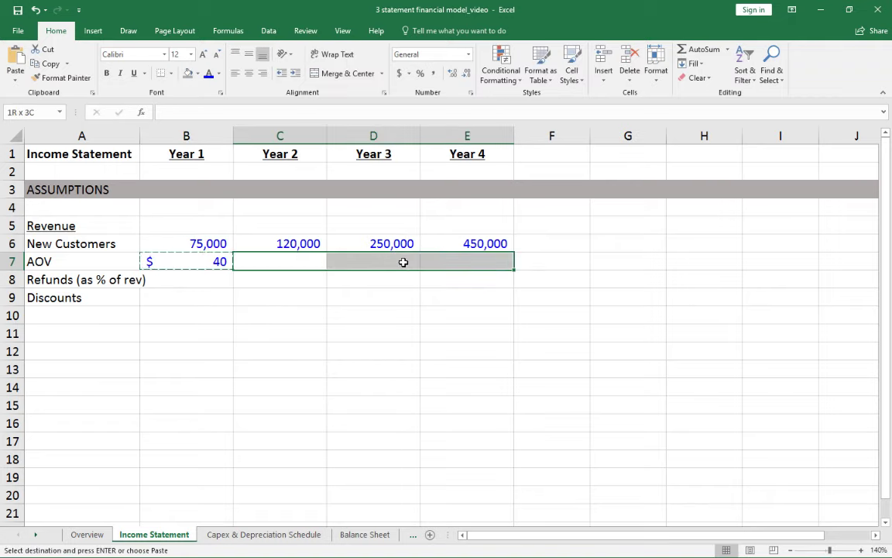
key("ctrl+v")
key("Down")
key("Left")
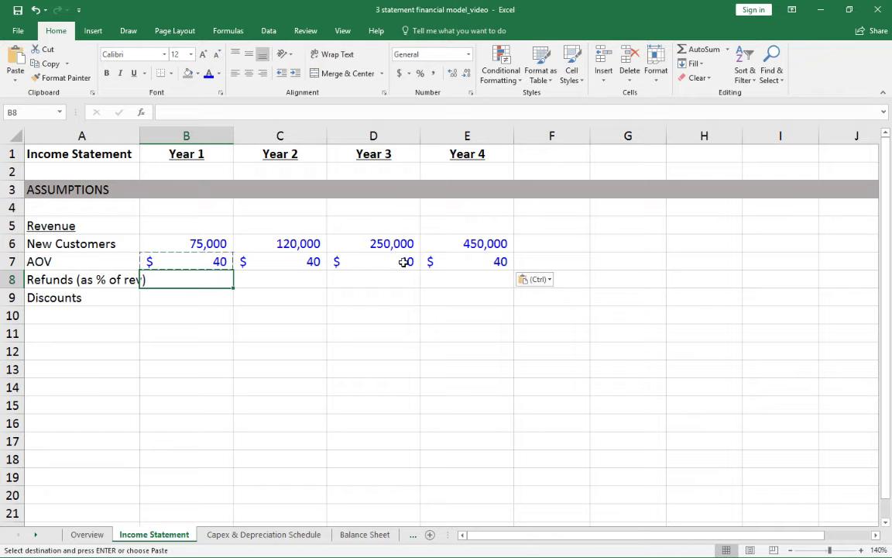
key("Escape")
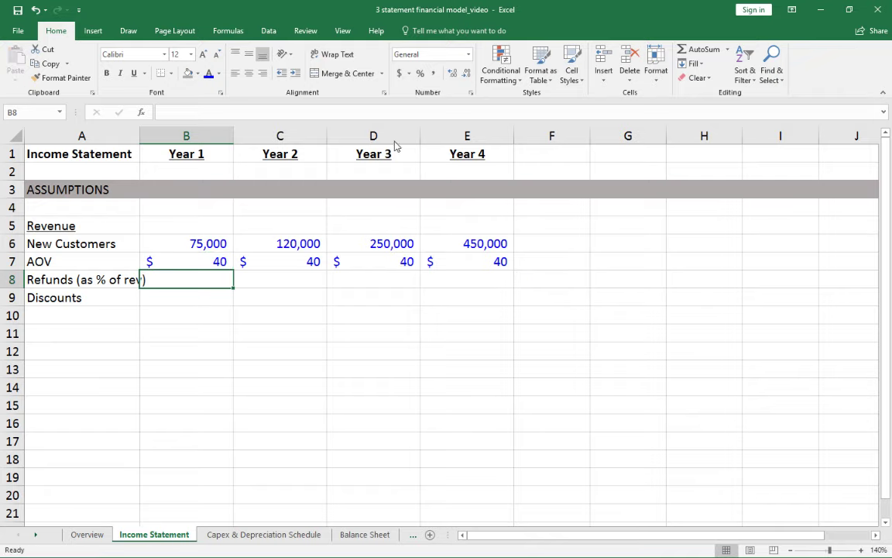
Step: Enter Year 1 Refunds of 5% in B8 and Year 1 Discounts of 8% in B9, both as percentages
left_click(420, 73)
type("5")
key("Up")
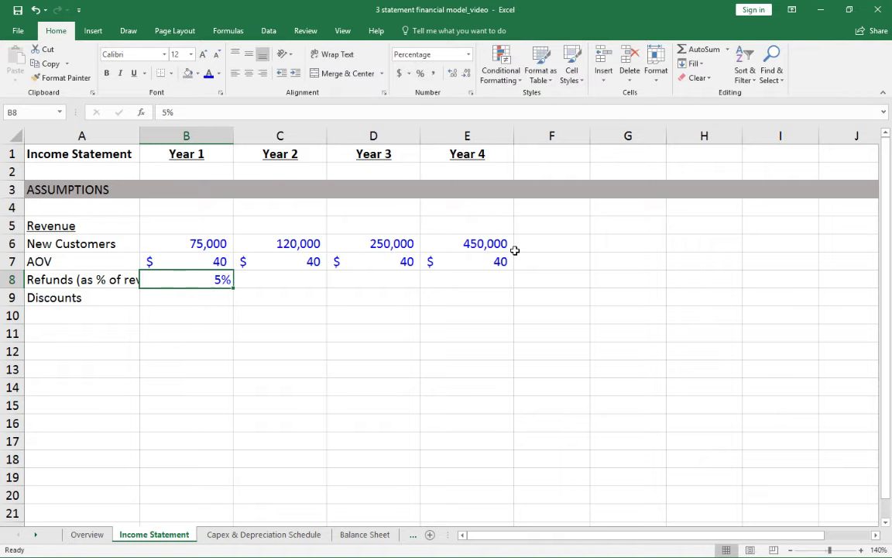
key("ctrl+c")
key("Down")
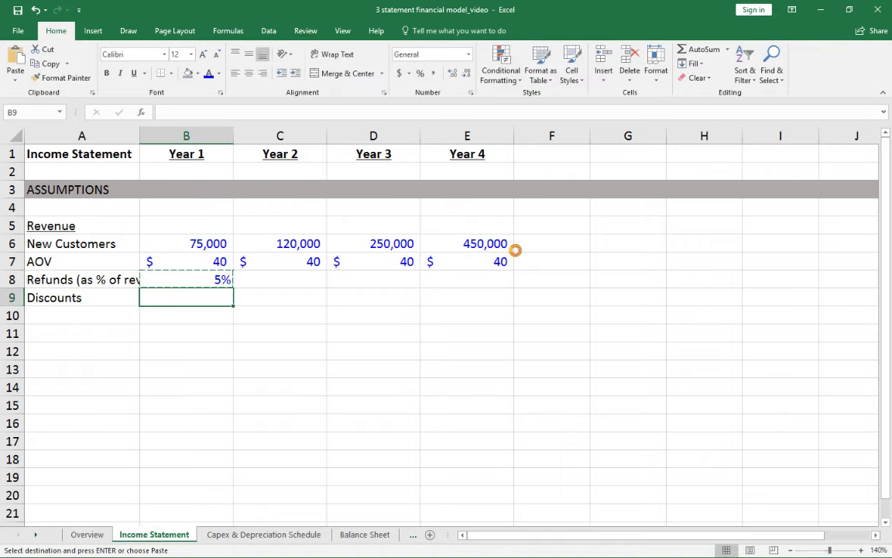
key("ctrl+v")
type("8")
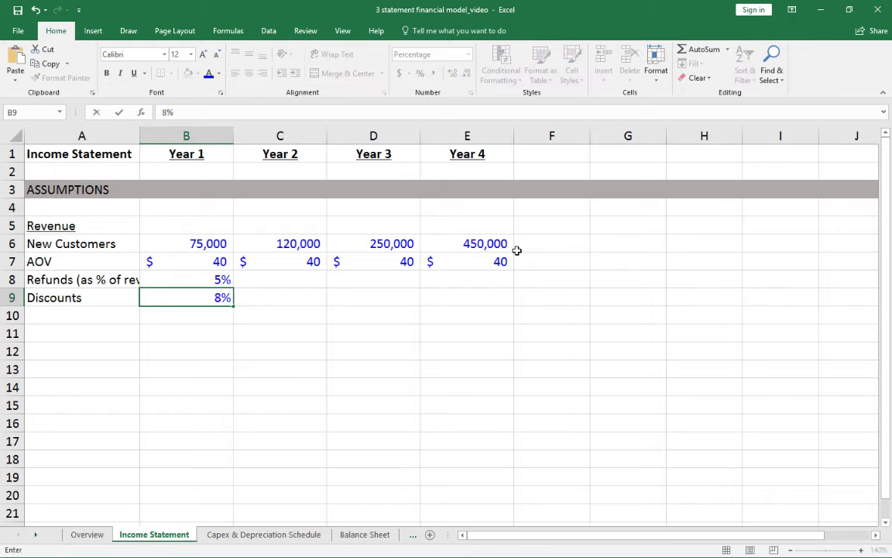
Step: Copy the Year 1 Refunds and Discounts cells B8:B9 across to Years 2 through 4 in C8:E9
key("Up")
key("shift+Down")
key("ctrl+c")
key("Right")
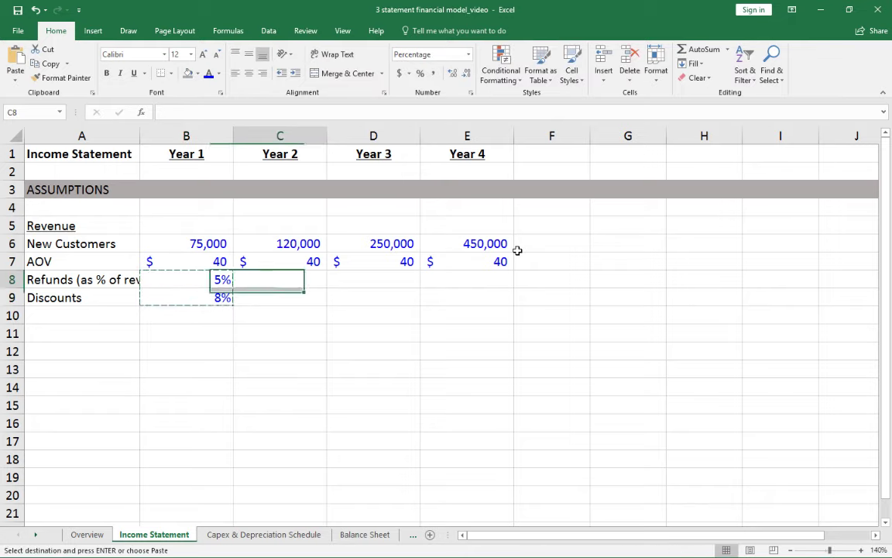
key("shift+Right")
key("shift+Right")
key("ctrl+v")
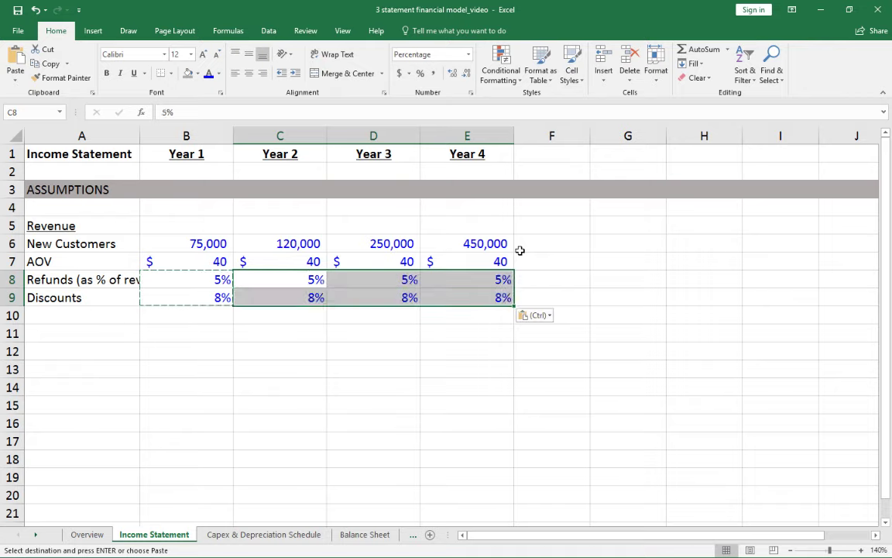
key("Down")
key("Left")
key("Left")
key("Escape")
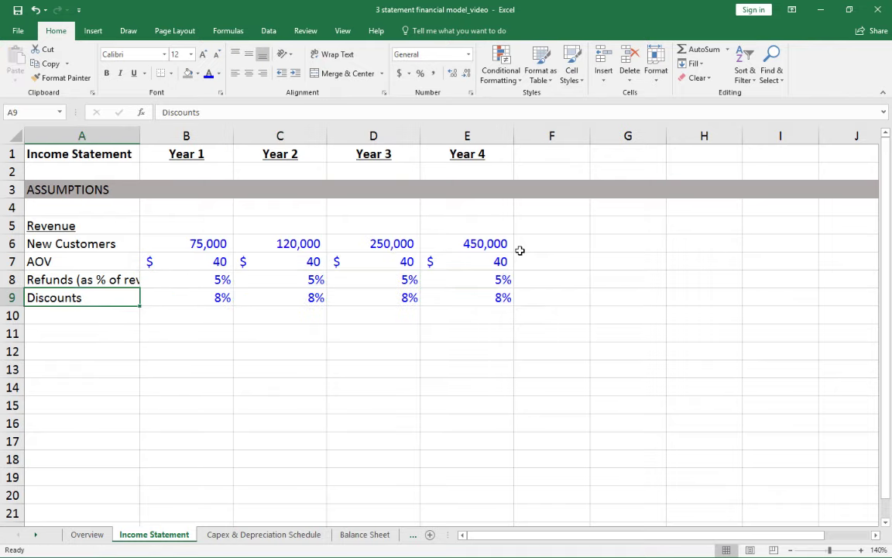
Step: Autofit the width of column A and add an underlined COGS heading in A11
double_click(140, 136)
key("Down")
key("Down")
type("COGS")
key("Return")
key("Up")
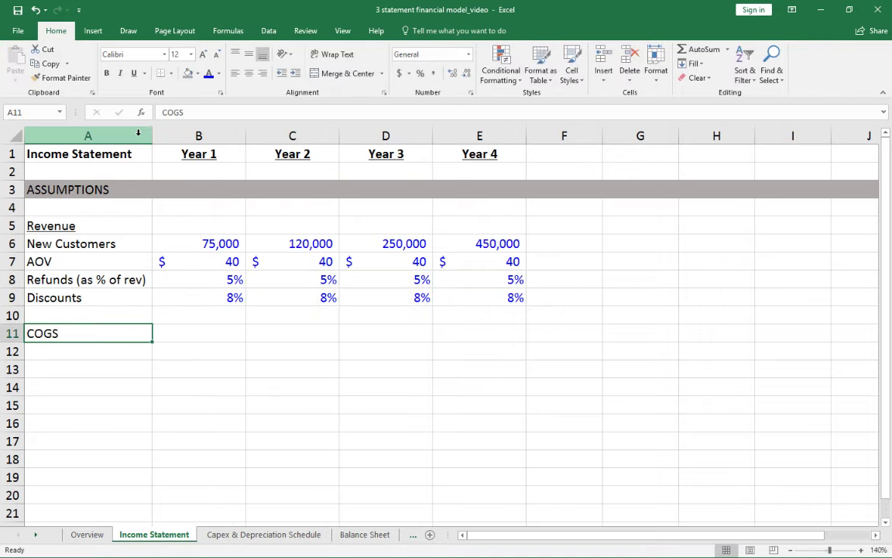
key("ctrl+u")
Step: Add the labels Product, Fulfillment and Merchant Services under the COGS heading in A12:A14
key("Down")
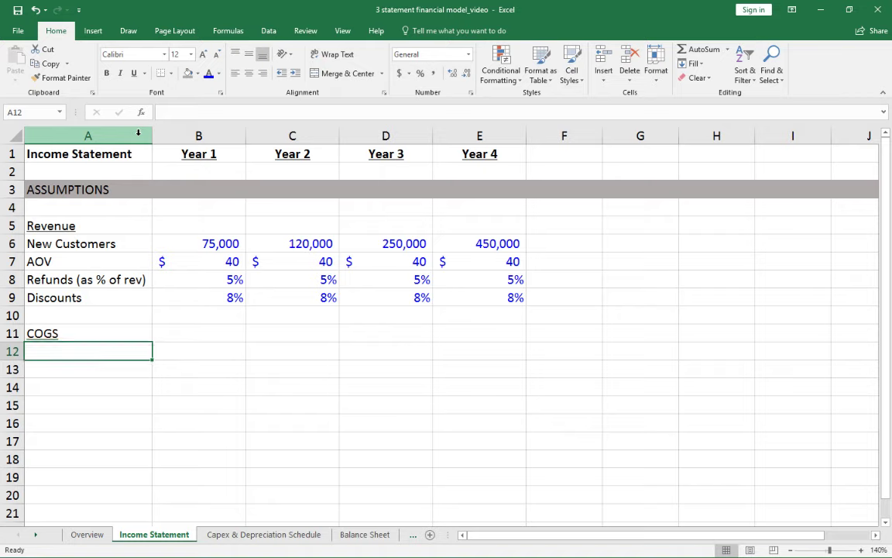
type("Product")
key("Return")
type("Fulfillment")
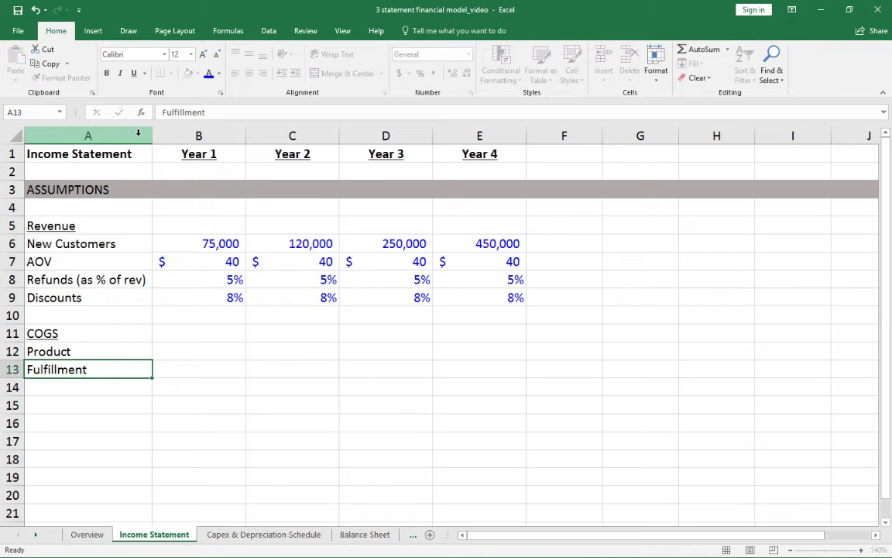
key("Return")
type("Merchan")
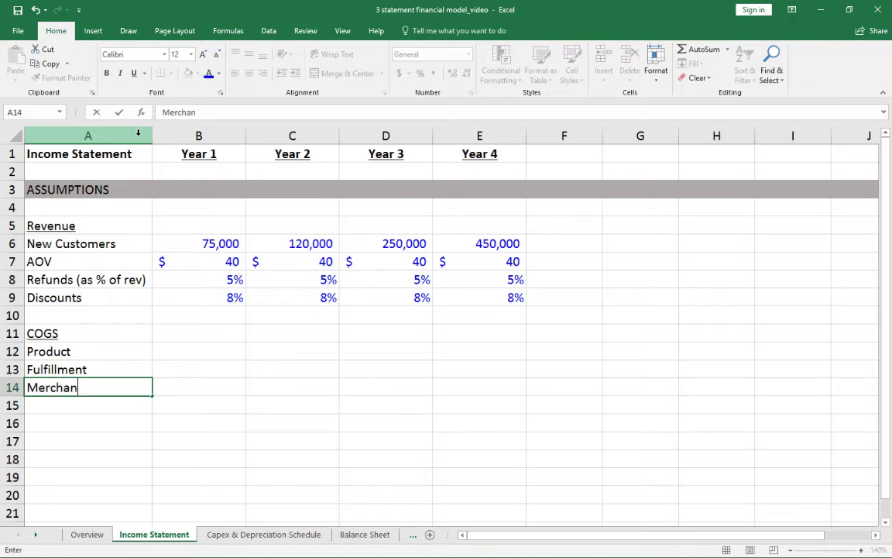
type("t Services")
key("Return")
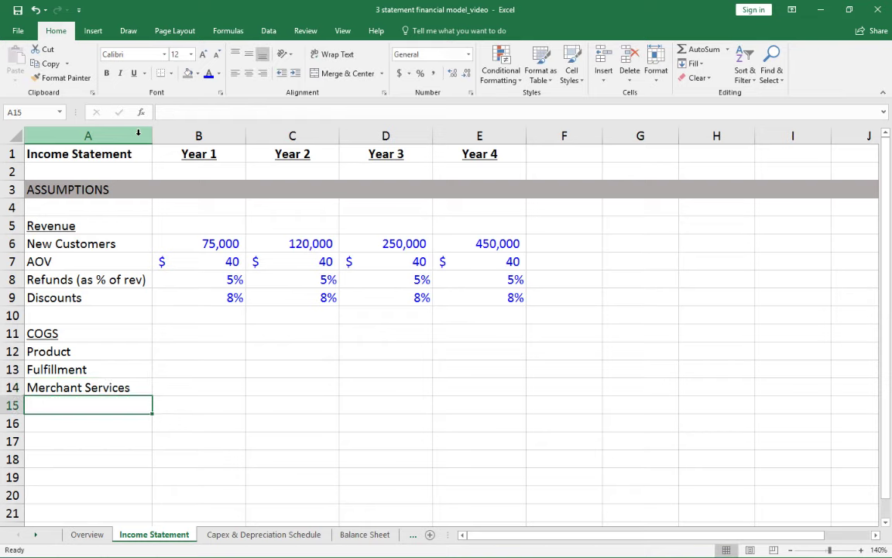
Step: Copy the Year 1 Discounts cell B9 into the Year 1 Product cell B12 and set it to 35%
key("Up")
key("Up")
key("Up")
key("Up")
key("Right")
key("Up")
key("Up")
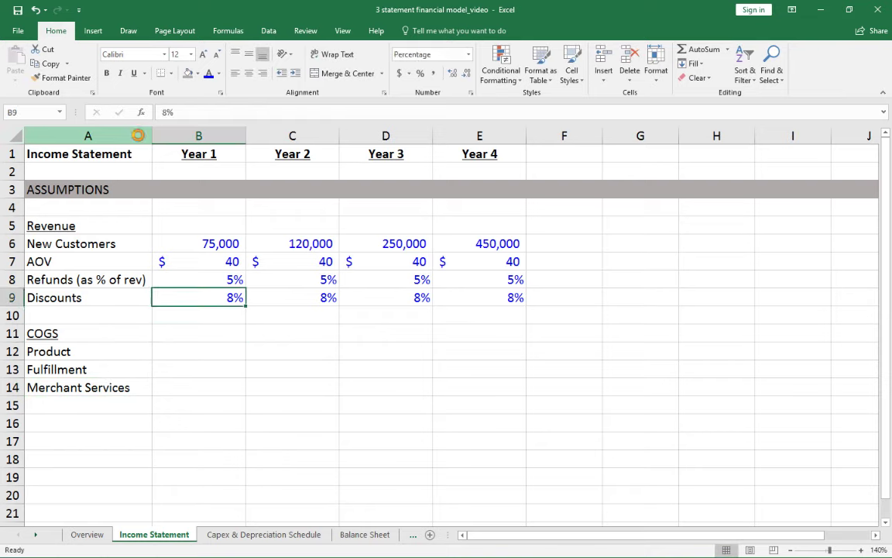
key("ctrl+c")
key("Down")
key("Down")
key("Down")
key("ctrl+v")
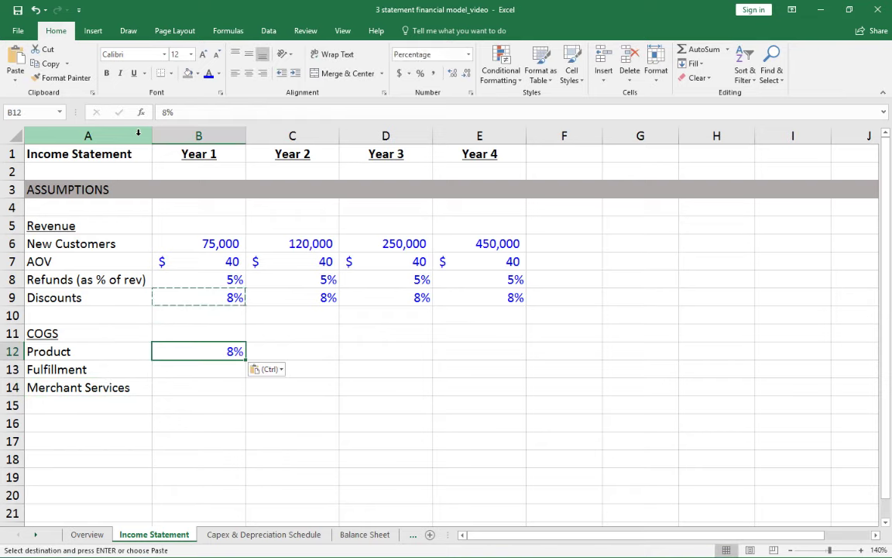
type("35")
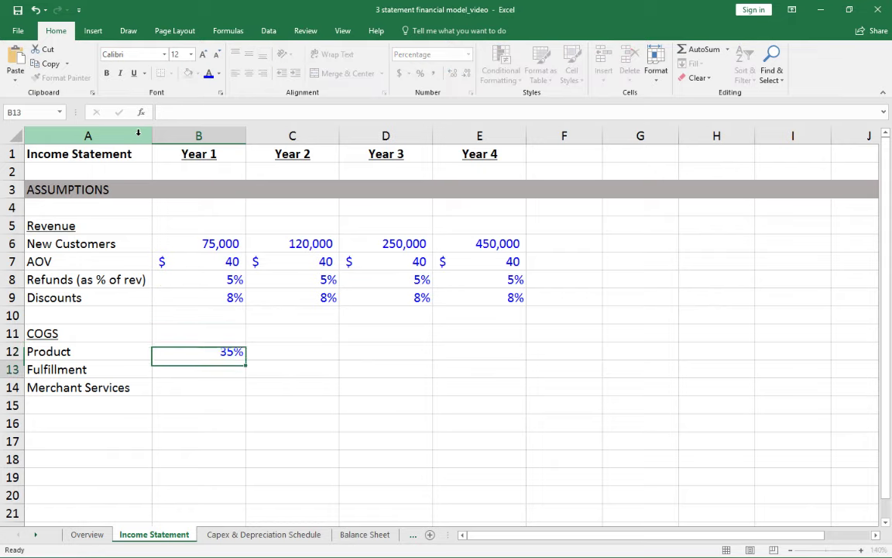
key("Return")
Step: Copy B12 into the Year 1 Fulfillment cell B13 and set it to 5%
key("Up")
key("ctrl+c")
key("Down")
key("ctrl+v")
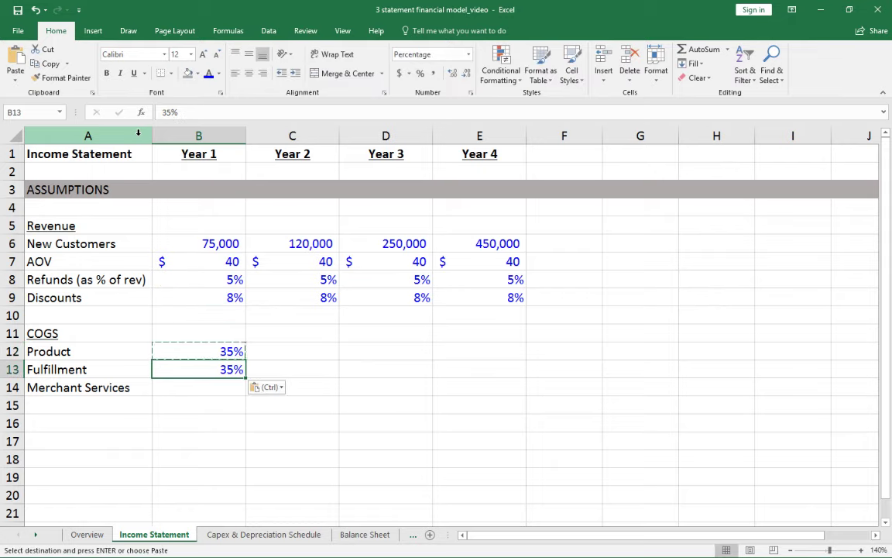
type("5")
key("Return")
Step: Copy B13 into the Year 1 Merchant Services cell B14 and set it to 3%
key("Up")
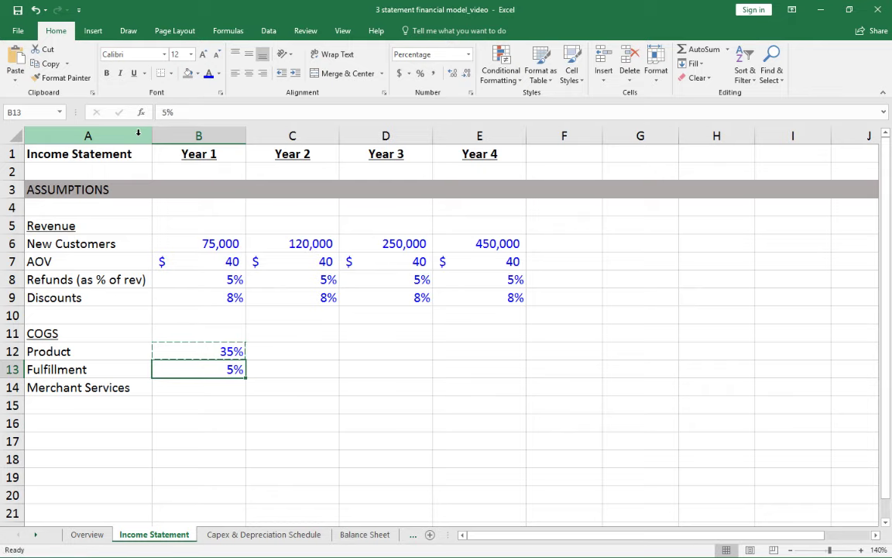
key("ctrl+c")
key("Down")
key("ctrl+v")
type("3")
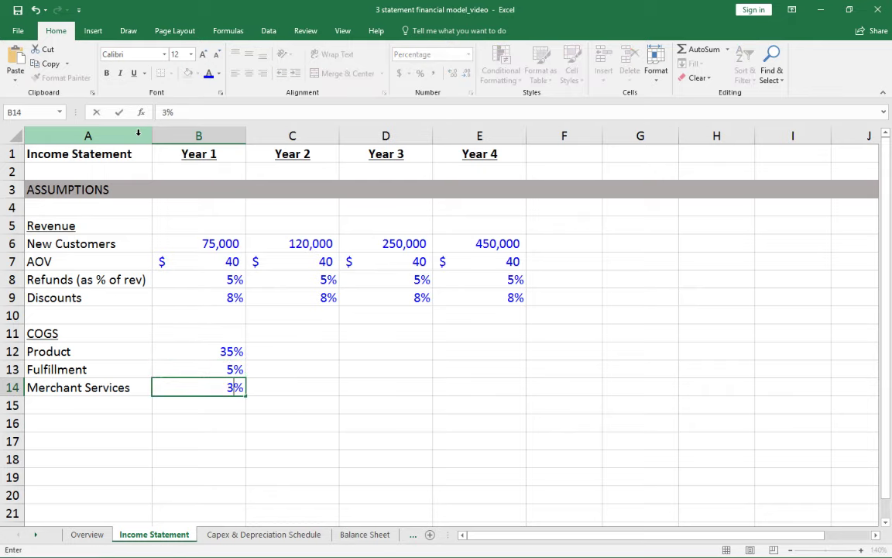
key("Return")
Step: Copy the Year 1 COGS percentages in B12:B14 across to Years 2 through 4 in C12:E14
key("Up")
key("Up")
key("Up")
key("shift+Down")
key("shift+Down")
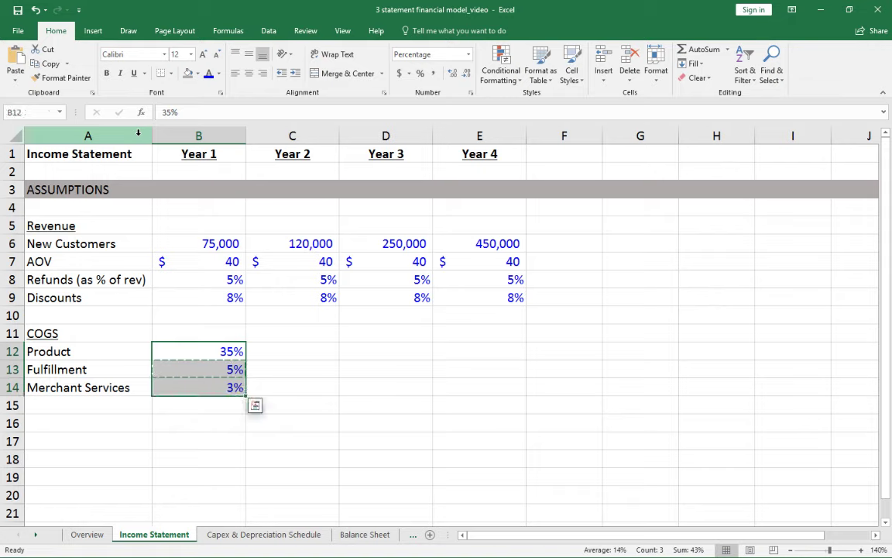
key("ctrl+c")
key("shift+Right")
key("shift+Right")
key("shift+Right")
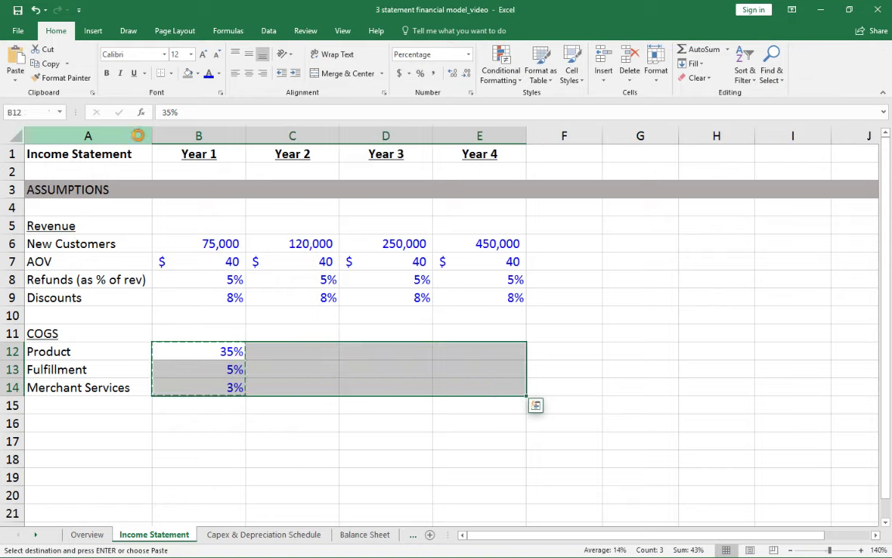
key("ctrl+v")
key("Left")
key("Down")
key("Escape")
Step: Add an underlined Operating Expenses heading in A16
key("Down")
key("Down")
key("Down")
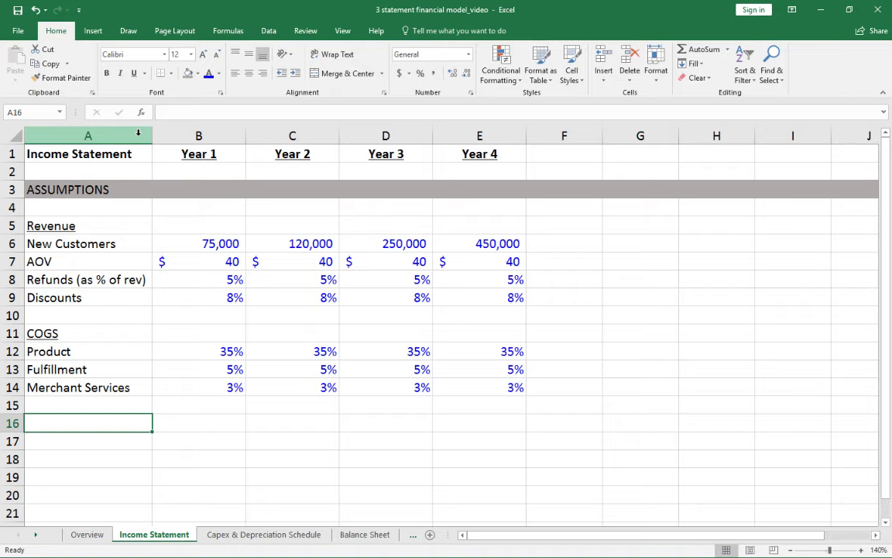
type("OPE")
type("perating Expense")
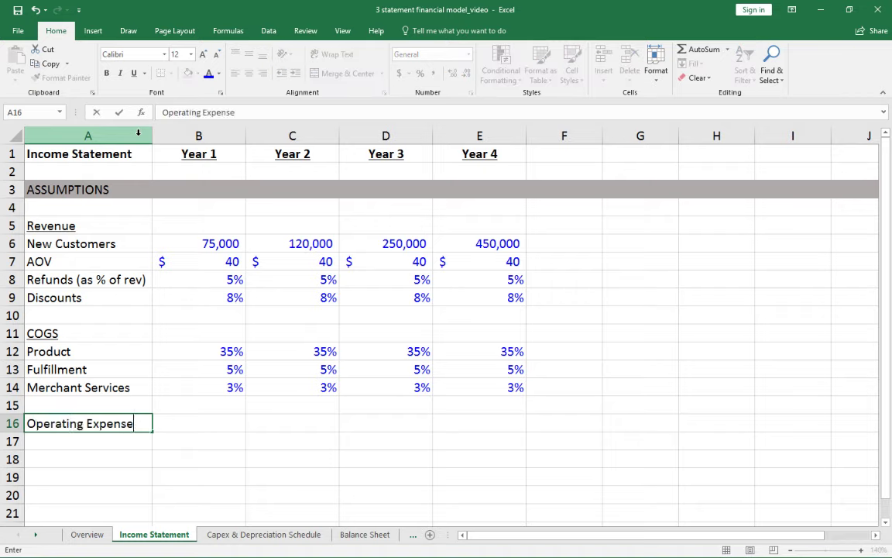
type("s")
key("Return")
key("Up")
Step: Label A17 Personnel, copy the percentage cell B14 into B17 and set the Year 1 value to 20%
key("Down")
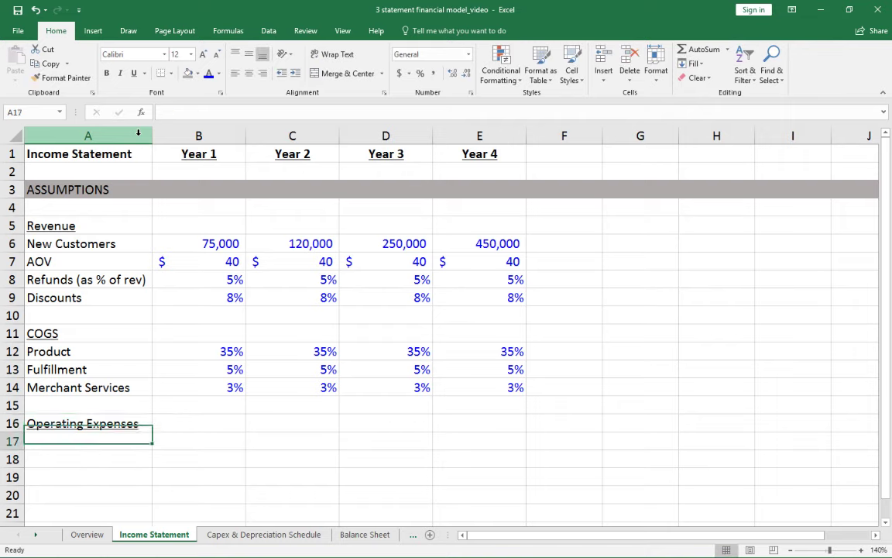
type("Personne")
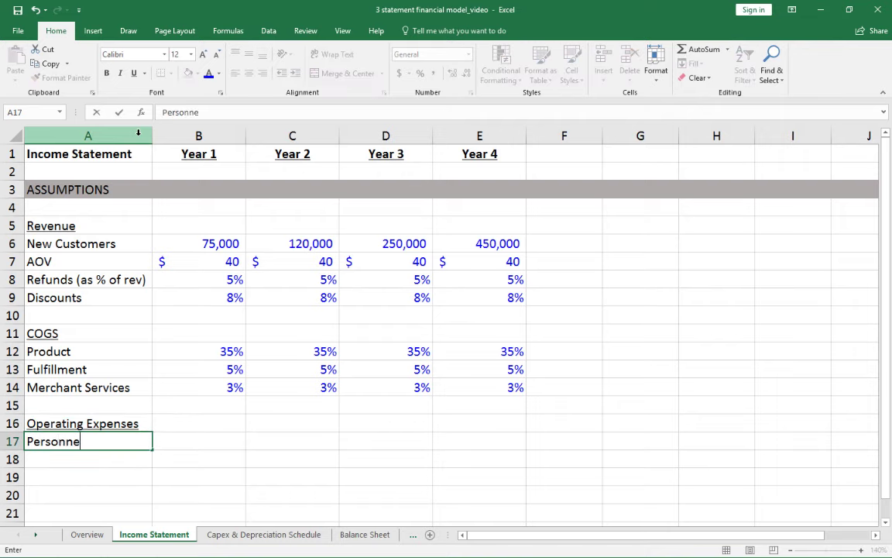
key("Up")
key("Up")
key("Right")
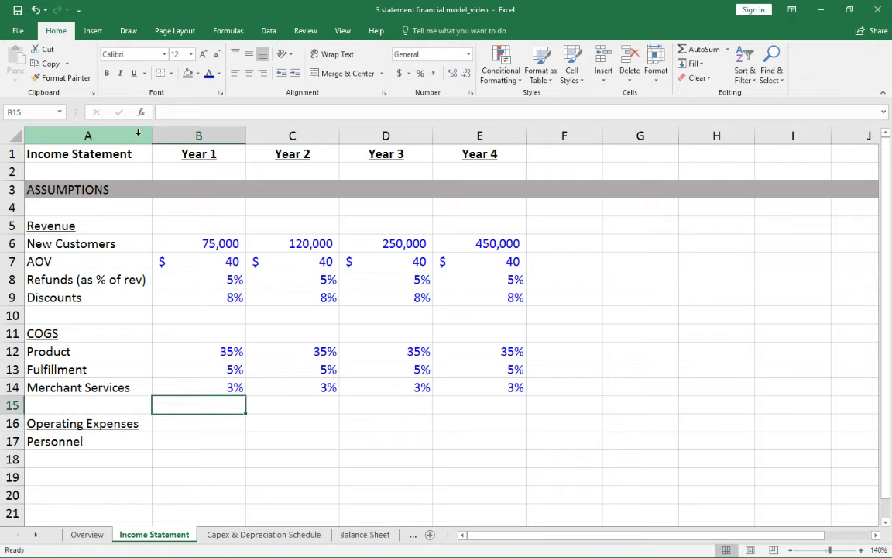
key("Up")
key("ctrl+c")
key("Down")
key("Down")
key("Down")
key("ctrl+v")
type("20")
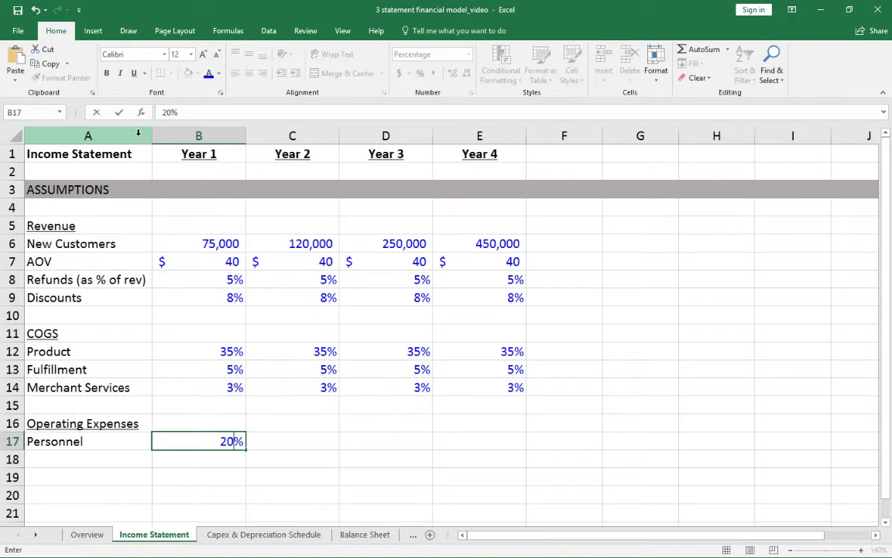
key("Return")
Step: Copy the Year 1 Personnel cell B17 into the two cells below it, B18 and B19
key("Up")
key("ctrl+c")
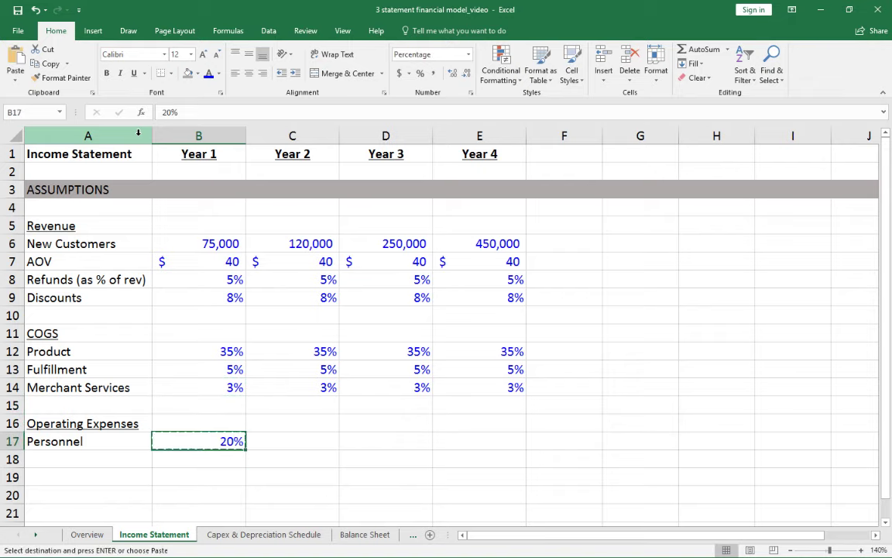
key("Down")
key("ctrl+v")
key("Down")
key("ctrl+v")
Step: Label A18 Marketing and set its Year 1 value in B18 to 10%
key("Left")
key("Up")
type("Marketing")
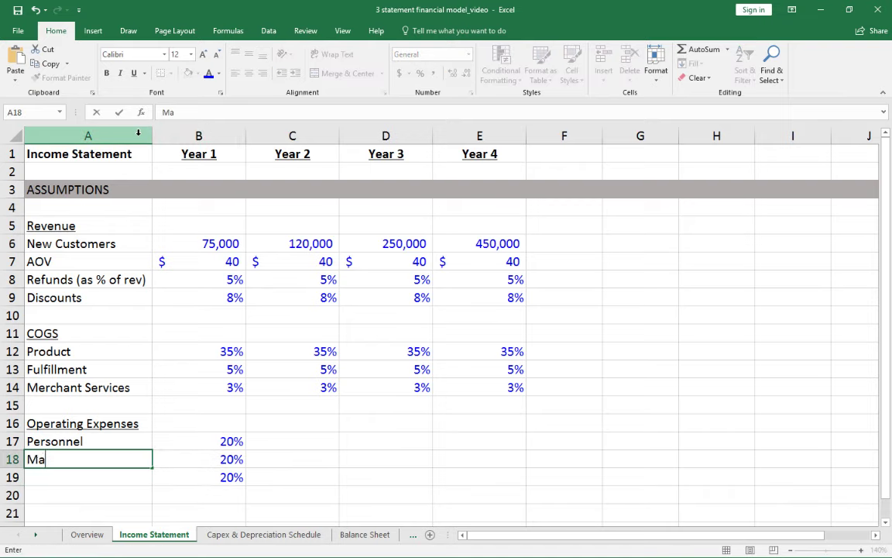
key("Return")
key("Up")
key("Right")
type("10")
key("Return")
Step: Set the Year 1 value in B19 to 5% and label the row Other in A19
type("5")
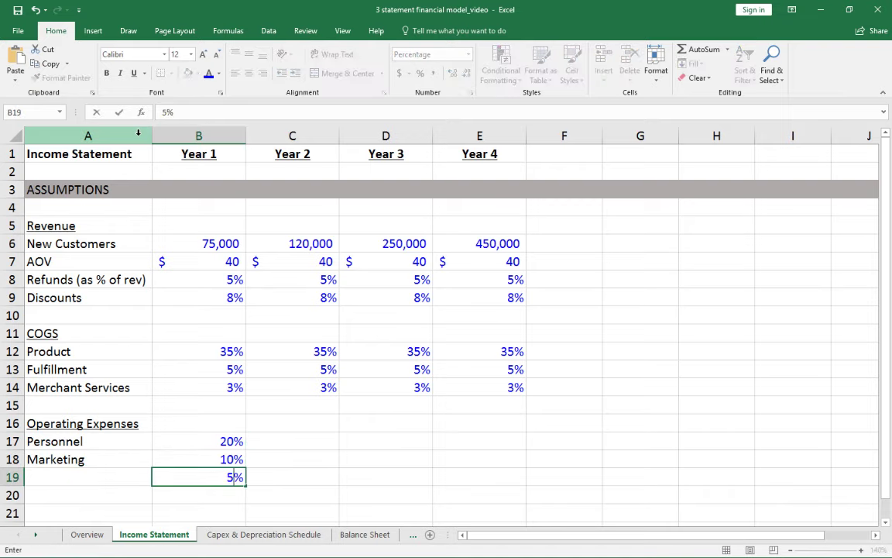
key("Left")
type("Other")
key("Return")
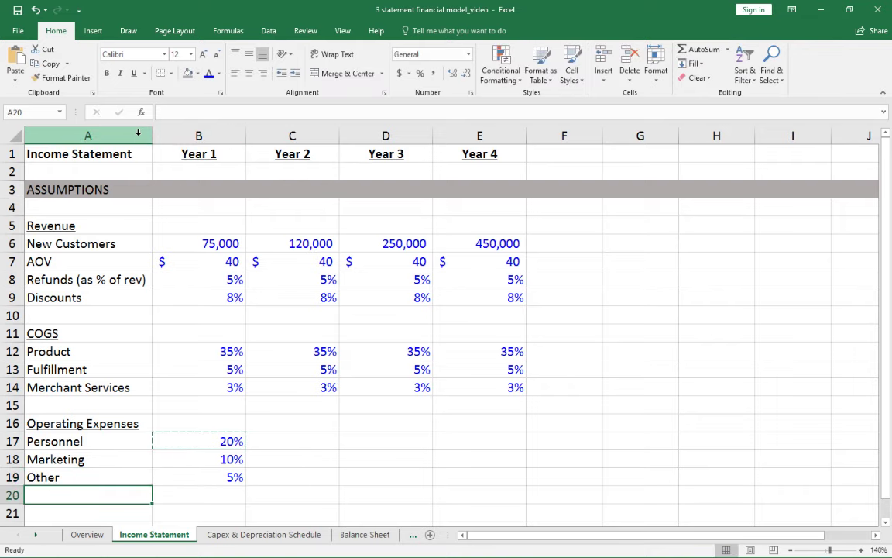
Step: Copy the Year 1 Personnel, Marketing and Other percentages in B17:B19 across to Years 2 through 4
key("Up")
key("Right")
key("Up")
key("Up")
key("shift+Down")
key("shift+Down")
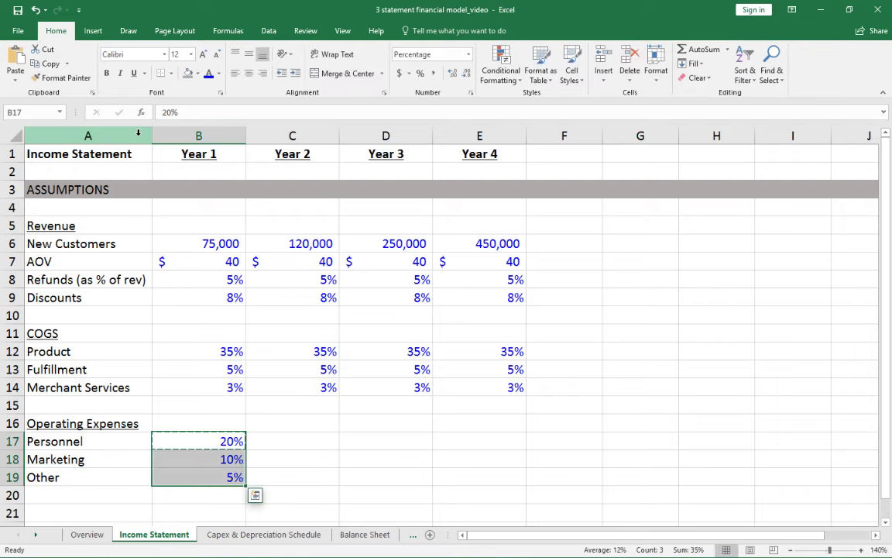
key("ctrl+c")
key("shift+Right")
key("shift+Right")
key("shift+Right")
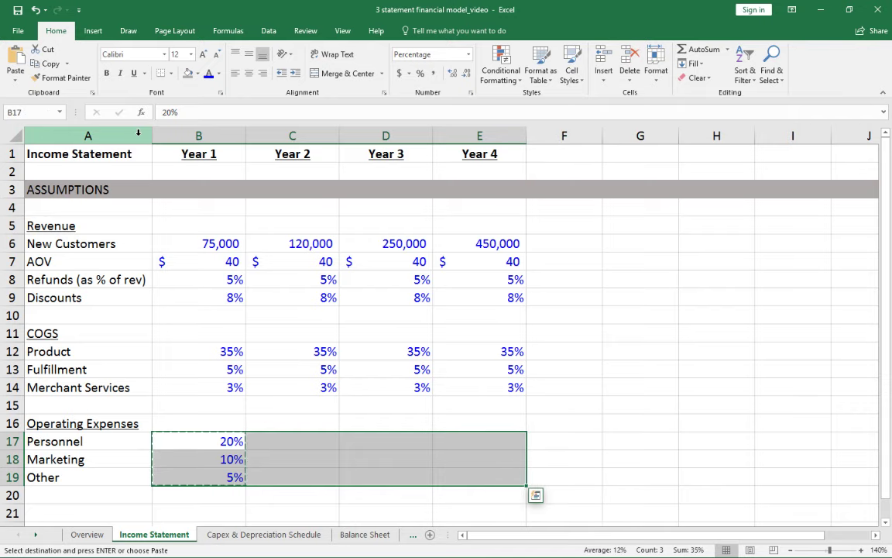
key("ctrl+v")
key("Down")
key("Left")
key("Escape")
Step: Add a Depreciation label in A20, directly below Other
key("Down")
key("Down")
key("Down")
key("Down")
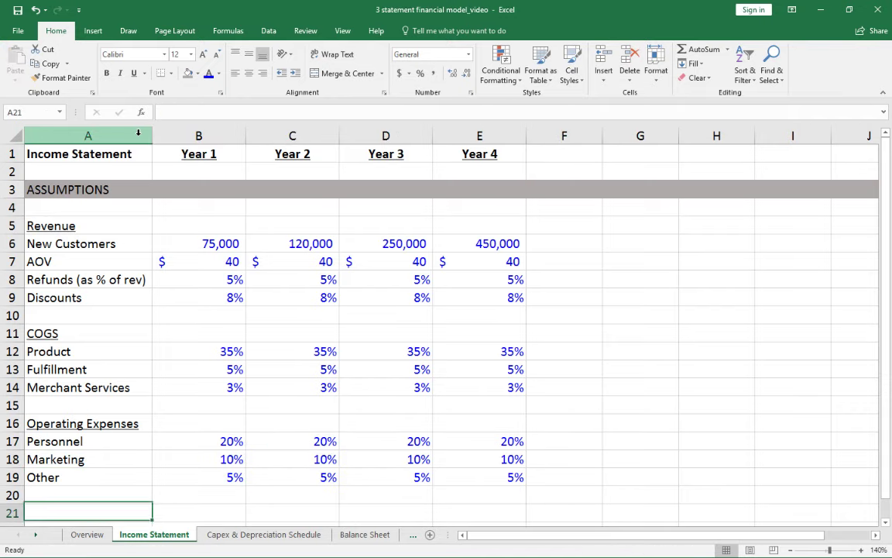
key("Up")
key("Up")
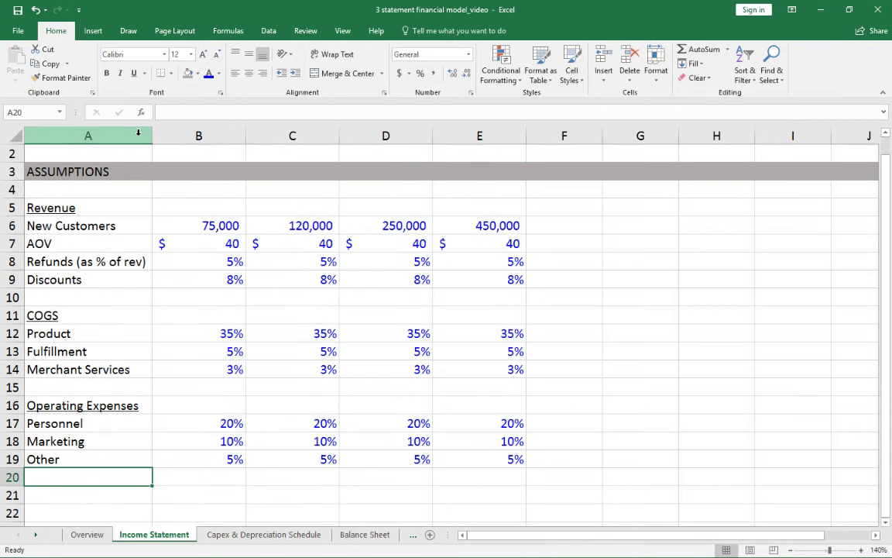
type("Depreciation")
key("Return")
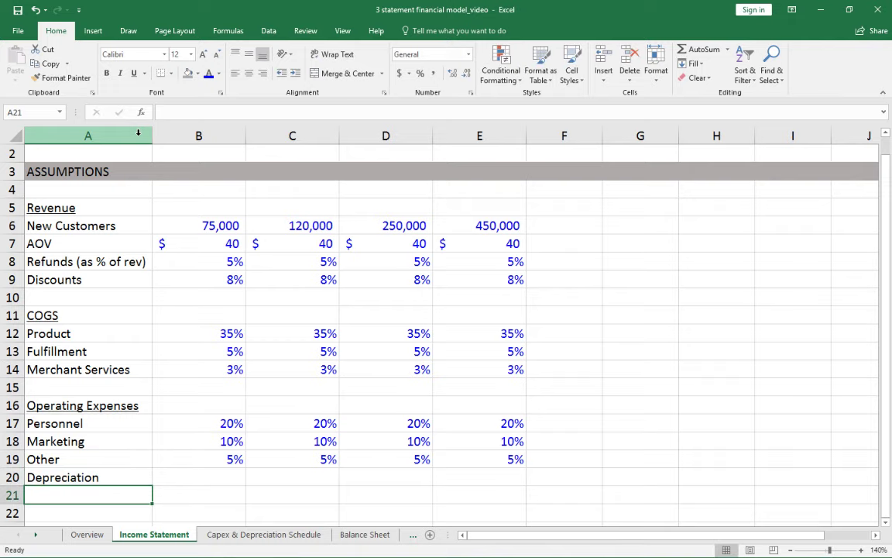
Step: Enter the placeholder "other model" in B20 for Depreciation and copy it across to C20:E20
key("Up")
key("Right")
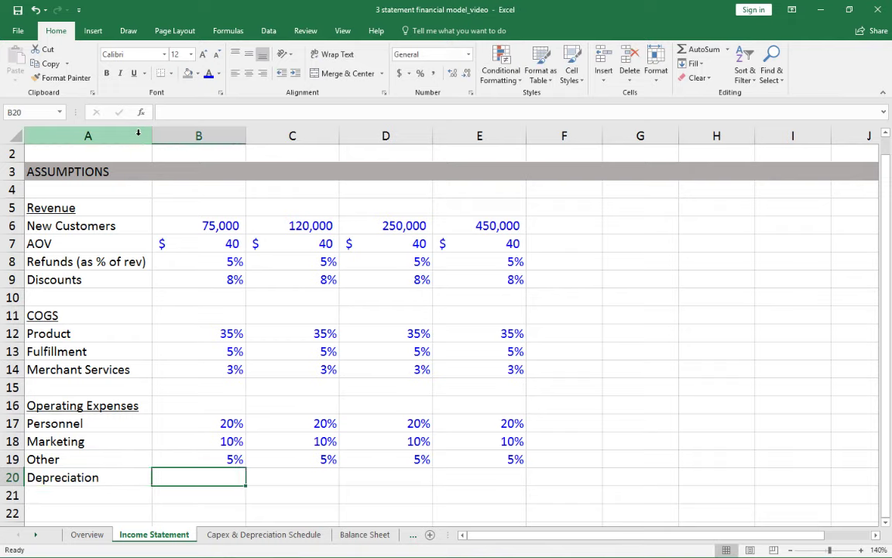
type("otheer model")
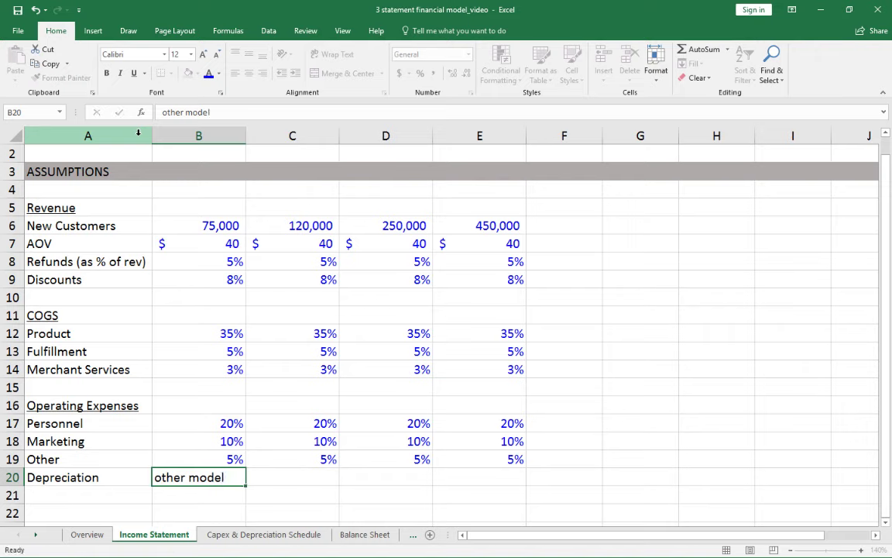
key("ctrl+Return")
key("ctrl+c")
key("Right")
key("shift+Right")
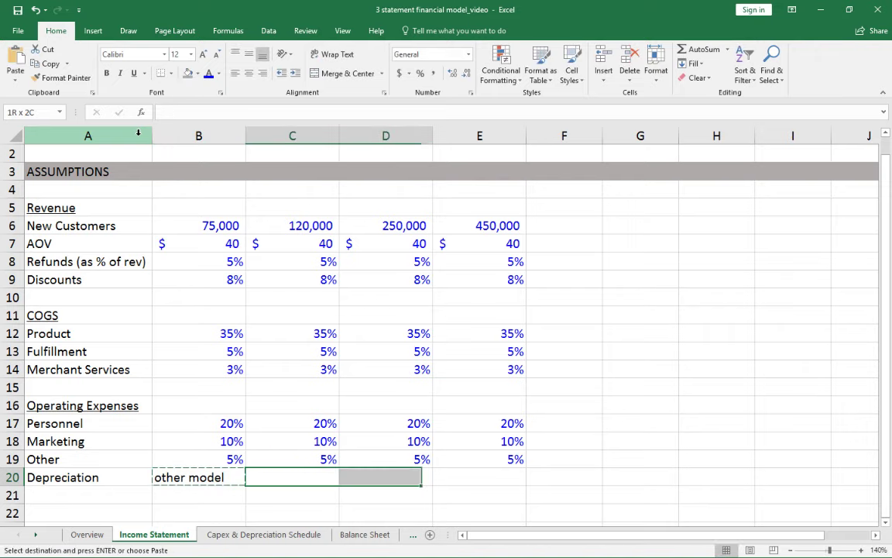
key("shift+Right")
key("ctrl+v")
Step: Label A22 Interest, leaving one blank row below Depreciation
key("Down")
key("Down")
key("Home")
type("Intr")
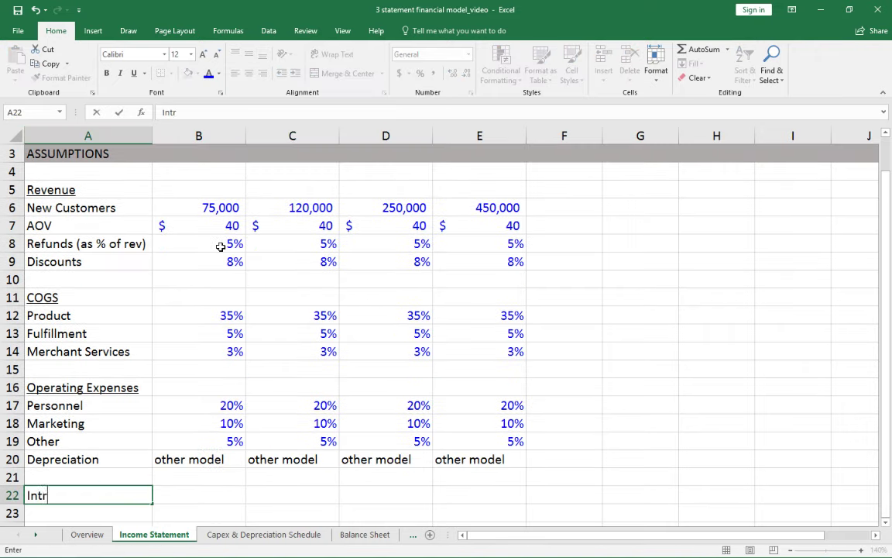
key("BackSpace")
type("erest")
key("Return")
Step: Copy the four "other model" placeholders from the Depreciation row into the Interest row, starting at B22
key("Up")
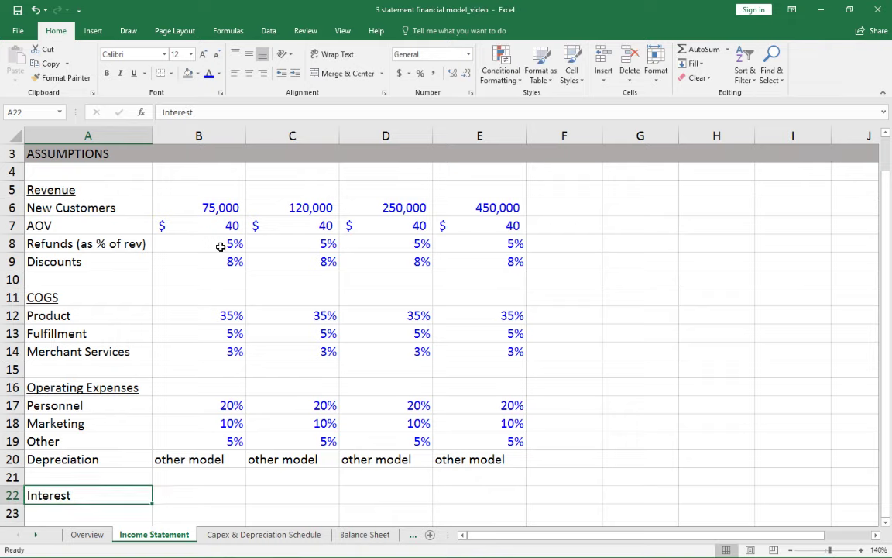
key("Up")
key("Up")
key("Right")
key("shift+Right")
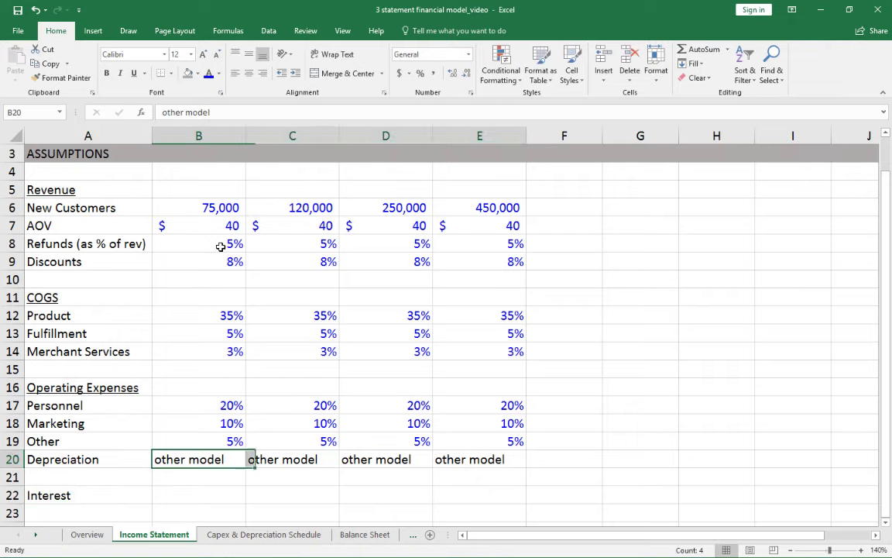
key("shift+Right")
key("shift+Right")
key("ctrl+c")
key("ctrl+Down")
key("ctrl+Up")
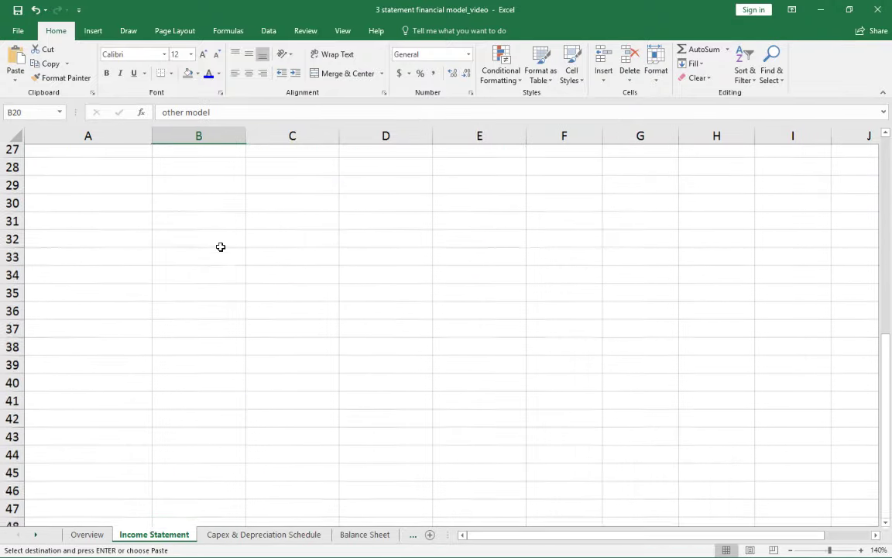
key("Up")
key("Down")
key("Down")
key("Down")
key("ctrl+v")
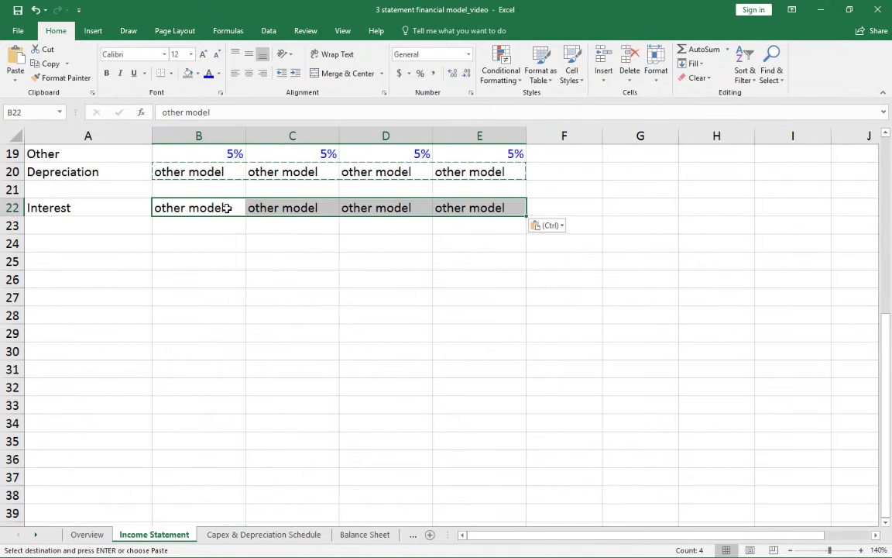
Step: Label A24 Tax Rate, leaving one blank row below Interest
scroll(143, 317, "up", 6)
scroll(165, 378, "down", 9)
scroll(114, 339, "up", 9)
scroll(109, 349, "down", 3)
scroll(109, 353, "down", 1)
left_click(94, 394)
left_click(96, 398)
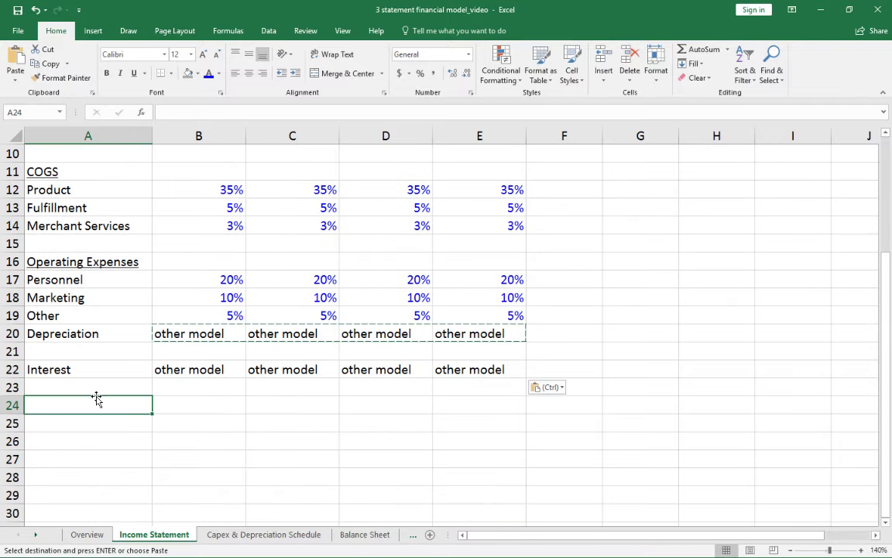
type("Tax")
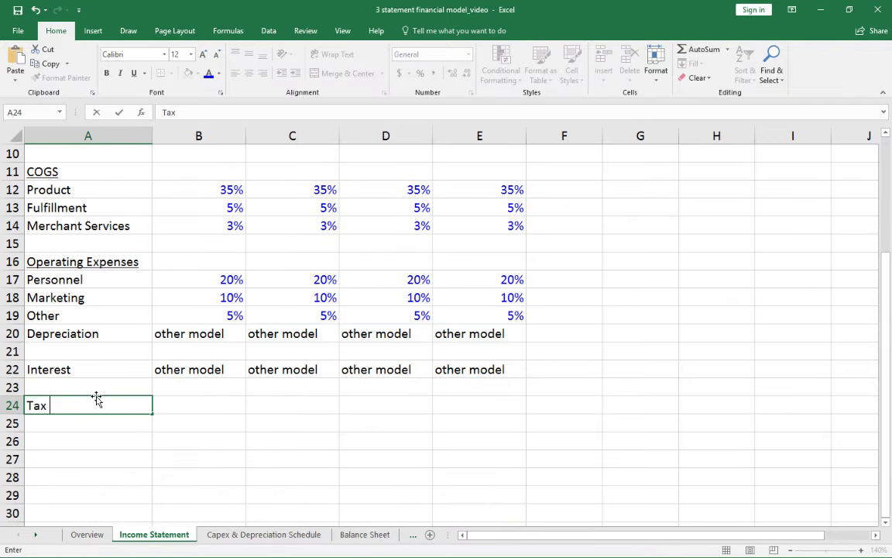
type(" Rate")
key("Return")
Step: Copy the percentage cell B19 into B24 and set the Year 1 tax rate to 21%
key("Right")
key("Up")
key("Up")
key("Up")
key("Up")
key("Up")
key("Up")
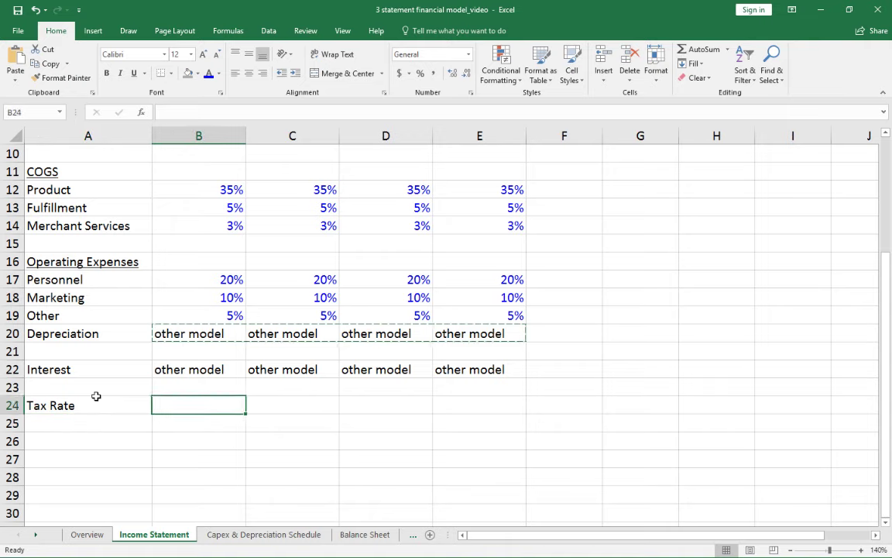
key("ctrl+c")
key("Down")
key("Down")
key("Down")
key("Down")
key("Down")
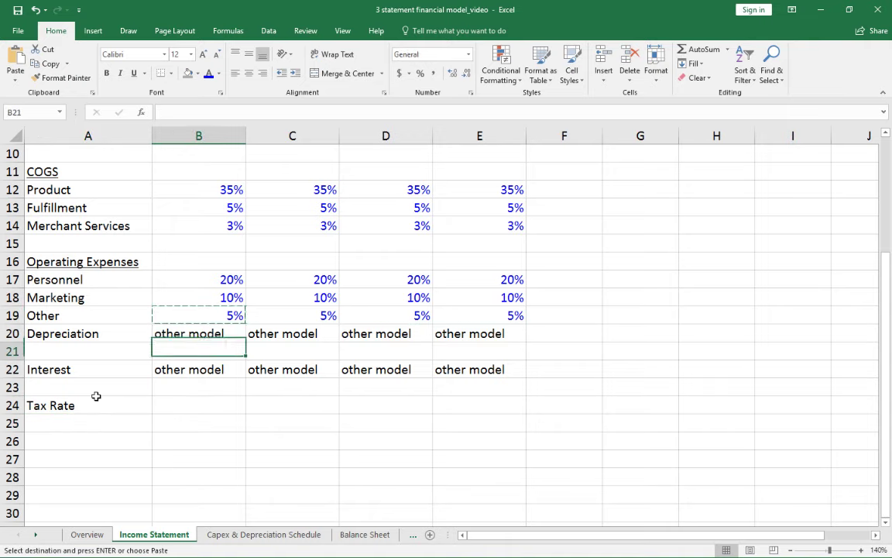
key("ctrl+v")
type("21")
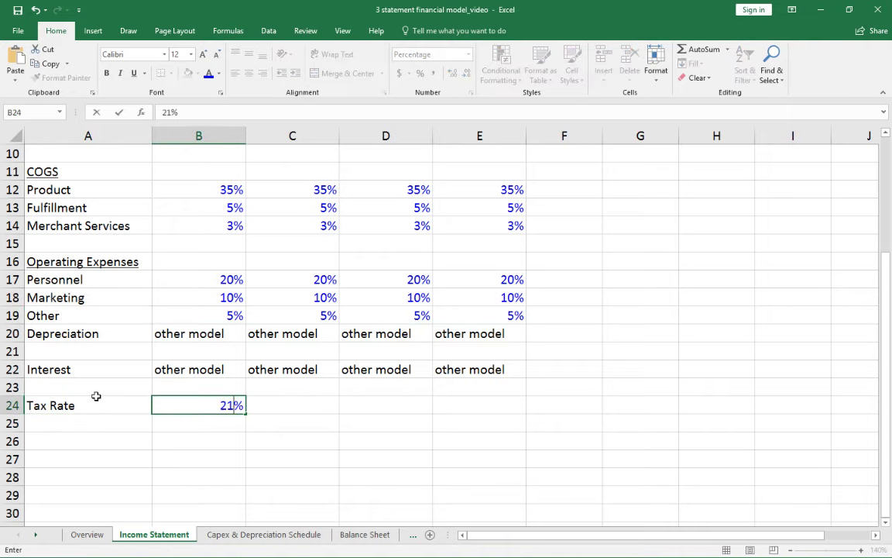
key("ctrl+Return")
Step: Copy the Year 1 tax rate in B24 across to Years 2 through 4
key("ctrl+c")
key("shift+Right")
key("shift+Right")
key("shift+Right")
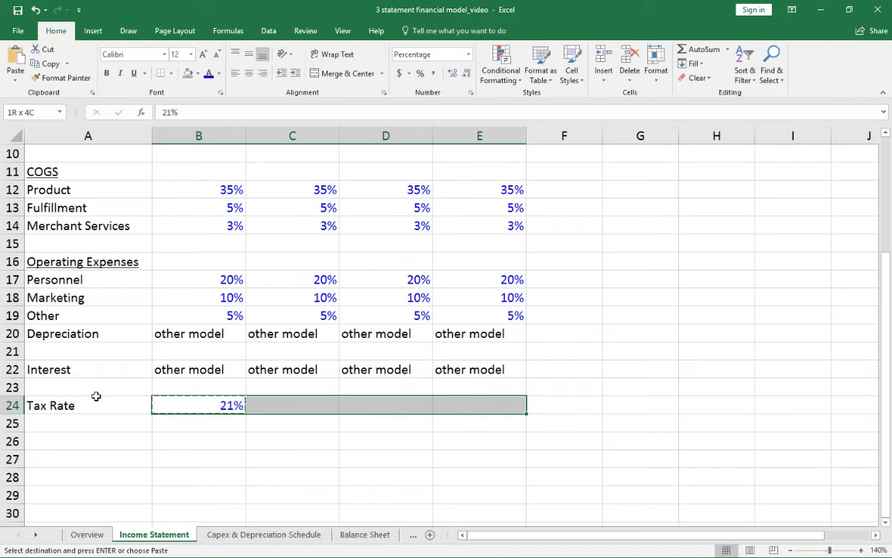
key("ctrl+v")
key("Down")
key("Up")
Step: Insert 17 blank rows above the ASSUMPTIONS header, starting at row 3
scroll(98, 396, "up", 2)
scroll(99, 386, "up", 1)
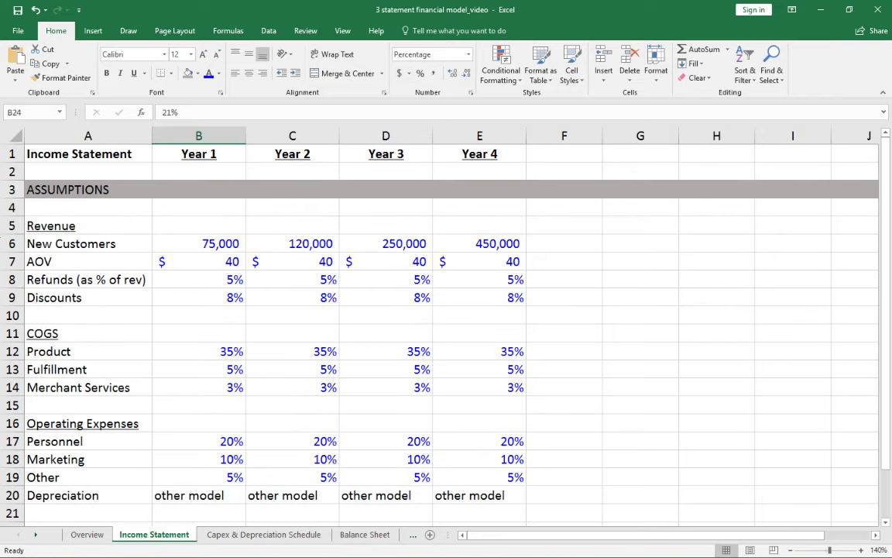
left_click_drag(12, 189, 11, 477)
left_click(603, 60)
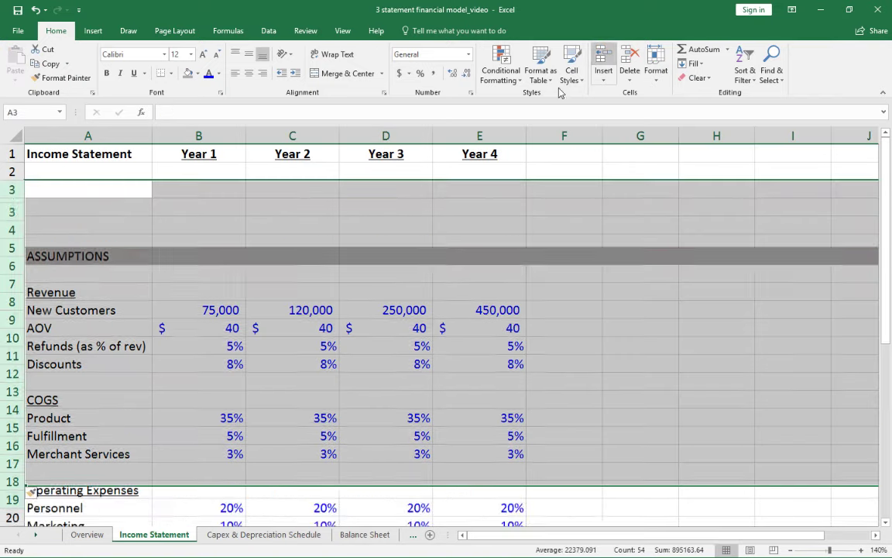
Step: Enter the heading Revenue in A3 and make it bold and underlined
left_click(111, 189)
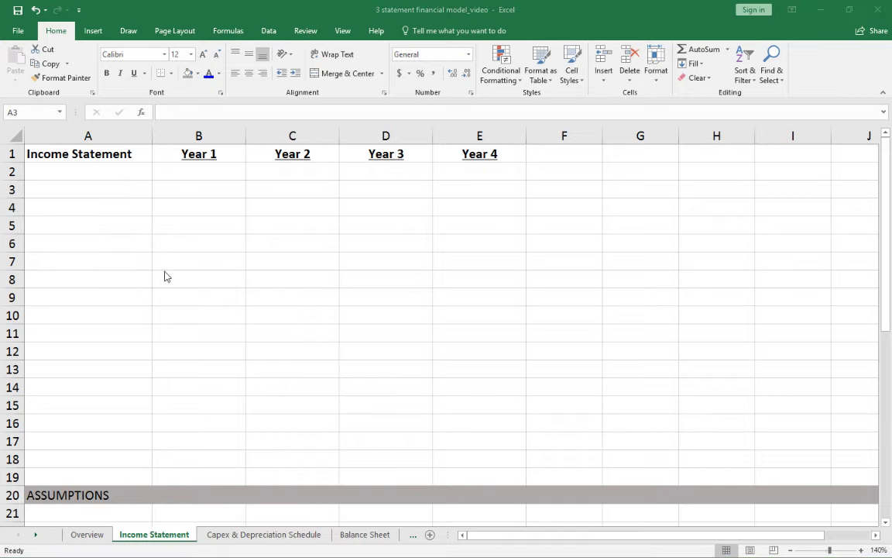
left_click(95, 196)
type("Revenue")
key("Return")
left_click(94, 195)
key("ctrl+b")
key("ctrl+u")
key("Down")
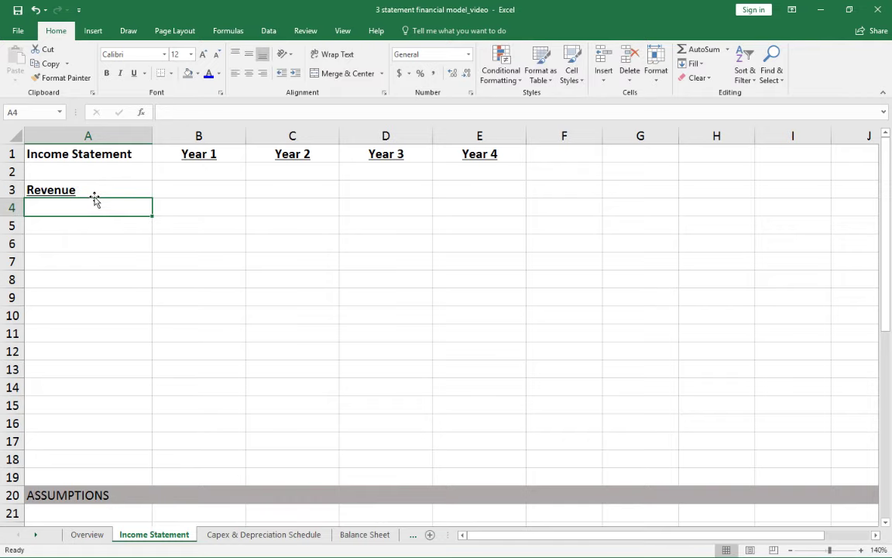
Step: Label A5 Gross Revenue, leaving a blank row under the Revenue heading
key("Down")
type("Gross Revenue")
key("Return")
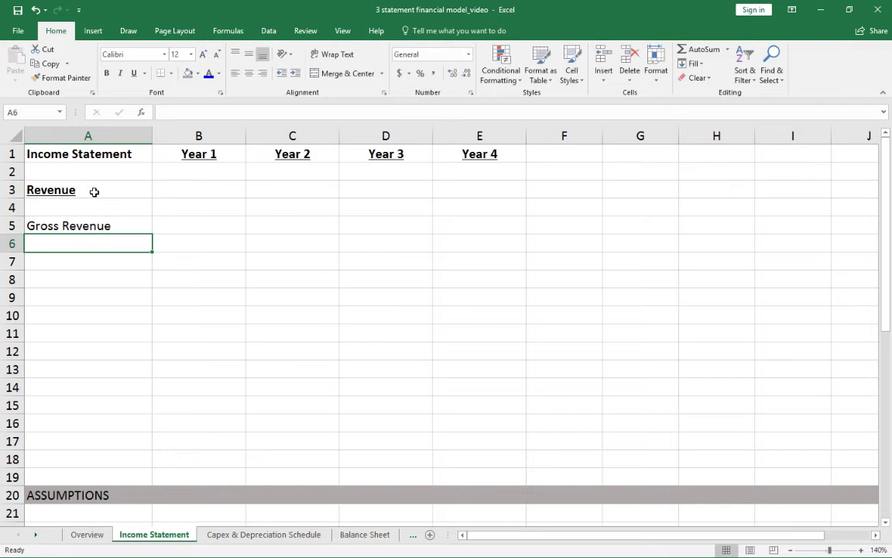
Step: Copy the Refunds and Discounts labels from assumption cells A25:A26 into A6:A7 below Gross Revenue
scroll(139, 323, "down", 8)
scroll(91, 325, "up", 8)
scroll(85, 346, "down", 5)
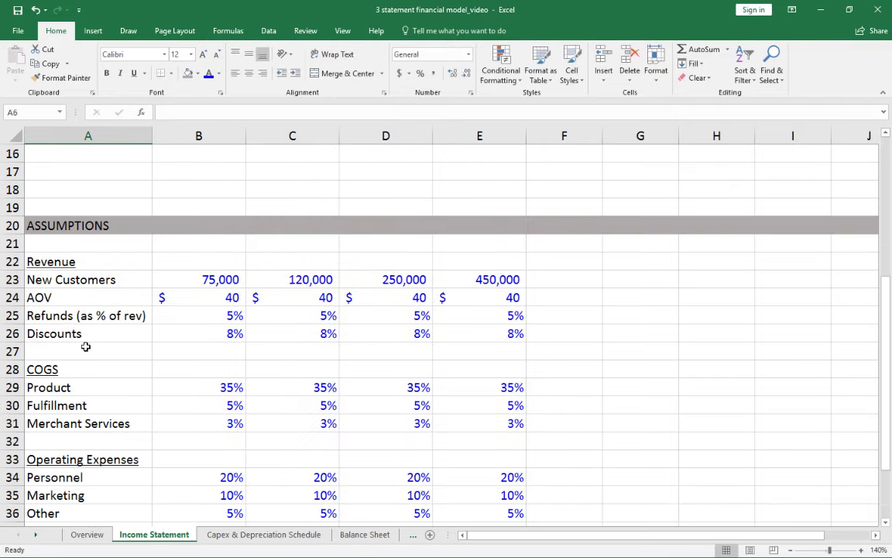
left_click_drag(62, 315, 62, 331)
key("ctrl+c")
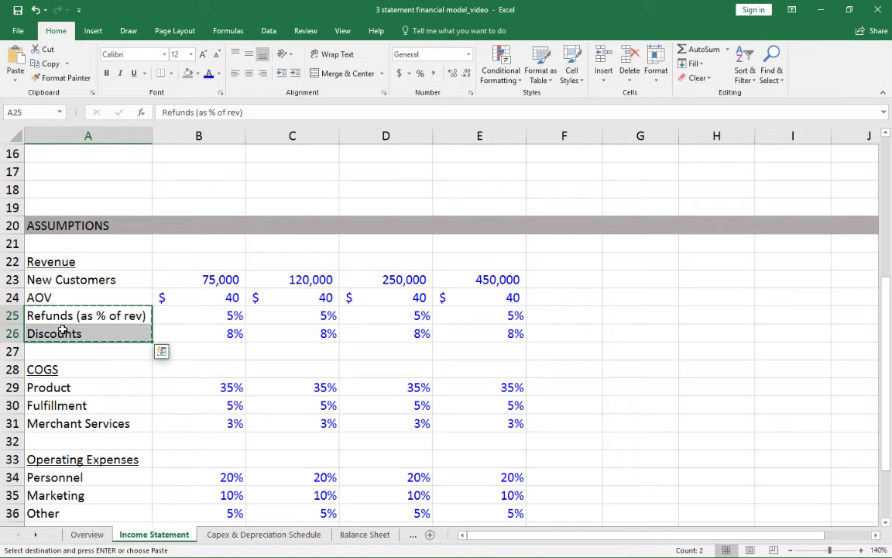
scroll(62, 328, "up", 5)
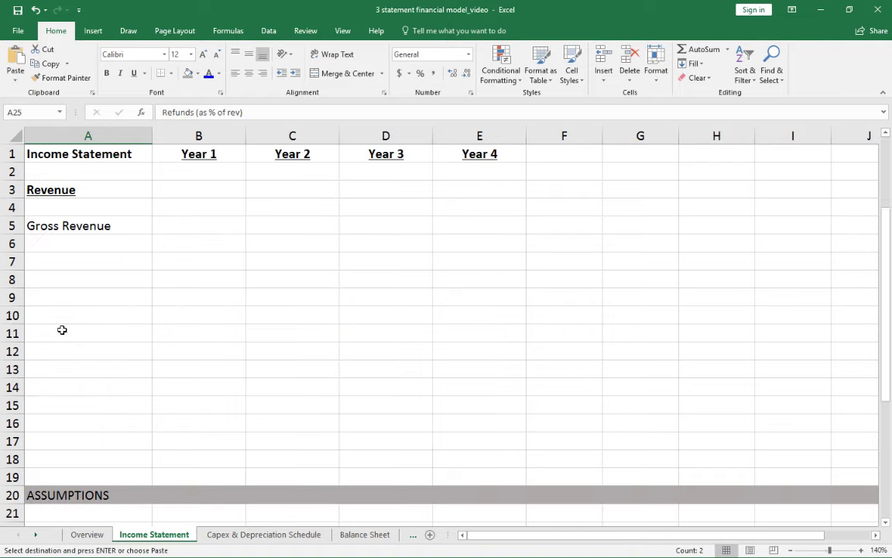
left_click(73, 242)
key("ctrl+v")
Step: Shorten the label in A6 to Refunds by removing "(as % of rev)"
double_click(73, 243)
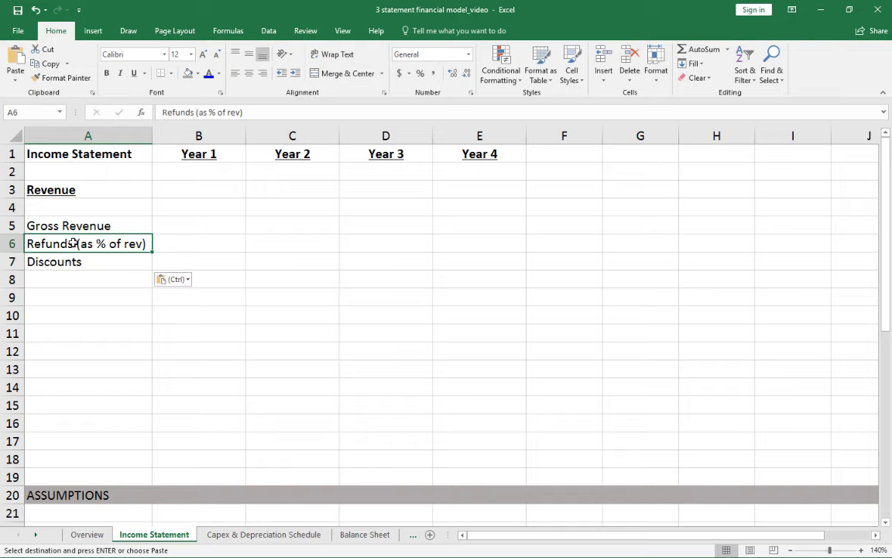
key("shift+Left")
key("shift+Left")
key("shift+Left")
key("shift+Left")
key("shift+Left")
key("shift+Left")
key("shift+Left")
key("shift+Left")
key("shift+Left")
key("shift+Left")
key("shift+Left")
key("shift+Left")
key("shift+Left")
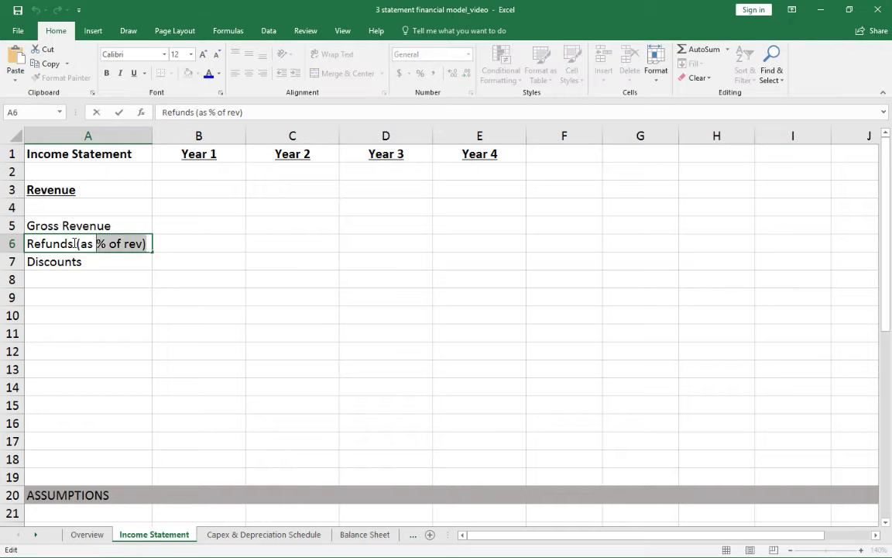
key("BackSpace")
key("ctrl+Return")
Step: Label A8 Net Revenue and make the entire row bold
key("Down")
key("Down")
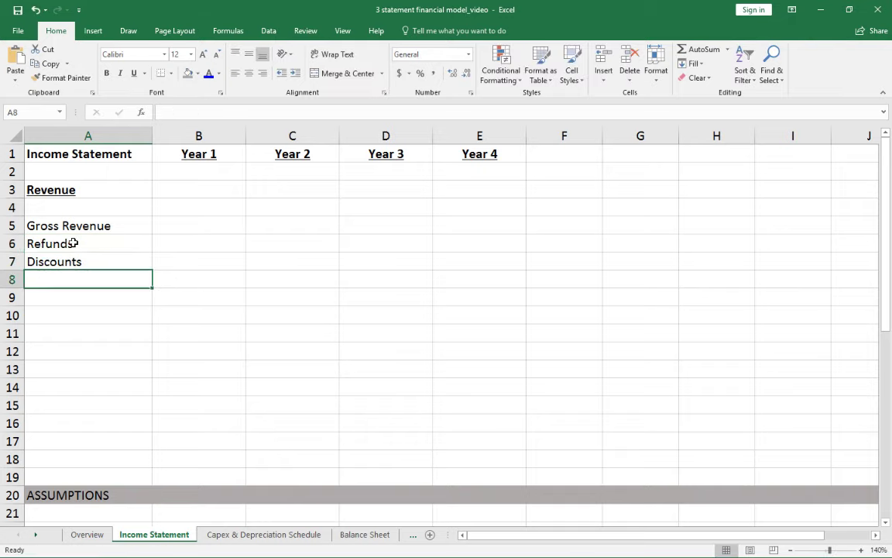
type("Net Revenue")
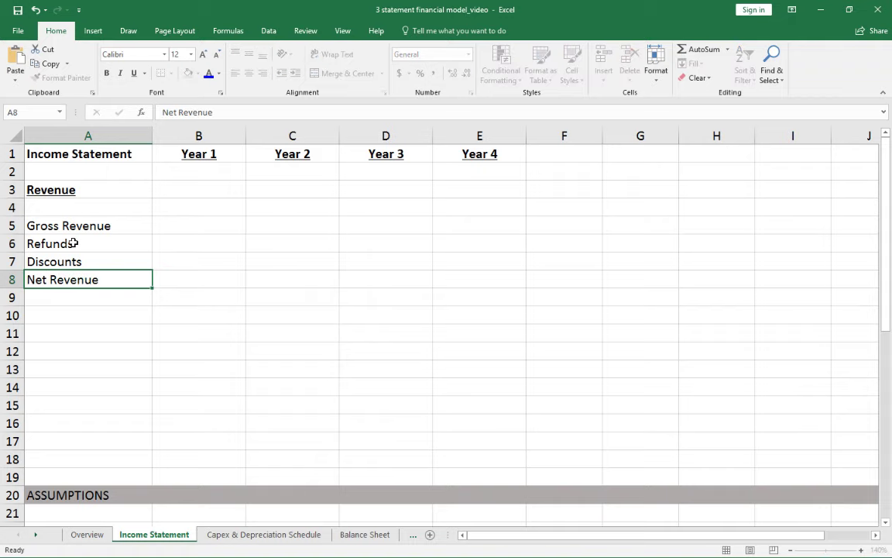
key("ctrl+Return")
key("shift+space")
key("ctrl+b")
Step: Calculate Year 1 Gross Revenue in B5 as New Customers times AOV with the formula =B23*B24
key("Right")
key("Up")
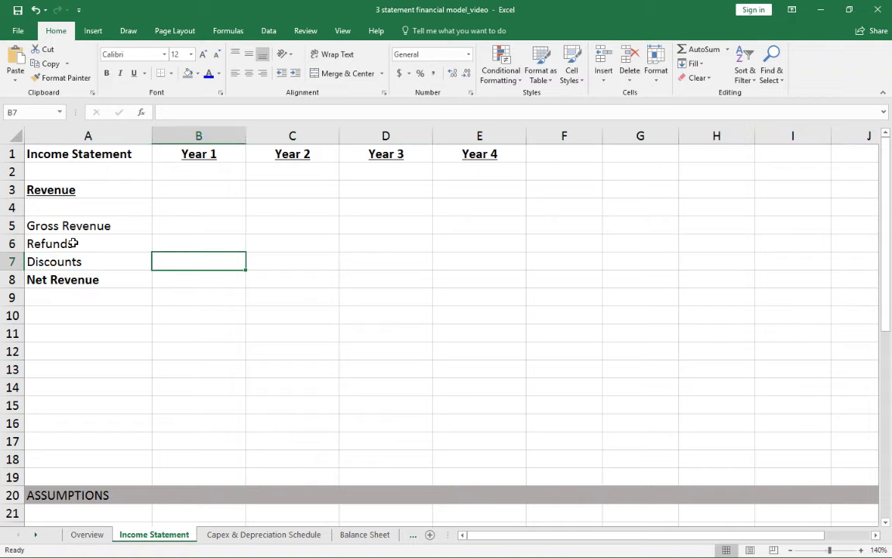
key("Up")
key("Up")
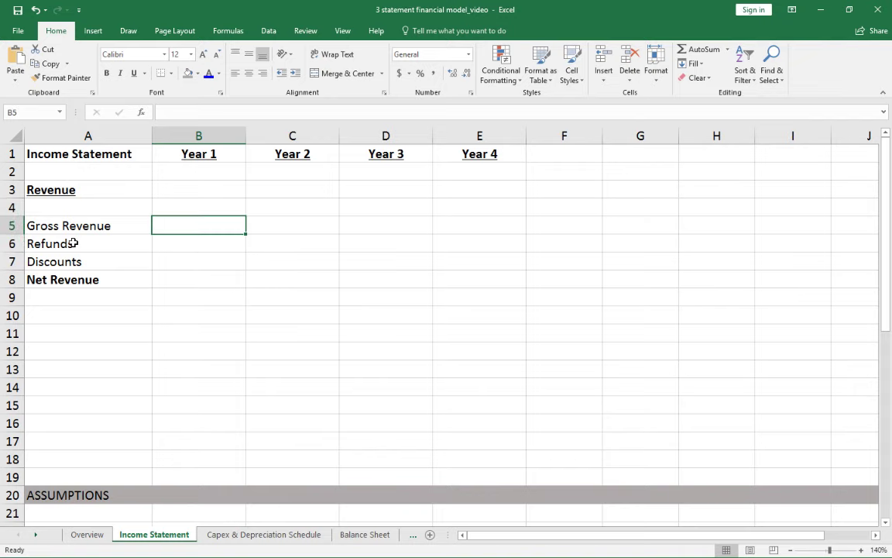
type("=")
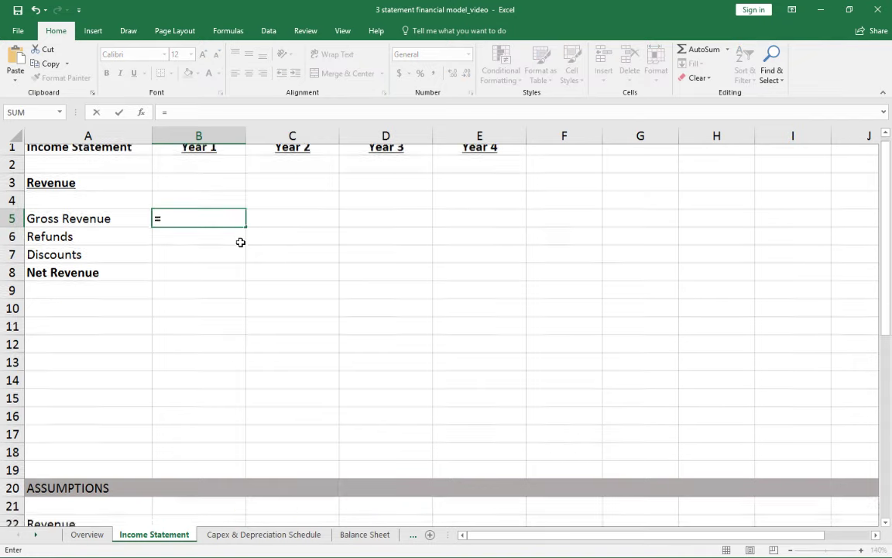
scroll(239, 241, "down", 7)
left_click(217, 173)
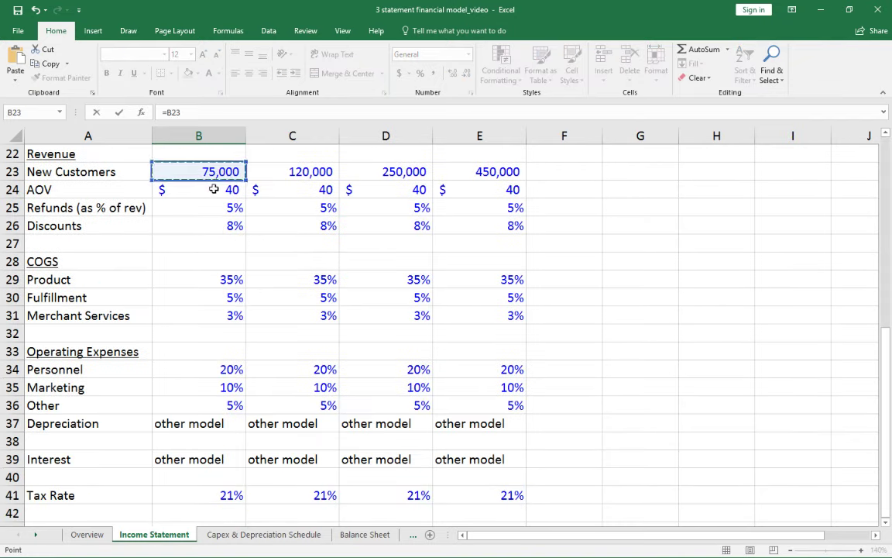
type("*")
left_click(215, 190)
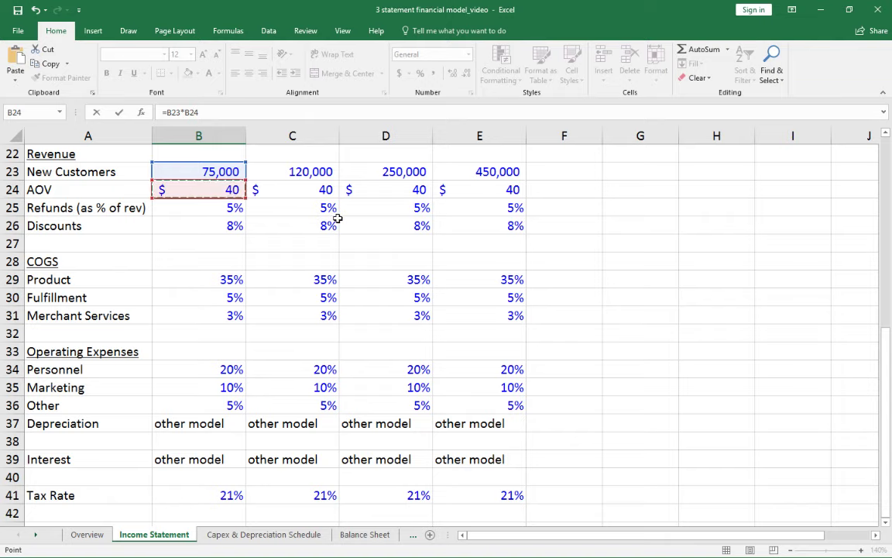
key("ctrl+Return")
scroll(322, 242, "up", 2)
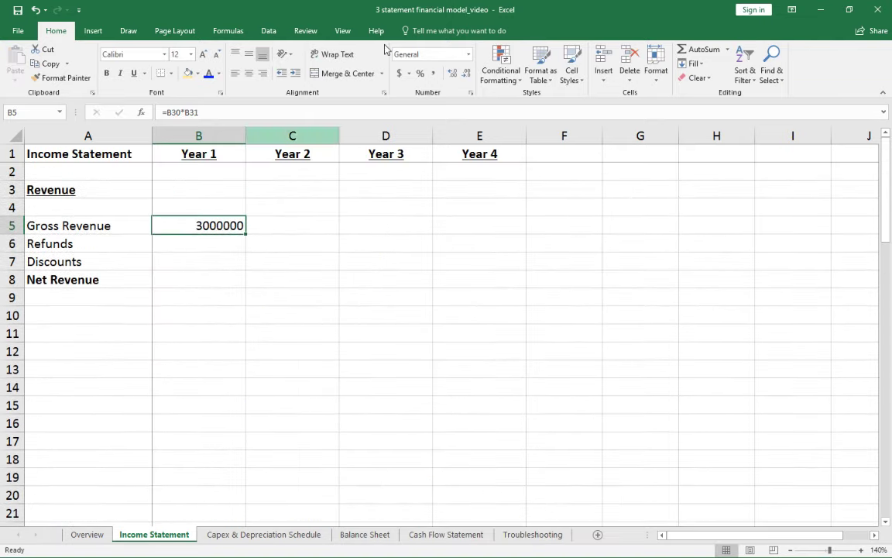
Step: Format the Gross Revenue value in B5 as accounting currency with no decimal places
left_click(399, 73)
left_click(464, 73)
left_click(464, 73)
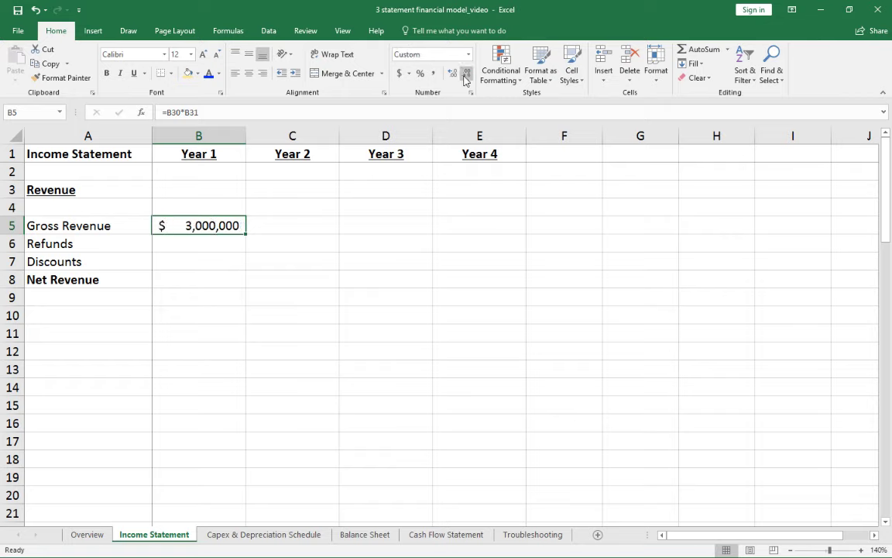
Step: Calculate Year 1 Refunds in B6 as negative Gross Revenue times the refund rate, locking the revenue row, with =-B$5*B32
left_click(205, 244)
type("=")
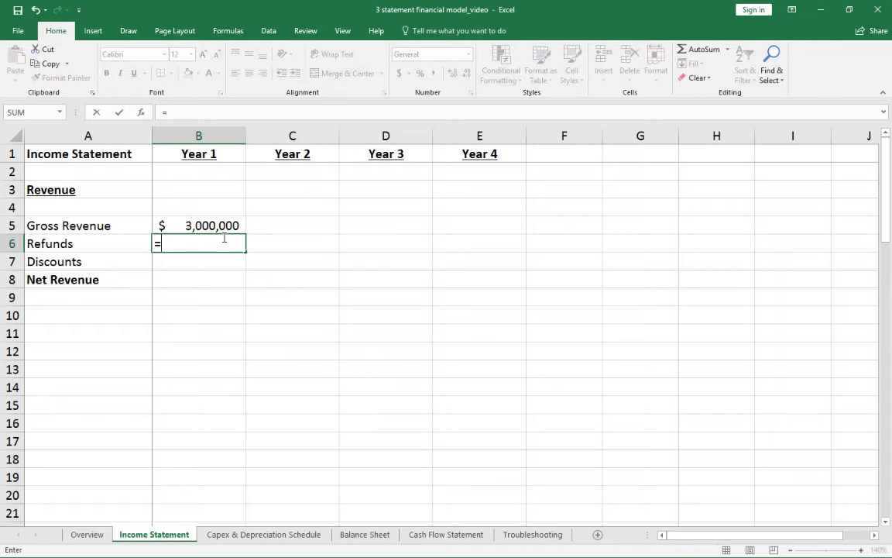
scroll(223, 236, "down", 11)
scroll(215, 238, "up", 2)
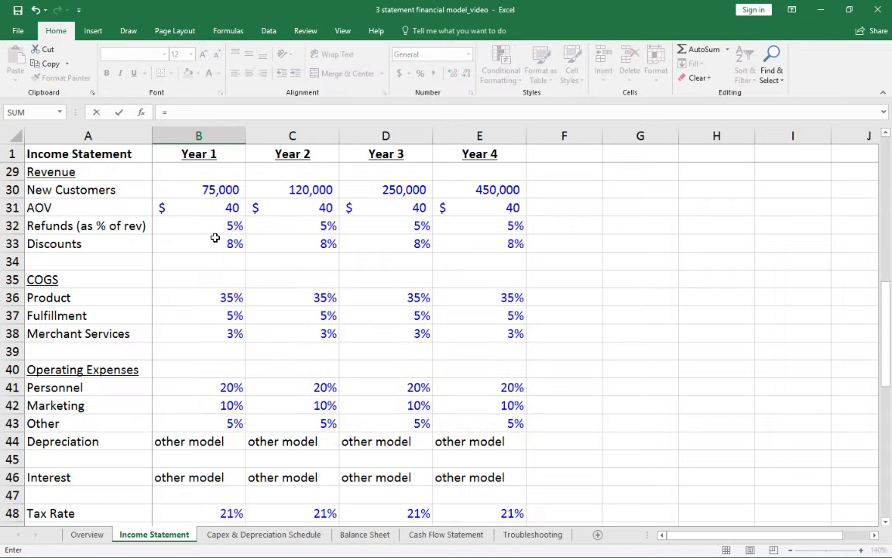
scroll(212, 227, "up", 9)
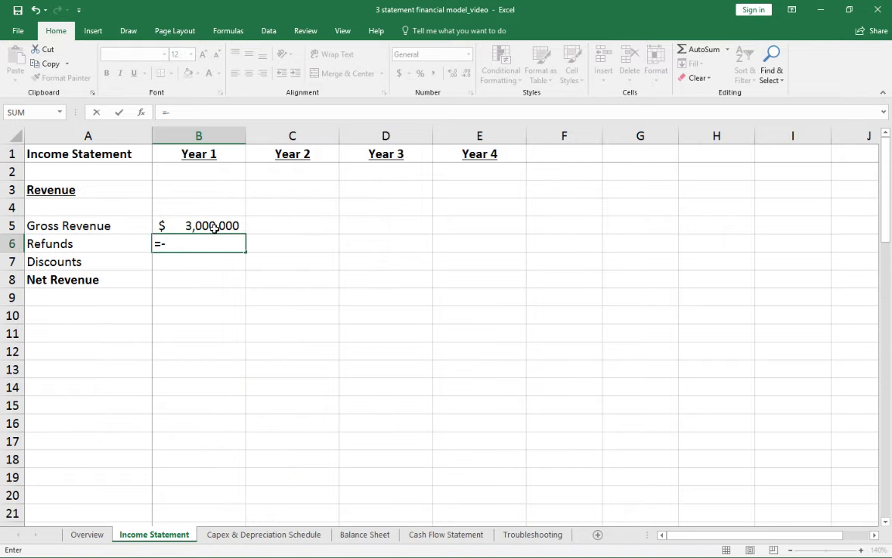
left_click(203, 225)
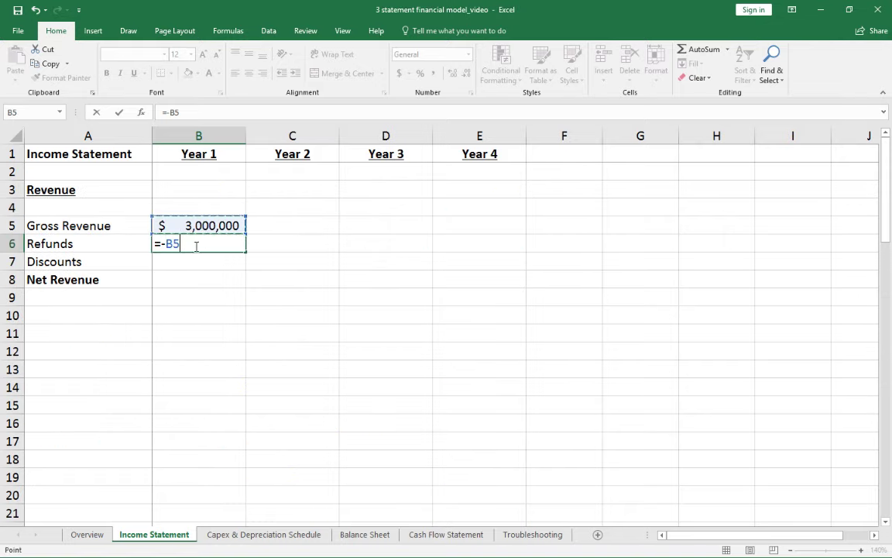
scroll(194, 248, "down", 4)
scroll(194, 245, "up", 4)
type("*")
scroll(197, 261, "down", 2)
scroll(197, 260, "down", 8)
scroll(199, 251, "up", 1)
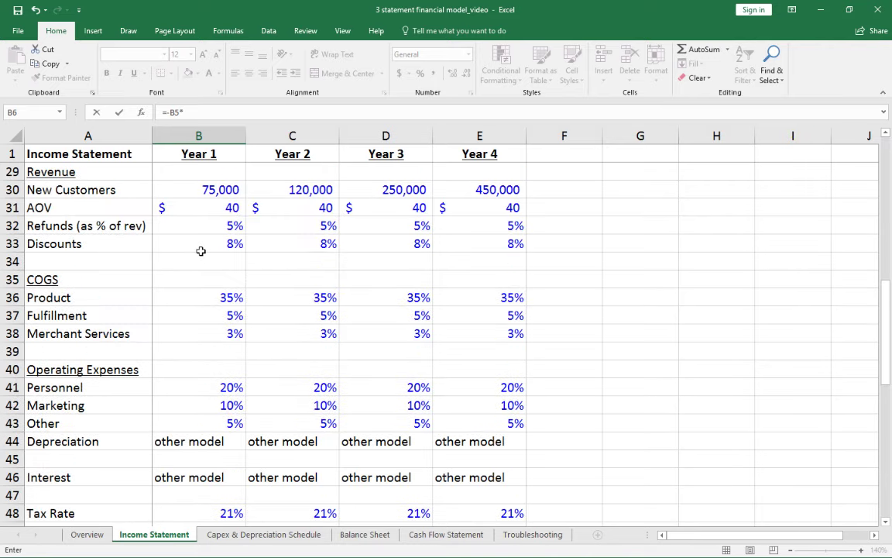
scroll(202, 250, "up", 1)
left_click(217, 276)
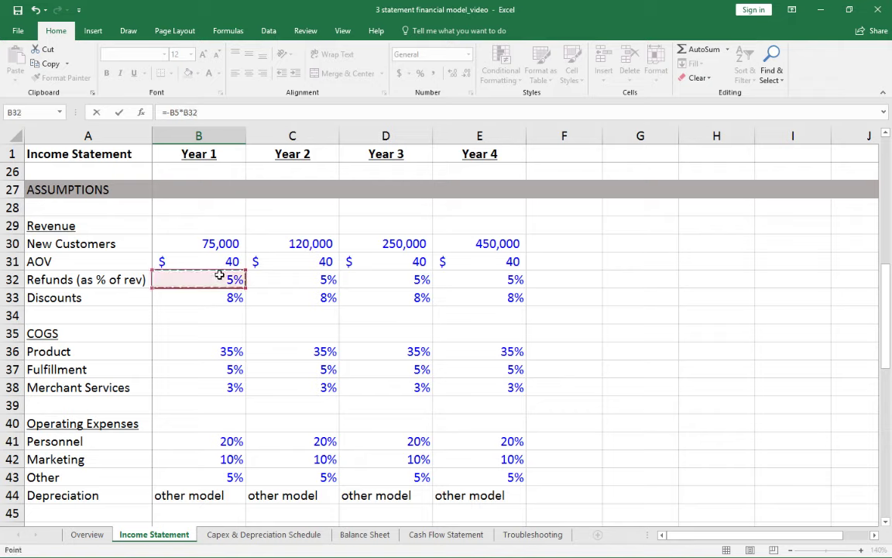
left_click(175, 113)
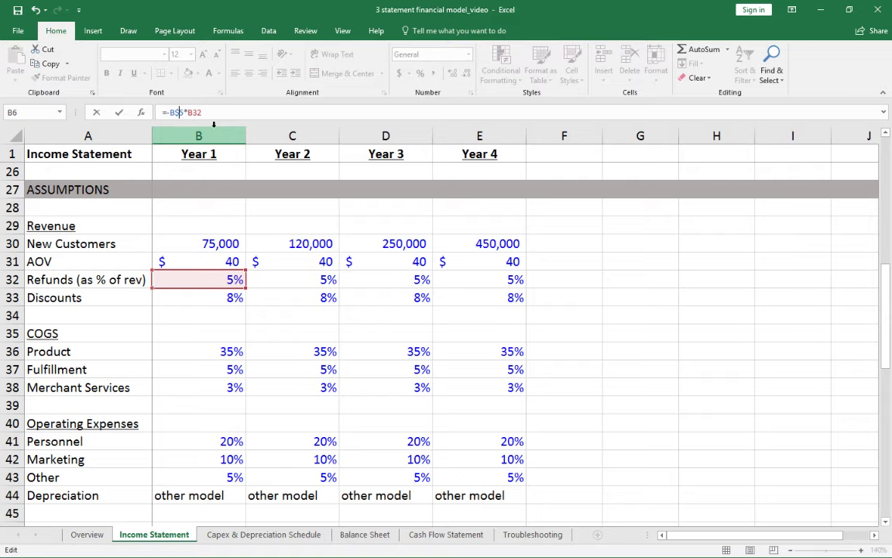
key("Return")
Step: Format the Refunds value in B6 with the comma style and no decimal places
key("Up")
key("Up")
key("Down")
key("Down")
key("Down")
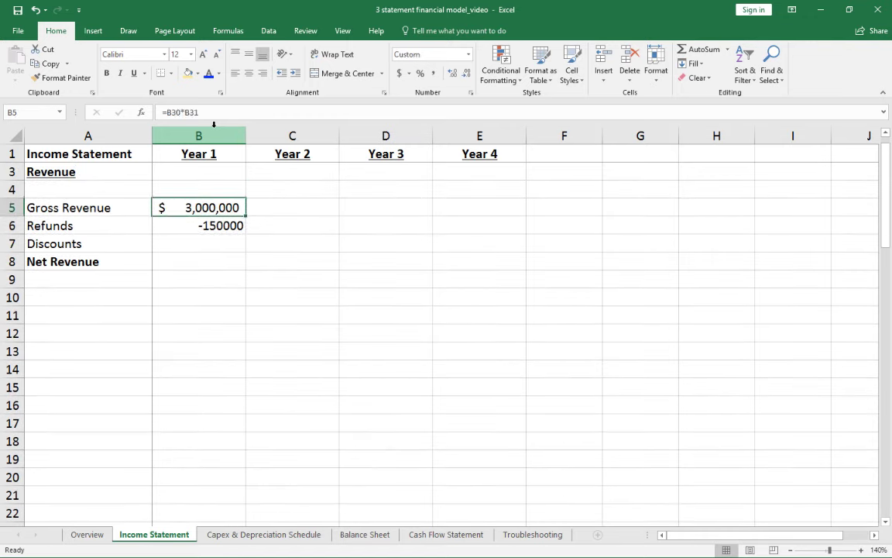
left_click(433, 72)
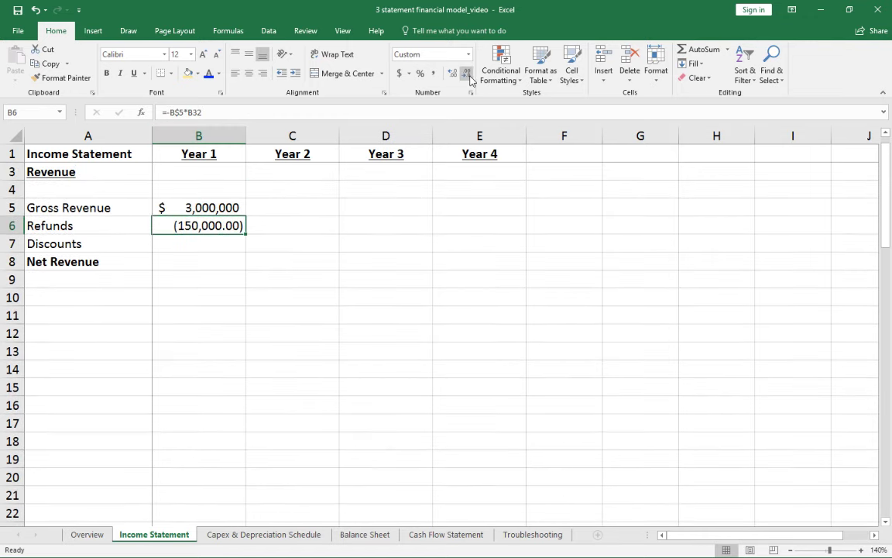
left_click(468, 75)
left_click(468, 76)
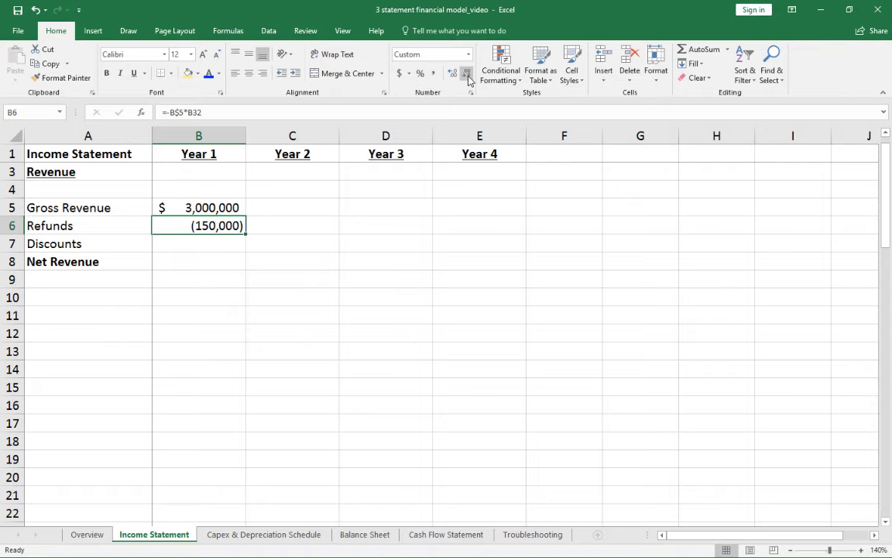
Step: Copy the Refunds formula from B6 into B7 for Discounts
key("ctrl+c")
key("Down")
key("ctrl+v")
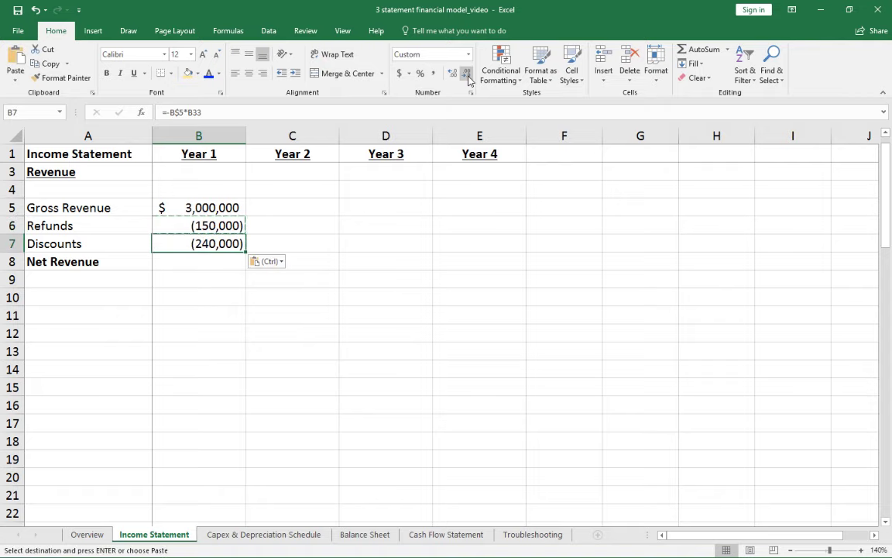
Step: Check which cells the formulas in Refunds B6 and Discounts B7 refer to
key("F2")
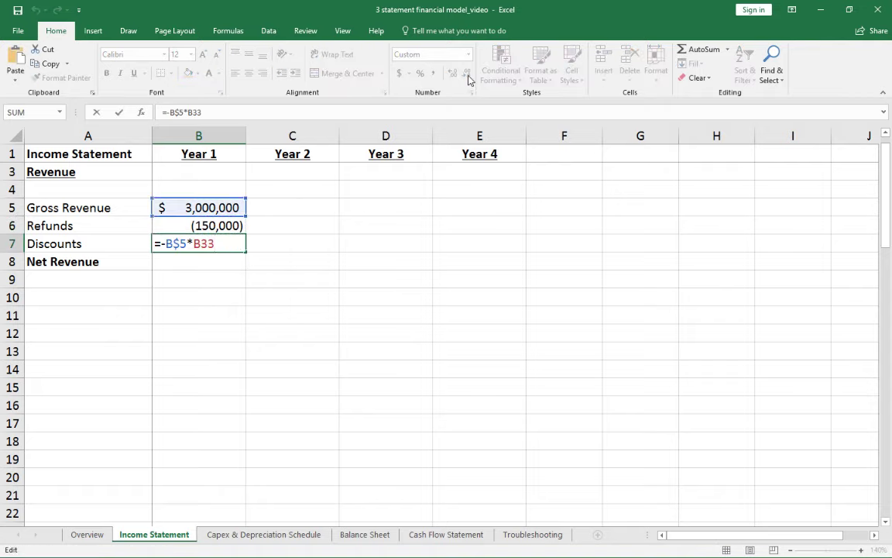
key("Escape")
key("Up")
key("F2")
key("Escape")
key("Down")
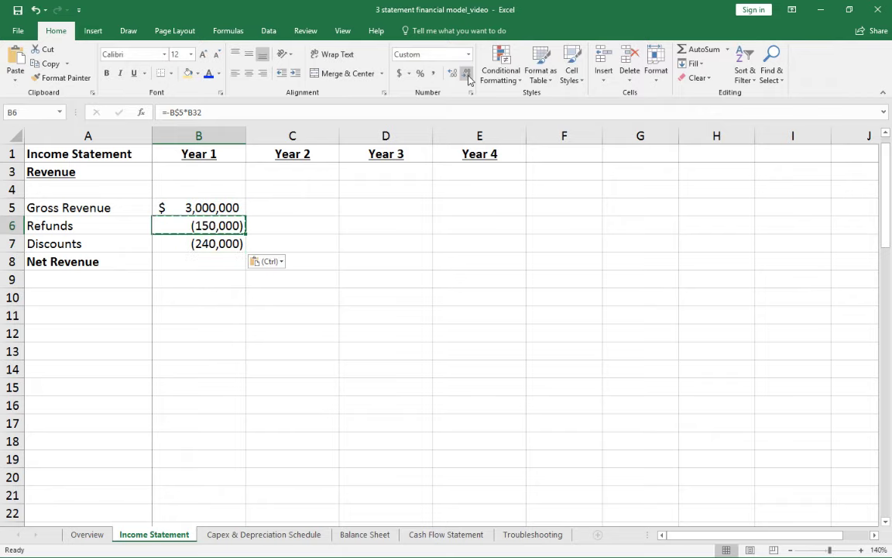
key("F2")
key("Escape")
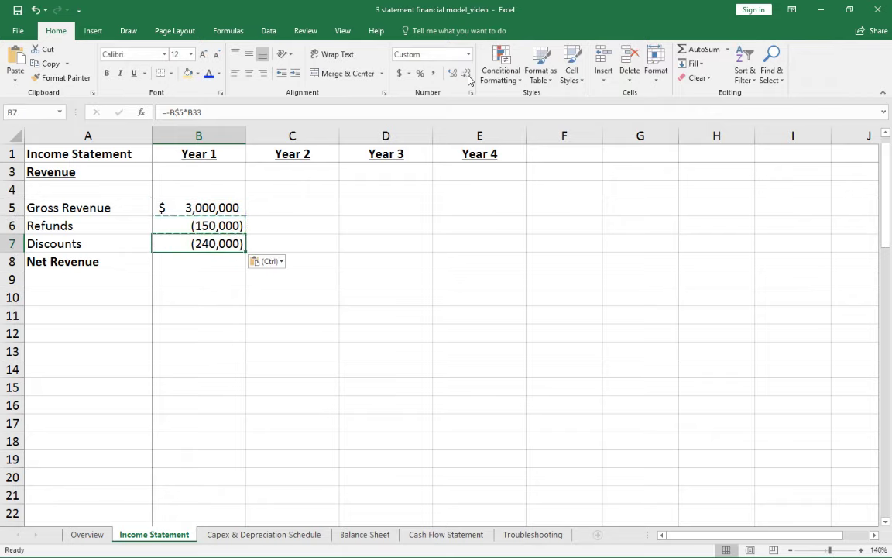
Step: Copy the Year 1 formulas in B5:B7 across to Year 4 and add a bottom border beneath the block B5:E7
key("Up")
key("Escape")
key("Up")
key("shift+Down")
key("shift+Down")
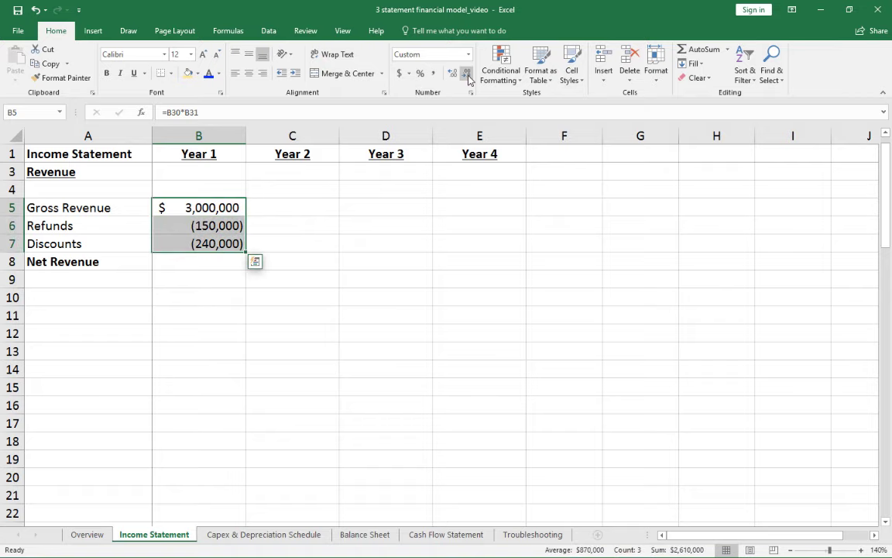
key("ctrl+c")
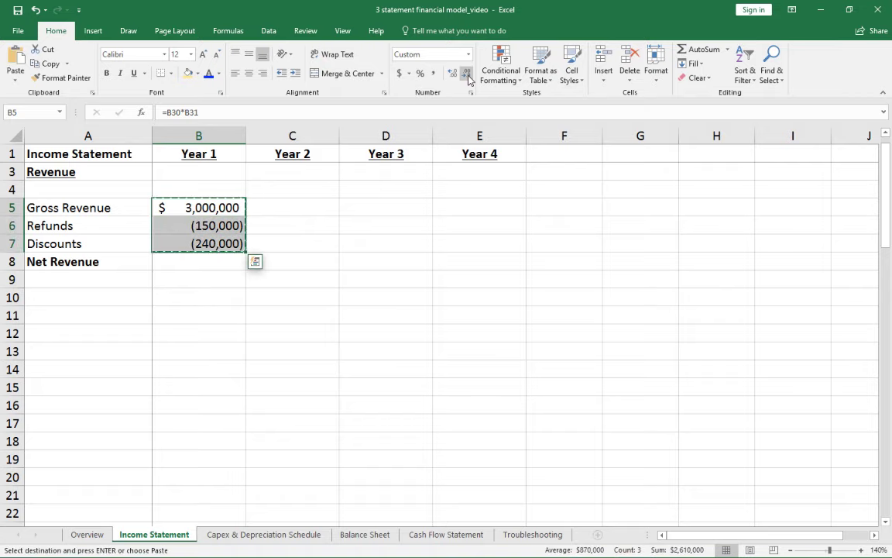
key("shift+Right")
key("shift+Right")
key("shift+Right")
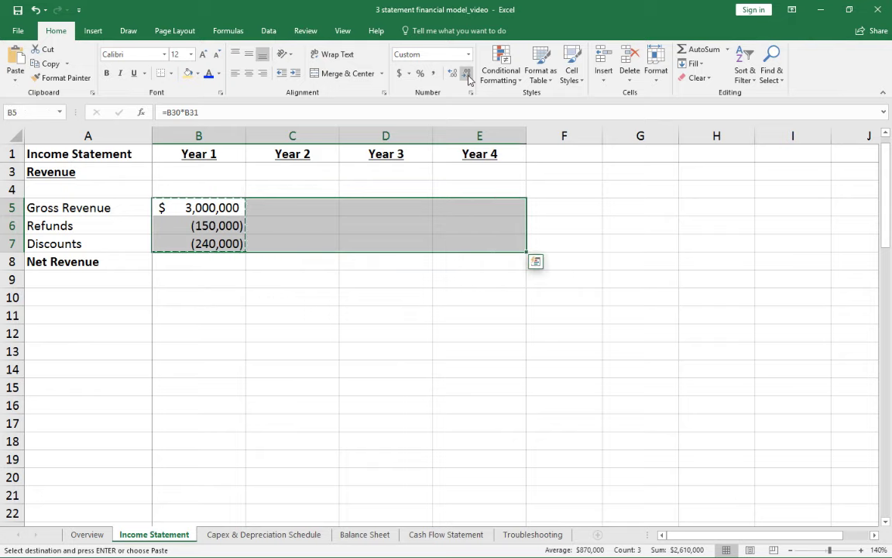
key("ctrl+v")
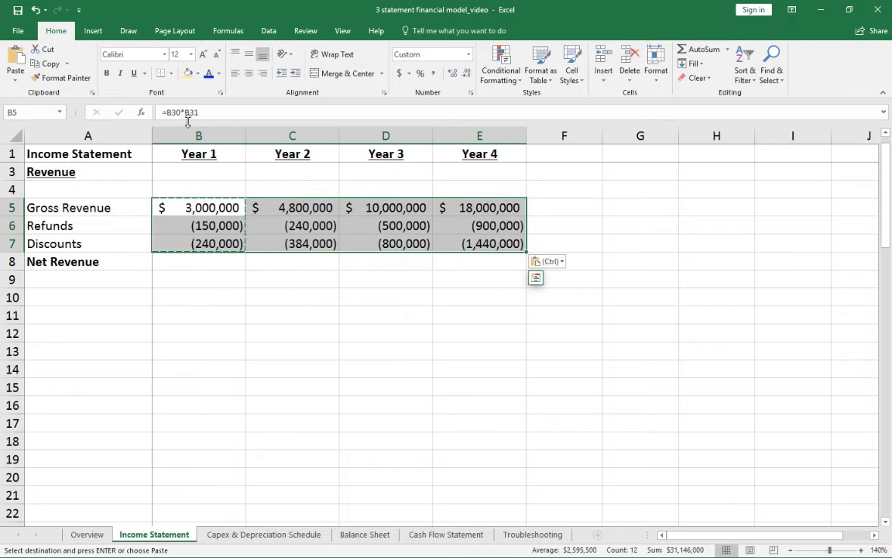
left_click(171, 73)
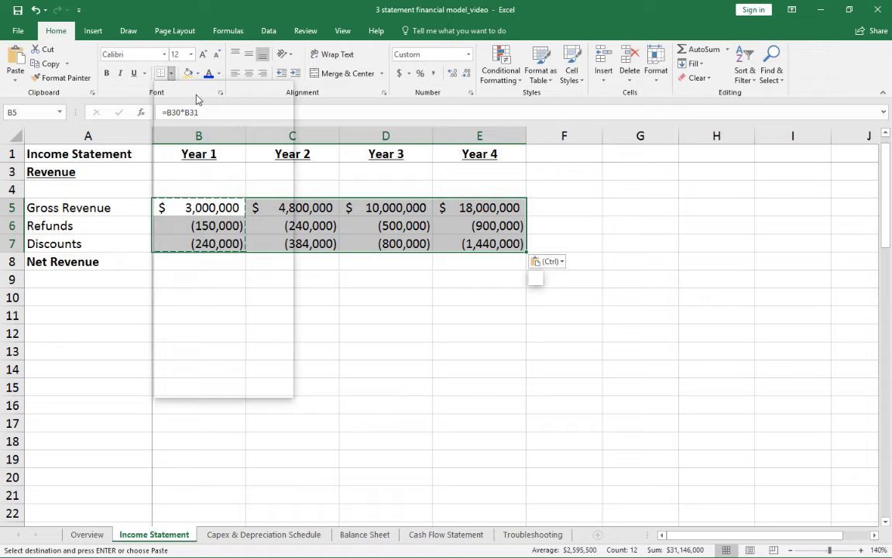
left_click(194, 101)
Step: Calculate Year 1 Net Revenue in B8 with =SUM(B5:B7) and make the entire row bold
left_click(220, 266)
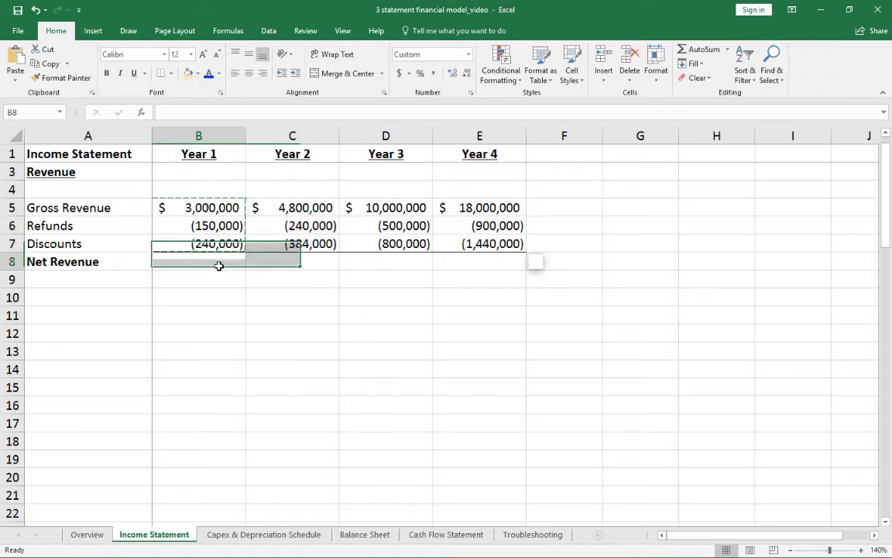
type("=sum(")
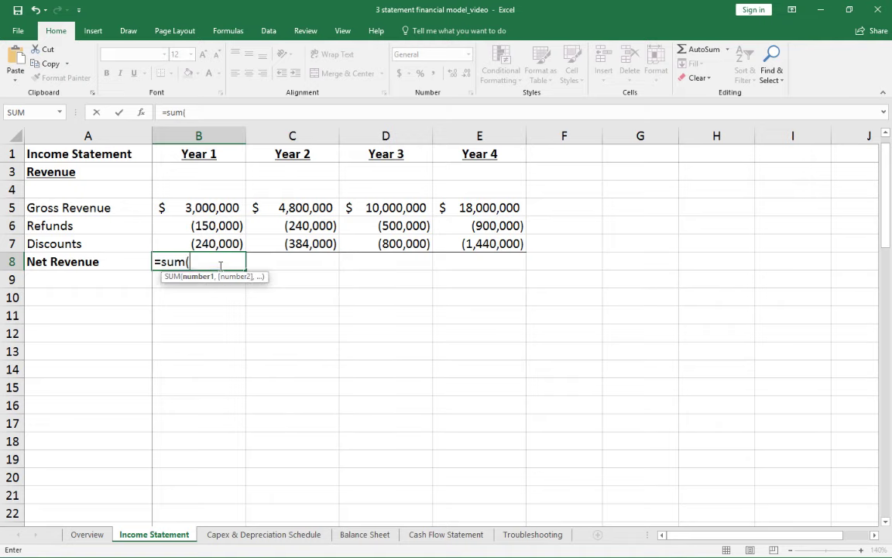
left_click_drag(220, 245, 219, 207)
key("Return")
left_click(220, 264)
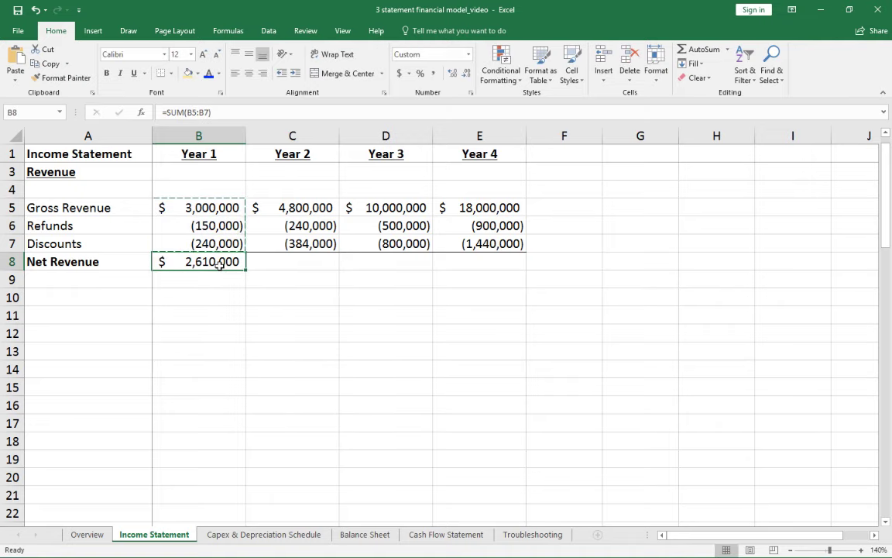
key("shift+space")
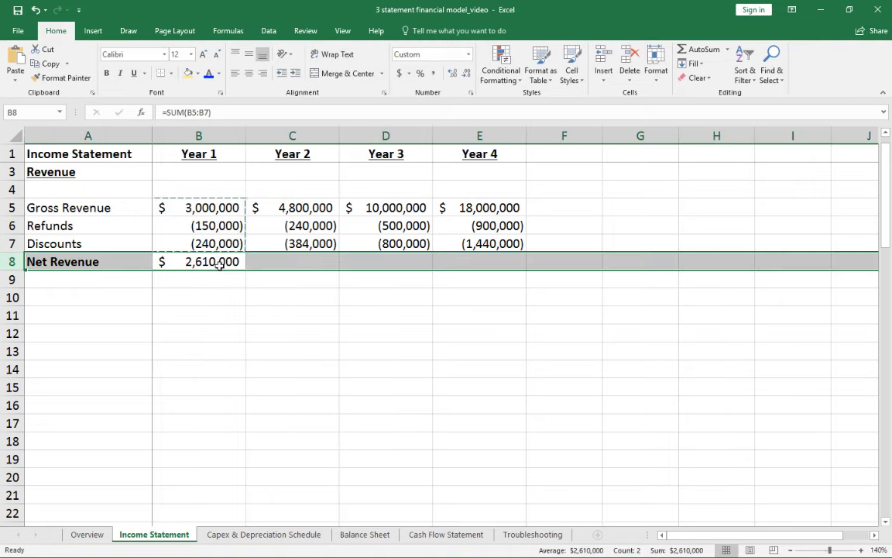
key("ctrl+b")
Step: Copy the Net Revenue formula from B8 across C8:E8 for Years 2 to 4
left_click(219, 264)
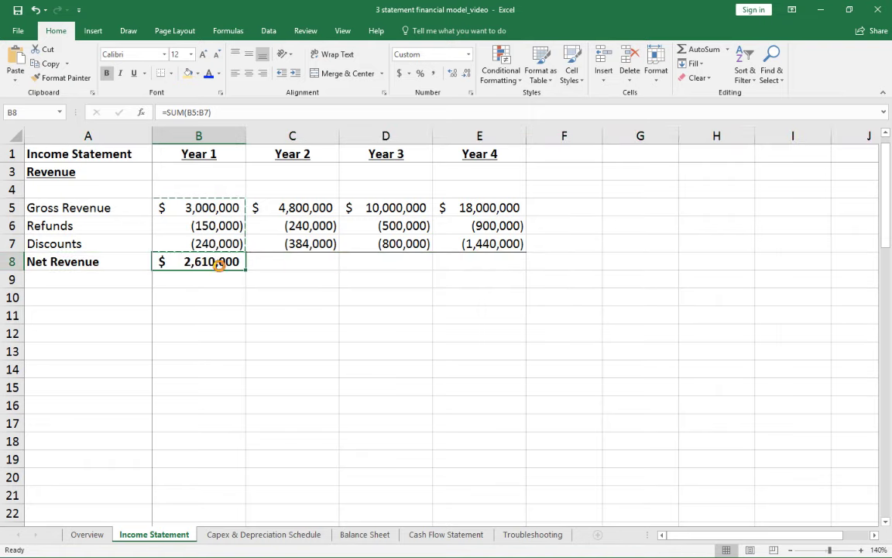
key("Right")
key("shift+Right")
key("shift+Right")
key("ctrl+v")
key("Down")
key("Escape")
Step: Add the heading Cost of Goods Sold in A10, bold and underlined, leaving a blank row below Net Revenue
key("Home")
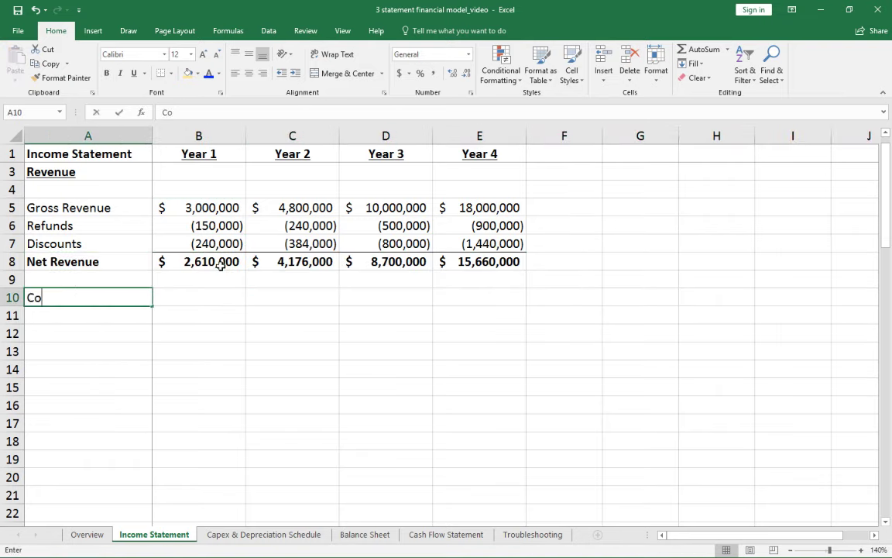
type("Cost of Goods SOl")
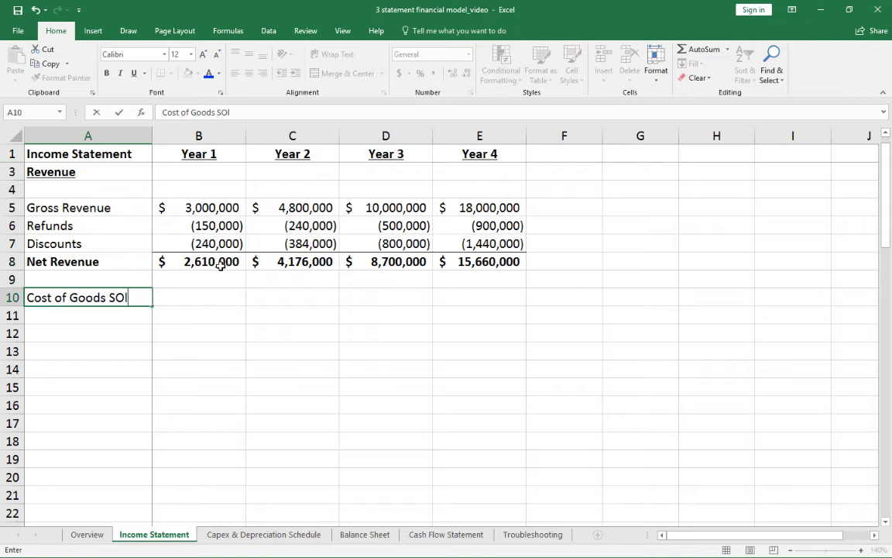
type("d")
key("Return")
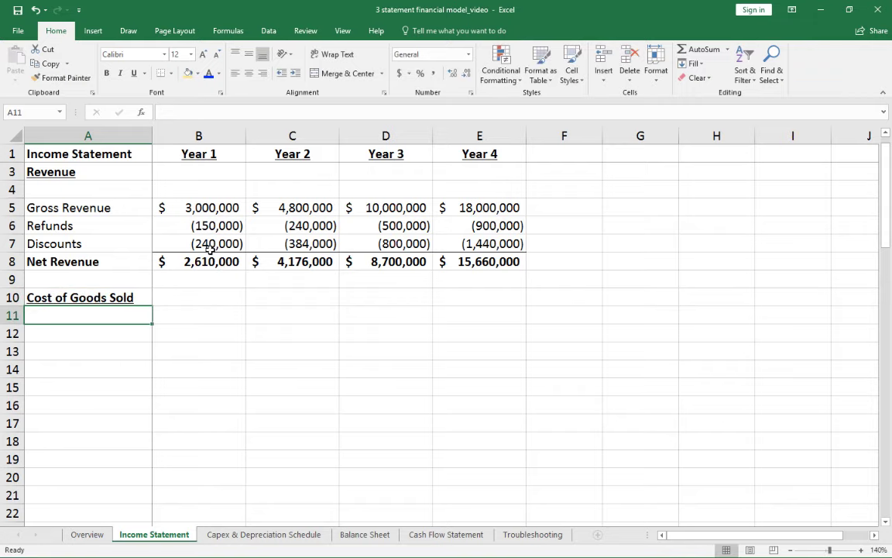
scroll(170, 279, "down", 8)
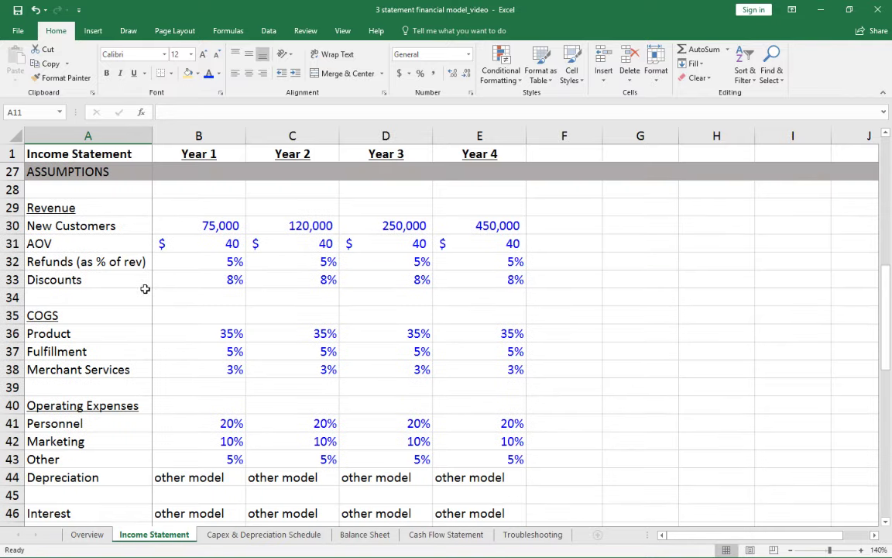
Step: Copy the COGS assumption labels Product, Fulfillment and Merchant Services from A36:A38 into A11:A13 under Cost of Goods Sold
left_click_drag(76, 342, 66, 372)
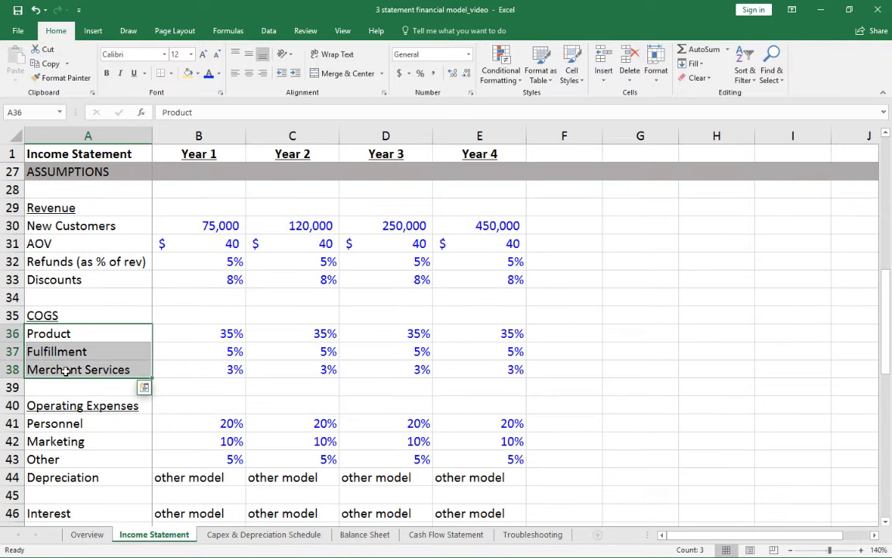
key("ctrl+c")
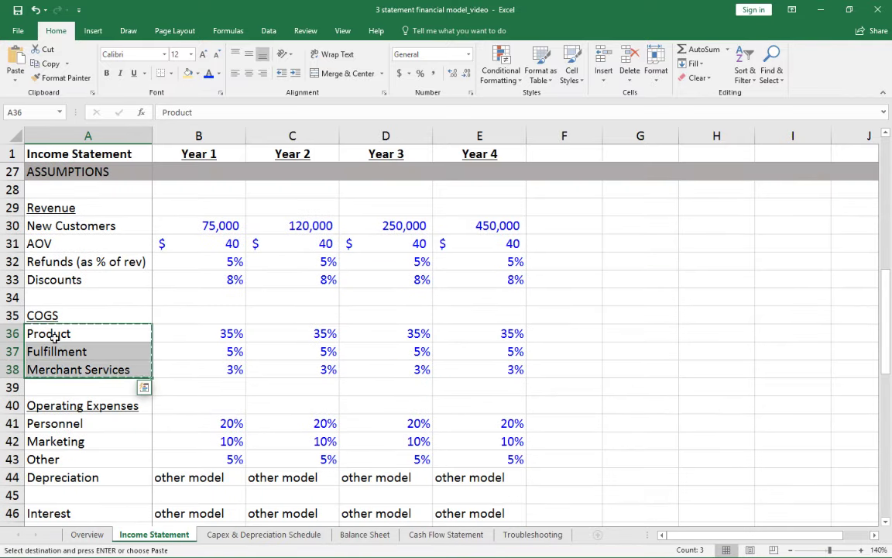
scroll(48, 327, "up", 8)
left_click(60, 332)
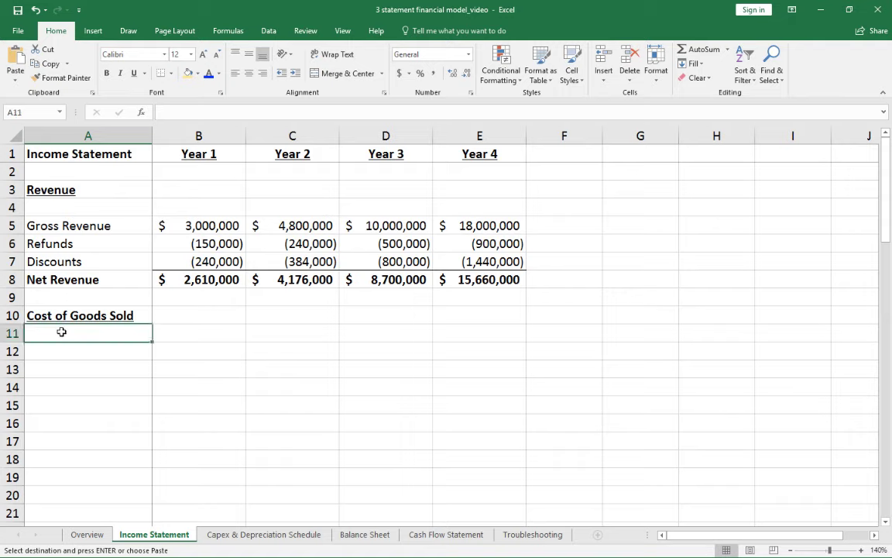
key("ctrl+v")
key("Down")
key("Right")
key("Up")
key("Escape")
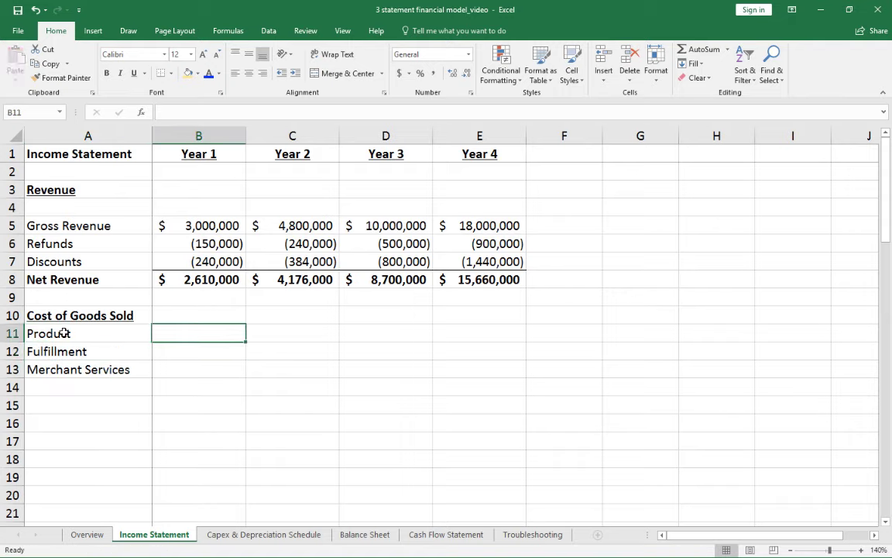
Step: Calculate Year 1 Product cost in B11 with =B$8*B36, locking only the row of the Net Revenue reference
type("=")
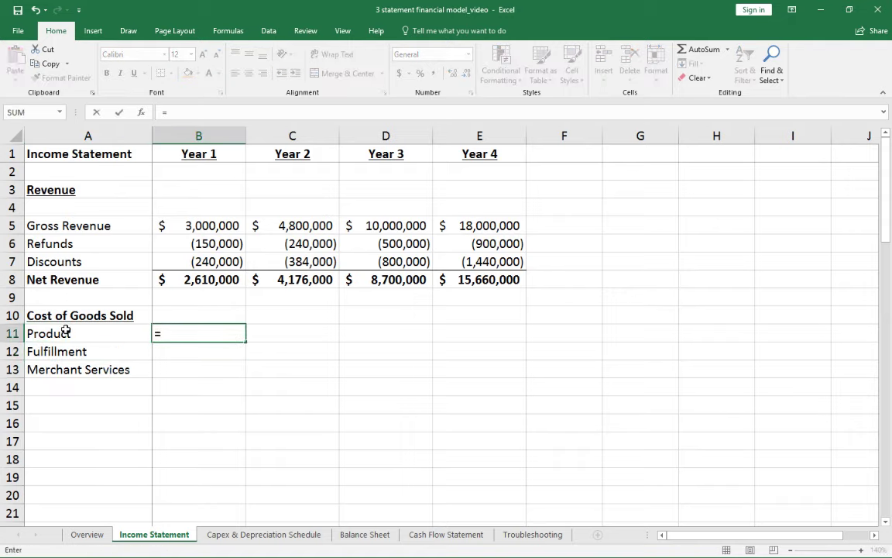
left_click(193, 278)
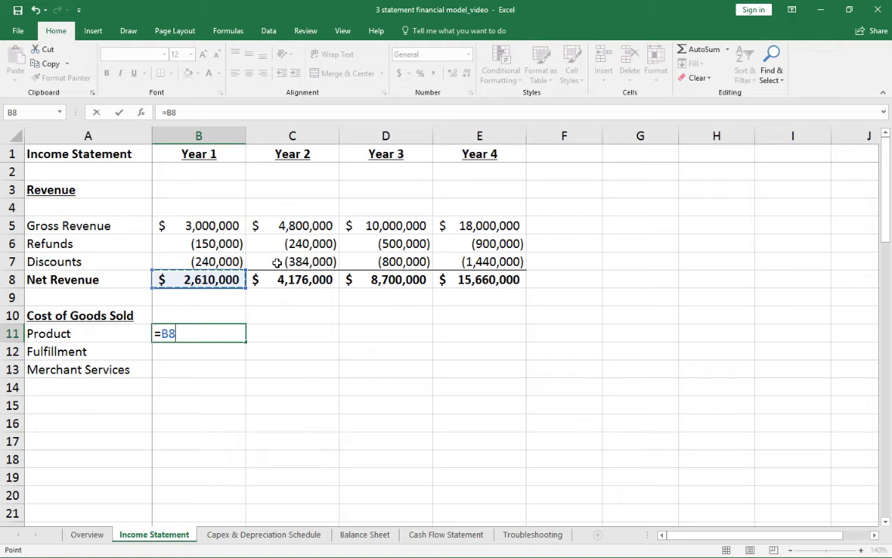
key("F4")
key("F4")
key("F4")
key("F4")
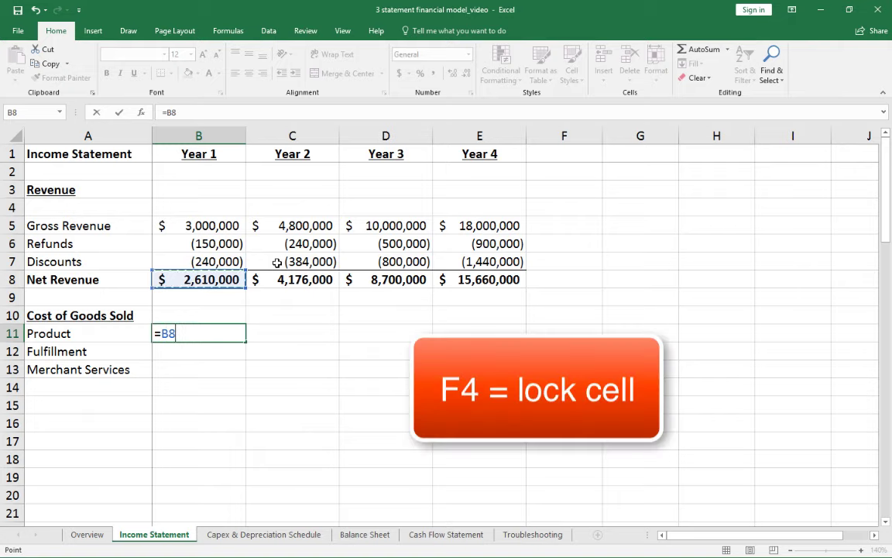
key("F4")
key("F4")
key("F4")
key("F4")
key("F4")
key("F4")
type("*")
scroll(196, 306, "down", 6)
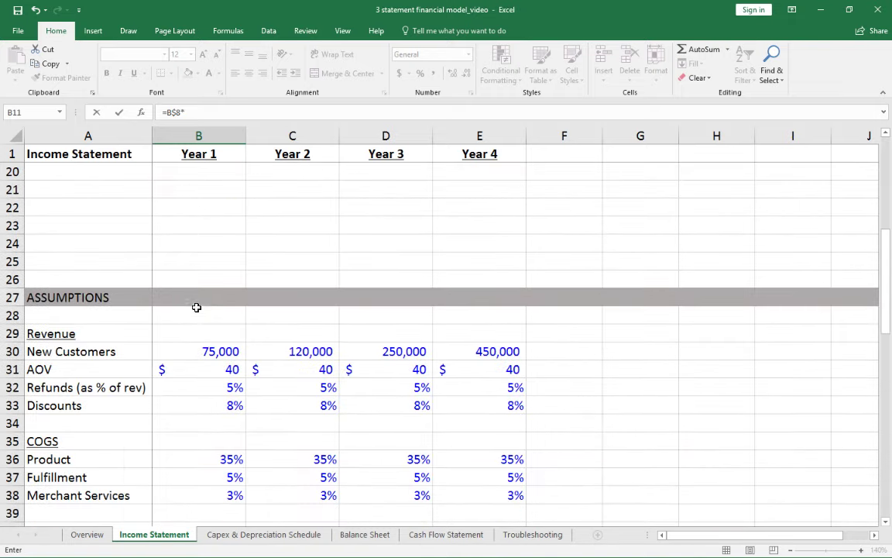
left_click(202, 457)
key("ctrl+Return")
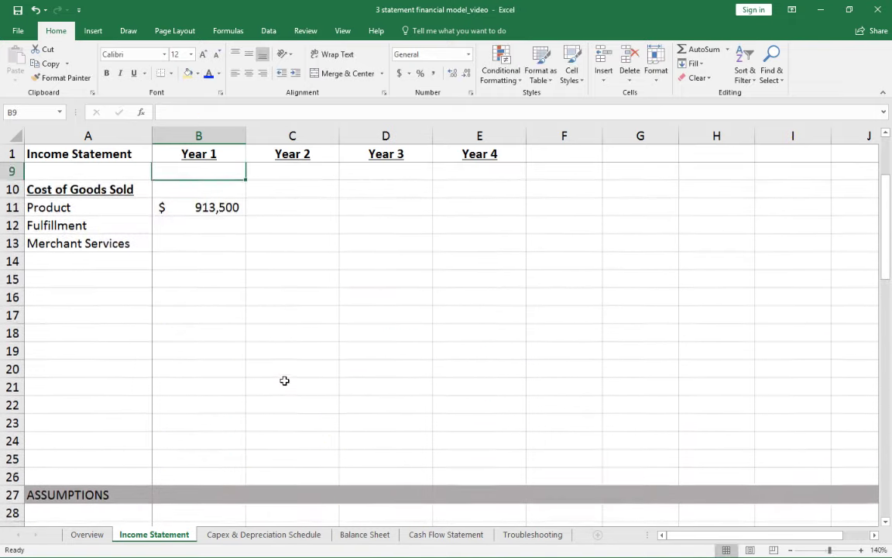
Step: Copy the Product cost formula into B12 for Fulfillment and format it in comma style without decimals
key("ctrl+c")
key("Down")
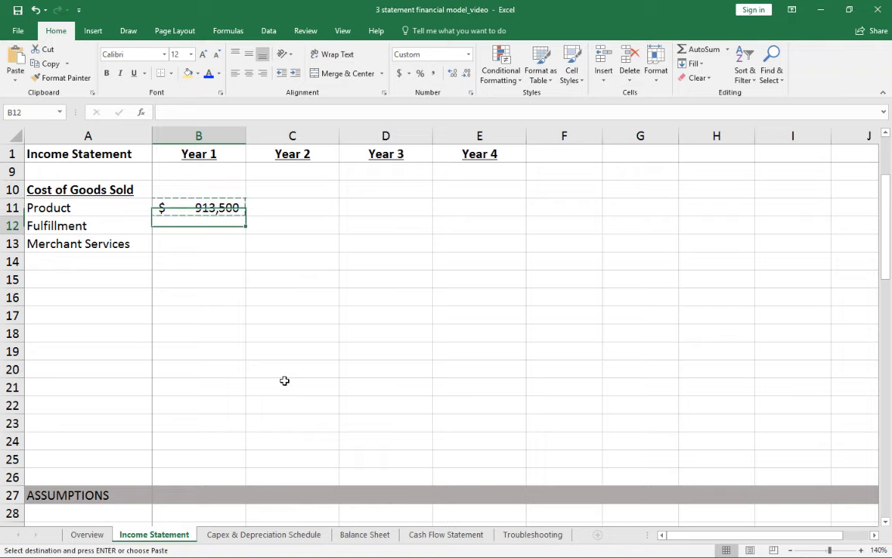
key("ctrl+v")
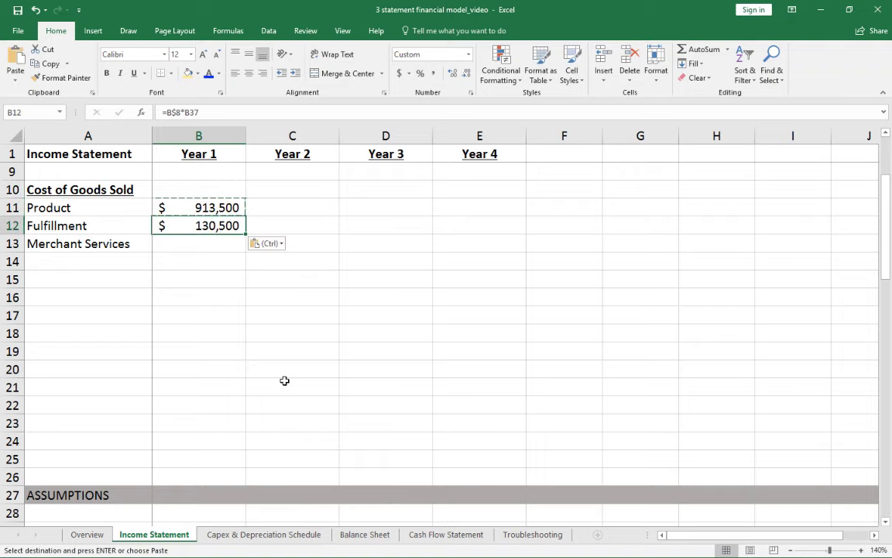
left_click(433, 73)
left_click(467, 73)
left_click(467, 73)
scroll(394, 256, "up", 2)
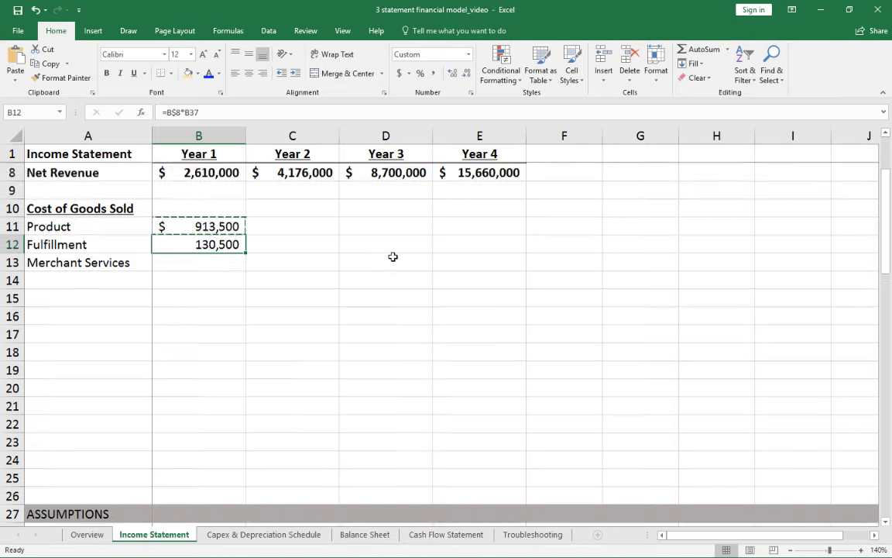
Step: Copy the Year 1 Fulfillment formula from B12 into B13 for Merchant Services
key("Up")
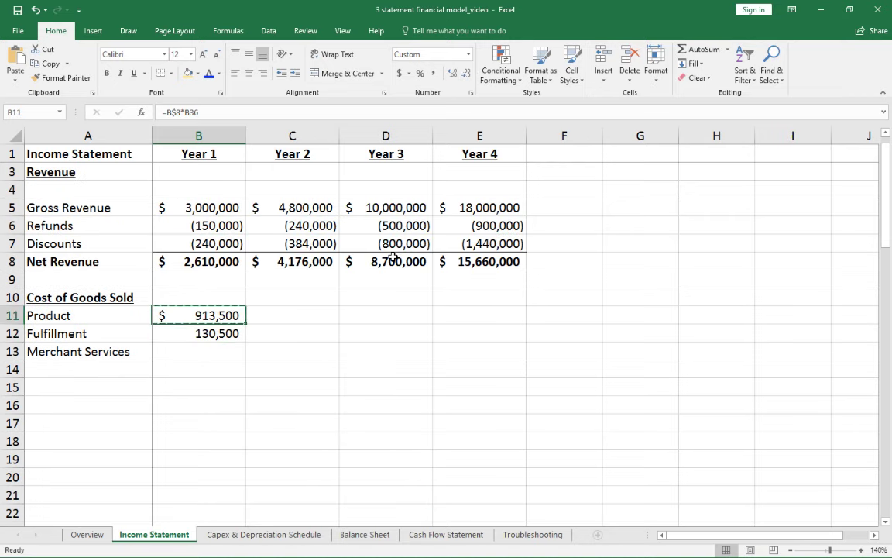
key("Down")
key("ctrl+c")
key("Down")
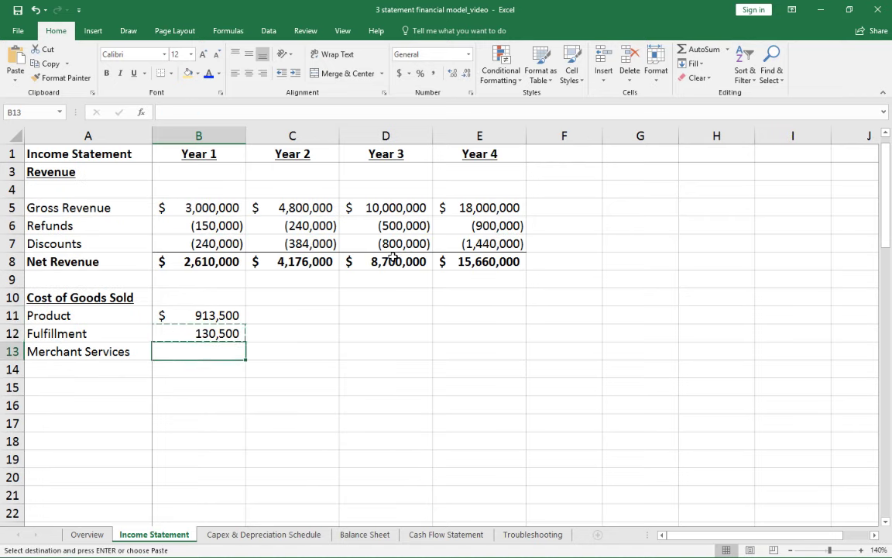
key("ctrl+v")
Step: Copy the Year 1 cost formulas in B11:B13 across to Year 4 in column E
key("Up")
key("Up")
key("shift+Down")
key("shift+Down")
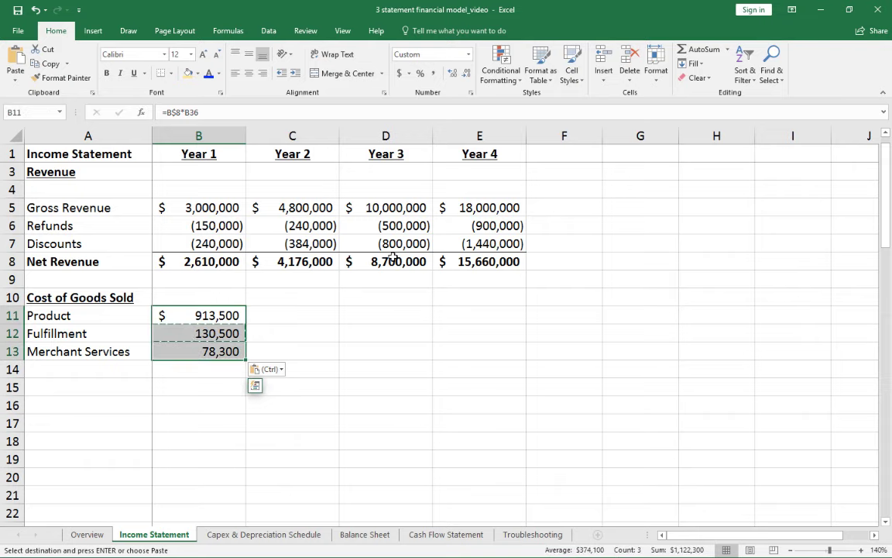
key("shift+Right")
key("shift+Right")
key("shift+Right")
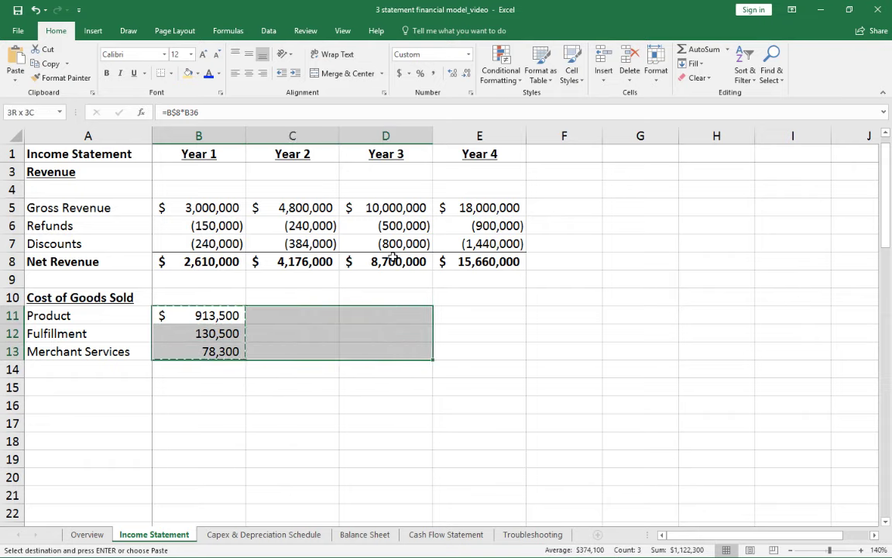
key("ctrl+v")
Step: Add a bottom border beneath the Merchant Services amounts in B13:E13
key("Left")
key("Right")
key("Down")
key("Down")
key("shift+Right")
key("shift+Right")
key("shift+Right")
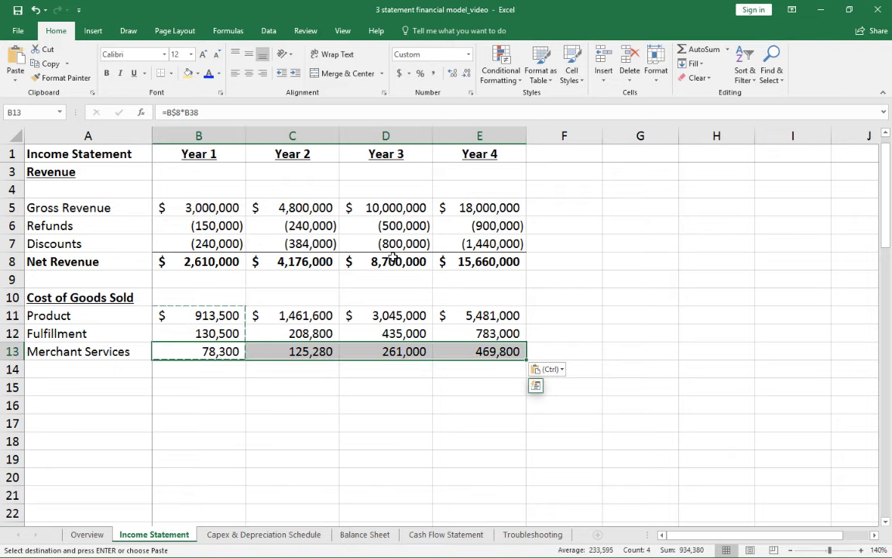
key("alt")
key("alt")
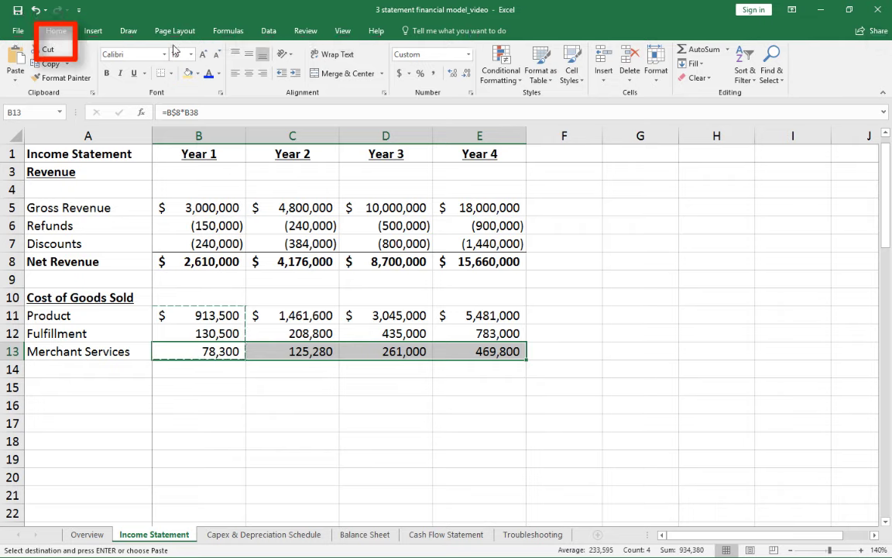
key("alt+h")
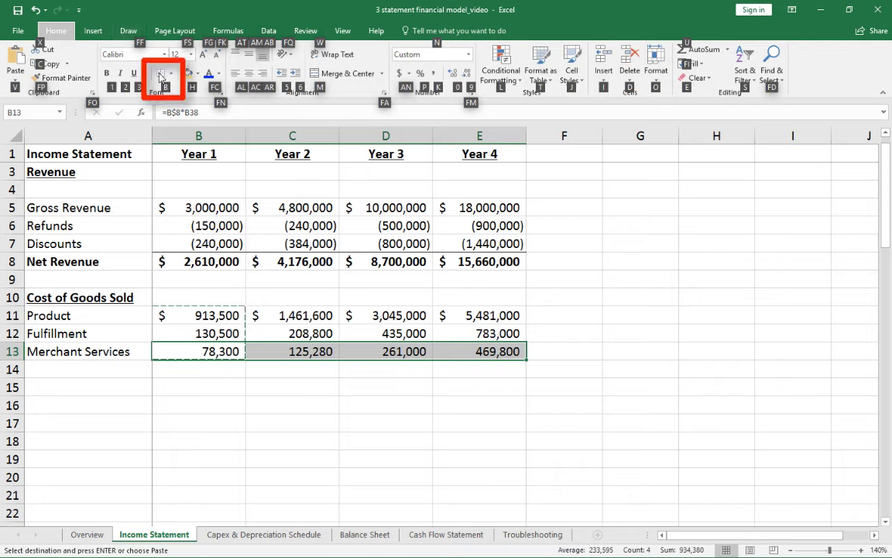
key("b")
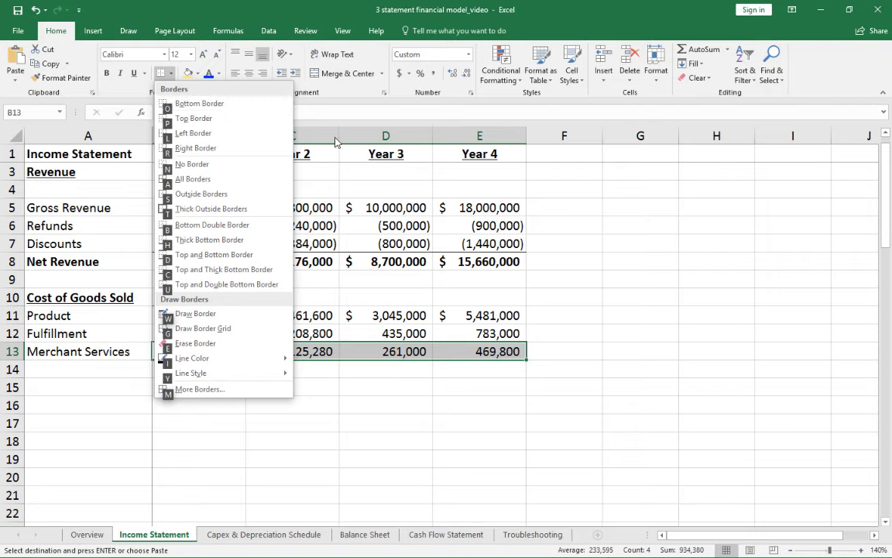
left_click(388, 140)
Step: Enter the label Total COGS in A14, directly below Merchant Services
key("Down")
key("Down")
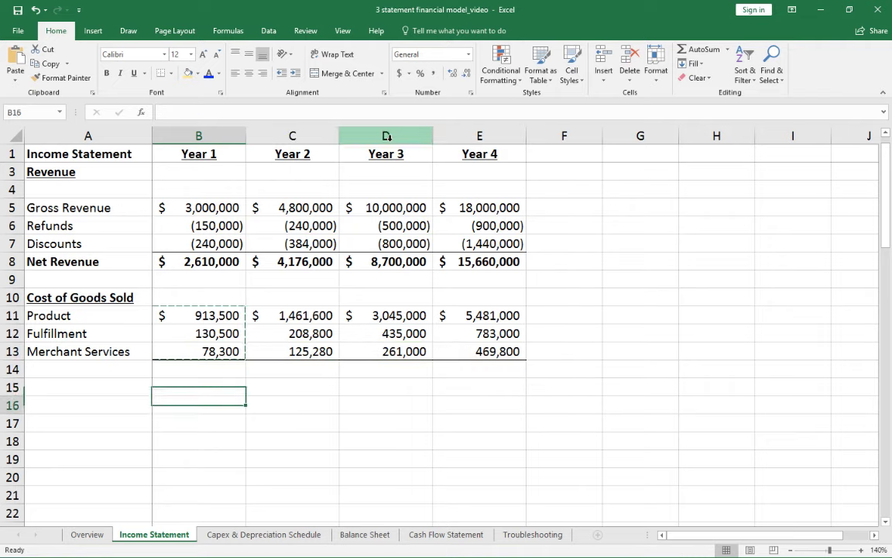
key("Up")
key("Left")
type("Total COGS")
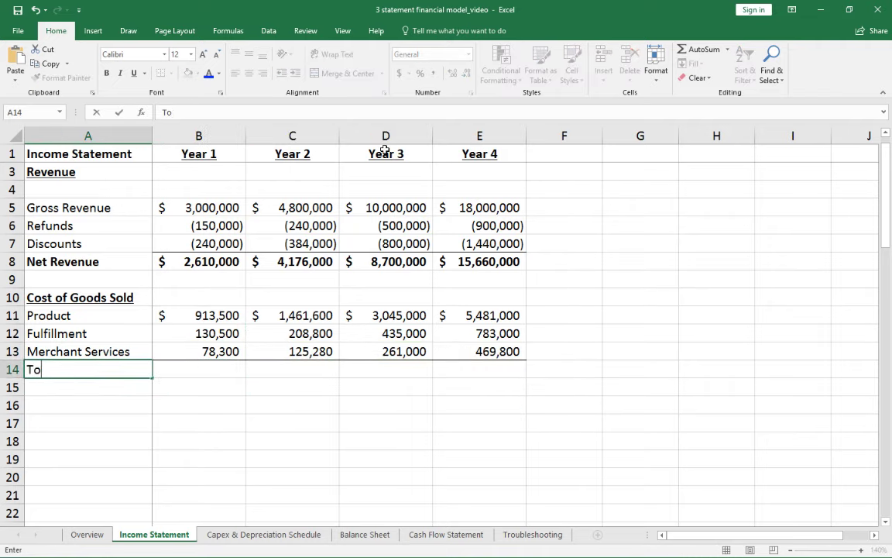
key("Return")
key("Up")
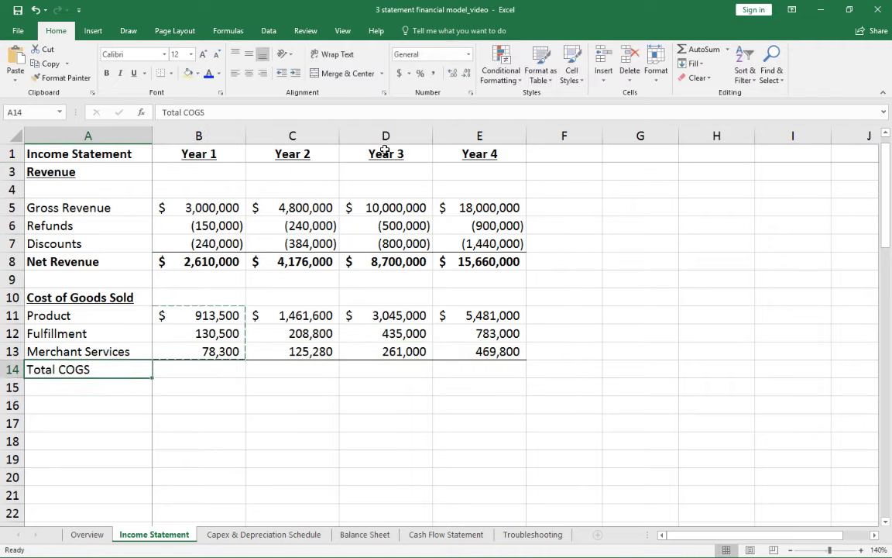
Step: Calculate Year 1 Total COGS in B14 with =SUM(B11:B13)
key("Right")
type("=sum(")
key("Up")
key("shift+Up")
key("shift+Up")
key("ctrl+Return")
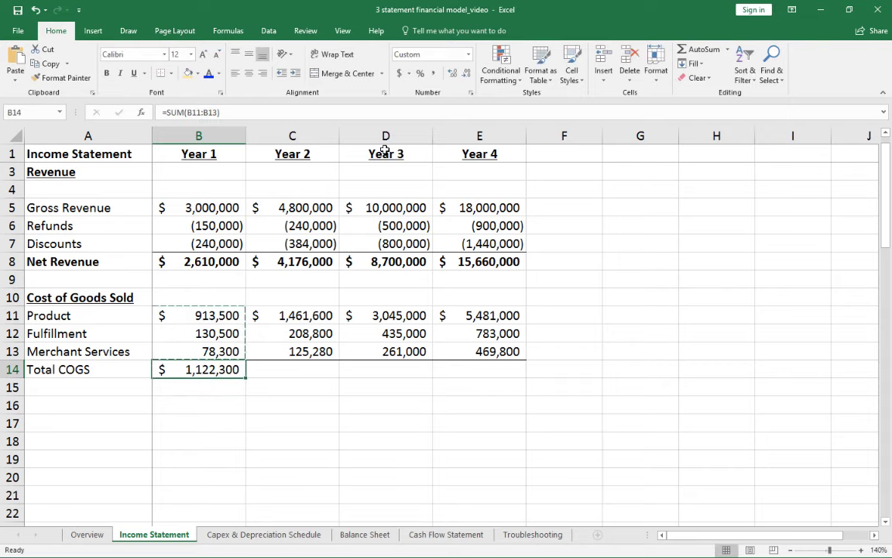
Step: Copy the Total COGS formula from B14 across C14:E14 for Years 2 to 4
key("ctrl+c")
key("Right")
key("ctrl+v")
key("Right")
key("ctrl+v")
key("Right")
key("ctrl+v")
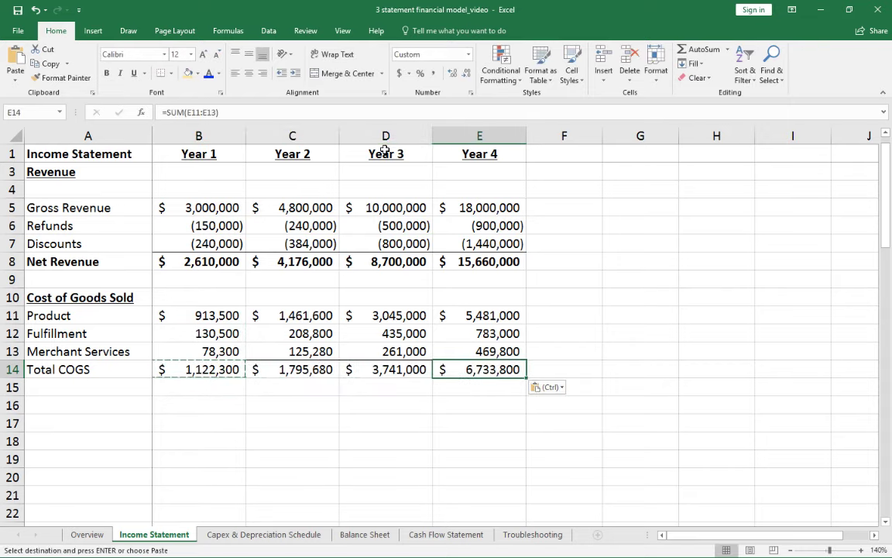
Step: Make the entire Total COGS row 14 bold
key("Left")
key("Left")
key("Left")
key("Escape")
key("Left")
key("shift+space")
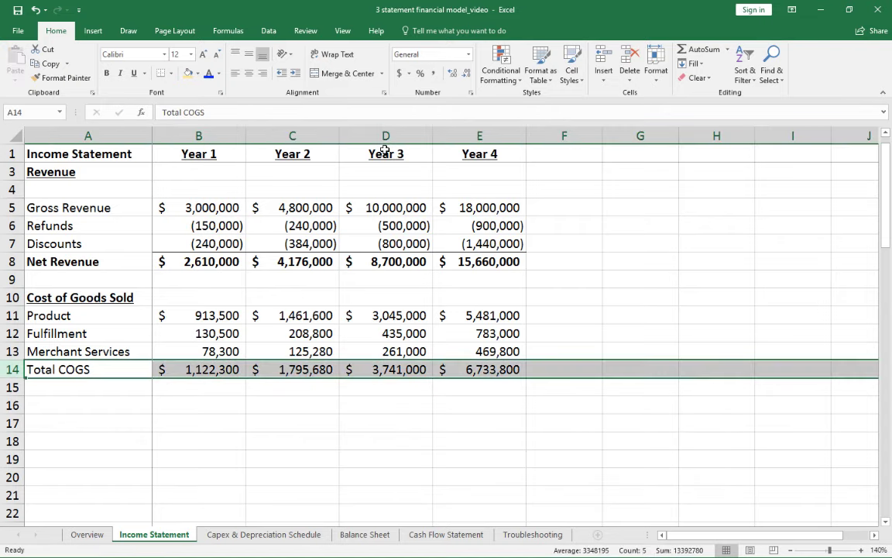
key("ctrl+b")
key("Down")
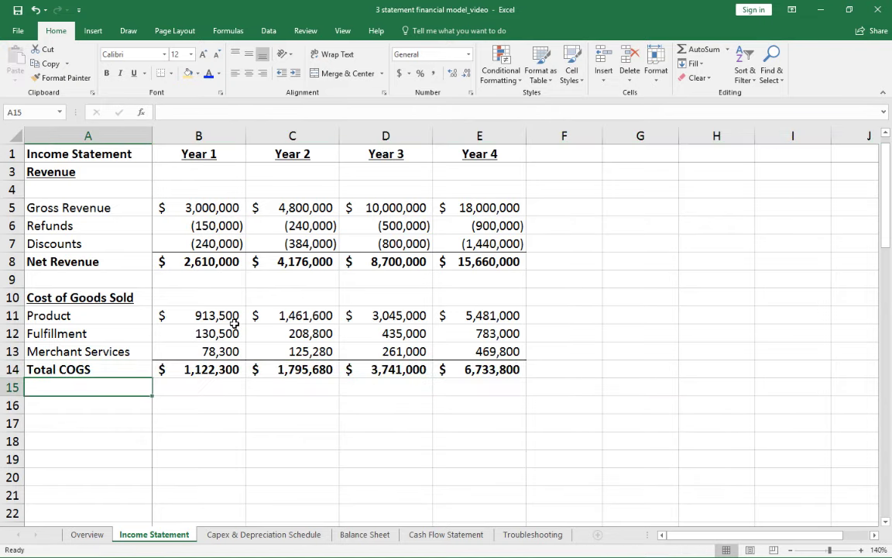
Step: Enter the label Gross Margin in A16, leaving a blank row below Total COGS, and make the entire row bold
scroll(234, 324, "down", 2)
left_click(109, 350)
scroll(221, 341, "up", 2)
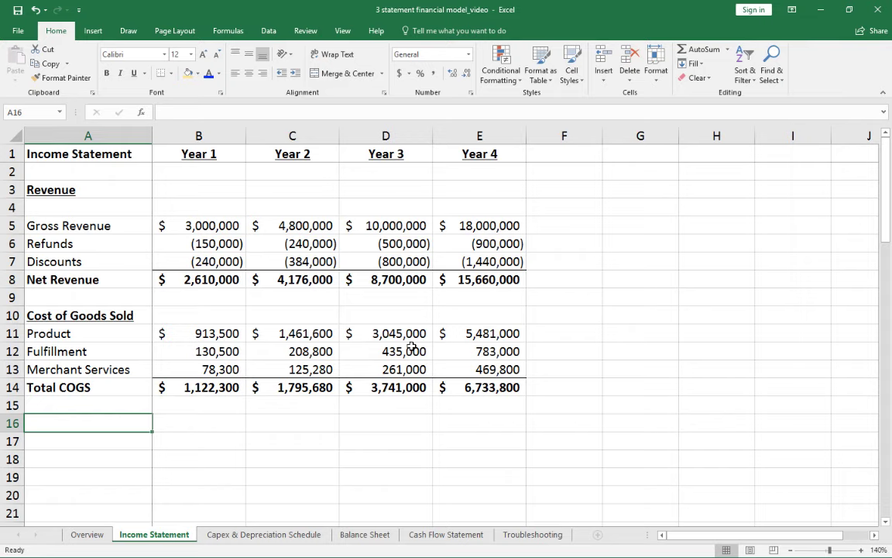
type("Gross ")
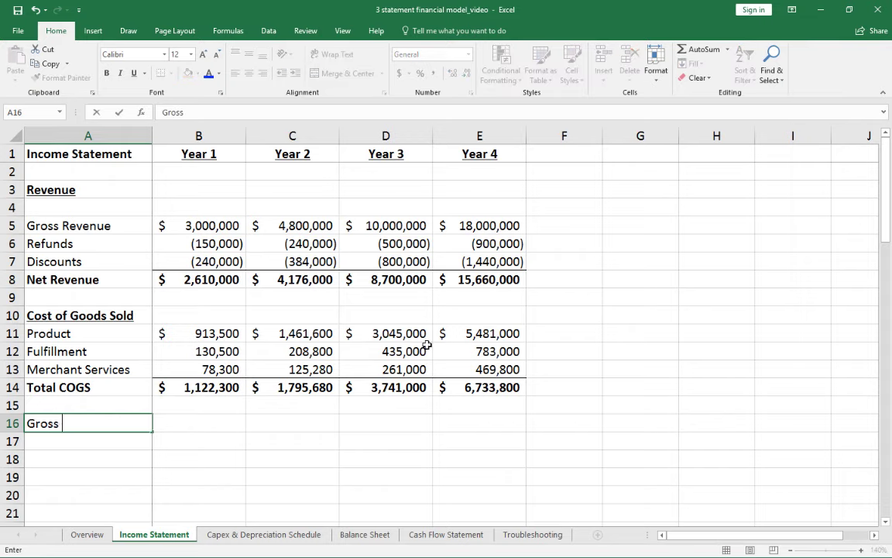
type("Margin")
key("Return")
key("Up")
key("shift+space")
key("ctrl+b")
key("Right")
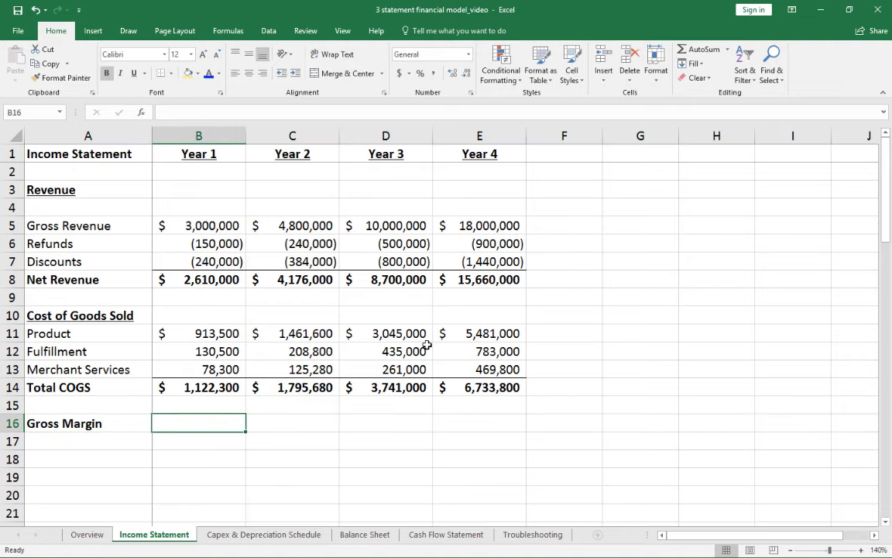
Step: Calculate Year 1 Gross Margin in B16 as Net Revenue minus Total COGS with =B8-B14
type("=")
key("Up")
key("Up")
key("Up")
key("Up")
key("Up")
key("Up")
key("Up")
key("Up")
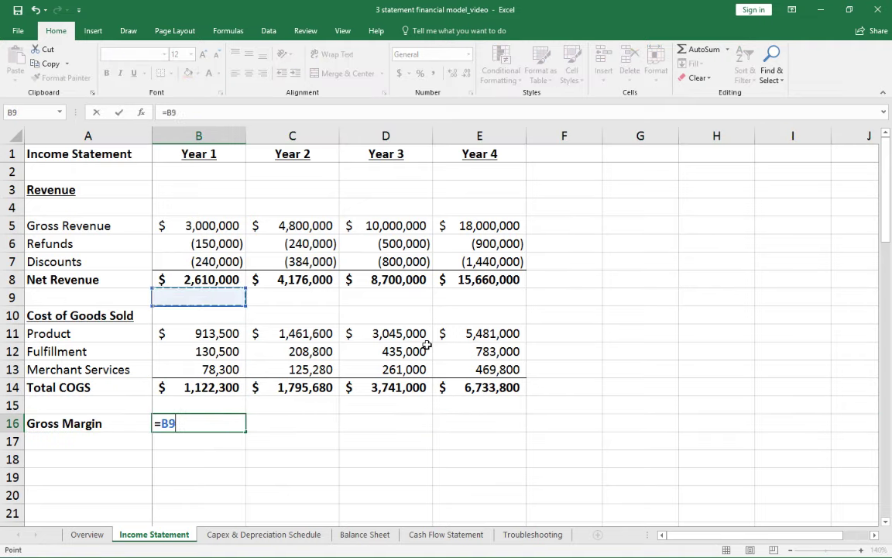
type("-")
key("Up")
key("Up")
key("Return")
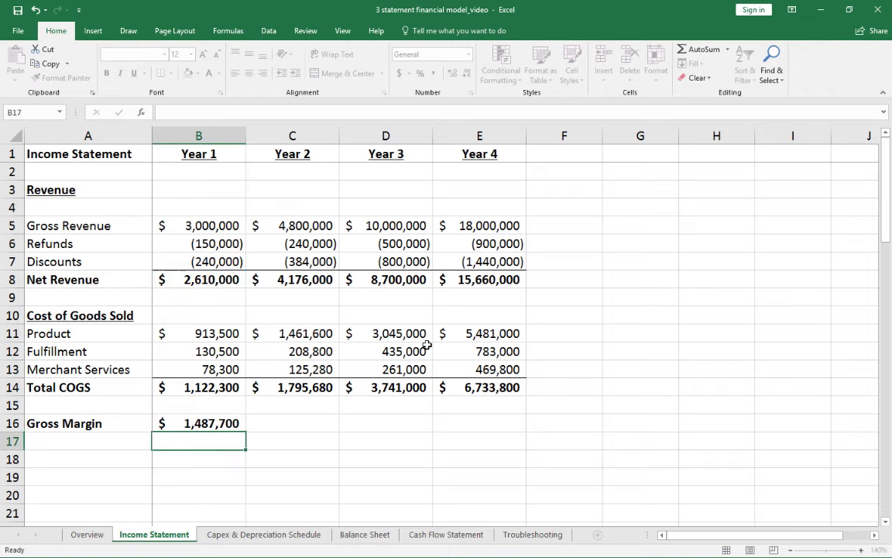
Step: Apply a top and double bottom border to the Year 1 Gross Margin in B16
key("Up")
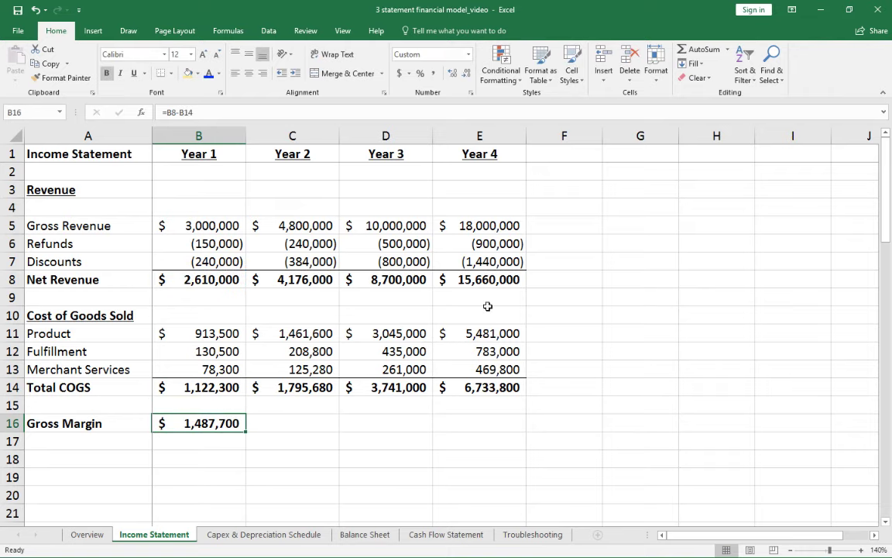
left_click(169, 73)
left_click(206, 283)
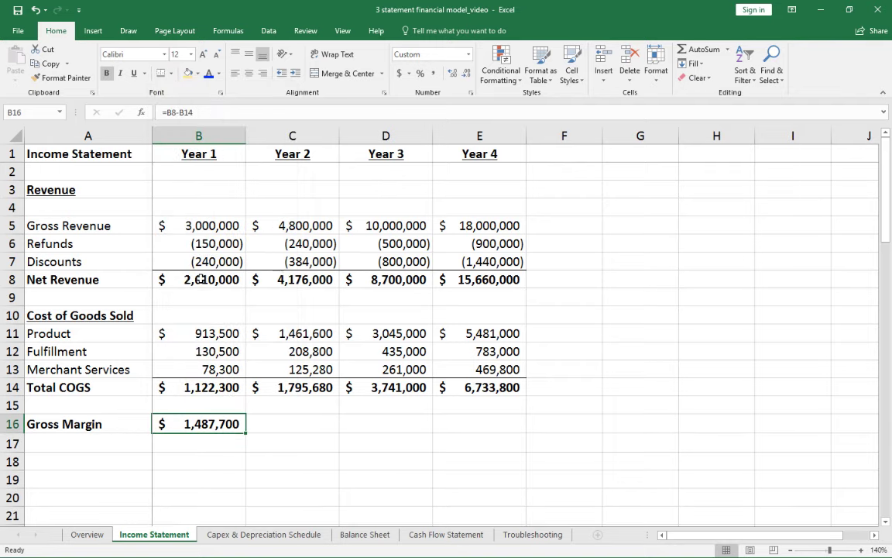
Step: Enter the label GM % in A17, directly below Gross Margin
left_click(110, 440)
type("GM %")
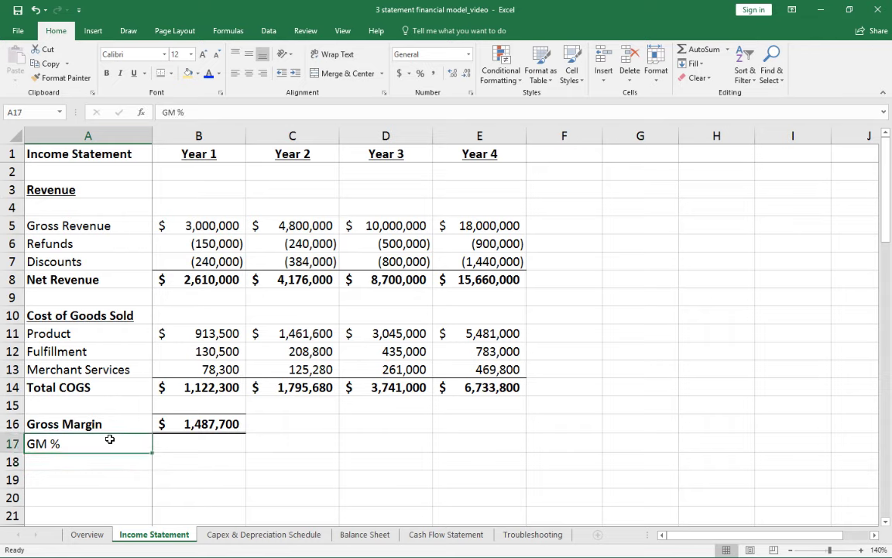
Step: Italicize the GM % row and calculate Year 1 GM % in B17 with =B16/B8, formatted as a percentage
key("shift+space")
key("ctrl+i")
key("Right")
type("=")
key("Up")
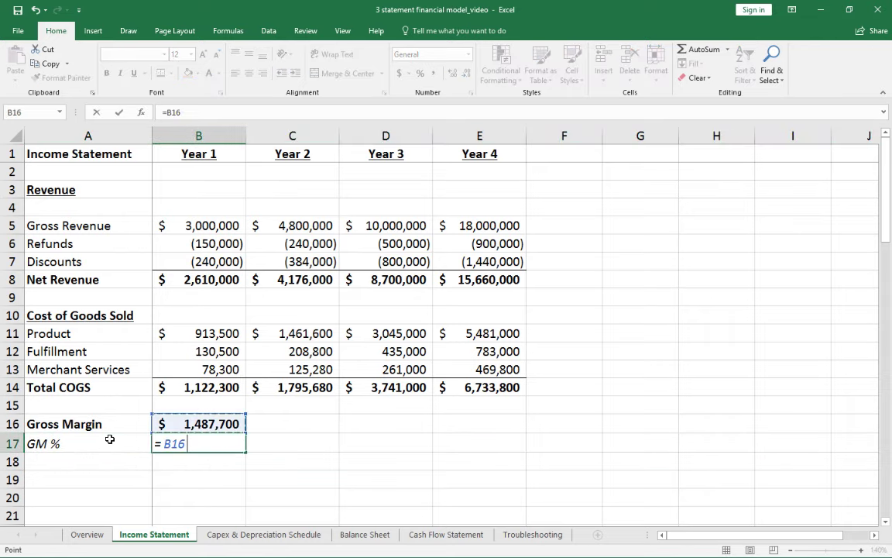
type("/")
left_click(197, 280)
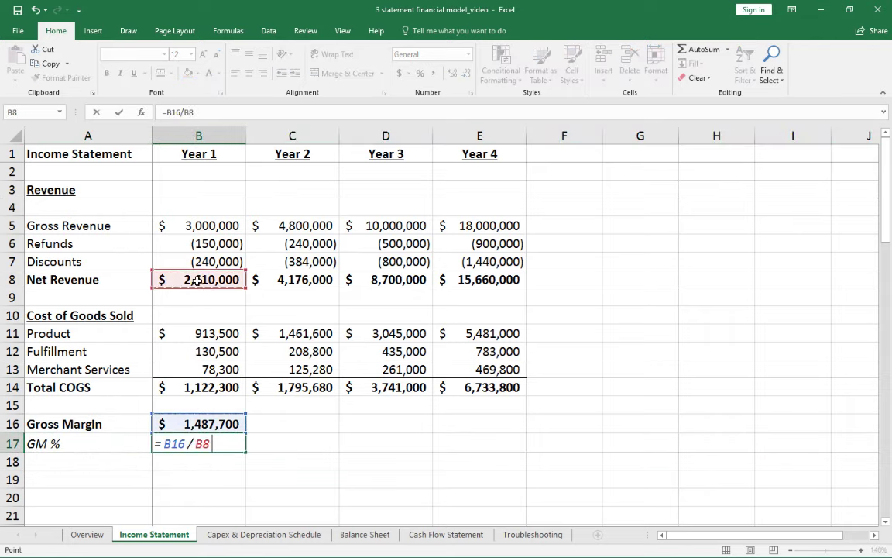
key("ctrl+Return")
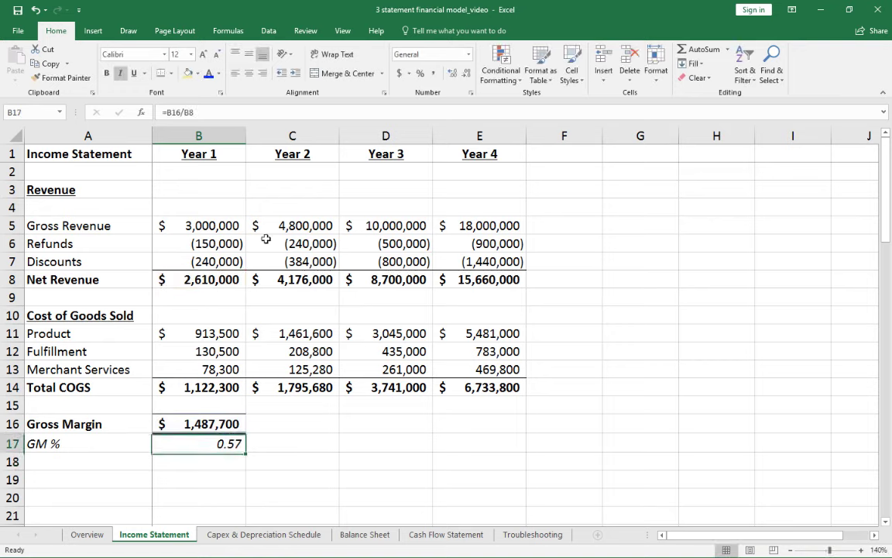
left_click(421, 73)
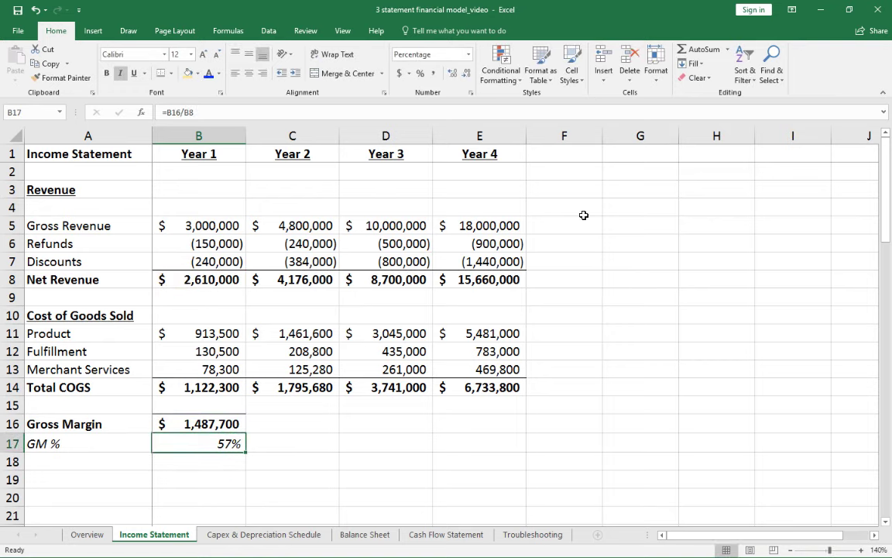
Step: Copy the Year 1 Gross Margin and GM % formulas in B16:B17 across to Years 2 through 4
key("Up")
key("shift+Down")
key("ctrl+c")
key("shift+Right")
key("shift+Right")
key("shift+Right")
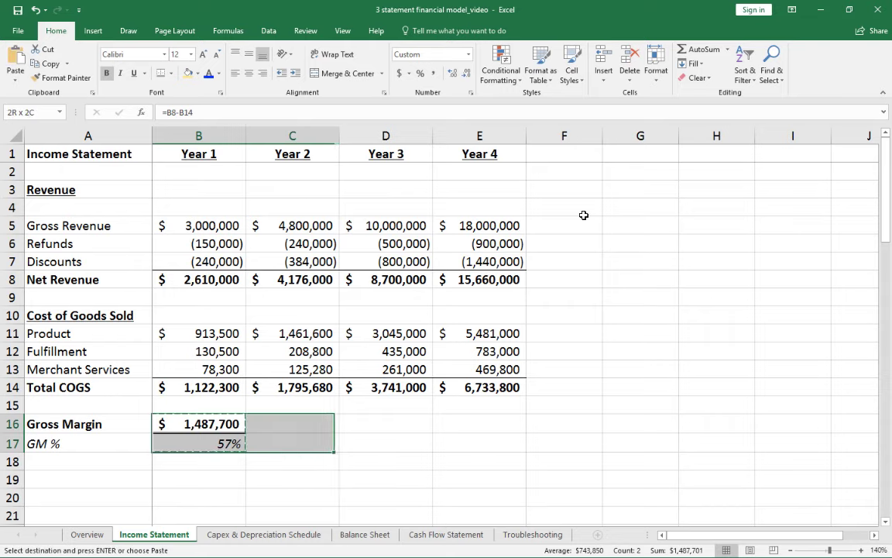
key("ctrl+v")
key("Escape")
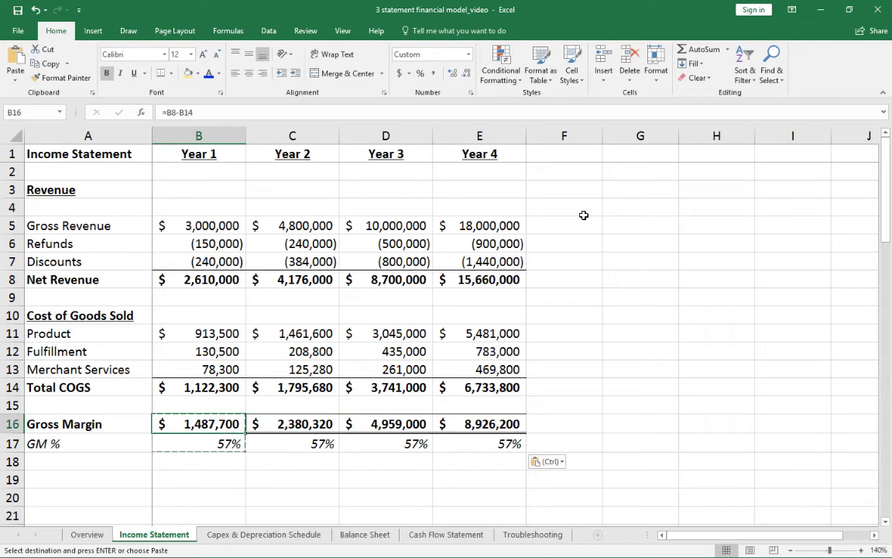
Step: Enter the heading Operating Expenses in A19, leaving a blank row below GM %, and make it bold and underlined
key("Left")
key("Down")
key("Down")
key("Down")
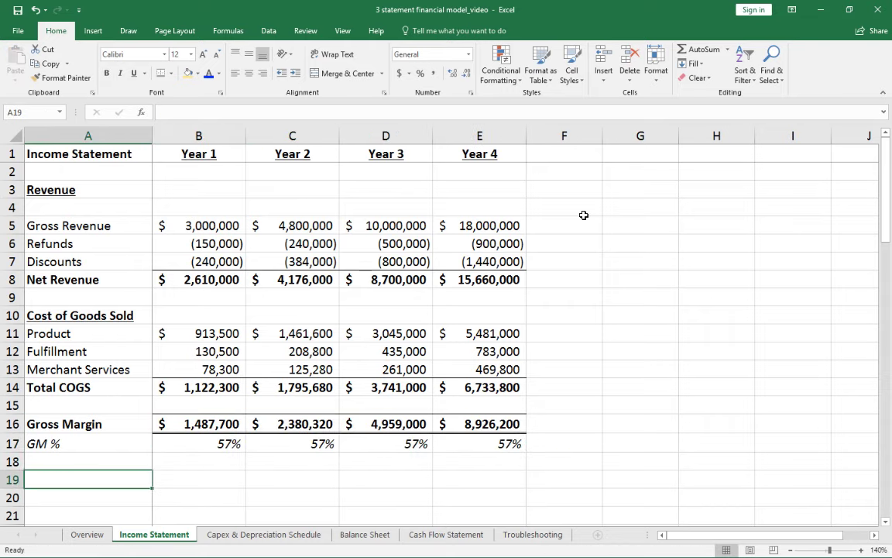
type("Operating ")
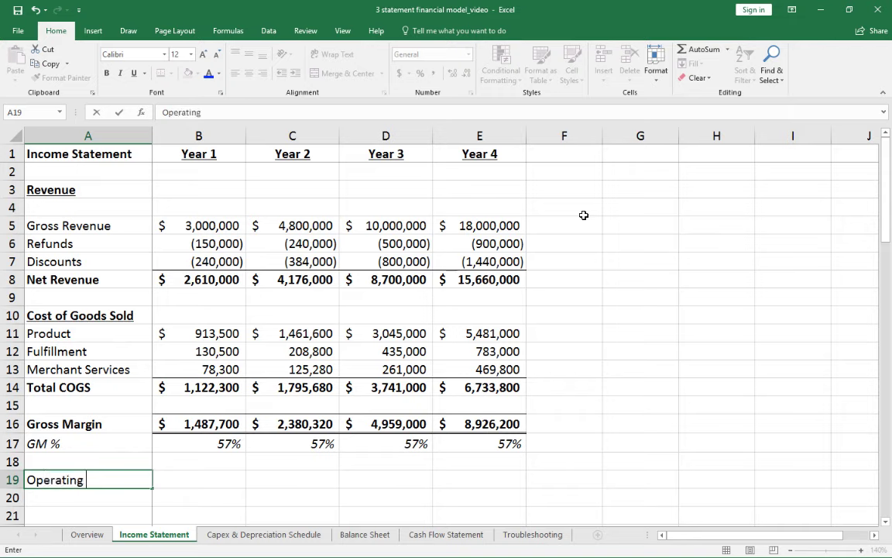
type("Expenses")
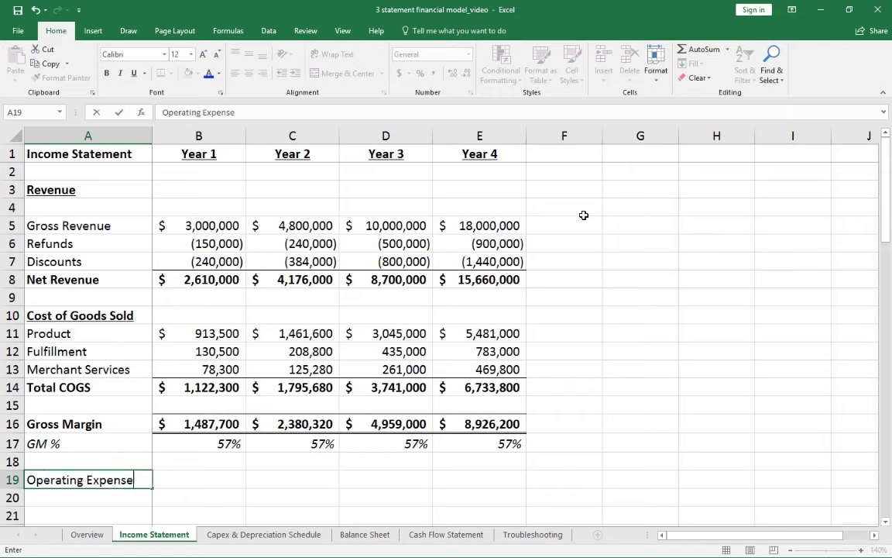
key("Return")
key("Up")
key("ctrl+u")
key("ctrl+b")
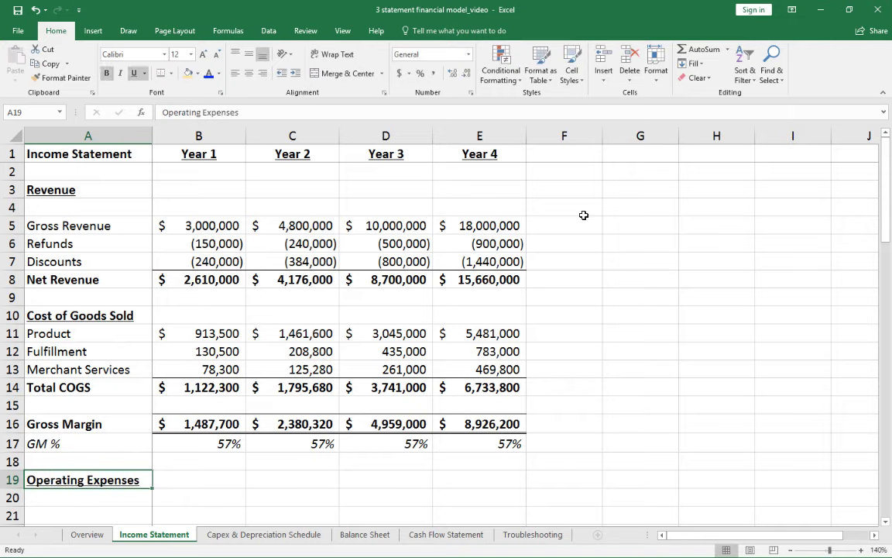
Step: Copy the labels Personnel, Marketing, Other and Depreciation from the assumptions in A41:A44 into A20:A23 under Operating Expenses
key("Down")
scroll(656, 207, "down", 2)
scroll(568, 232, "down", 6)
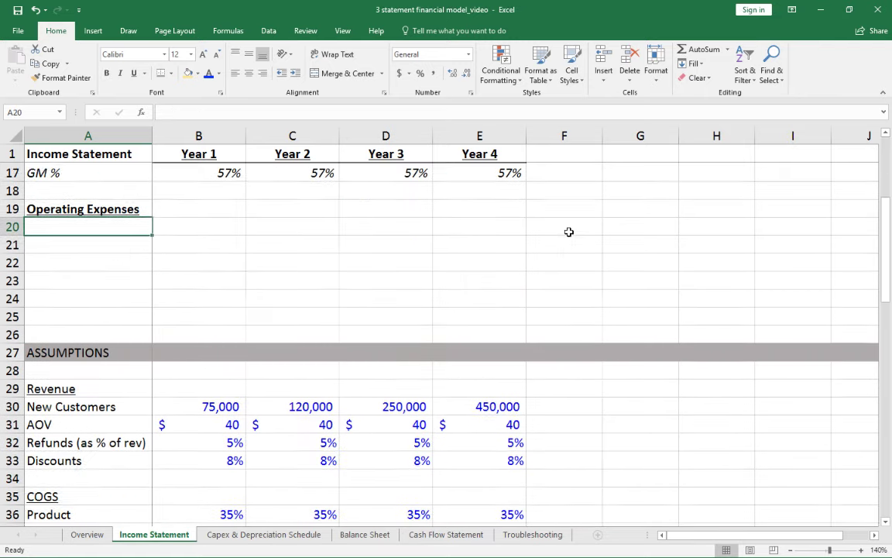
scroll(537, 243, "down", 2)
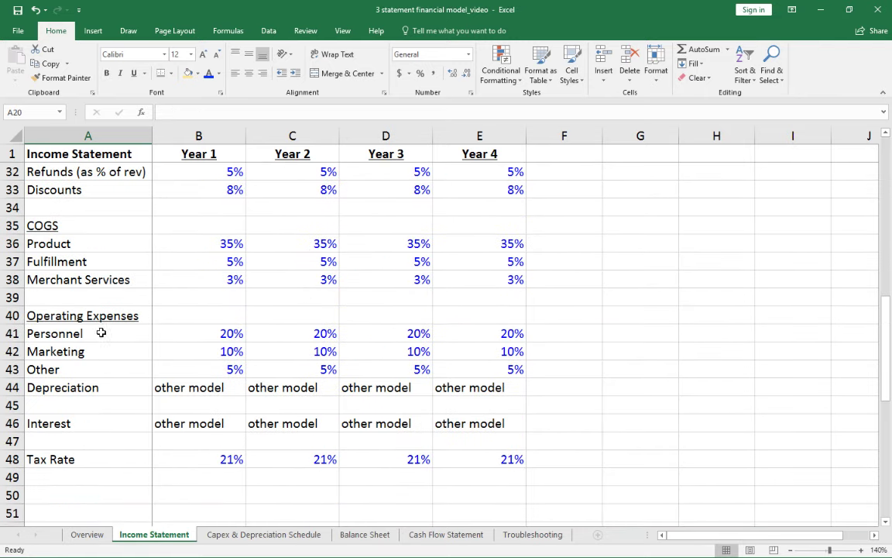
left_click_drag(99, 333, 83, 387)
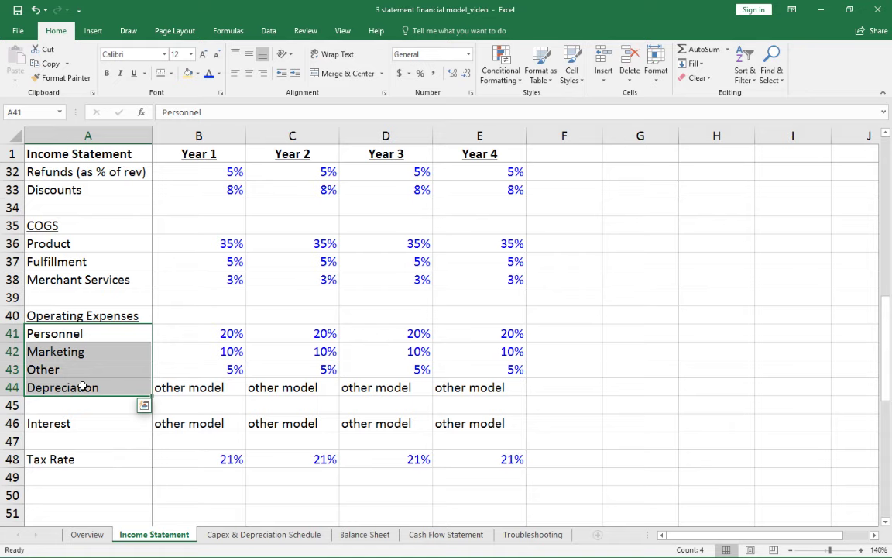
key("ctrl+c")
scroll(101, 310, "up", 7)
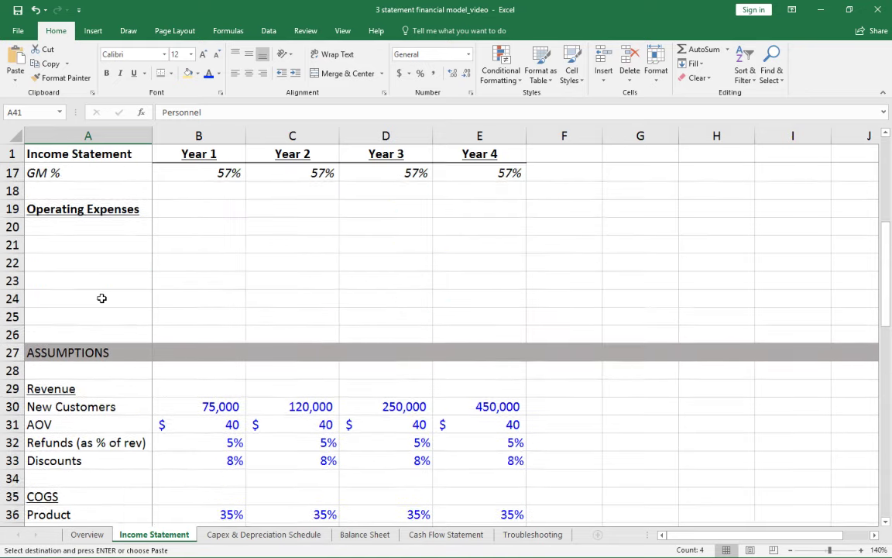
left_click(96, 335)
key("ctrl+v")
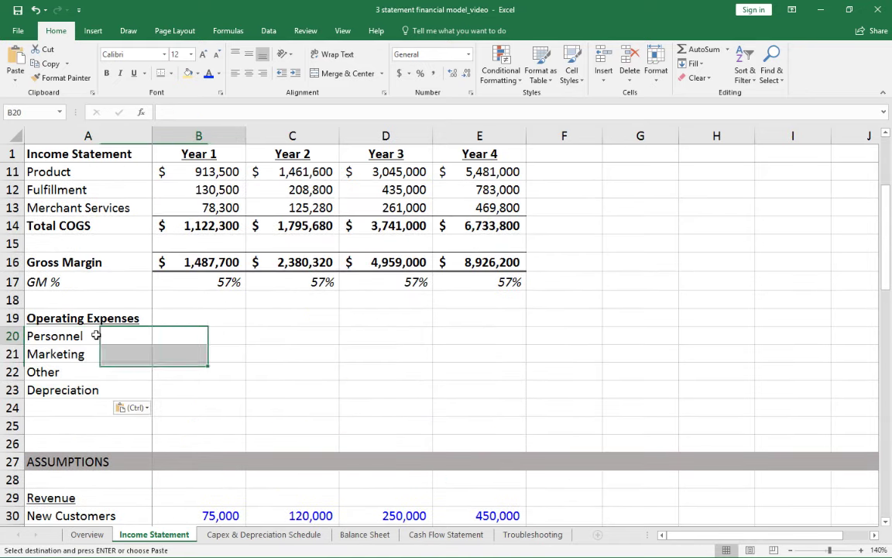
Step: Calculate Year 1 Personnel in B20 as Net Revenue times the Personnel assumption, locking the revenue row, with =B$8*B41
key("Right")
type("=")
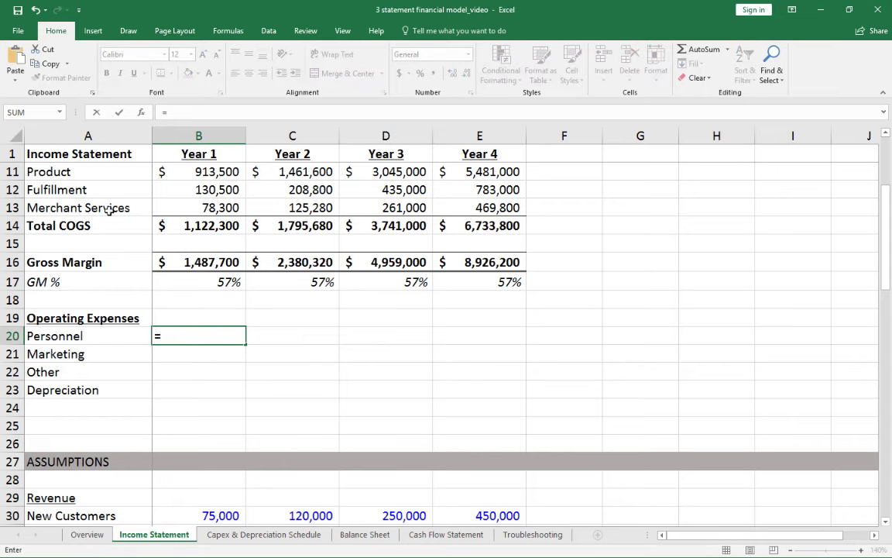
scroll(100, 210, "up", 2)
left_click(210, 225)
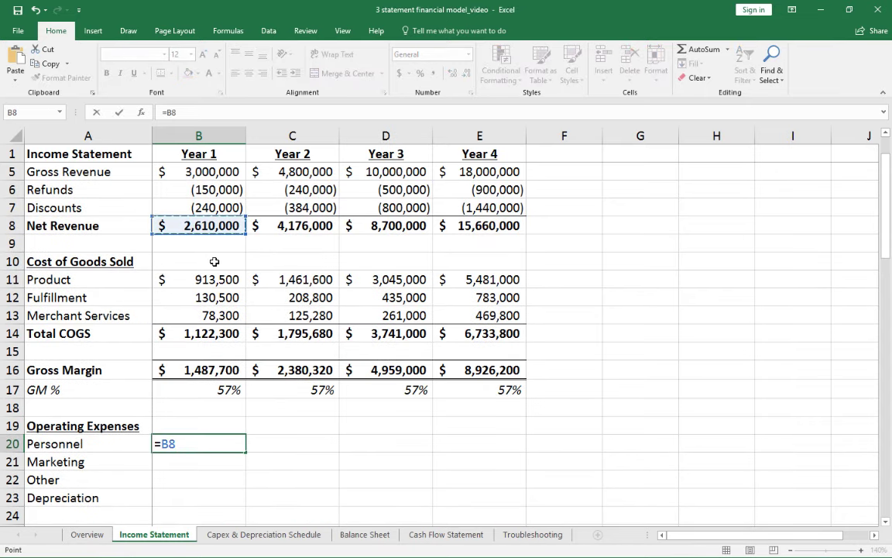
type("*")
scroll(231, 280, "down", 6)
scroll(231, 280, "down", 2)
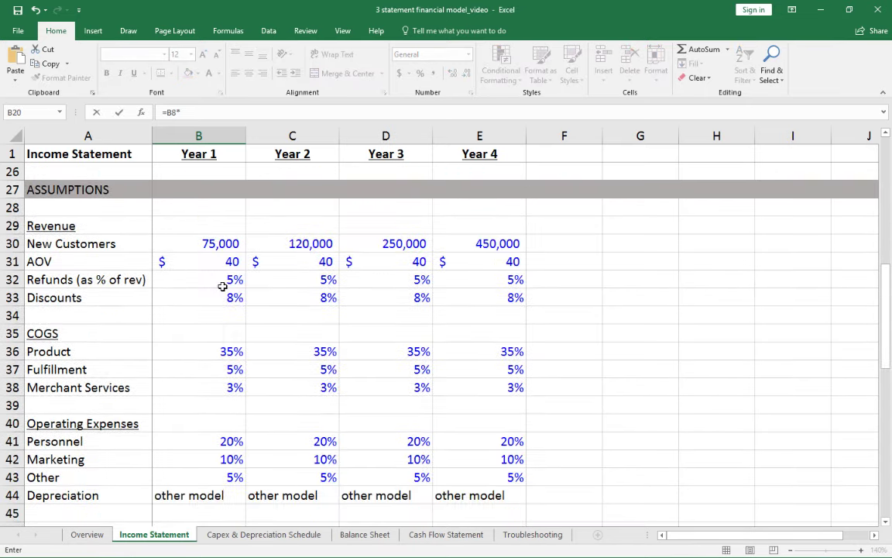
left_click(203, 387)
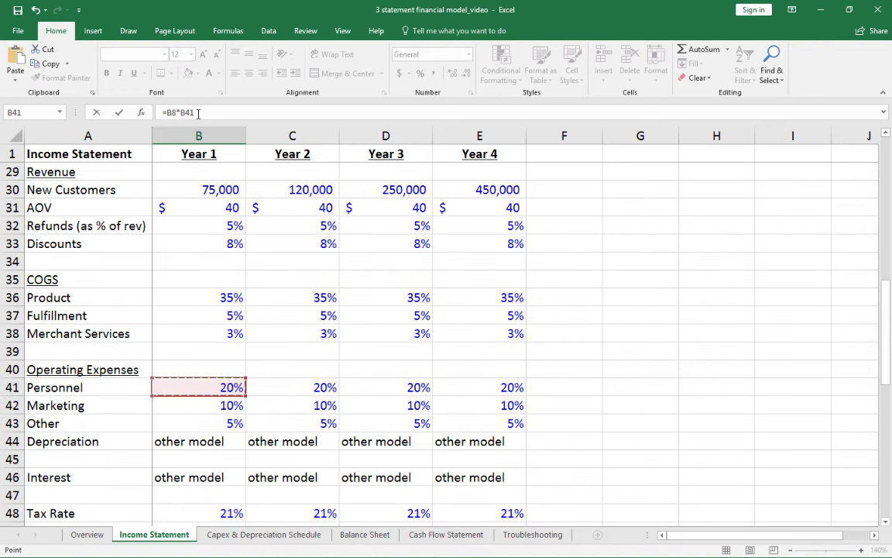
double_click(170, 112)
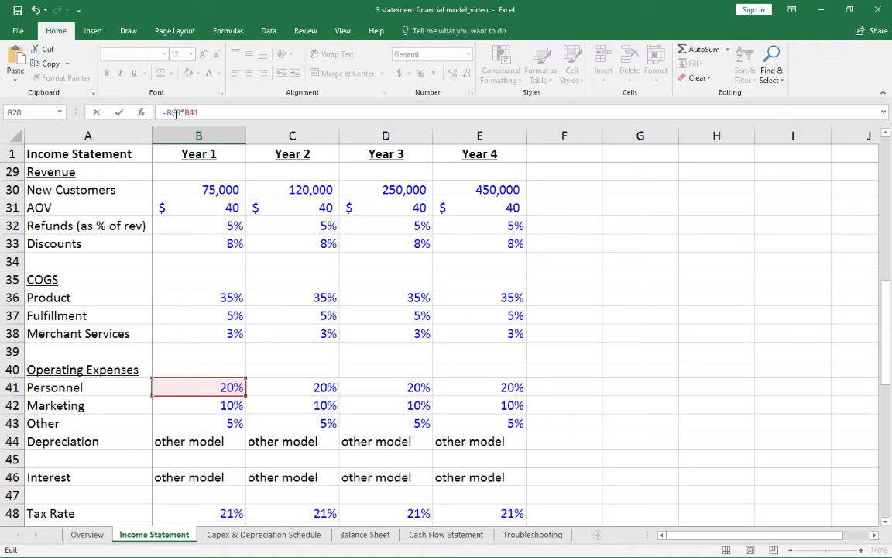
key("Return")
Step: Copy the Year 1 Personnel formula across B20:E22 to fill Personnel, Marketing and Other for all four years
key("Up")
key("Up")
key("Up")
key("Up")
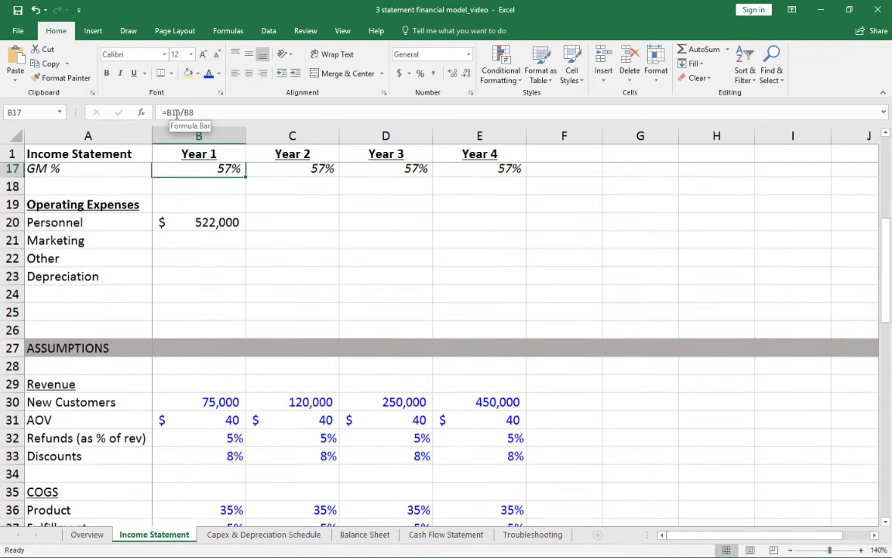
key("Down")
key("Down")
key("Down")
key("ctrl+c")
key("shift+Down")
key("shift+Down")
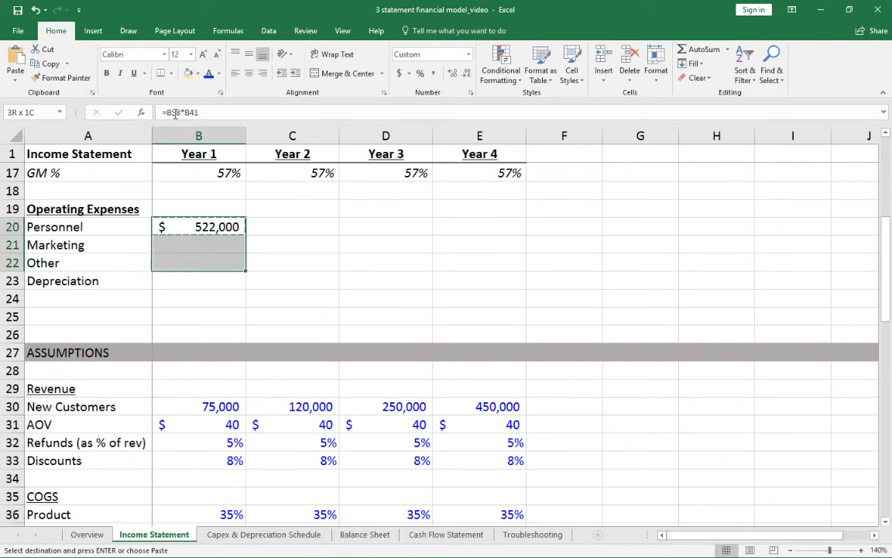
key("shift+Right")
key("shift+Right")
key("shift+Right")
key("ctrl+v")
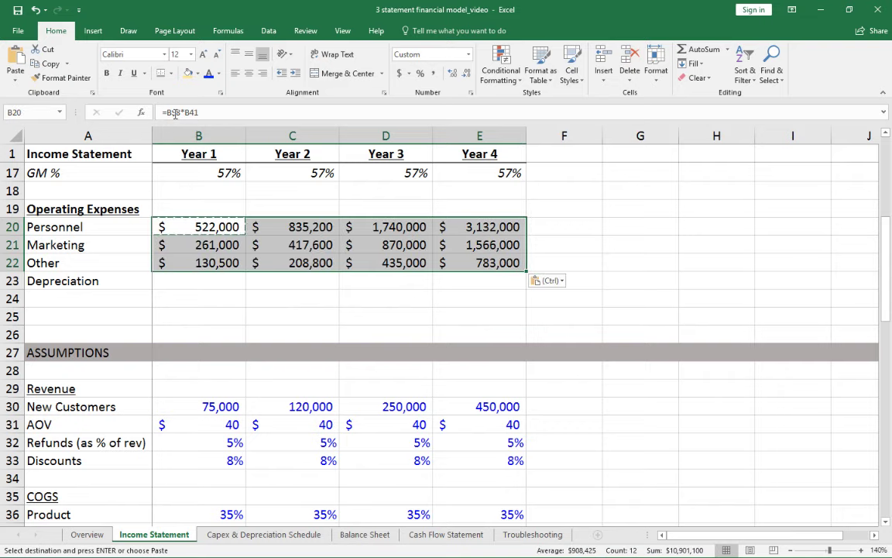
Step: Format the Marketing and Other amounts in B21:E22 in comma style with no decimals or dollar signs
left_click_drag(465, 256, 481, 265)
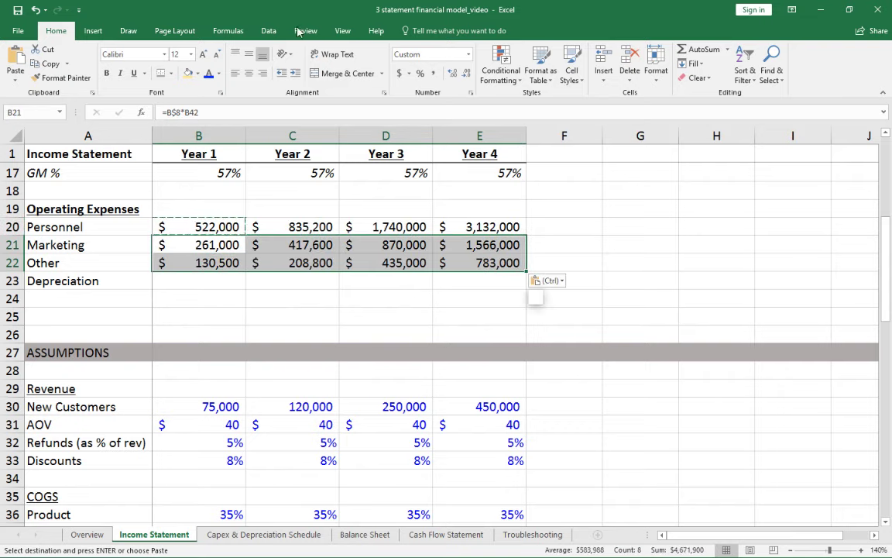
left_click(435, 73)
left_click(465, 74)
left_click(465, 74)
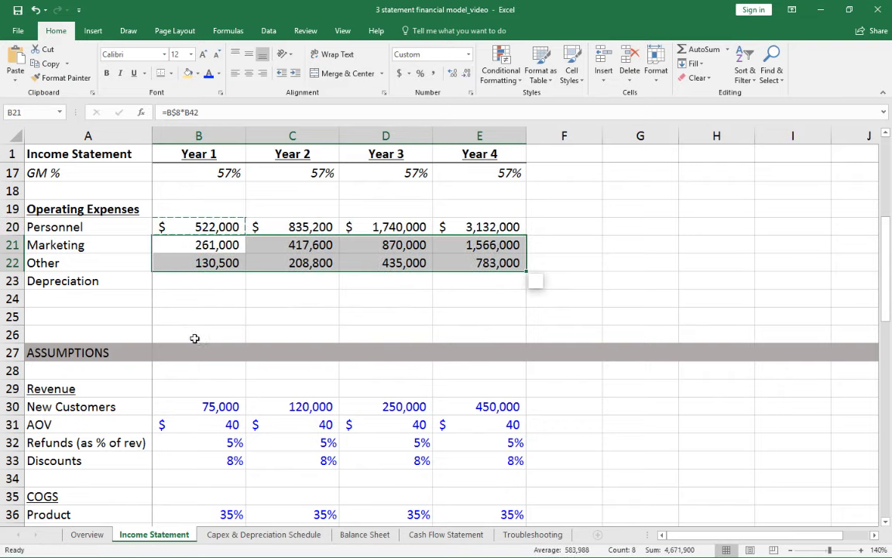
left_click(193, 209)
left_click(191, 227)
key("Escape")
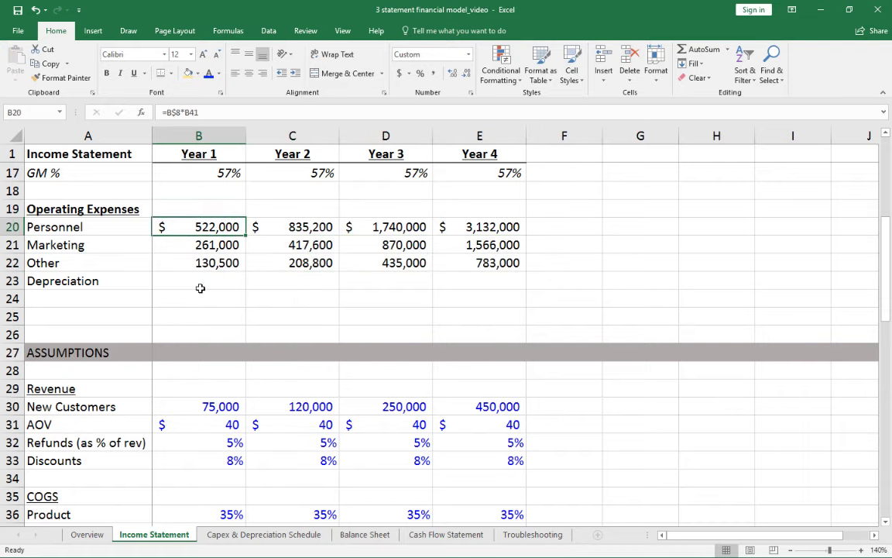
Step: Shade the empty Depreciation cells B23:E23 light yellow as placeholders
key("Down")
key("Down")
key("Down")
left_click_drag(196, 282, 472, 284)
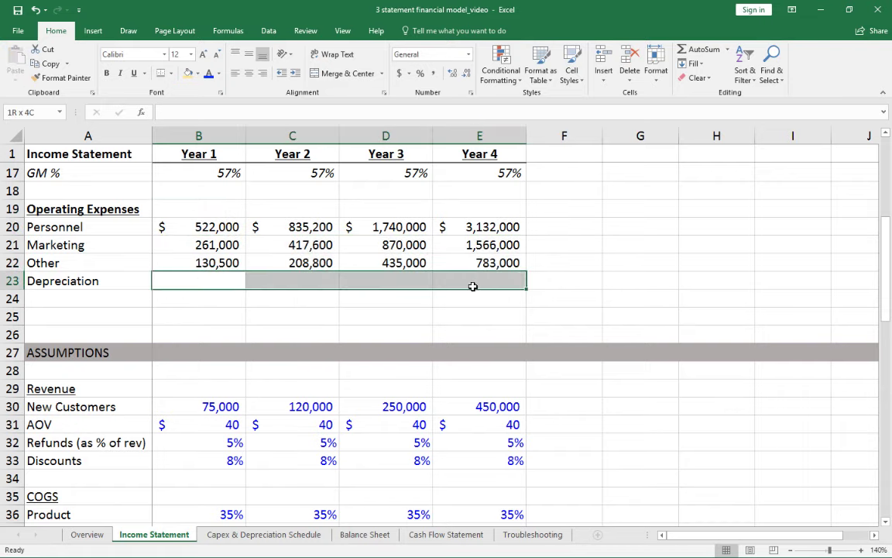
left_click(188, 73)
scroll(268, 241, "up", 2)
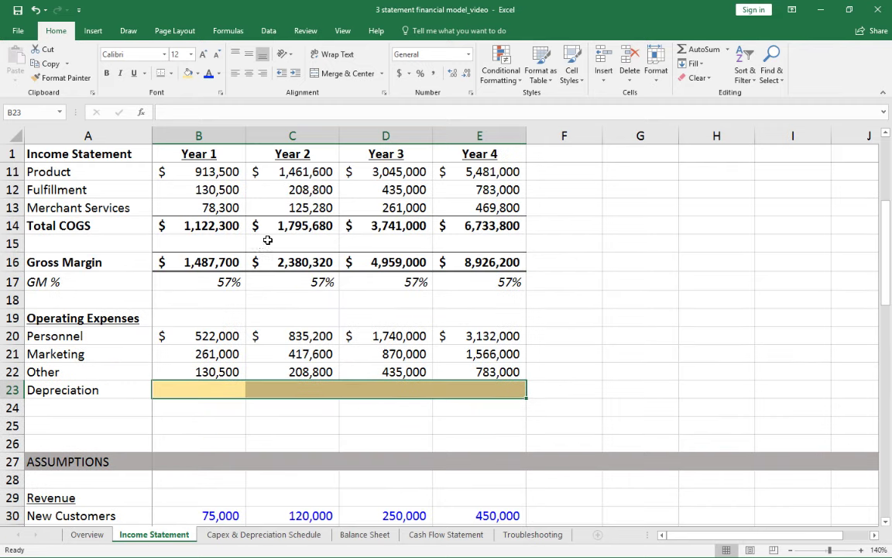
left_click(199, 389)
key("Right")
key("Right")
key("Right")
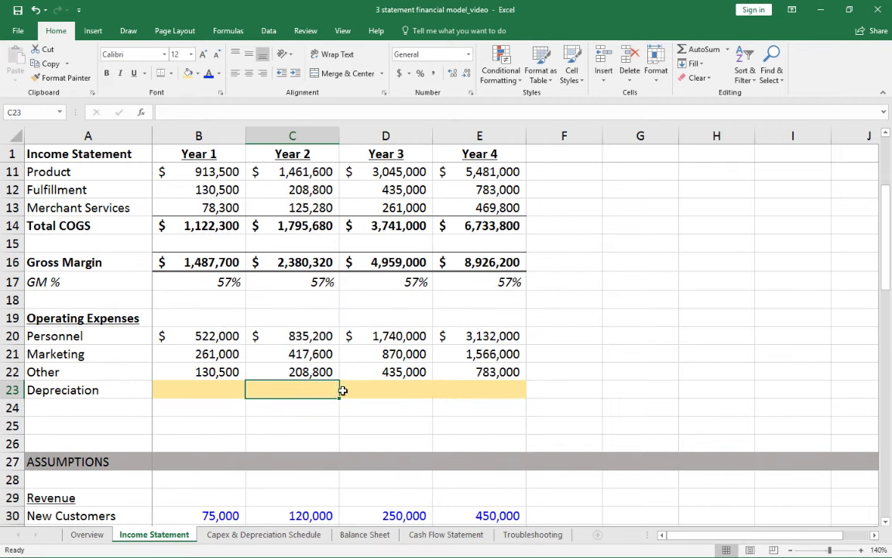
key("Left")
key("Left")
left_click_drag(203, 379, 458, 385)
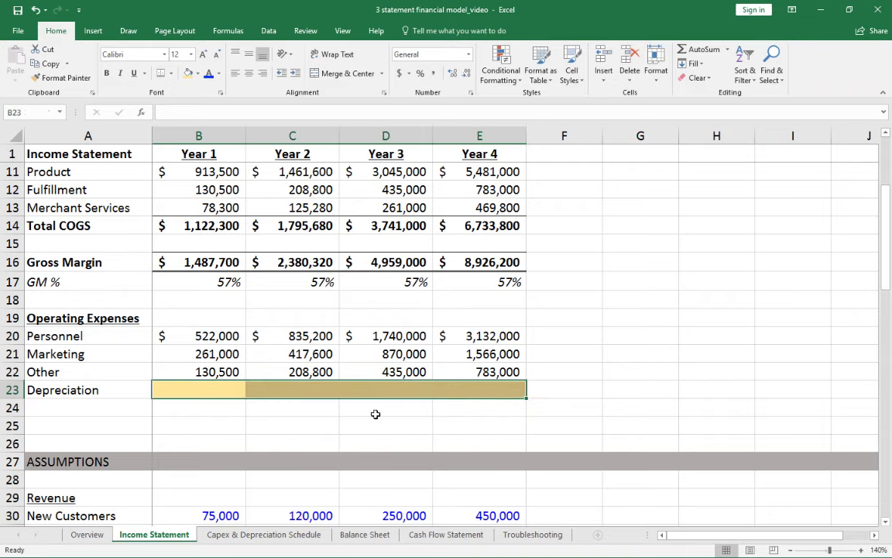
left_click_drag(206, 388, 458, 386)
Step: Insert two blank rows at row 25, above the ASSUMPTIONS section
left_click(82, 422)
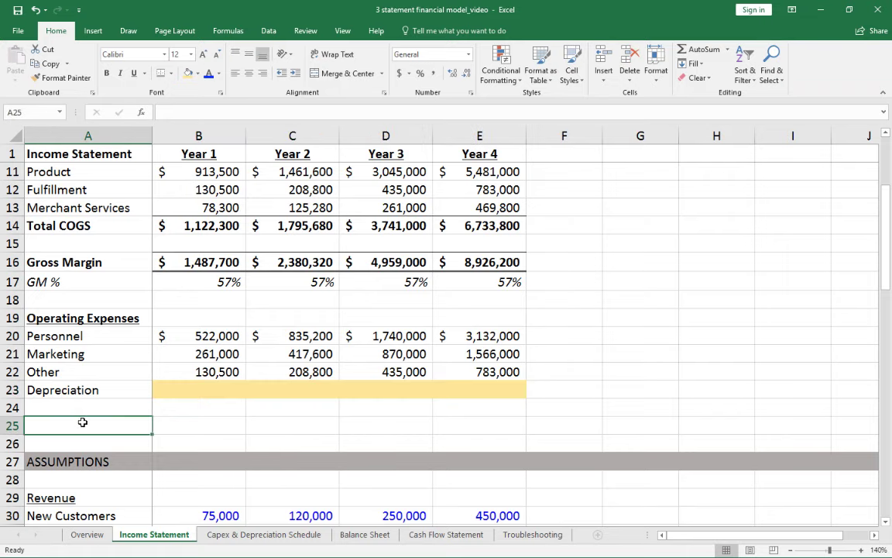
left_click(14, 426)
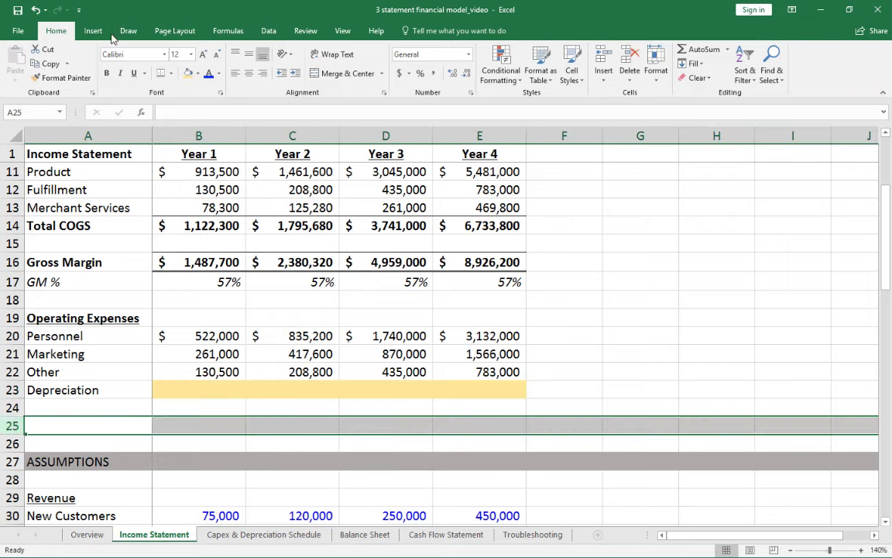
left_click(604, 54)
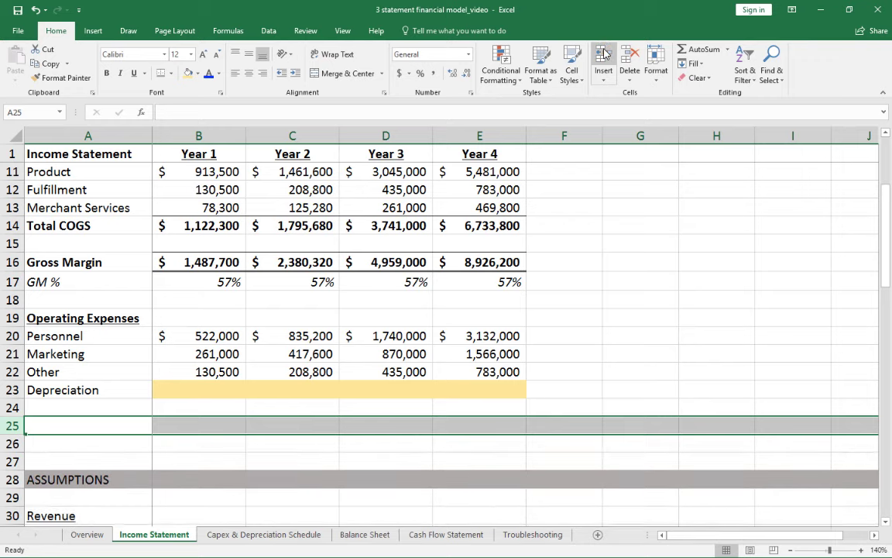
left_click(604, 54)
Step: Label A24 "Total OPEX" and make row 24 bold
key("Up")
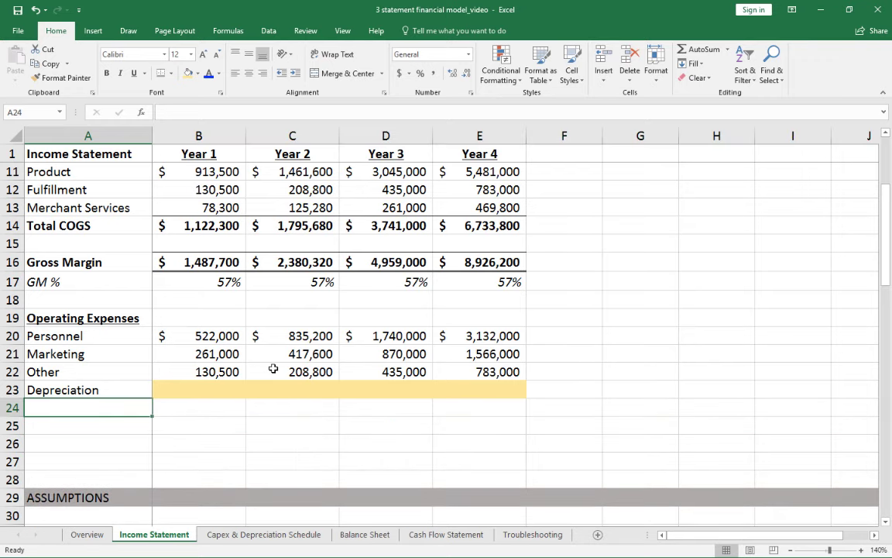
type("Total OPEX")
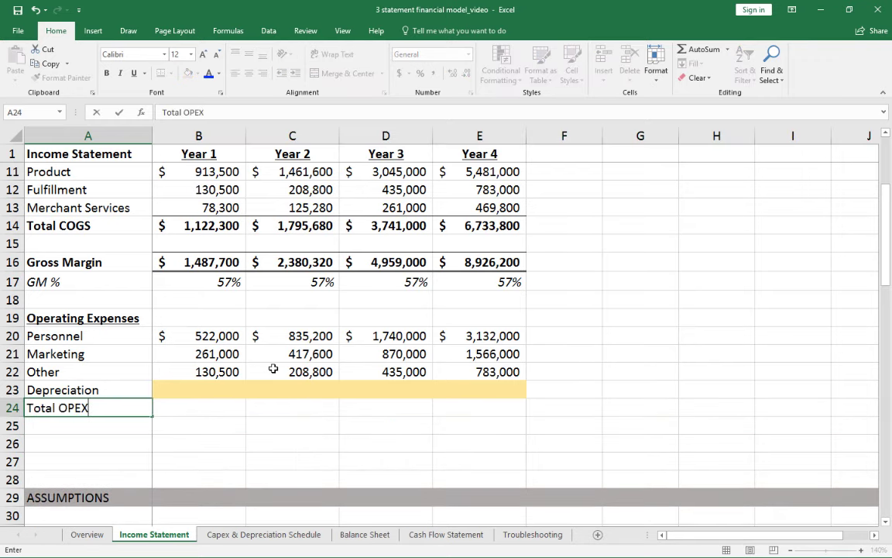
type("X")
key("BackSpace")
key("ctrl+Return")
key("shift+space")
key("ctrl+b")
Step: Add a bottom border beneath the Depreciation cells B23:E23
key("Up")
key("Right")
key("shift+Right")
key("shift+Right")
key("shift+Right")
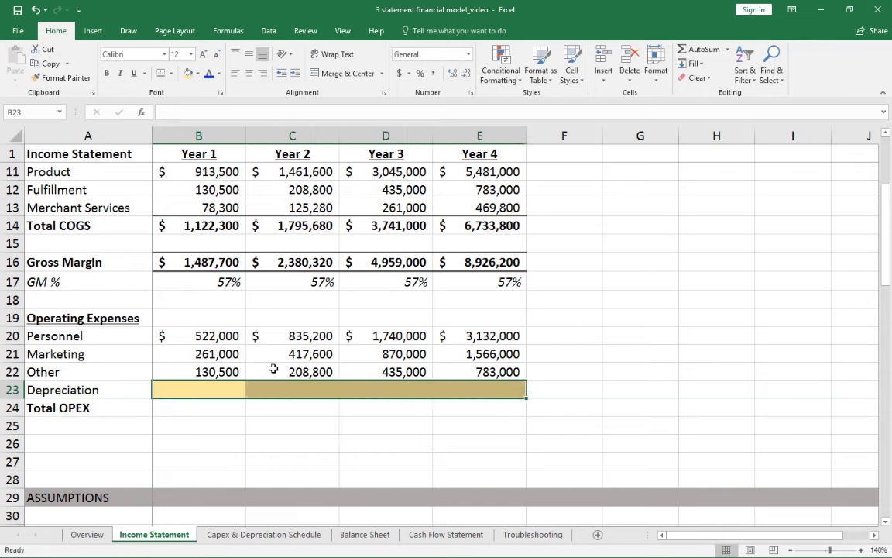
key("alt+h")
key("Escape")
Step: Enter a Year 1 Total OPEX formula in B24 that sums B20:B23
key("Down")
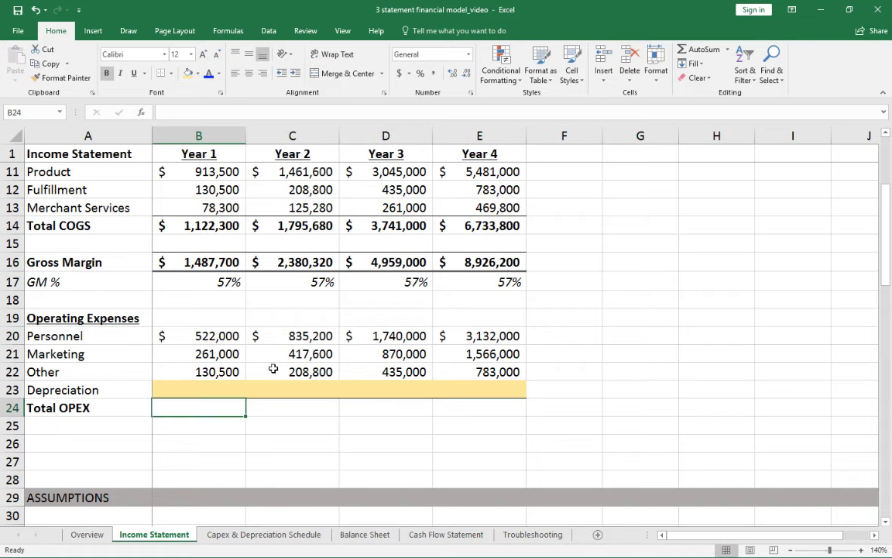
type("=sum(")
key("Up")
key("shift+Up")
key("shift+Up")
key("shift+Up")
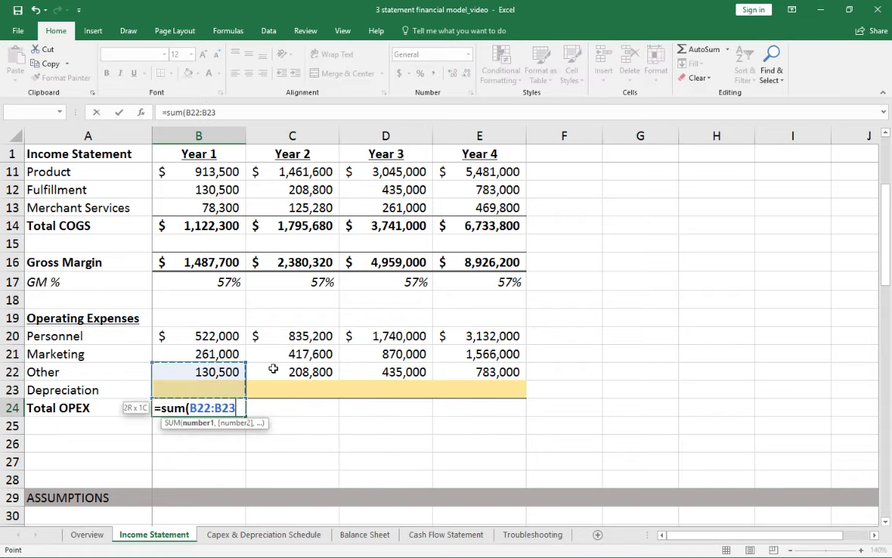
key("Return")
Step: Copy the Year 1 Total OPEX formula across to Year 4 in row 24
key("ctrl+c")
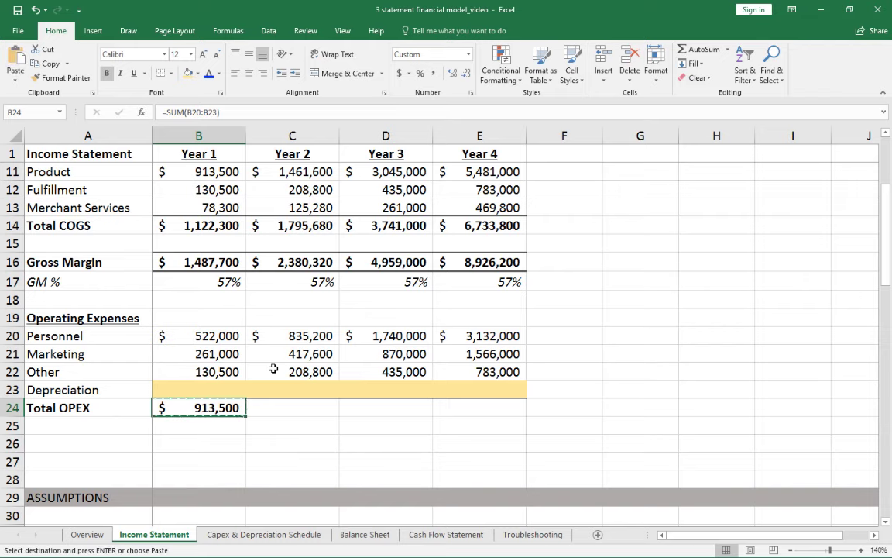
key("shift+Right")
key("shift+Right")
key("shift+Right")
key("ctrl+v")
Step: Label A26 "Operating Income" and make row 26 bold
key("Down")
key("Down")
key("Left")
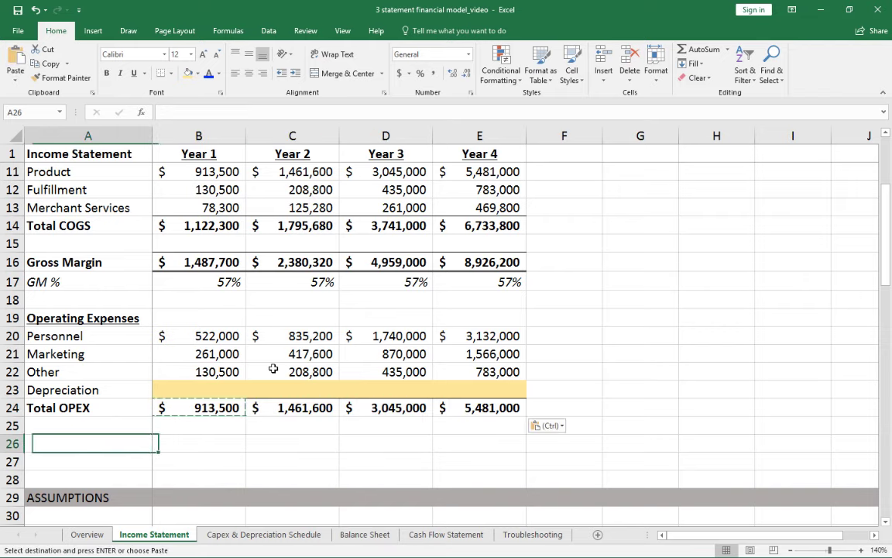
type("Opearting")
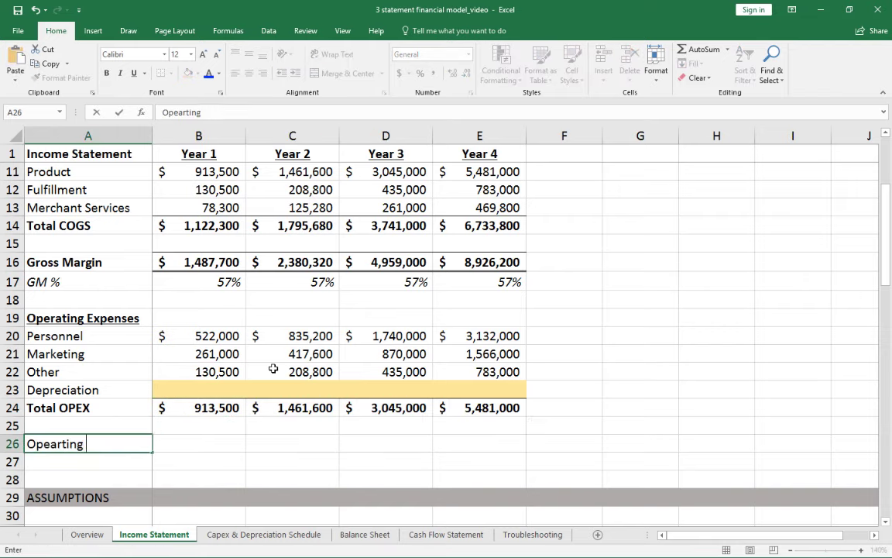
key("BackSpace")
key("BackSpace")
key("BackSpace")
key("BackSpace")
key("BackSpace")
key("BackSpace")
key("BackSpace")
type("rating Income")
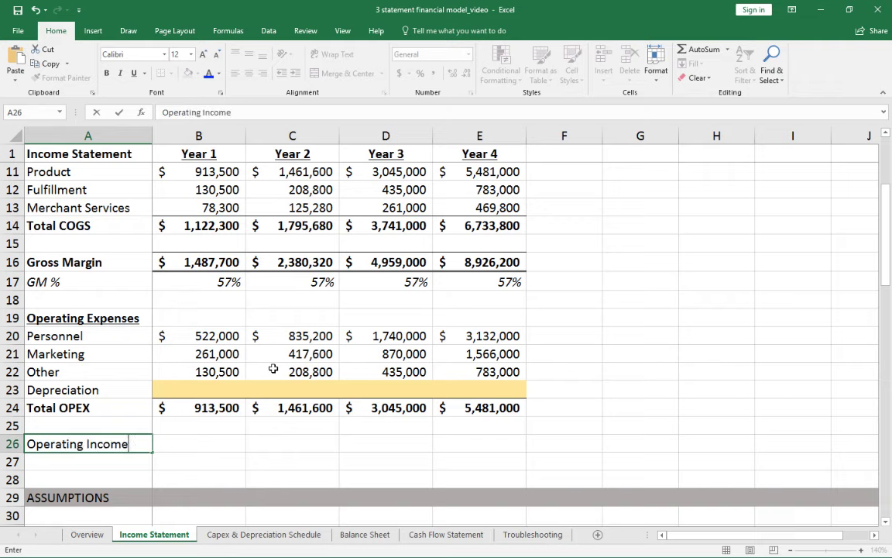
key("ctrl+Return")
key("Right")
key("shift+space")
key("ctrl+b")
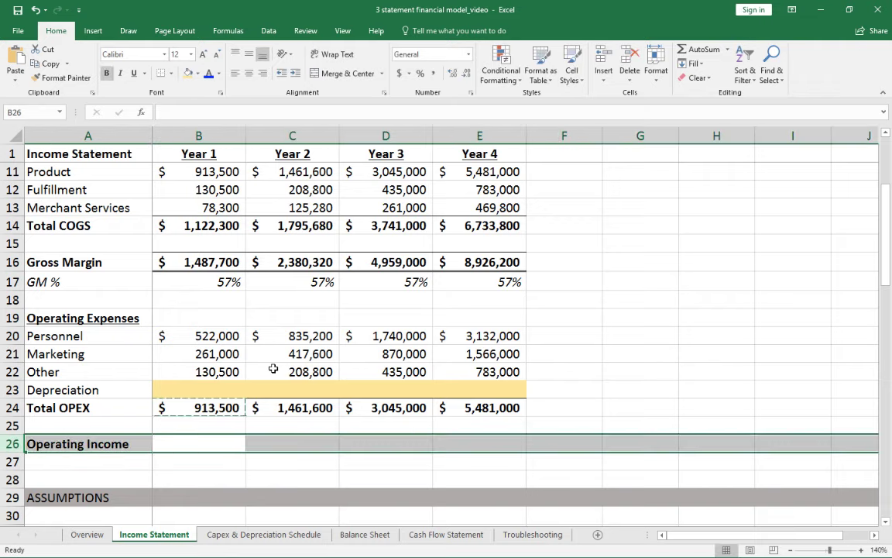
Step: Calculate Year 1 Operating Income in B26 as Gross Margin minus Total OPEX, =B16-B24
key("Right")
key("Escape")
key("Left")
type("=")
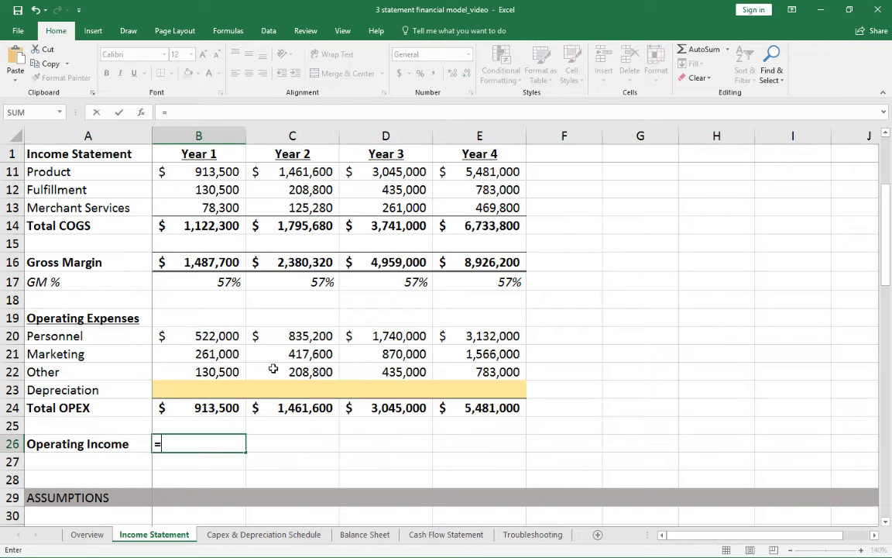
left_click(192, 262)
type("-")
left_click(199, 409)
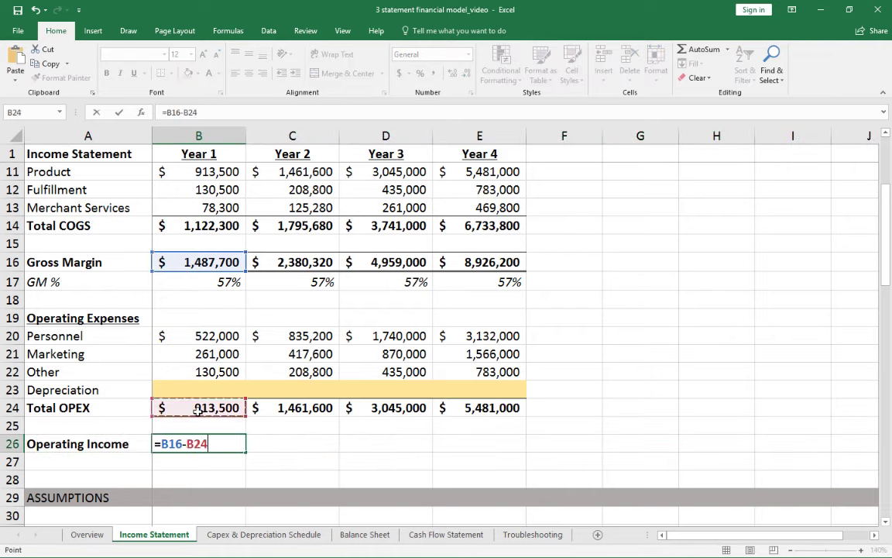
key("ctrl+Return")
Step: Copy the Year 1 Operating Income formula across to Year 4 in row 26
key("ctrl+c")
key("Right")
key("shift+Right")
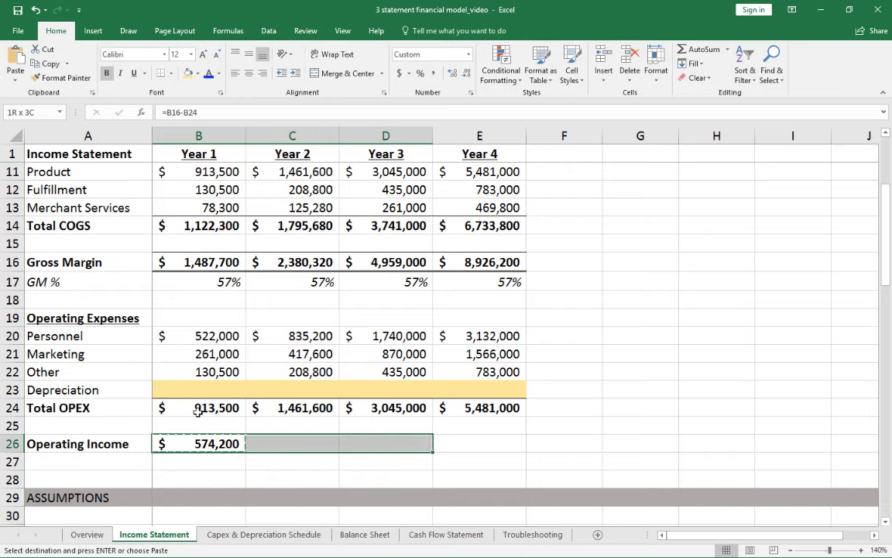
key("shift+Right")
key("shift+Right")
key("shift+Left")
key("ctrl+v")
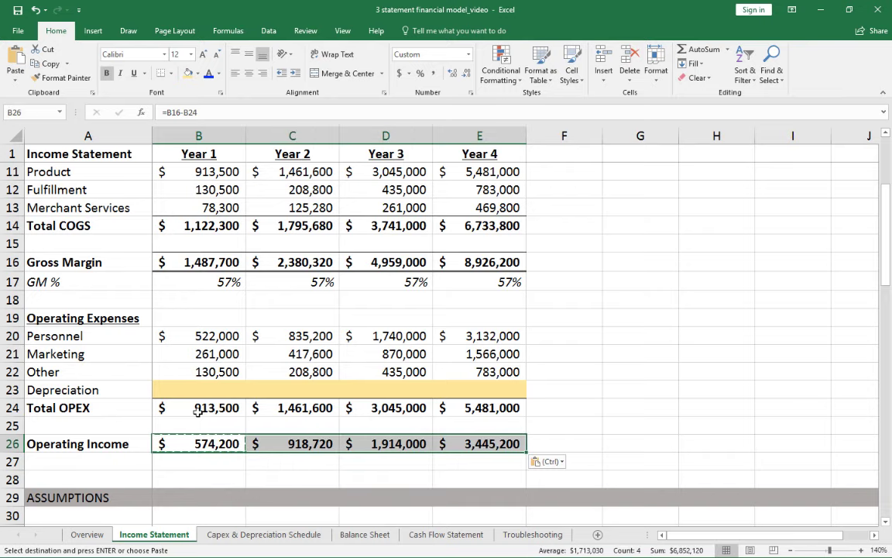
key("Escape")
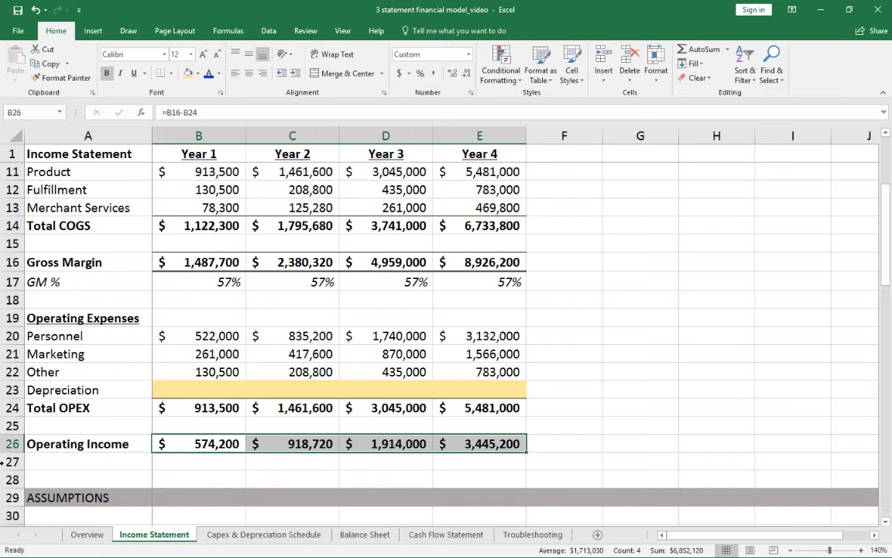
Step: Insert three blank rows at row 27, below Operating Income
left_click(3, 461)
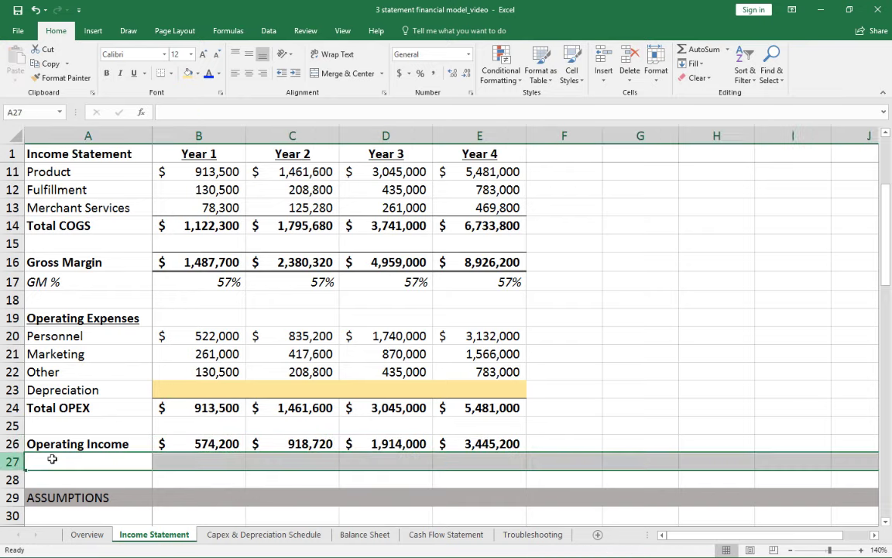
left_click(604, 59)
key("F4")
key("F4")
scroll(356, 256, "down", 2)
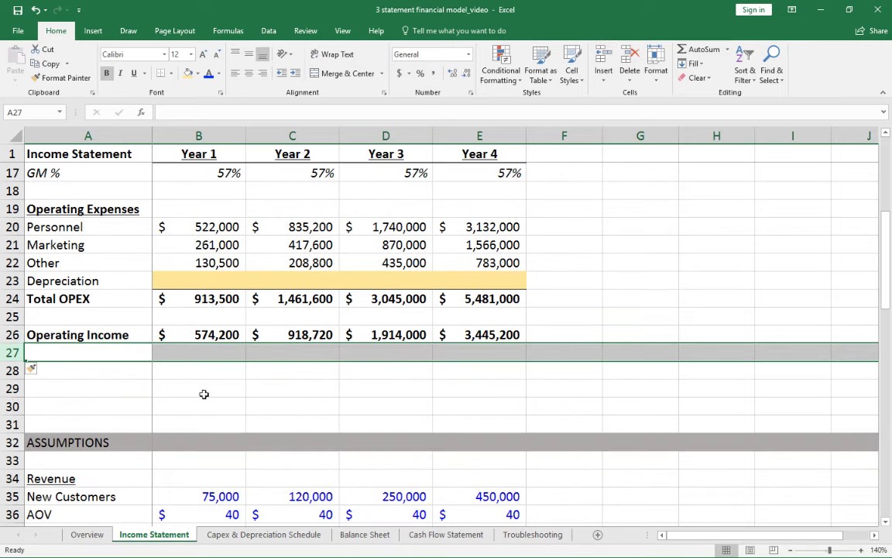
Step: Label A28 "Interest"
left_click(116, 371)
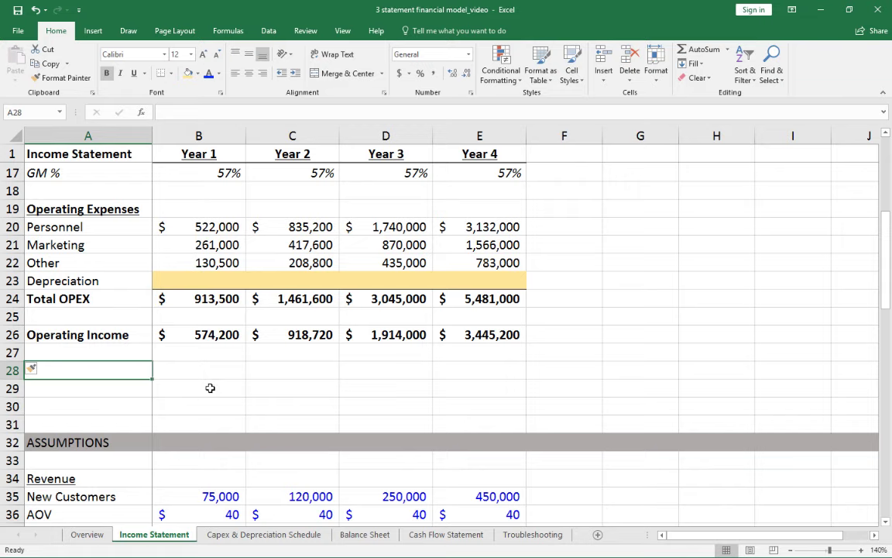
type("Interest")
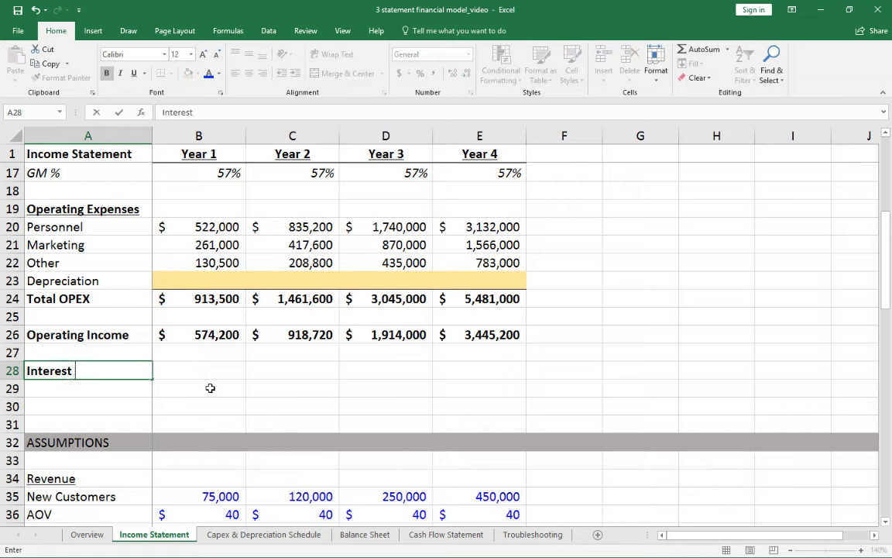
key("Return")
Step: Shade the empty Interest cells B28:E28 light yellow as placeholders
key("Up")
key("Right")
key("shift+Right")
key("shift+Right")
key("shift+Right")
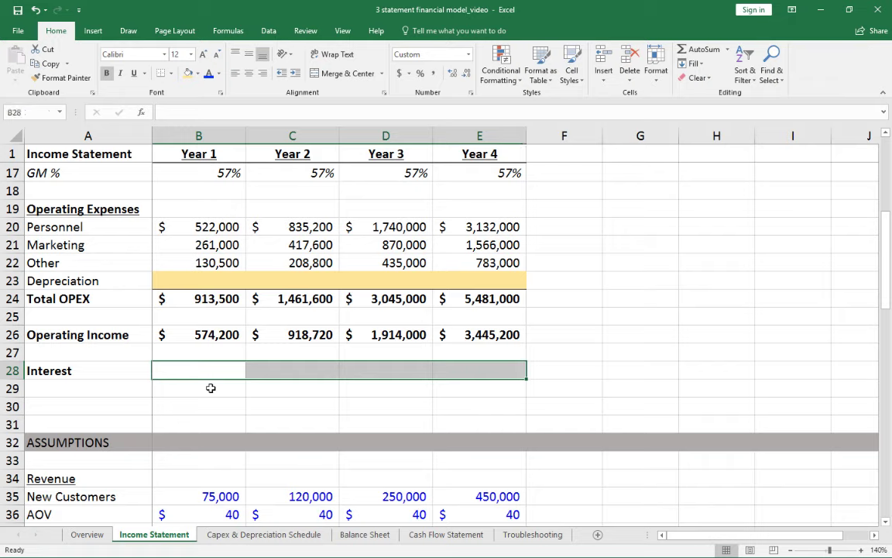
left_click(187, 73)
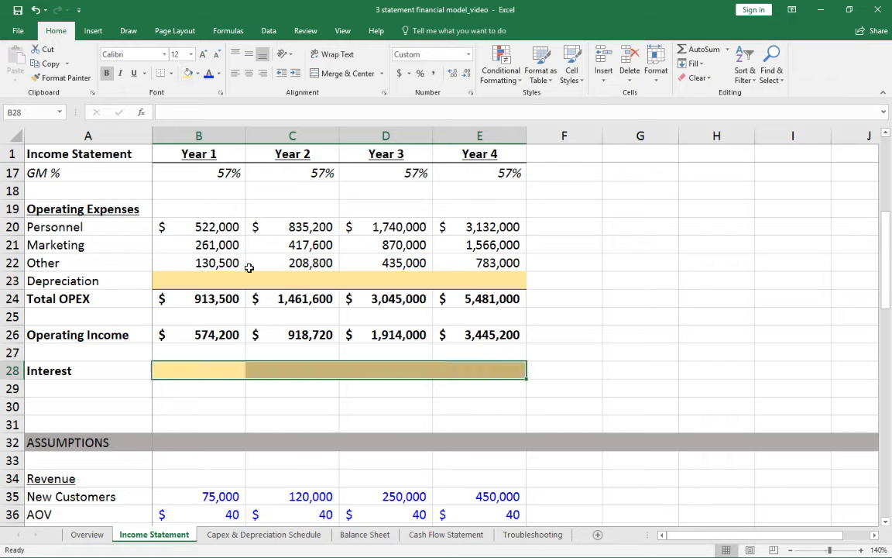
left_click(208, 369)
left_click(285, 369)
left_click(361, 370)
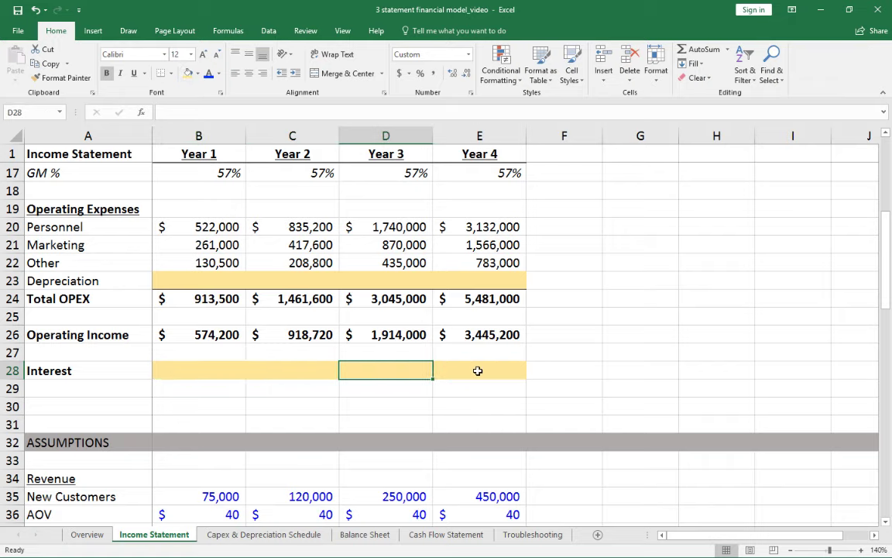
left_click(479, 370)
Step: Insert three blank rows at row 30, above the ASSUMPTIONS section
left_click(65, 401)
left_click(11, 406)
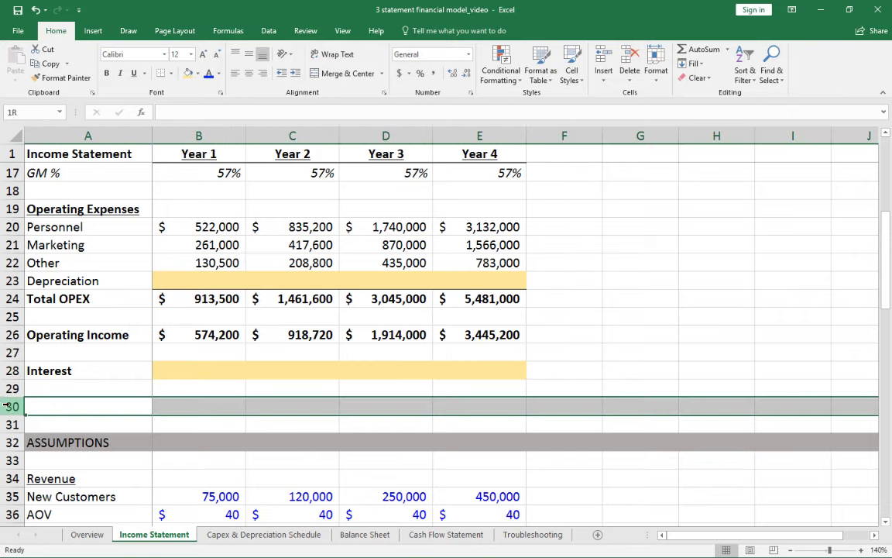
left_click(603, 56)
left_click(603, 56)
left_click(603, 56)
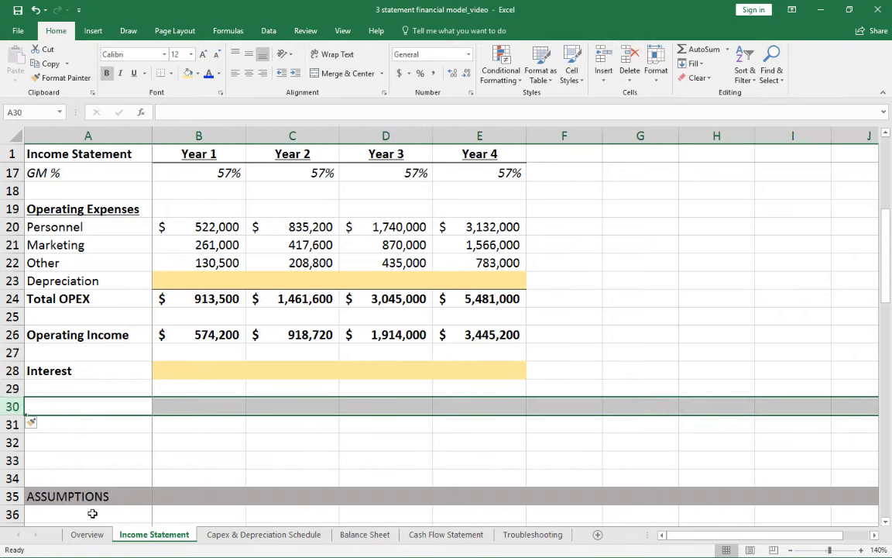
Step: Label A30 "NI Before Taxes"
left_click(88, 405)
type("N")
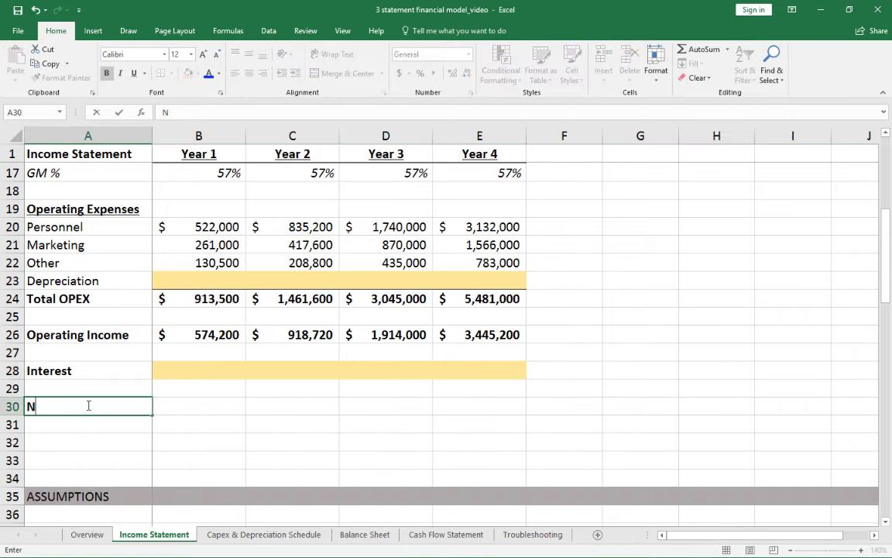
type("I Before Ta")
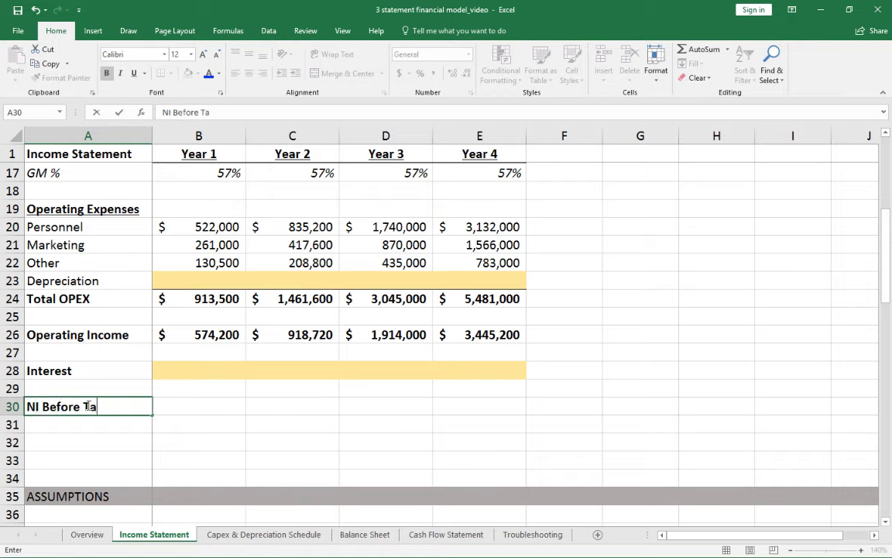
type("xes")
key("Tab")
Step: Calculate Year 1 NI Before Taxes in B30 as Operating Income minus Interest, =B26-B28
type("=")
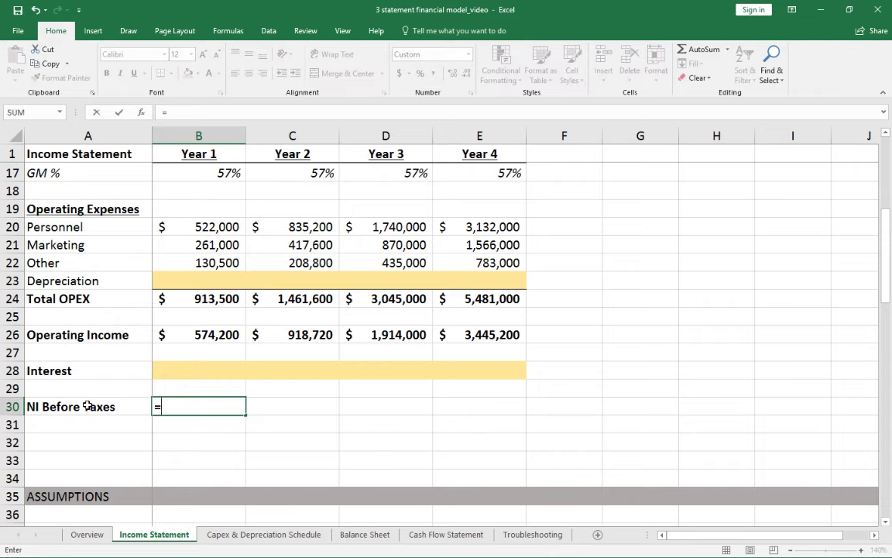
key("Up")
key("Up")
key("Up")
key("Up")
type("-")
key("Up")
key("Up")
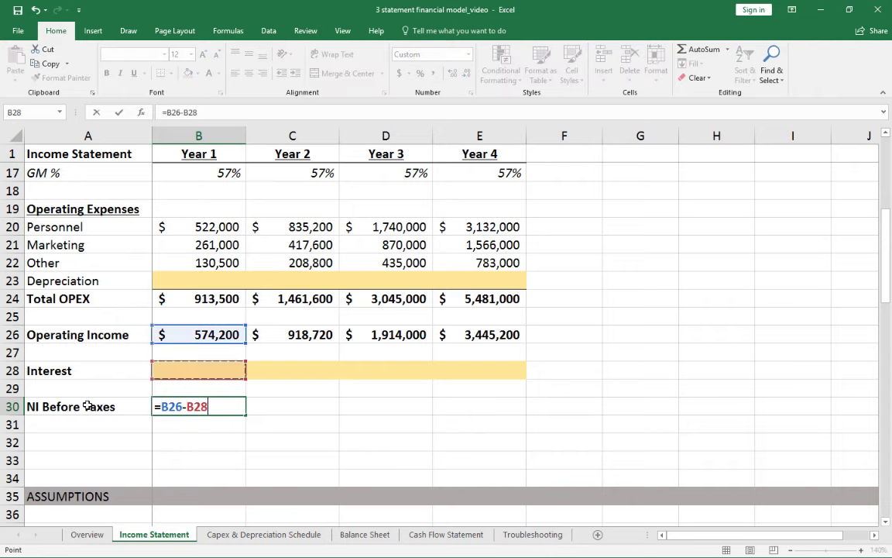
key("ctrl+Return")
Step: Copy the Year 1 NI Before Taxes formula into C30, D30 and E30
key("ctrl+c")
key("Right")
key("ctrl+v")
key("Right")
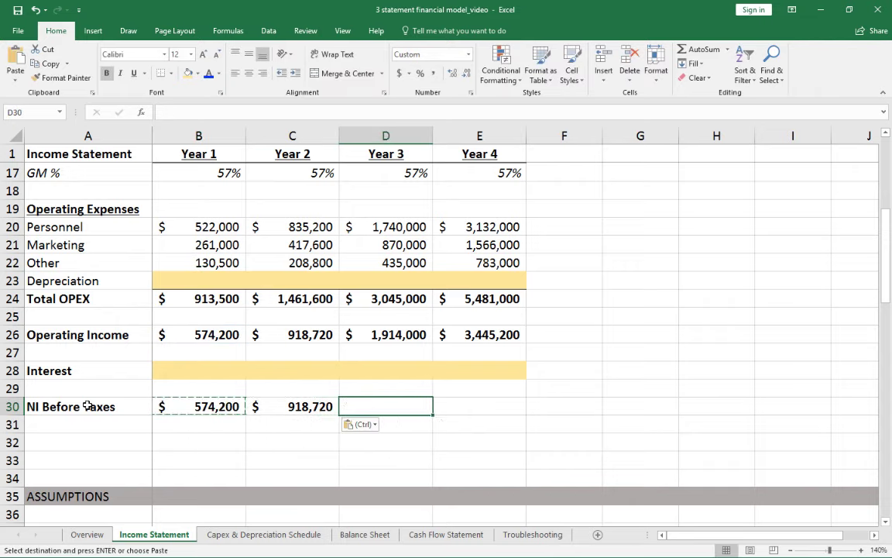
key("ctrl+v")
key("Right")
key("ctrl+v")
key("Escape")
Step: Label A32 "Taxes", two rows below NI Before Taxes
key("Left")
key("Left")
key("Left")
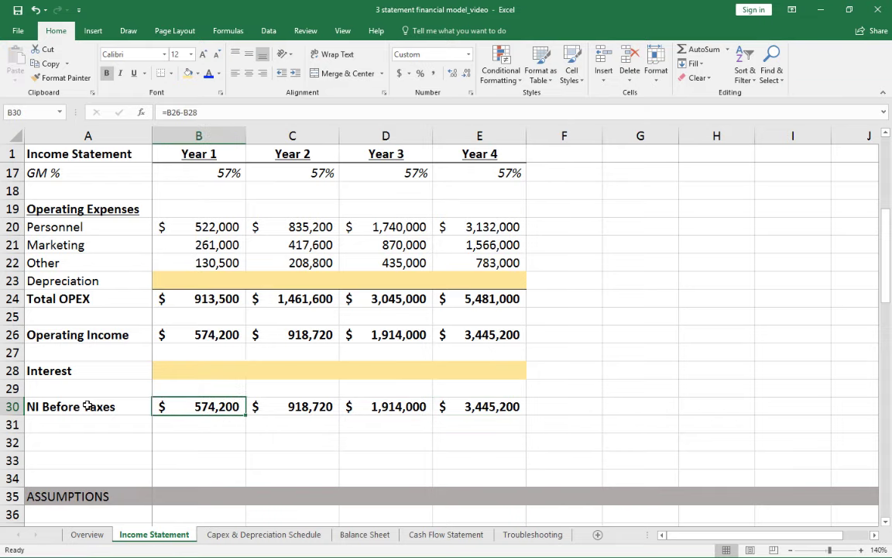
key("Left")
key("Down")
key("Down")
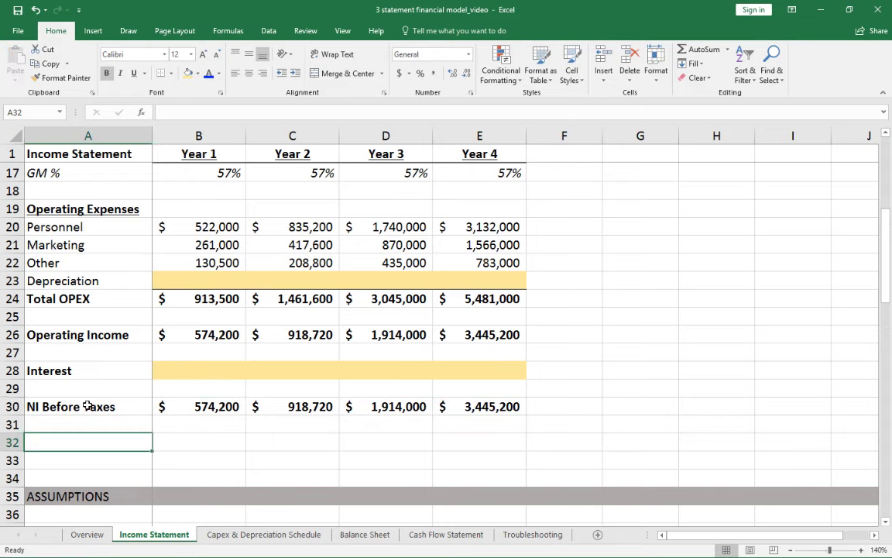
type("Taxes")
key("Return")
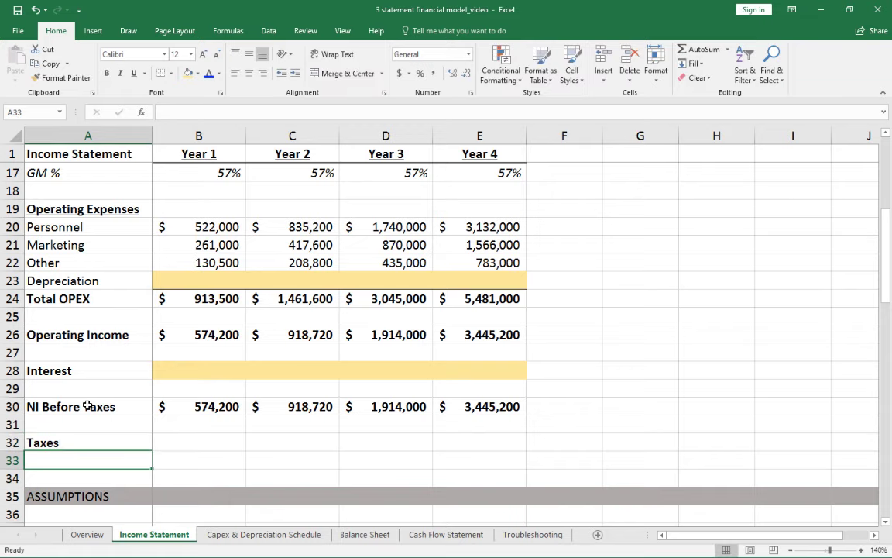
Step: Remove the bold formatting from the Taxes row 32 and the Interest row 28
key("Up")
key("shift+space")
key("Up")
key("Up")
key("Up")
key("Up")
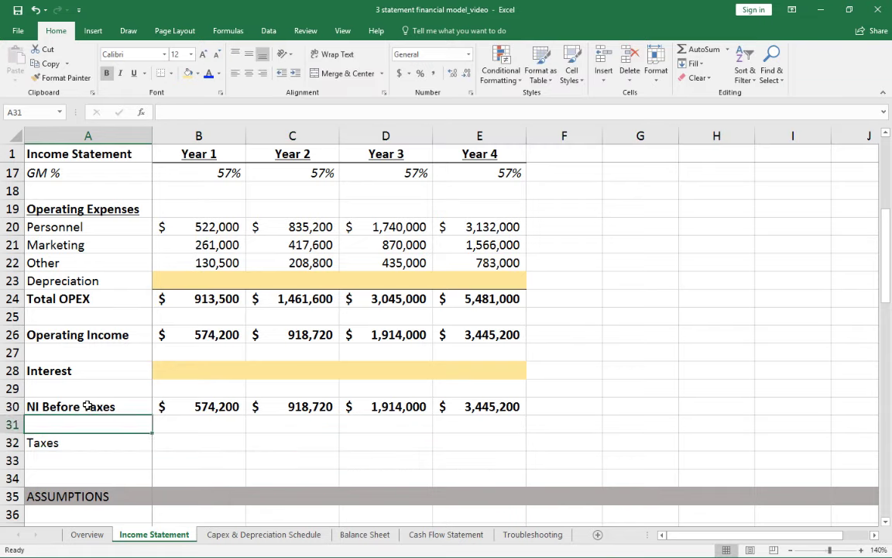
key("shift+space")
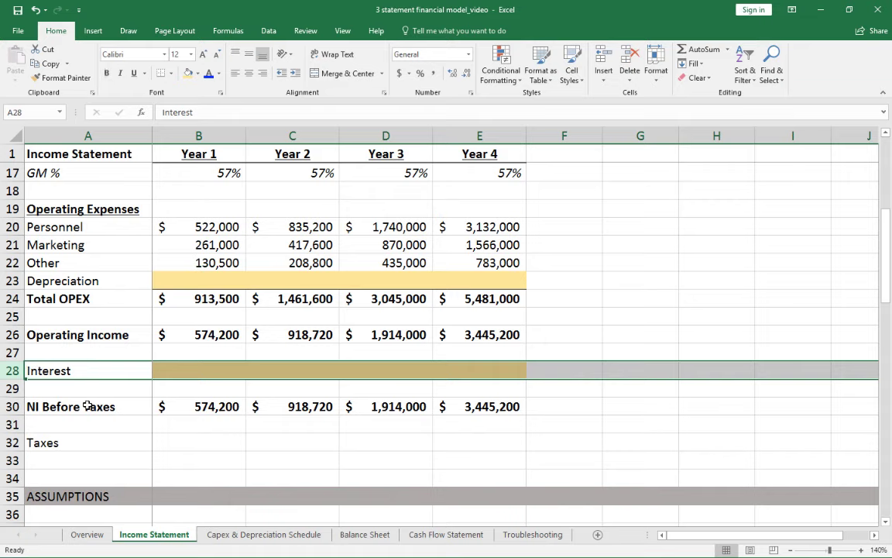
key("Down")
key("Down")
key("Down")
key("Down")
key("Right")
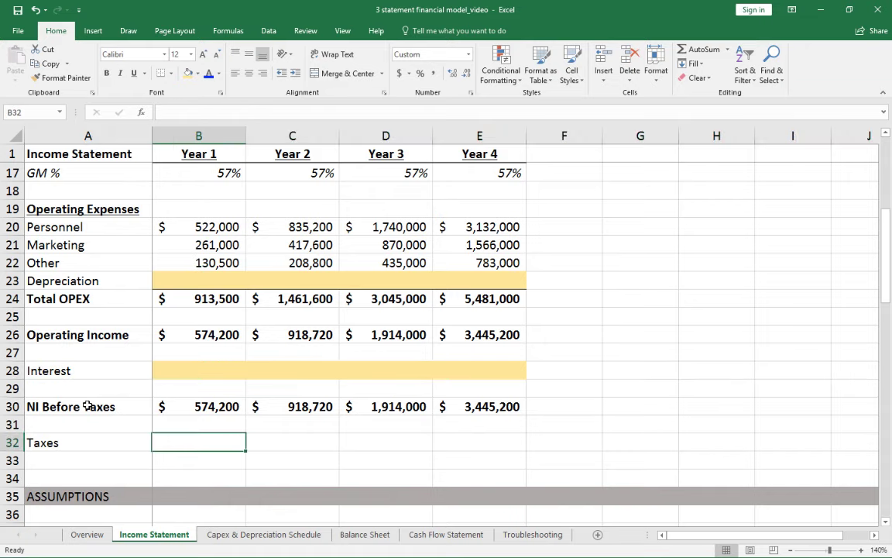
Step: Calculate Year 1 Taxes in B32 as NI Before Taxes times the Tax Rate assumption, =B30*B56
type("=")
key("Up")
key("Up")
type("*")
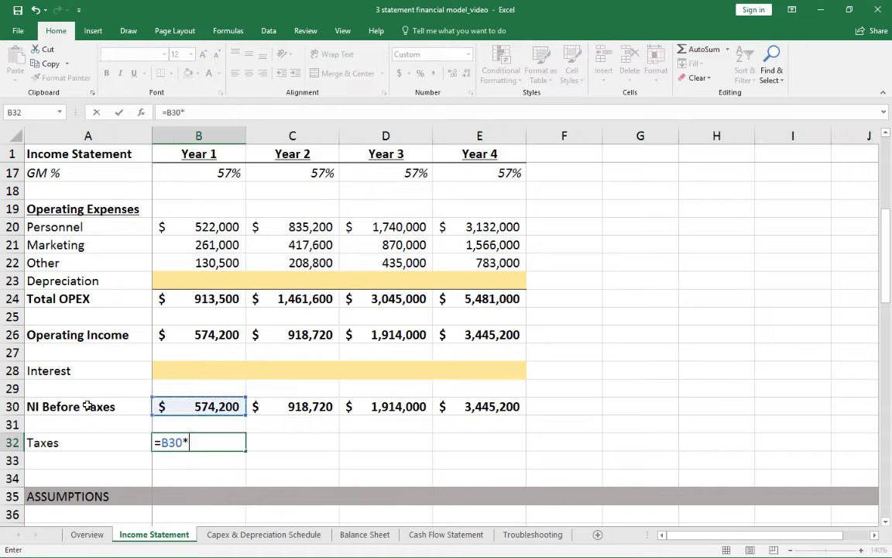
scroll(234, 348, "down", 9)
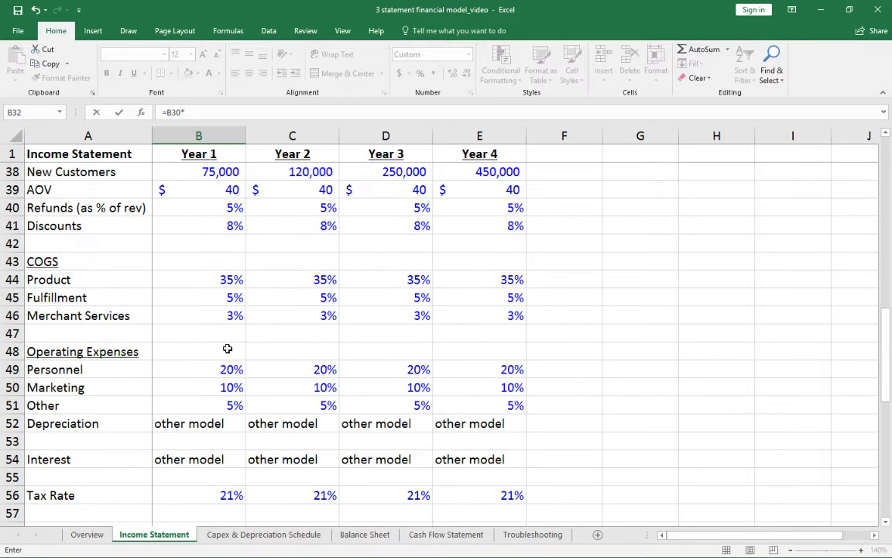
left_click(201, 385)
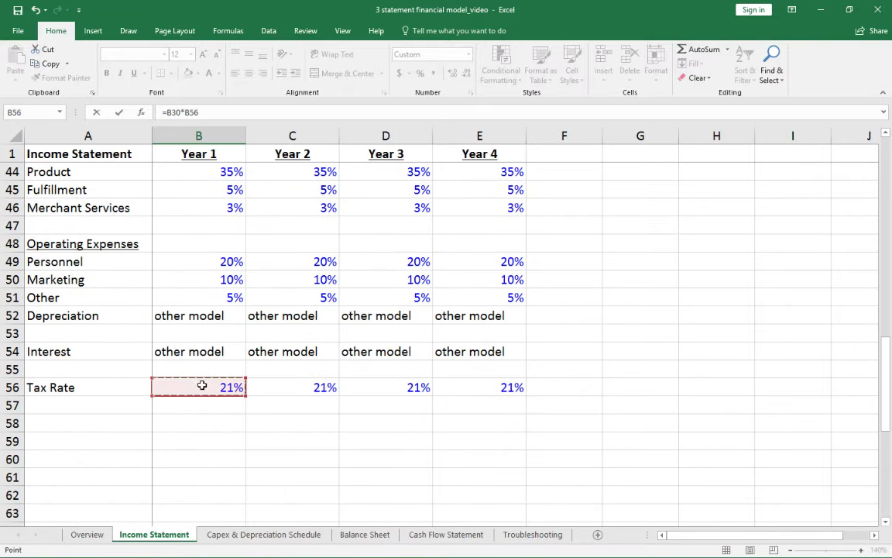
scroll(194, 358, "up", 3)
key("Return")
Step: Copy the Year 1 Taxes formula into C32, D32 and E32
key("Up")
key("Up")
key("Up")
key("Up")
key("Up")
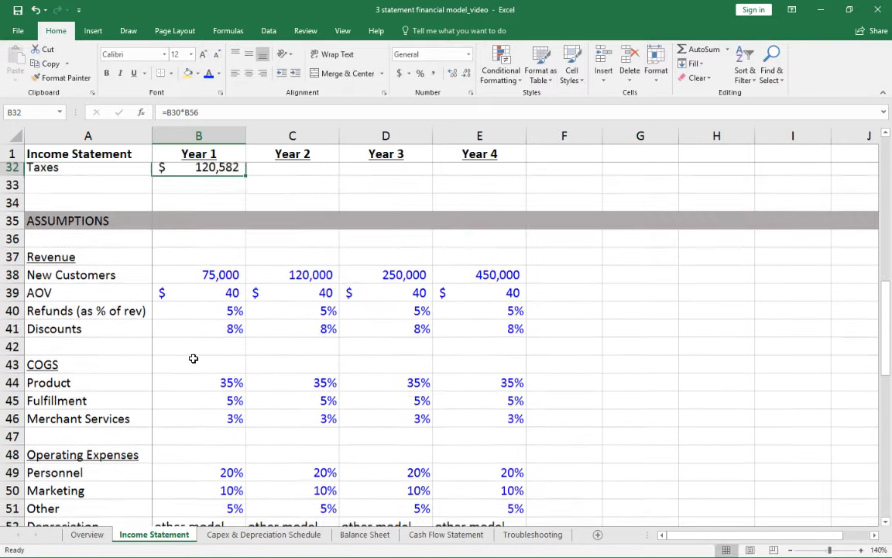
key("Down")
key("Down")
key("Down")
key("Down")
key("ctrl+c")
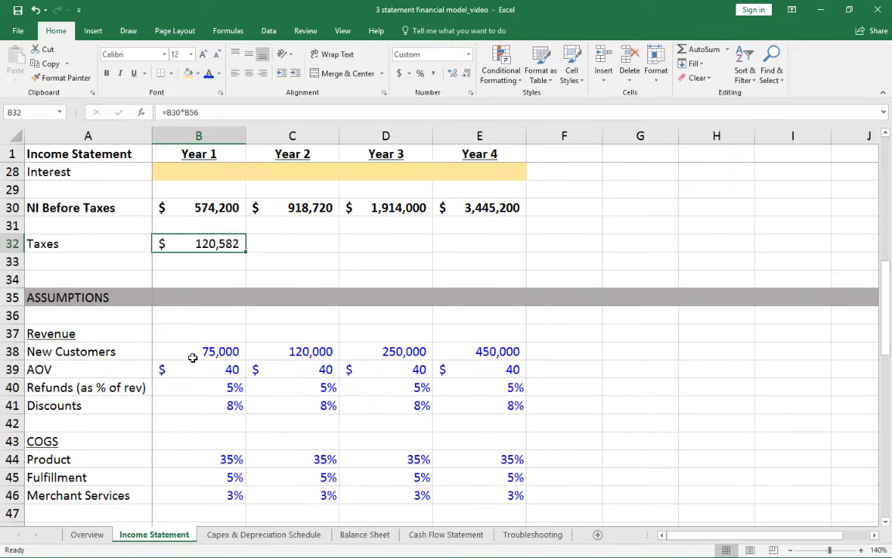
key("Right")
key("ctrl+v")
key("Right")
key("ctrl+v")
key("Right")
key("ctrl+v")
key("Escape")
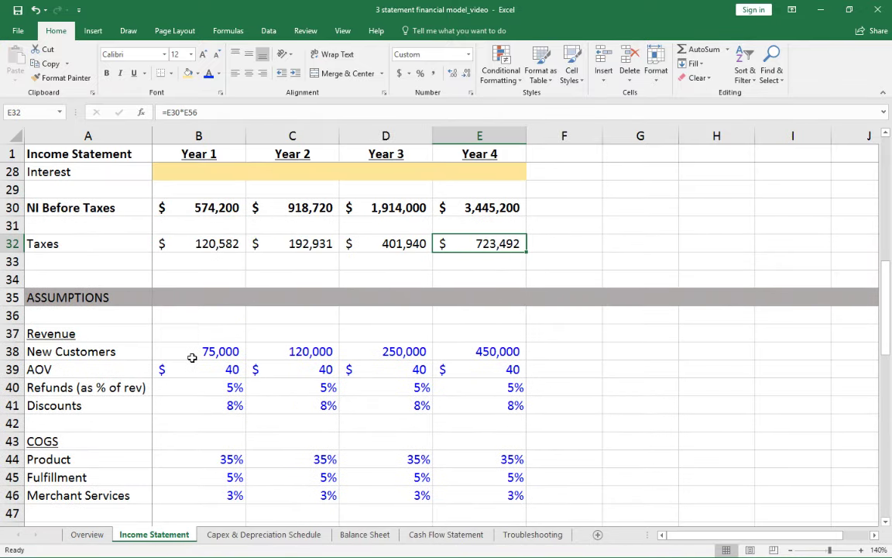
Step: Insert three blank rows at row 33, between Taxes and the ASSUMPTIONS section
left_click(11, 261)
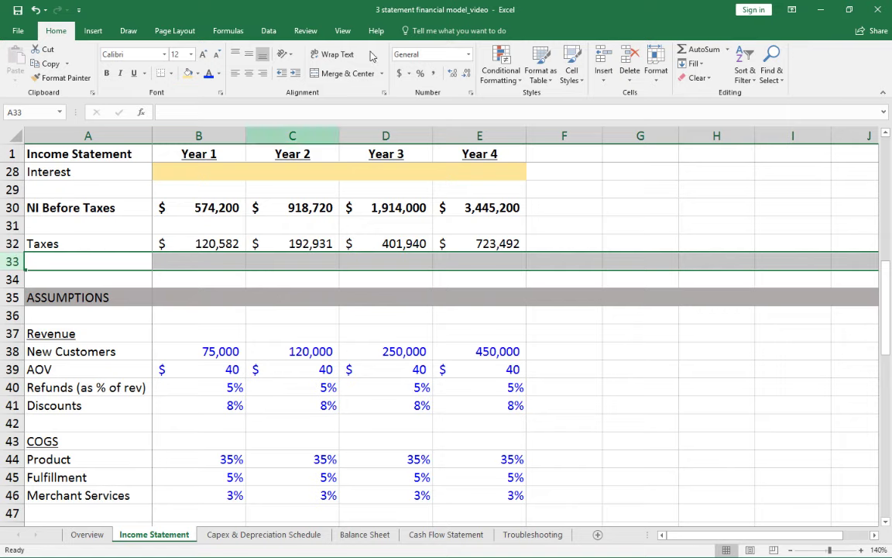
key("ctrl+shift+plus")
key("ctrl+shift+plus")
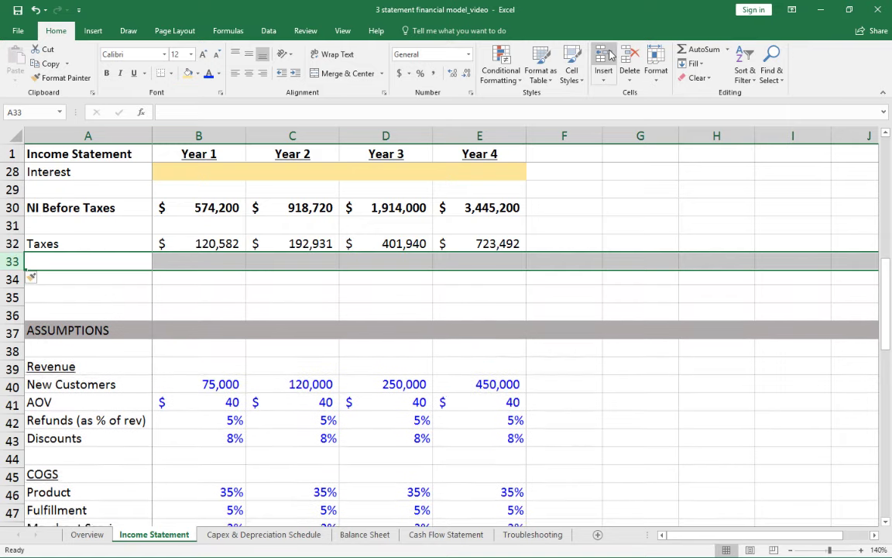
key("ctrl+shift+plus")
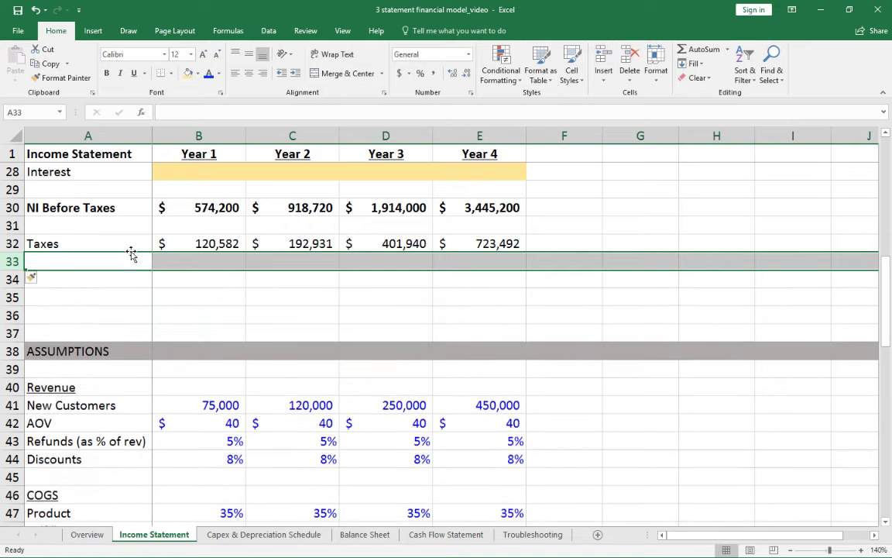
Step: Label A34 "Net Income" and A35 "NI %"
left_click(60, 280)
type("Net ")
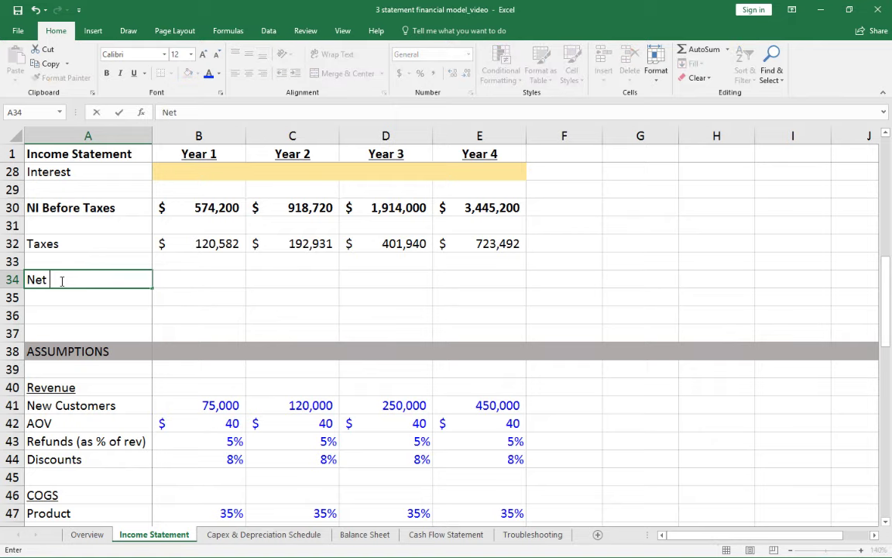
type("Income")
key("Return")
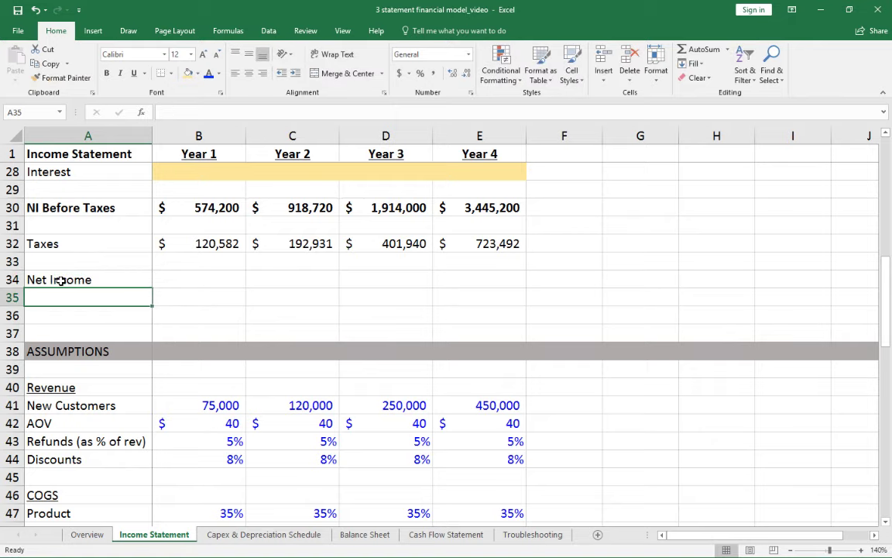
type("NI")
key("Return")
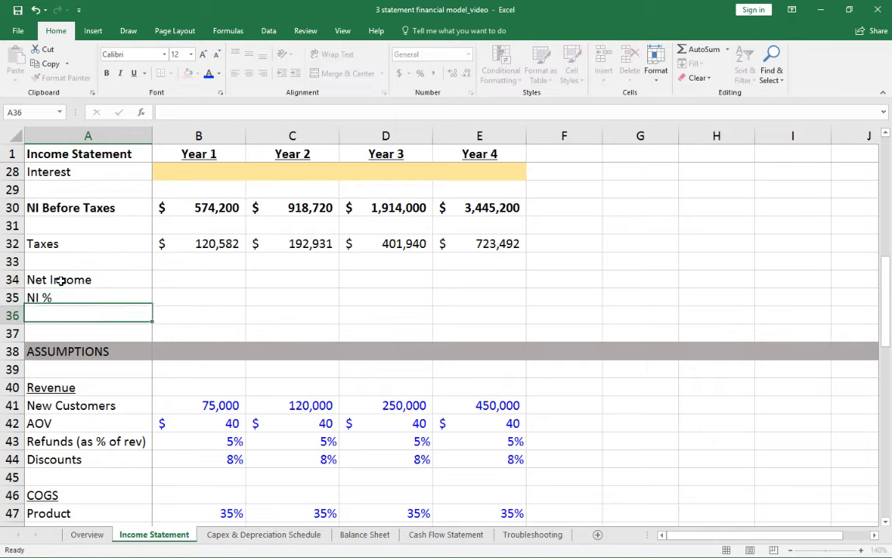
Step: Italicize the entire NI % row 35
key("Up")
key("shift+space")
key("ctrl+i")
Step: Insert a blank row at row 36 and label A37 "EBITDA"
key("Down")
key("shift+space")
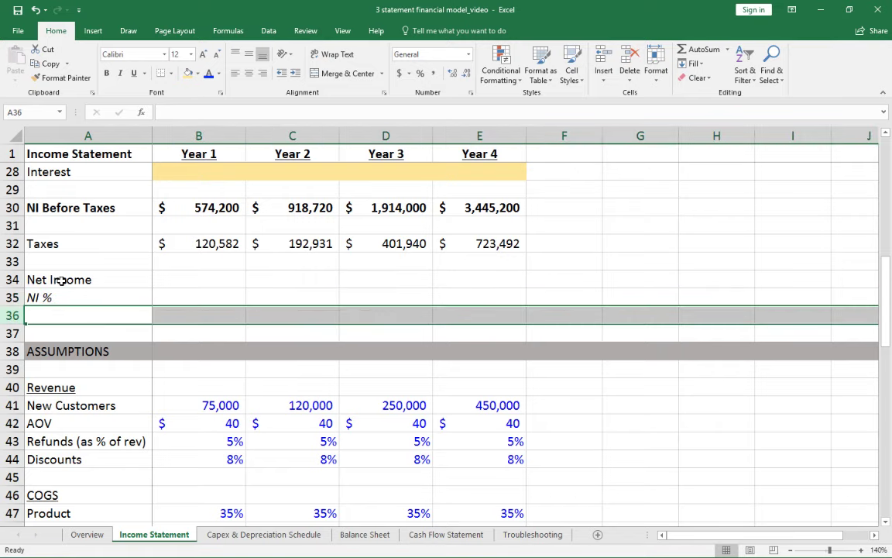
key("ctrl+shift+plus")
key("Down")
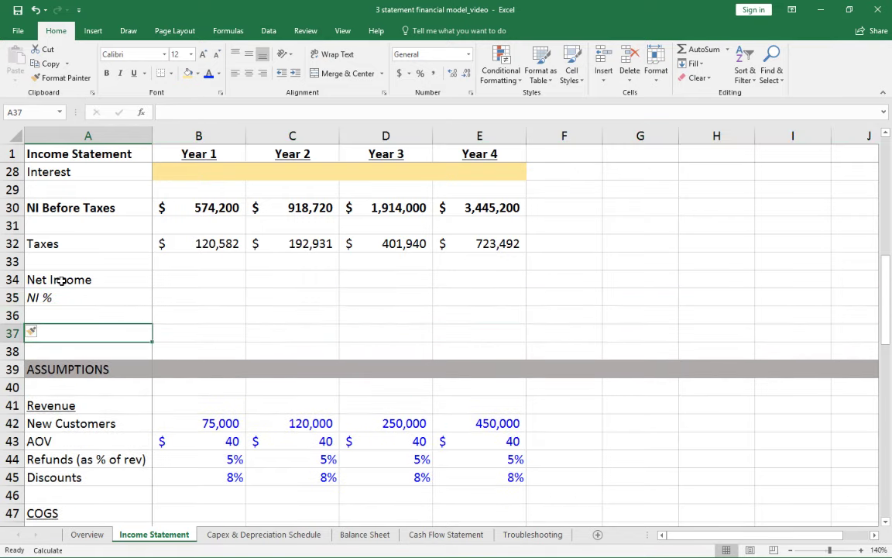
type("EBITDA")
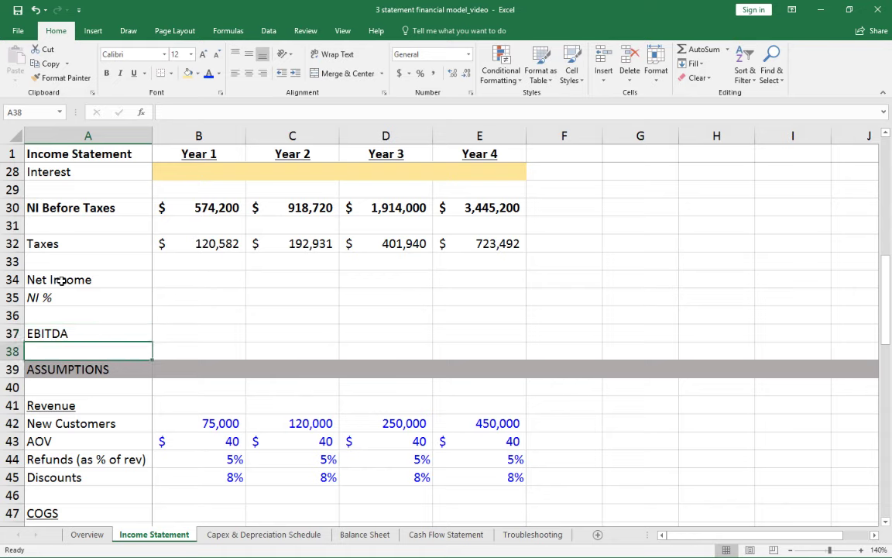
key("Tab")
Step: Calculate Year 1 Net Income in B34 as NI Before Taxes minus Taxes, =B30-B32
scroll(210, 301, "up", 1)
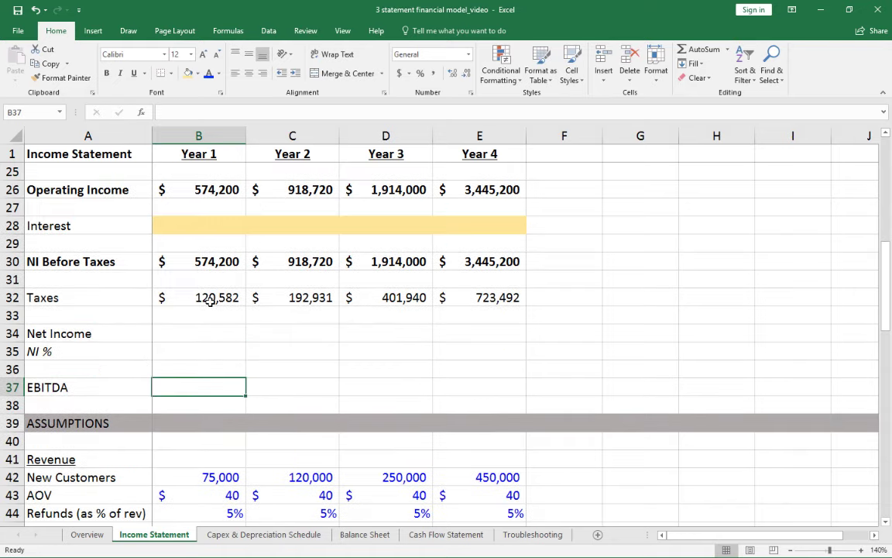
left_click(186, 326)
type("=")
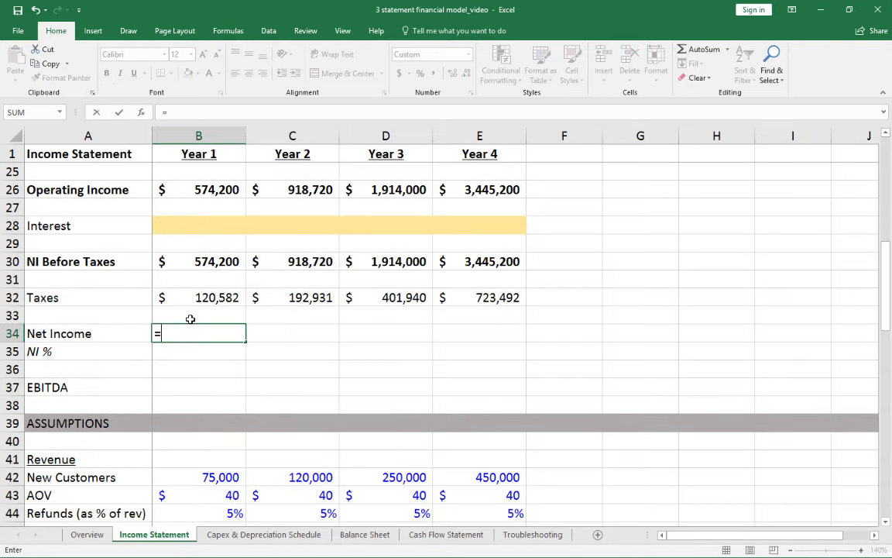
left_click(196, 261)
type("-")
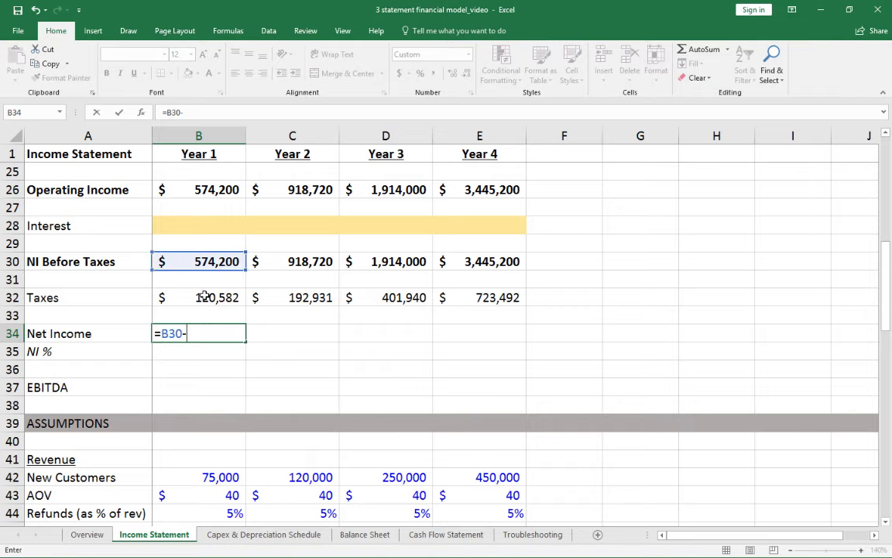
left_click(204, 297)
key("Return")
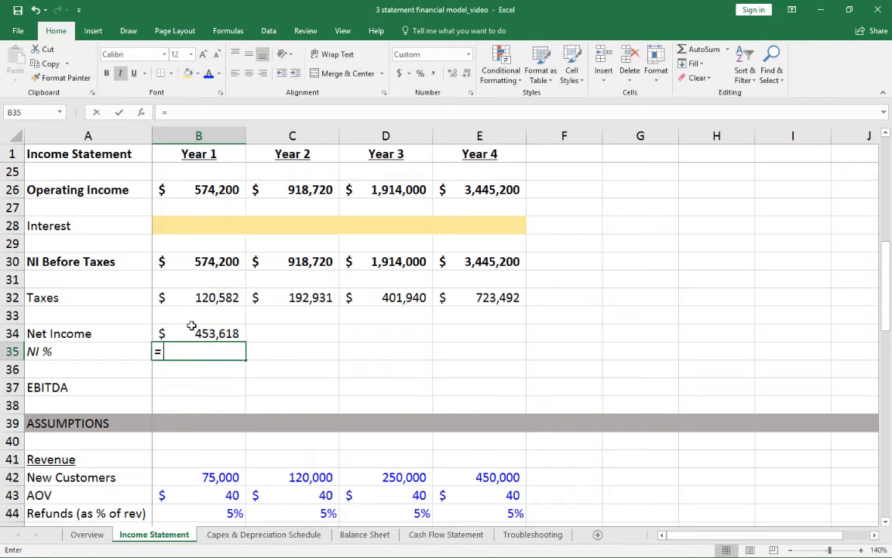
Step: Calculate Year 1 NI % in B35 as Net Income divided by Net Revenue, =B34/B8, and format it as a percentage
type("=")
left_click(195, 329)
type("/")
scroll(200, 330, "up", 8)
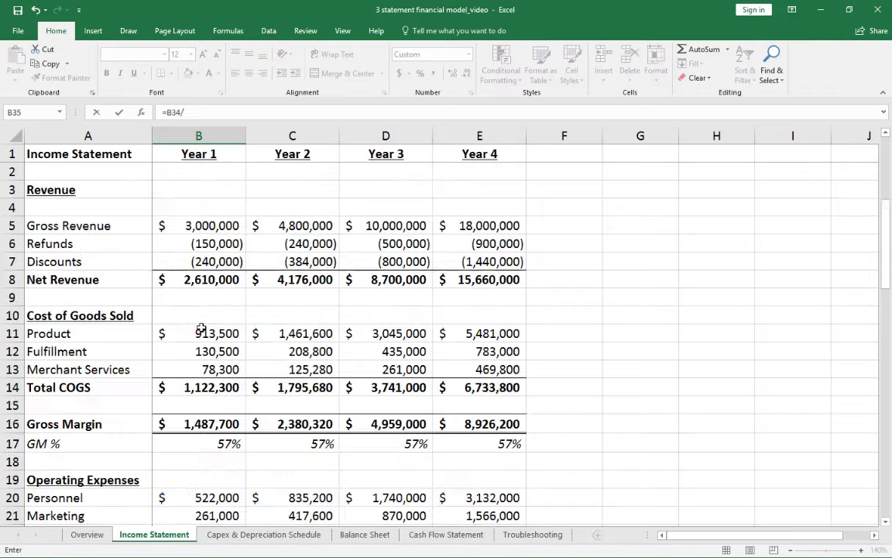
left_click(200, 281)
key("Return")
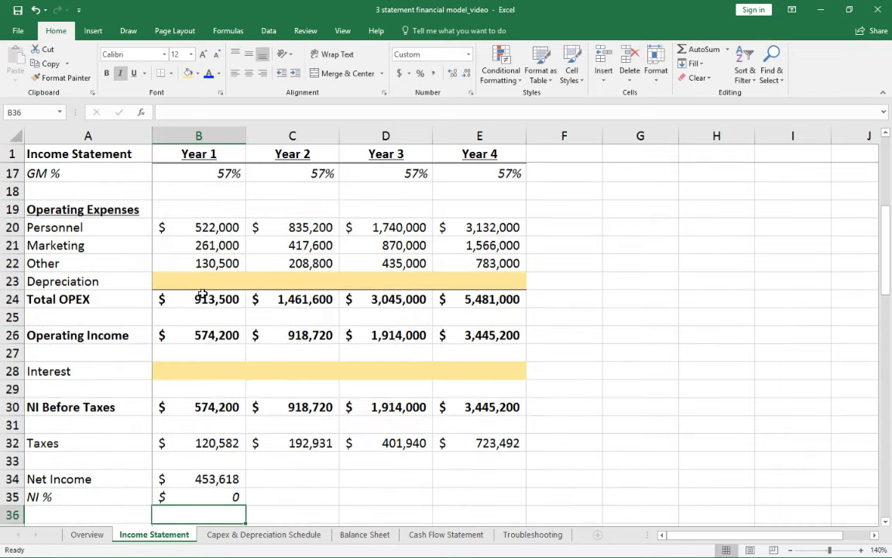
scroll(190, 349, "down", 1)
left_click(200, 440)
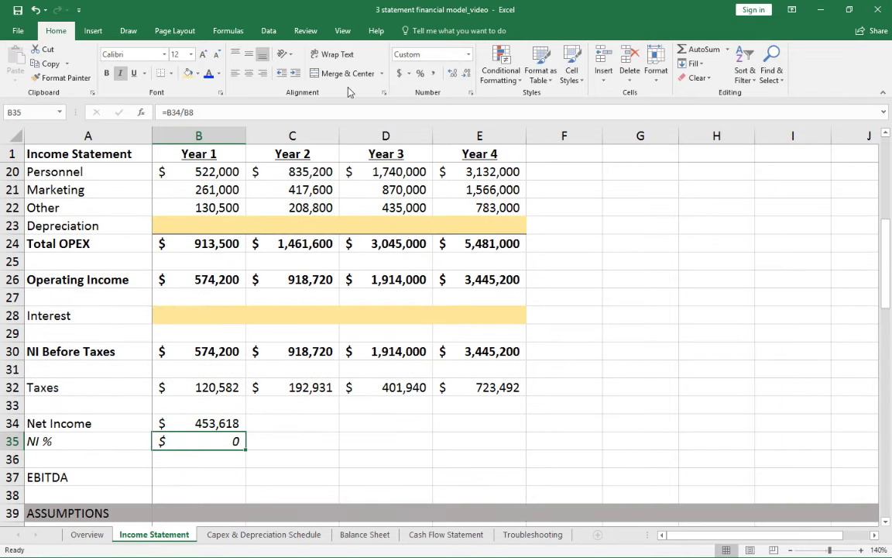
left_click(421, 73)
Step: Copy the Year 1 Net Income and NI % formulas in B34:B35 across Years 2 to 4, through column E
key("Up")
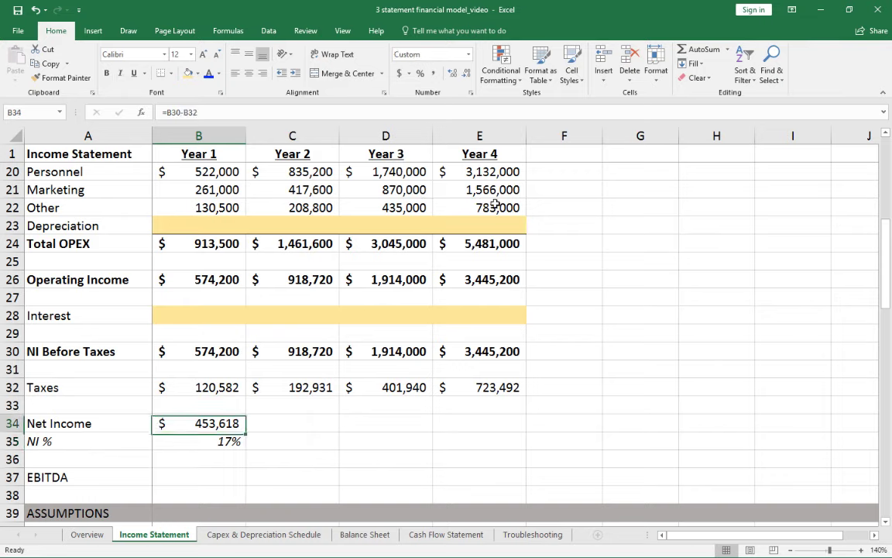
key("shift+Down")
key("ctrl+c")
key("shift+Right")
key("shift+Right")
key("shift+Right")
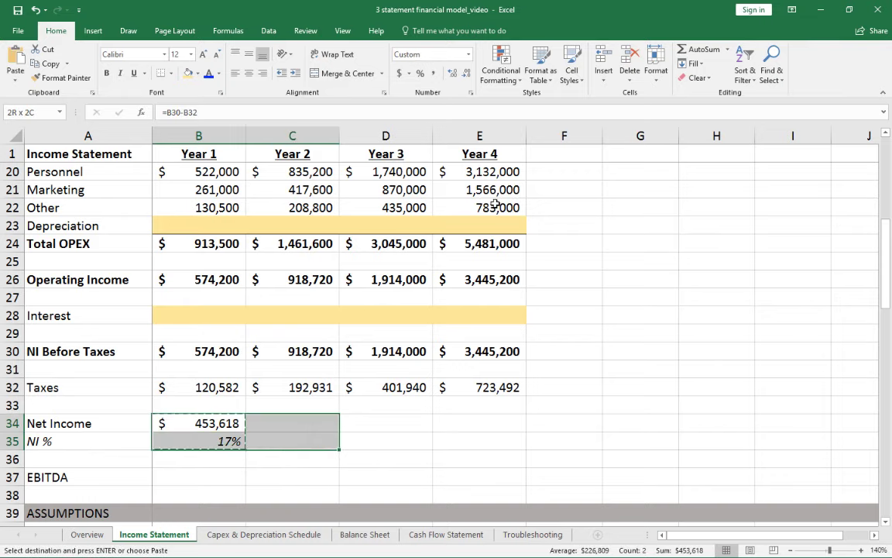
key("ctrl+v")
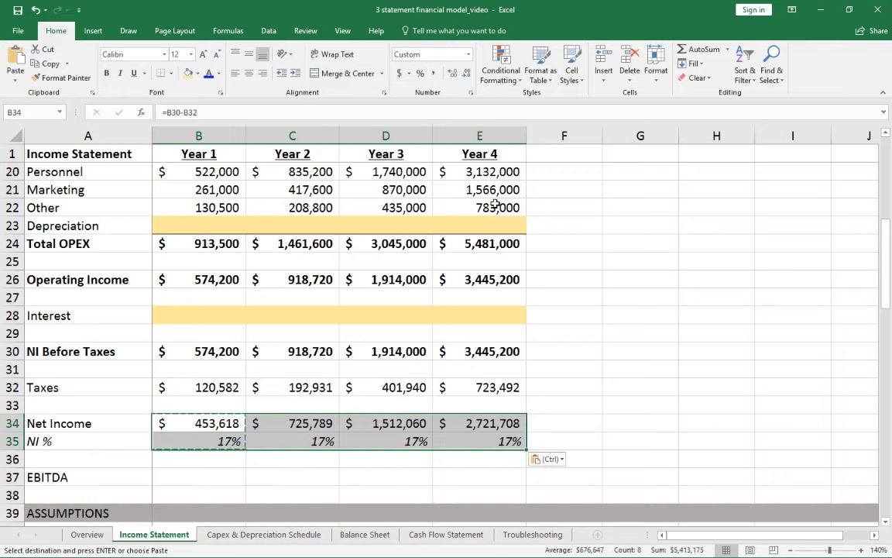
Step: Bold the entire Net Income row 34
key("shift+Up")
key("shift+Left")
key("shift+Left")
key("shift+Left")
key("shift+Right")
key("shift+Right")
key("shift+Right")
key("shift+space")
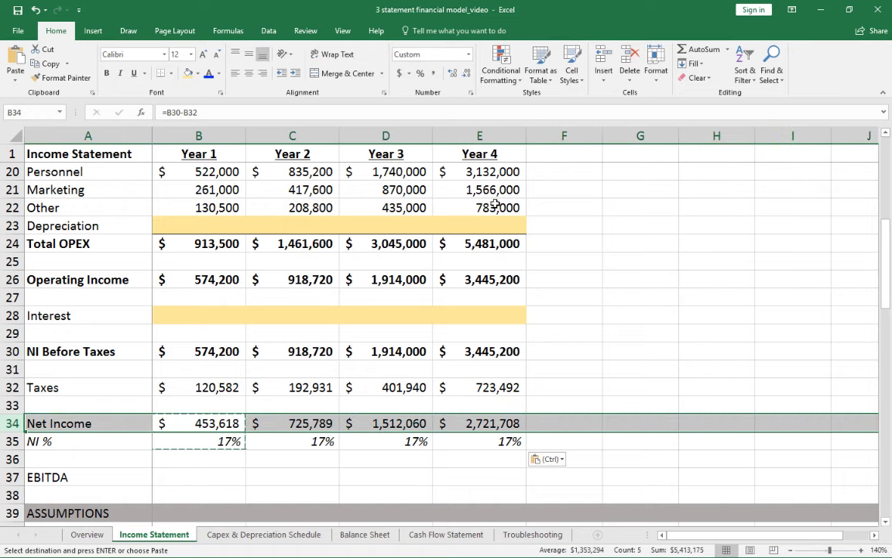
key("ctrl+b")
key("Down")
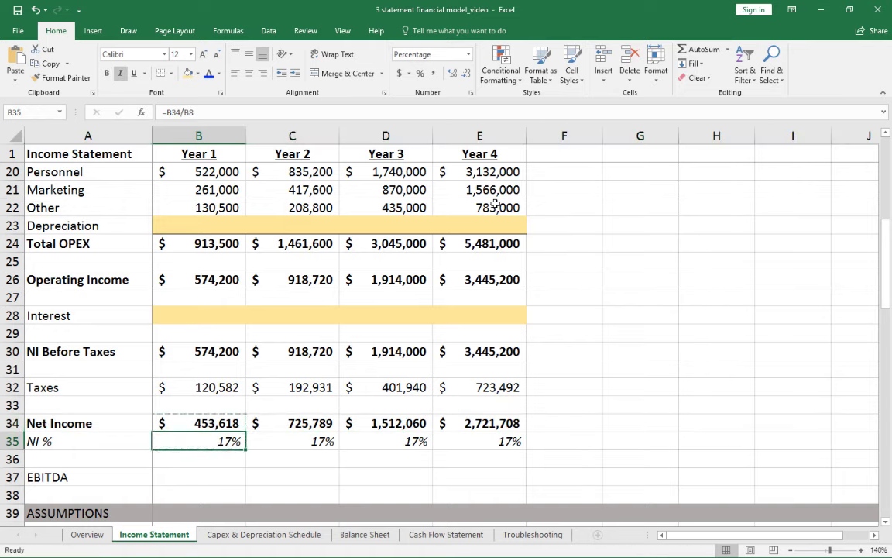
key("Escape")
Step: Calculate Year 1 EBITDA in B37 as Operating Income plus Depreciation, =B26+B23
key("Down")
key("Down")
type("=")
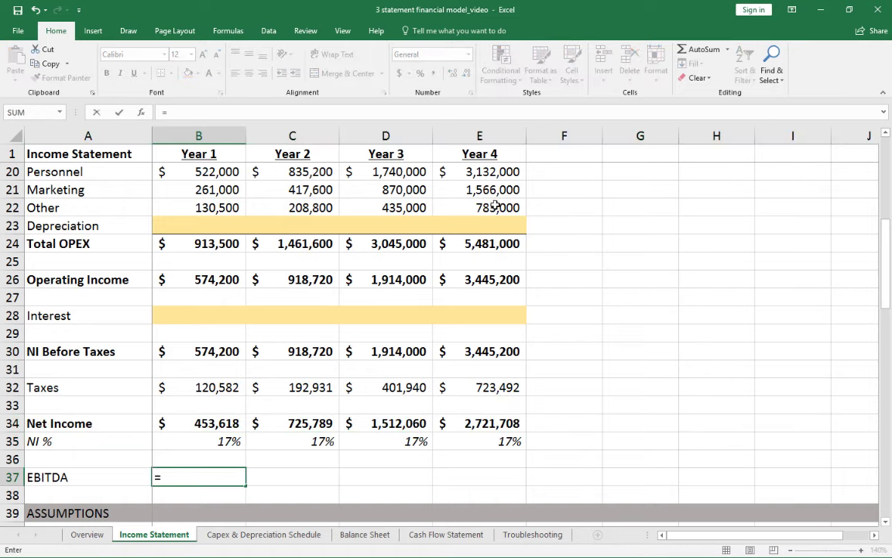
left_click(206, 279)
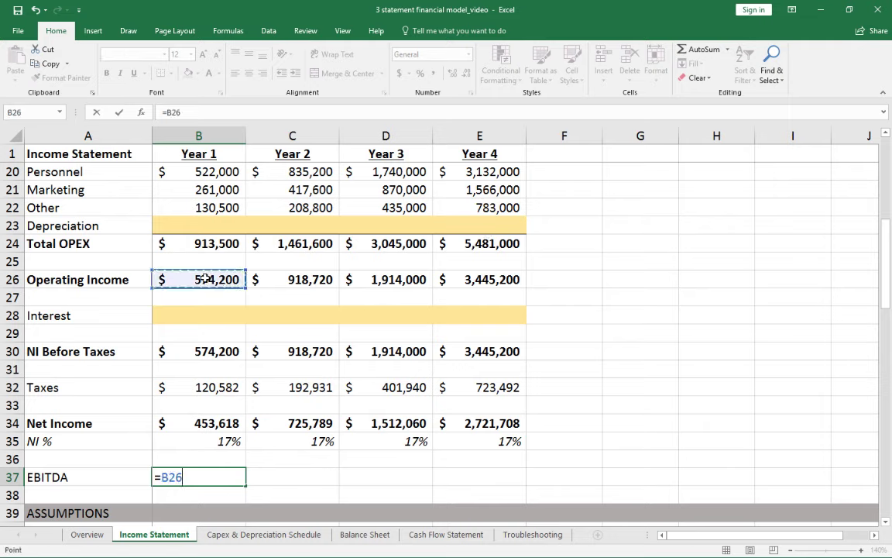
type("+")
left_click(194, 225)
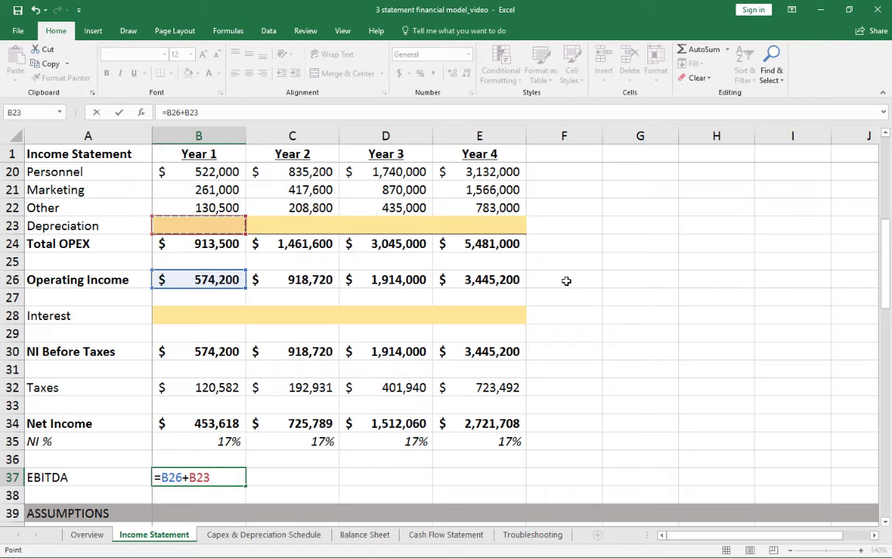
key("Return")
key("Up")
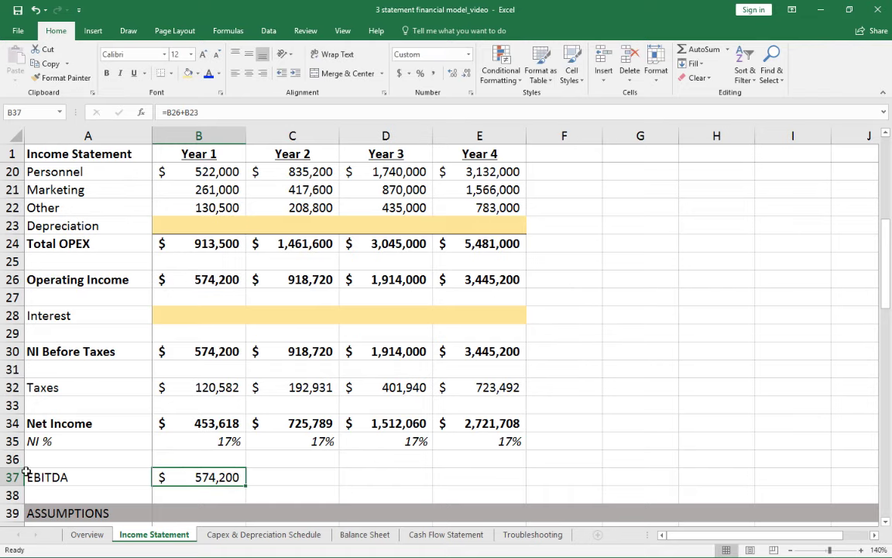
key("Left")
key("Right")
key("Left")
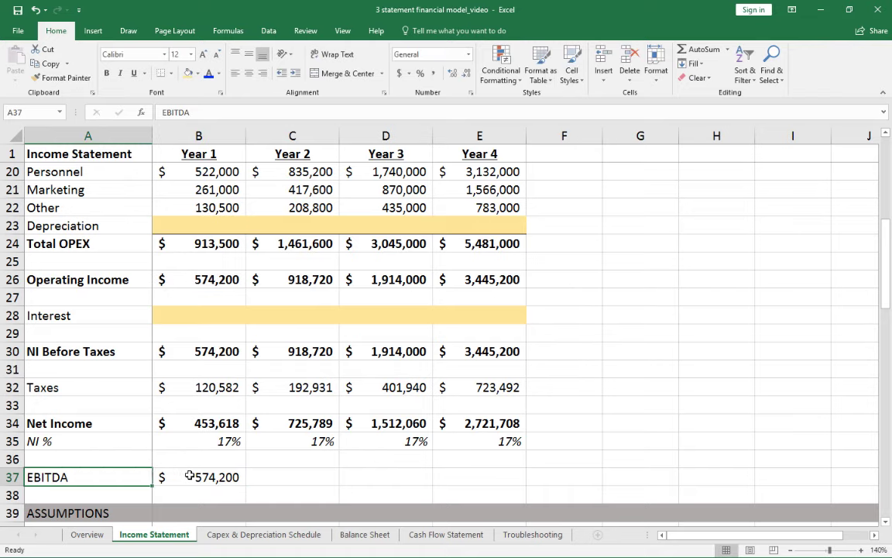
key("Right")
key("Left")
key("Right")
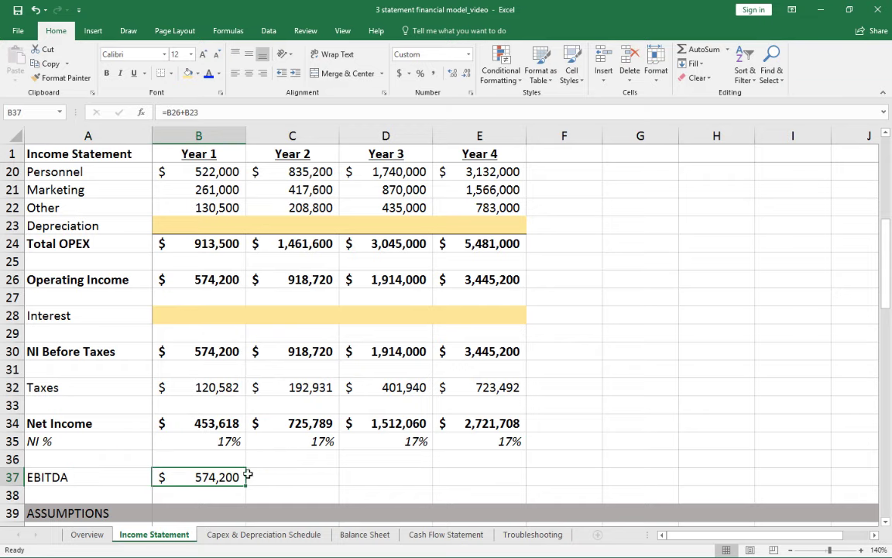
Step: Copy the Year 1 EBITDA formula into C37, D37 and E37
key("ctrl+c")
key("Right")
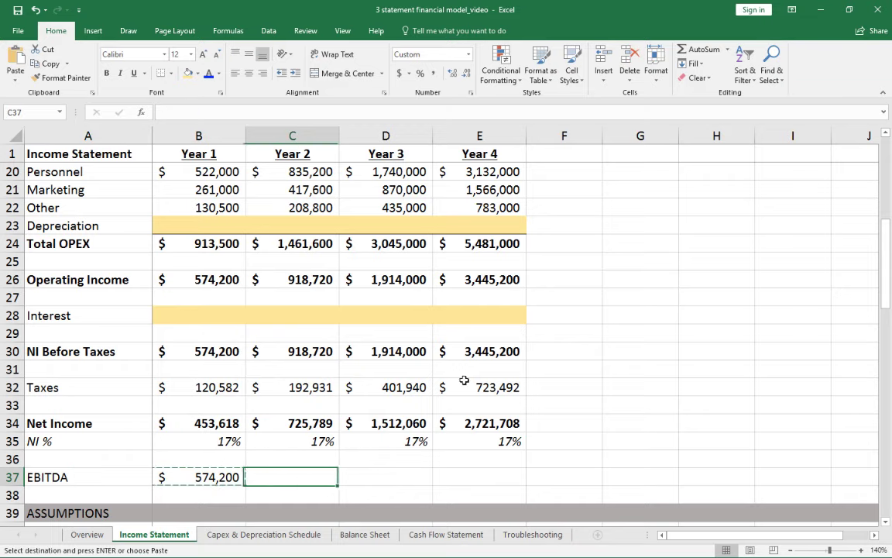
key("ctrl+v")
key("Right")
key("ctrl+v")
key("Right")
key("ctrl+v")
key("Escape")
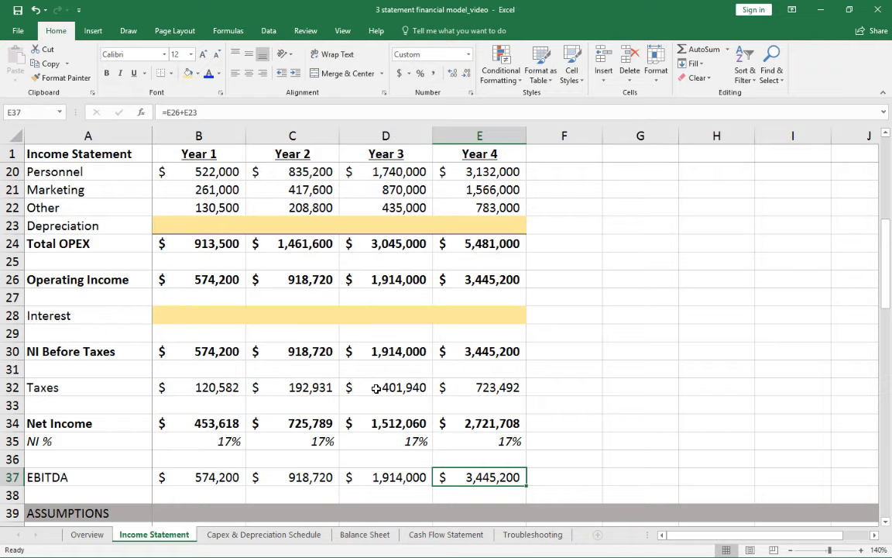
Step: Insert a blank column before Year 1 on the Capex & Depreciation Schedule sheet
left_click(295, 534)
left_click(123, 204)
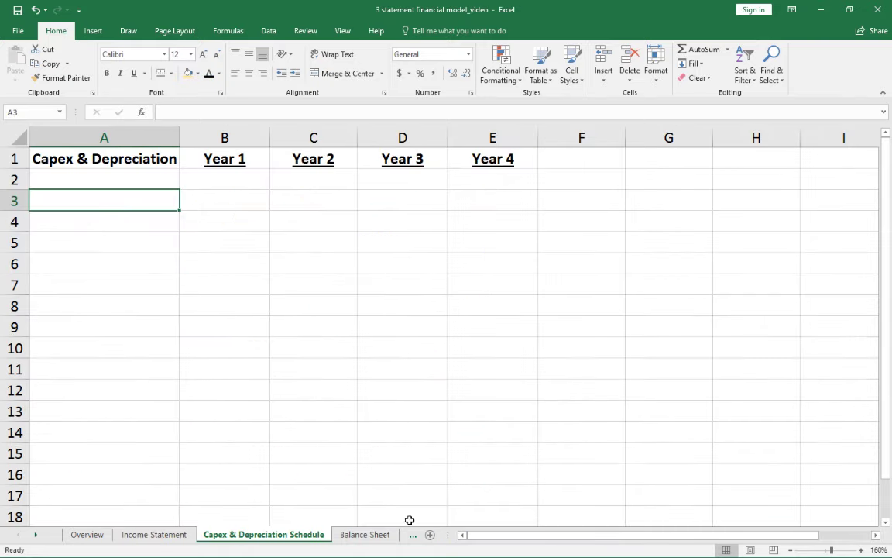
left_click_drag(445, 534, 639, 540)
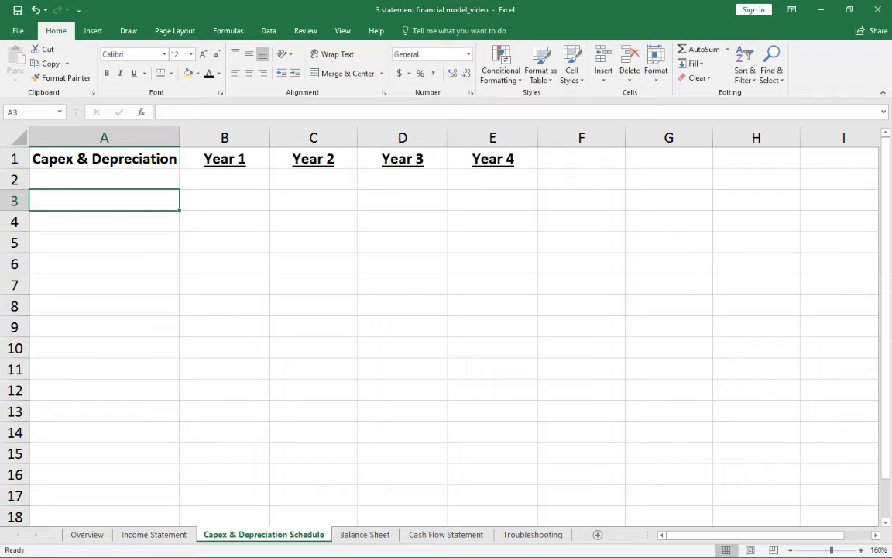
left_click(221, 124)
left_click(603, 61)
Step: Add the header "Useful Life (Years)" in B1, centered and italicized
left_click(271, 161)
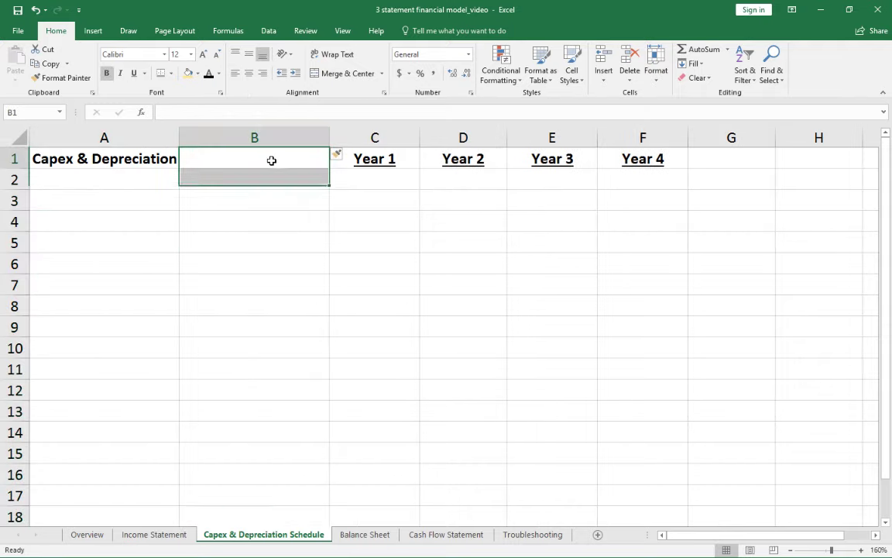
type("Useful Lif")
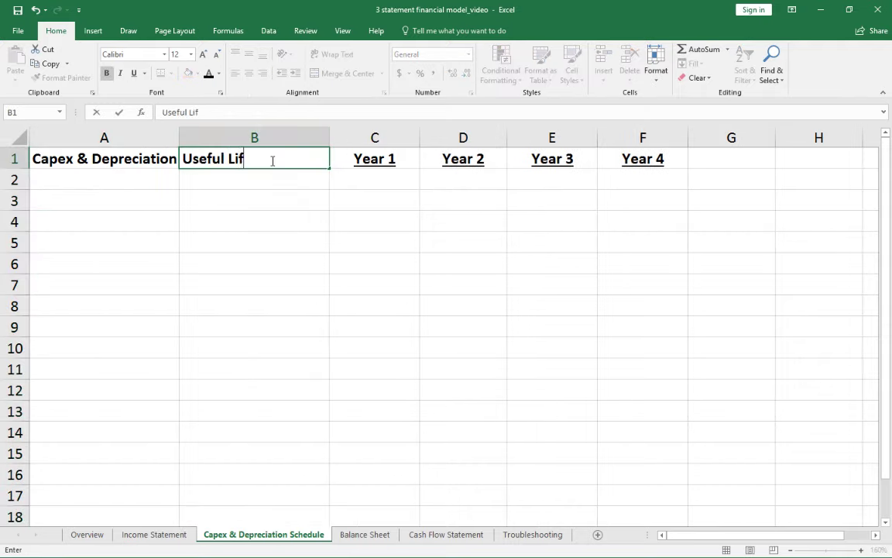
type("e (Years")
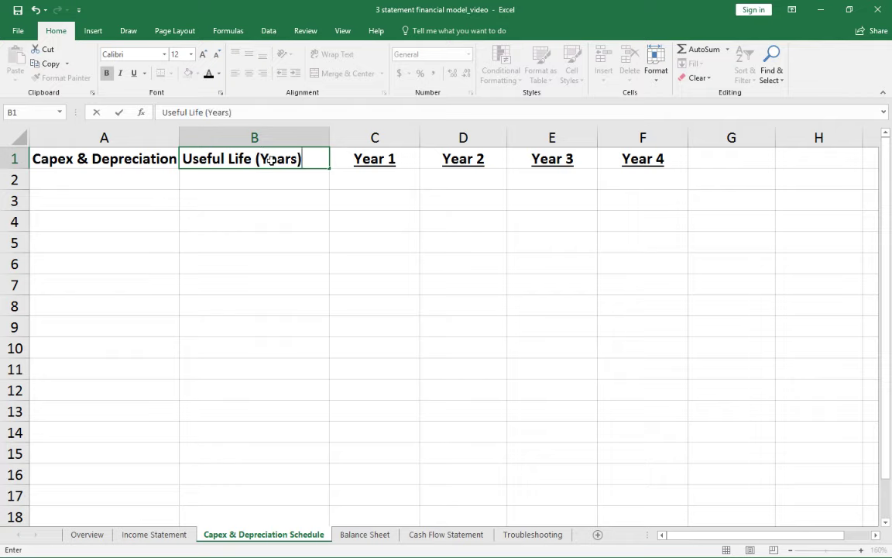
key("Return")
left_click(271, 160)
left_click(249, 72)
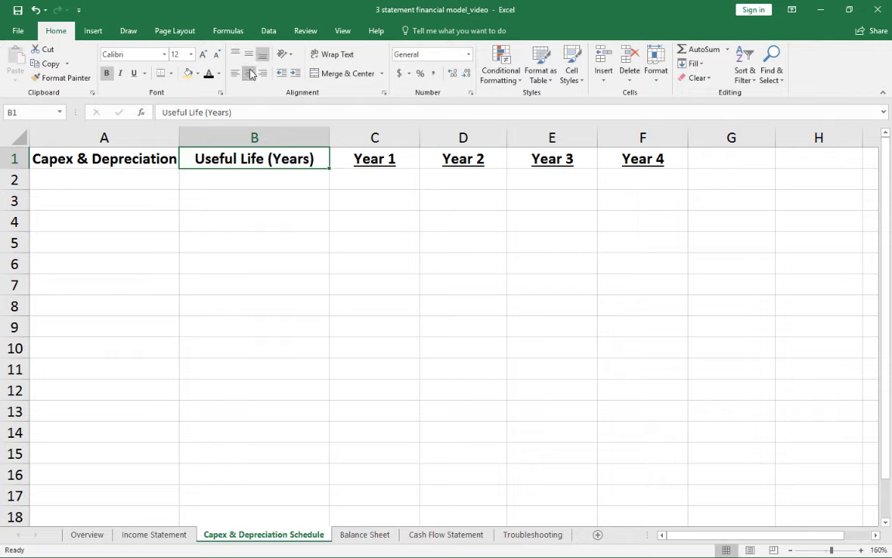
key("ctrl+i")
Step: Enter the section heading "Capex" in A3 and underline it
key("Down")
key("Left")
key("Down")
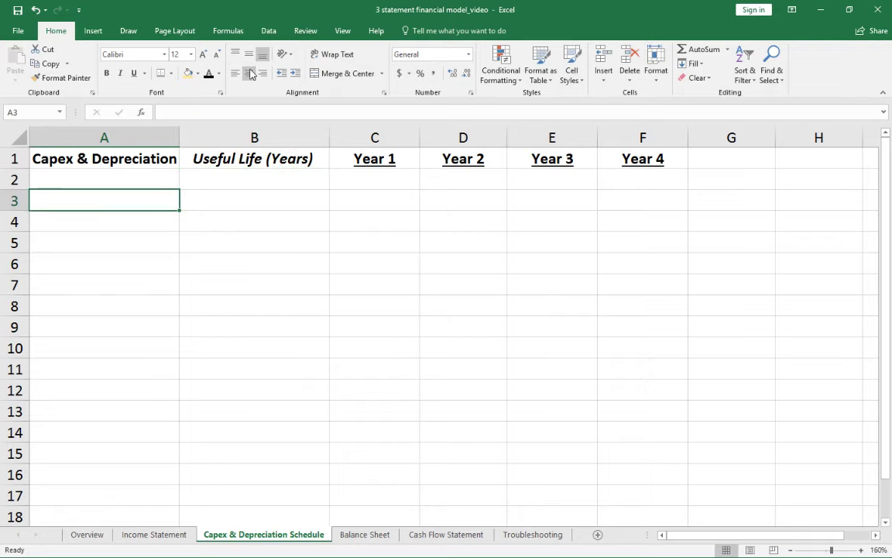
type("Capex")
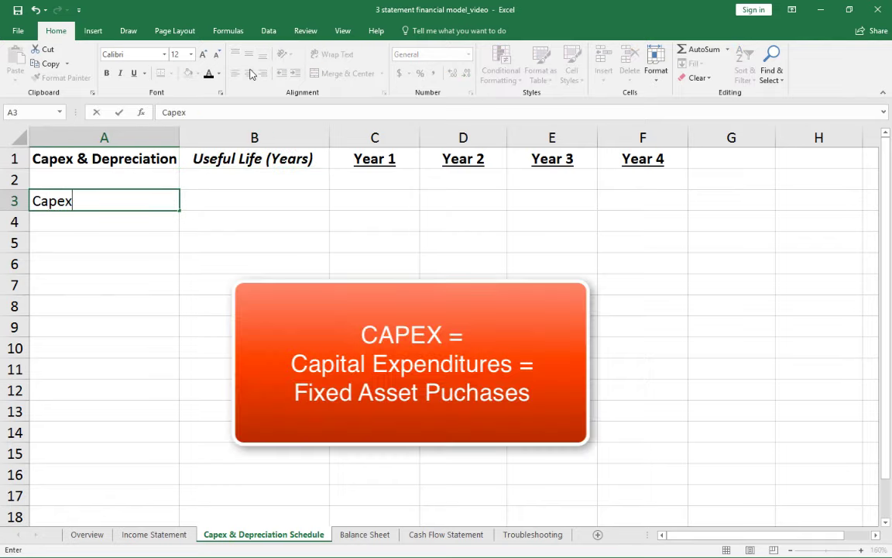
key("Return")
key("Up")
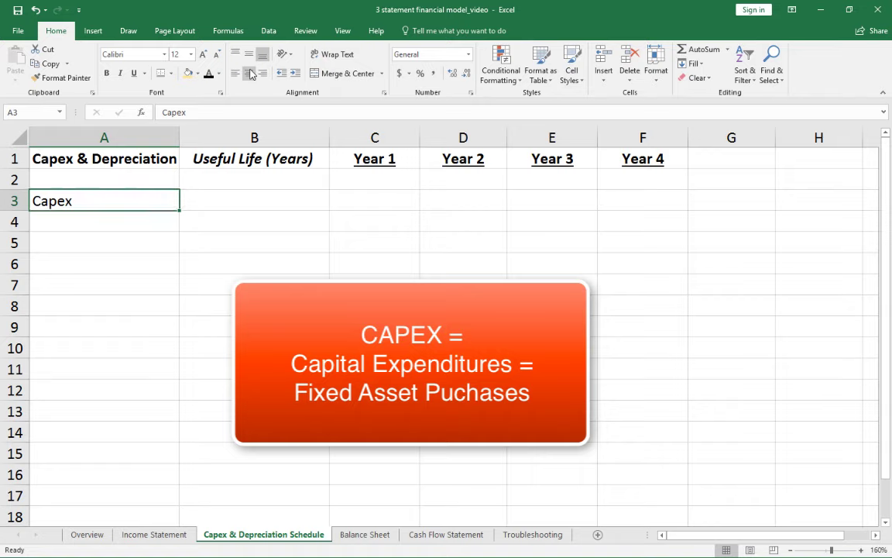
key("ctrl+u")
Step: List the capex items Servers, Custom Software and Forklift in A4:A6
key("Down")
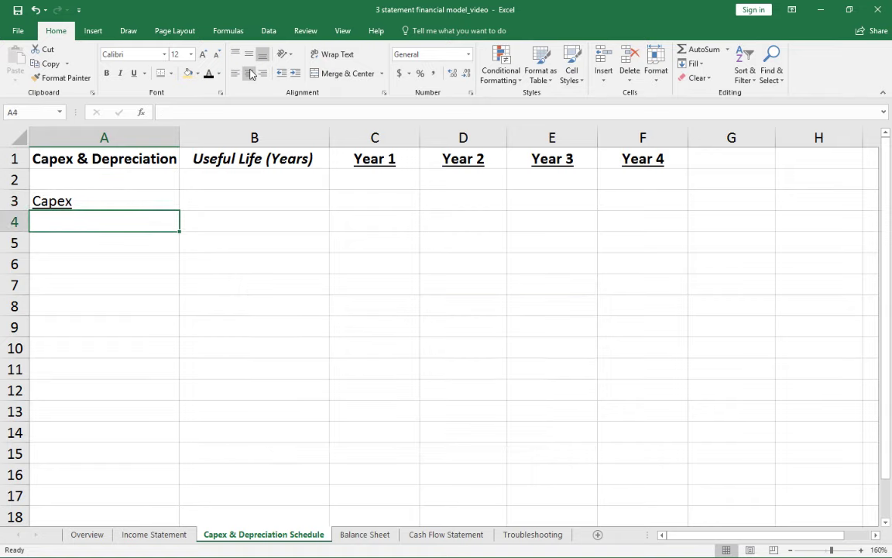
type("Servers")
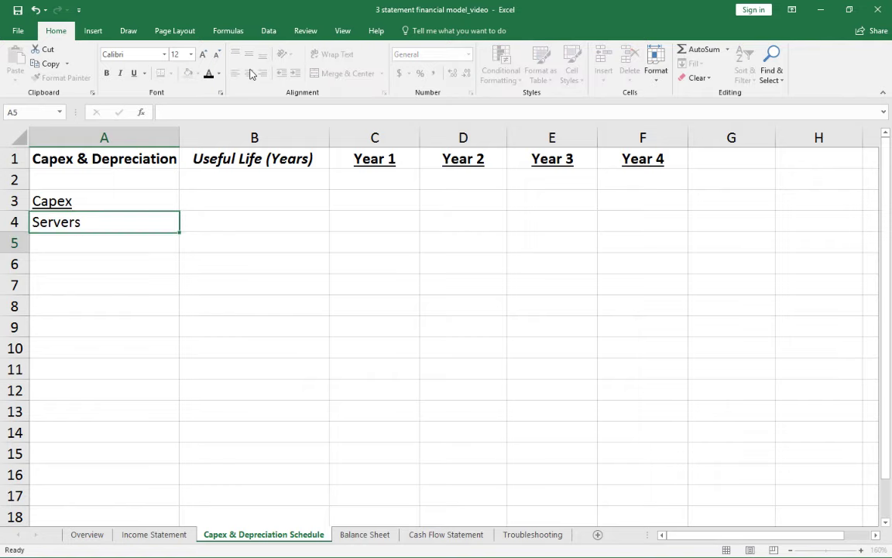
key("Return")
type("Customer")
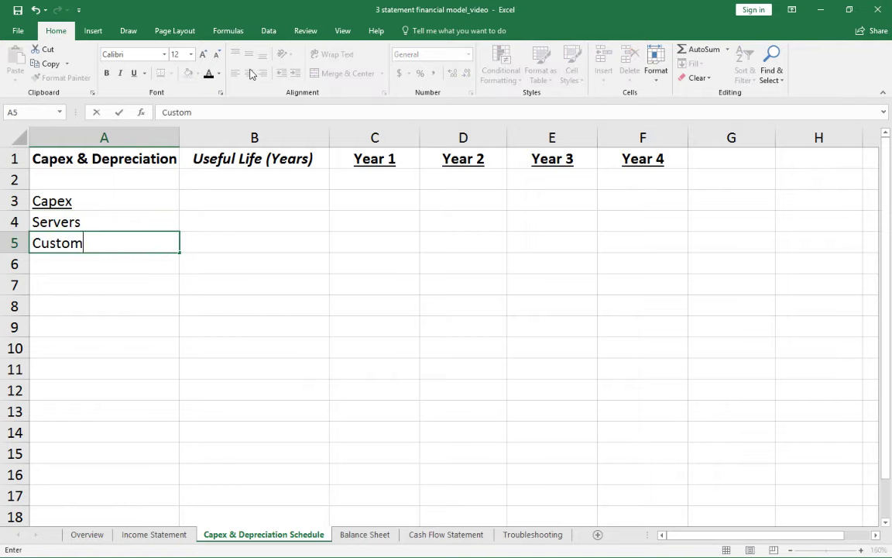
key("BackSpace")
type("Softw")
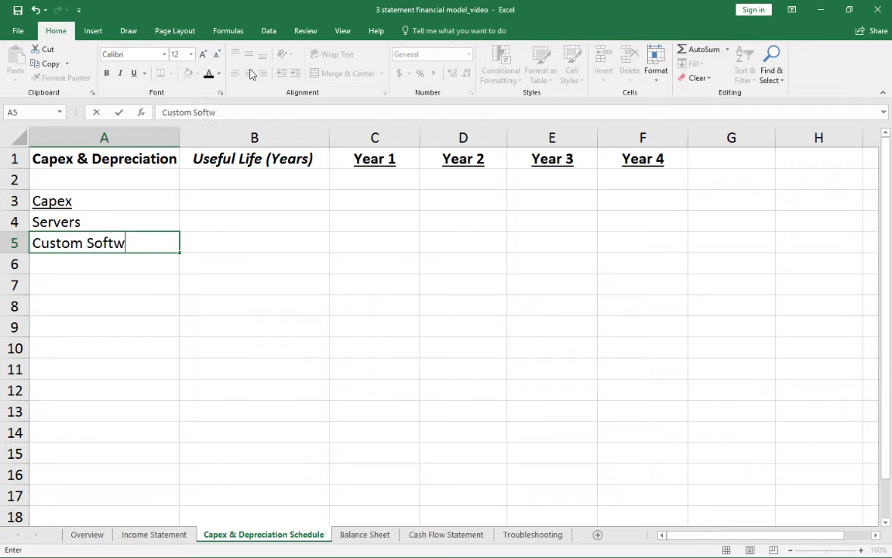
type("are")
key("Return")
type("Forklift")
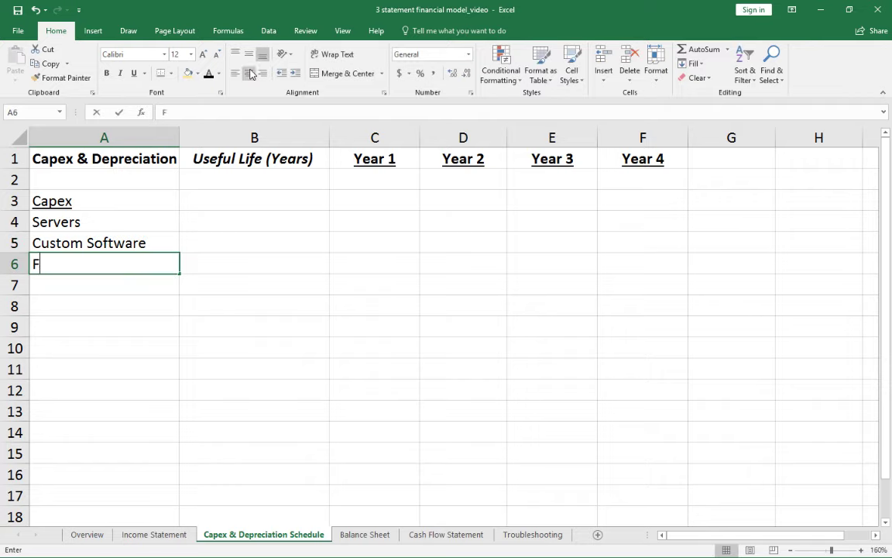
key("Return")
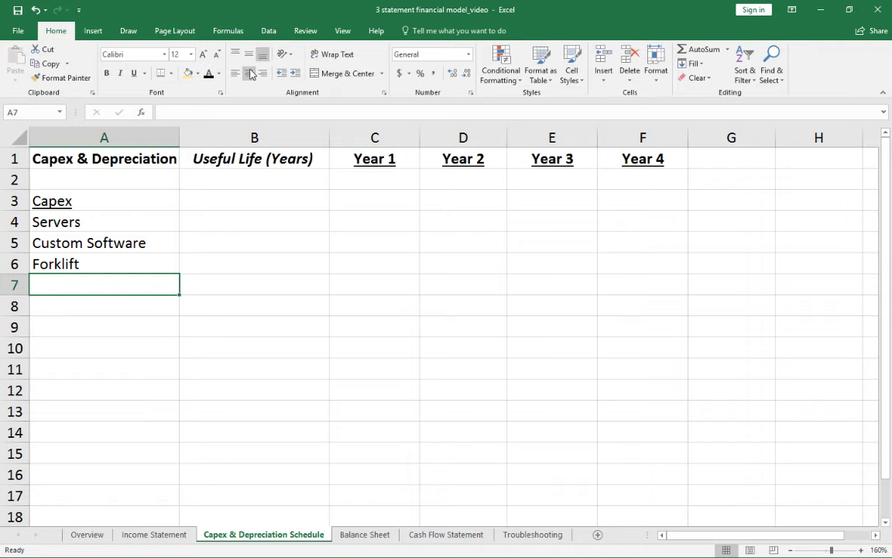
Step: Add the label "Total Capex" in A7 and bold the entire row 7
type("Total Capex")
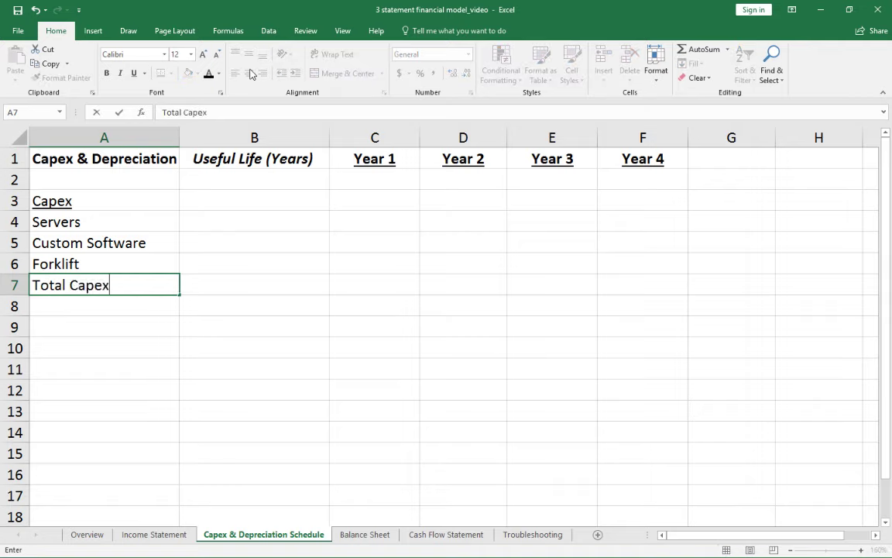
key("Return")
key("Up")
key("shift+space")
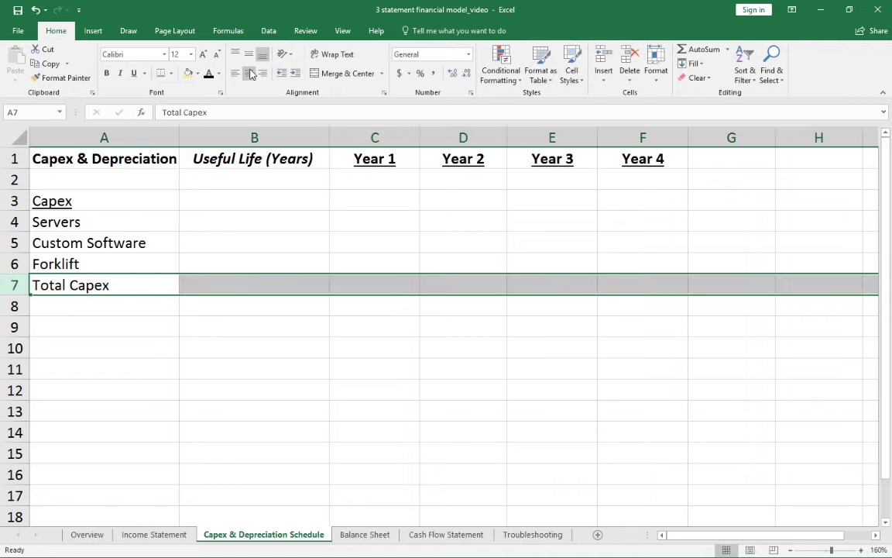
key("ctrl+b")
Step: Add a bottom border under the Forklift row for Years 1 to 4, cells C6:F6
key("Up")
key("Right")
key("Right")
key("shift+Right")
key("shift+Right")
key("shift+Right")
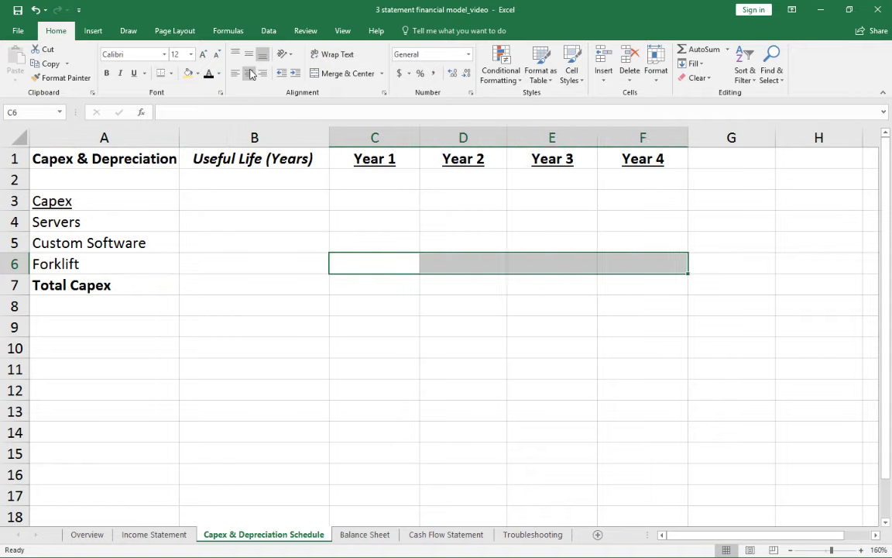
key("alt")
key("h")
key("b")
key("o")
Step: Set the font color of the input cells beside Servers, Custom Software and Forklift to blue
key("Down")
key("Left")
key("Up")
key("Up")
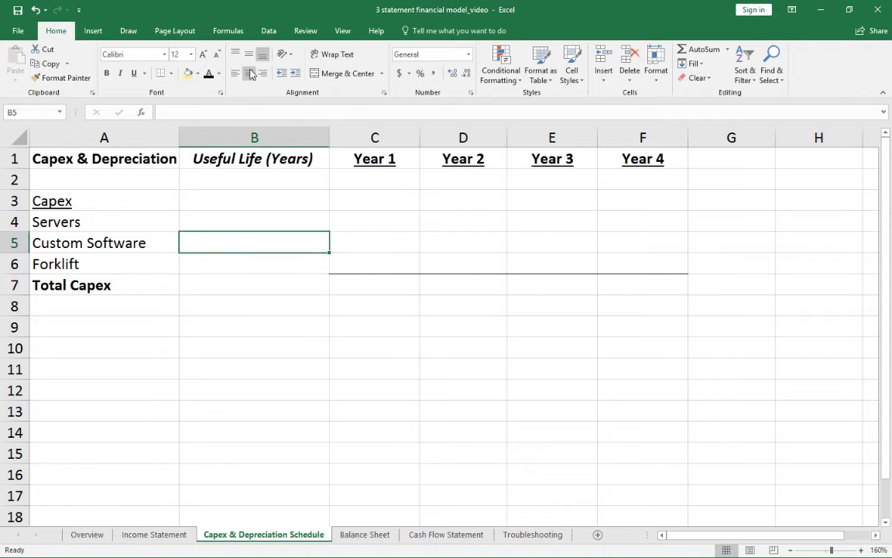
key("Up")
key("Right")
key("Left")
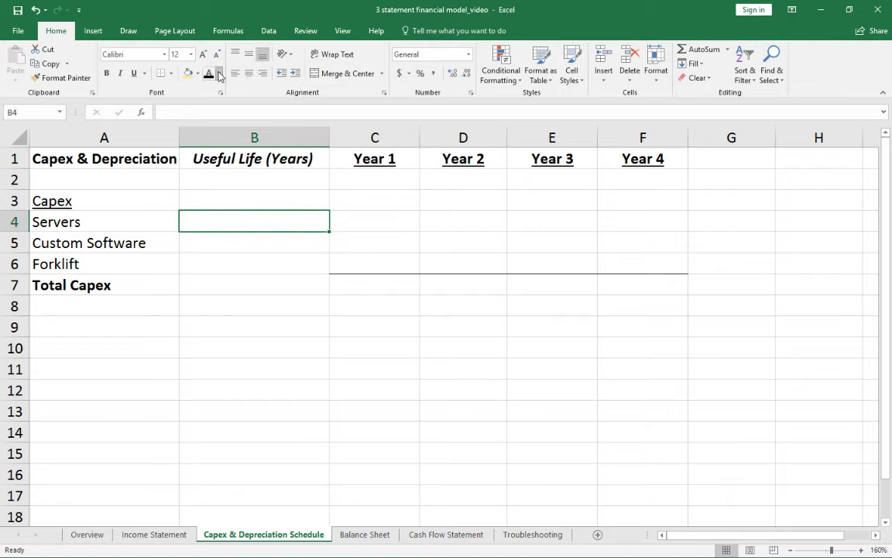
left_click(219, 74)
left_click(210, 211)
key("Up")
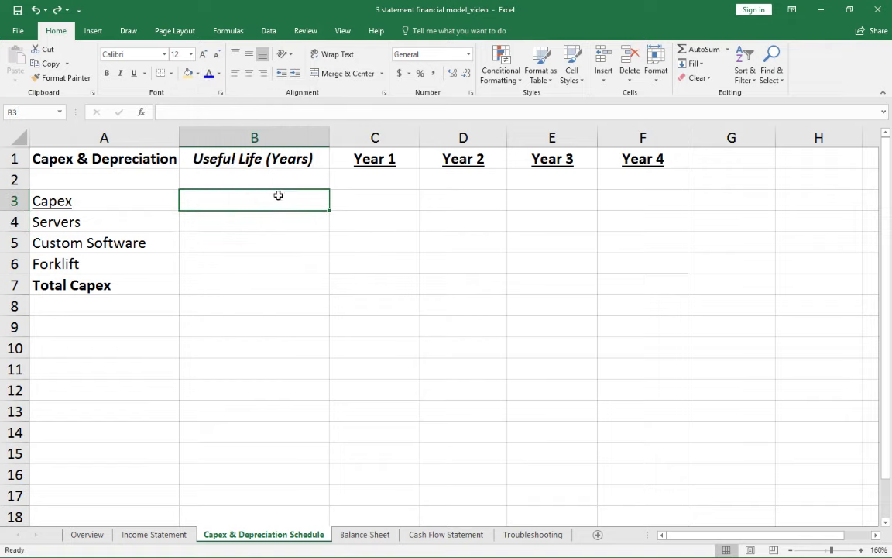
Step: Enter the useful lives in B4:B6: 5 for Servers, 3 for Custom Software and 6 for Forklift
key("Down")
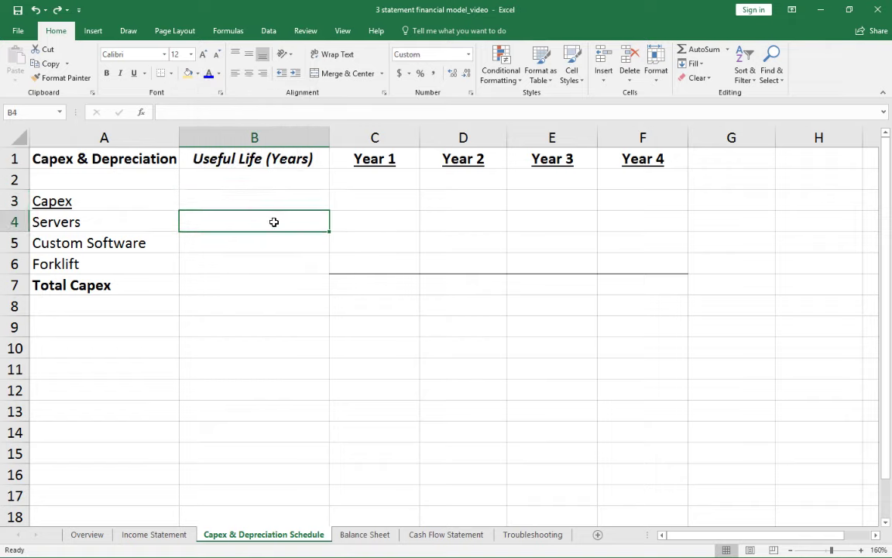
type("5")
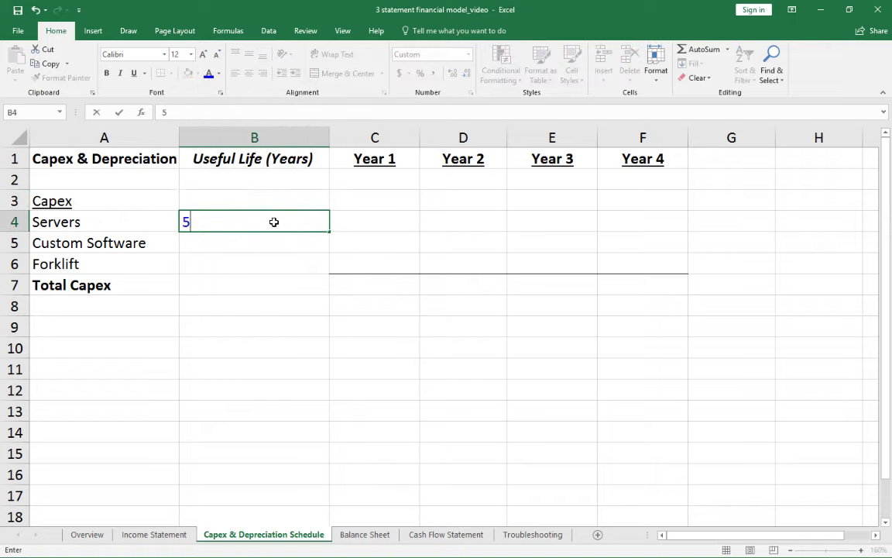
key("Return")
type("3")
key("Return")
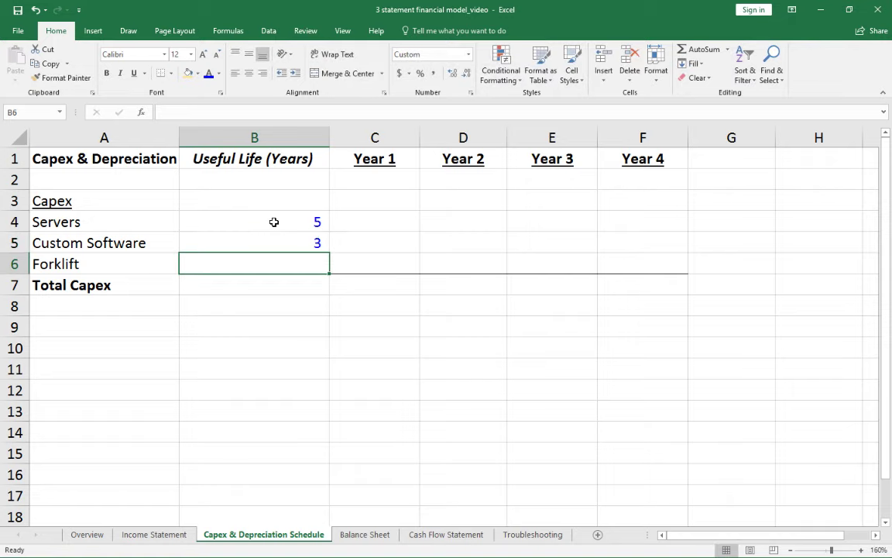
type("6")
key("Return")
Step: Format the Year 1 to Year 4 capex amount cells C4:F6 as dollars without decimals
key("Up")
key("Up")
key("Up")
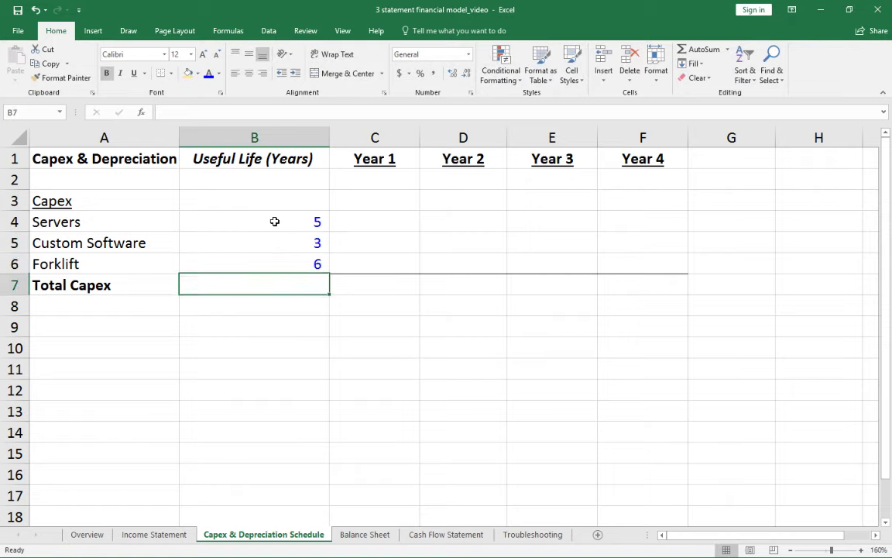
left_click(369, 220)
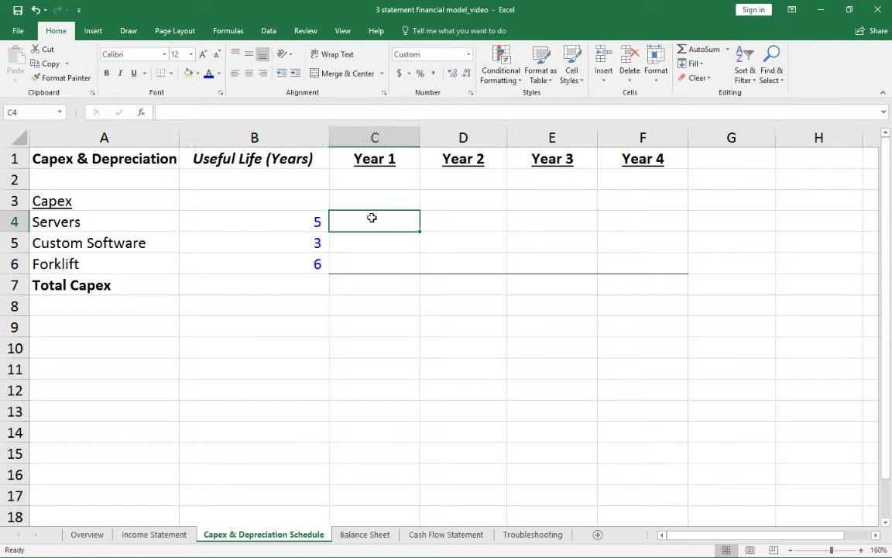
left_click_drag(387, 218, 635, 257)
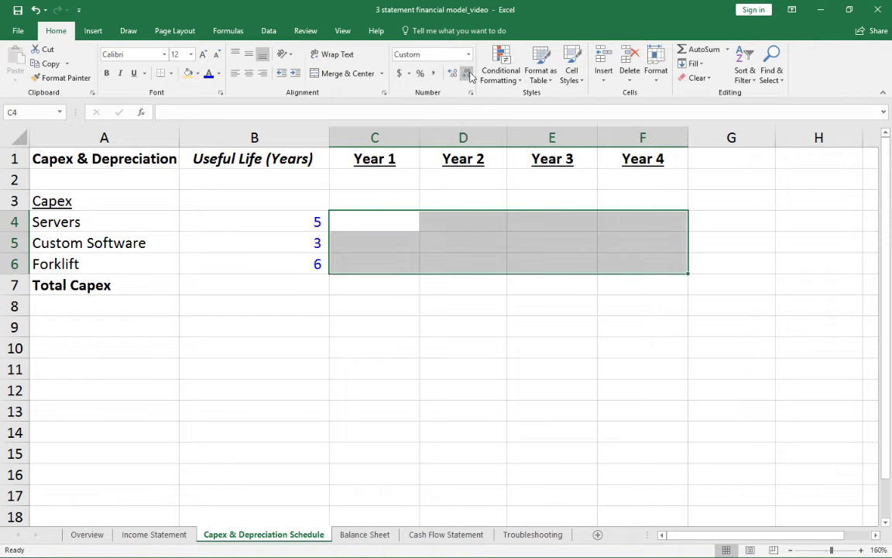
Step: Enter the Year 1 capex amounts: 75000 for Servers in C4 and 50000 for Custom Software in C5
left_click(380, 218)
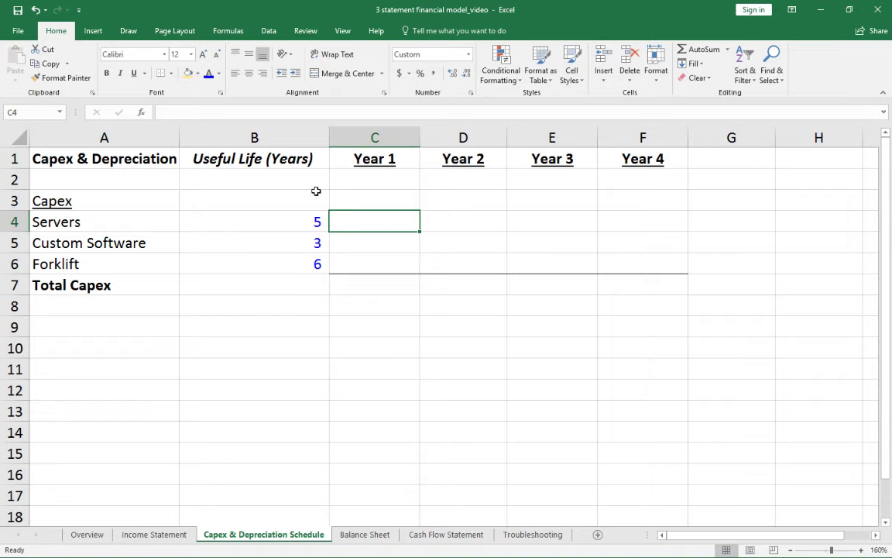
type("75000")
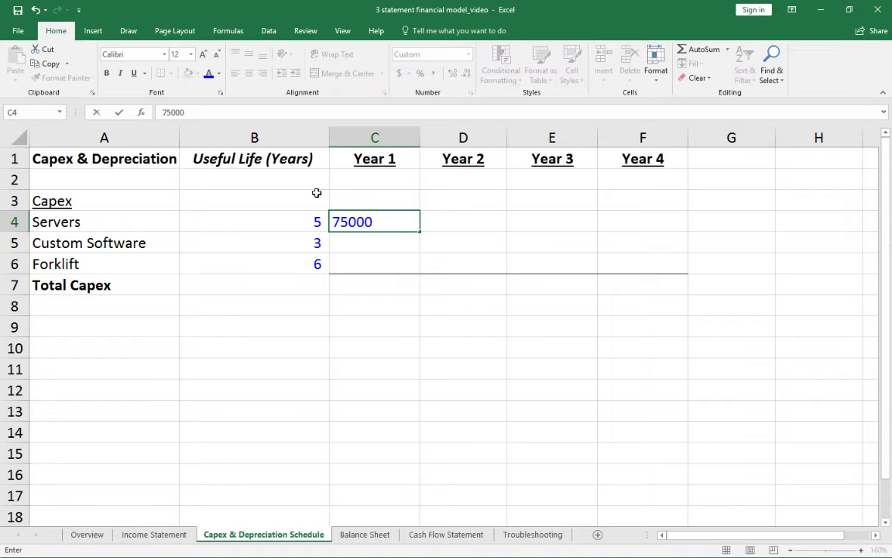
key("Return")
type("50000")
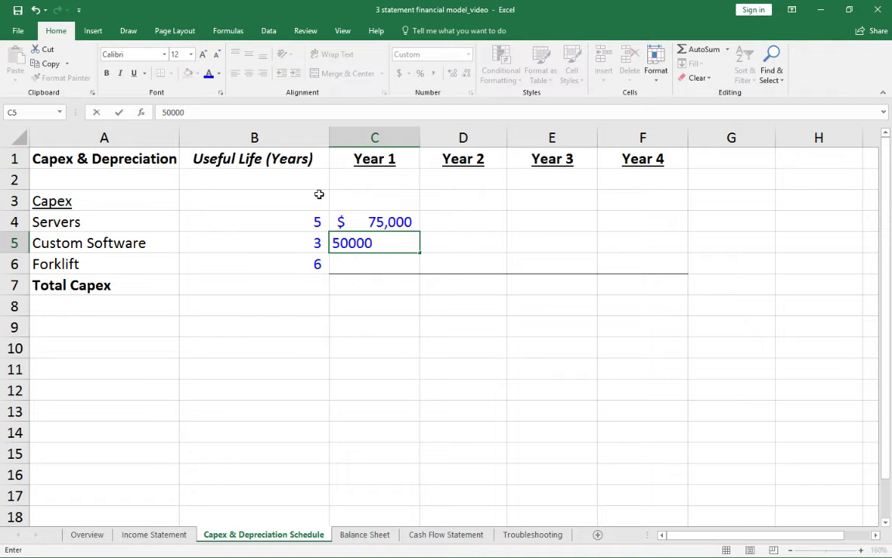
key("Return")
Step: Enter Custom Software capex of 100000 for Year 2 in D5 and 100000 for Year 3 in E5
key("Up")
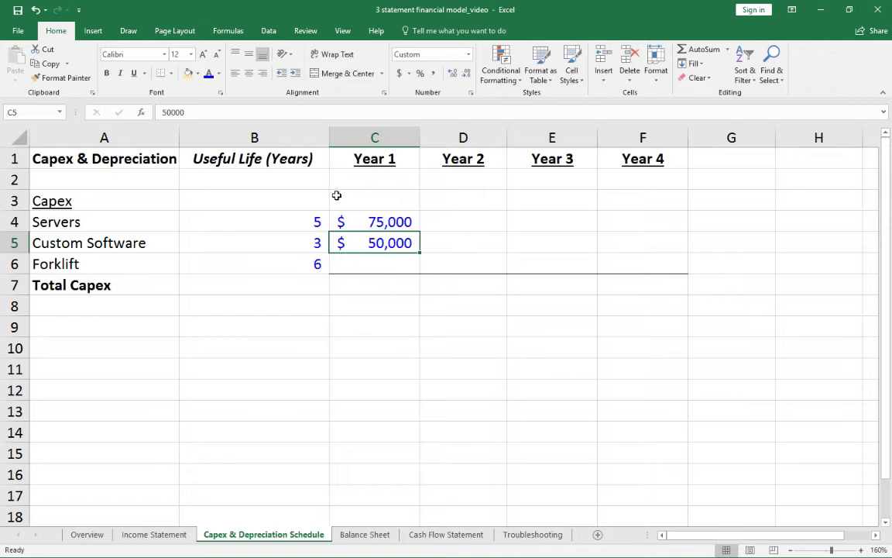
key("Right")
type("1")
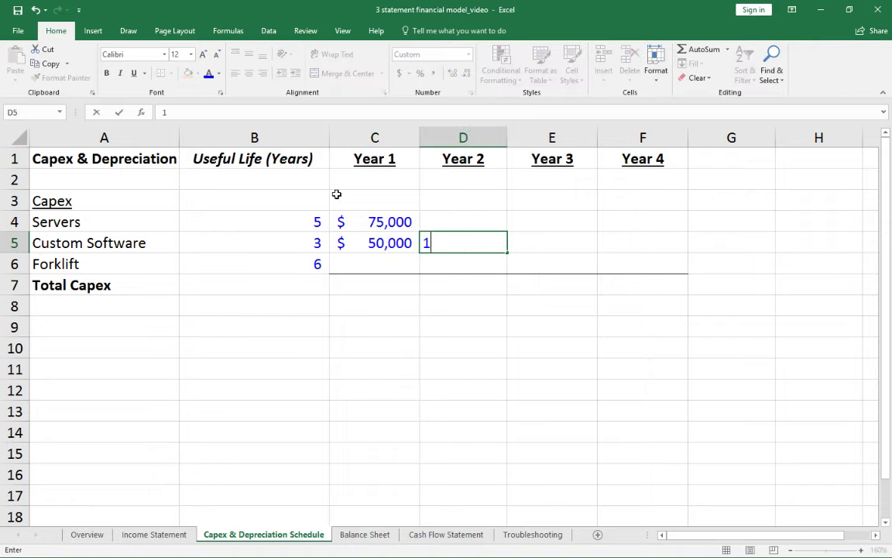
type("00000")
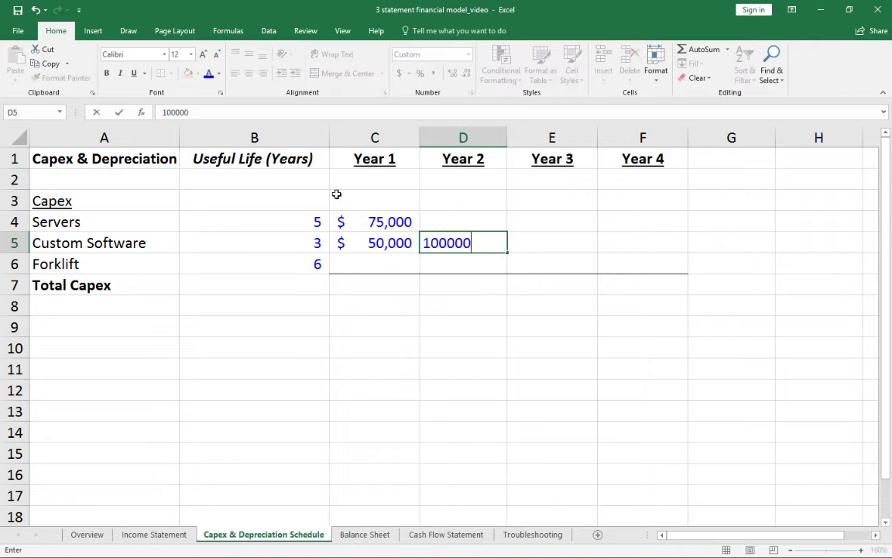
key("Return")
key("Up")
key("Right")
type("100000")
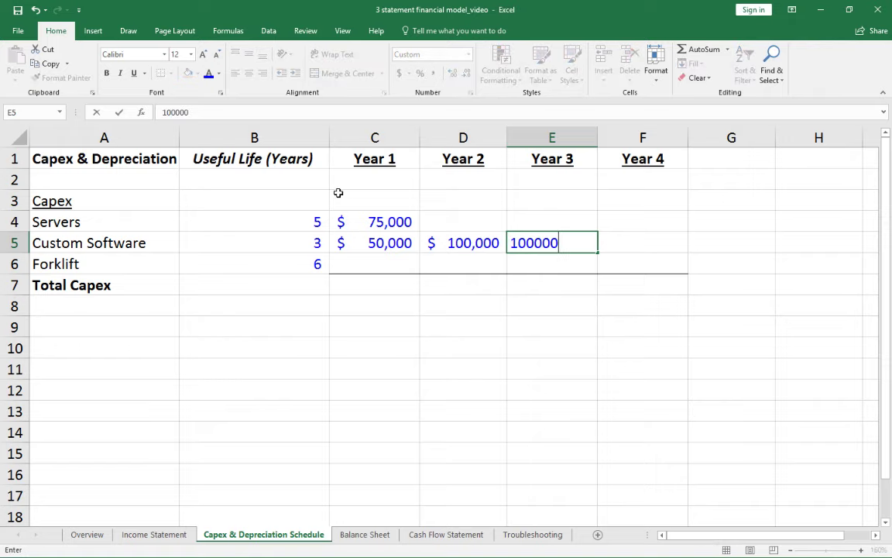
key("Return")
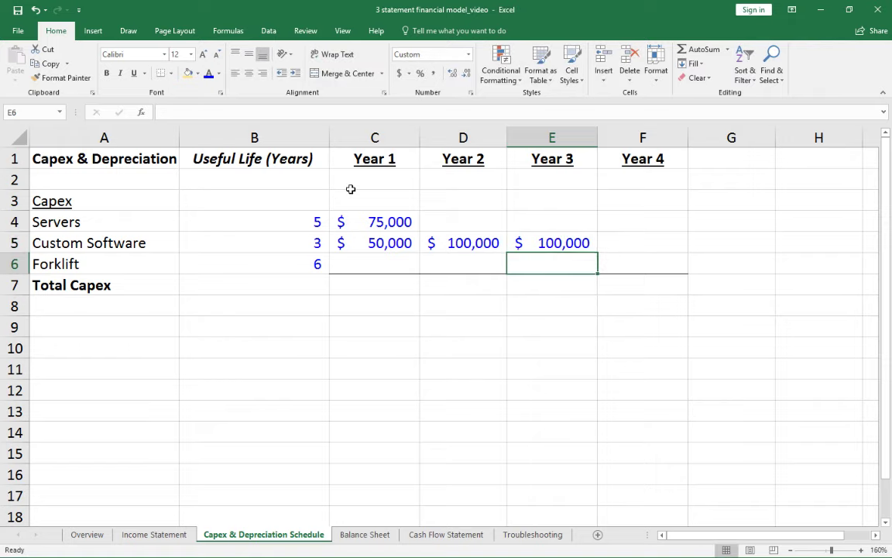
Step: Enter the Year 3 Forklift capex of 30000 in E6
type("300000")
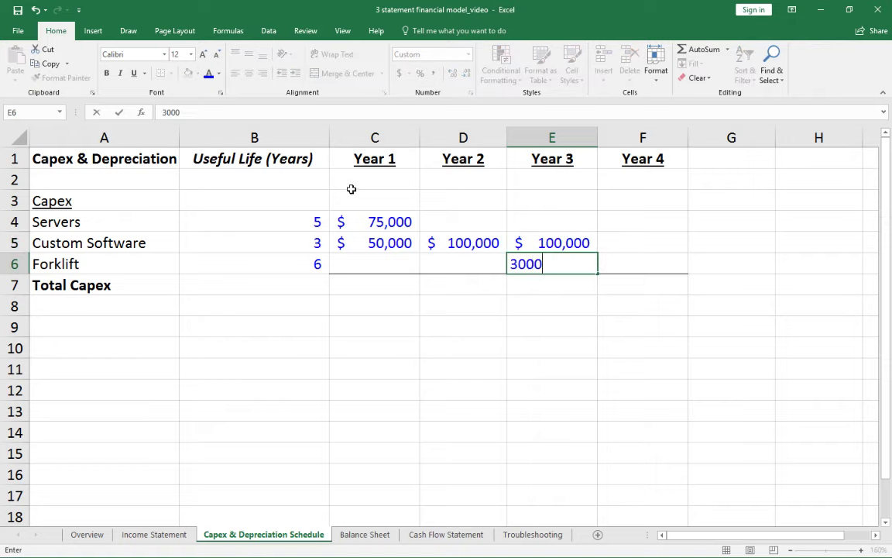
key("BackSpace")
key("ctrl+Return")
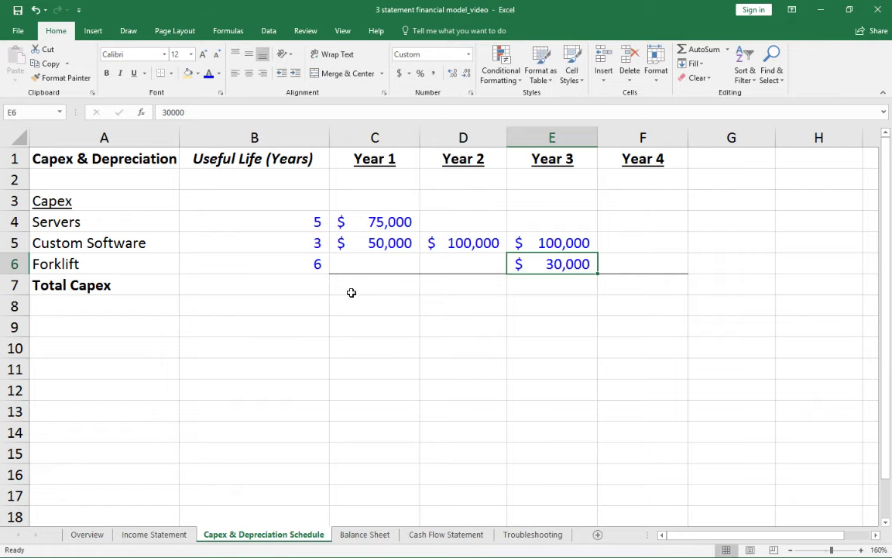
Step: Calculate the Year 1 Total Capex in C7 with =SUM(C4:C6)
left_click(353, 282)
type("=sum(")
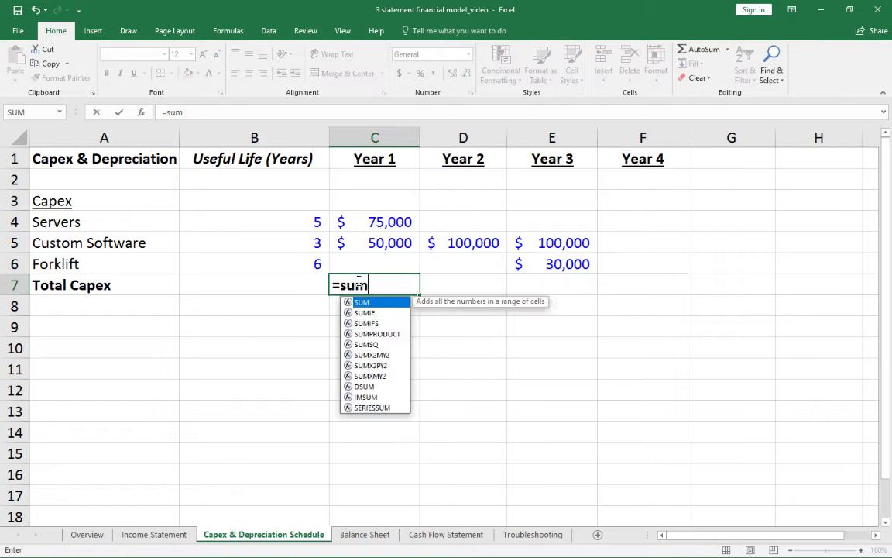
key("Up")
key("shift+Up")
key("shift+Up")
key("ctrl+Return")
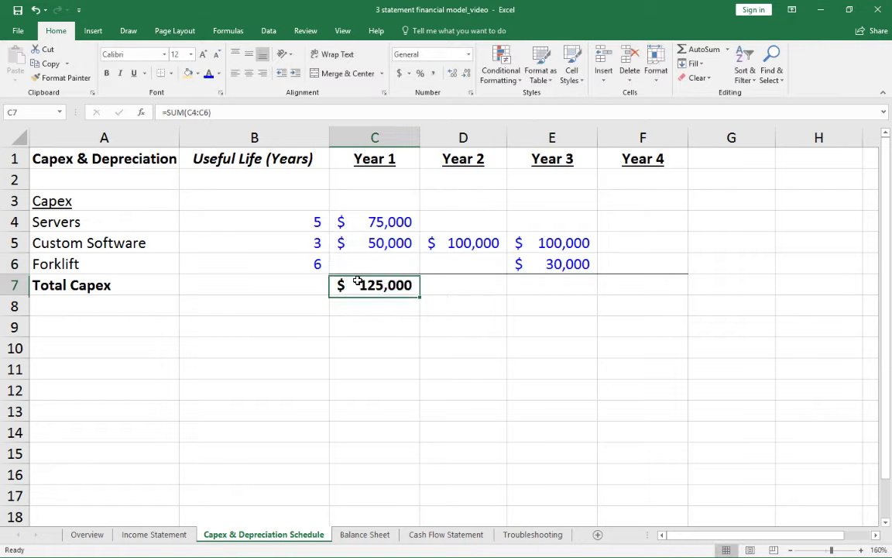
Step: Copy the Total Capex formula from C7 across Year 2 to Year 4 in D7:F7
key("ctrl+c")
key("Right")
key("ctrl+v")
key("Right")
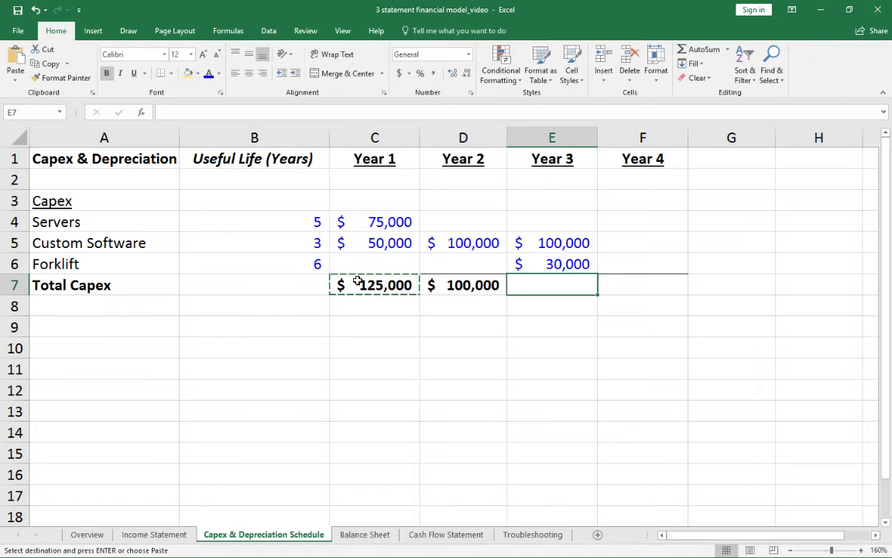
key("ctrl+v")
key("Right")
key("ctrl+v")
key("Escape")
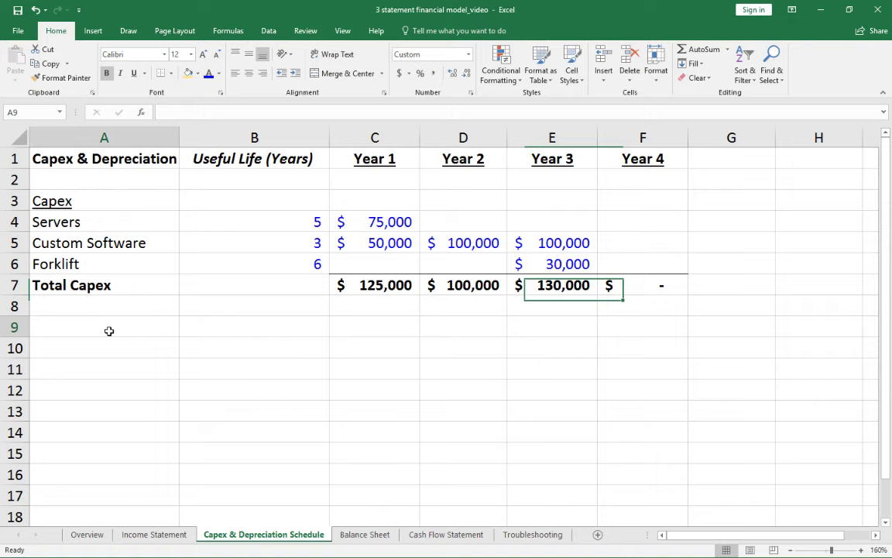
Step: Add an underlined "Depreciation" heading in A9
left_click(112, 331)
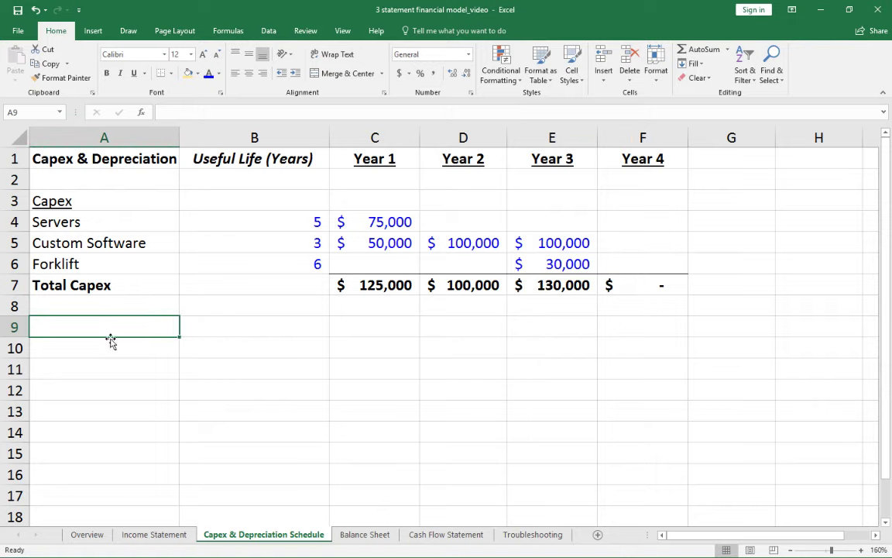
type("Depre")
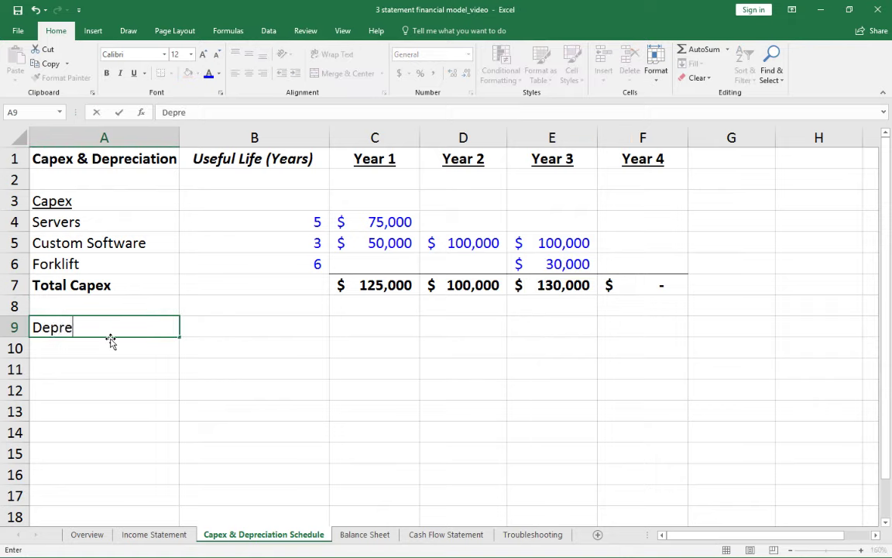
type("ciation")
key("Return")
key("Up")
key("ctrl+u")
Step: Copy the asset labels Servers, Custom Software and Forklift from A4:A6 to A10:A12 beneath the Depreciation heading
key("Down")
key("Up")
key("Up")
key("Up")
key("Up")
key("Up")
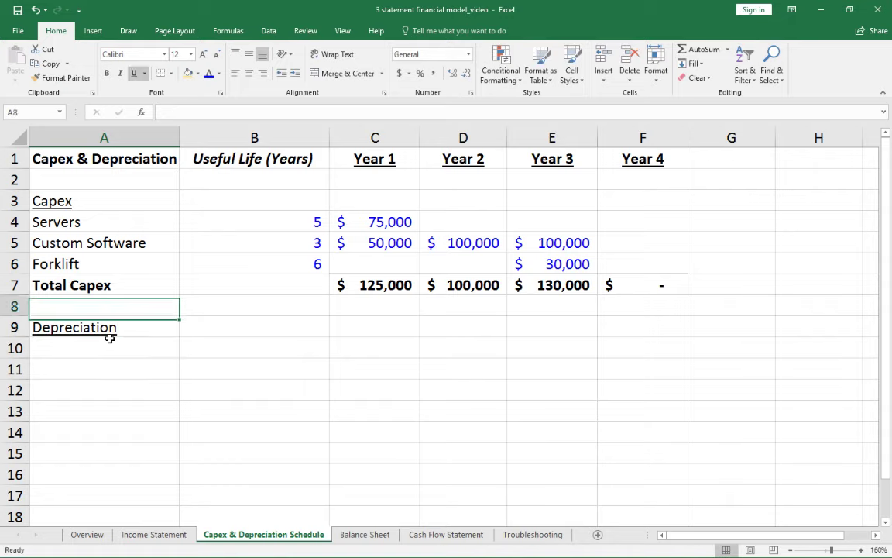
key("Up")
key("shift+Down")
key("shift+Down")
key("ctrl+c")
key("Down")
key("Down")
key("Down")
key("Down")
key("Down")
key("Down")
key("ctrl+v")
Step: Add the label "Total D&A" in A13 and make the whole of row 13 bold
key("Down")
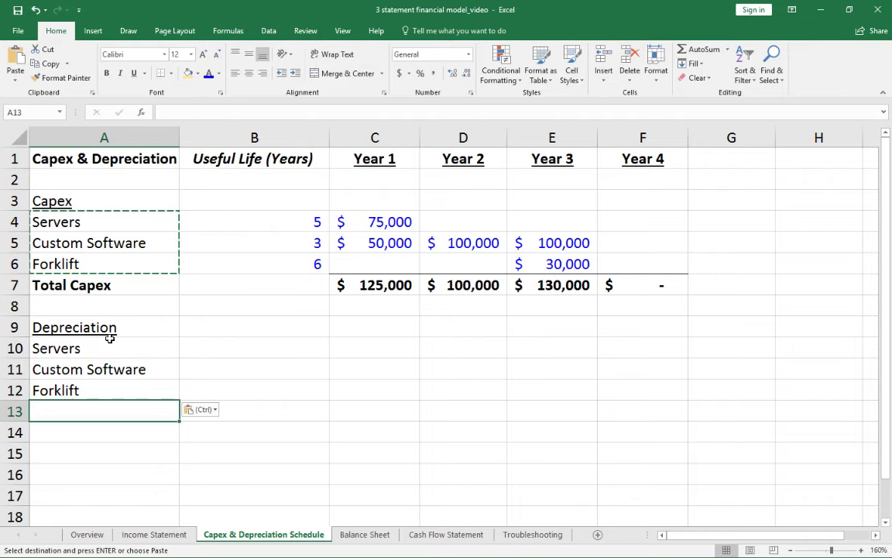
type("Total D&A")
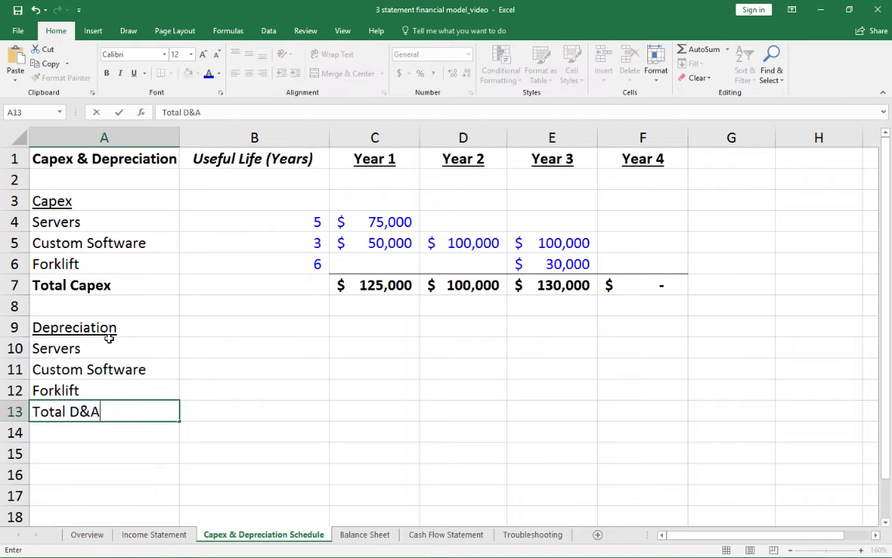
key("Return")
key("Up")
key("shift+space")
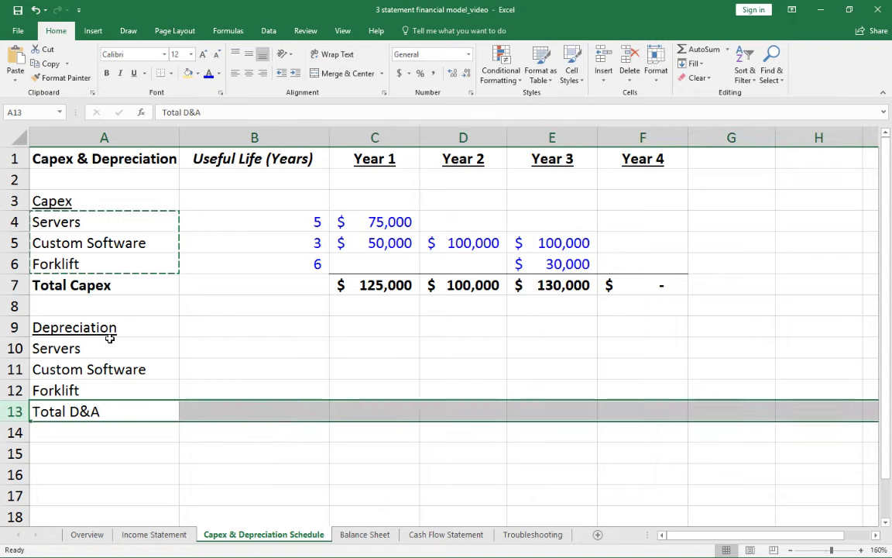
key("ctrl+u")
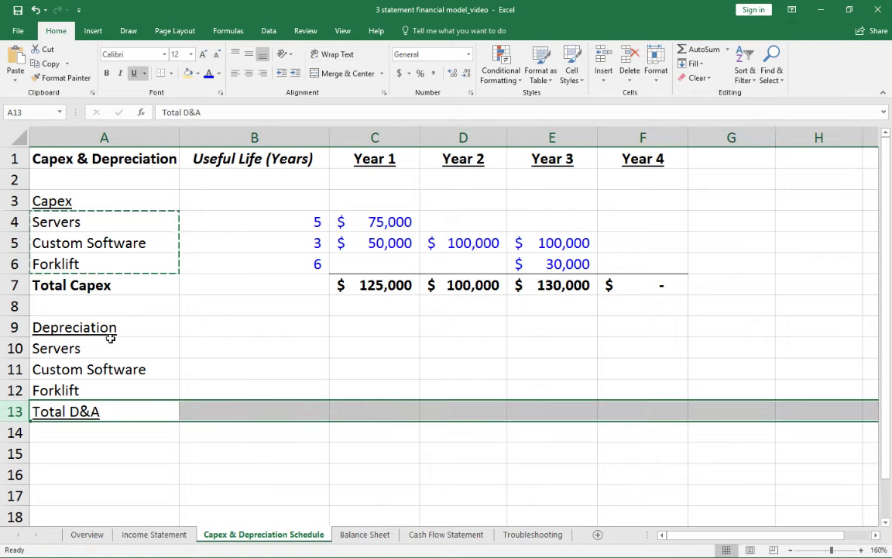
key("ctrl+u")
key("ctrl+b")
key("Right")
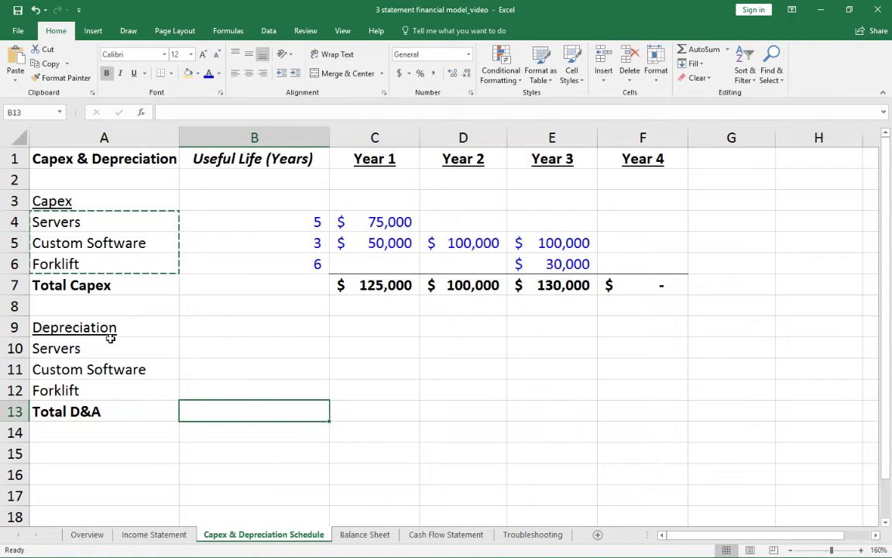
Step: Add a bottom border to the Forklift depreciation cells C12:F12
key("Escape")
key("Up")
key("Right")
key("Up")
key("Up")
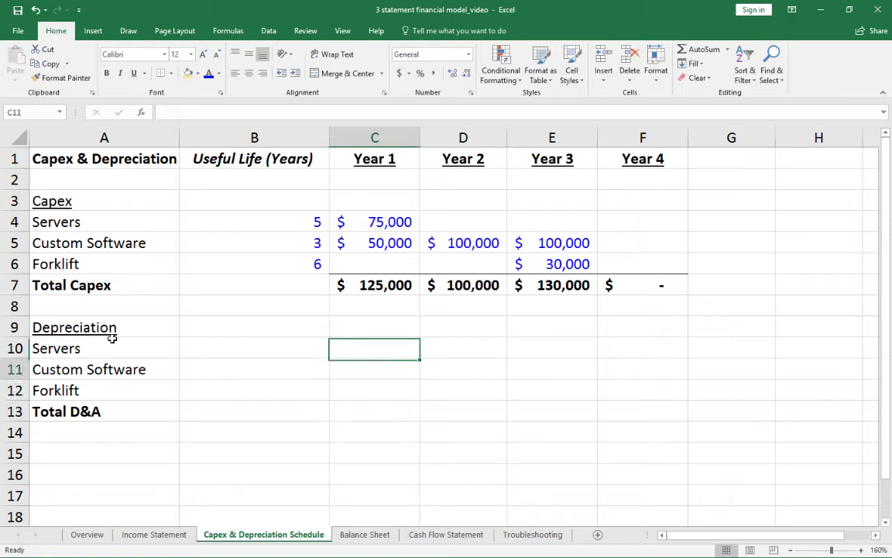
key("Down")
key("Down")
key("shift+Right")
key("shift+Right")
key("shift+Right")
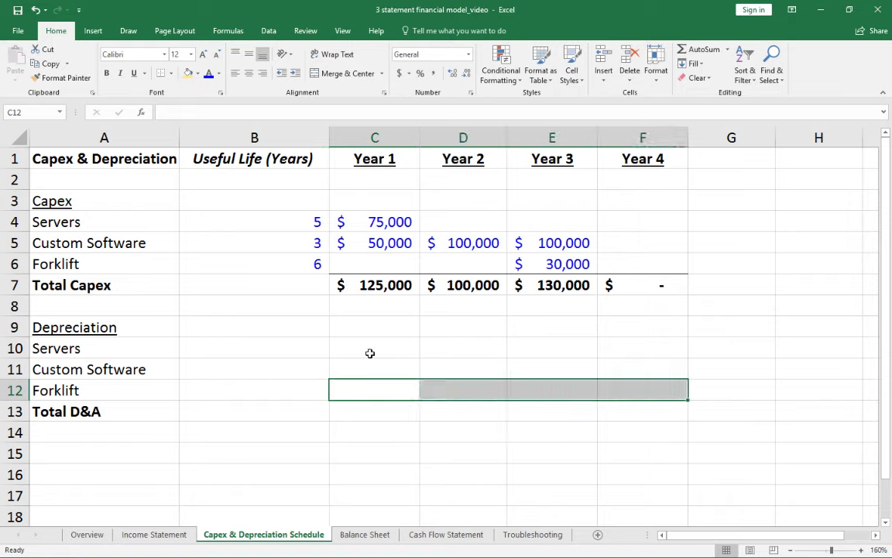
Step: Calculate Year 1 Servers depreciation in C10 with absolute references as =$C$4/$B$4
left_click(344, 350)
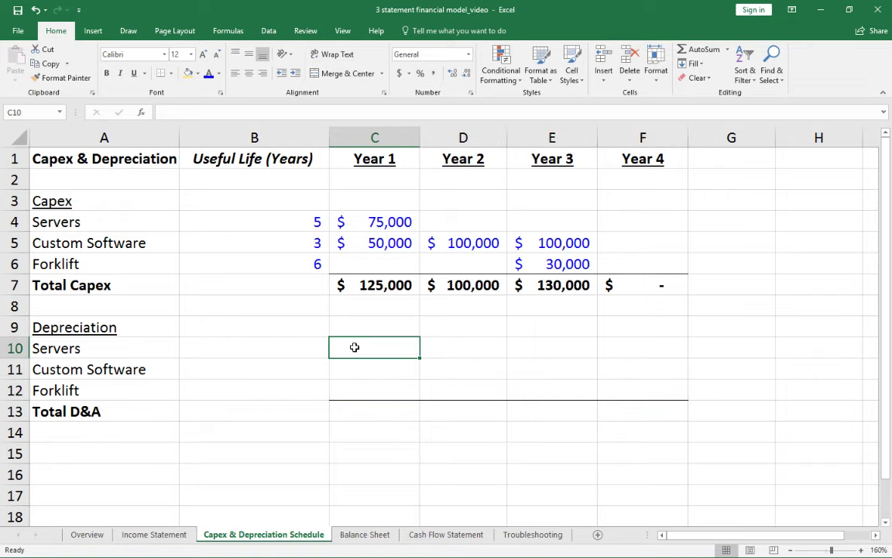
key("Left")
key("Left")
key("Right")
key("Right")
type("=")
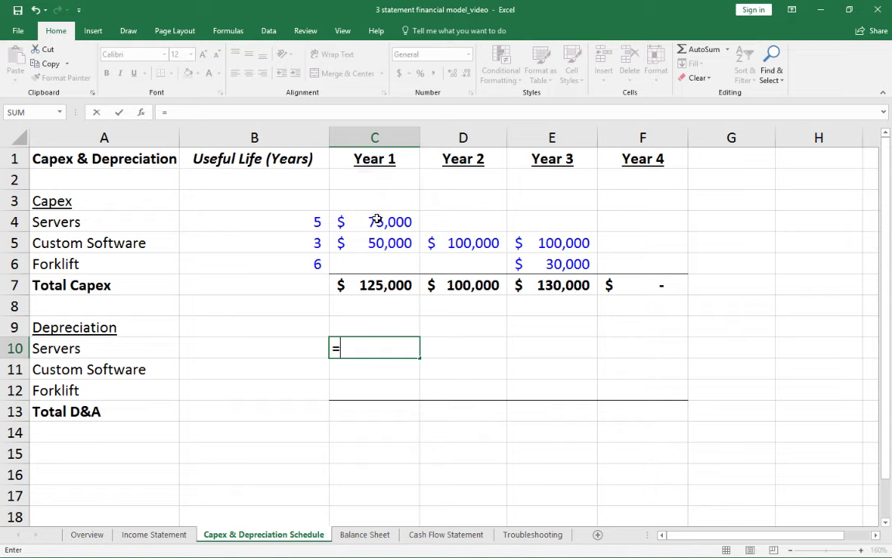
left_click(375, 221)
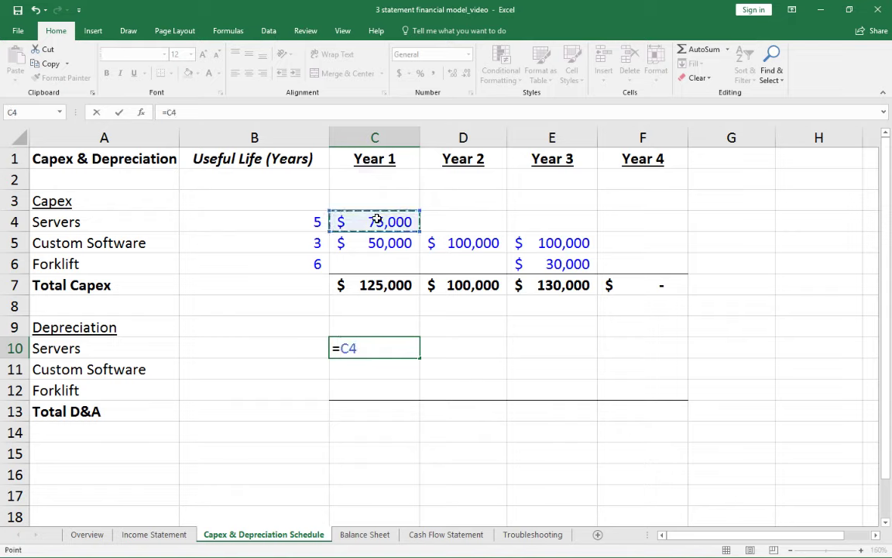
key("F4")
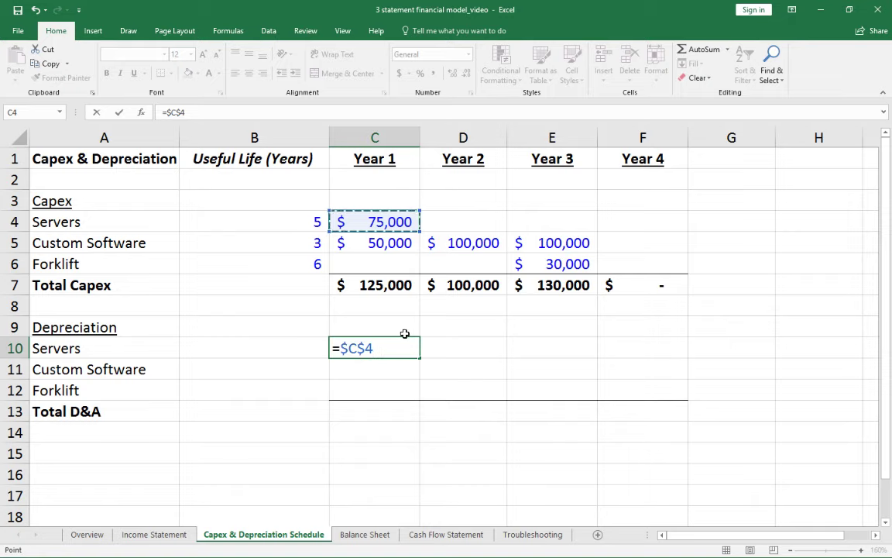
type("/")
left_click(297, 225)
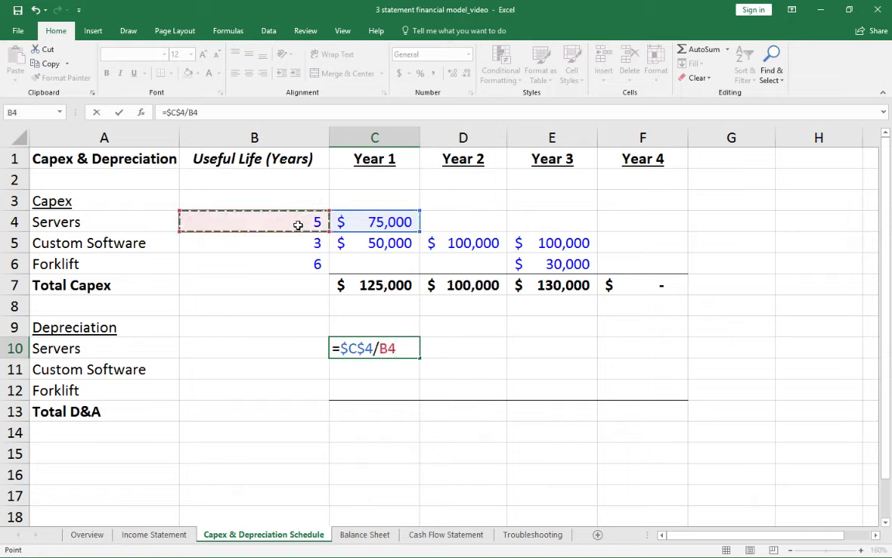
key("F4")
key("Return")
key("Up")
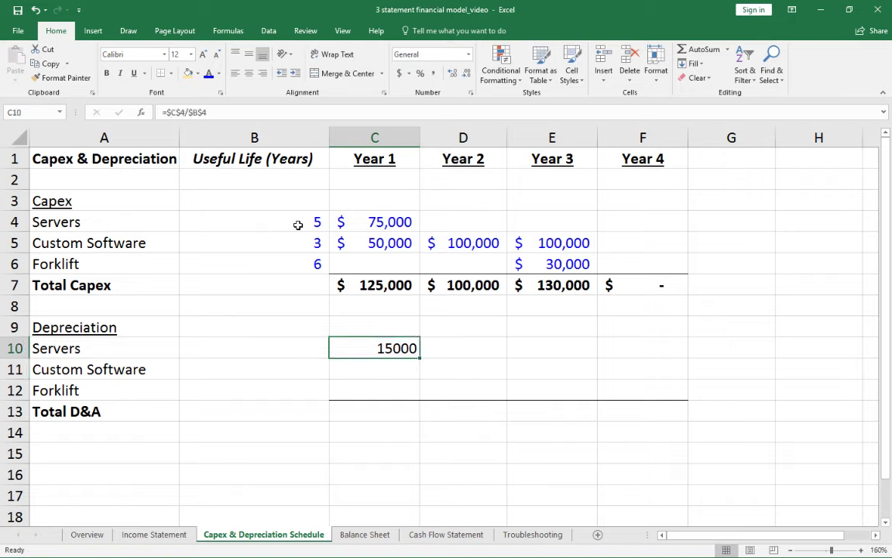
Step: Copy the Servers depreciation formula from C10 to Year 2 through Year 4 in D10:F10
key("ctrl+c")
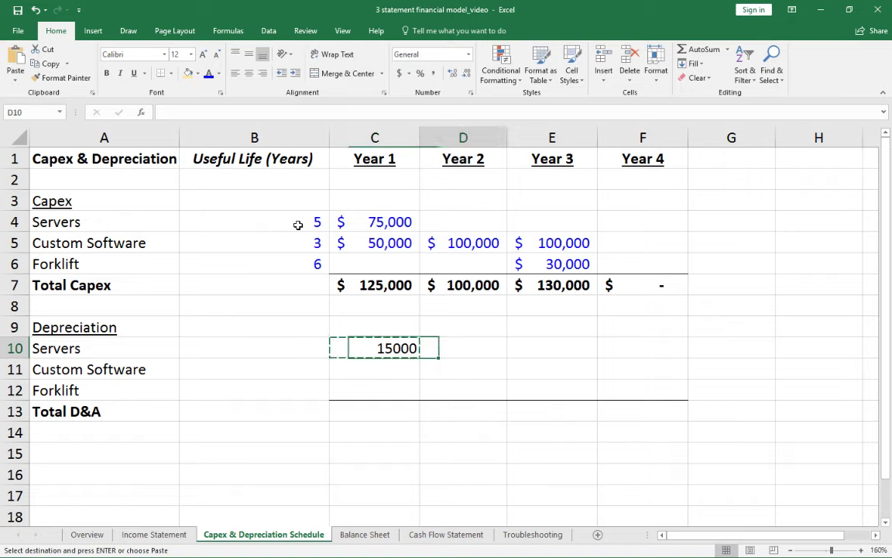
key("Right")
key("ctrl+v")
key("Right")
key("ctrl+v")
key("Right")
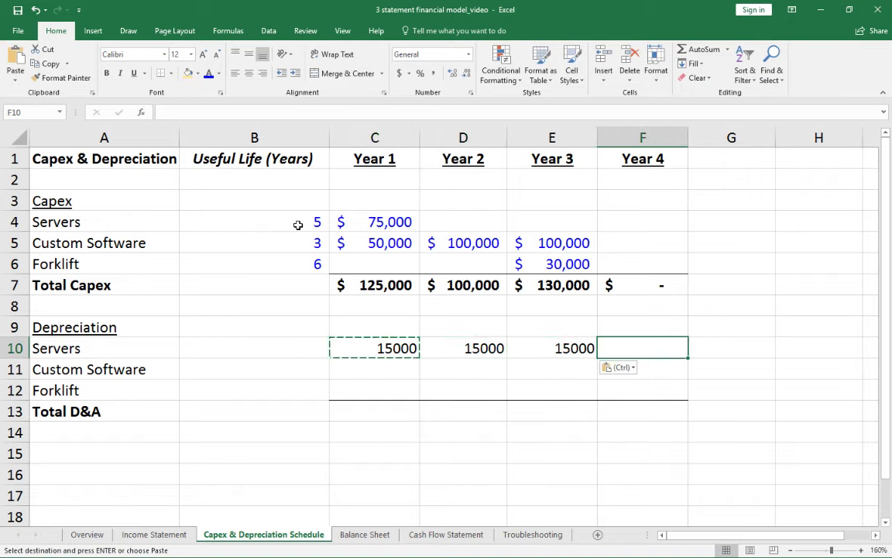
key("ctrl+v")
Step: Format the Servers depreciation amounts in C10:F10 as dollars without decimals
key("shift+Left")
key("shift+Left")
key("shift+Left")
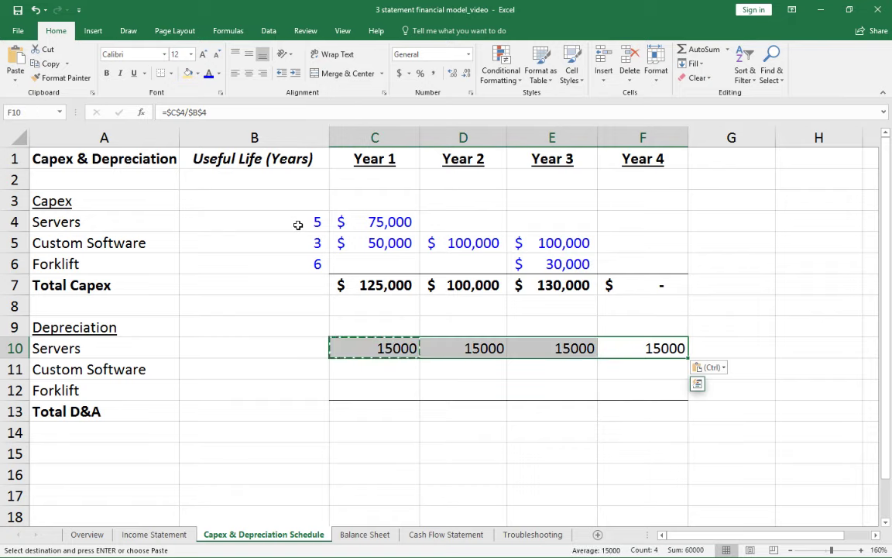
left_click(399, 72)
left_click(466, 73)
left_click(466, 73)
left_click(363, 354)
key("Escape")
key("Up")
left_click(368, 223)
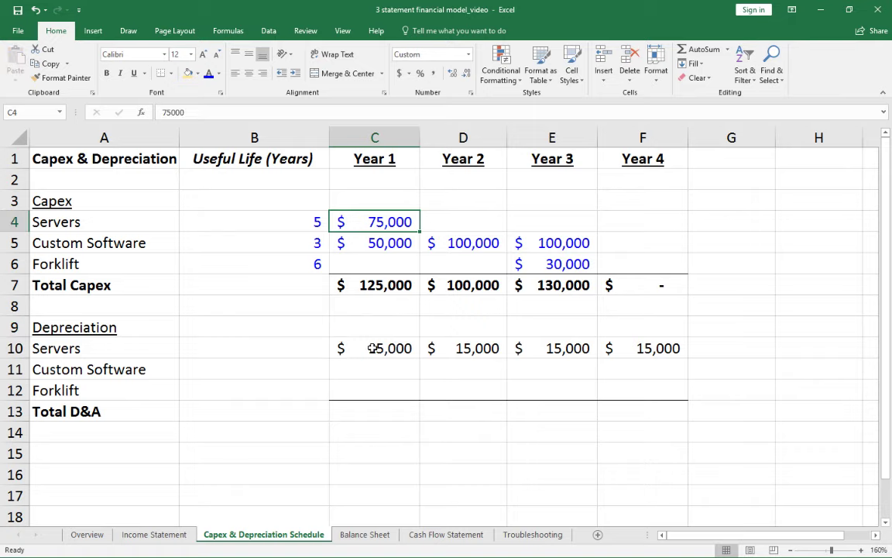
left_click_drag(380, 349, 684, 348)
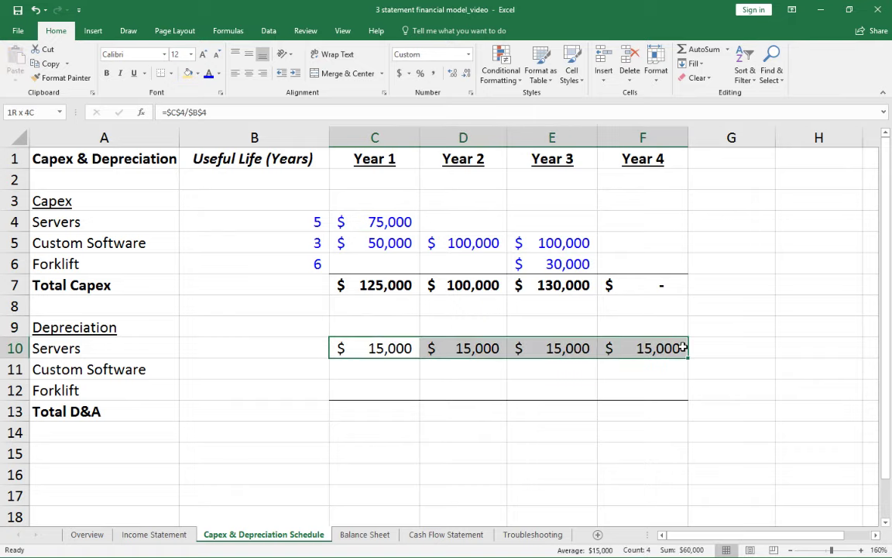
Step: Calculate Year 1 Custom Software depreciation in C11 with absolute references as =$C$5/$B$5
left_click(360, 370)
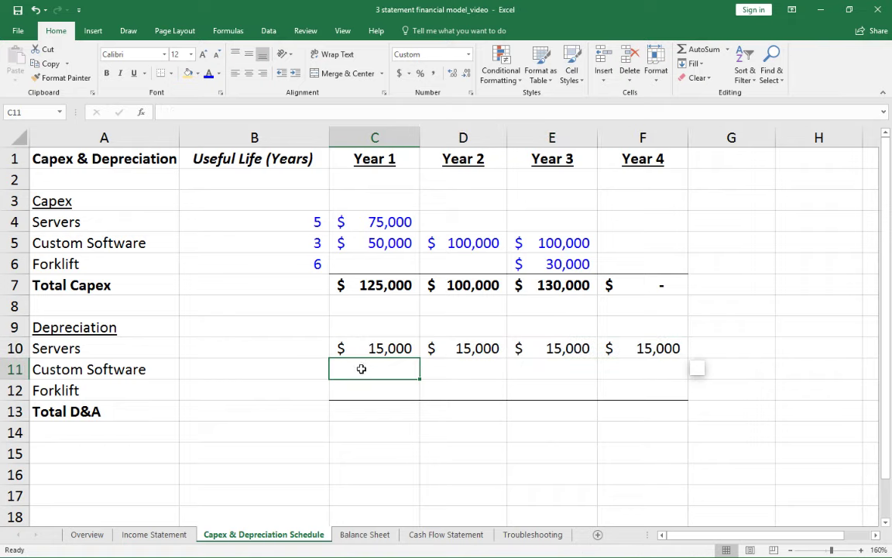
type("=")
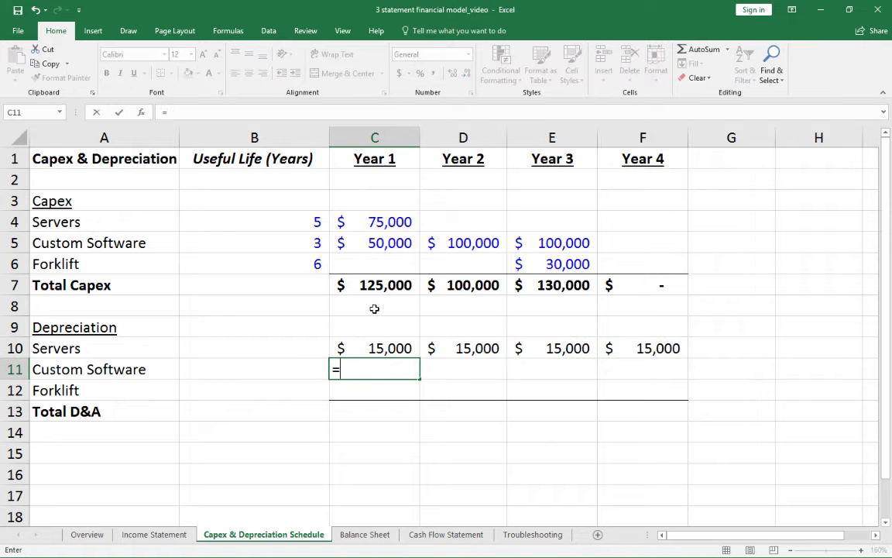
left_click(378, 242)
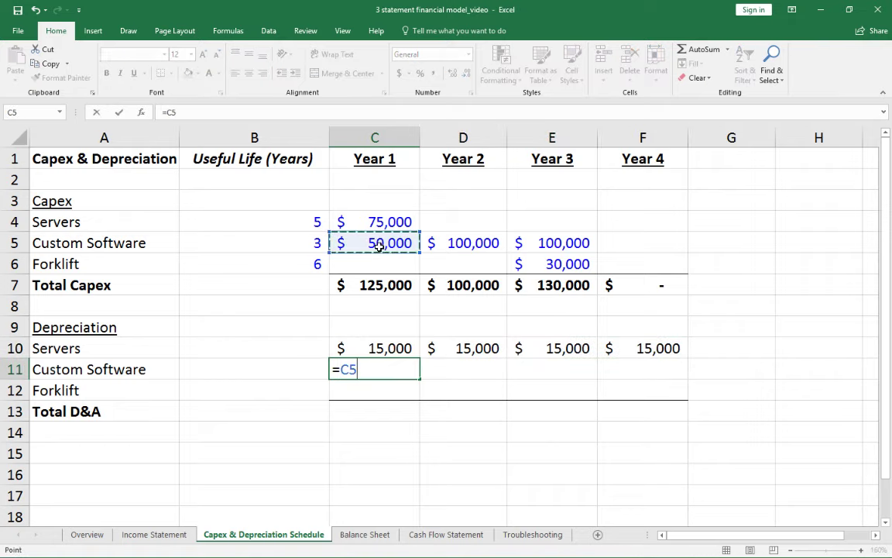
key("F4")
type("/")
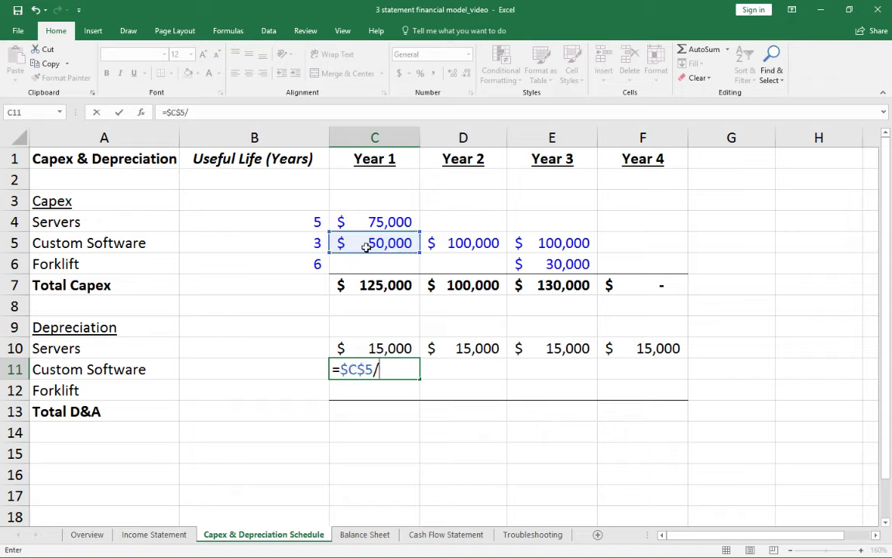
key("F4")
key("Return")
Step: Apply the number format of C10 to the whole depreciation block C10:F13 with Format Painter
key("Up")
key("Up")
left_click(66, 78)
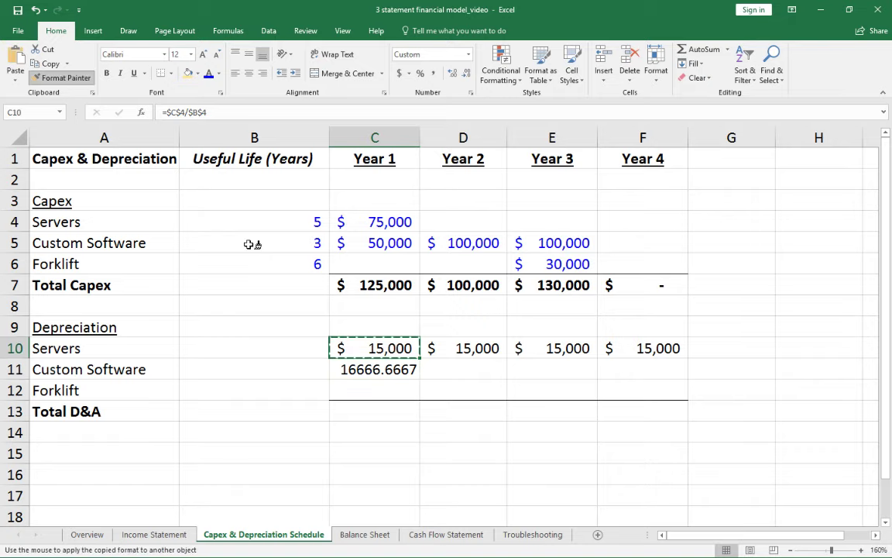
mouse_move(392, 349)
left_mouse_down()
mouse_move(653, 400)
mouse_move(655, 413)
left_mouse_up()
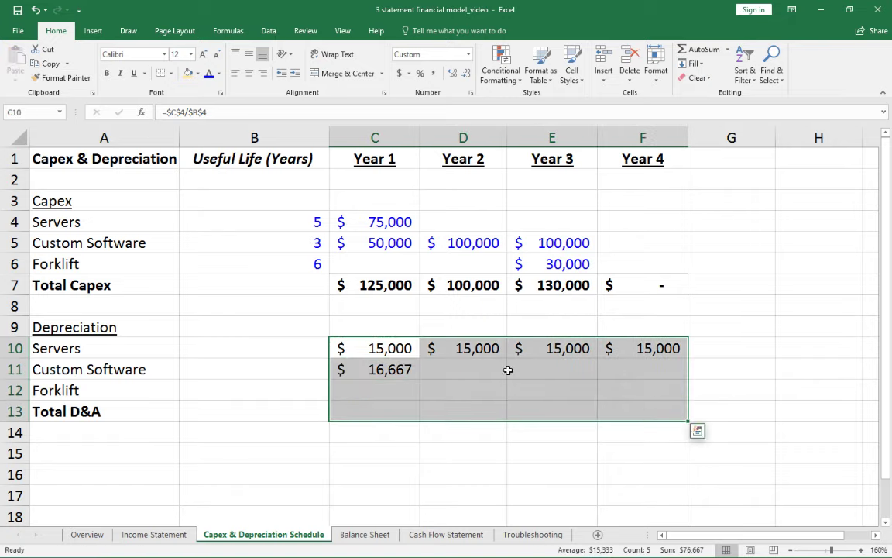
Step: Copy the Custom Software depreciation formula from C11 to Year 2 in D11
left_click(423, 368)
left_click(394, 368)
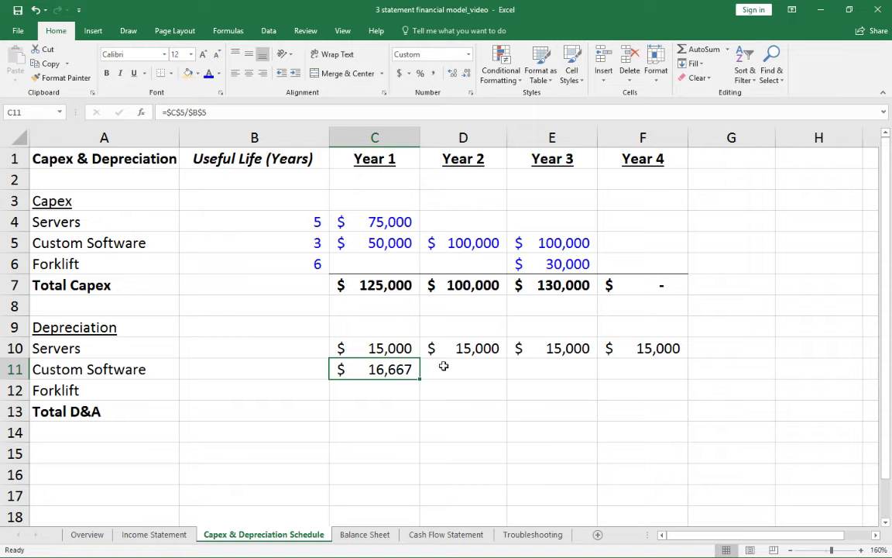
key("ctrl+c")
left_click(444, 366)
key("ctrl+v")
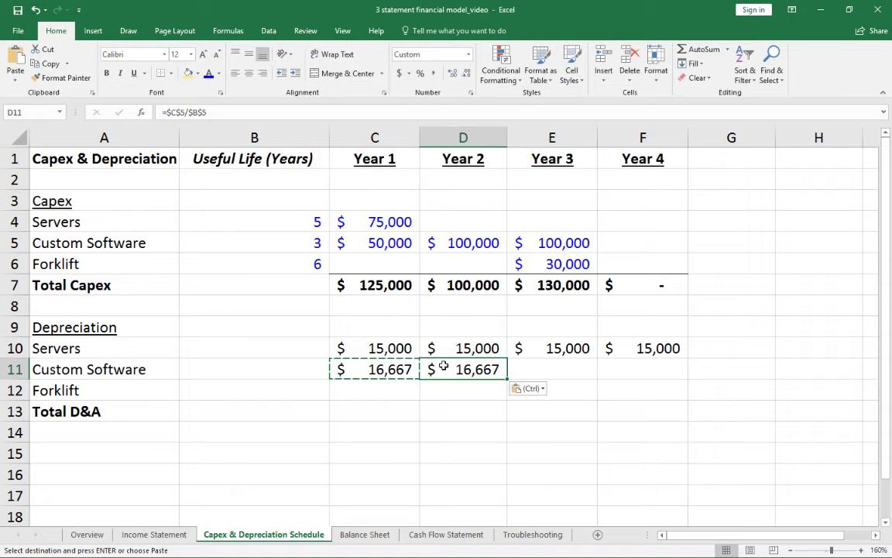
key("Escape")
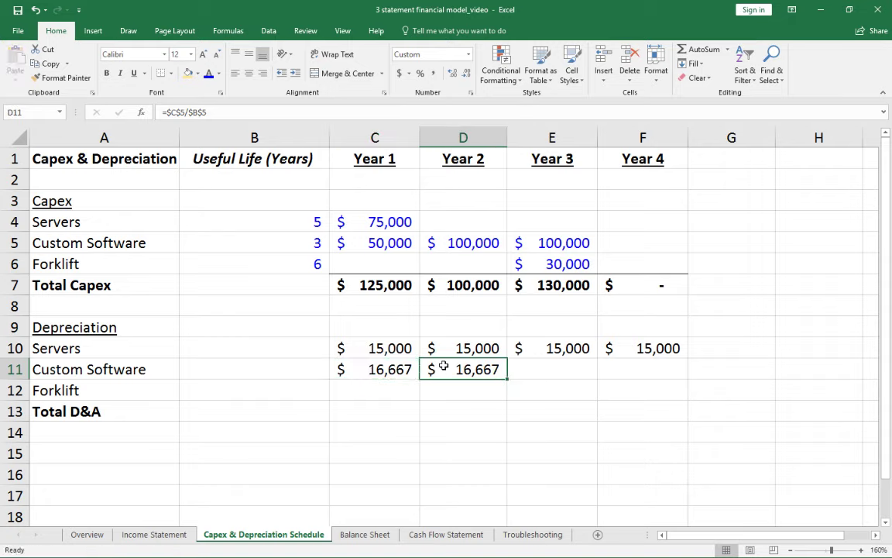
key("F2")
key("Escape")
key("F2")
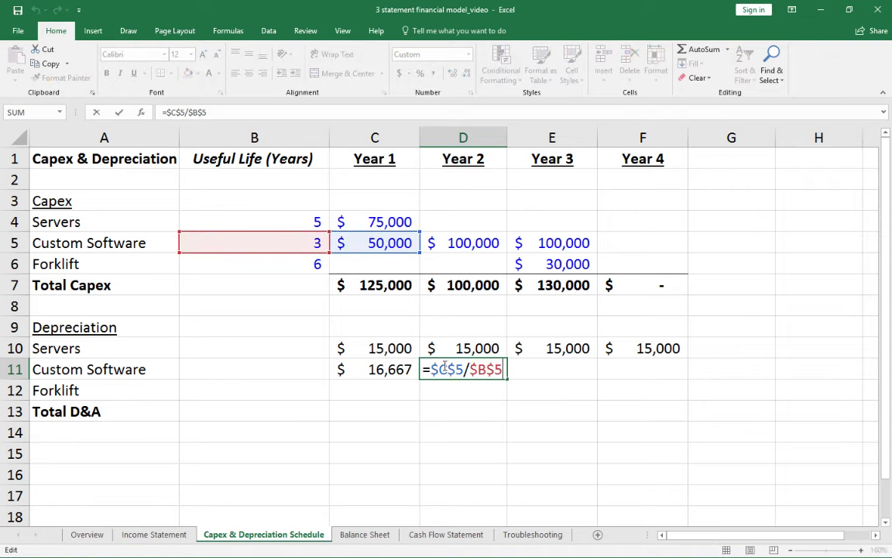
key("Escape")
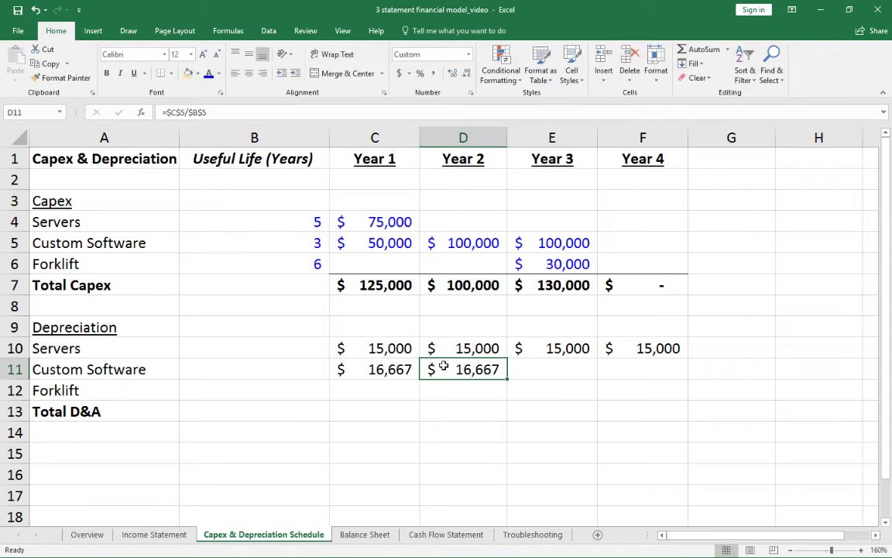
Step: Extend the Year 2 Custom Software depreciation in D11 with the Year 2 purchase, using absolute references, as =$C$5/$B$5+$D$5/$B$5
key("F2")
type("+")
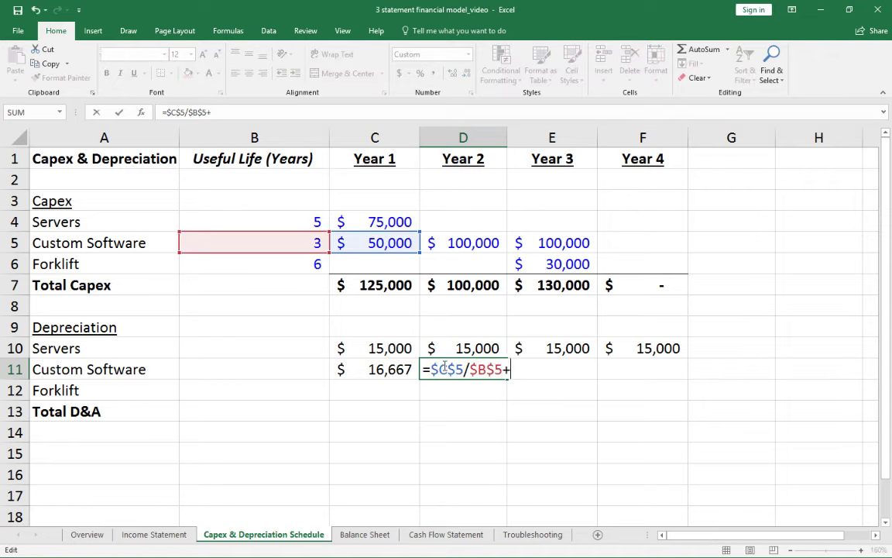
left_click(485, 240)
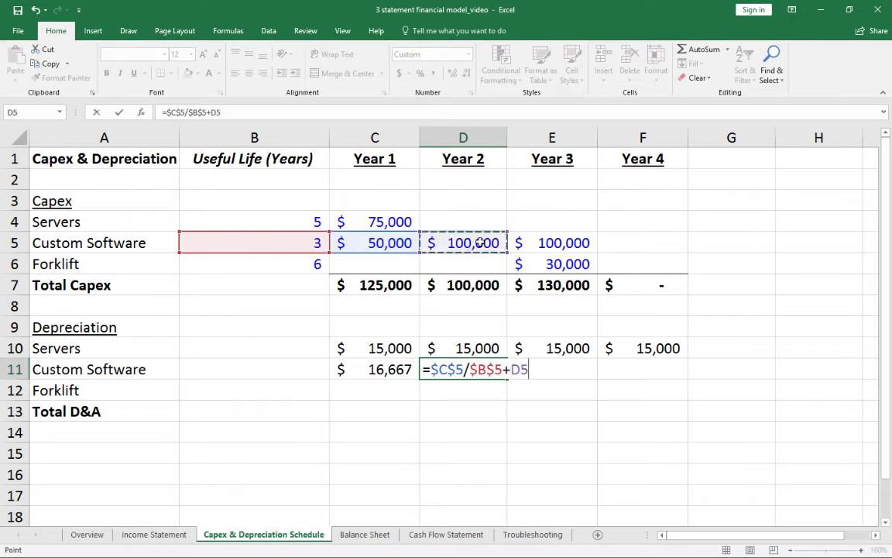
key("F4")
type("/")
left_click(291, 243)
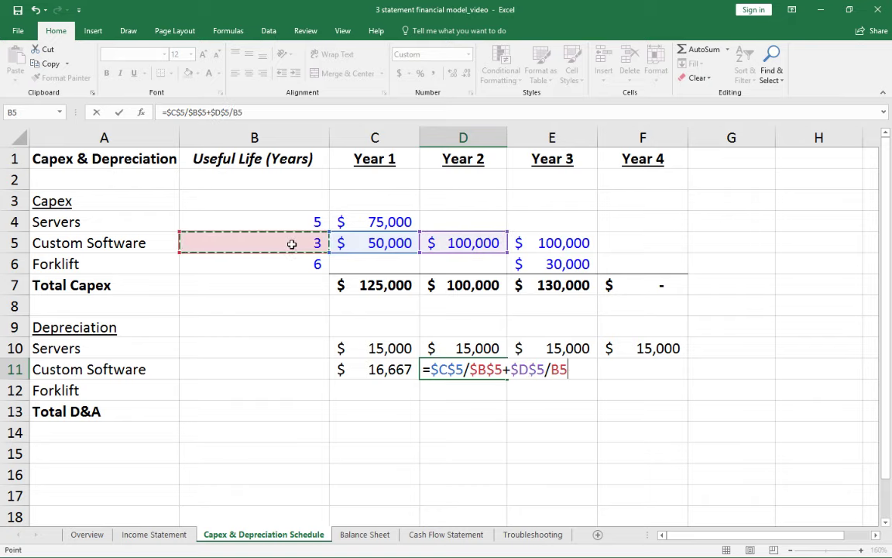
key("F4")
key("Return")
key("Up")
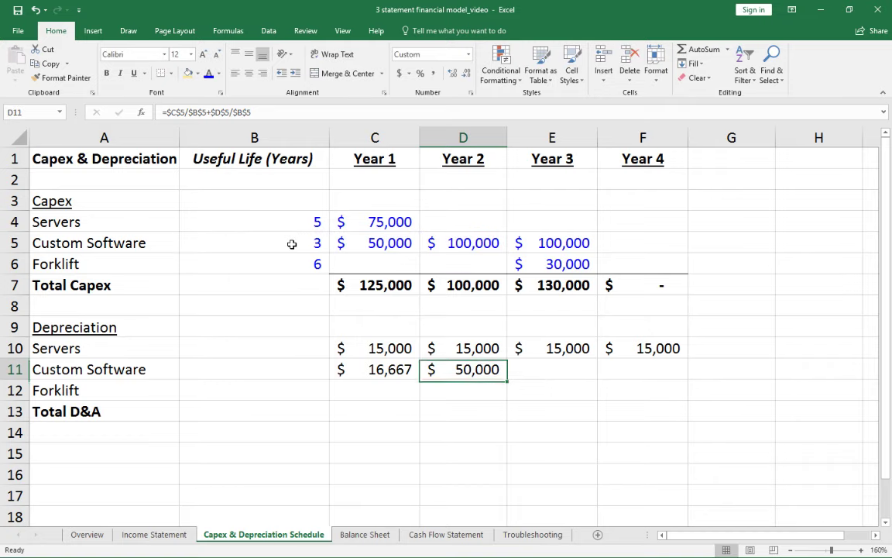
key("Left")
key("Right")
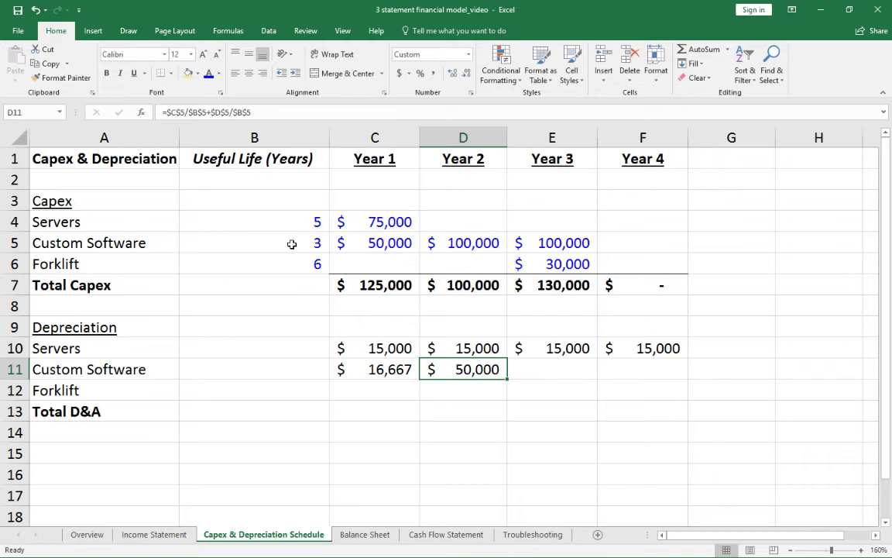
Step: Copy the D11 formula to Year 3 in E11 and add the Year 3 purchase, giving =$C$5/$B$5+$D$5/$B$5+$E$5/$B$5
key("ctrl+c")
key("Right")
key("ctrl+v")
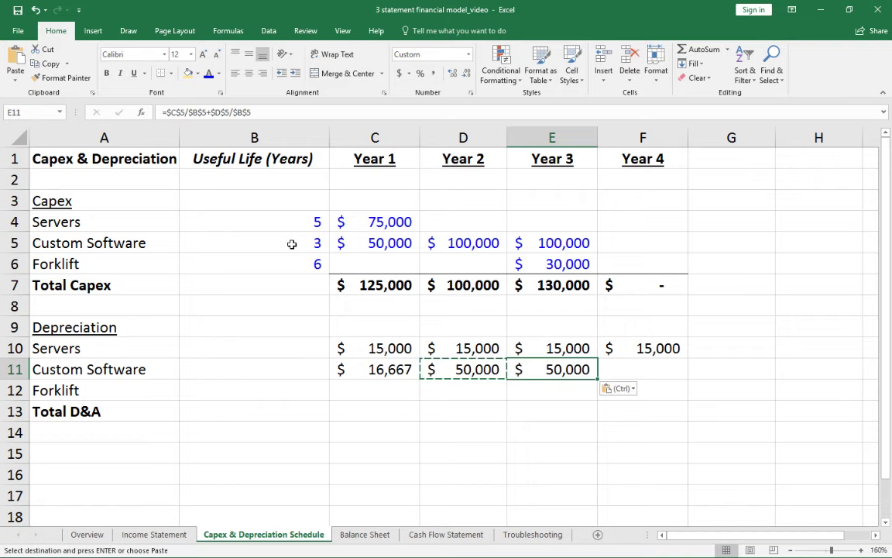
key("F2")
type("+")
left_click(546, 243)
key("F4")
type("/")
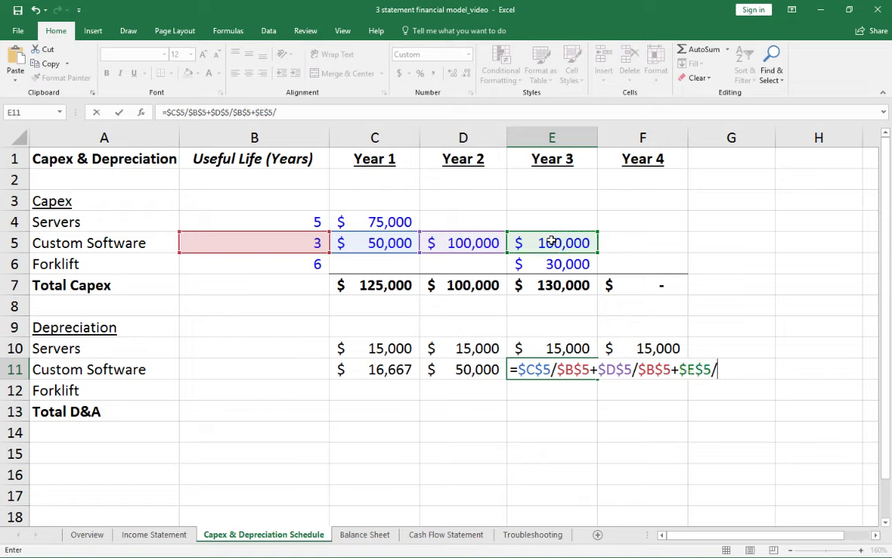
left_click(252, 246)
key("F4")
key("Return")
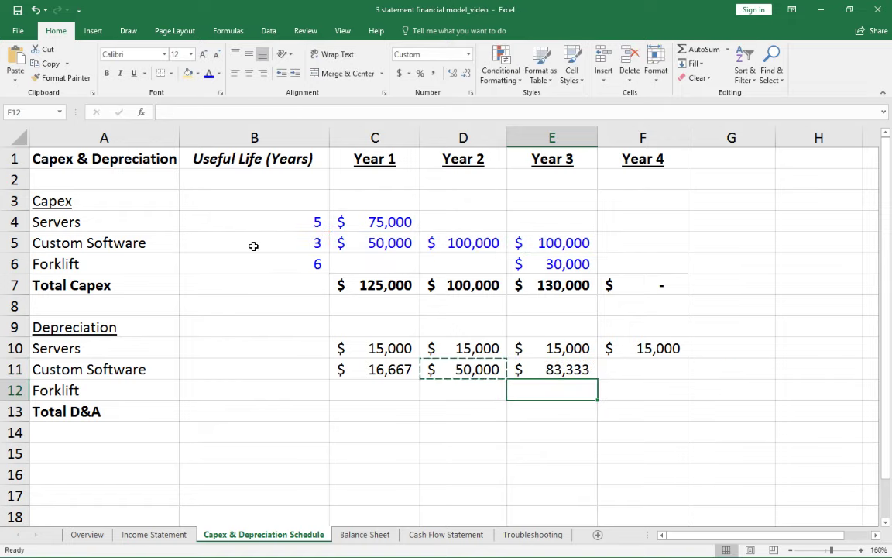
Step: Copy the Custom Software depreciation formula from E11 to Year 4 in F11
key("Up")
key("ctrl+c")
key("Right")
key("ctrl+v")
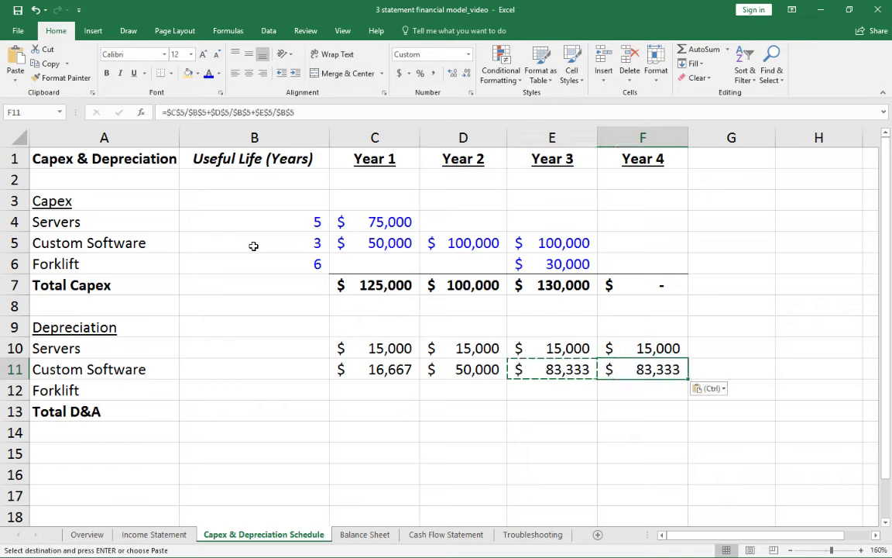
key("Down")
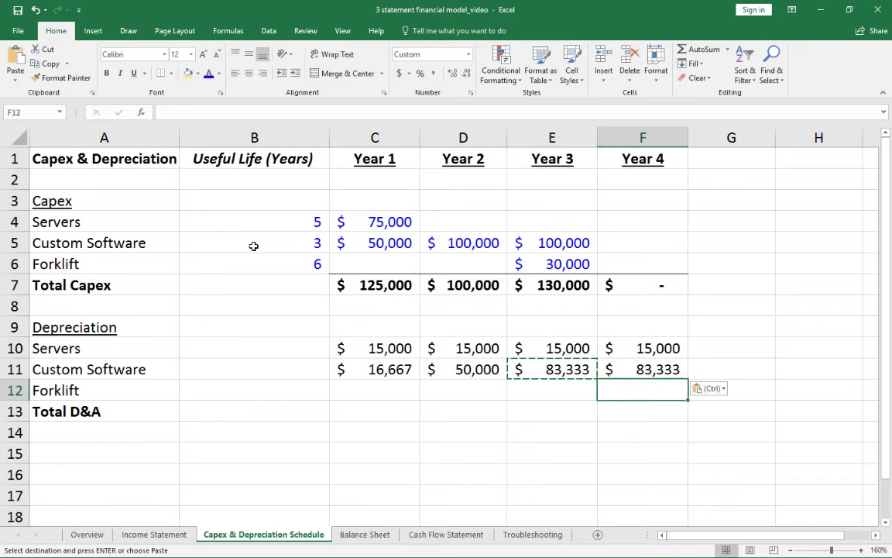
key("Escape")
Step: Remove the Year 1 purchase term from the Year 4 Custom Software formula in F11, leaving =$D$5/$B$5+$E$5/$B$5
key("Up")
key("F2")
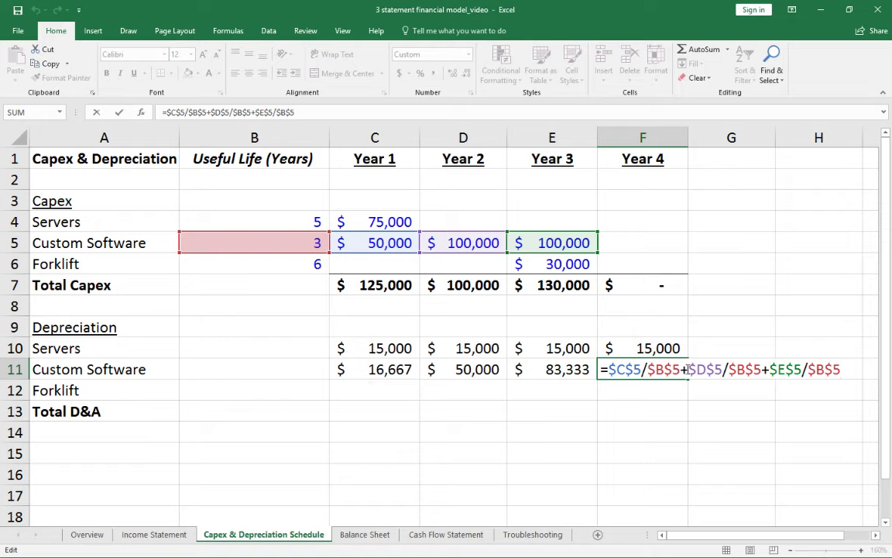
left_click_drag(690, 369, 609, 370)
key("Delete")
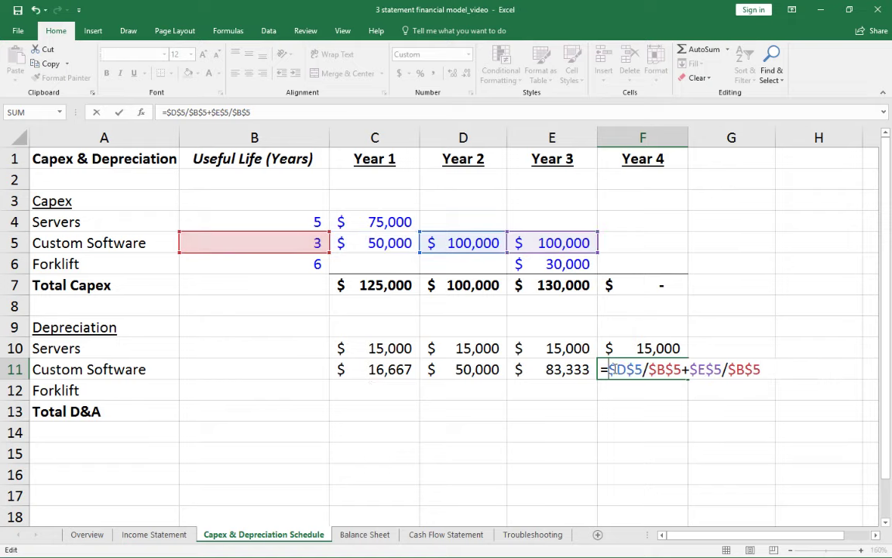
key("Return")
left_click(634, 361)
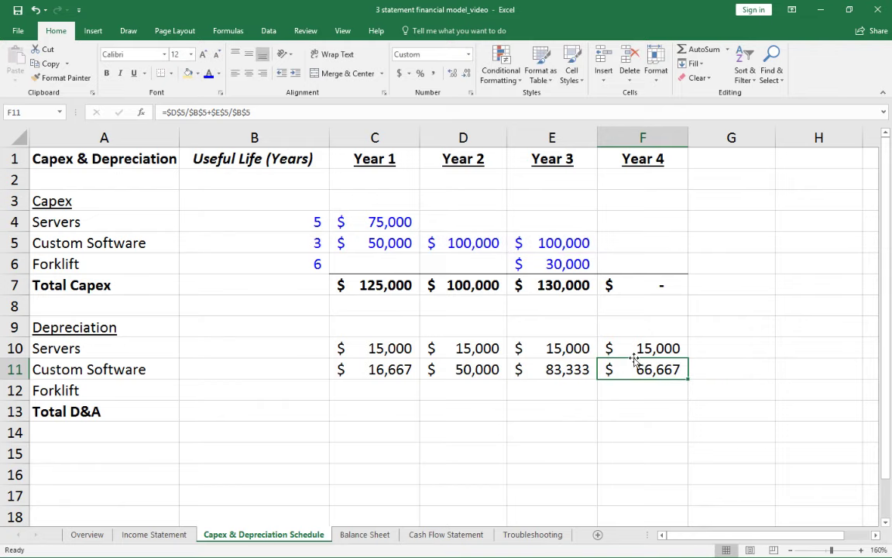
Step: Calculate Year 3 Forklift depreciation in E12 with absolute references as =$E$6/$B$6 and copy it to Year 4 in F12
left_click(399, 384)
left_click(561, 388)
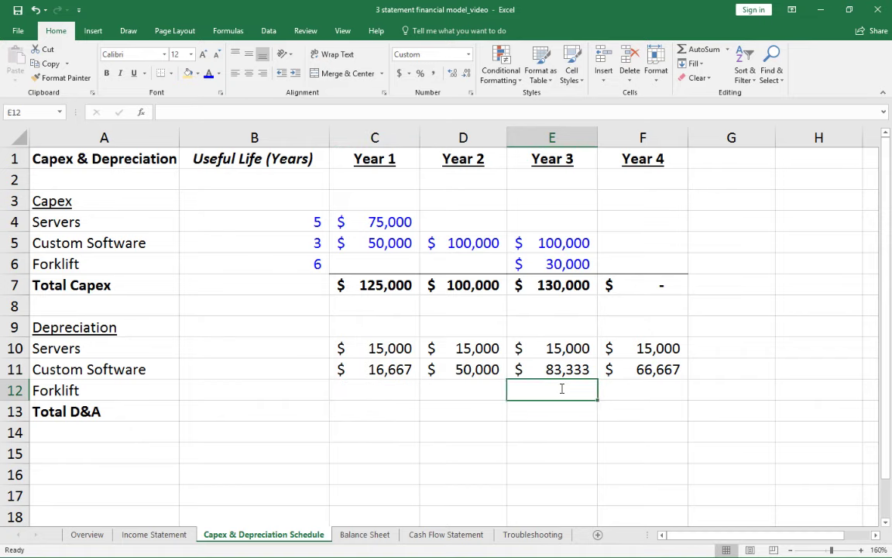
type("=")
left_click(546, 264)
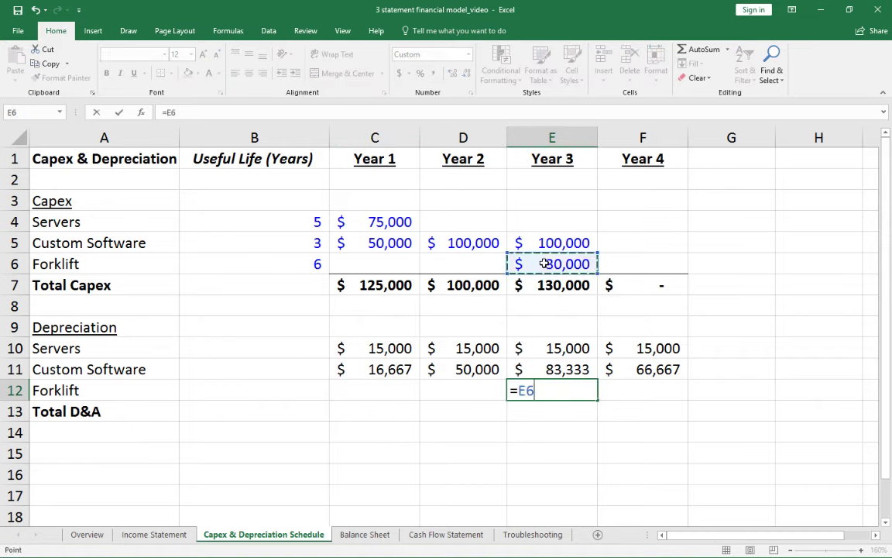
key("F4")
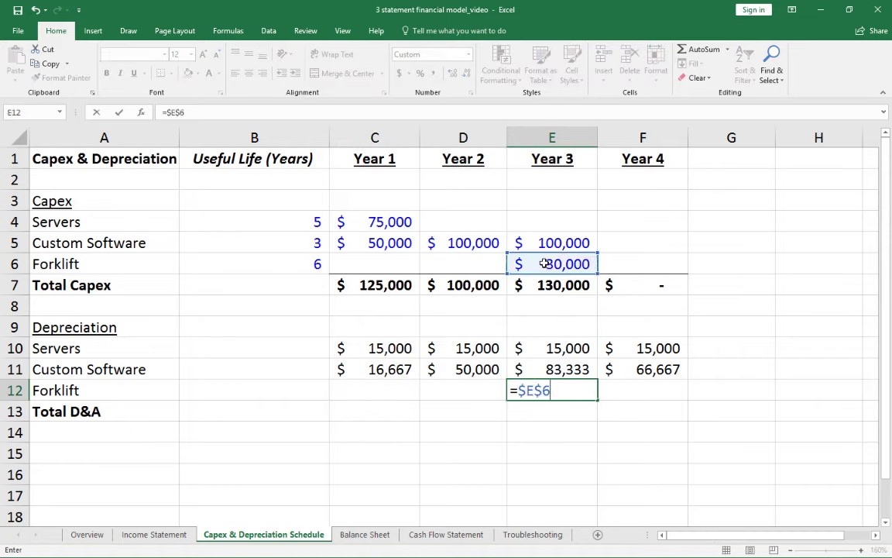
left_click(314, 263)
key("F4")
key("ctrl+Return")
key("ctrl+c")
key("Right")
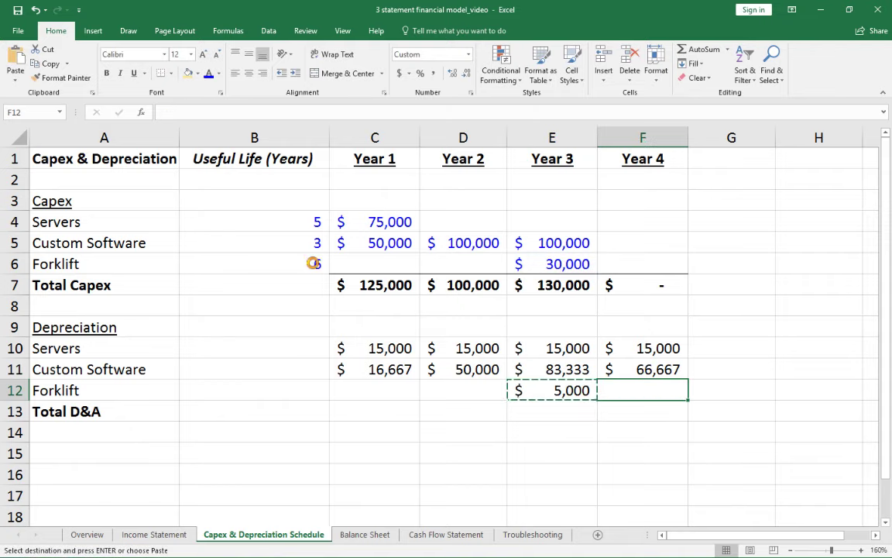
key("ctrl+v")
Step: Add a bottom border under the Forklift depreciation cells C12:F12
key("Left")
key("Left")
key("Left")
key("shift+Right")
key("shift+Right")
key("shift+Right")
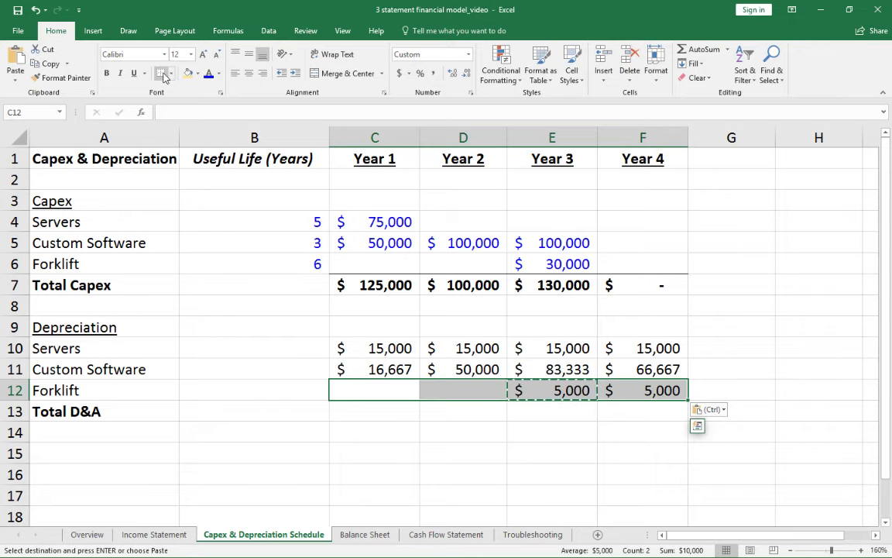
Step: Total the Year 1 depreciation in the Total D&A row at C13 as =SUM(C10:C12)
left_click(354, 413)
type("=")
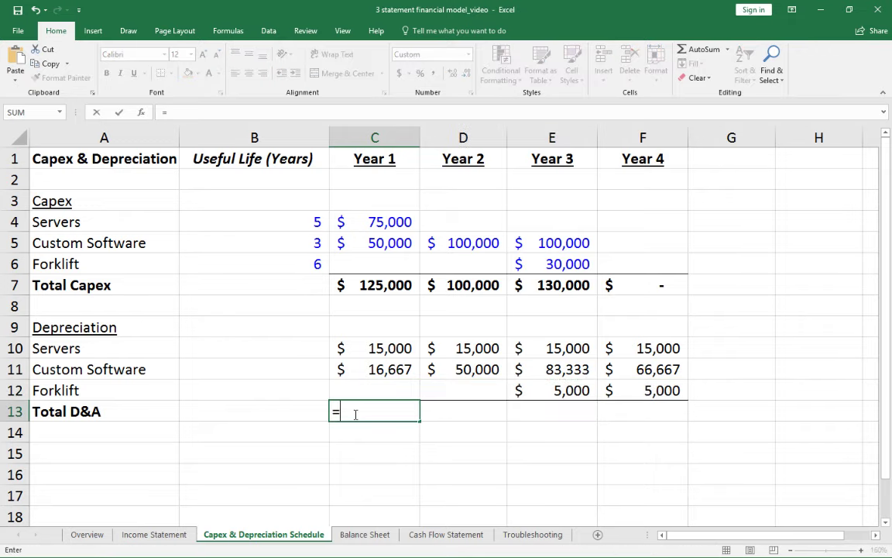
type("sum(")
key("Up")
key("shift+Up")
key("shift+Up")
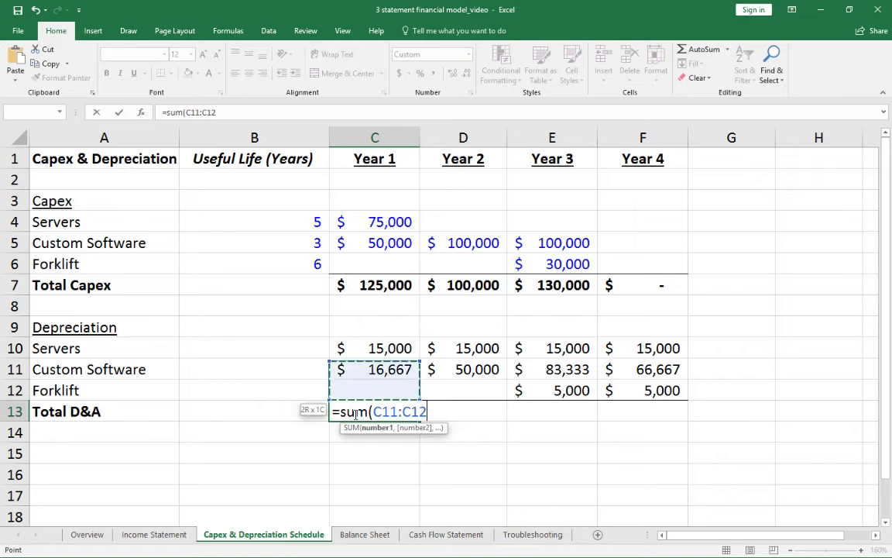
key("Return")
Step: Copy the Total D&A formula from C13 across Years 2 to 4 in D13:F13
left_click(354, 411)
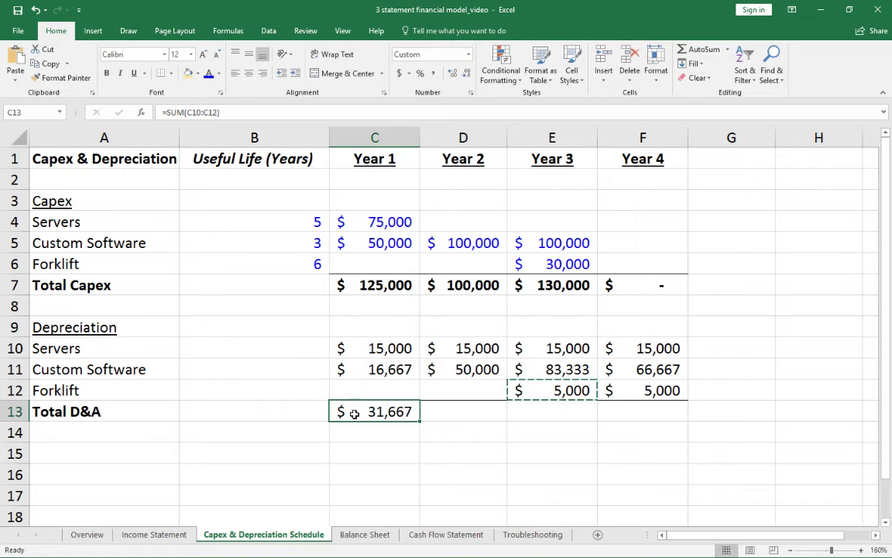
key("ctrl+c")
key("Right")
key("ctrl+v")
key("Right")
key("ctrl+v")
key("Right")
key("ctrl+v")
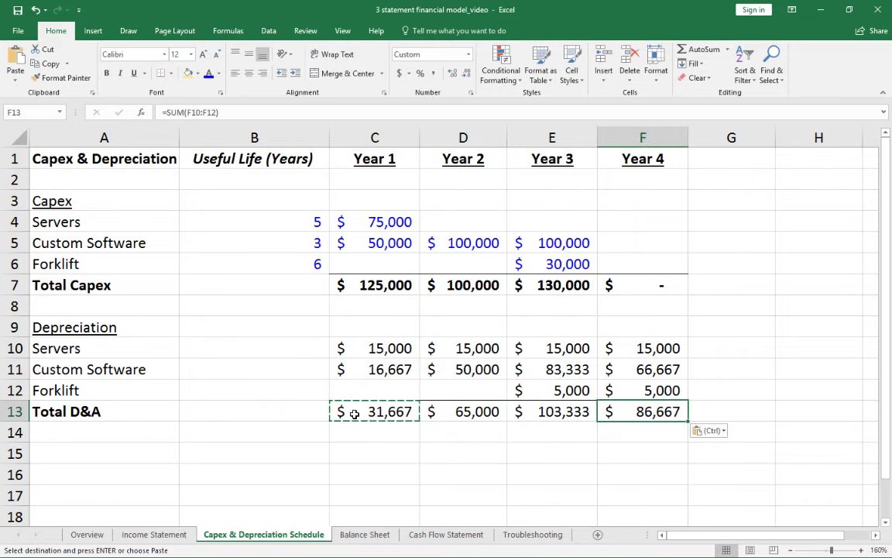
key("Escape")
key("Left")
key("Right")
key("Left")
key("Right")
left_click_drag(386, 409, 657, 412)
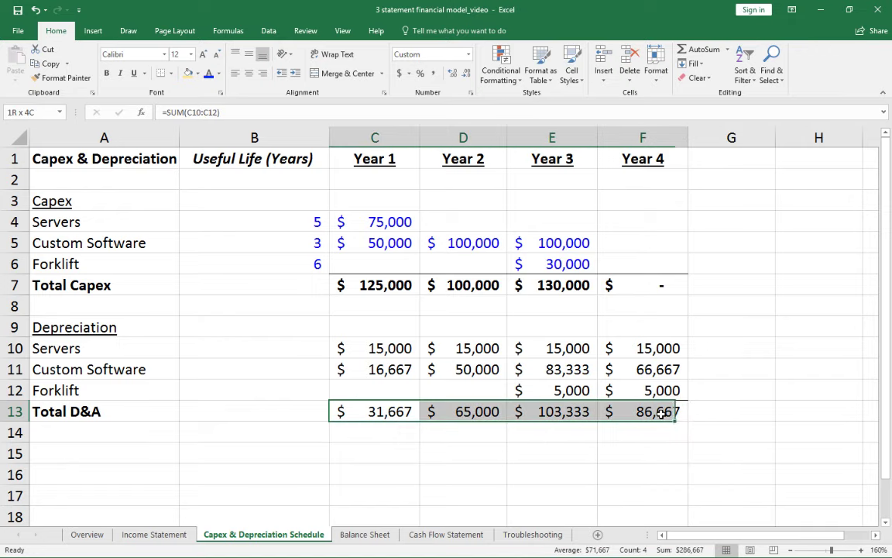
left_click(657, 412)
left_click(582, 412)
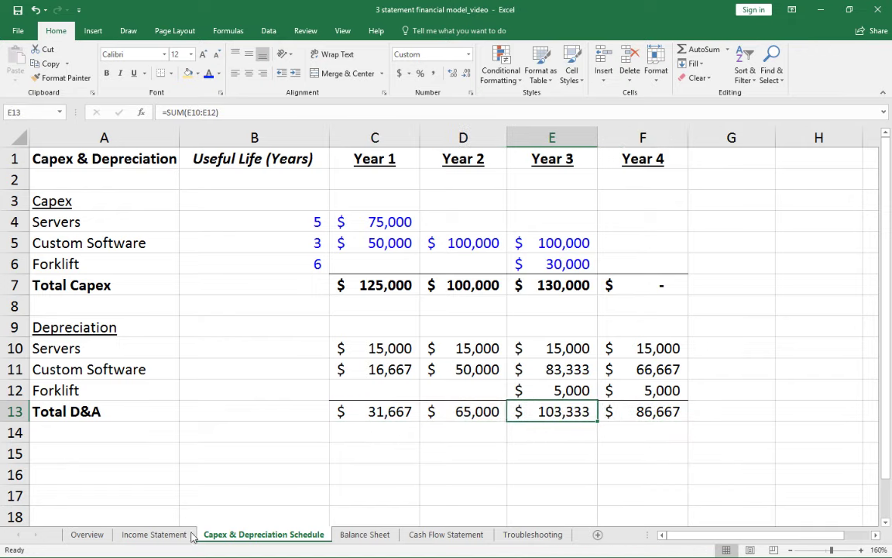
Step: Link Year 1 Depreciation in B23 of the Income Statement to Total D&A with ='Capex & Depreciation Schedule'!C13
left_click(158, 535)
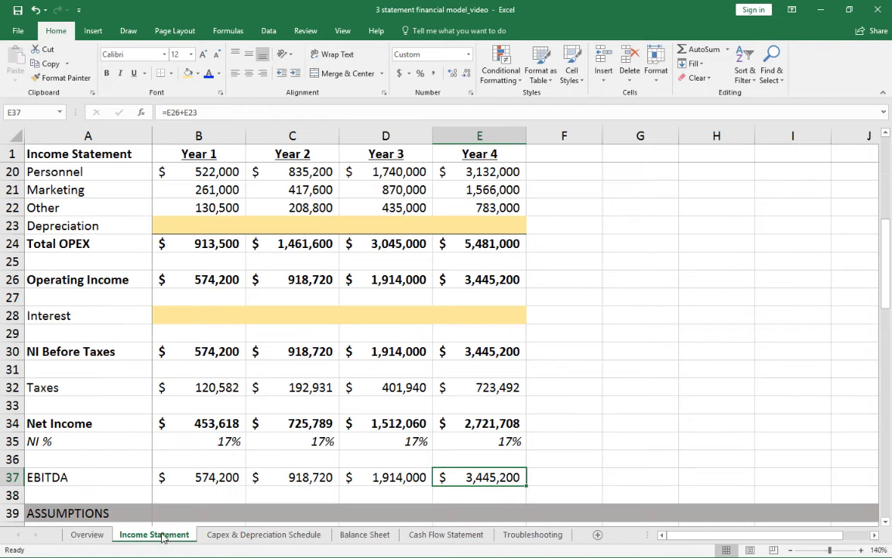
left_click(199, 223)
type("=")
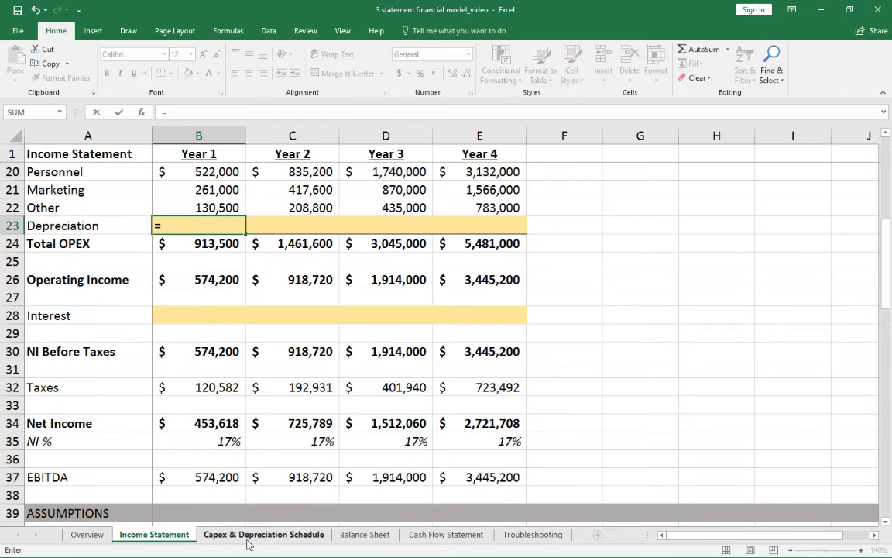
left_click(263, 535)
left_click(381, 415)
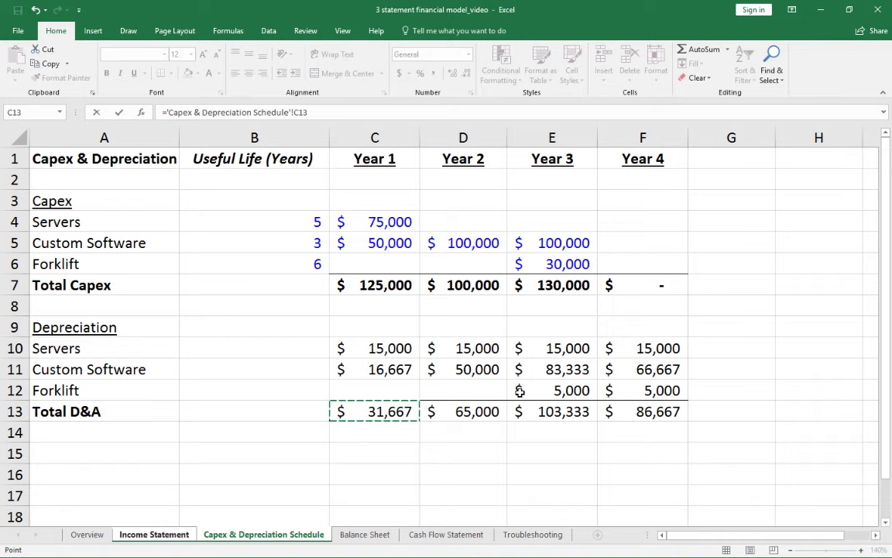
key("Return")
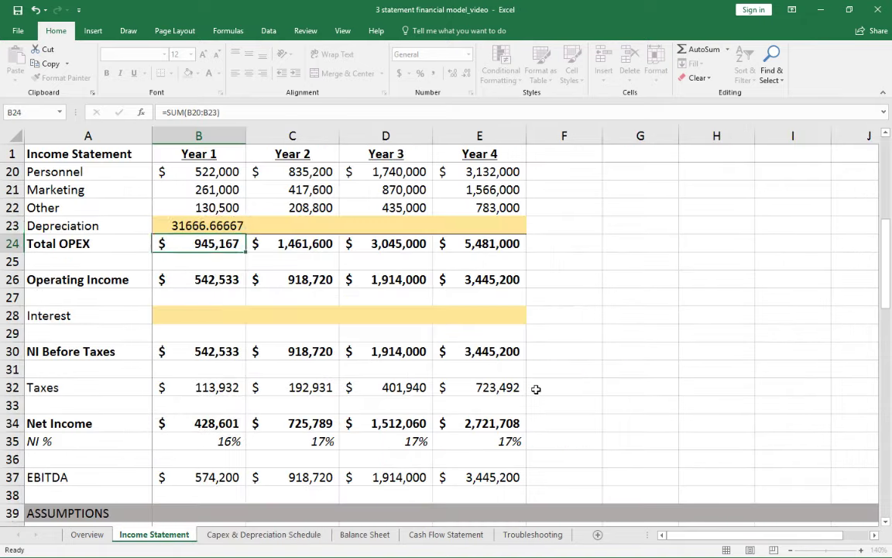
Step: Format the Year 1 Depreciation cell B23 with thousands separators and no decimals, and remove its yellow fill
left_click(434, 73)
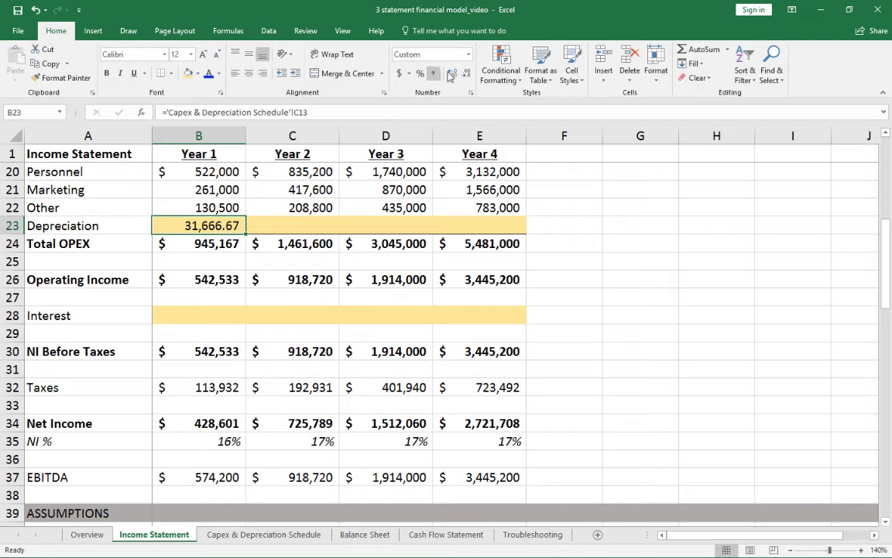
left_click(468, 73)
left_click(468, 72)
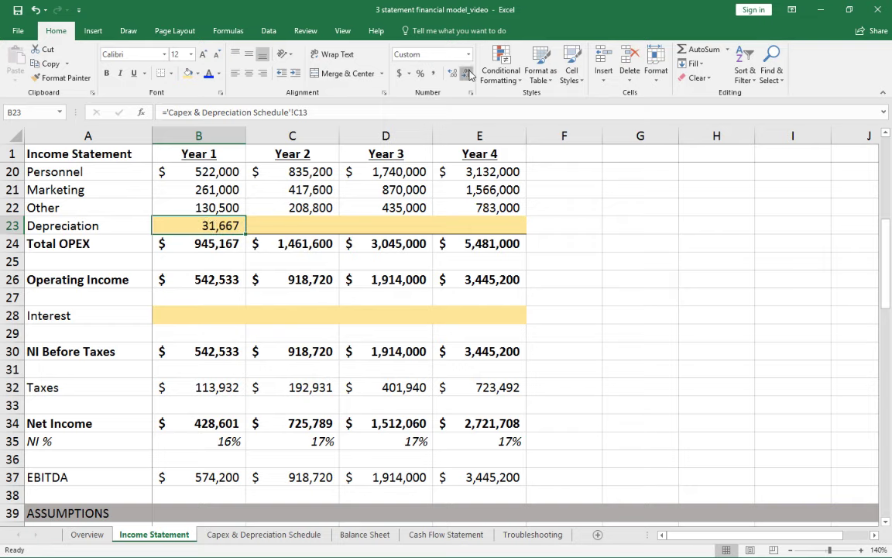
left_click(197, 73)
left_click(212, 207)
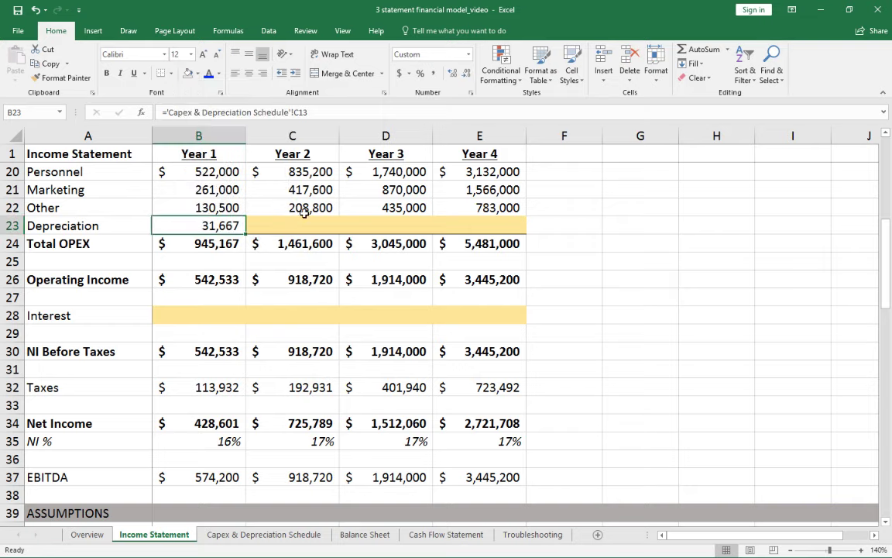
Step: Copy the Year 1 Depreciation link from B23 across Years 2 to 4 in C23:E23 of the Income Statement
key("ctrl+c")
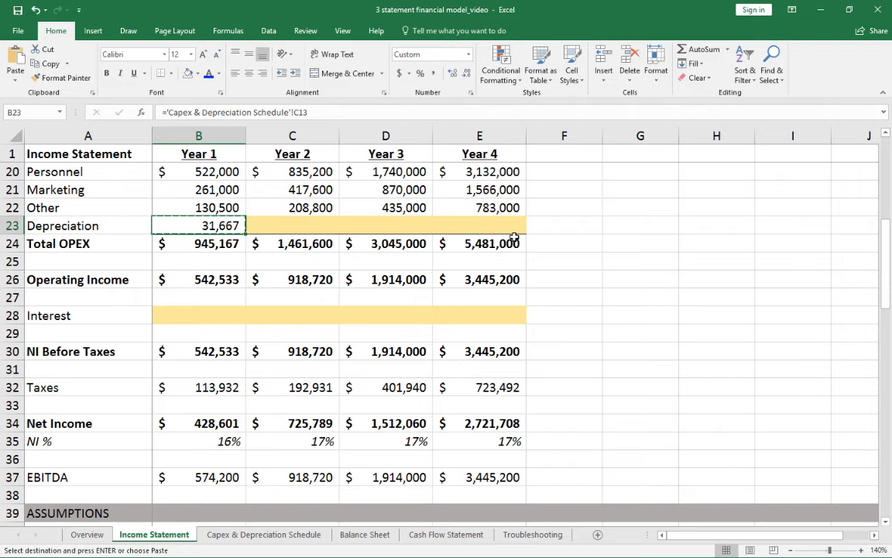
left_click_drag(292, 225, 515, 237)
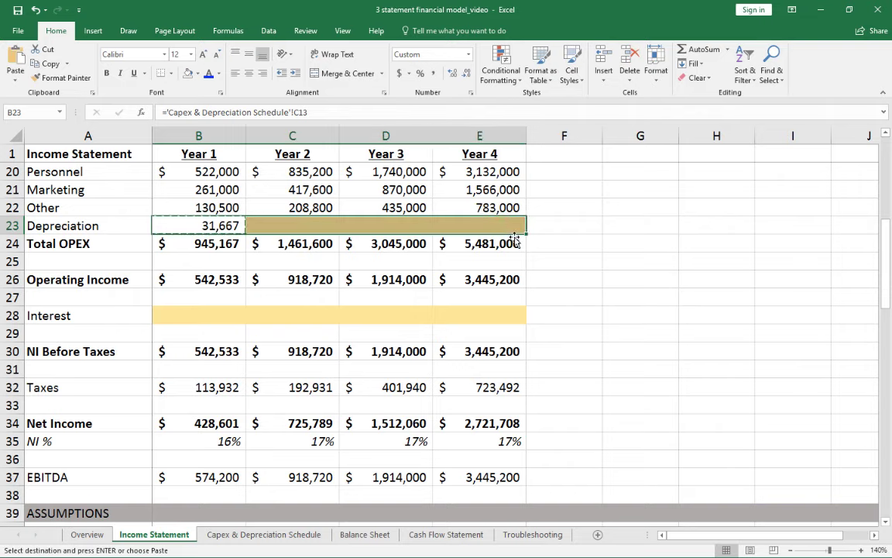
key("ctrl+v")
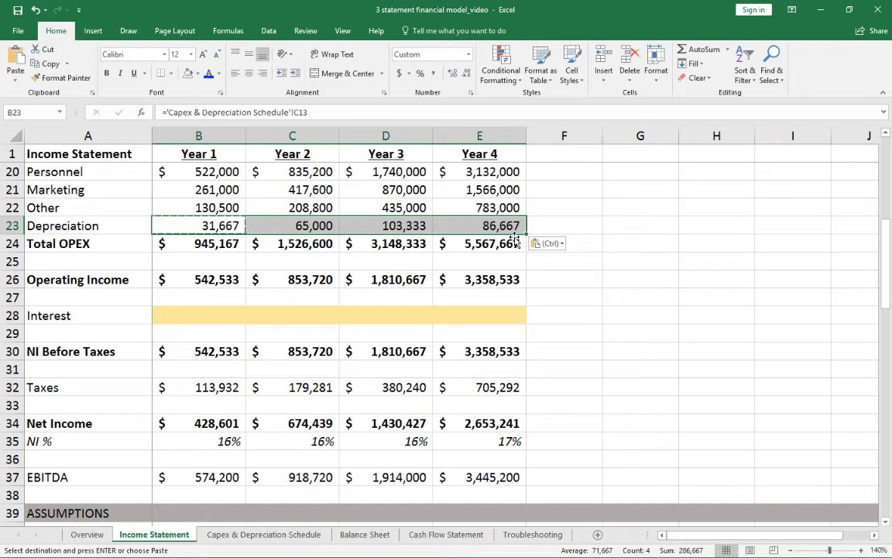
key("Escape")
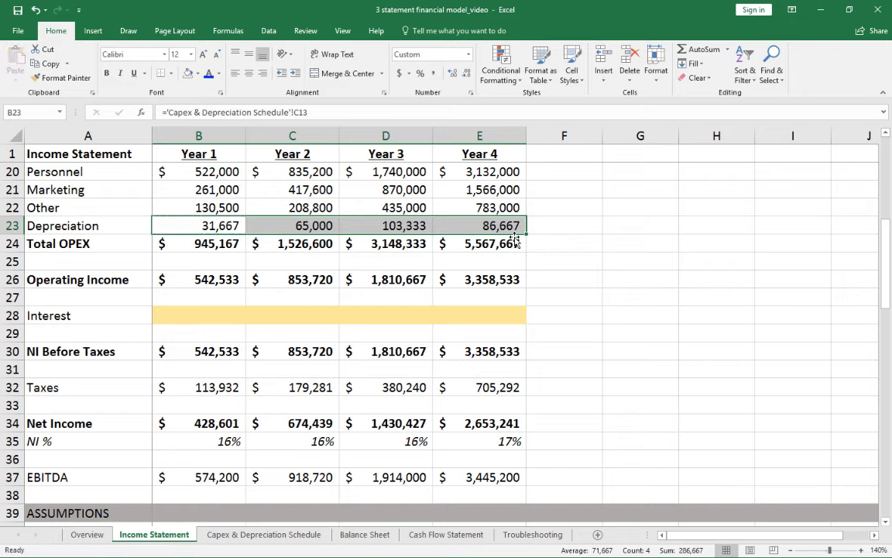
Step: Review the Depreciation, Operating Income, EBITDA and Interest rows of the Income Statement across the four years
left_click(393, 225)
left_click(292, 224)
left_click_drag(200, 280, 472, 281)
left_click_drag(193, 478, 488, 477)
left_click(484, 478)
left_click(391, 477)
left_click(326, 478)
left_click(288, 309)
left_click(219, 310)
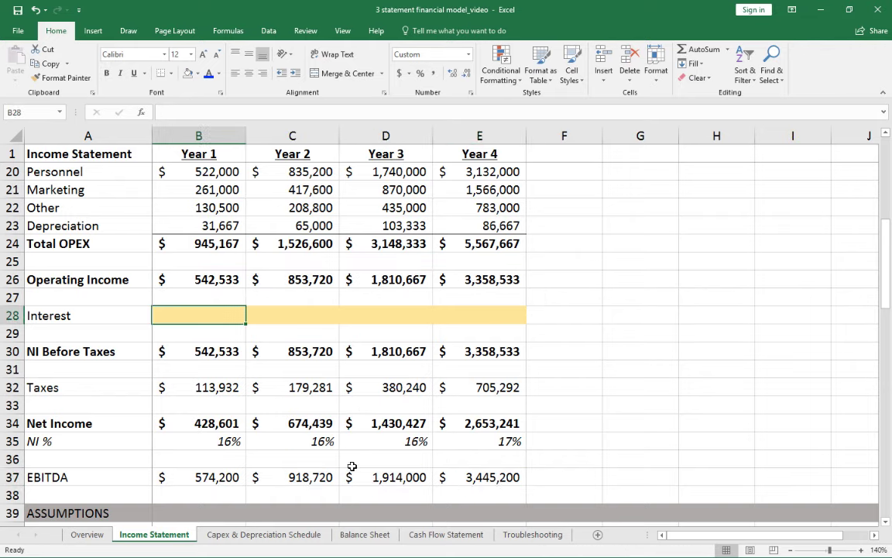
Step: Go to the Balance Sheet and look through its assets, liabilities and equity sections
left_click(366, 535)
left_click(387, 319)
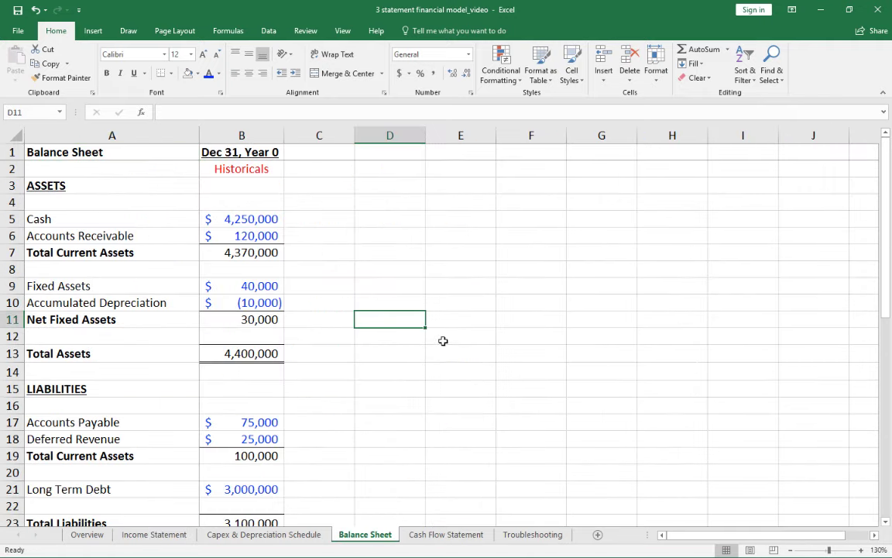
scroll(443, 341, "down", 7)
scroll(443, 341, "up", 3)
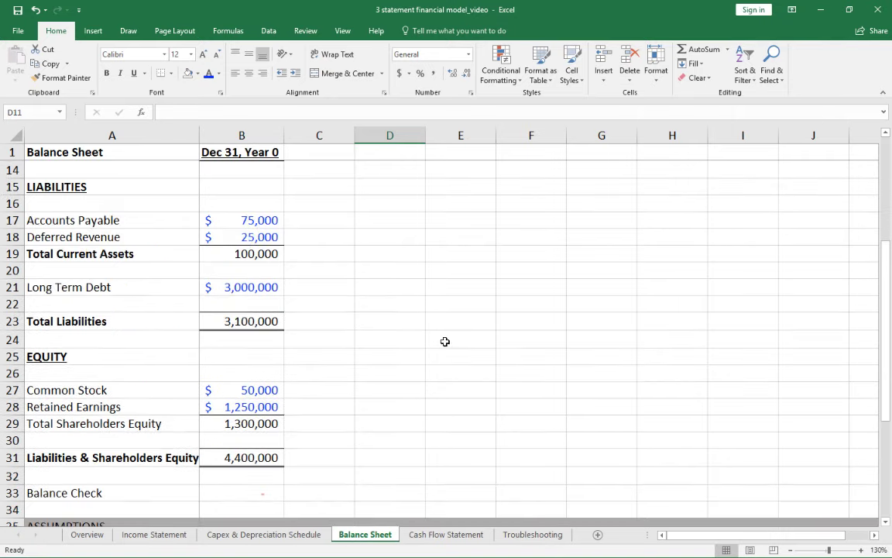
scroll(445, 341, "up", 4)
left_click(331, 254)
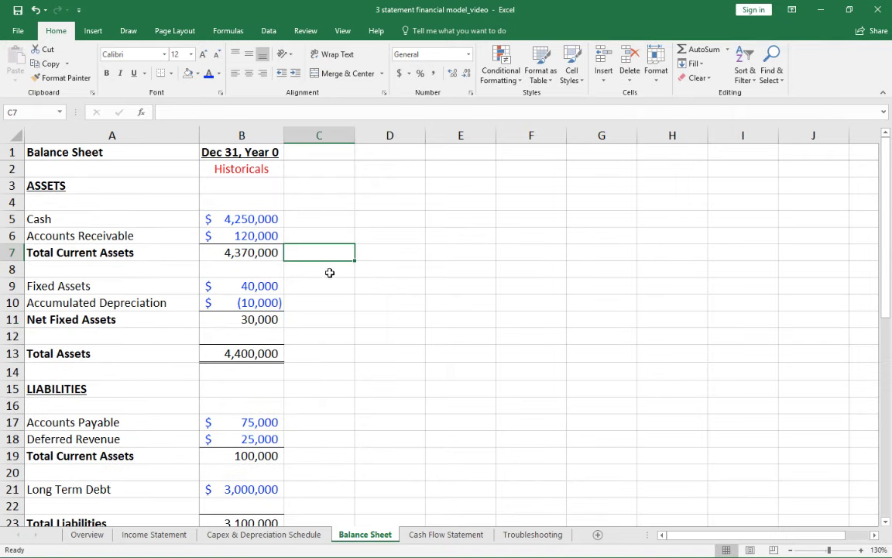
left_click(323, 218)
left_click(29, 186)
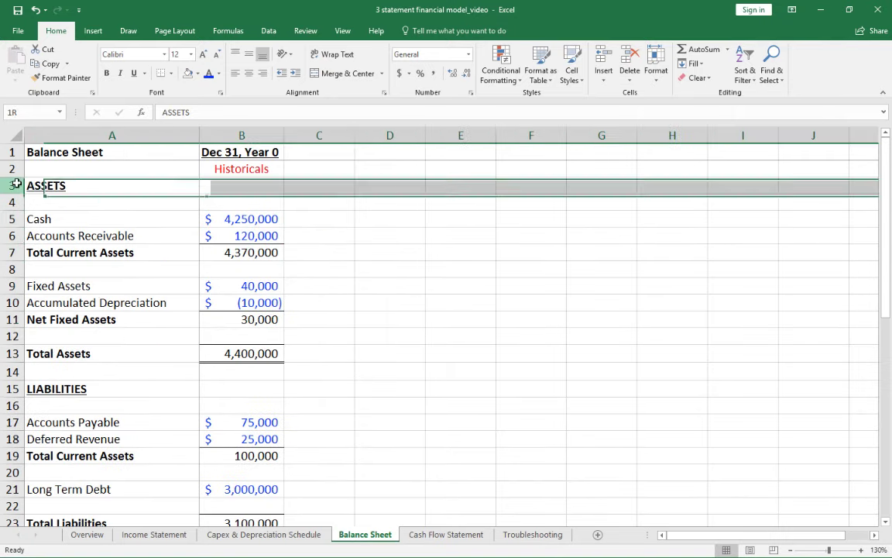
Step: Examine the historical Cash and Accounts Receivable balances in the Dec 31, Year 0 column of the Balance Sheet
left_click_drag(86, 220, 245, 219)
left_click(245, 219)
left_click(223, 151)
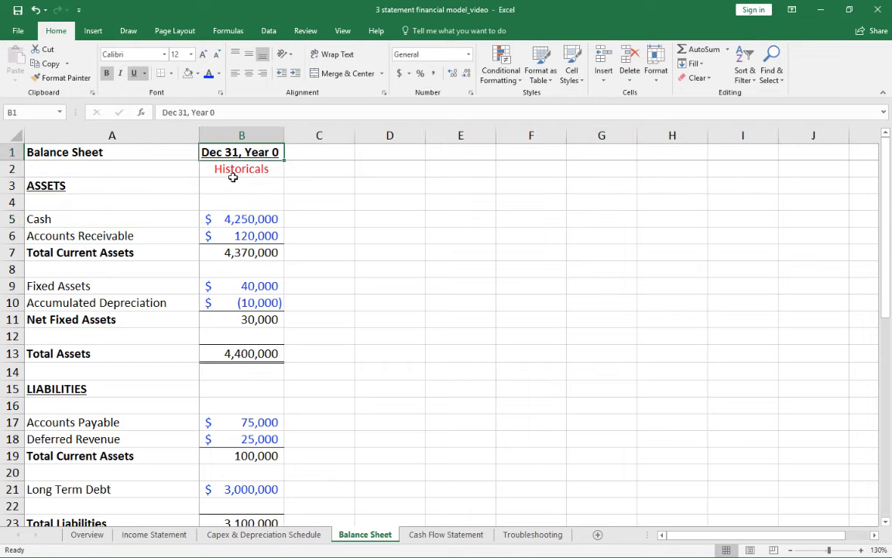
left_click(241, 219)
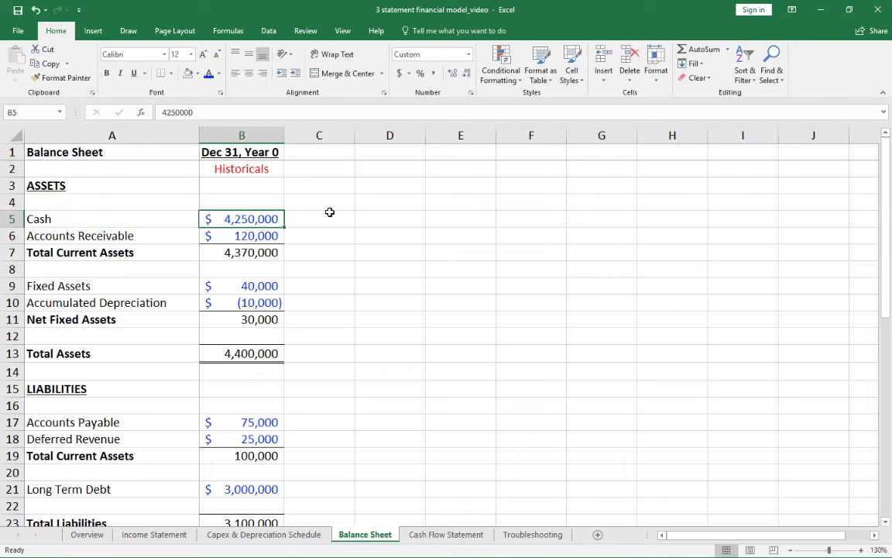
left_click(242, 236)
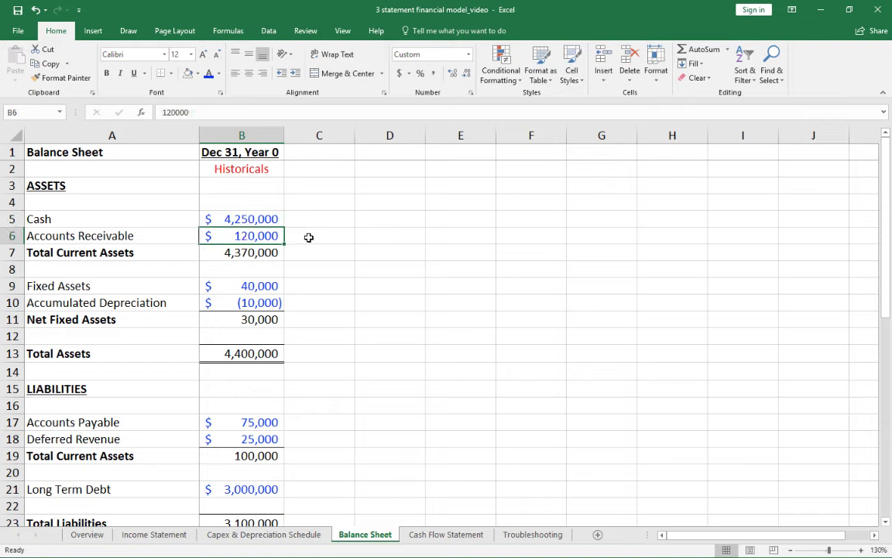
left_click(361, 232)
left_click(333, 233)
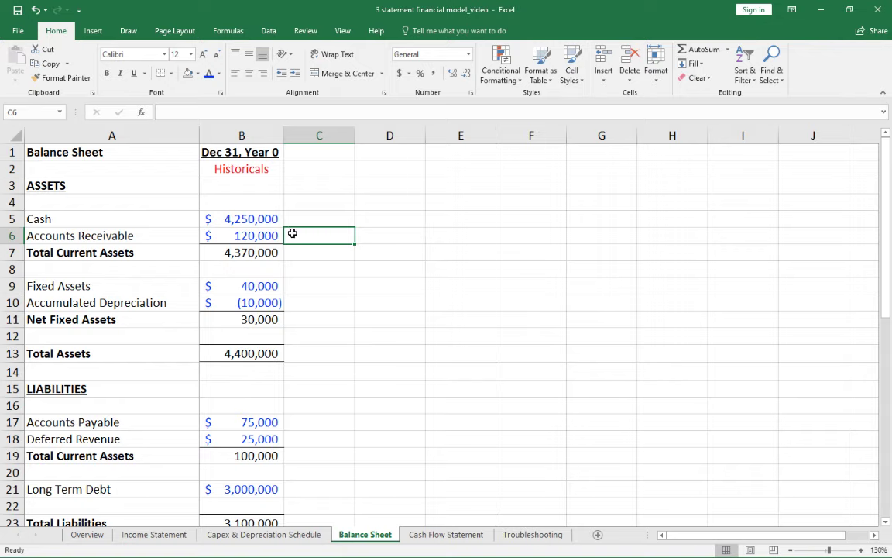
left_click(241, 235)
left_click(310, 234)
left_click(271, 234)
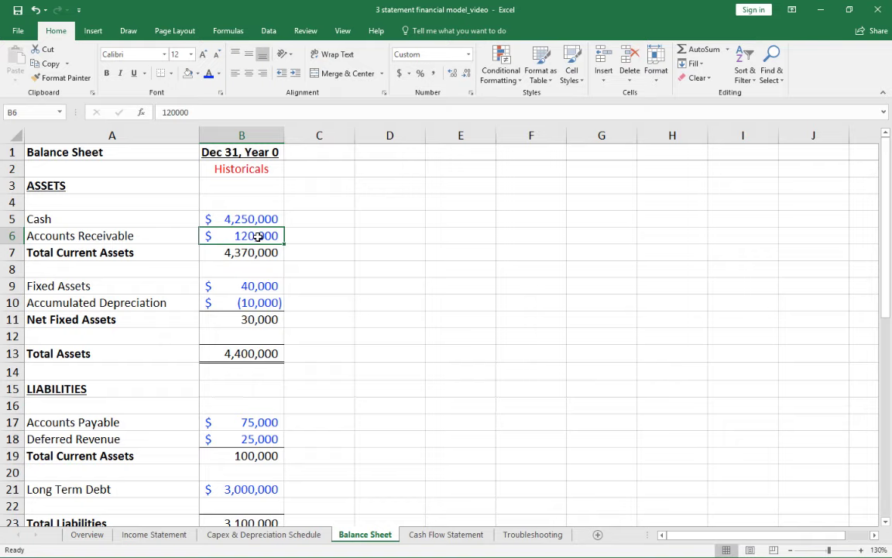
left_click(291, 234)
left_click(248, 232)
scroll(316, 269, "down", 1)
scroll(304, 261, "up", 1)
Step: Examine the Year 0 Fixed Assets, Accumulated Depreciation and Net Fixed Assets, checking back with the Capex & Depreciation Schedule
left_click(198, 280)
left_click(232, 282)
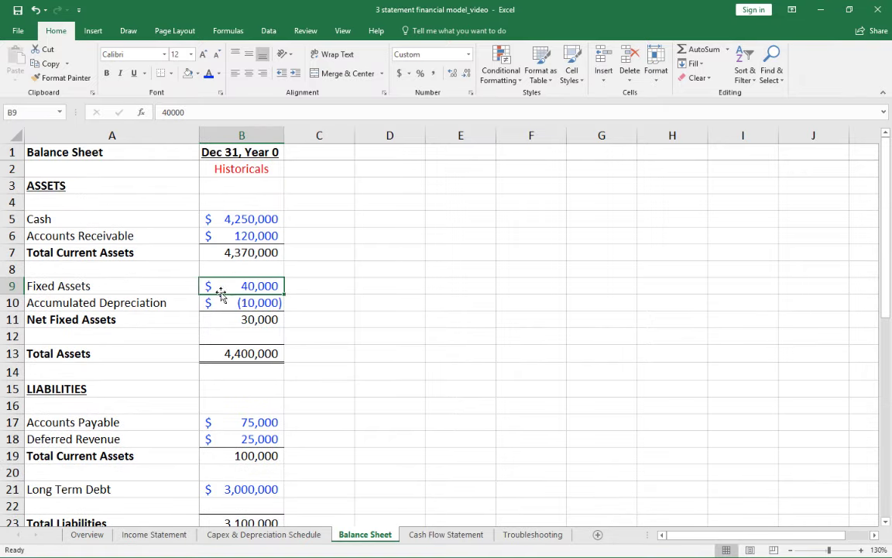
left_click(259, 536)
left_click(361, 536)
left_click(151, 286)
left_click(149, 303)
left_click(247, 303)
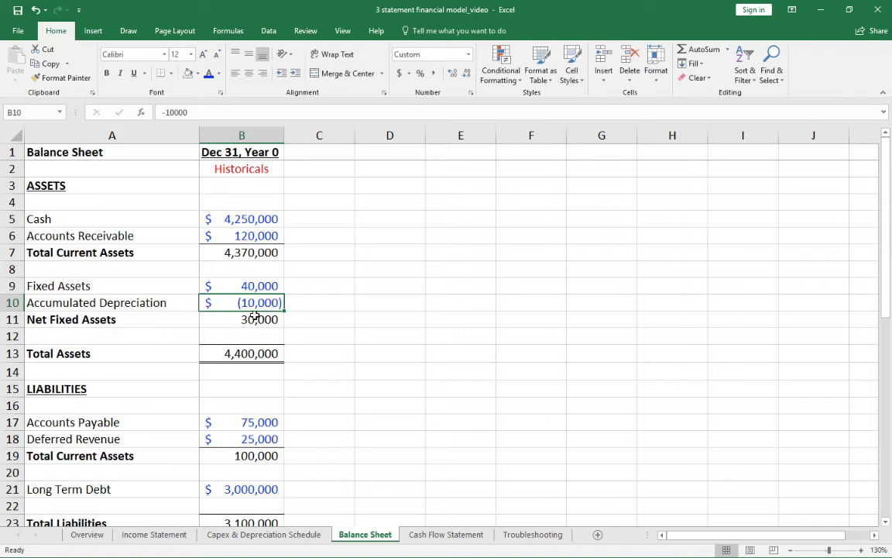
left_click(247, 319)
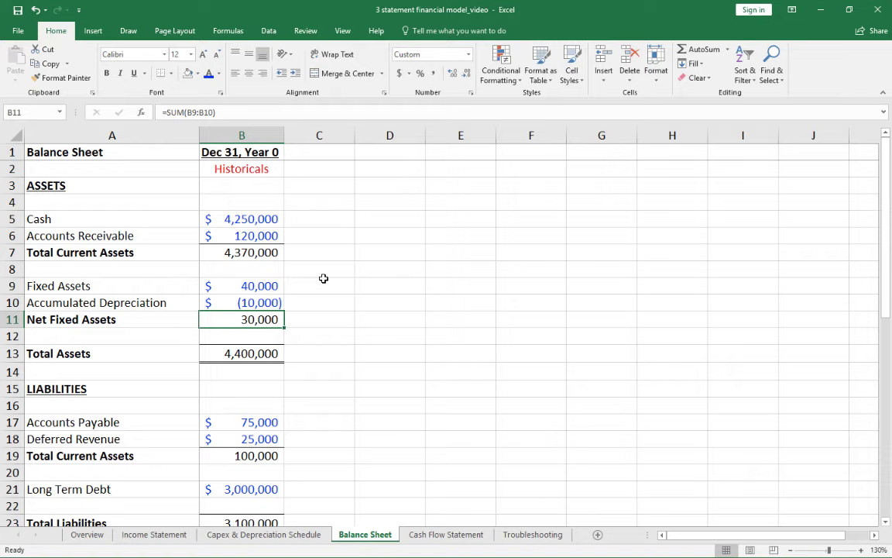
left_click(246, 300)
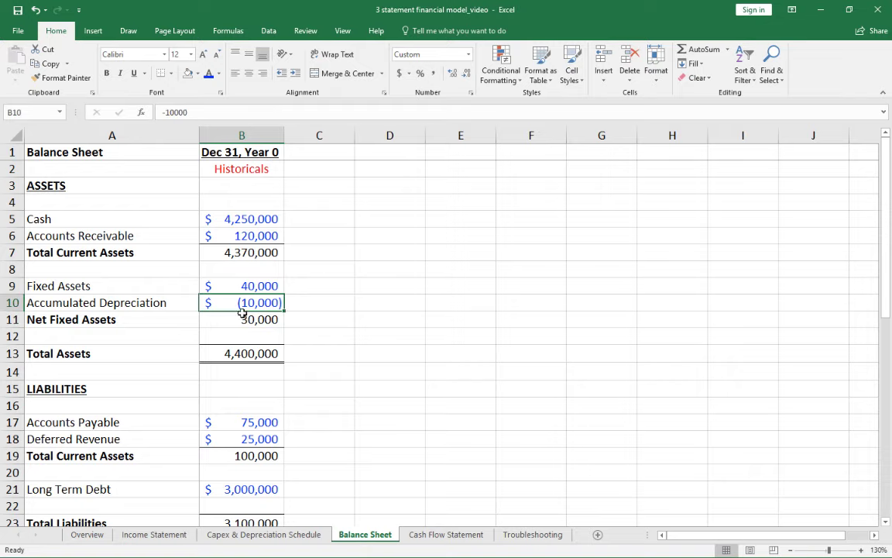
Step: Inspect the Net Fixed Assets cell and the Total Assets formula in B13 on the Balance Sheet
left_click(243, 318)
left_click(232, 353)
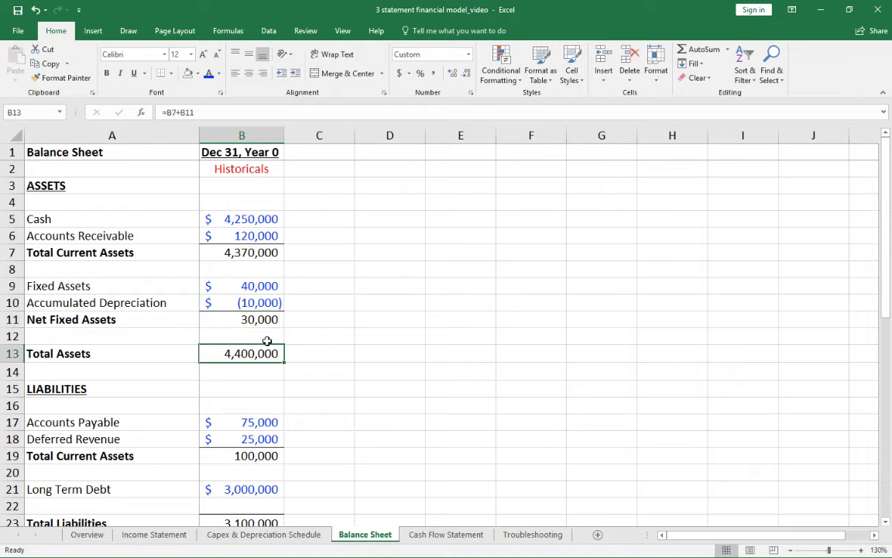
key("F2")
key("Escape")
scroll(320, 327, "down", 4)
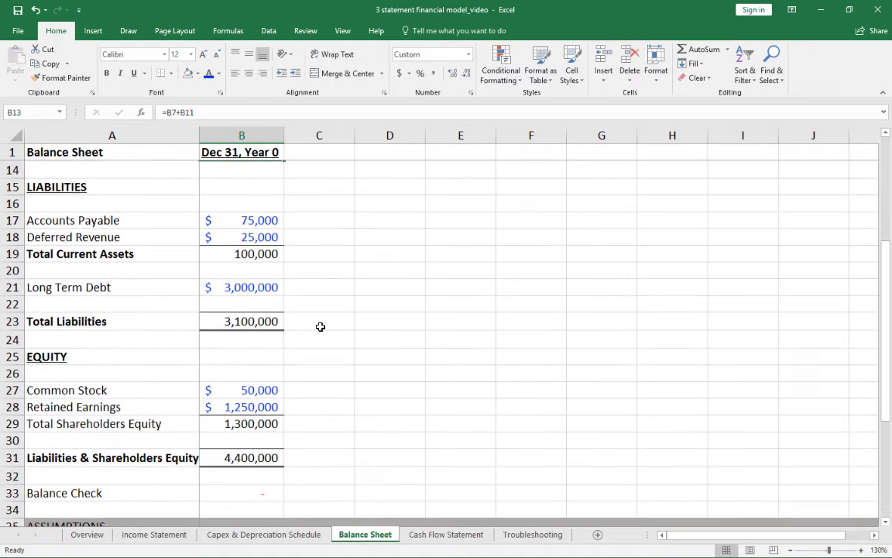
Step: Examine the Year 0 liabilities from Accounts Payable to Long Term Debt, including the Total Liabilities formula in B23
left_click(236, 221)
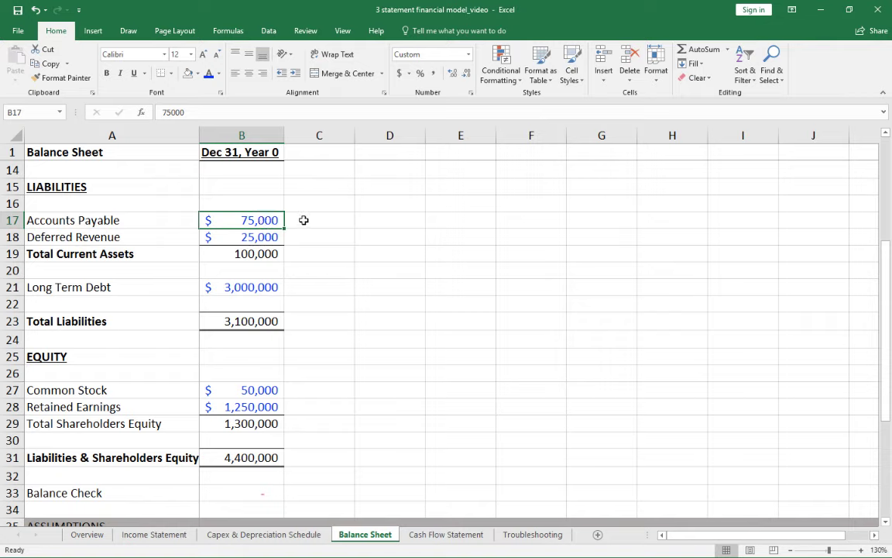
left_click(249, 232)
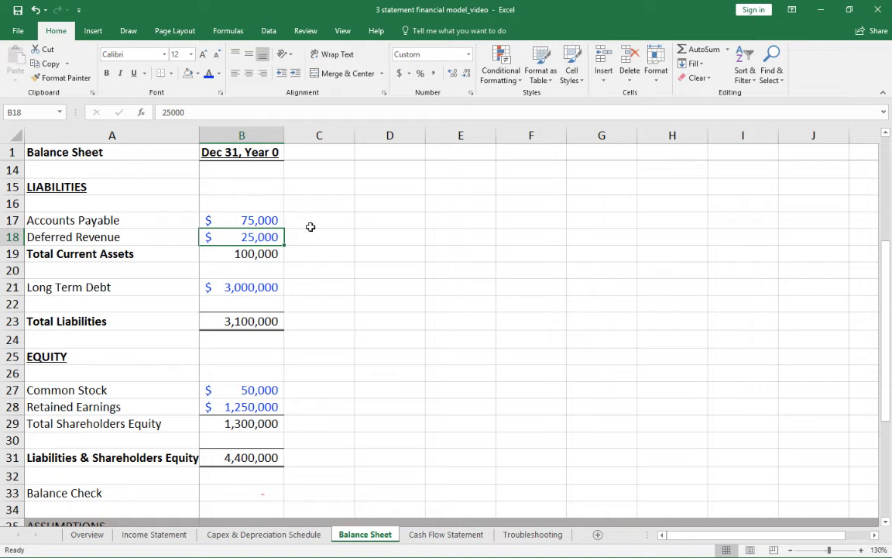
left_click(253, 255)
left_click(237, 285)
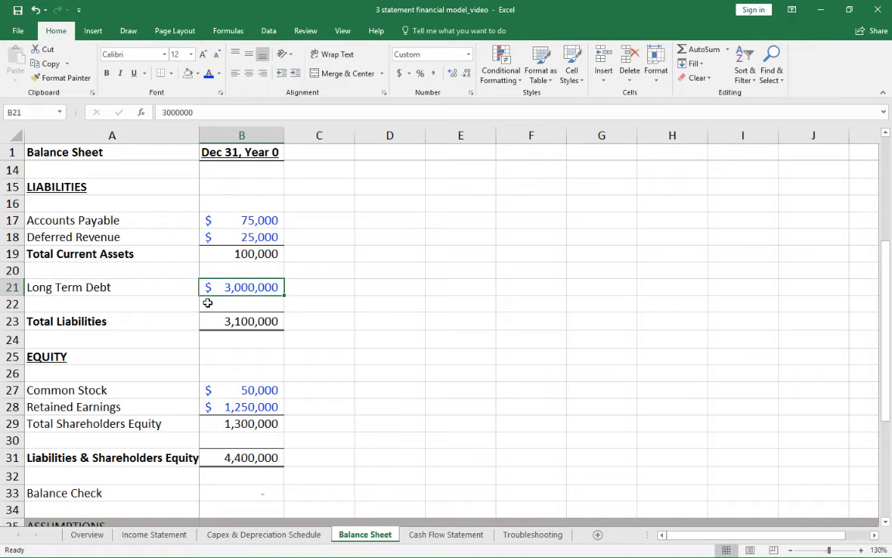
left_click(248, 320)
double_click(246, 319)
key("Escape")
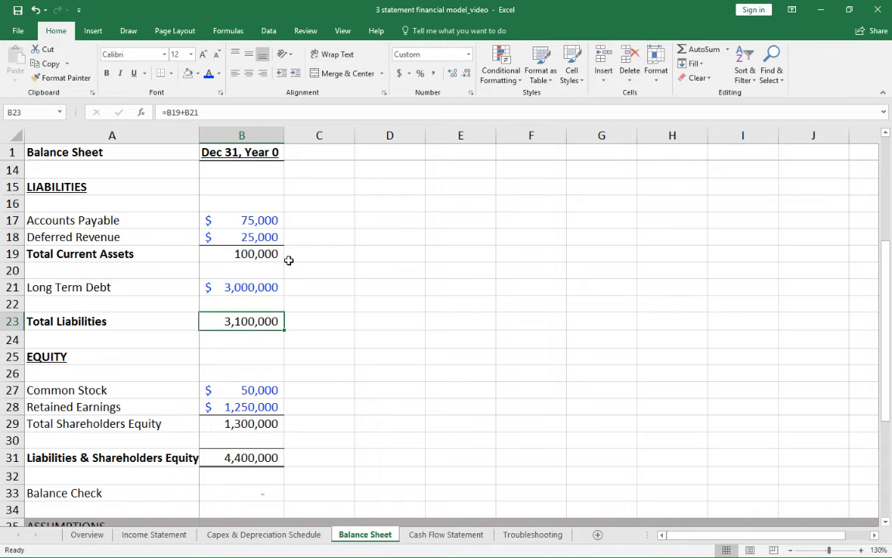
scroll(274, 320, "down", 1)
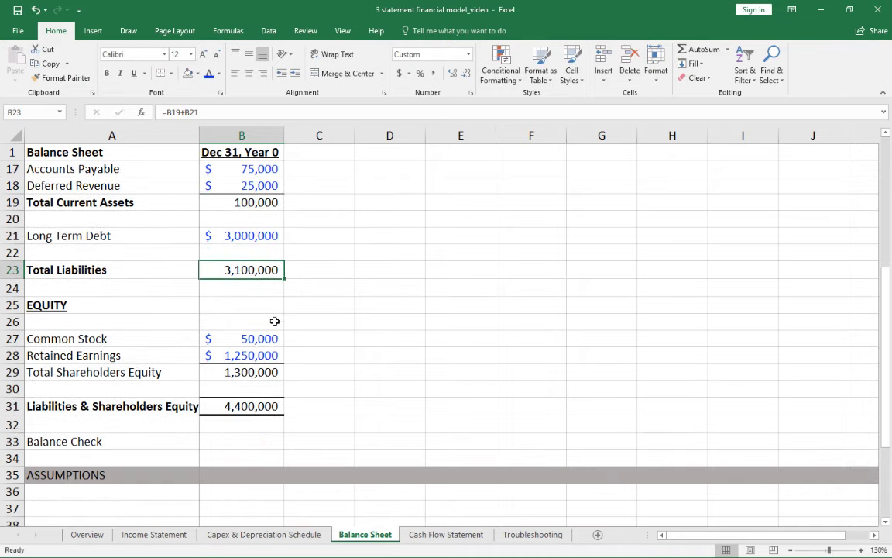
Step: Examine the Common Stock and Retained Earnings entries in the Equity section
left_click(256, 334)
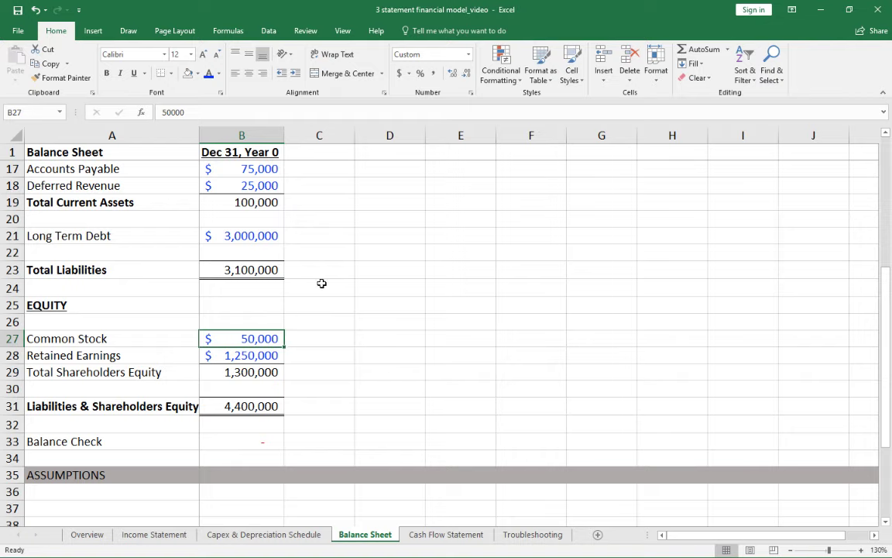
left_click(167, 337)
left_click(224, 339)
left_click(123, 338)
left_click(120, 356)
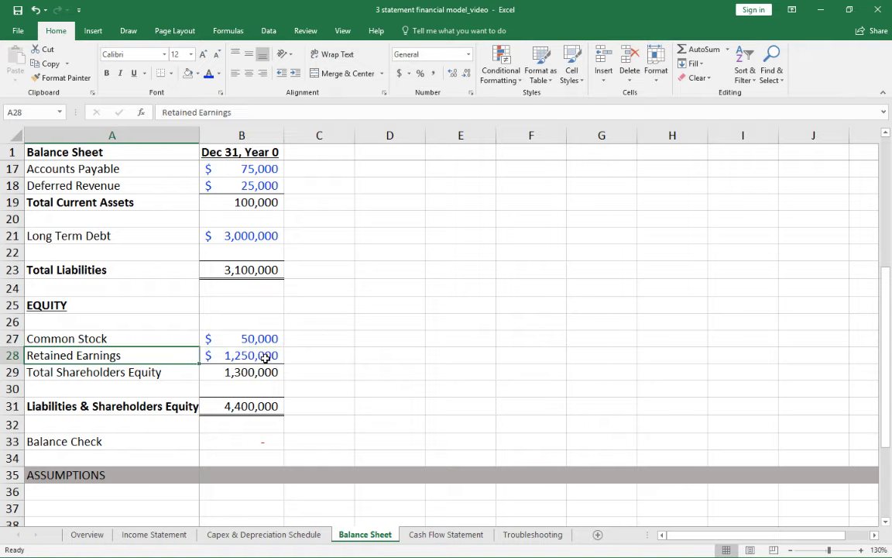
left_click(263, 357)
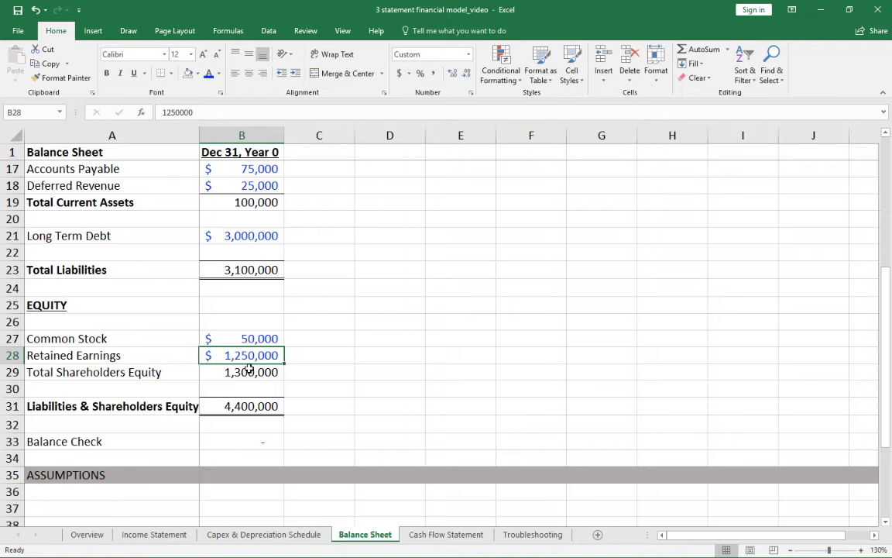
scroll(260, 354, "down", 1)
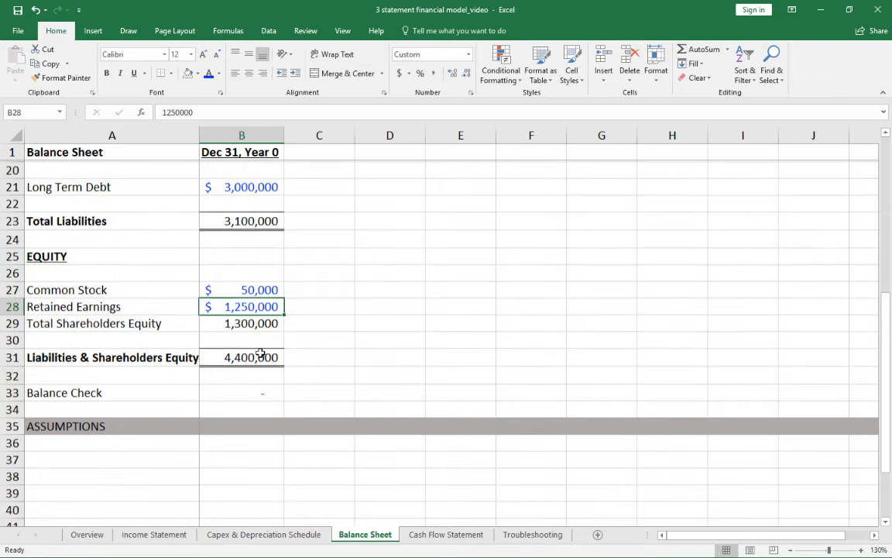
Step: Check the Liabilities & Shareholders Equity formula in B31 and compare it with Total Assets in B13
left_click(261, 354)
scroll(356, 334, "up", 2)
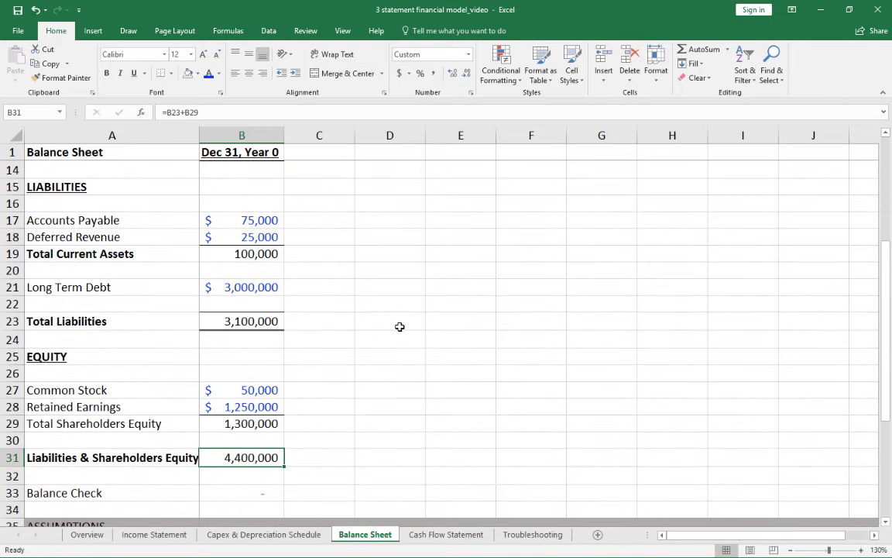
key("F2")
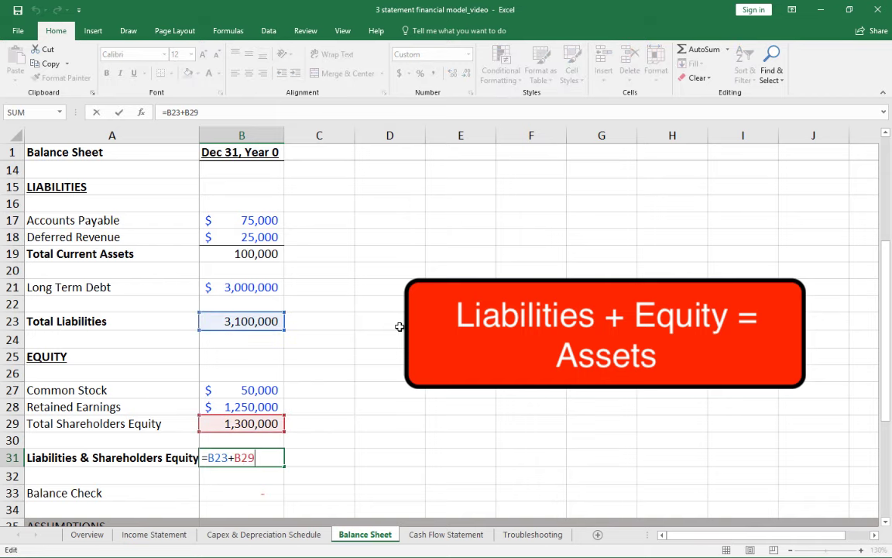
scroll(269, 318, "up", 2)
scroll(259, 325, "down", 2)
key("Escape")
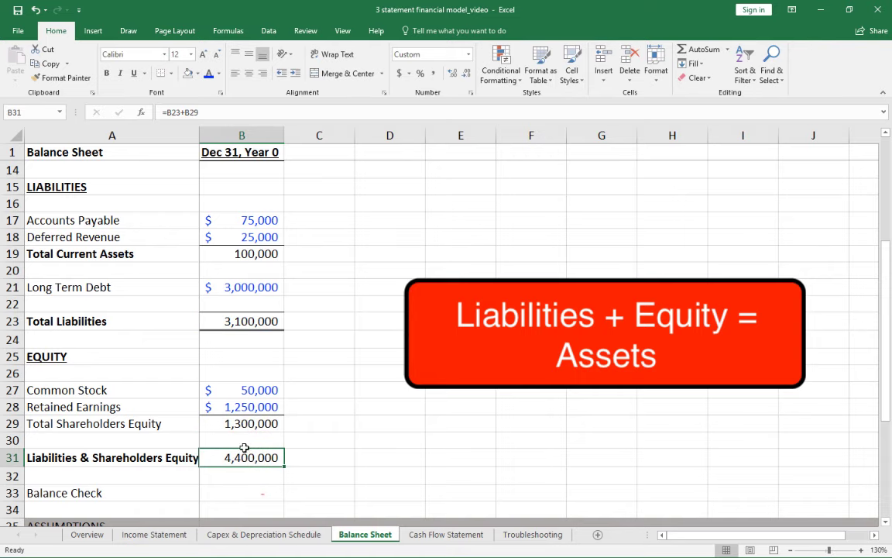
scroll(268, 381, "up", 1)
left_click(232, 200)
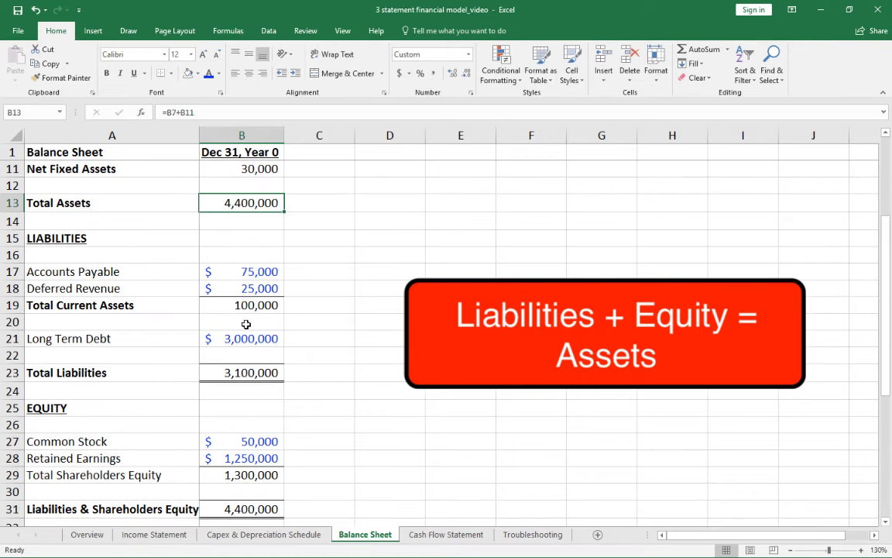
left_click(252, 506)
left_click(246, 199)
scroll(339, 262, "down", 1)
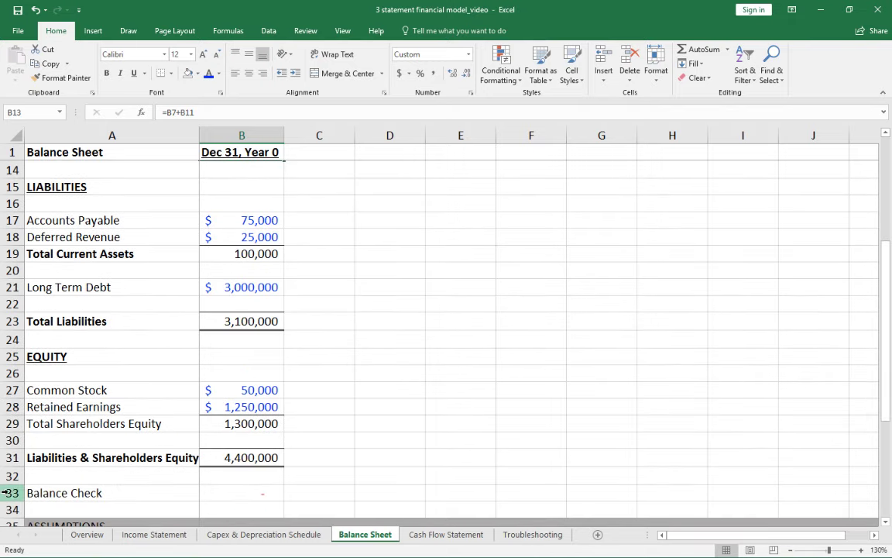
Step: Examine the Balance Check row and trace the cells referenced by its formula in B33
left_click(14, 489)
left_click(233, 494)
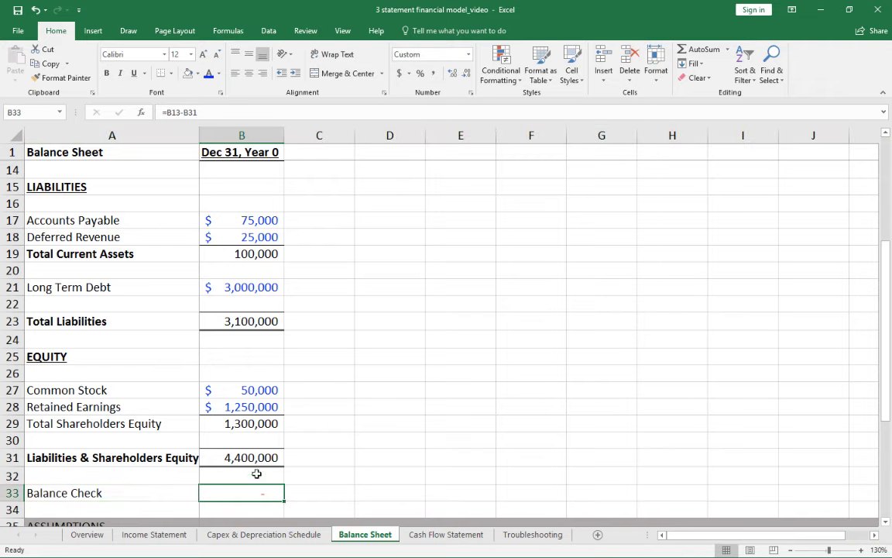
key("F2")
scroll(344, 442, "up", 2)
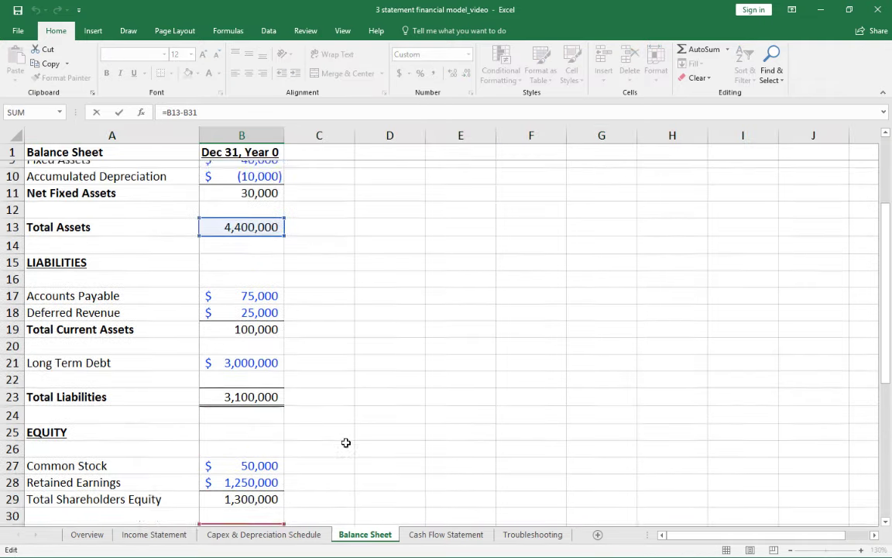
scroll(321, 387, "down", 2)
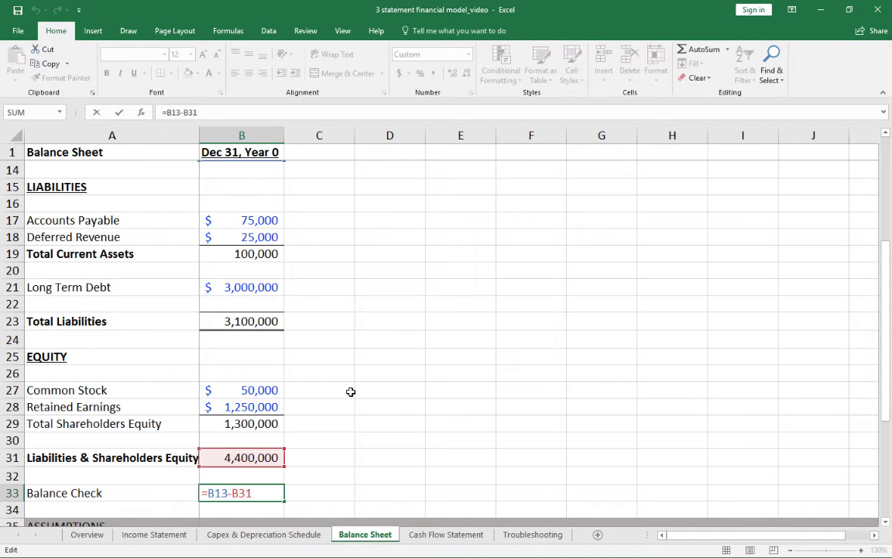
key("Escape")
scroll(350, 395, "down", 1)
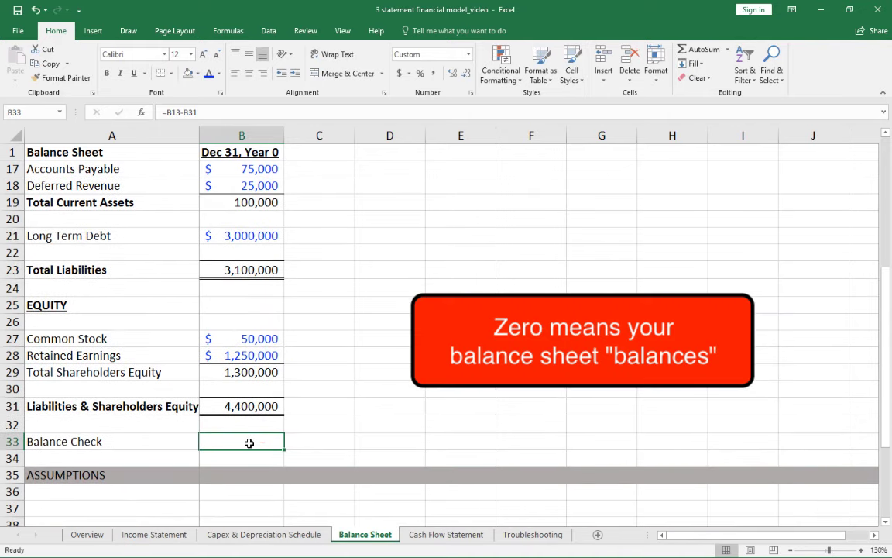
left_click(11, 440)
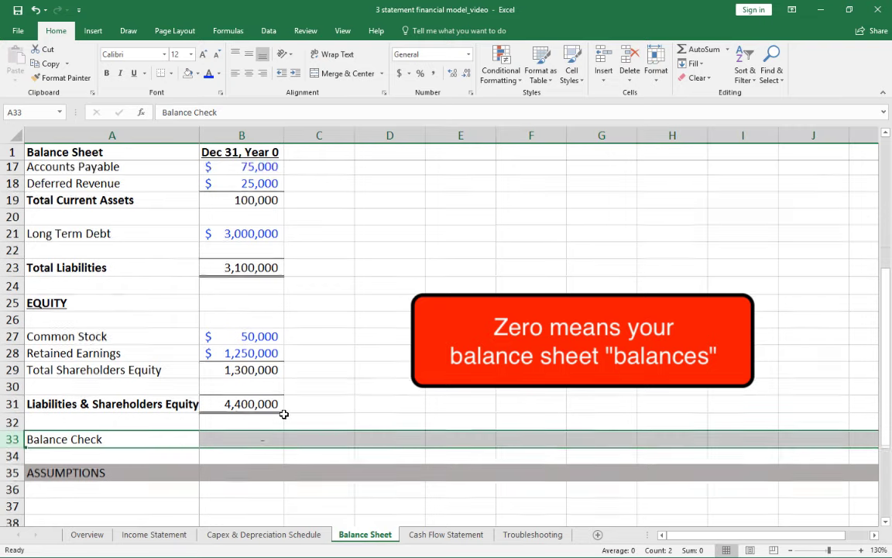
scroll(285, 412, "down", 1)
left_click(254, 396)
scroll(225, 422, "down", 1)
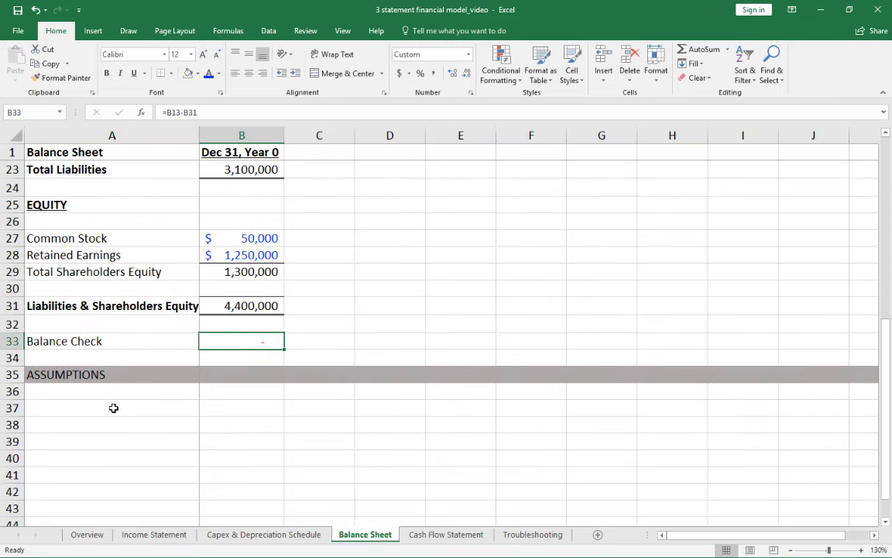
Step: Enter the label "Revenue" in A37 under the ASSUMPTIONS heading
left_click(113, 405)
type("Rvenu")
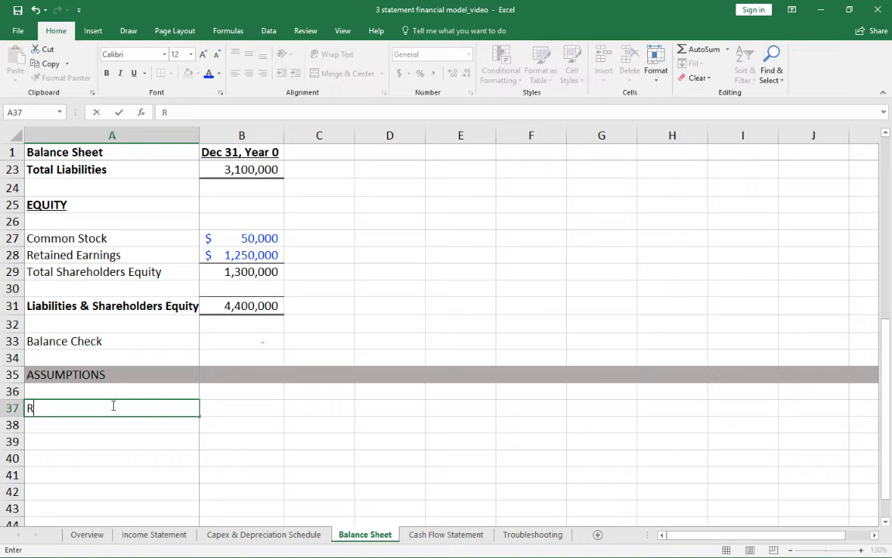
key("BackSpace")
key("BackSpace")
key("BackSpace")
key("BackSpace")
key("BackSpace")
type("evenue")
key("Return")
Step: Change the label in A37 to "Net Revenue"
left_click(104, 405)
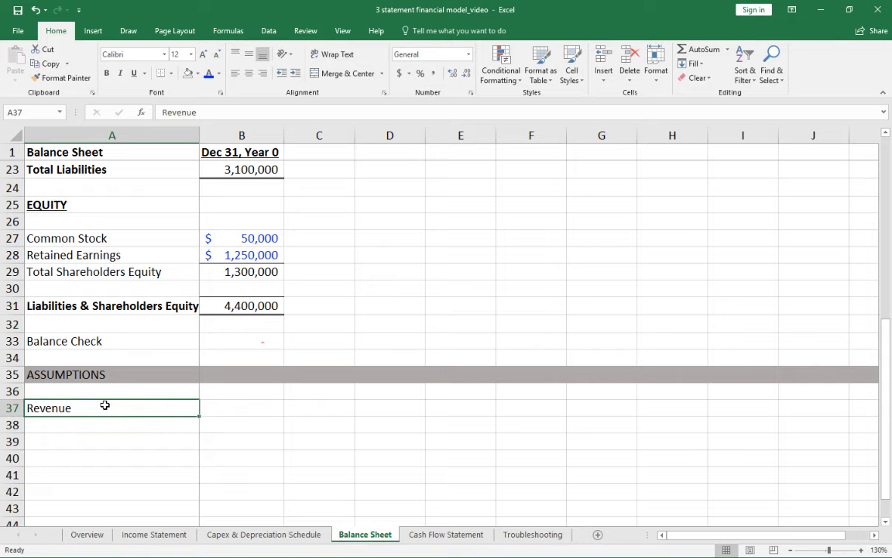
double_click(104, 405)
key("Home")
type("Net")
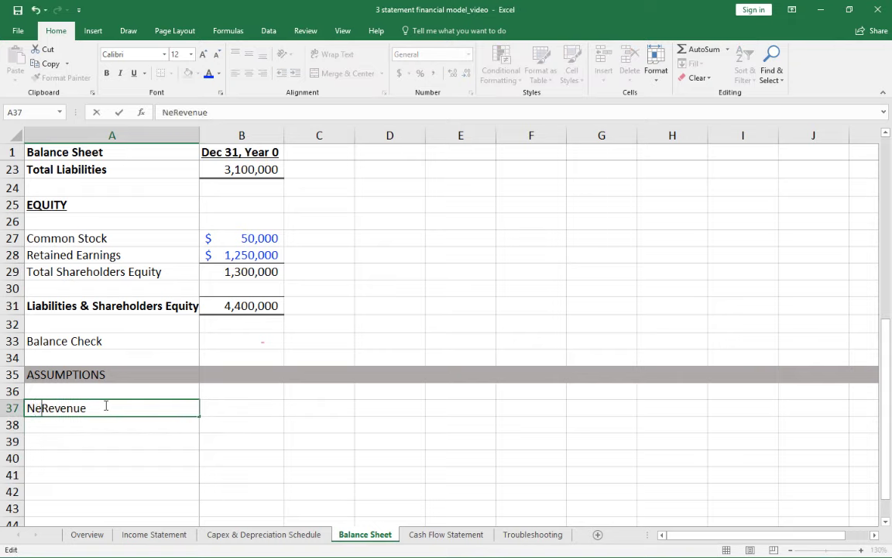
key("Return")
left_click(104, 405)
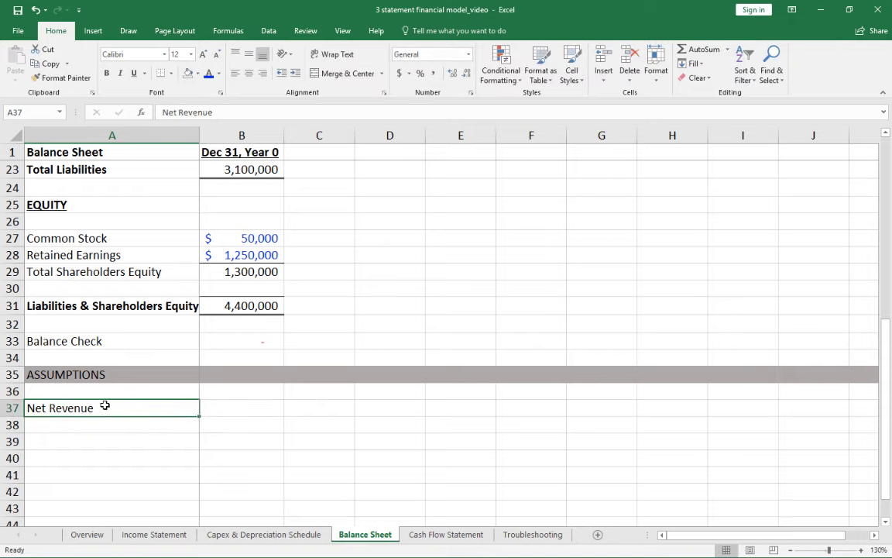
Step: Enter the label "AR (% of rvenue)" in A38, below Net Revenue
key("Return")
type("A")
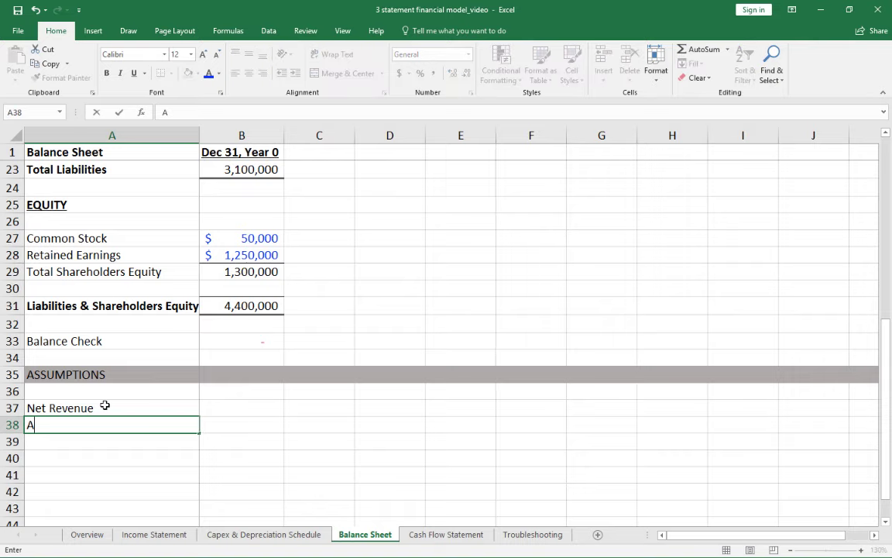
type("R (% of rvenue)")
key("Return")
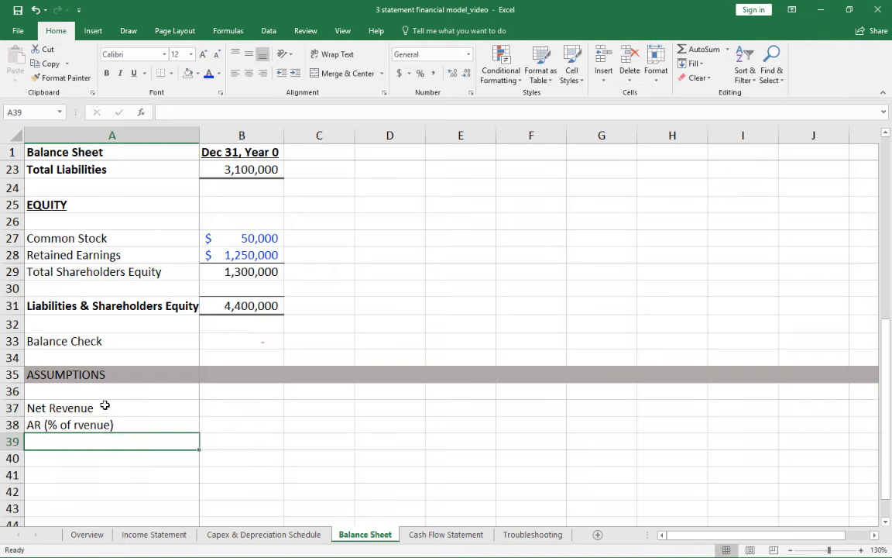
Step: Enter the label "AP (% of revenue)" in A39
type("AP (")
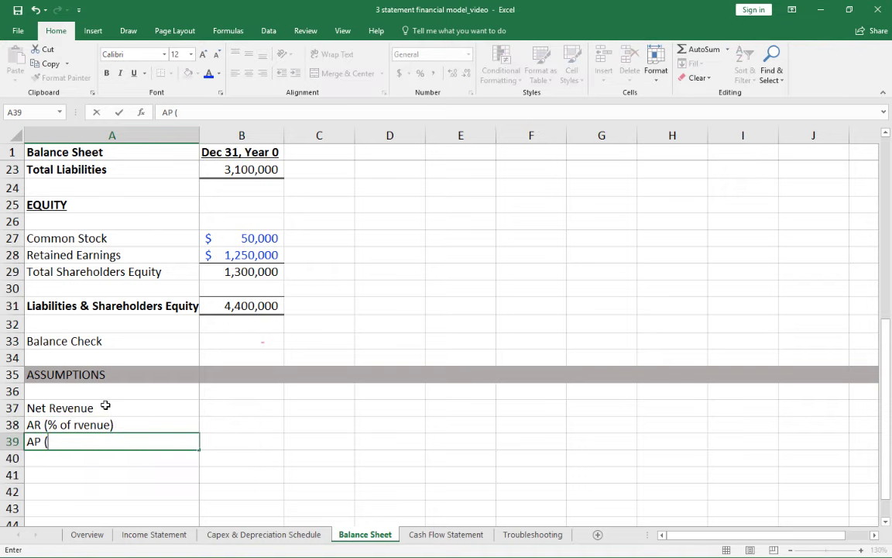
type("% of rvenu")
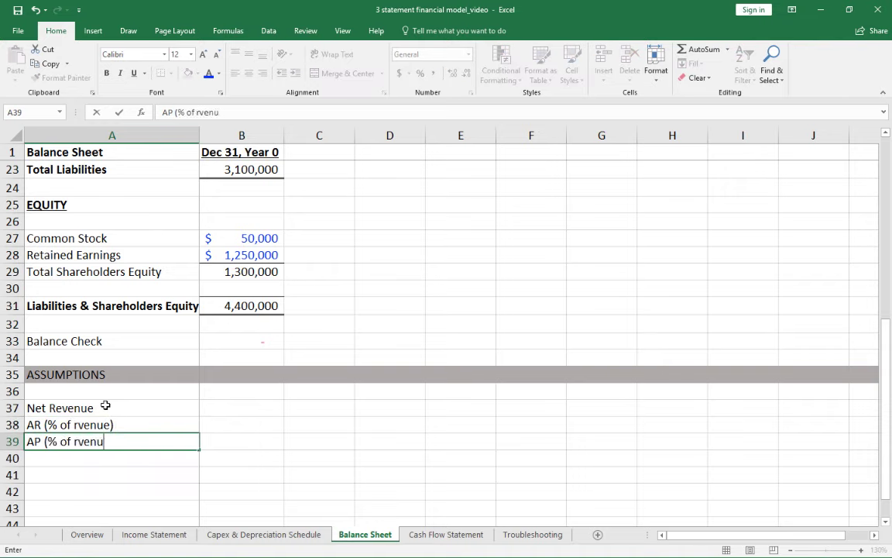
key("BackSpace")
key("BackSpace")
key("BackSpace")
key("BackSpace")
type("evenue)")
key("Return")
Step: Enter the label "Deferred Rev" in A40
type("dDefer")
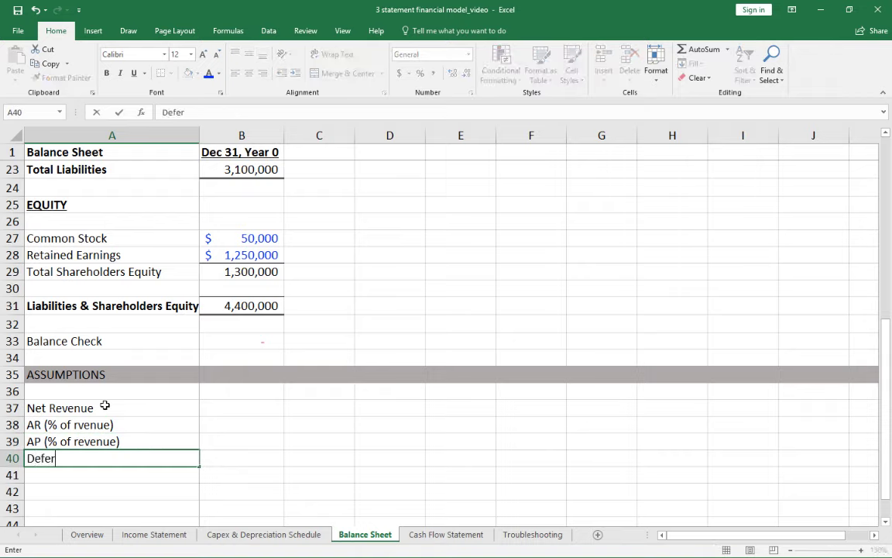
type("red Rev")
key("Return")
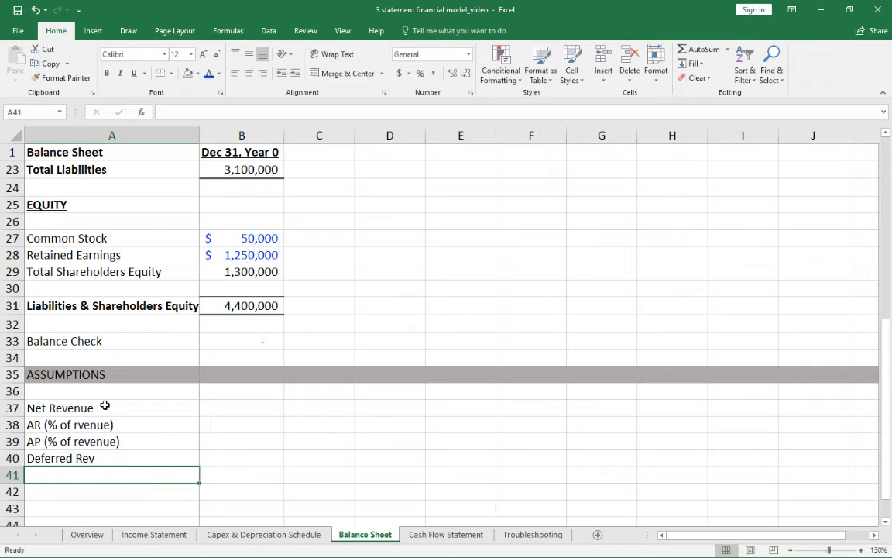
Step: Remove "(% of revenue)" from the label in A39, leaving only "AP"
key("Up")
key("Up")
key("F2")
key("ctrl+shift+Left")
key("ctrl+shift+Left")
key("ctrl+shift+Left")
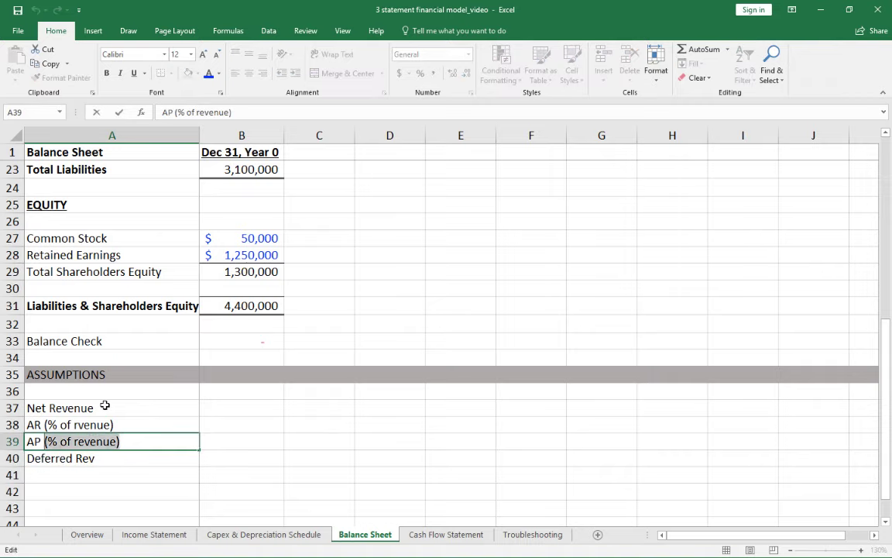
key("BackSpace")
key("Return")
Step: Correct the spelling of the label in A38 to "AR (% of revenue)"
key("Up")
key("Up")
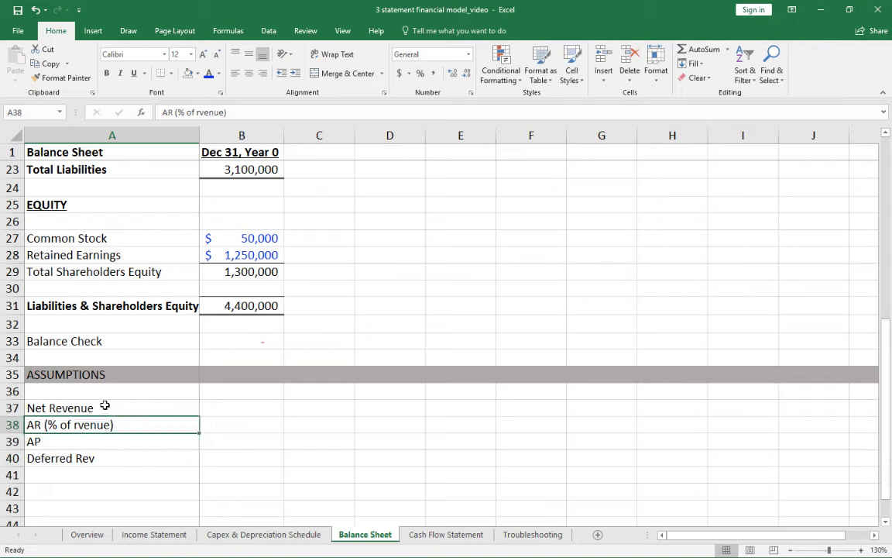
key("F2")
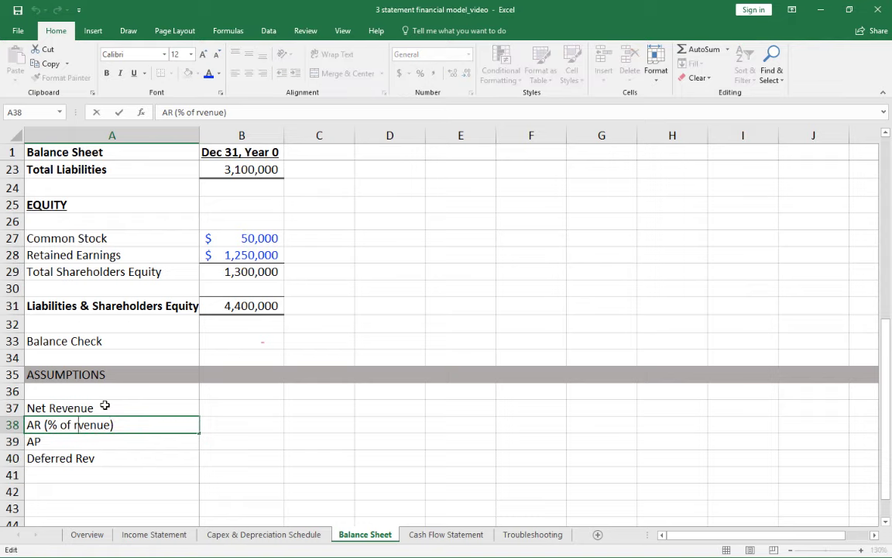
type("e")
key("Return")
key("Up")
key("Right")
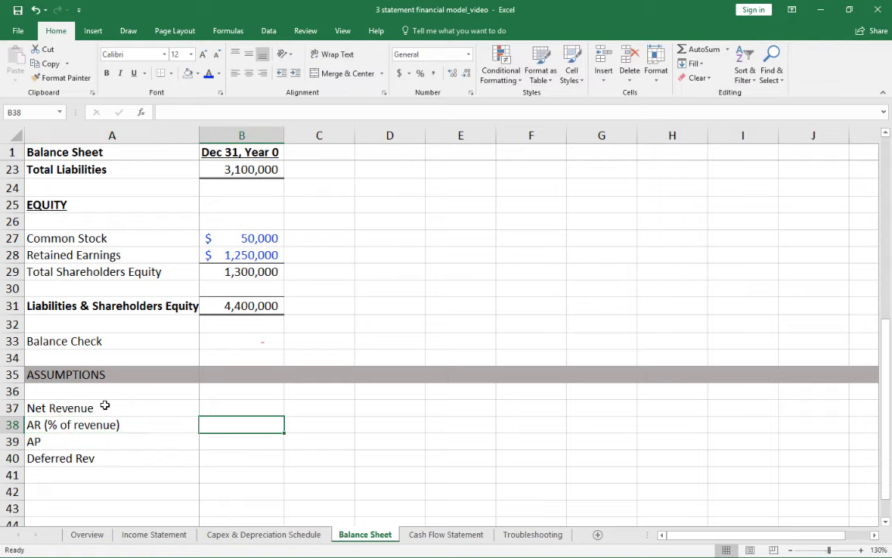
Step: Copy the Year 1 to Year 4 headers from the Capex & Depreciation Schedule sheet into C1:F1 of the Balance Sheet
key("Up")
key("Right")
scroll(282, 391, "up", 7)
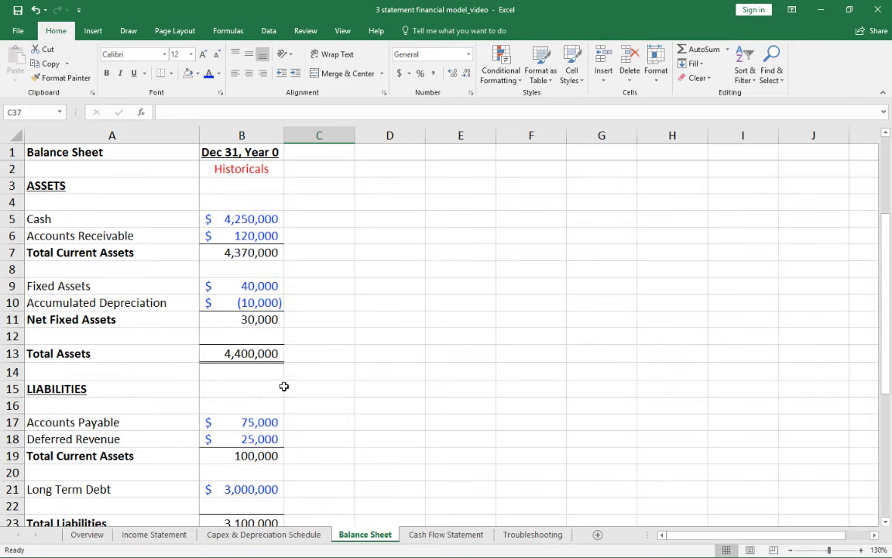
left_click(314, 152)
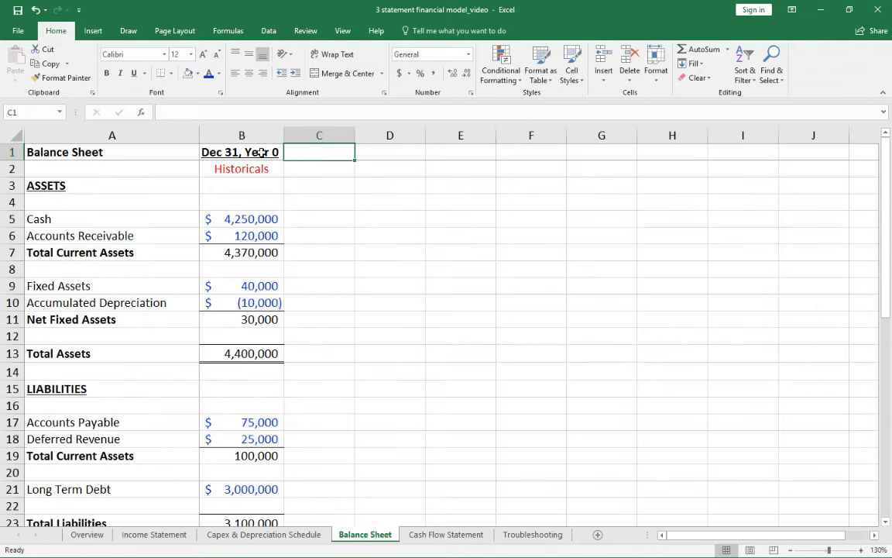
left_click(247, 534)
left_click_drag(371, 155, 643, 159)
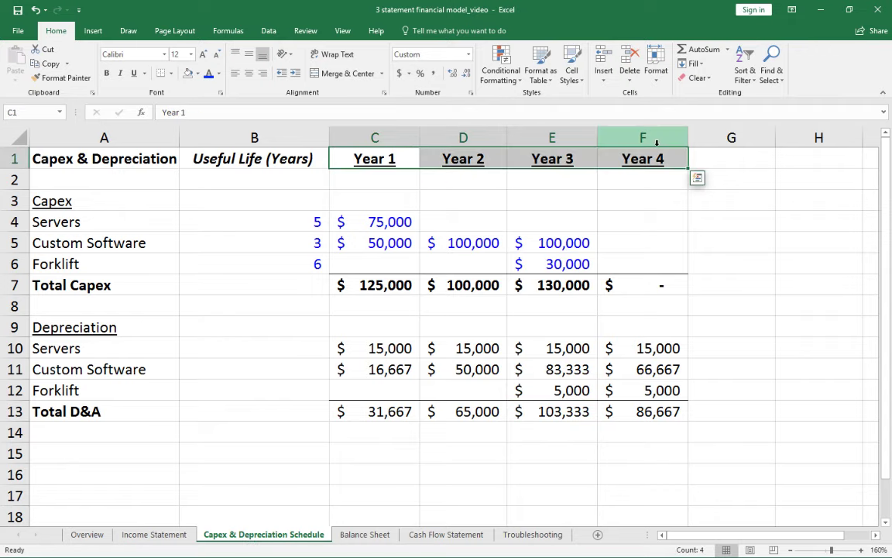
left_click(53, 65)
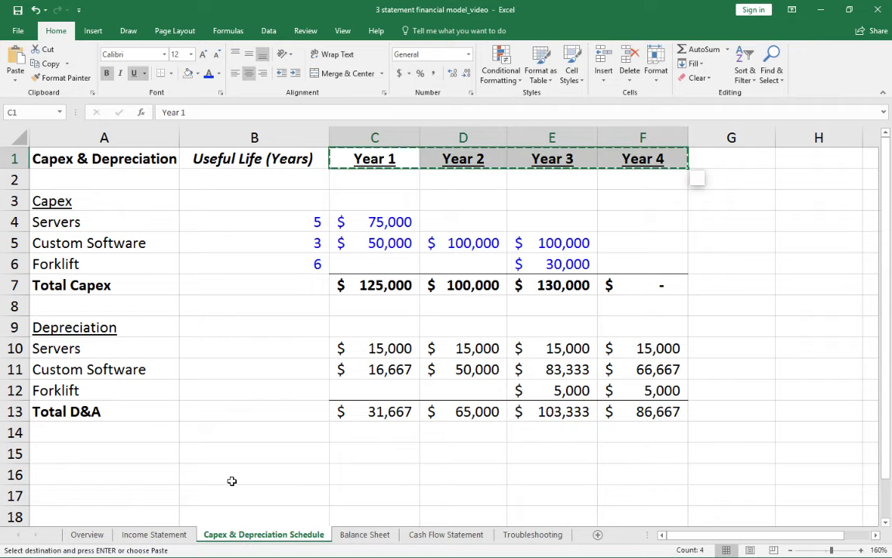
left_click(361, 535)
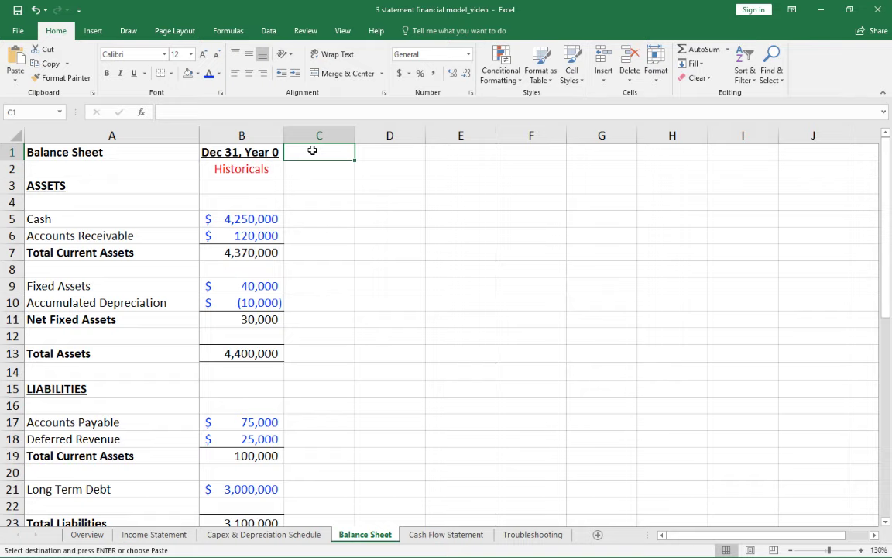
key("ctrl+v")
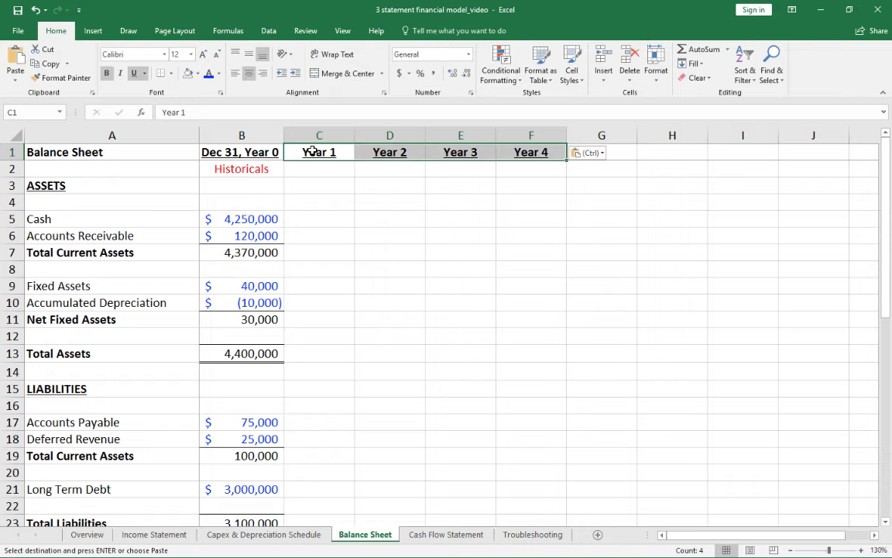
Step: Link the Year 1 Net Revenue assumption in C37 to net revenue on the Income Statement sheet, cell B8
left_click(309, 220)
left_click(317, 235)
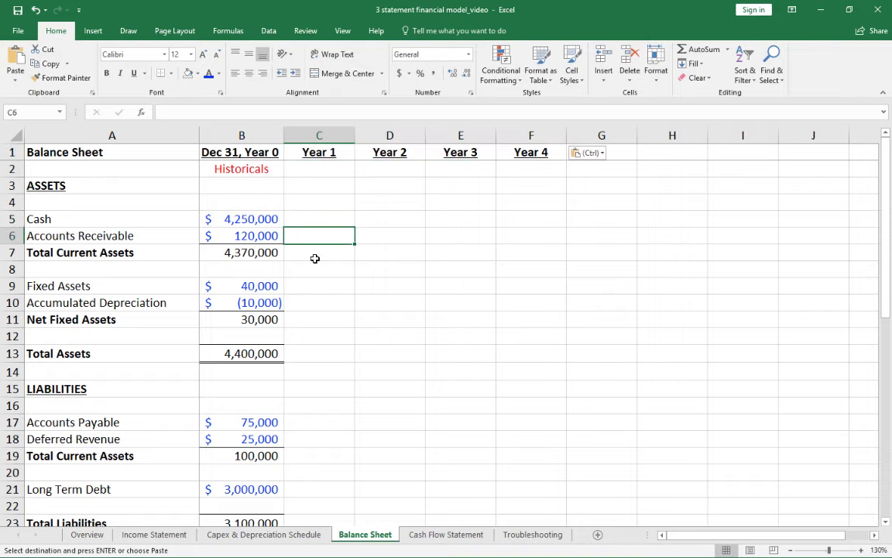
scroll(315, 263, "down", 2)
scroll(315, 265, "down", 8)
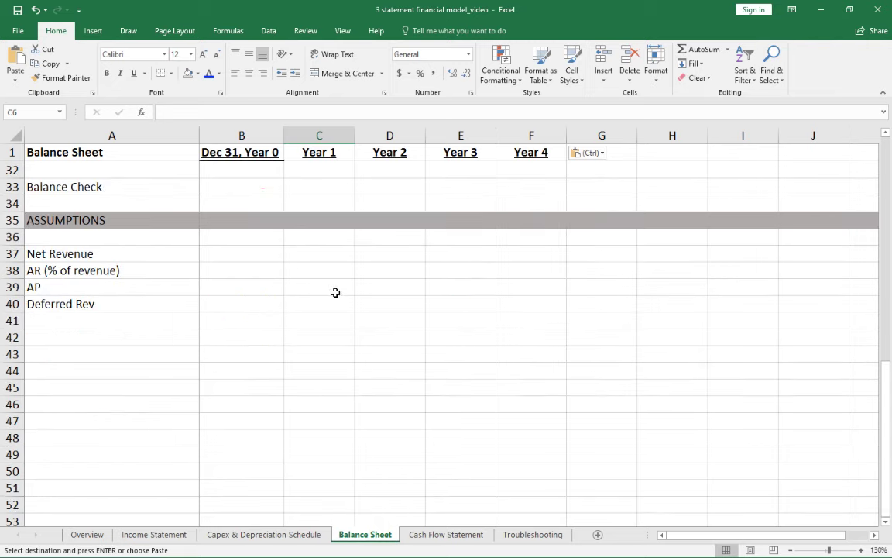
left_click(315, 253)
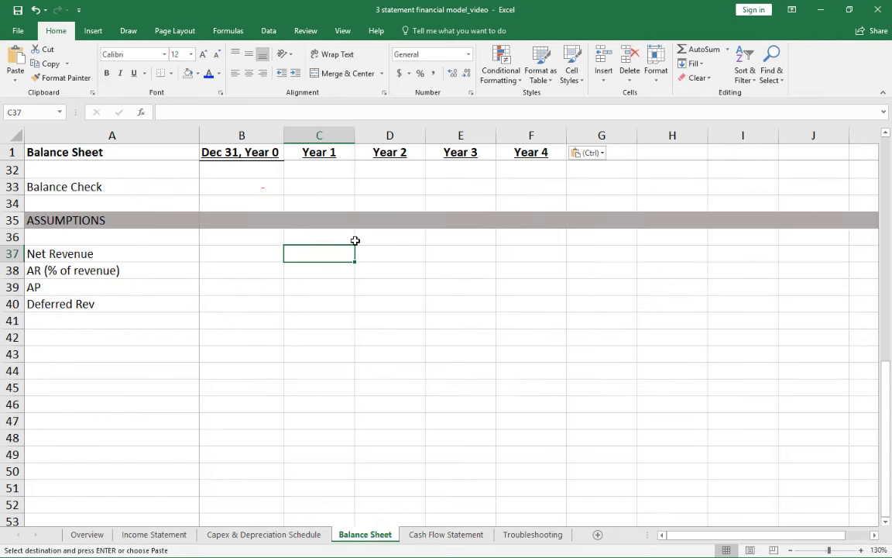
type("=")
left_click(146, 534)
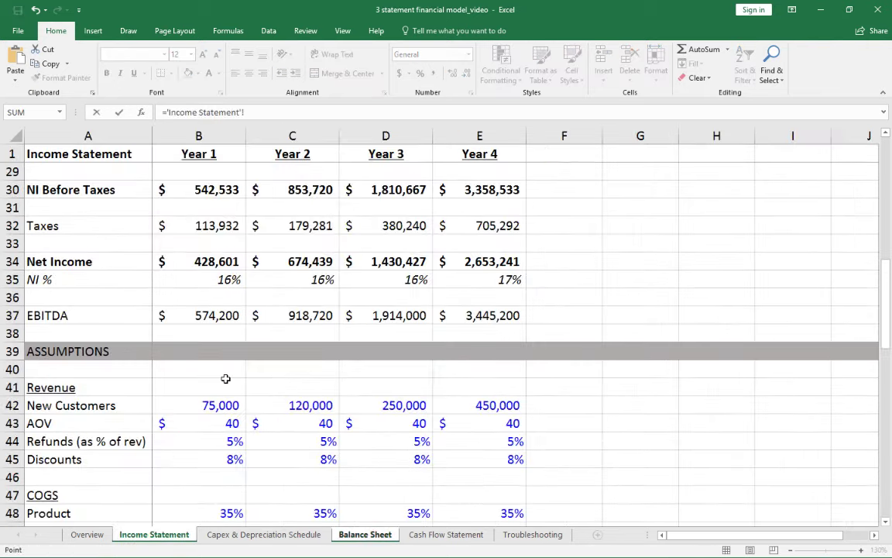
scroll(222, 362, "up", 10)
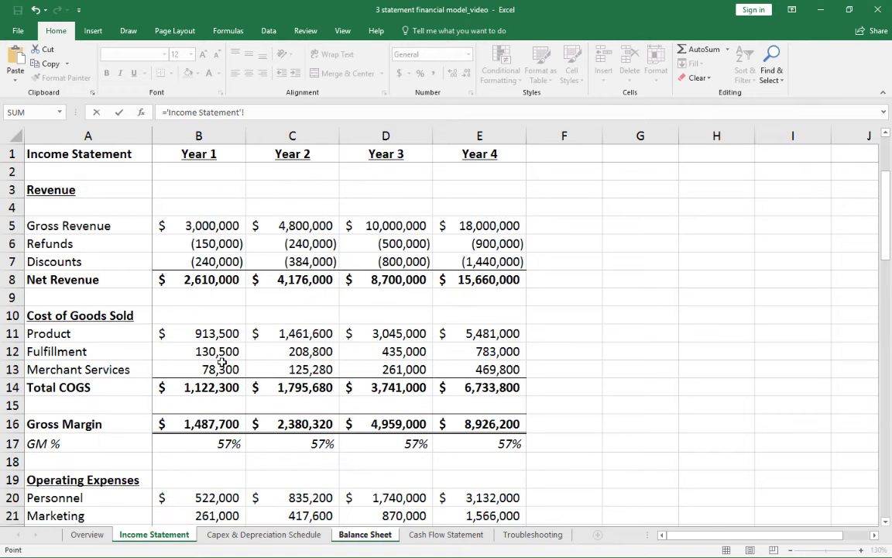
left_click(200, 279)
key("Return")
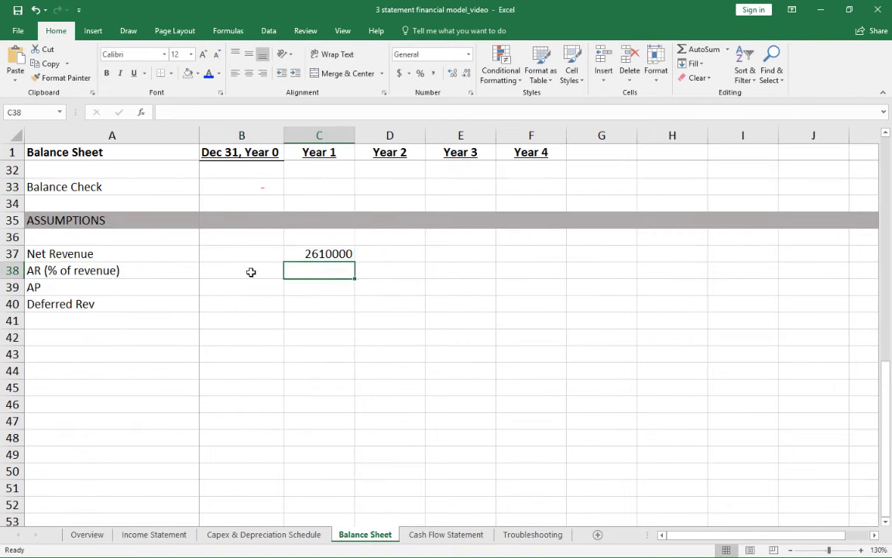
Step: Format C37 as dollar currency without decimals and narrow column C slightly
key("Up")
left_click(400, 73)
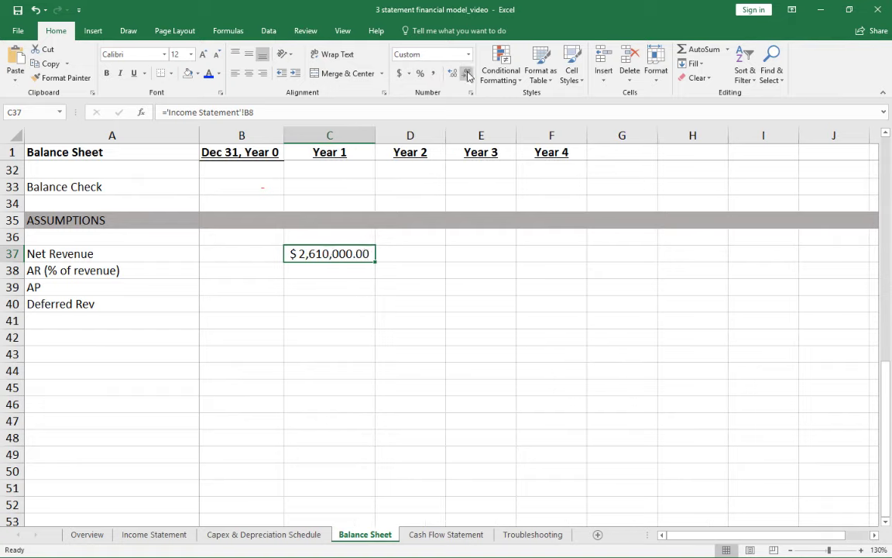
left_click(468, 74)
left_click(468, 74)
left_click_drag(373, 135, 364, 135)
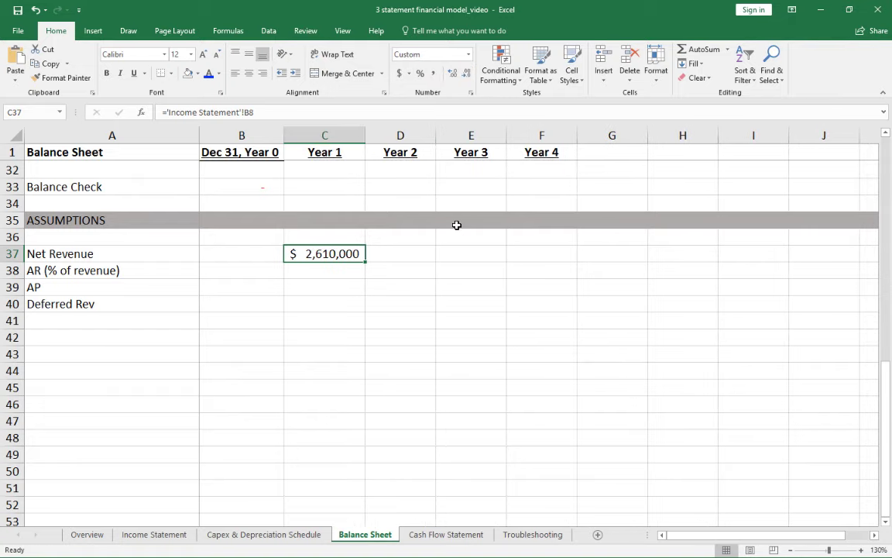
Step: Copy the Net Revenue link from C37 across to Years 2 through 4 in D37:F37
key("ctrl+c")
key("shift+Right")
key("shift+Right")
key("shift+Right")
key("ctrl+v")
key("Down")
key("Up")
key("Right")
key("Left")
key("shift+Right")
key("shift+Right")
key("shift+Right")
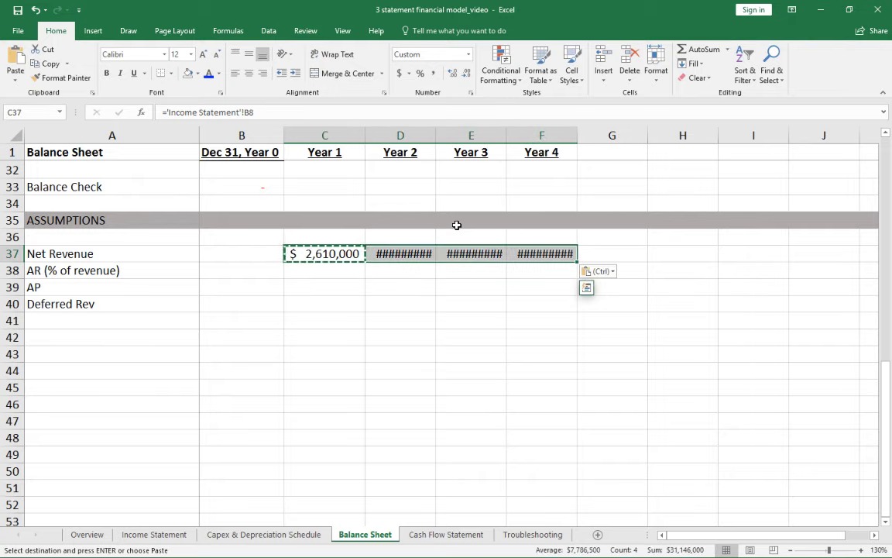
Step: Auto-fit the widths of columns C through F to their contents and clear the copy selection
left_click_drag(355, 132, 577, 134)
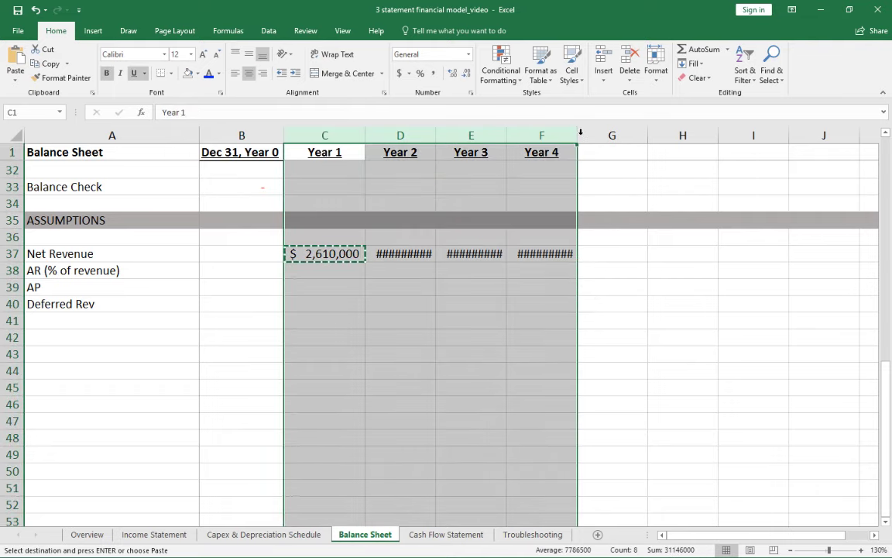
double_click(580, 132)
left_click(338, 268)
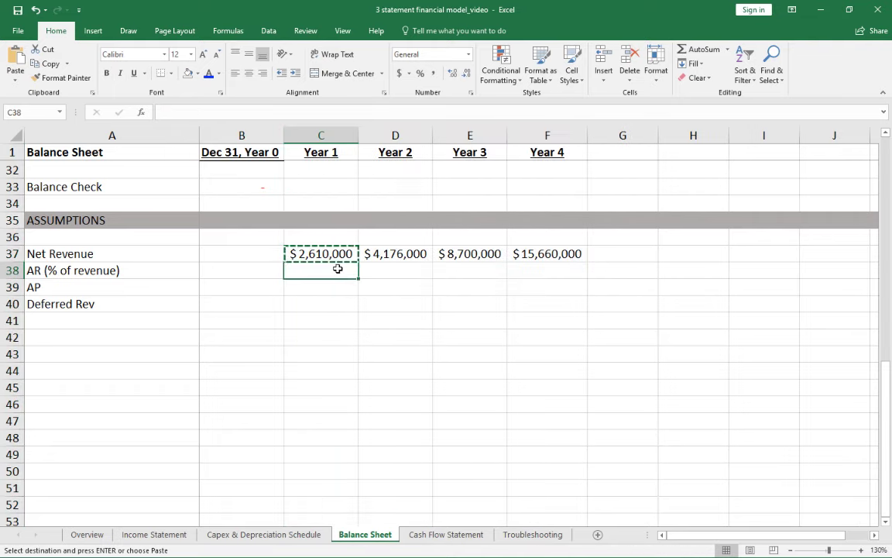
key("Escape")
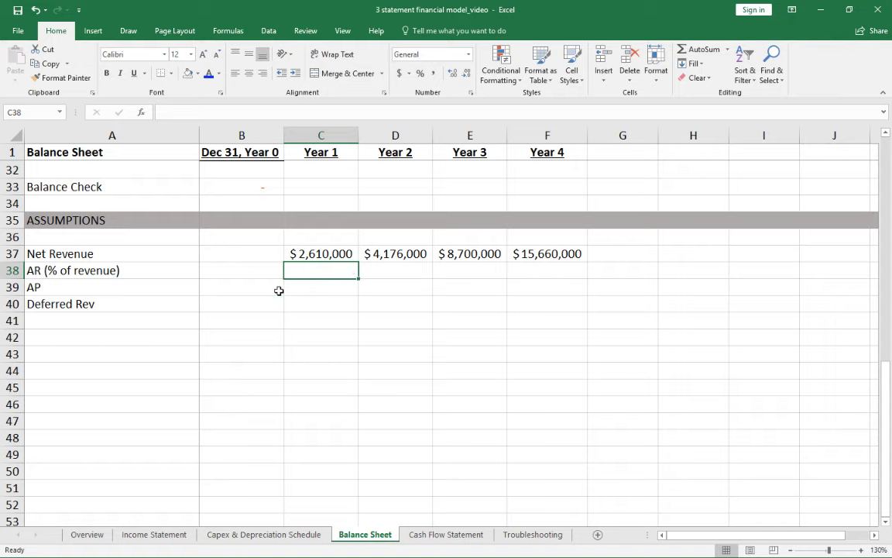
Step: Enter 5% as the Year 1 AR assumption in C38 and colour it blue
type("5")
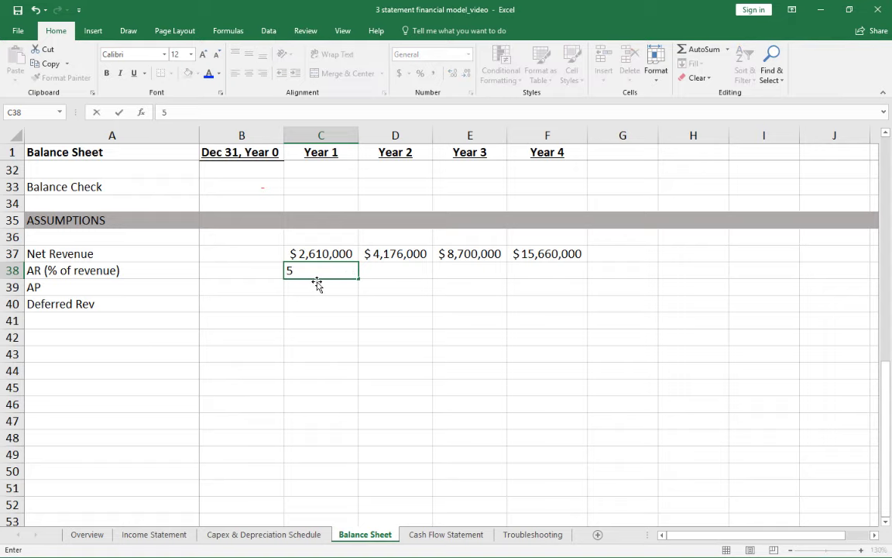
type("%")
key("Return")
left_click(313, 269)
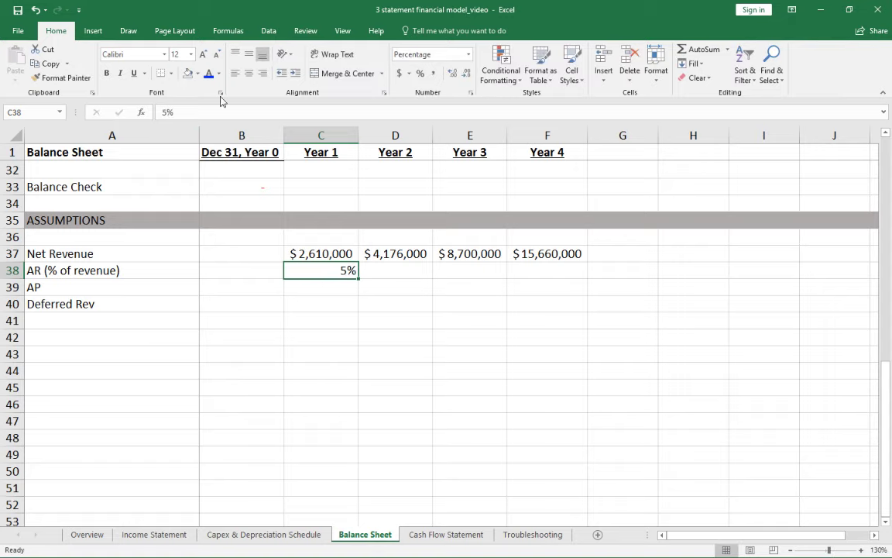
left_click(207, 72)
Step: Copy the Year 1 AR percentage from C38 into the AP row, cell C39
key("ctrl+c")
key("shift+Down")
key("ctrl+v")
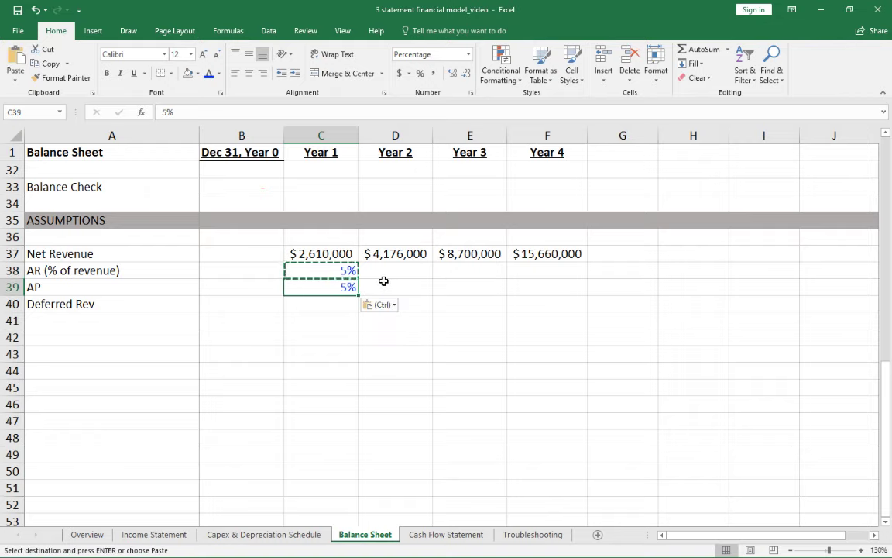
Step: Change the font colour of the Year 1 AR percentage in C38 to a darker blue
key("shift+Up")
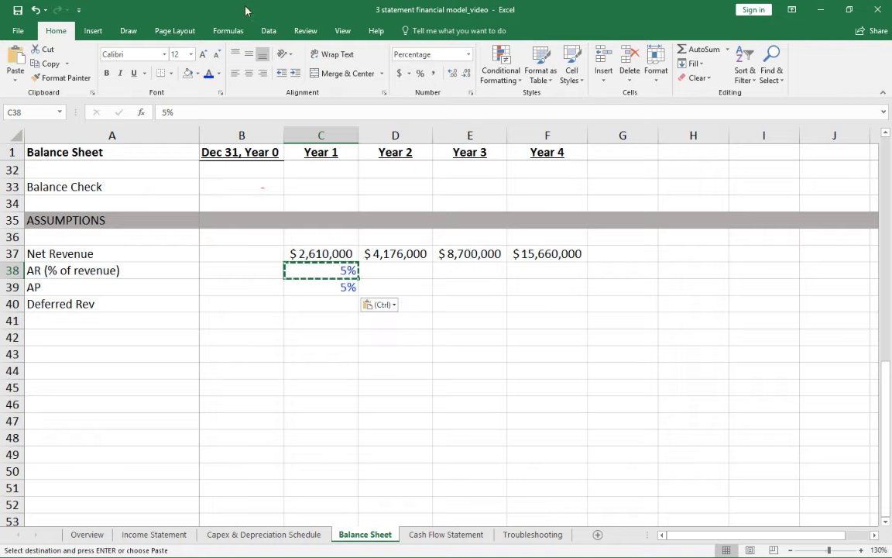
left_click(219, 73)
left_click(220, 211)
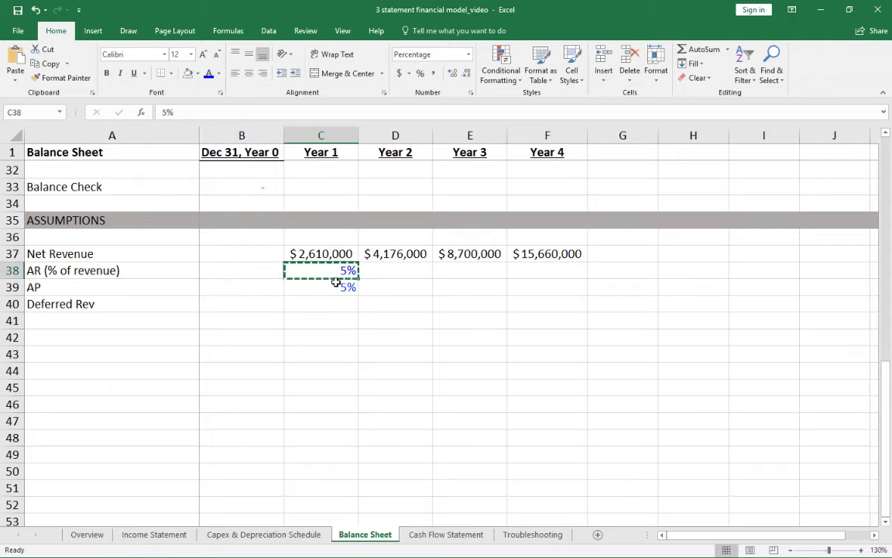
Step: Set the Year 1 AP assumption in C39 to 6% in the same darker blue
key("Down")
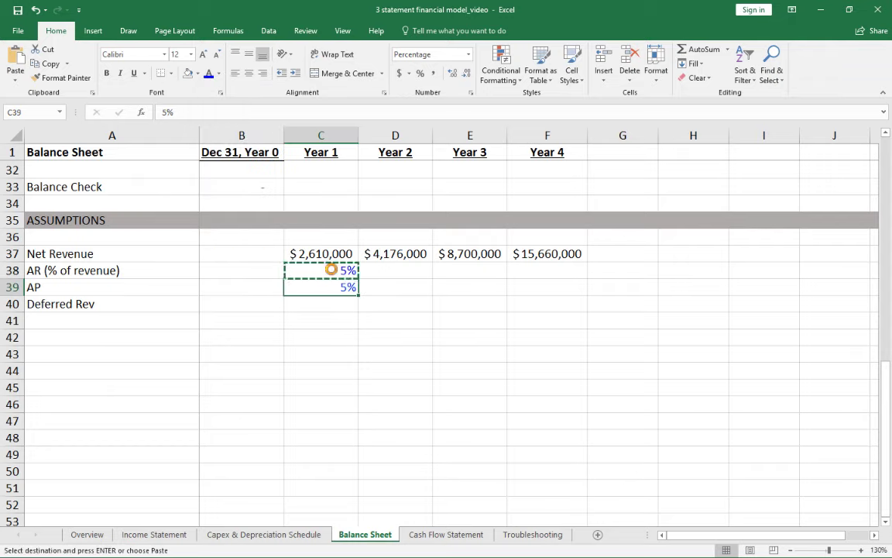
type("6")
key("ctrl+Return")
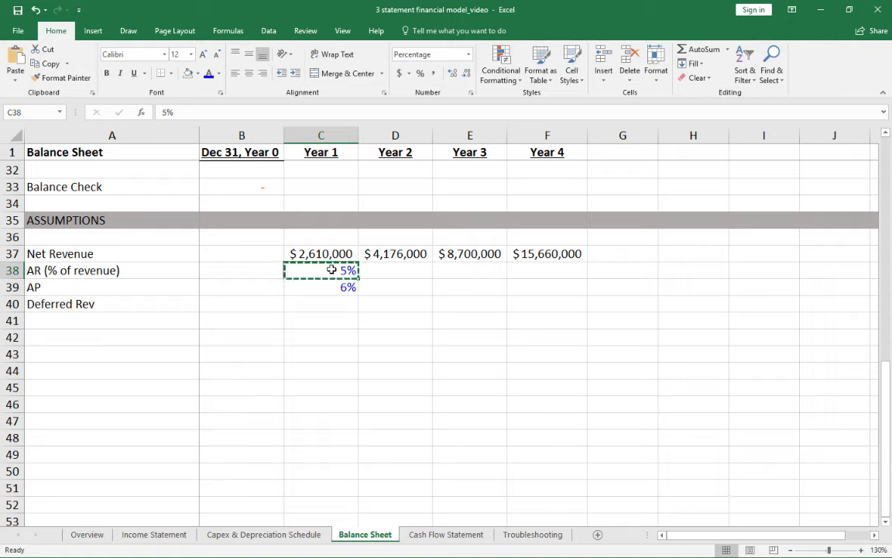
key("Escape")
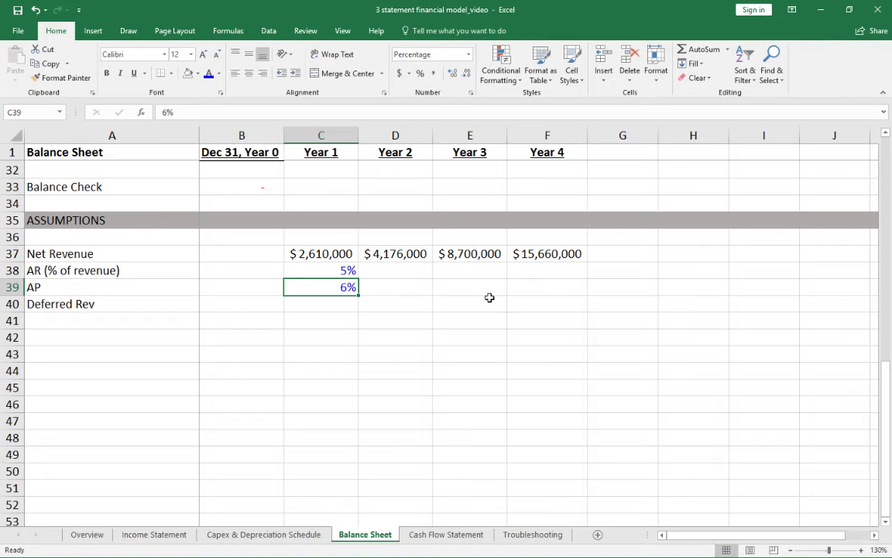
Step: Copy the Year 1 AP percentage into the Deferred Rev cell C40 and set it to 3%
left_click(344, 270)
left_click(334, 289)
key("Down")
key("Up")
key("ctrl+c")
key("Down")
key("ctrl+v")
key("Escape")
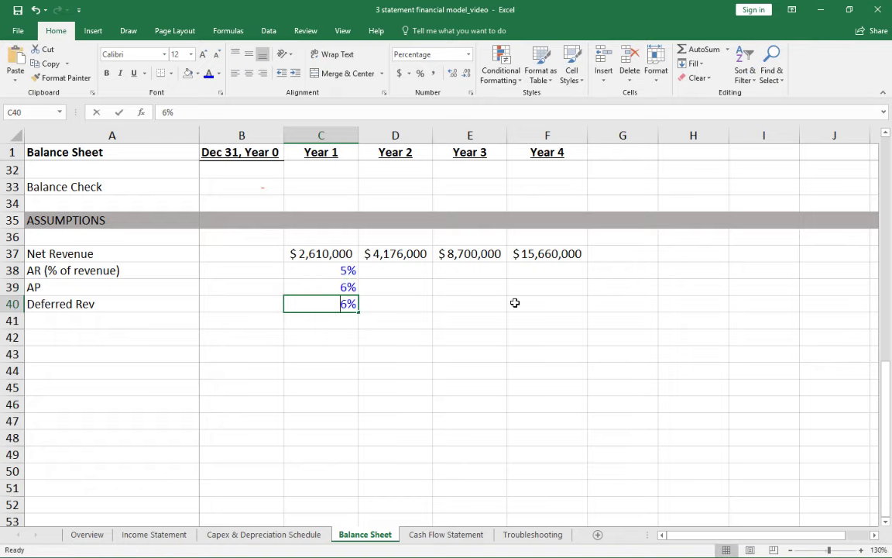
type("2")
key("Return")
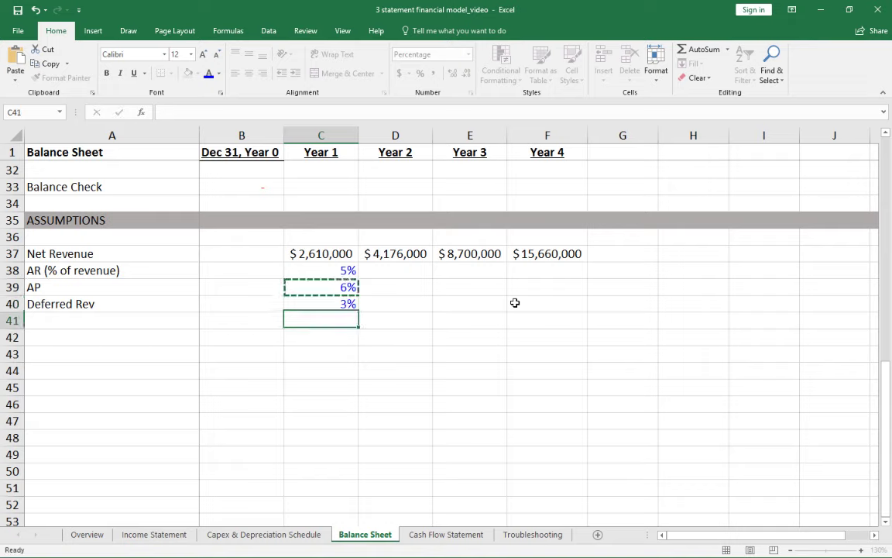
Step: Copy the Year 1 AR, AP and Deferred Rev percentages in C38:C40 across to Years 2 through 4
key("Up")
key("Up")
key("Up")
key("shift+Down")
key("shift+Down")
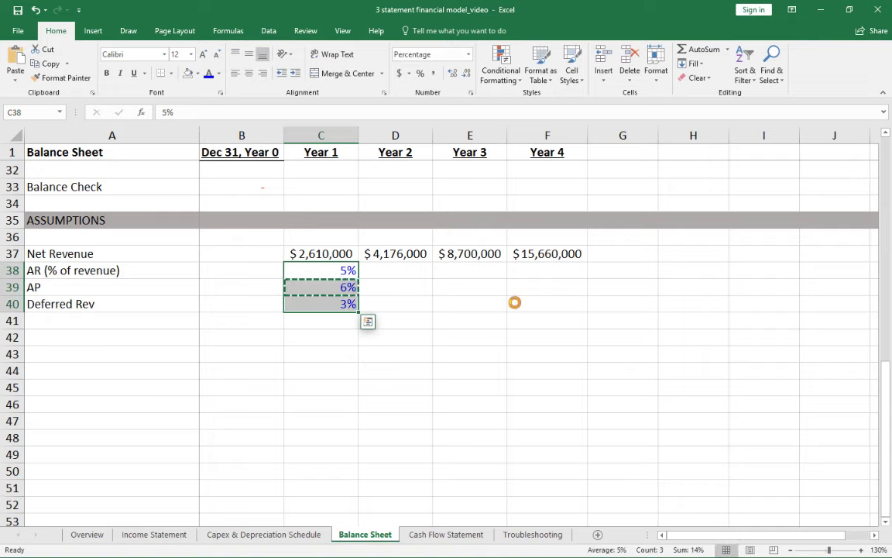
key("ctrl+c")
key("shift+Right")
key("shift+Right")
key("shift+Right")
key("ctrl+v")
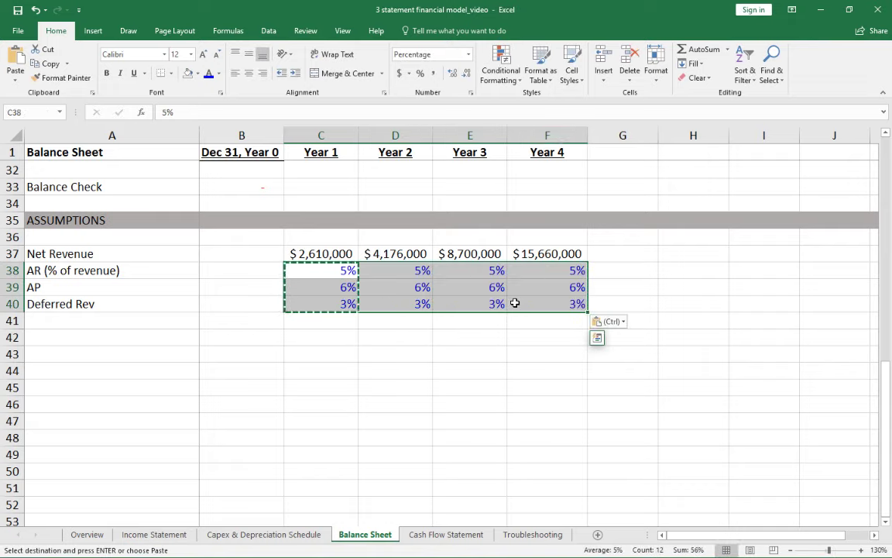
Step: Set the Deferred Rev percentages to 5% for Year 2, 7% for Year 3 and 9% for Year 4
key("Down")
key("Escape")
key("Up")
key("Down")
key("Right")
key("Down")
type("5")
key("Right")
key("Return")
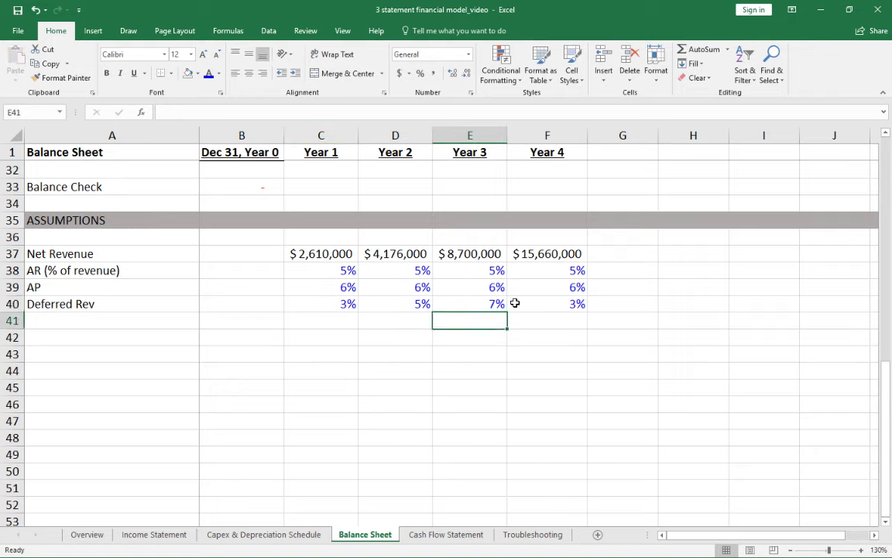
left_click(515, 303)
type("9")
key("Return")
key("Up")
key("Left")
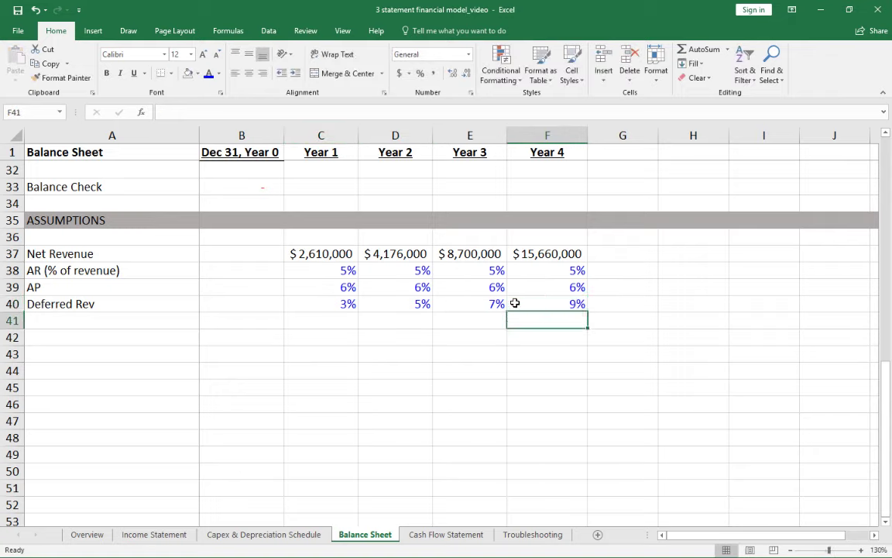
Step: Change the Deferred Rev percentages in row 40 to 8% for Year 3 and 10% for Year 4
key("Right")
key("Left")
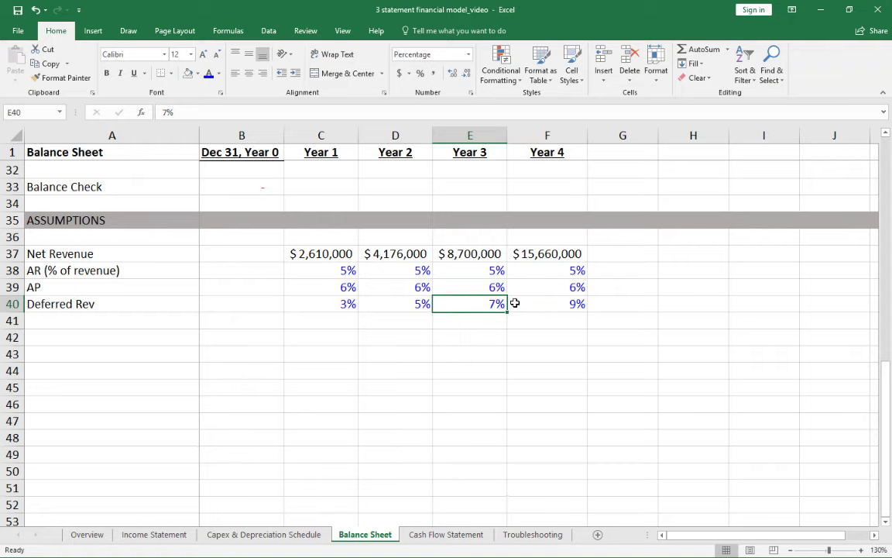
left_click(414, 306)
left_click(471, 304)
type("8")
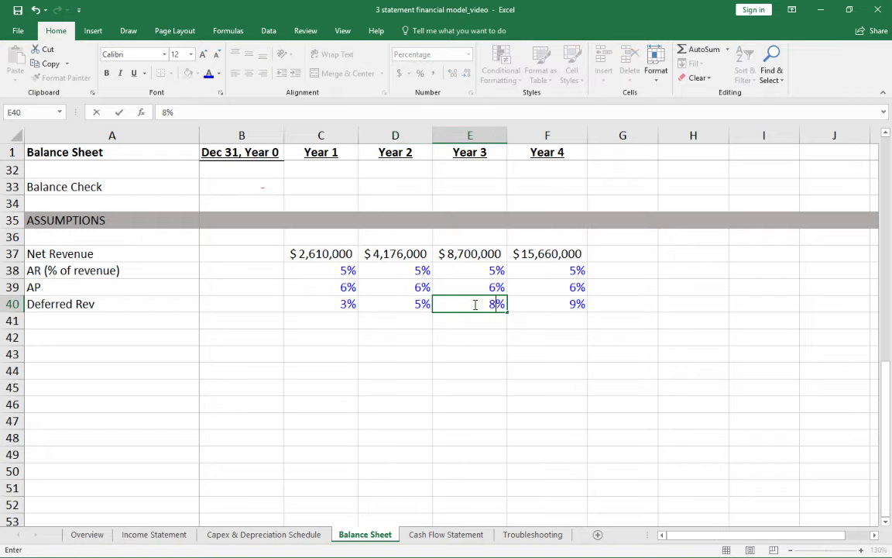
key("Tab")
type("10")
left_click(457, 308)
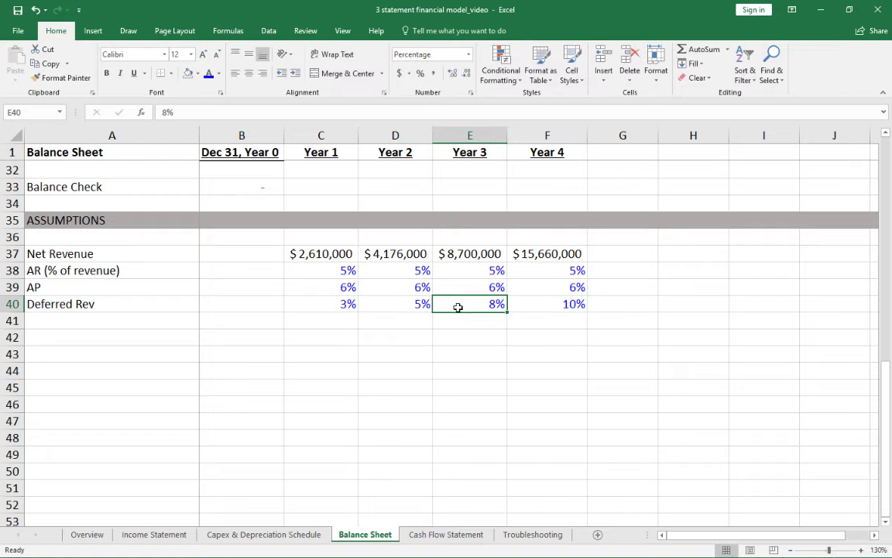
left_click(100, 337)
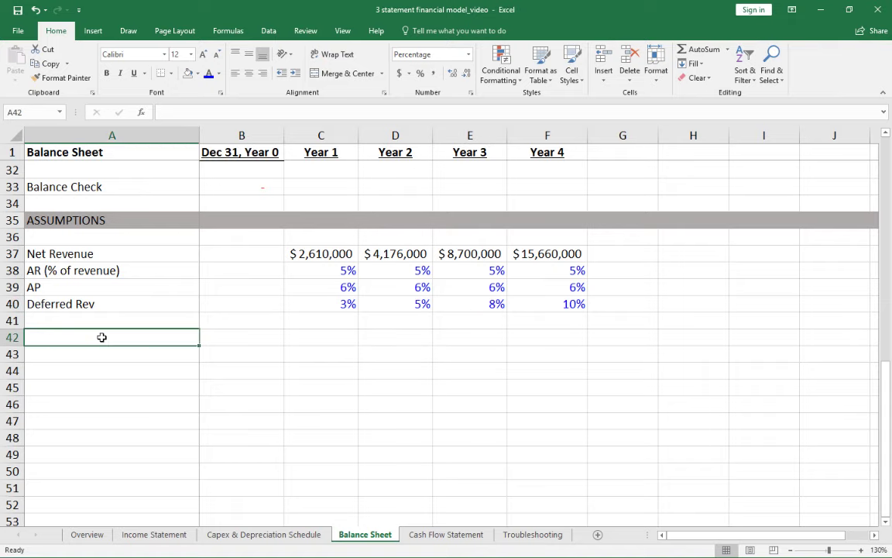
Step: Calculate Year 1 Accounts Receivable in C6 as net revenue times the AR percentage, =C37*C38
scroll(333, 303, "up", 10)
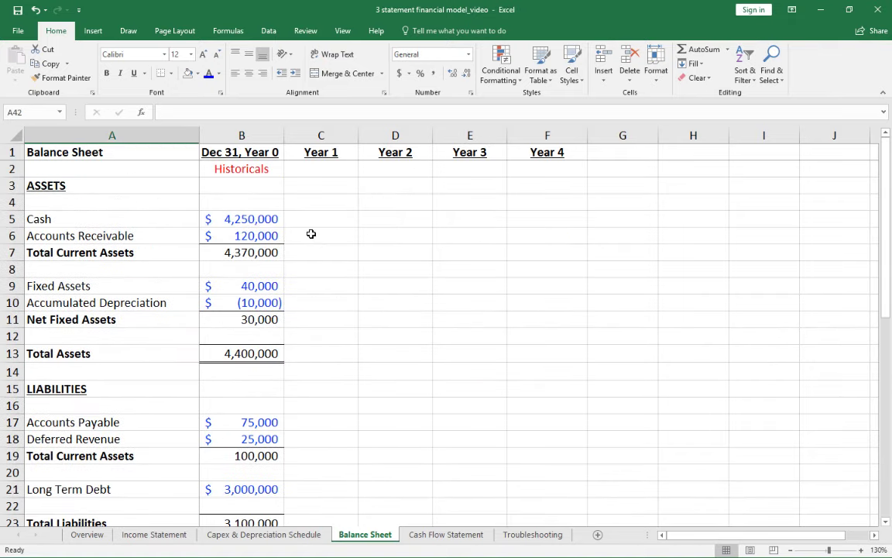
left_click(314, 235)
type("=")
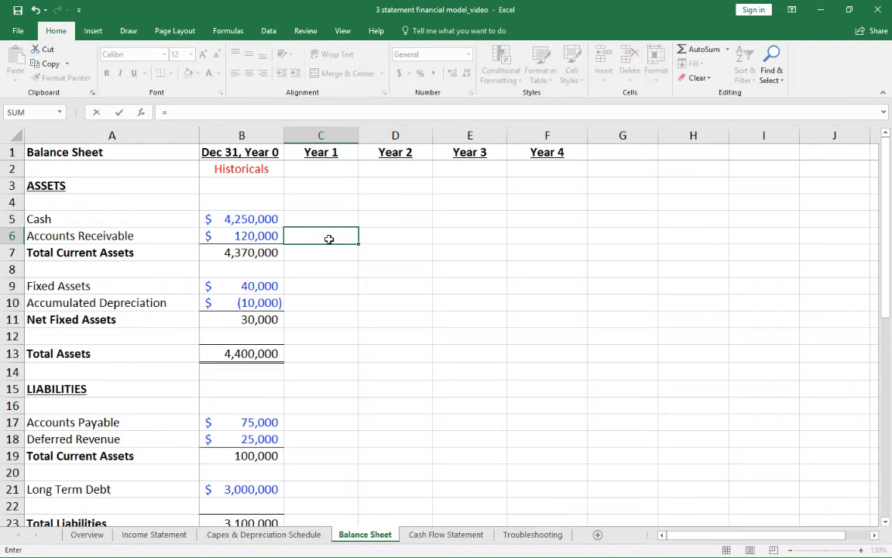
scroll(328, 239, "down", 10)
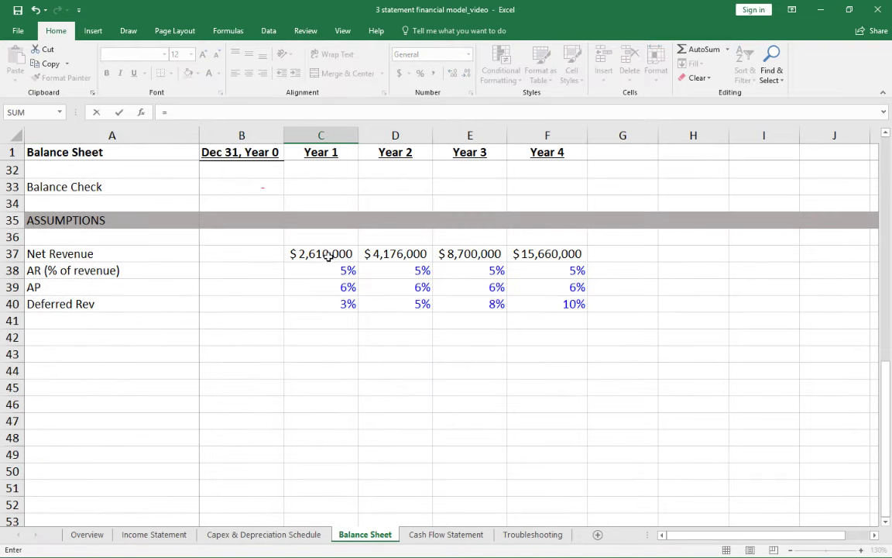
left_click(328, 256)
type("*")
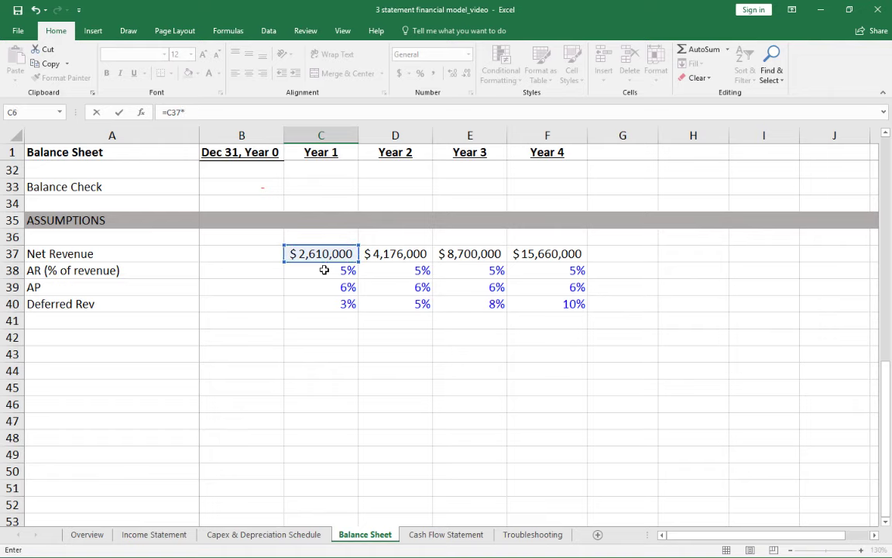
left_click(325, 270)
key("shift+Return")
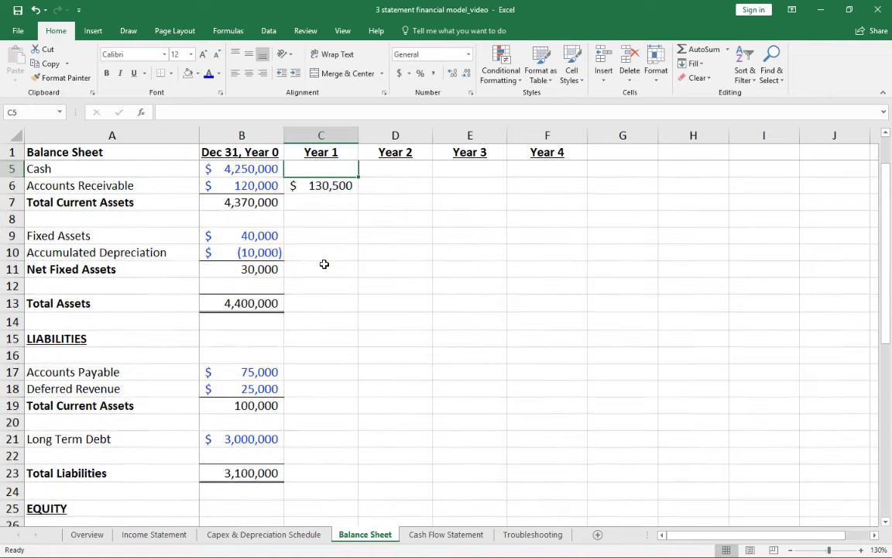
Step: Copy the Year 1 Accounts Receivable formula in C6 across to Years 2 through 4
key("Down")
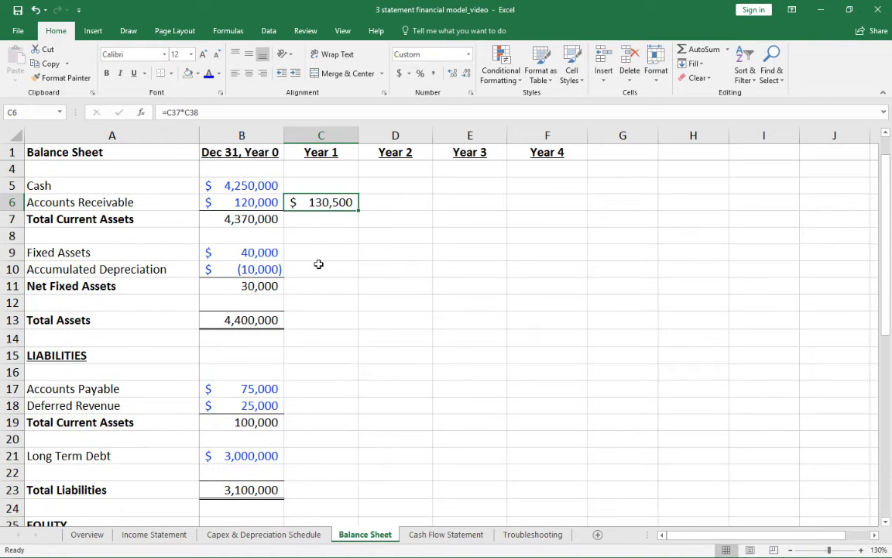
key("ctrl+c")
key("shift+Right")
key("shift+Right")
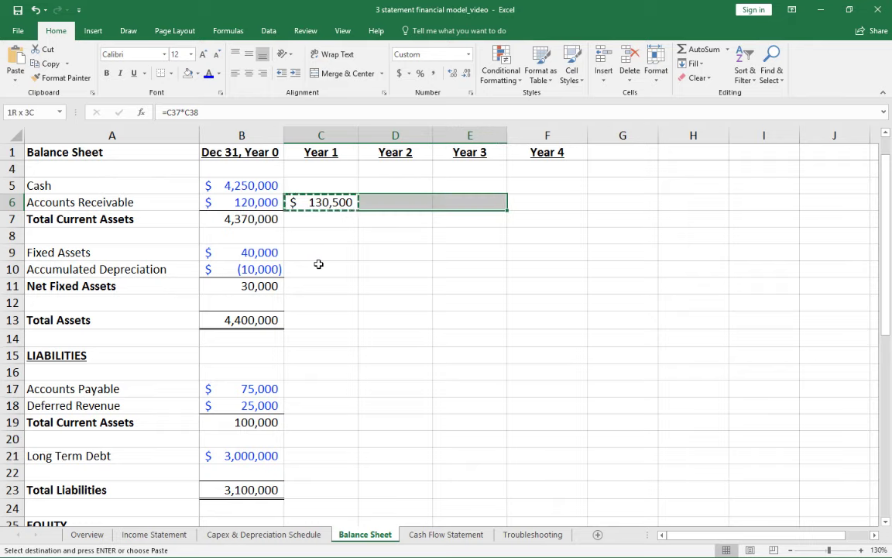
key("shift+Right")
key("ctrl+v")
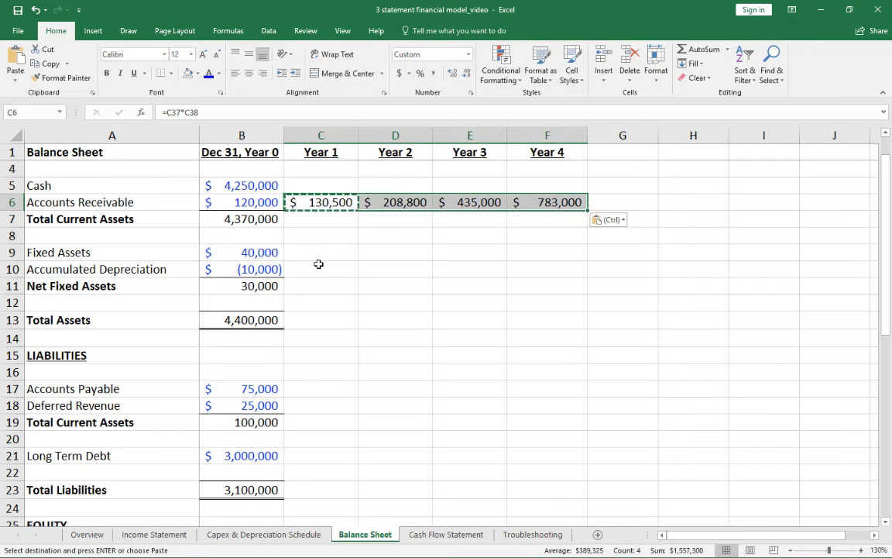
key("Escape")
Step: Copy the Year 0 Total Current Assets sum in B7 across to Years 1 through 4
left_click(263, 219)
key("F2")
key("Escape")
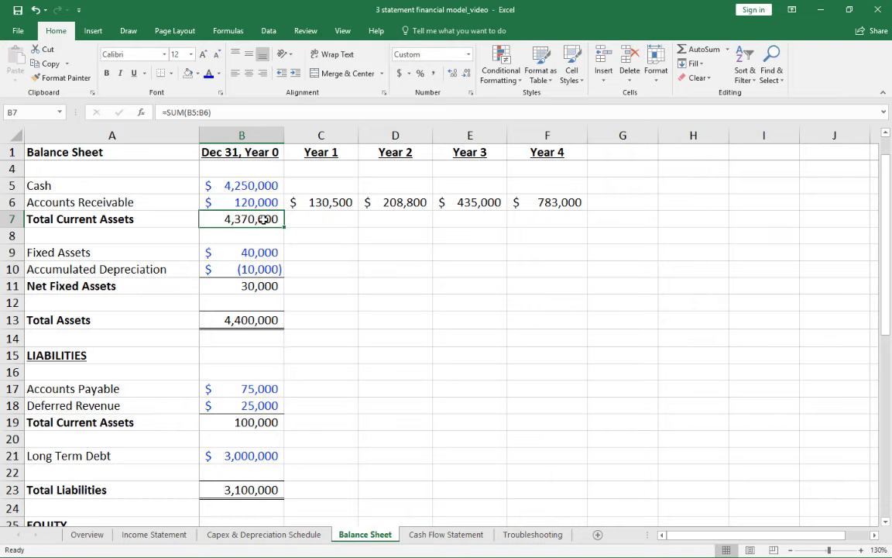
key("ctrl+c")
key("shift+Right")
key("shift+Right")
key("shift+Right")
key("shift+Right")
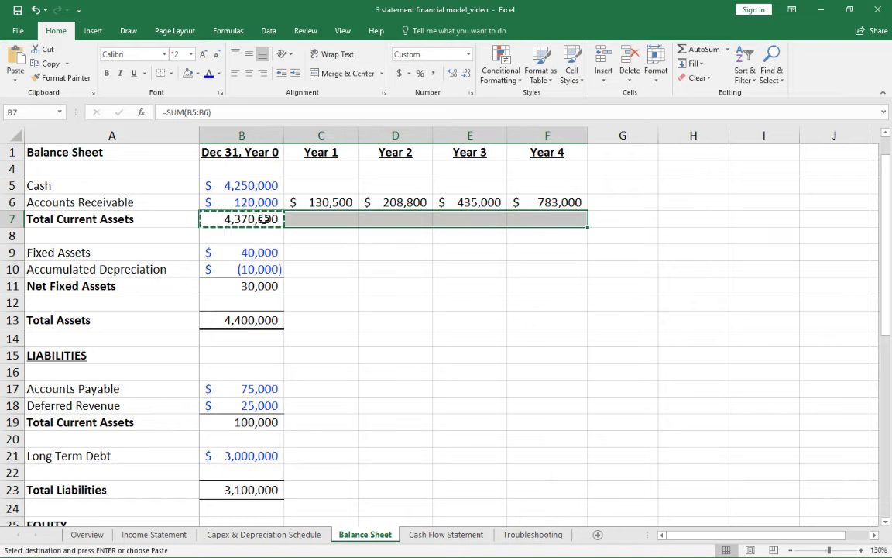
key("ctrl+v")
Step: Give the Accounts Receivable cells C6:F6 a bottom border and comma number format with no decimals
left_click(334, 249)
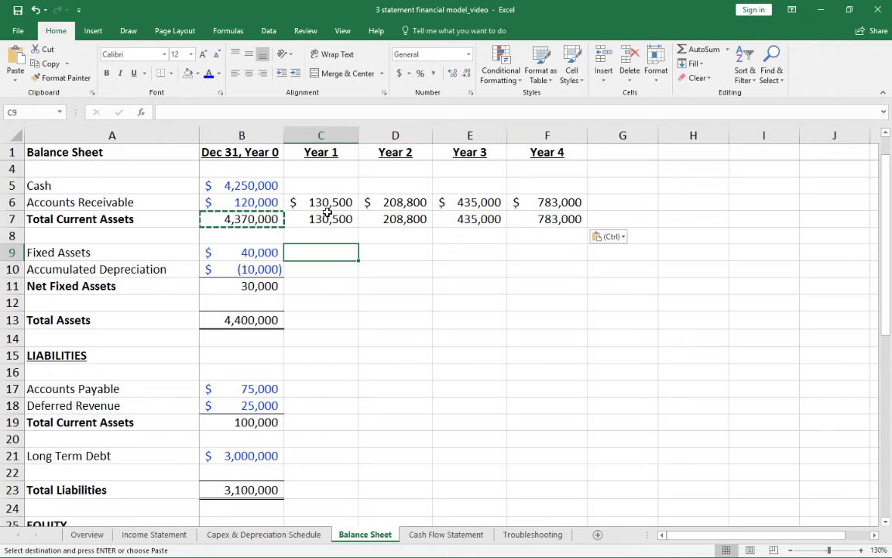
left_click_drag(318, 202, 564, 204)
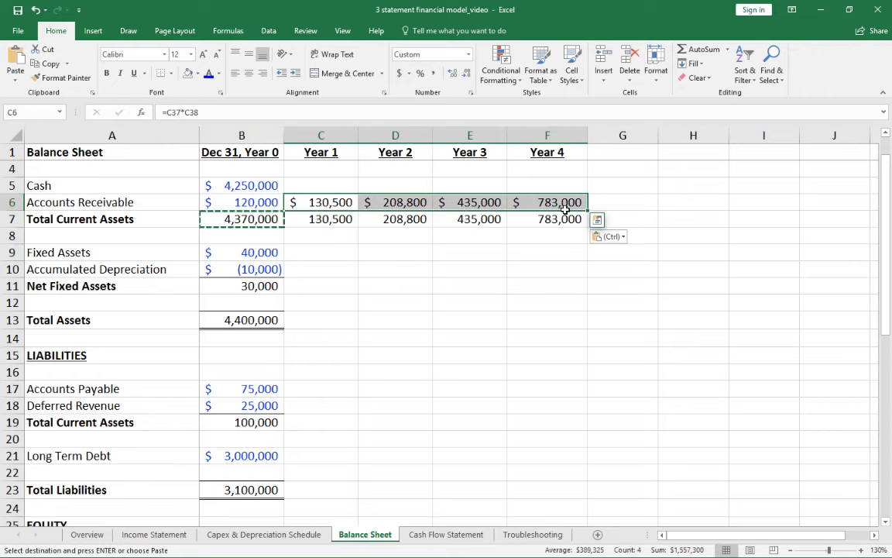
key("alt+Tab")
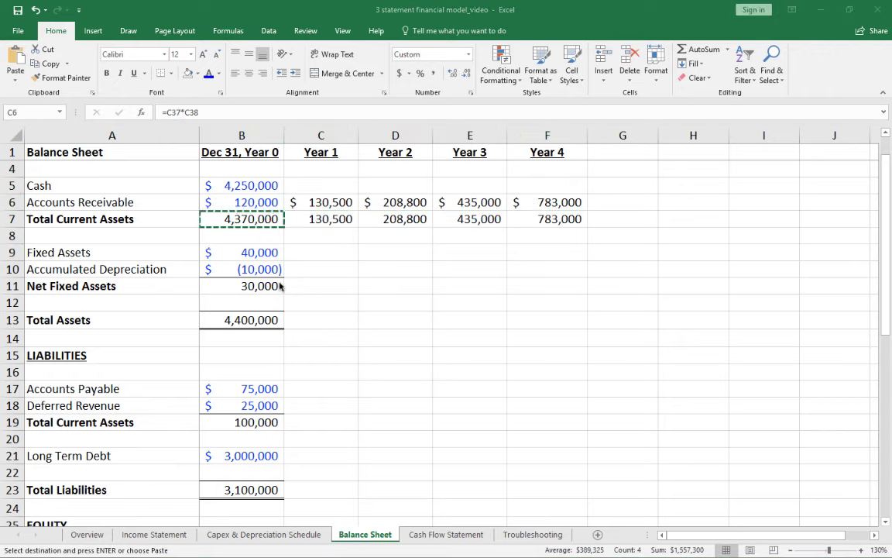
key("alt+Tab")
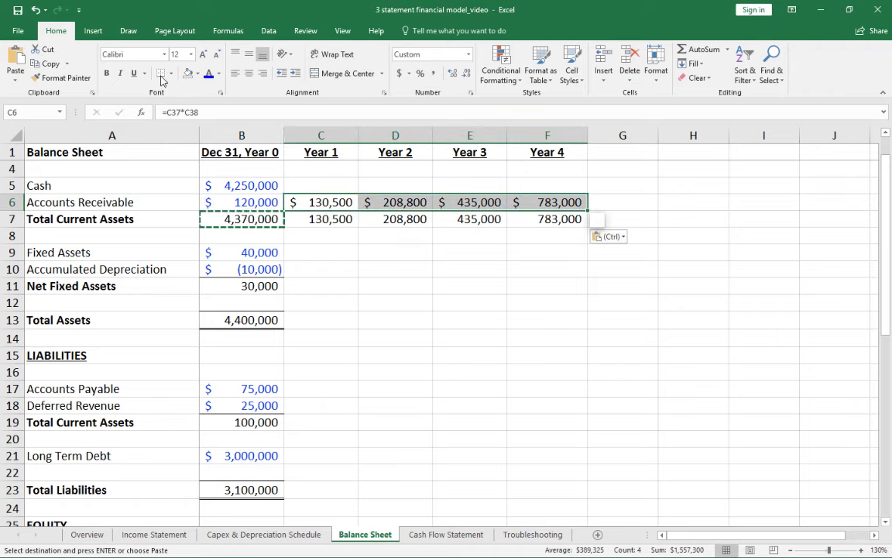
left_click(323, 225)
left_click_drag(312, 203, 561, 199)
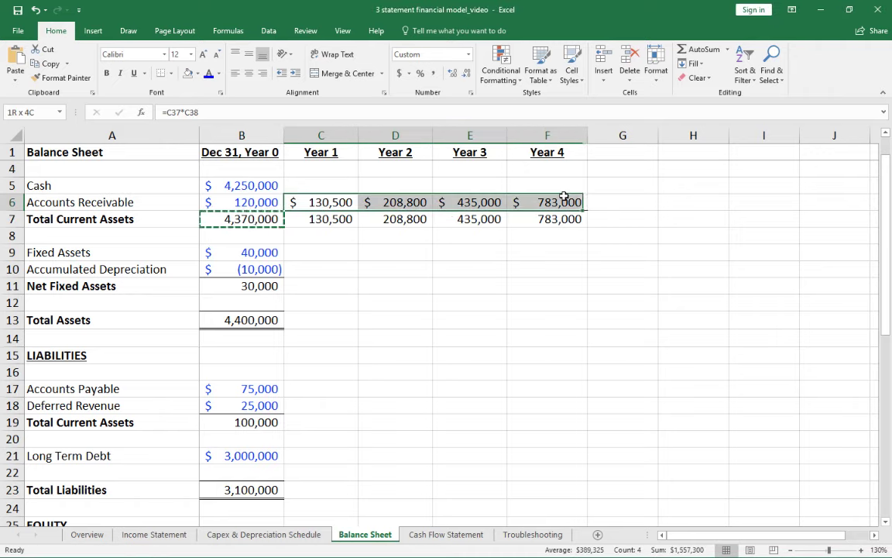
left_click(433, 73)
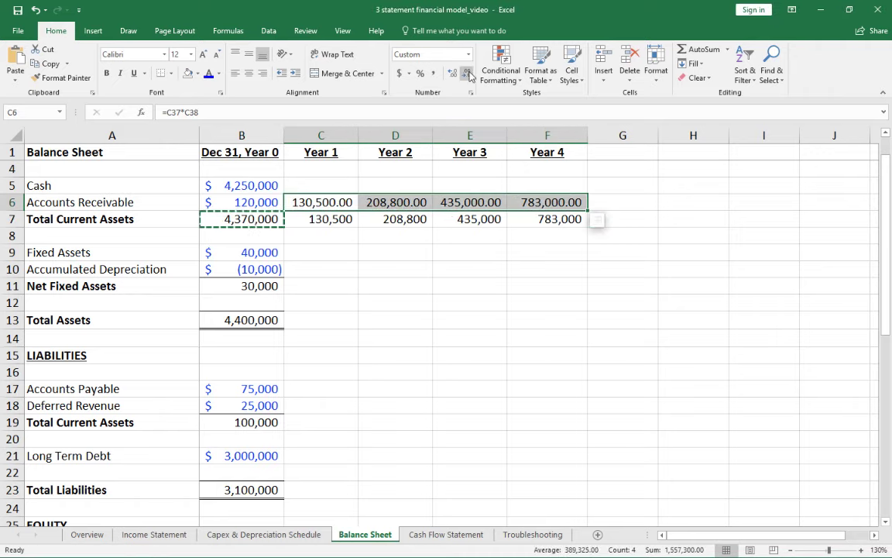
left_click(467, 73)
left_click(466, 73)
left_click(325, 222)
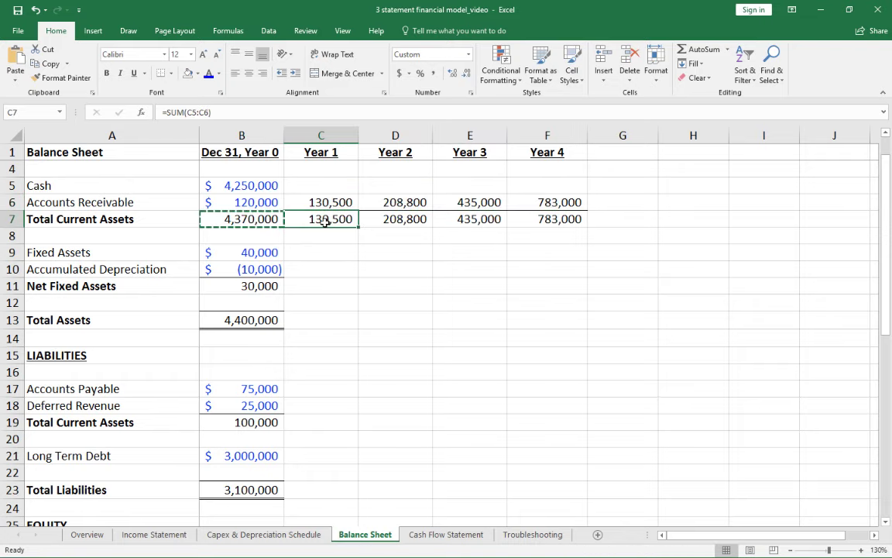
key("Escape")
Step: Copy the Year 1–4 Accounts Receivable and Total Current Assets cells C6:F7 into the liabilities section starting at C18
scroll(325, 279, "down", 3)
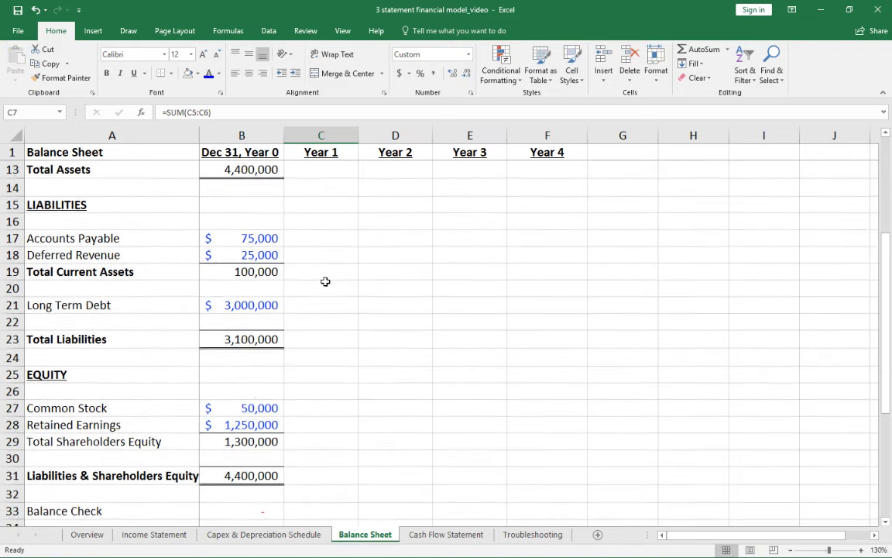
scroll(325, 279, "up", 3)
scroll(322, 256, "up", 1)
left_click_drag(319, 234, 548, 249)
key("ctrl+c")
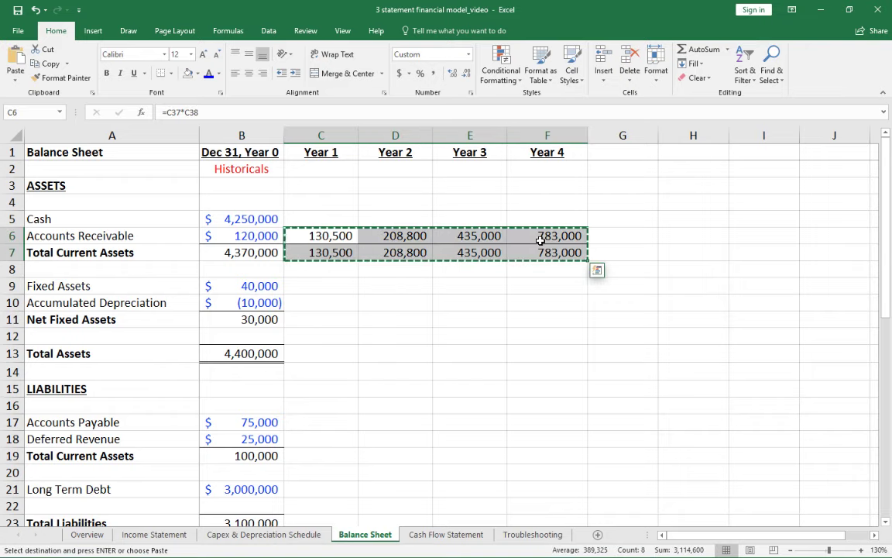
scroll(440, 338, "down", 2)
left_click(313, 333)
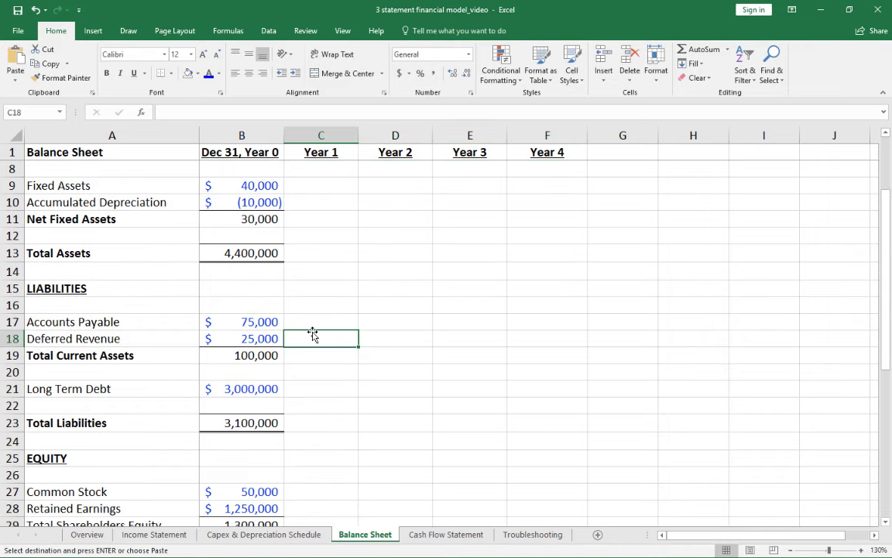
key("ctrl+v")
Step: Copy the Deferred Revenue cells C18:F18 into the Accounts Payable row C17:F17
key("Down")
key("Up")
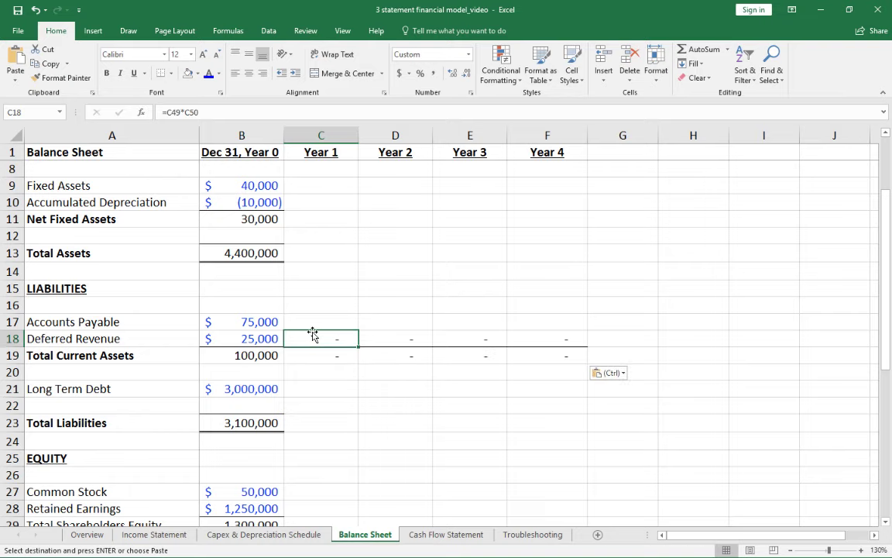
key("shift+Right")
key("shift+Right")
key("shift+Right")
key("ctrl+c")
key("Up")
key("shift+Right")
key("shift+Right")
key("shift+Right")
key("ctrl+v")
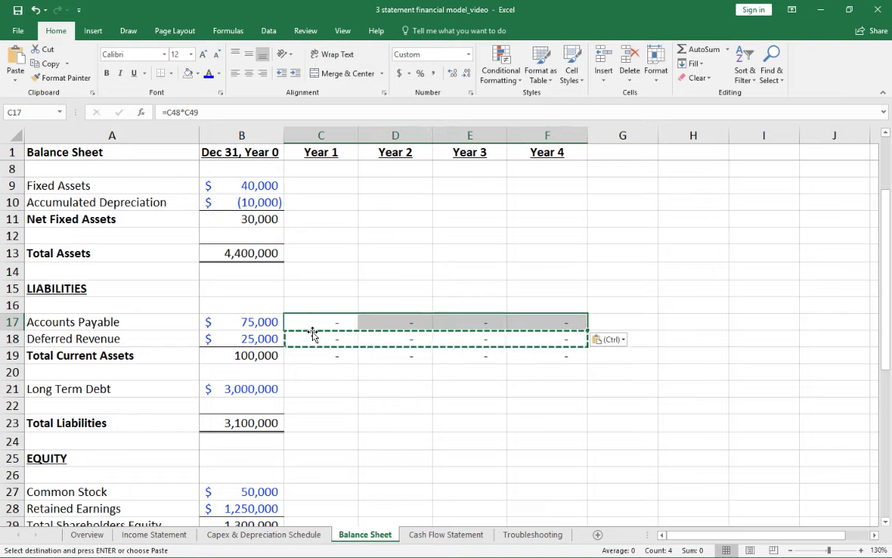
key("Escape")
Step: Remove the borders from the Year 1–4 Accounts Payable cells C17:F17
key("shift+Left")
key("shift+Left")
key("shift+Left")
left_click_drag(317, 329, 547, 322)
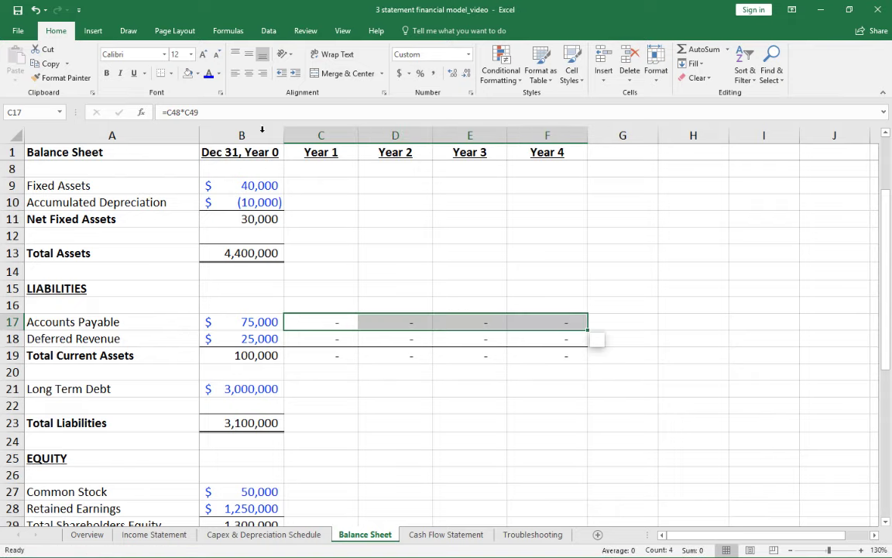
left_click(170, 73)
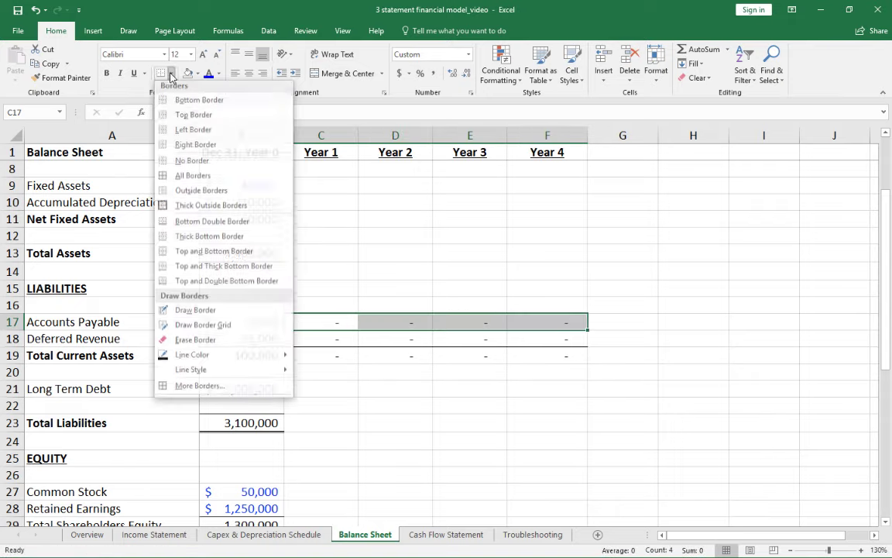
left_click(192, 165)
Step: Calculate Year 1 Accounts Payable in C17 as net revenue times the AP percentage, =C37*C39
left_click(308, 318)
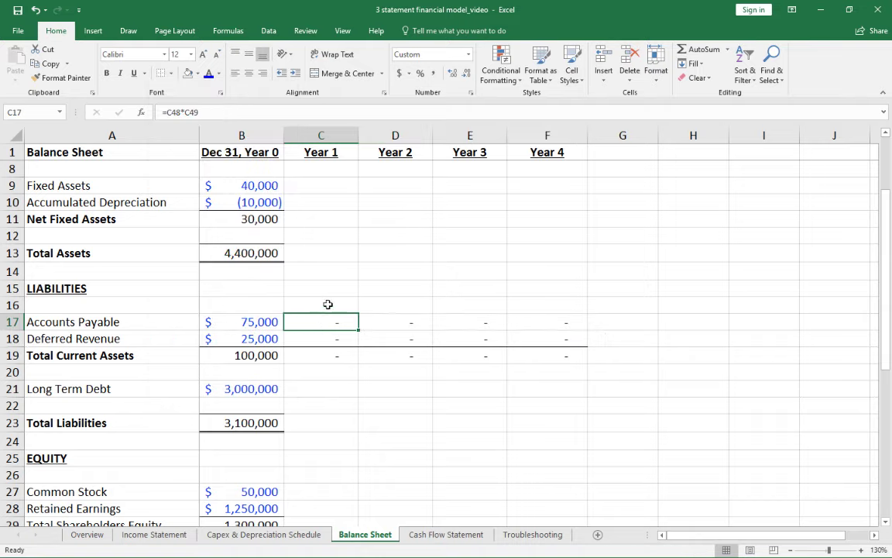
type("=")
scroll(349, 328, "down", 4)
scroll(341, 443, "down", 2)
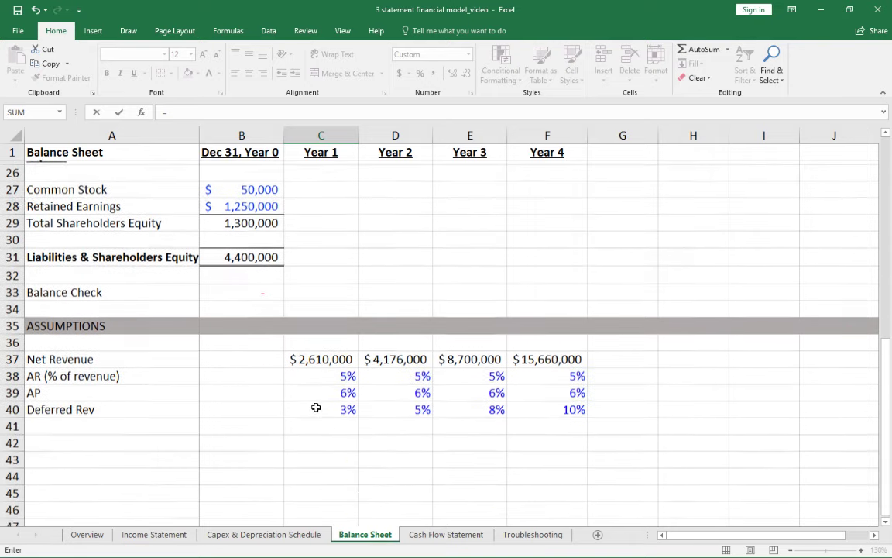
left_click(323, 354)
type("*")
left_click(312, 387)
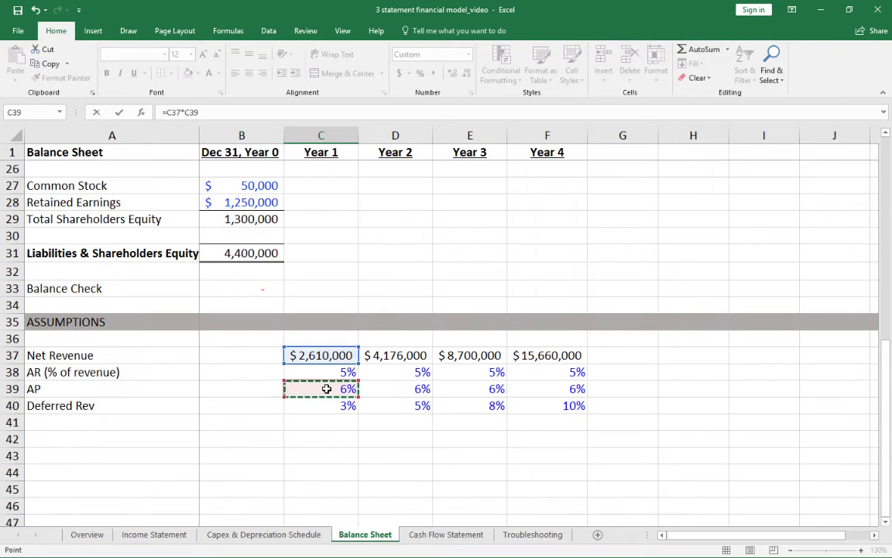
key("Return")
Step: Calculate Year 1 Deferred Revenue in C18 as net revenue times the Deferred Rev percentage, =C37*C40
key("Up")
key("Up")
key("Down")
key("Down")
type("=")
scroll(316, 363, "down", 4)
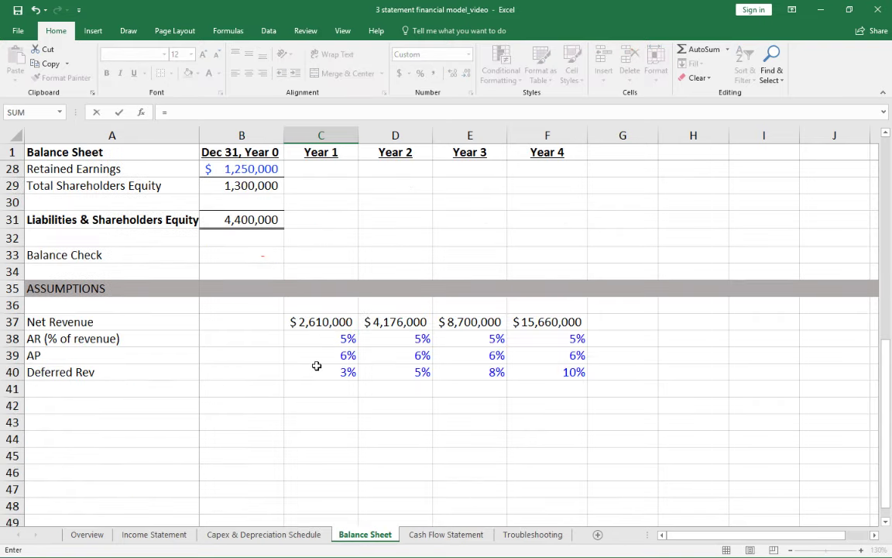
left_click(323, 321)
type("*")
left_click(325, 372)
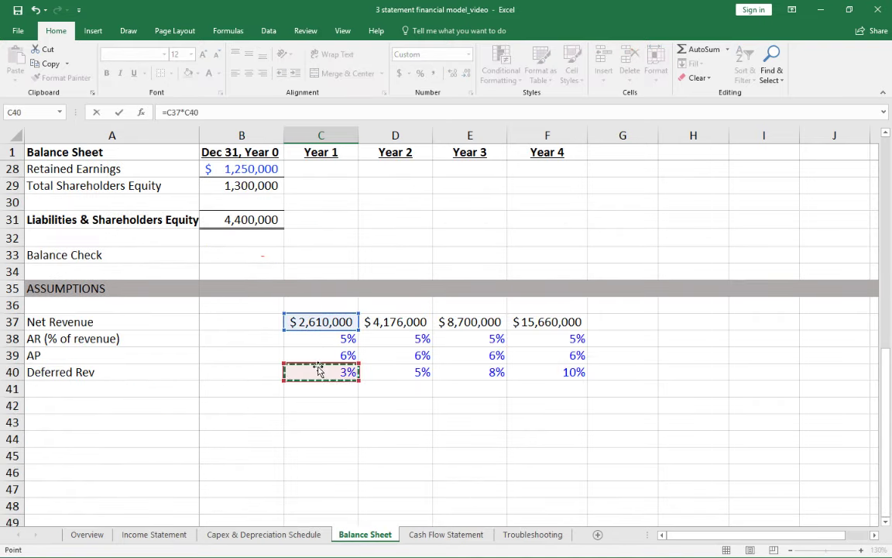
key("Return")
Step: Copy the Year 1 Accounts Payable and Deferred Revenue formulas in C17:C18 across to Years 2–4, D17:F18
key("Up")
key("Up")
key("Up")
key("Up")
key("Down")
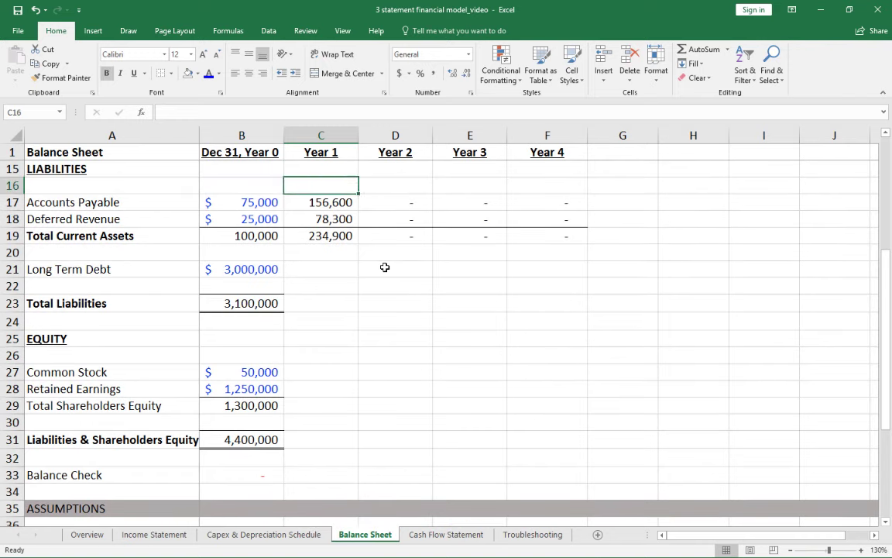
key("Down")
key("shift+Down")
key("ctrl+c")
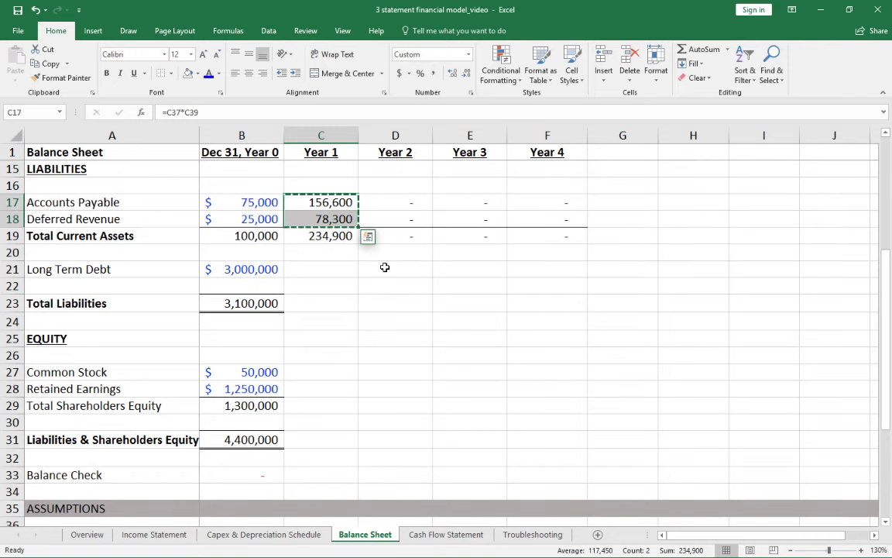
key("shift+Right")
key("shift+Right")
key("shift+Right")
key("ctrl+v")
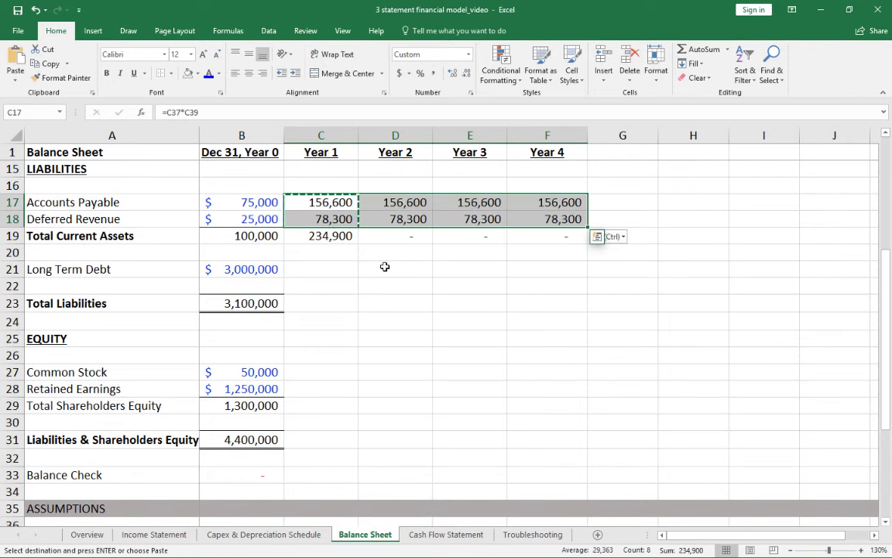
key("Right")
key("Escape")
key("Left")
key("Up")
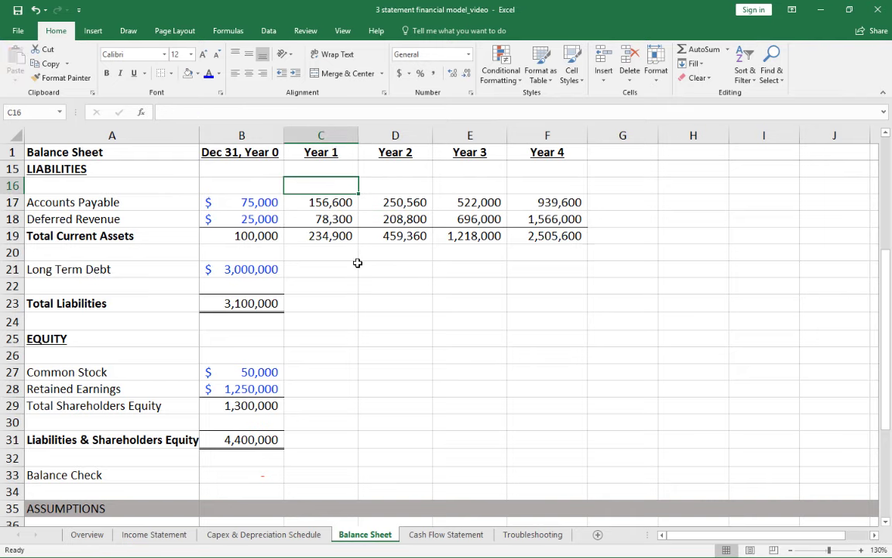
Step: Copy the Year 1 liabilities block C17:C19 into the Year 1 fixed asset rows C9:C11
scroll(357, 271, "up", 5)
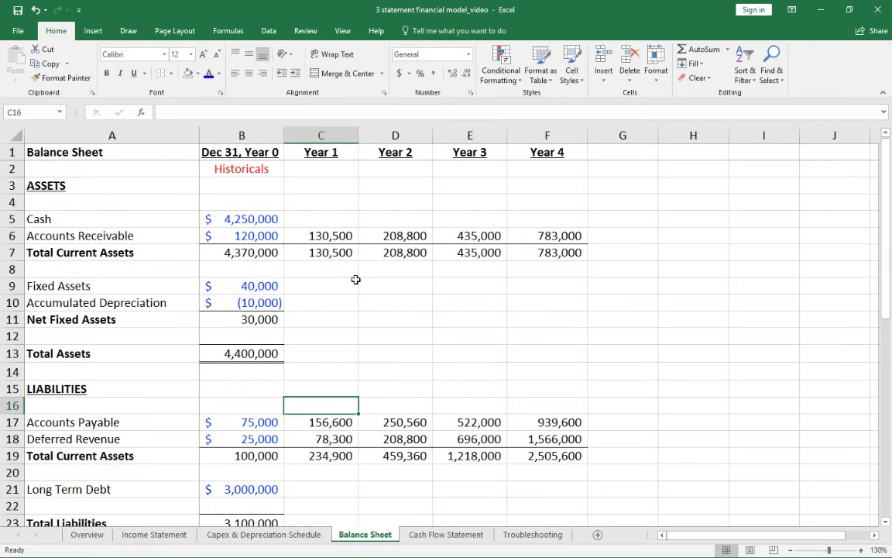
left_click(790, 552)
scroll(311, 315, "down", 1)
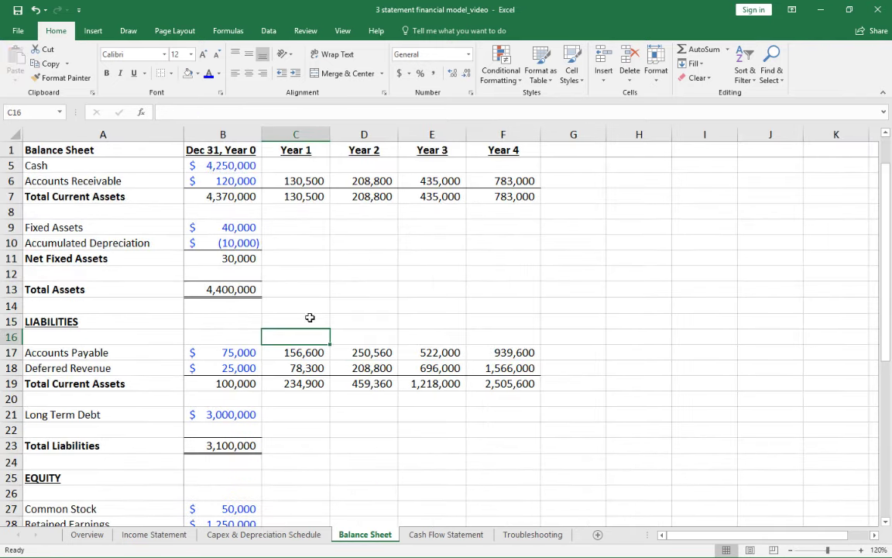
scroll(235, 283, "up", 1)
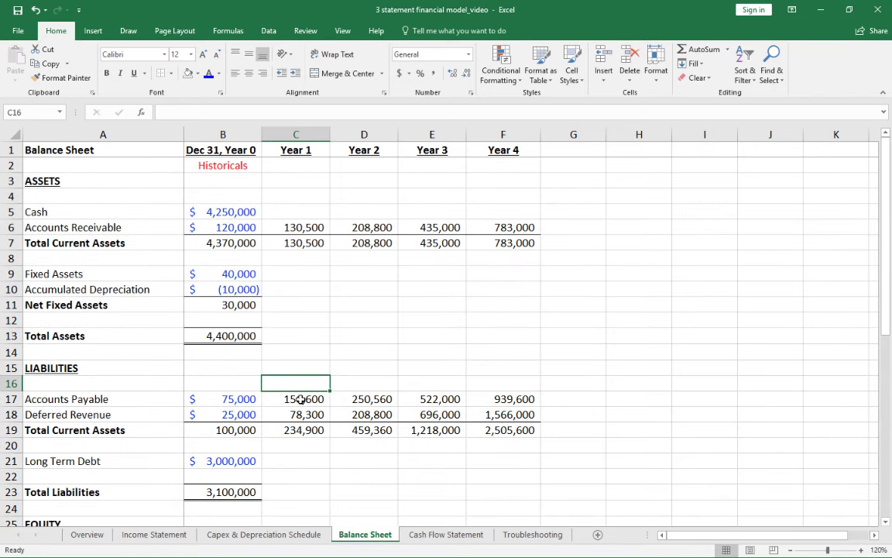
left_click_drag(301, 399, 299, 428)
key("ctrl+c")
key("Up")
key("Up")
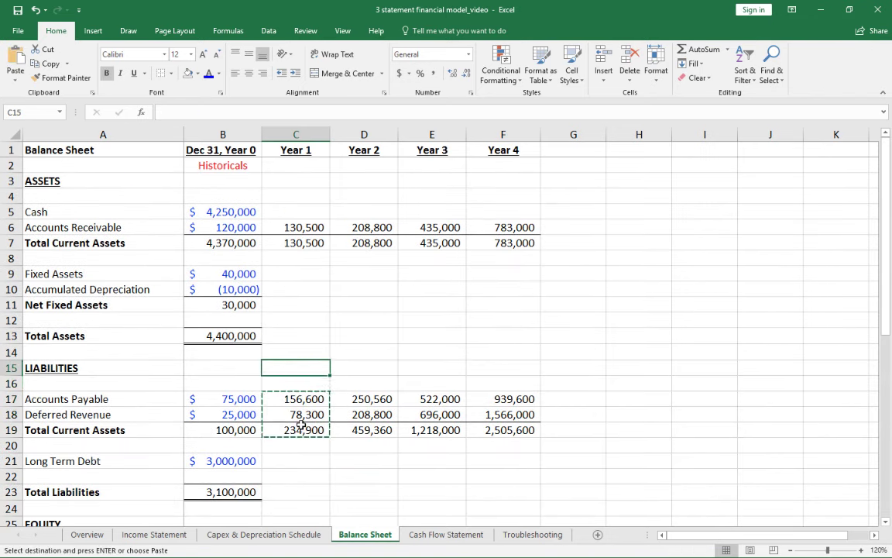
key("Up")
key("Up")
key("Up")
key("Up")
key("Up")
key("Up")
key("ctrl+v")
key("Down")
key("Up")
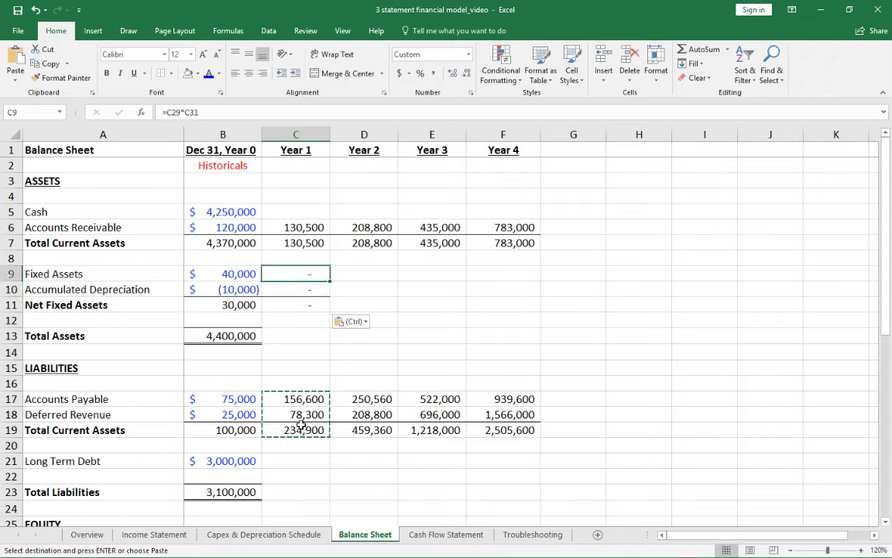
Step: Calculate Year 1 Fixed Assets in C9 as the prior balance plus Year 1 total capex, =B9+'Capex & Depreciation Schedule'!C7
type("=")
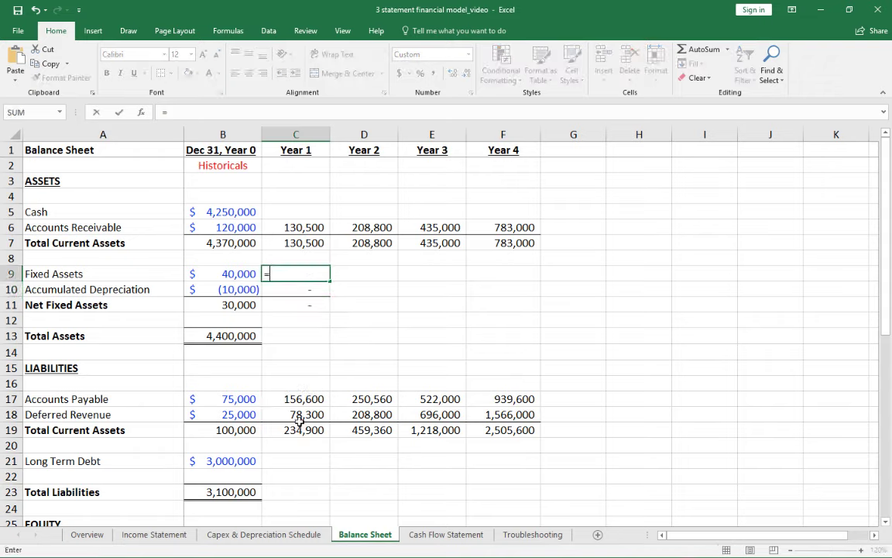
left_click(240, 273)
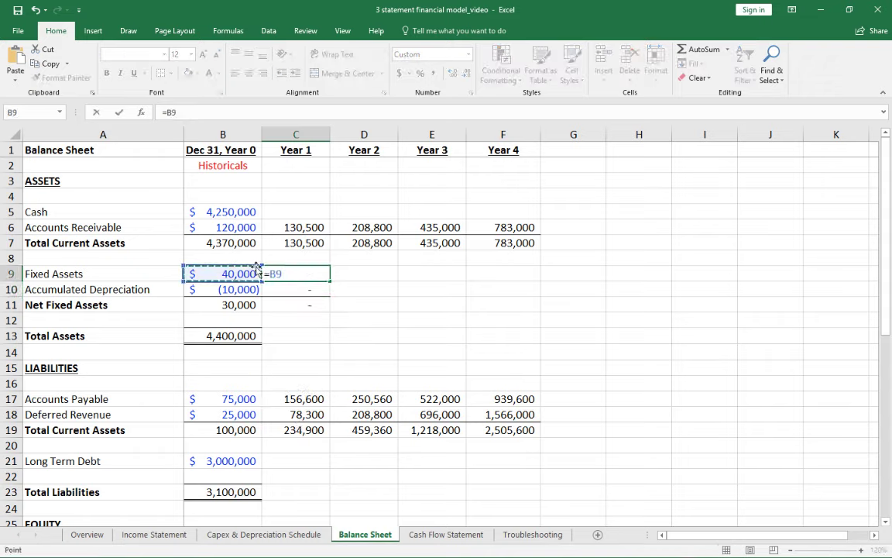
type("+")
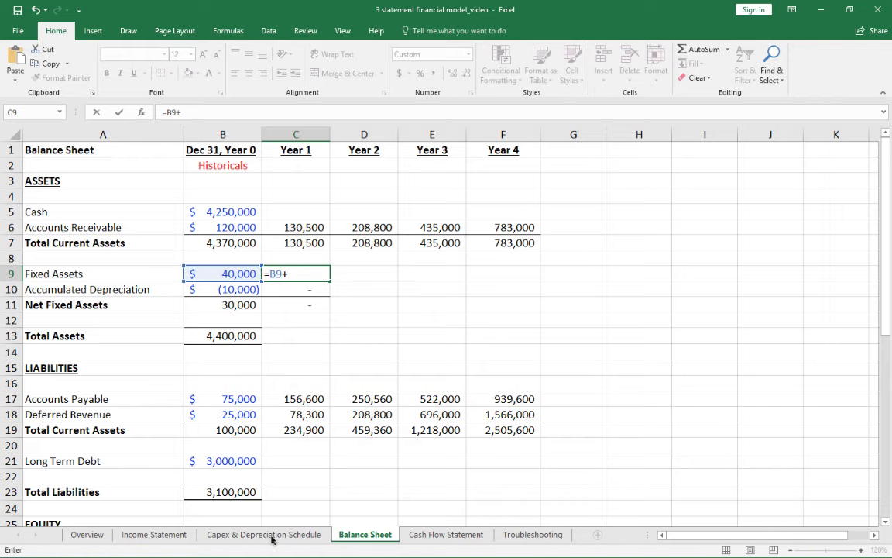
left_click(264, 535)
left_click(387, 286)
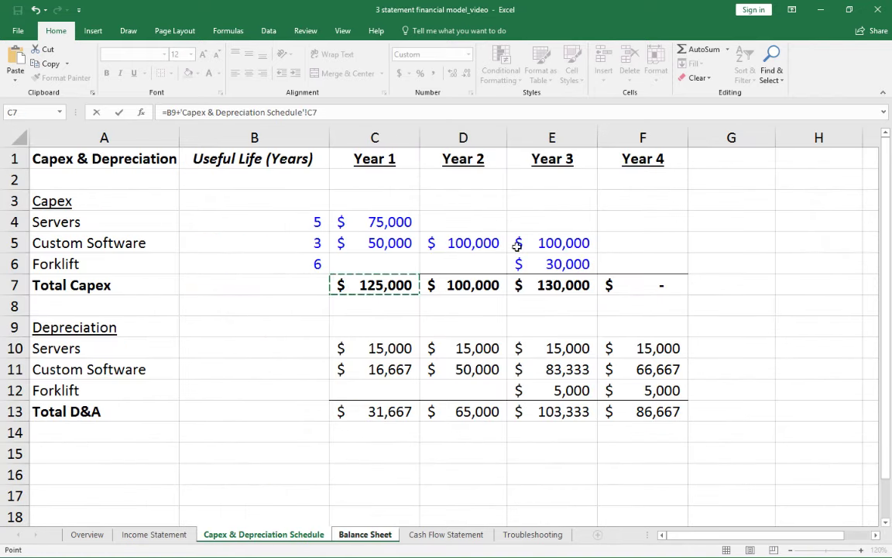
key("Return")
key("Up")
key("Left")
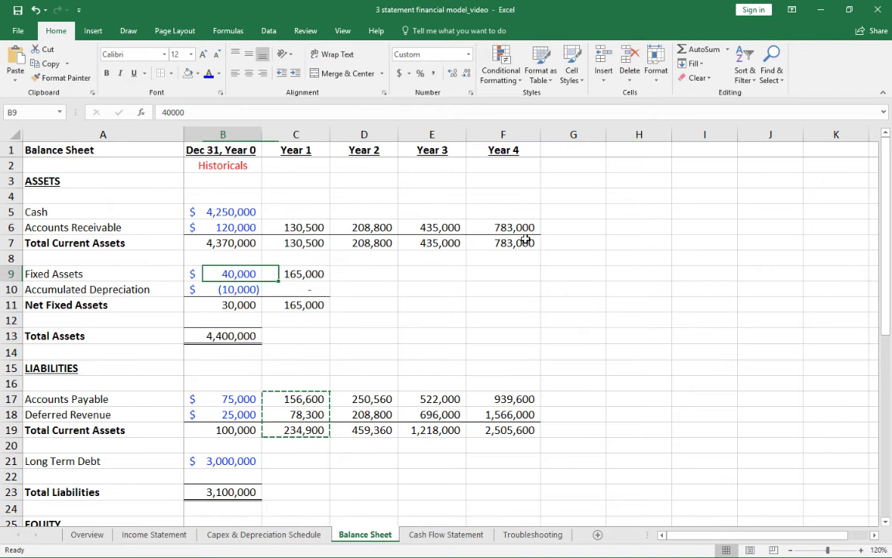
key("Right")
key("Left")
key("Right")
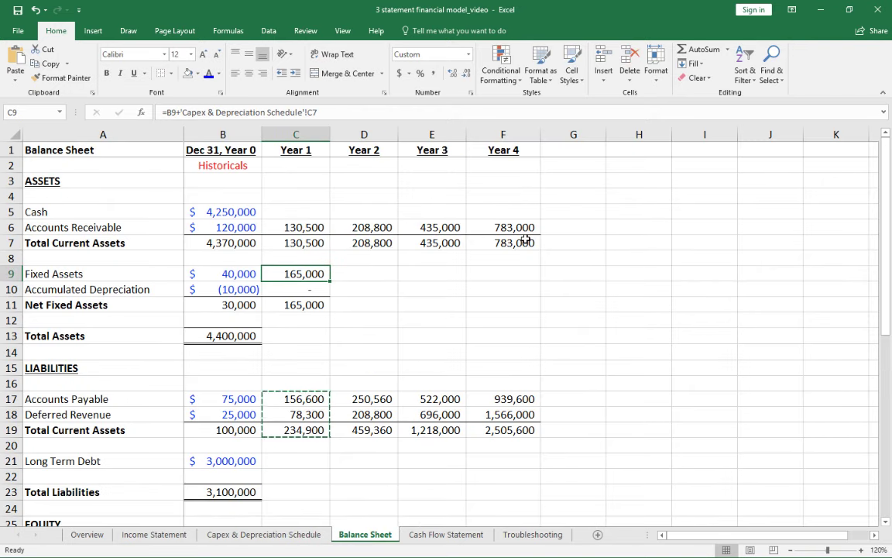
Step: Copy the Year 1 Fixed Assets formula in C9 across to Years 2–4, D9:F9
key("ctrl+c")
key("Right")
key("shift+Right")
key("shift+Right")
key("shift+Right")
key("shift+Left")
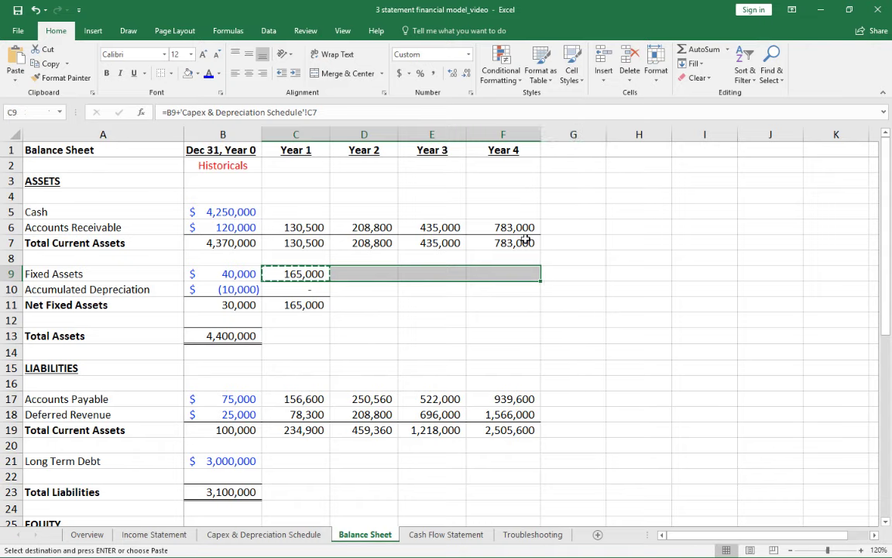
key("ctrl+v")
key("Left")
key("Down")
key("Escape")
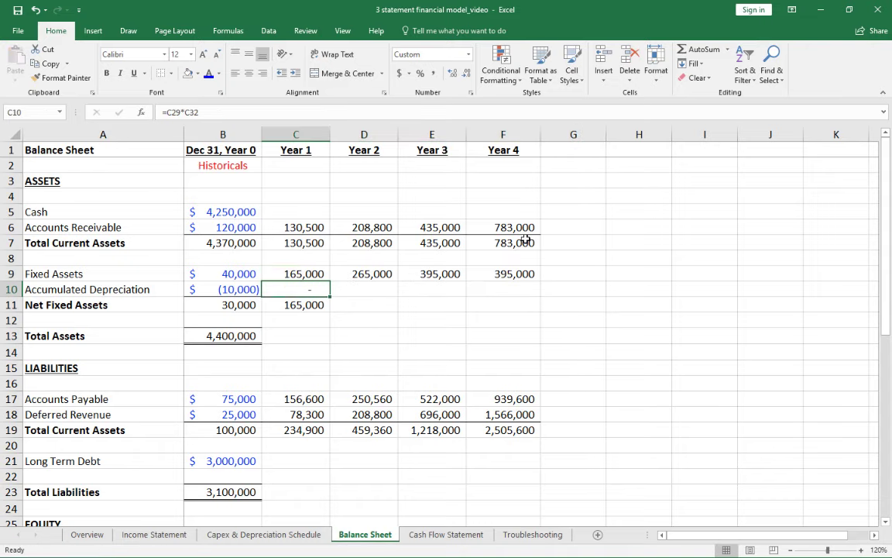
Step: Calculate Year 1 Accumulated Depreciation in C10 as the prior balance less Year 1 total D&A, =B10-'Capex & Depreciation Schedule'!C13
type("=")
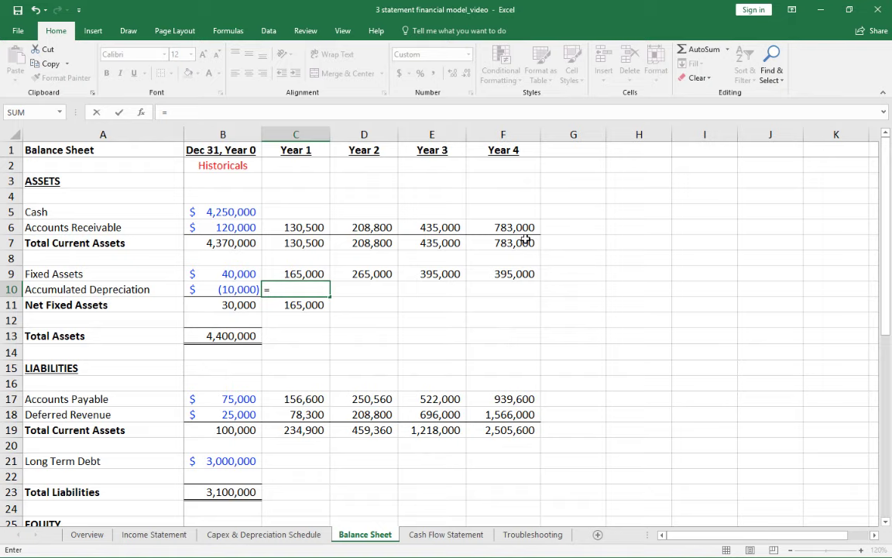
key("Left")
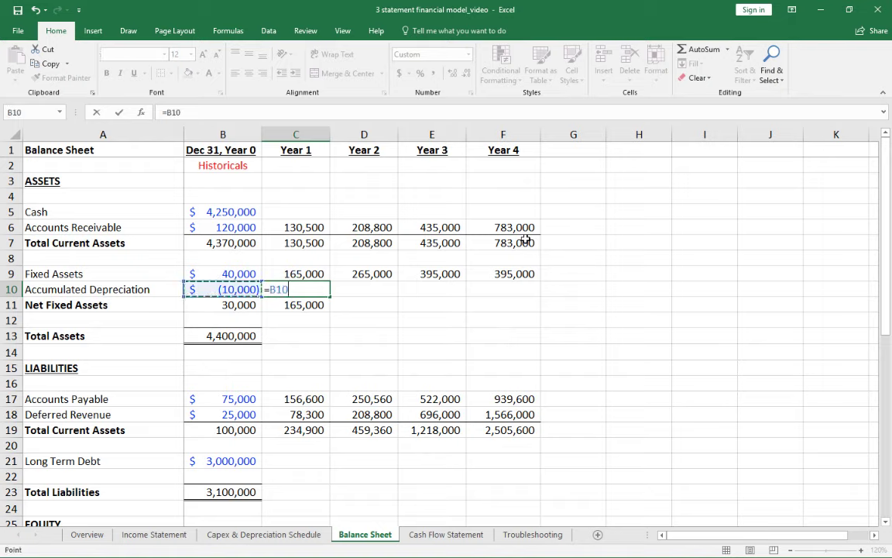
type("-")
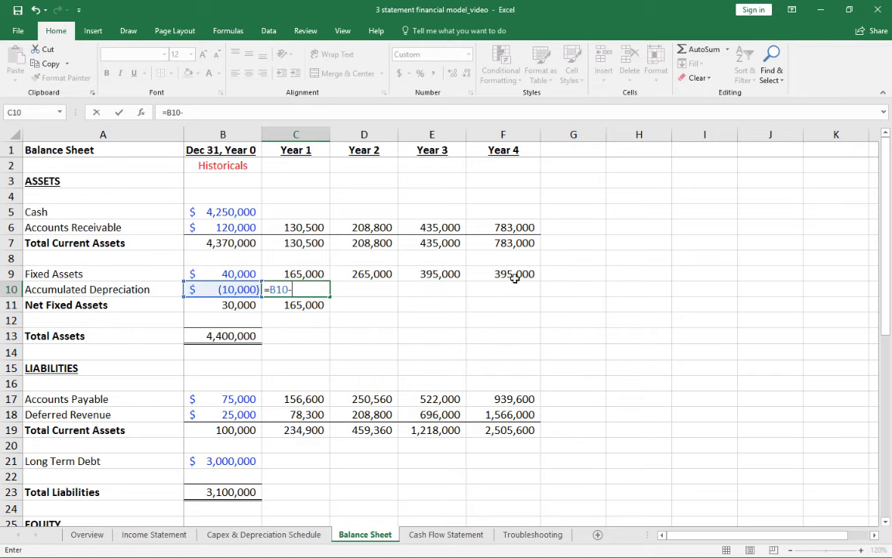
left_click(271, 535)
left_click(386, 411)
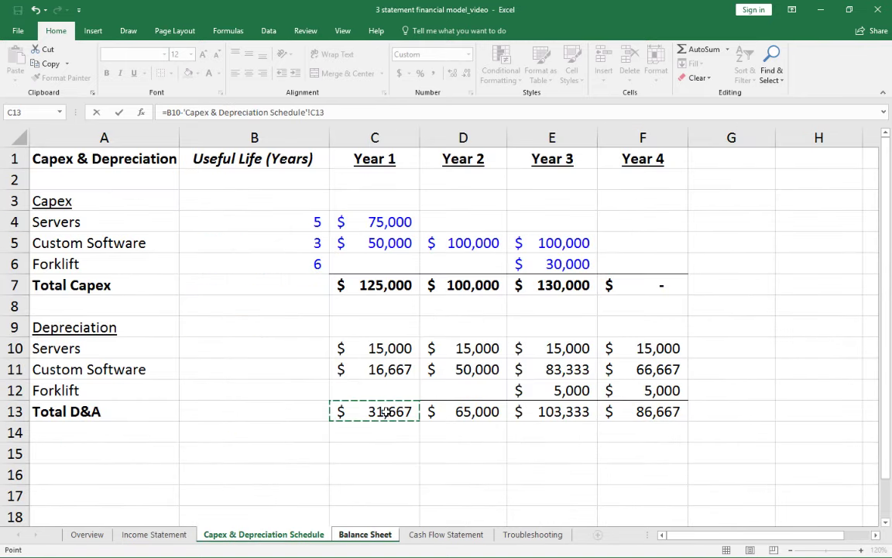
key("Return")
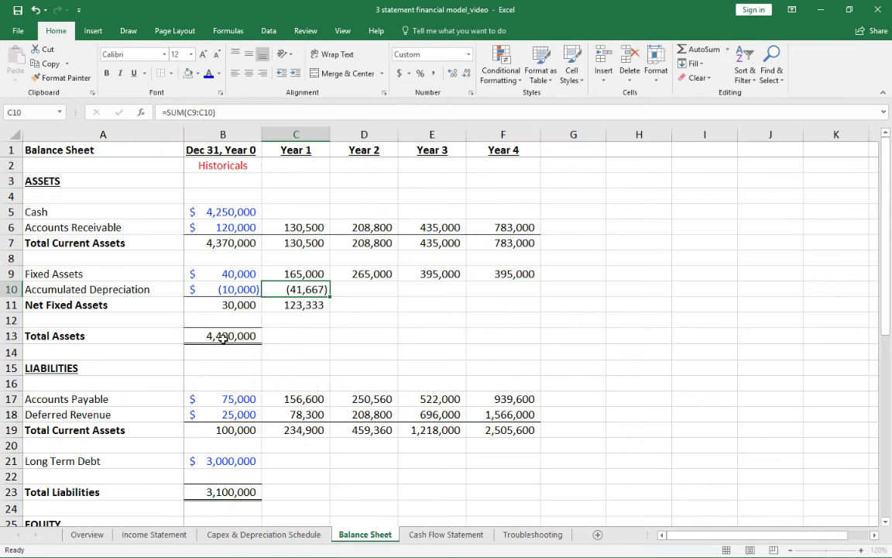
Step: Copy the Year 1 Accumulated Depreciation and Net Fixed Assets formulas in C10:C11 across to Years 2–4, D10:F11
key("Up")
key("shift+Down")
key("ctrl+c")
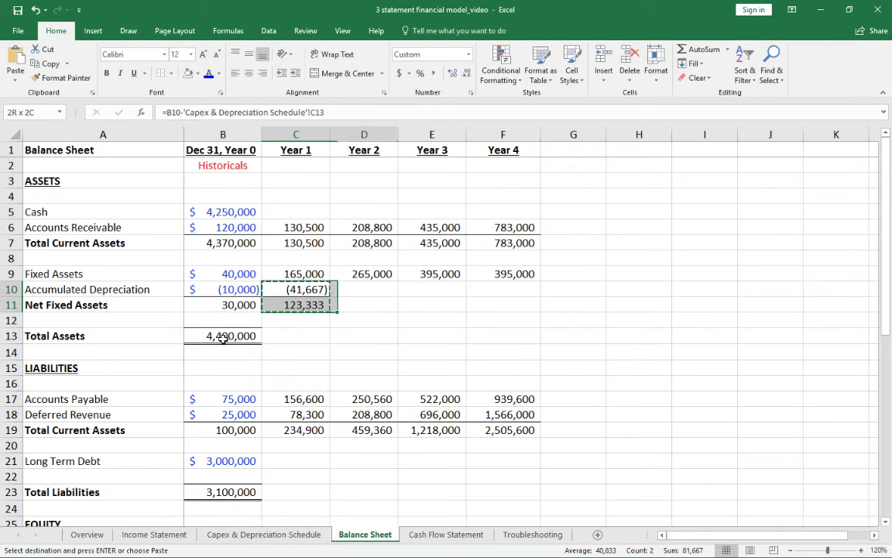
key("shift+Right")
key("shift+Right")
key("shift+Right")
key("ctrl+v")
key("Escape")
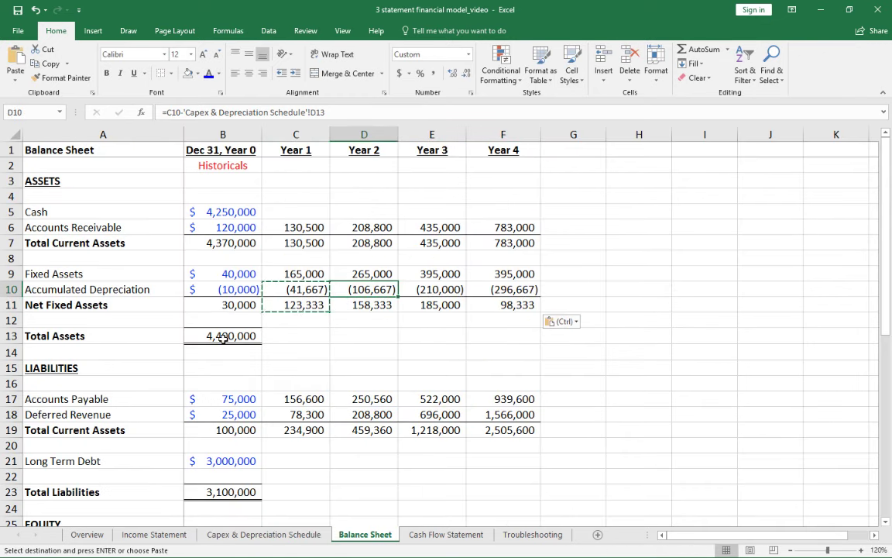
Step: Review the Net Fixed Assets formulas against the Fixed Assets and Accumulated Depreciation rows for Years 1–4, and the empty Cash cells
left_click(11, 304)
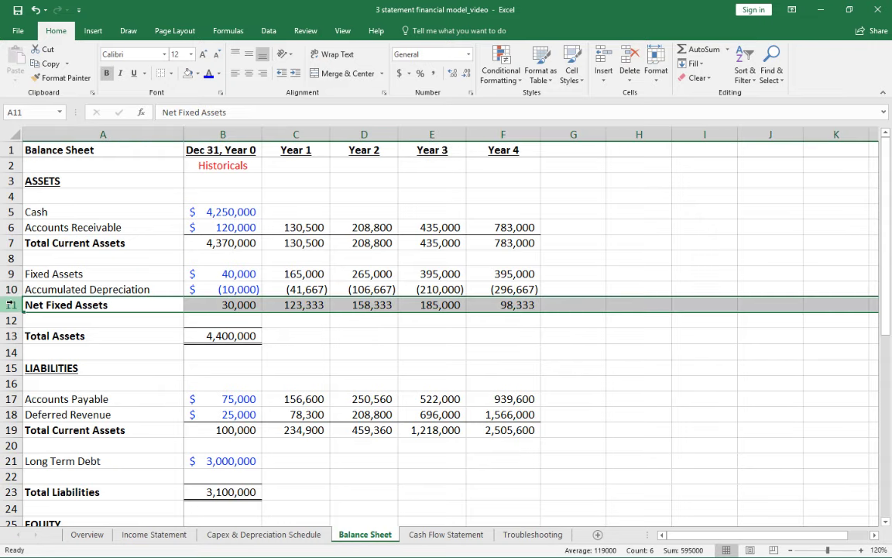
left_click(263, 306)
key("Left")
key("Right")
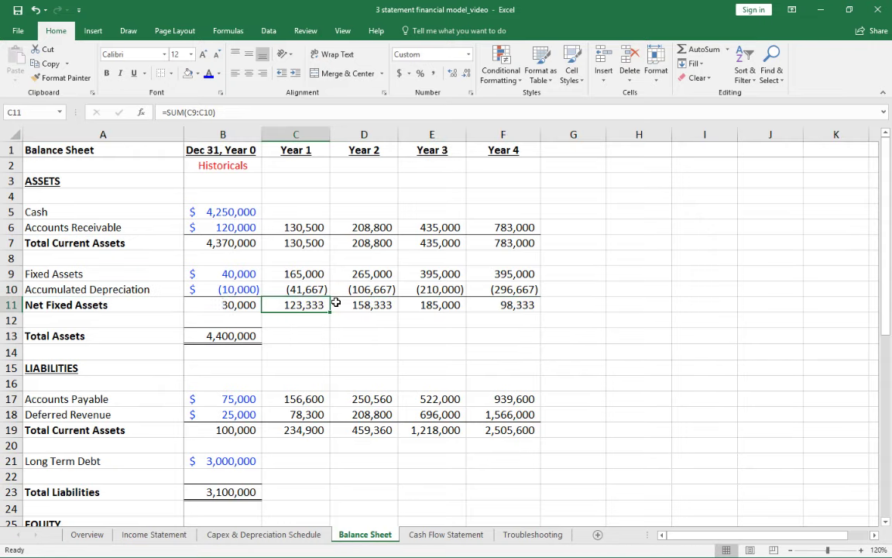
key("Right")
key("Right")
key("Right")
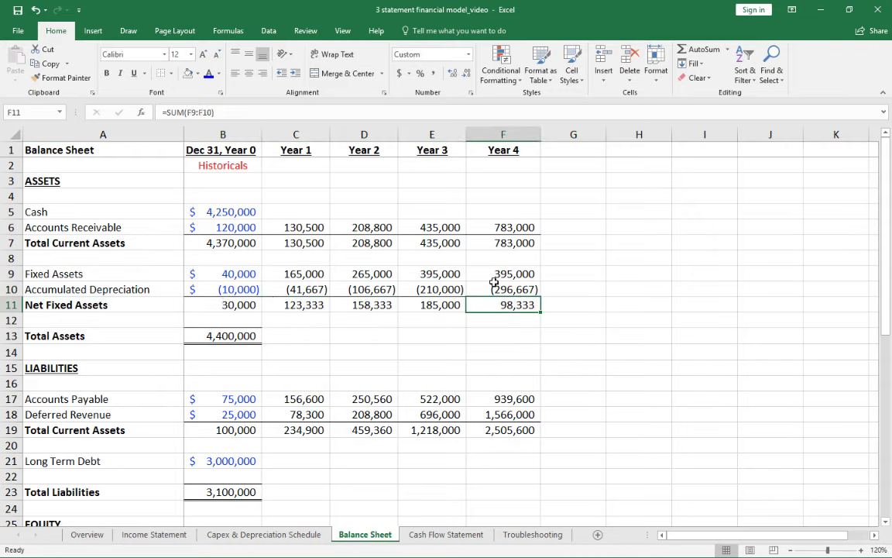
key("Up")
key("Up")
left_click(436, 304)
left_click(368, 302)
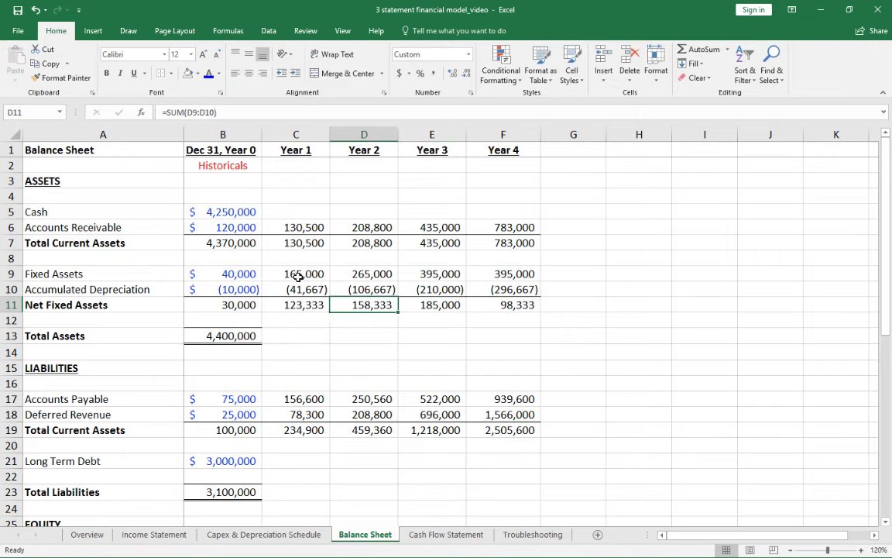
left_click_drag(294, 276, 488, 277)
left_click_drag(324, 288, 502, 288)
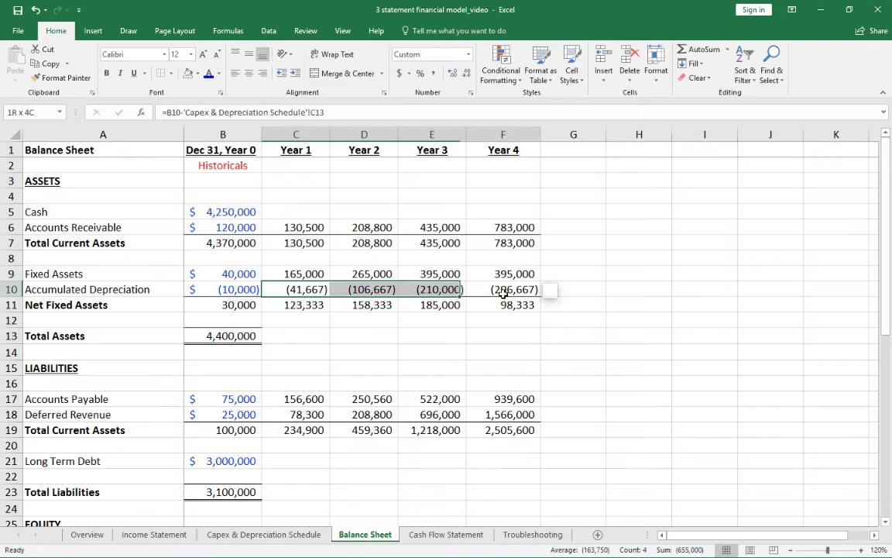
left_click(422, 304)
left_click(368, 305)
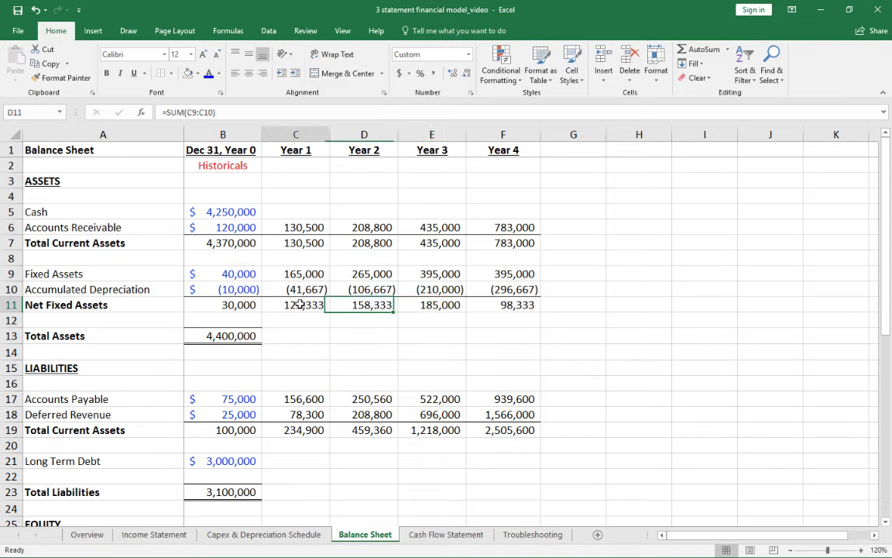
left_click(295, 303)
left_click_drag(290, 213, 502, 212)
Step: Copy the Year 0 Total Assets formula in B13 across to Years 1–4, C13:F13
left_click(229, 338)
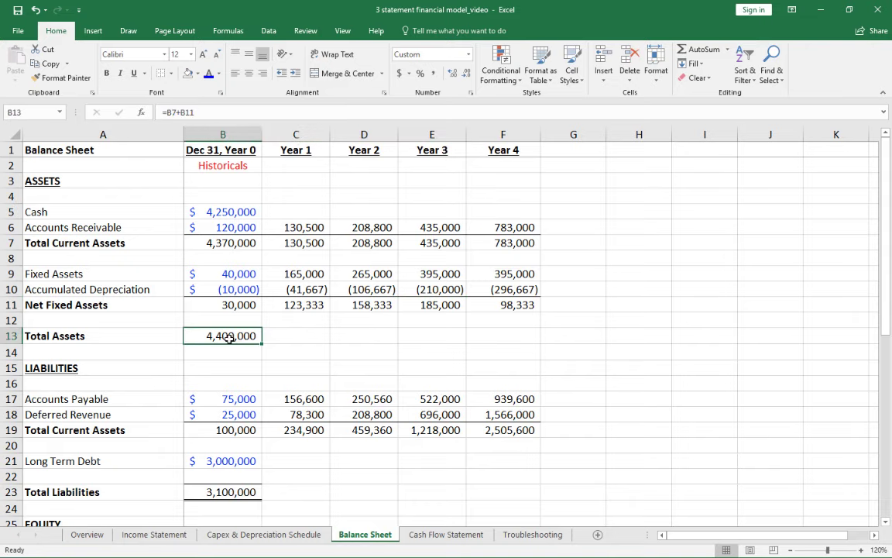
key("ctrl+c")
key("Right")
key("shift+Right")
key("shift+Right")
key("shift+Right")
key("ctrl+v")
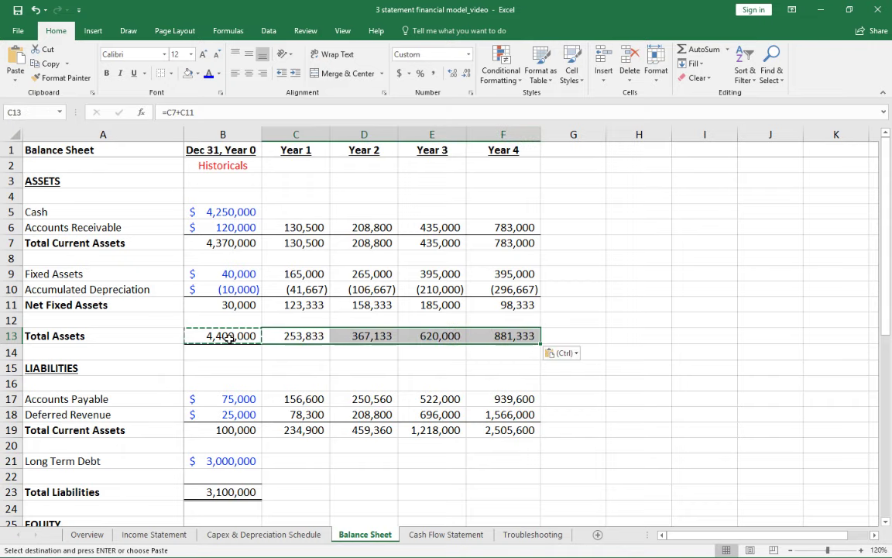
Step: Highlight the empty Year 1–4 Cash cells C5:F5 with a light gold fill
left_click_drag(292, 211, 522, 208)
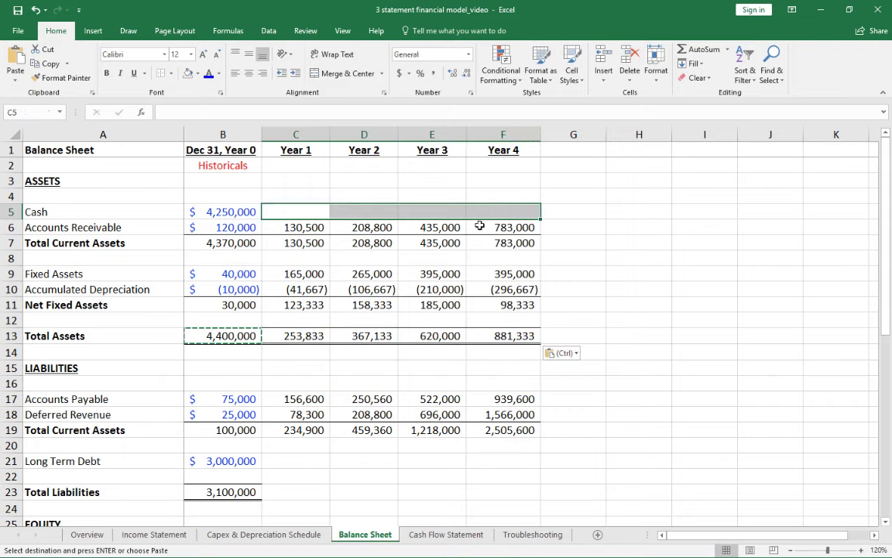
left_click(197, 73)
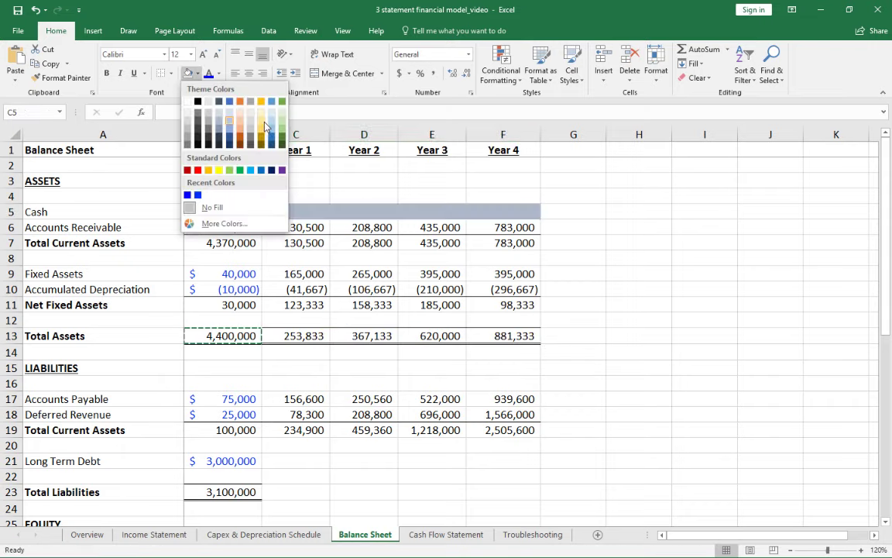
left_click(261, 125)
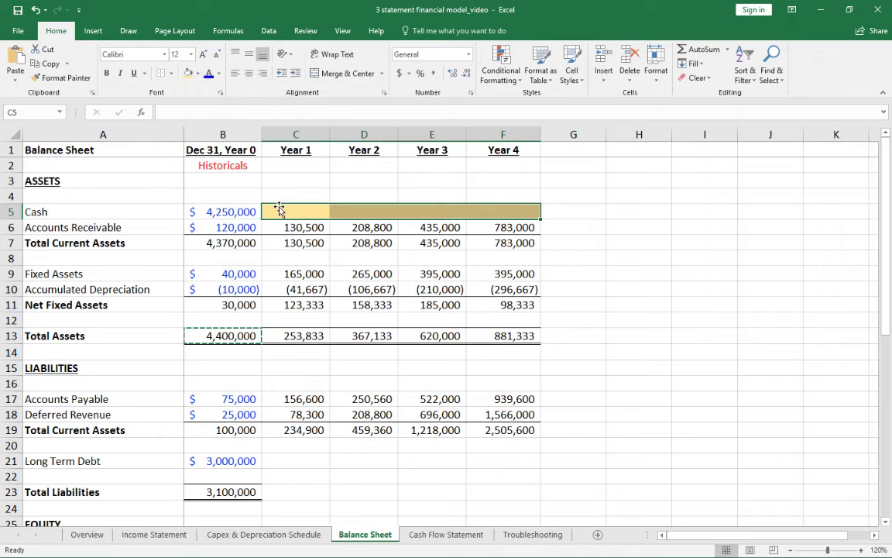
Step: Add the labels Net Borrowing and Debt Payments in A42:A43, below the Deferred Rev assumption
left_click(296, 329)
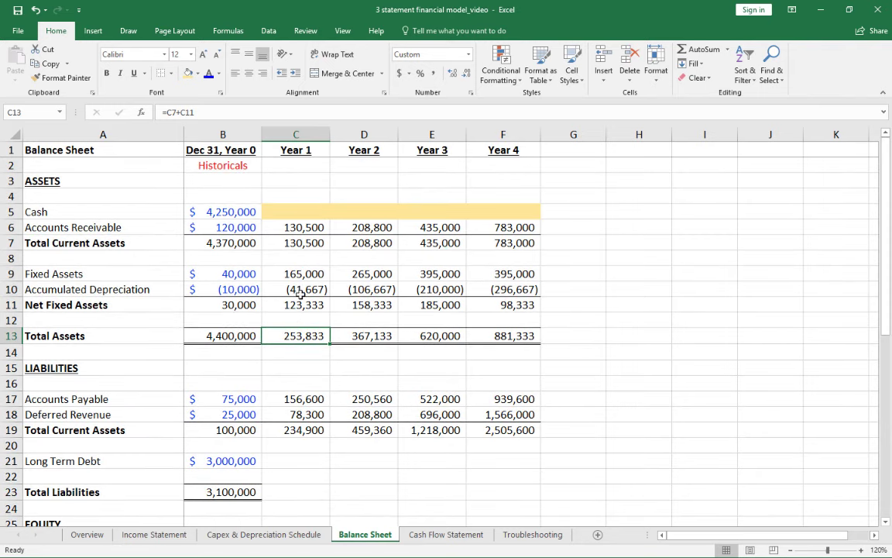
scroll(299, 292, "down", 2)
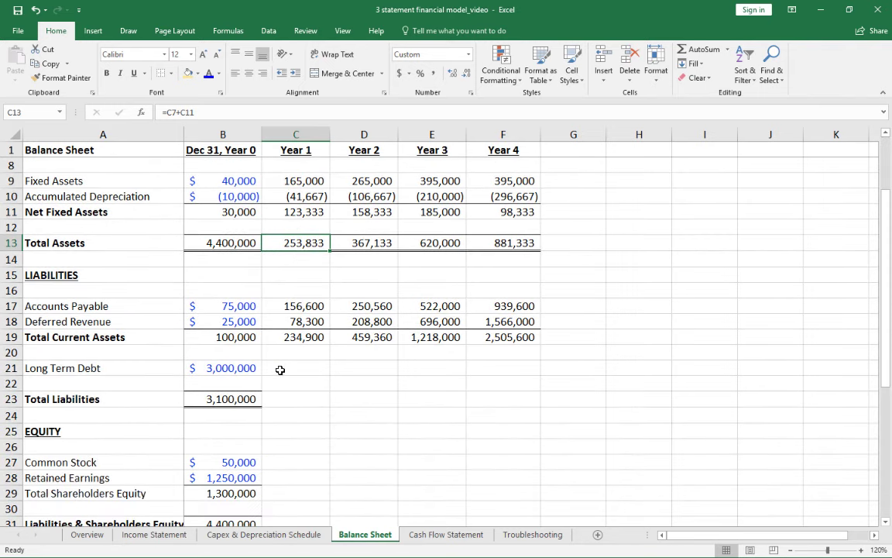
left_click(282, 369)
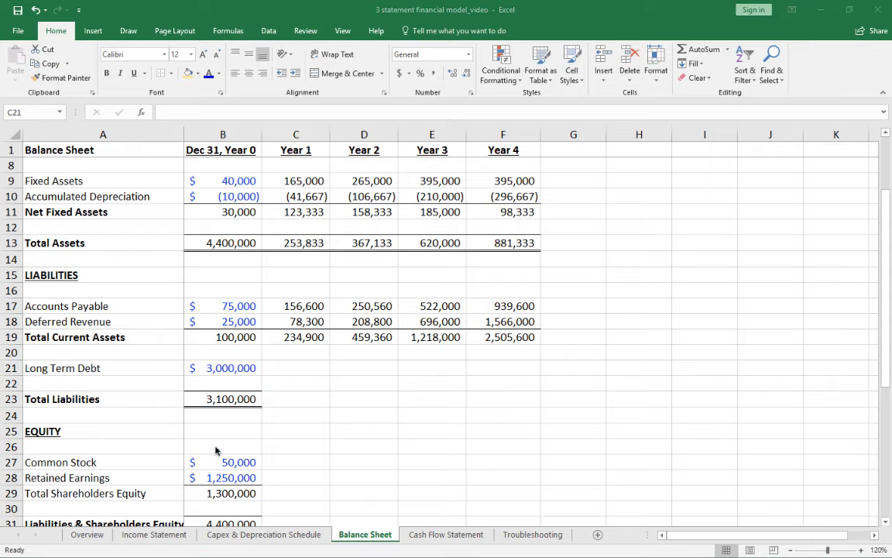
scroll(239, 431, "down", 8)
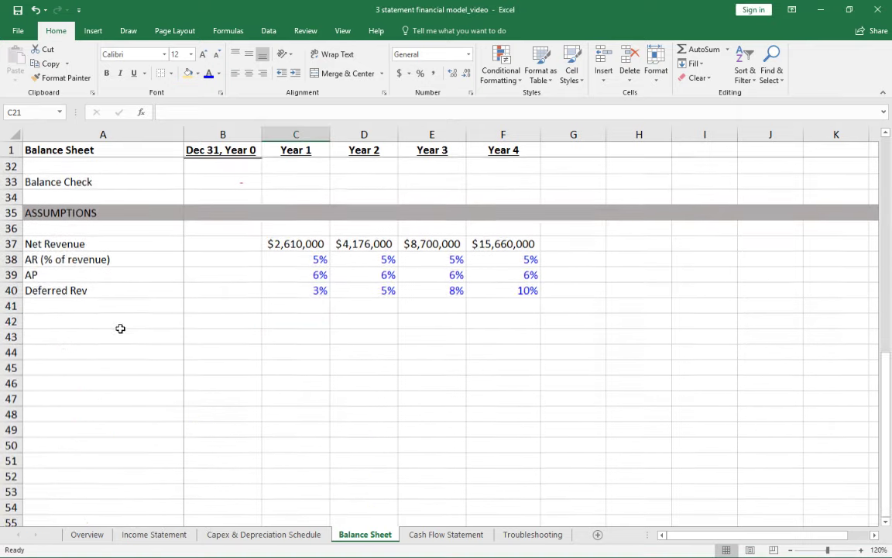
left_click(97, 318)
type("Net Borrowing")
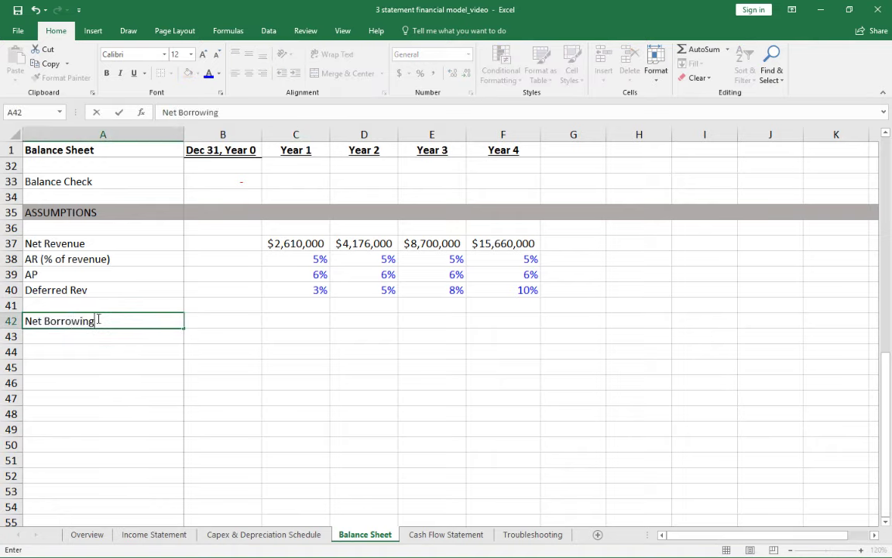
key("Return")
left_click(97, 319)
key("Down")
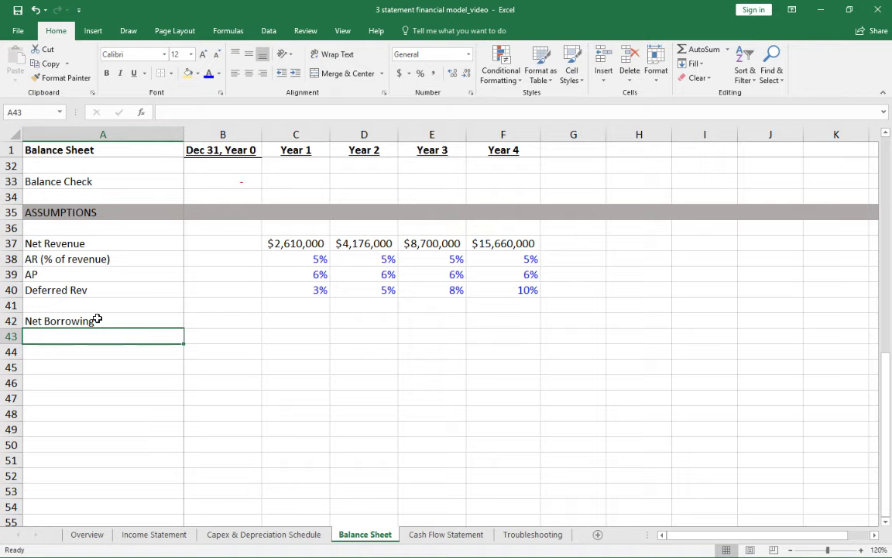
type("Debt Payments")
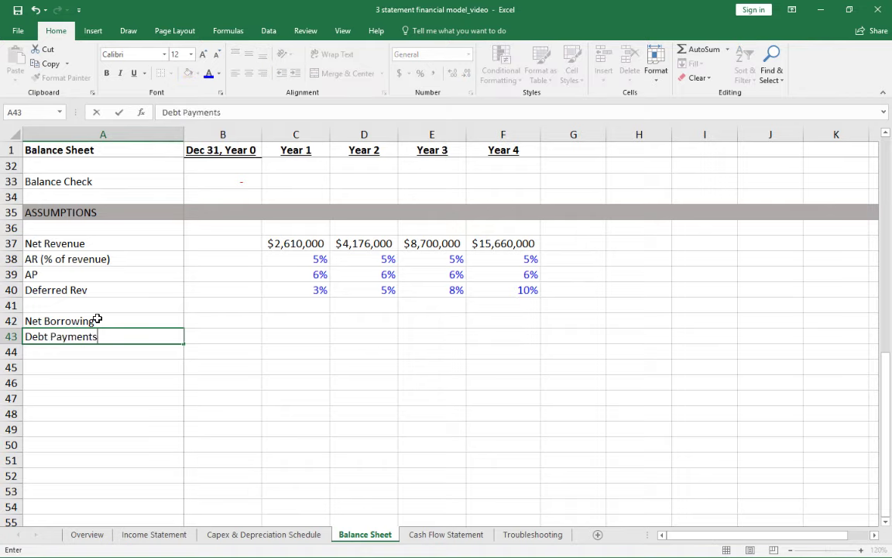
key("Return")
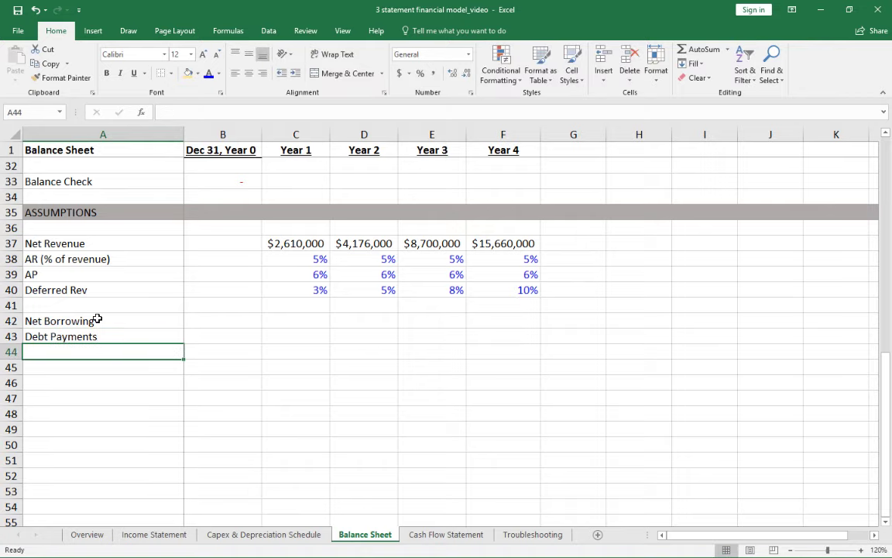
Step: Add the labels Interest Rate and Interest Payments in A44:A45, below Debt Payments
type("Interest Rate")
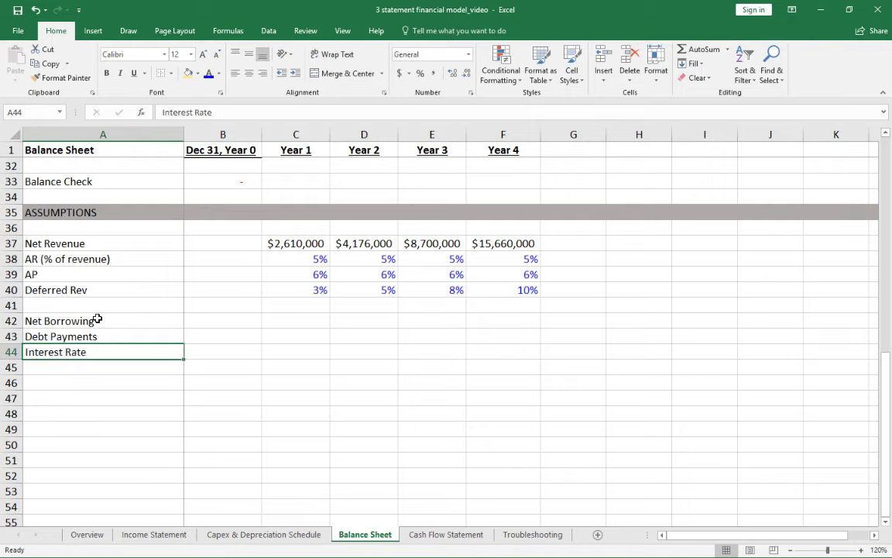
key("Down")
type("Interest P")
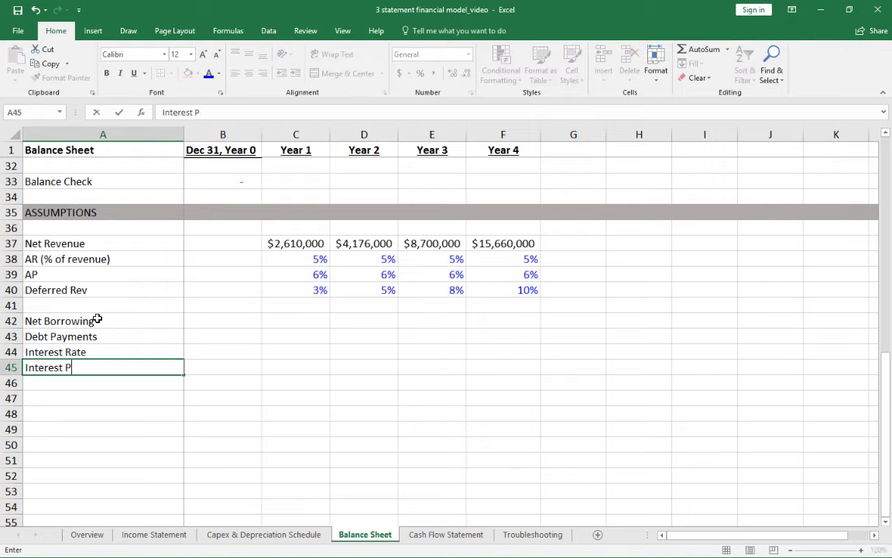
type("atments")
key("Return")
Step: Format the Year 1–4 Net Borrowing and Debt Payments cells, C42:F43, with blue font and a dollar format without decimals
key("Up")
key("Up")
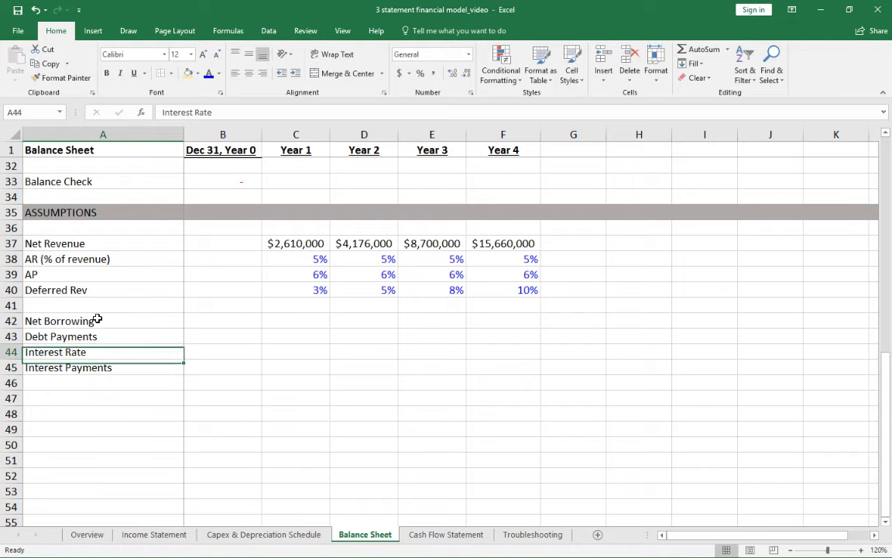
key("Up")
key("Up")
key("Right")
key("Right")
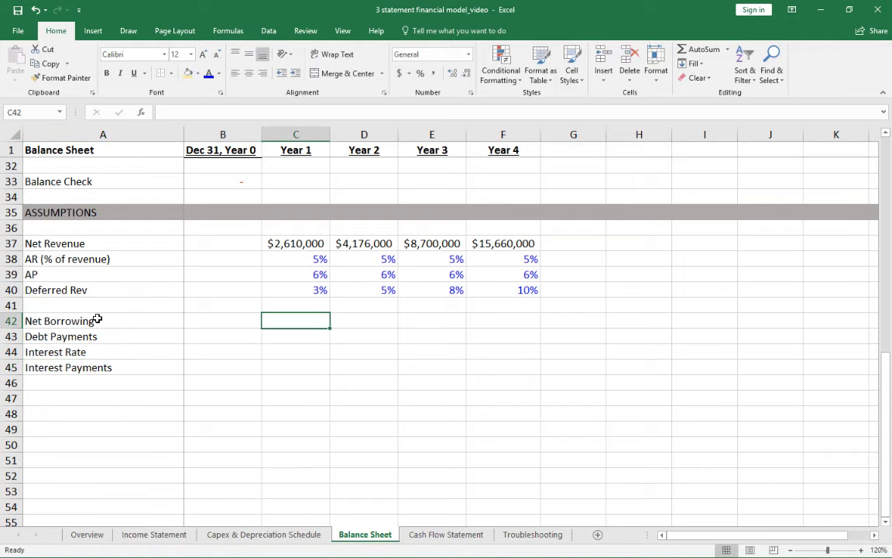
left_click_drag(301, 319, 484, 332)
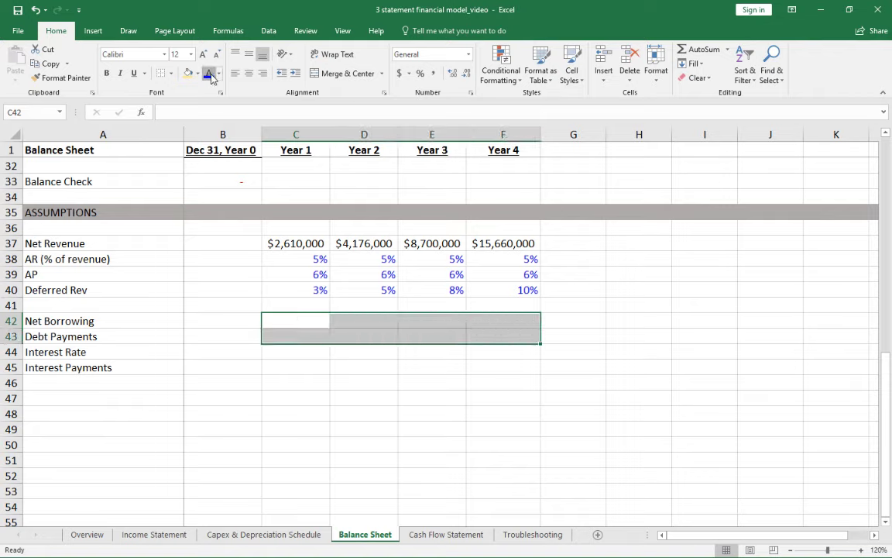
left_click(400, 73)
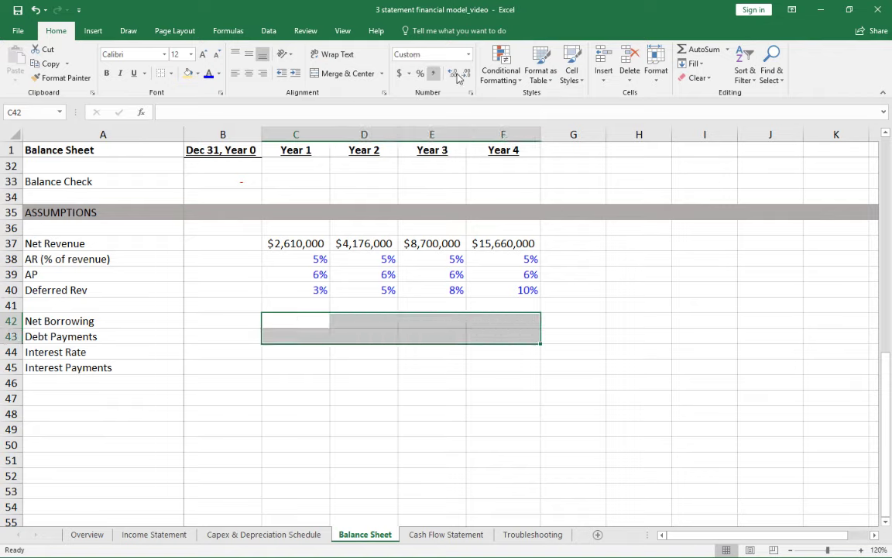
left_click(466, 73)
left_click(362, 318)
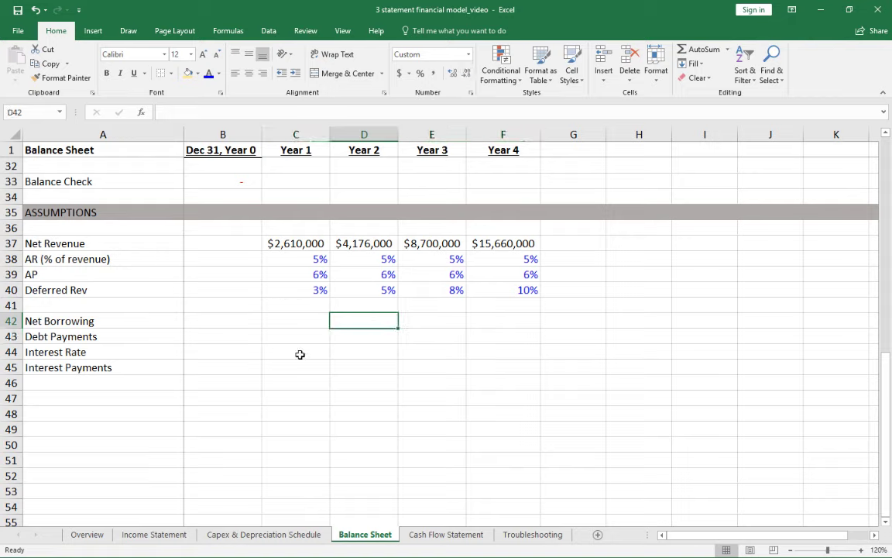
Step: Enter Year 1 Debt Payments of 600000 in C43
left_click(297, 334)
type("60000")
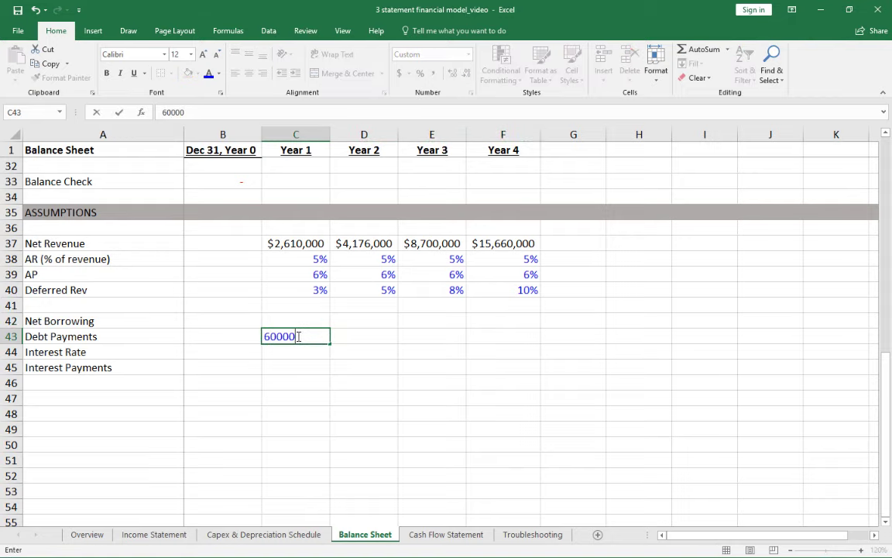
key("Return")
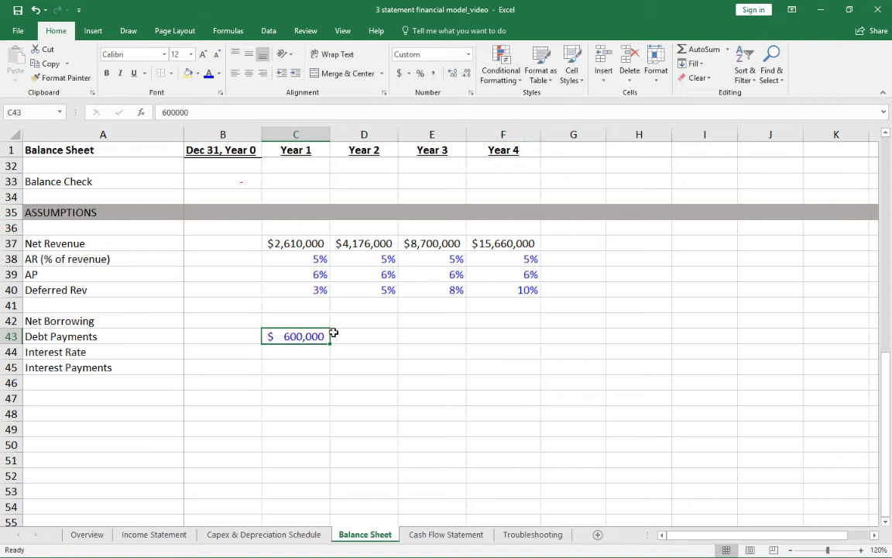
left_click(349, 321)
left_click(297, 336)
Step: Enter Year 2 Net Borrowing of 1500000 in D42
left_click(353, 320)
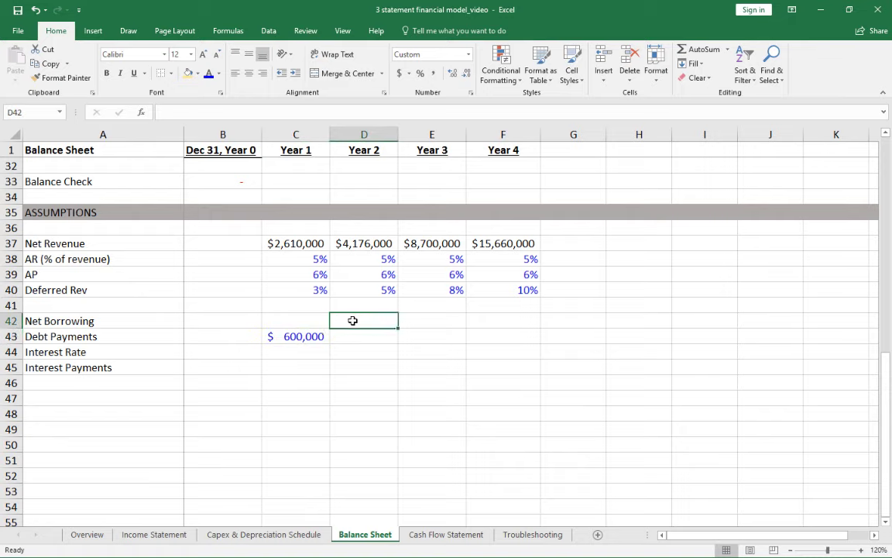
type("15")
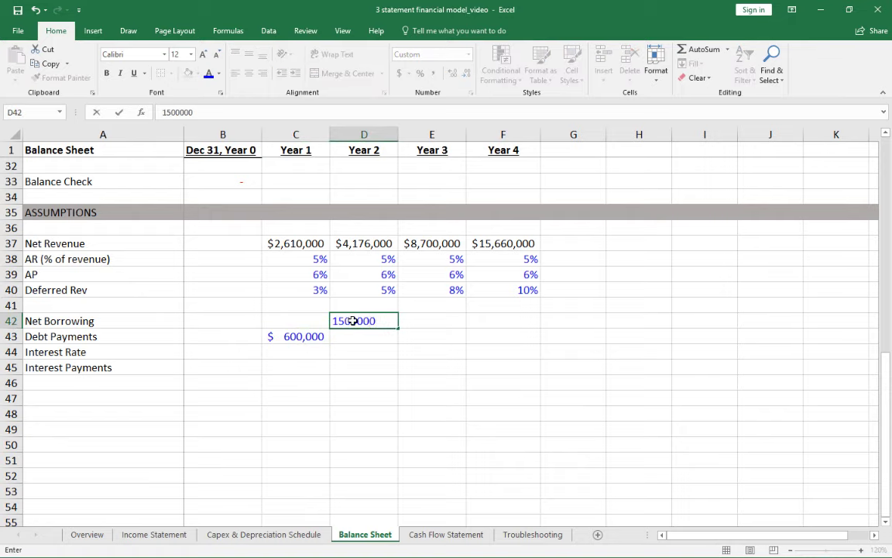
type("00000")
left_click(353, 320)
Step: Calculate Year 1 Long Term Debt in C21 as prior-year debt plus Net Borrowing less Debt Payments, =B21+C42-C43
scroll(349, 318, "up", 2)
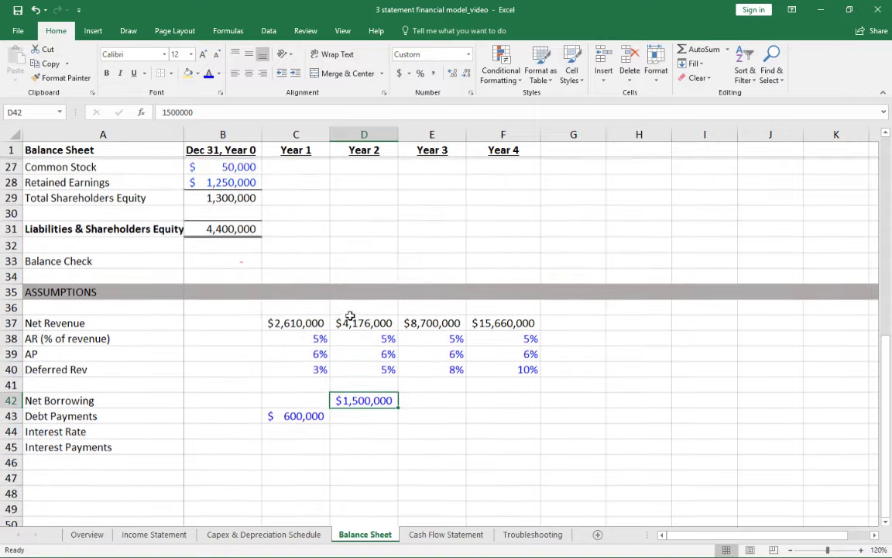
scroll(349, 314, "up", 4)
left_click(288, 273)
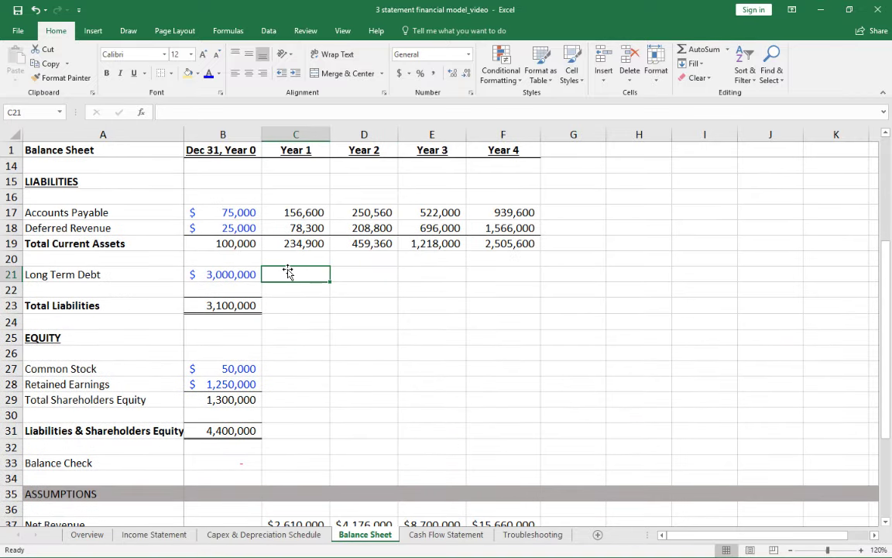
type("=")
key("Left")
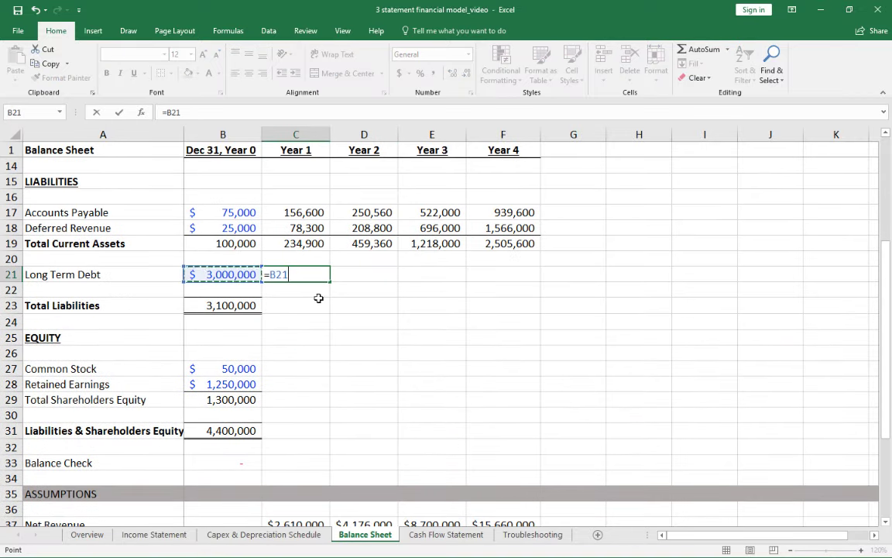
type("+")
scroll(314, 304, "down", 3)
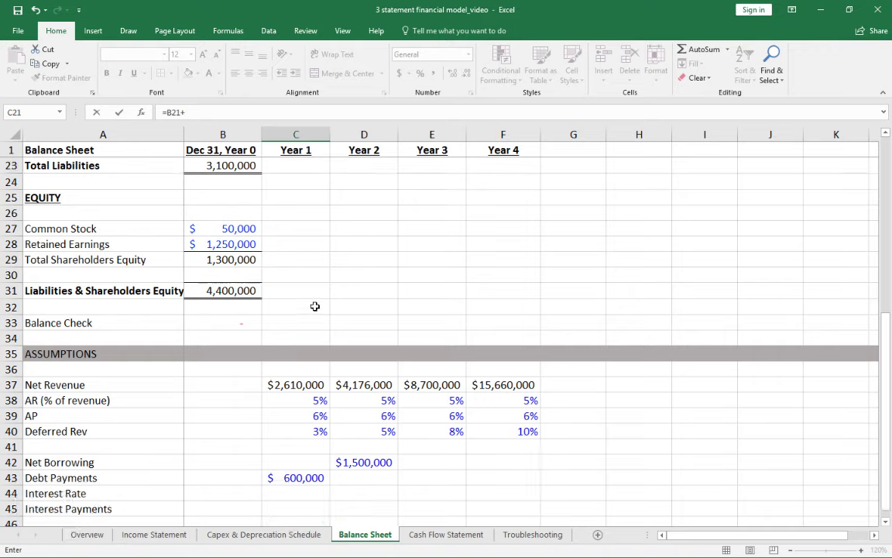
left_click(302, 458)
type("-")
left_click(295, 475)
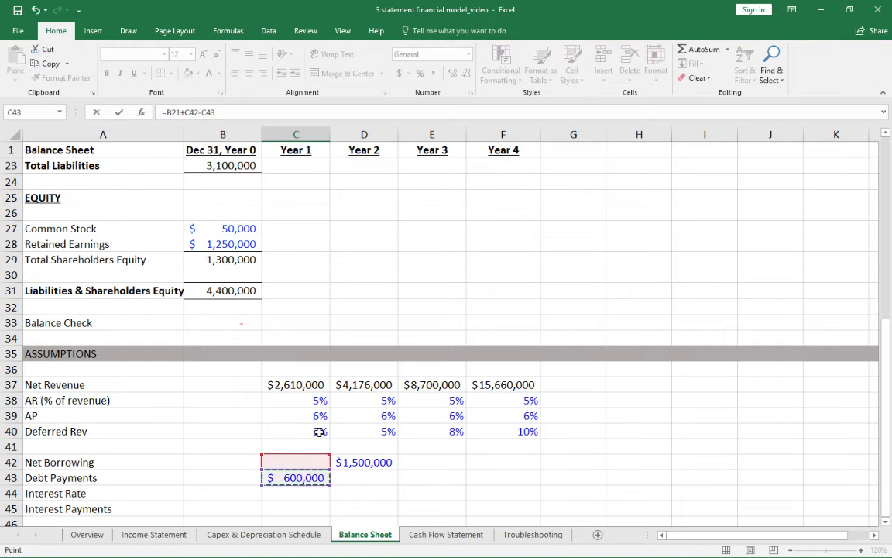
key("Return")
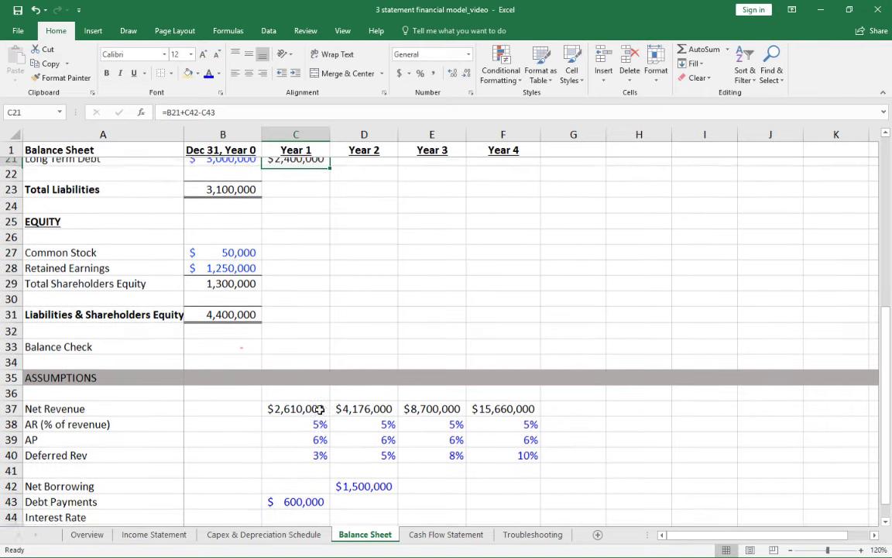
Step: Copy the Year 1 Long Term Debt formula in C21 to Year 2, D21
key("Up")
key("Up")
key("Up")
left_click(288, 197)
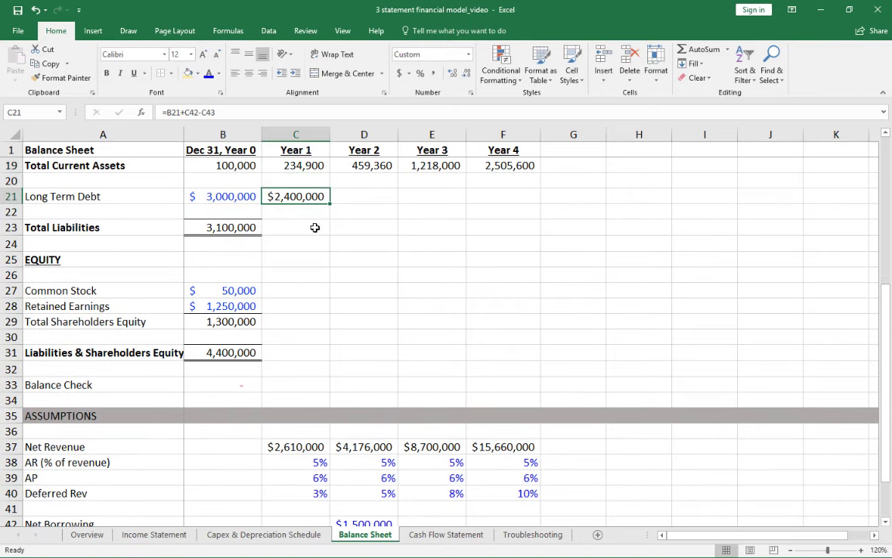
key("ctrl+c")
key("Right")
key("ctrl+v")
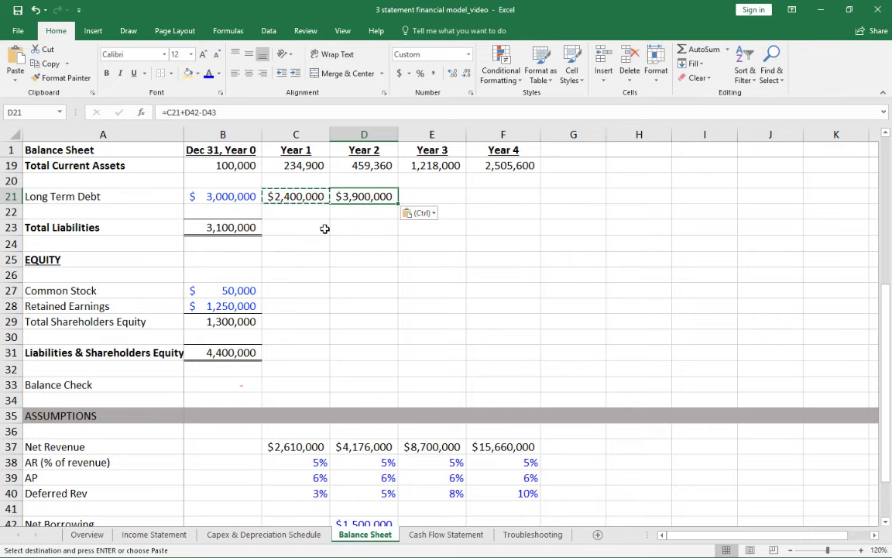
Step: Enter Year 2 Debt Payments of 900000 in D43, using the Year 1 cell's format
scroll(354, 288, "down", 2)
scroll(353, 288, "down", 1)
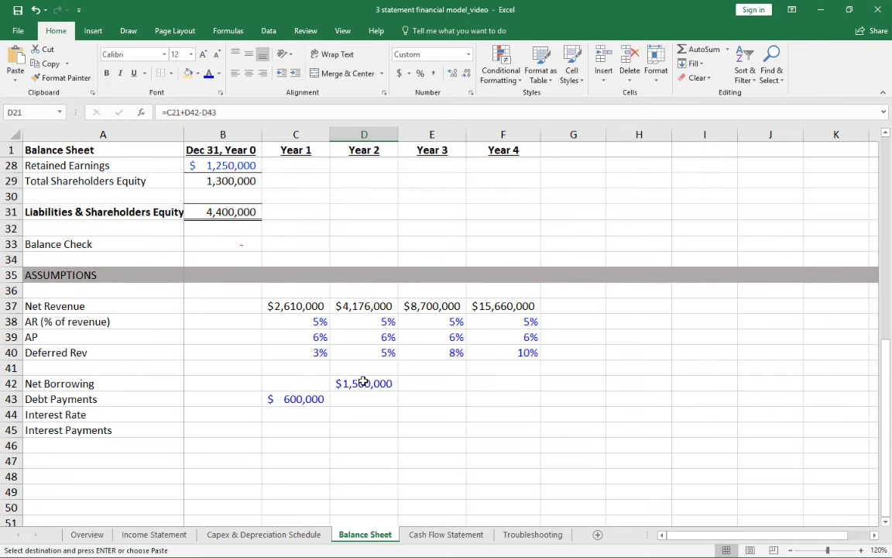
left_click(363, 382)
left_click(304, 403)
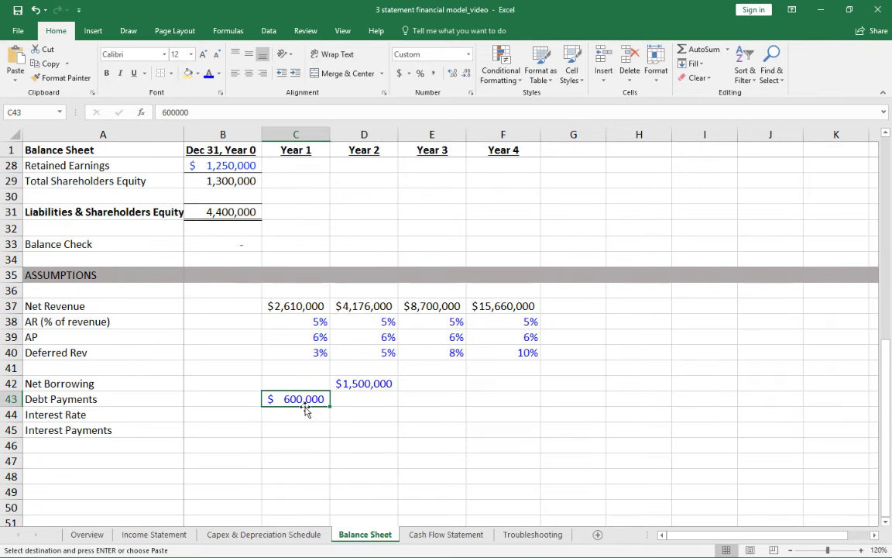
key("ctrl+c")
key("Right")
key("ctrl+v")
type("900,0")
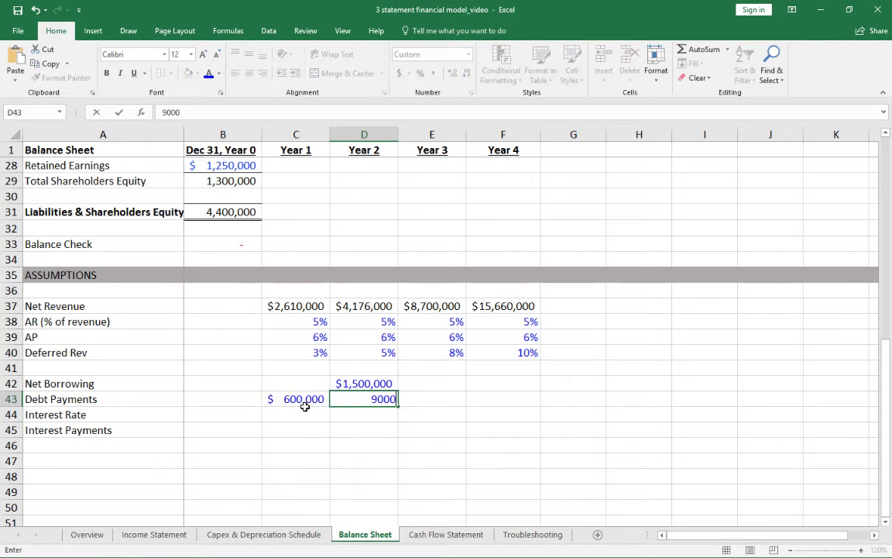
type("00")
key("Up")
key("shift+Down")
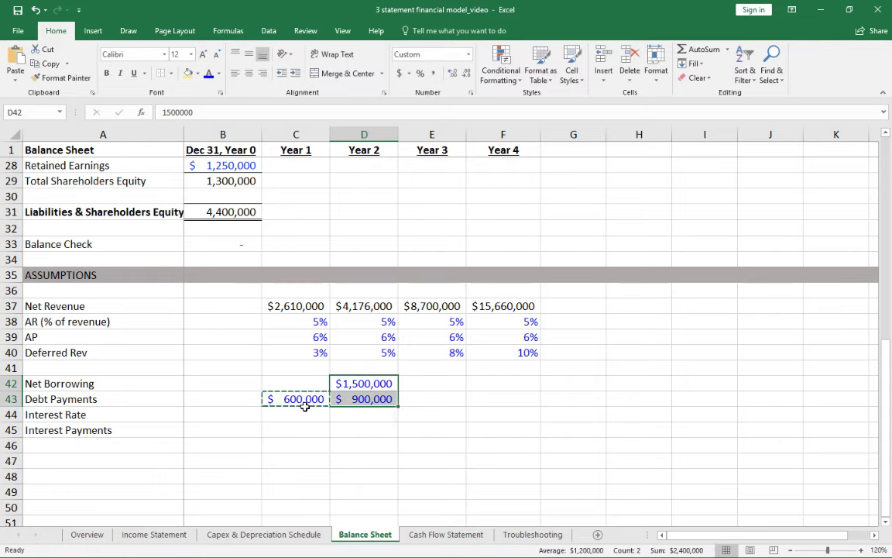
Step: Copy the Year 2 Debt Payments amount in D43 to Years 3 and 4, E43:F43
key("Down")
key("ctrl+c")
key("Right")
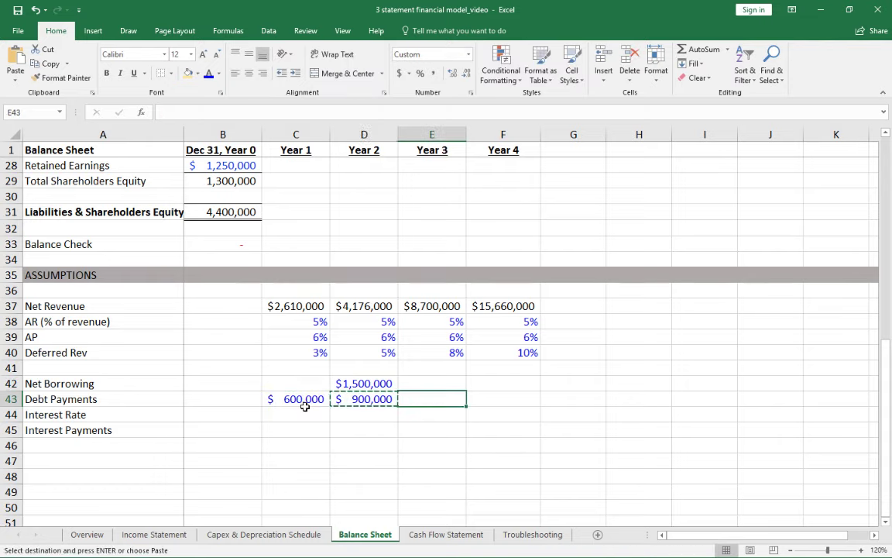
key("ctrl+v")
key("Right")
key("ctrl+v")
key("Escape")
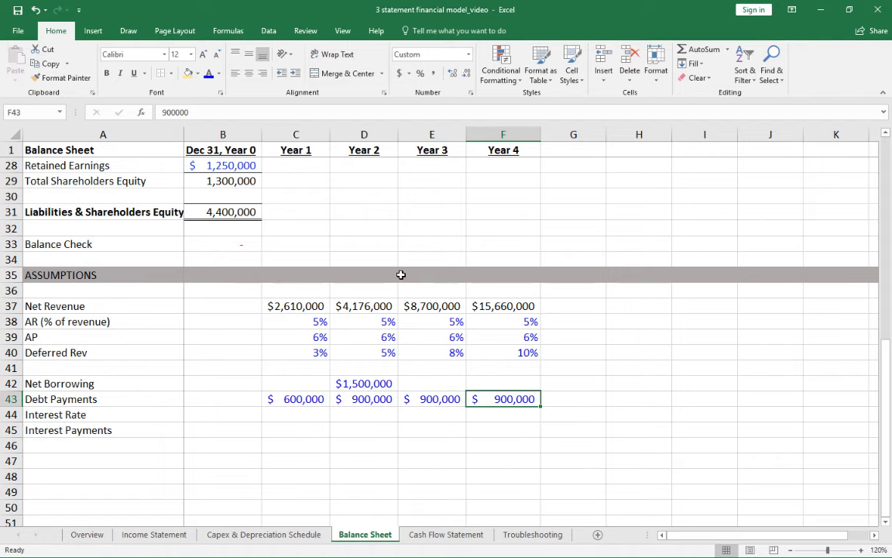
Step: Copy the Year 2 Long Term Debt formula in D21 to Years 3 and 4, E21:F21
scroll(401, 275, "up", 4)
left_click(366, 243)
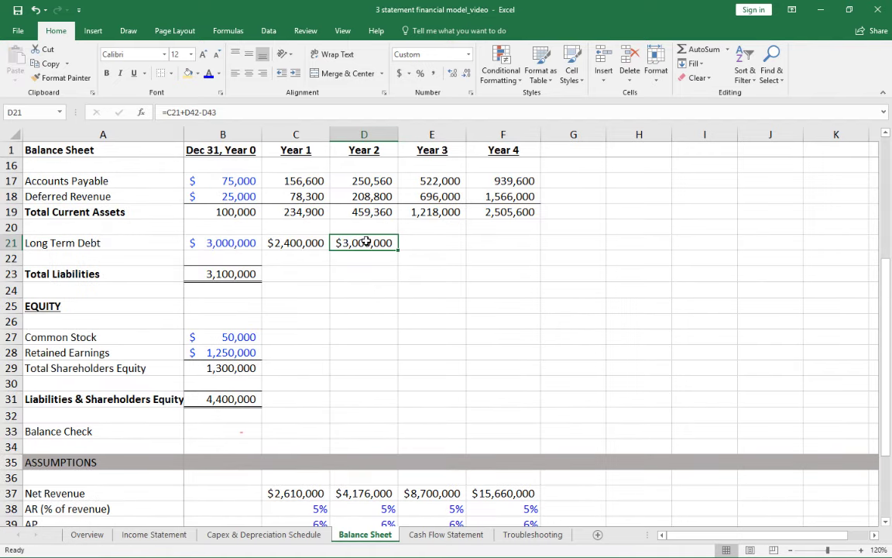
key("ctrl+c")
key("Right")
key("ctrl+v")
key("Right")
key("ctrl+v")
key("Escape")
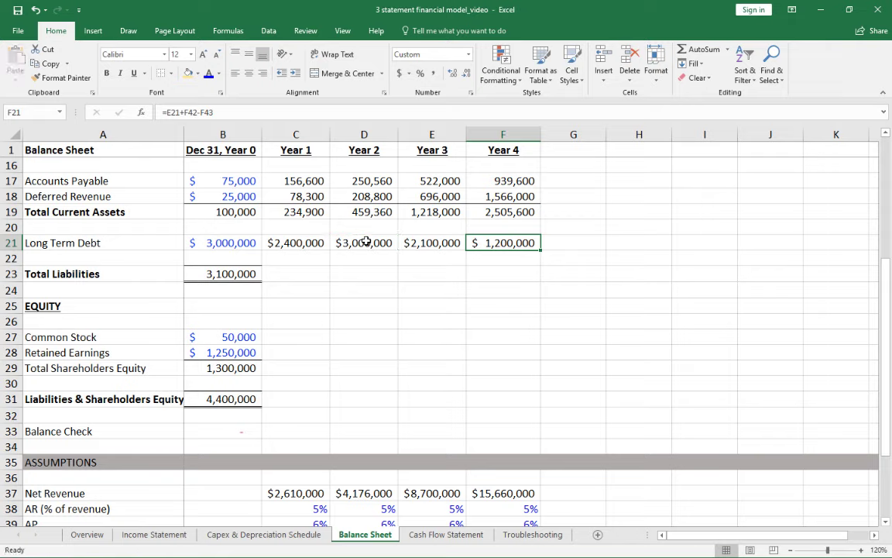
Step: Copy the Year 0 Total Liabilities formula in B23 to Years 1 through 4, C23:F23
left_click(218, 244)
left_click(292, 244)
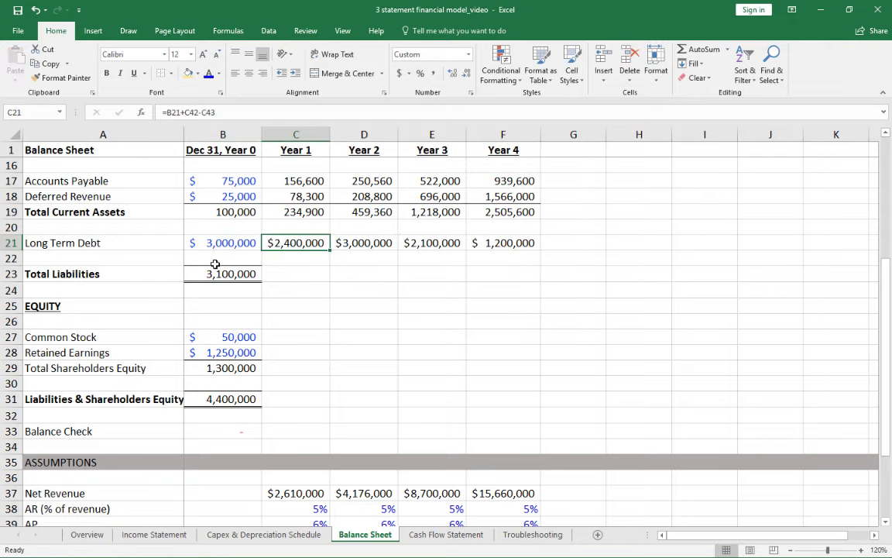
left_click(230, 275)
key("ctrl+c")
key("shift+Right")
key("shift+Right")
key("shift+Right")
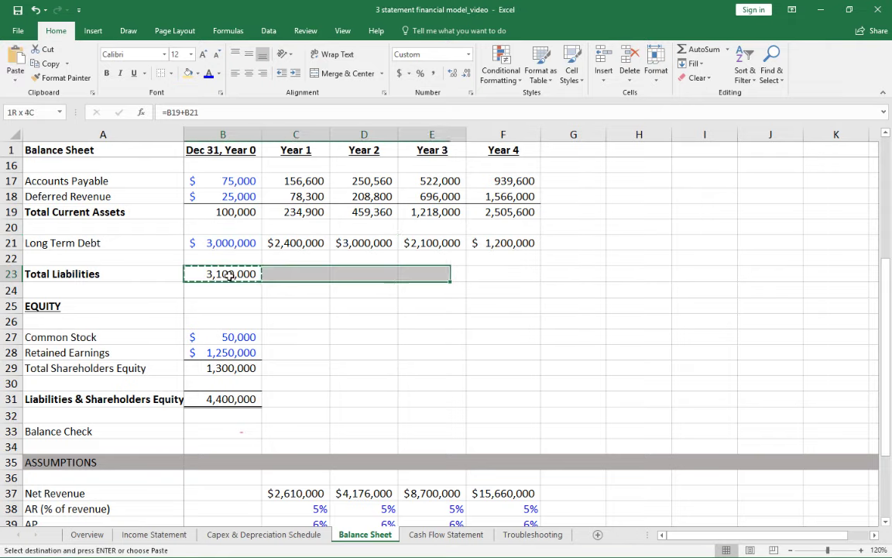
key("shift+Right")
key("ctrl+v")
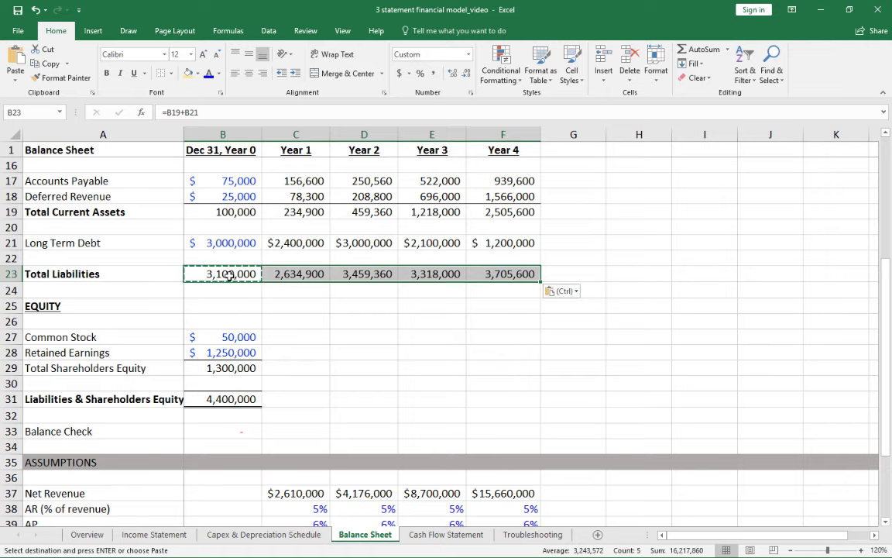
left_click(273, 319)
key("Escape")
Step: Link Year 1 Common Stock in C27 to the Year 0 balance with the formula =B27
scroll(338, 306, "up", 3)
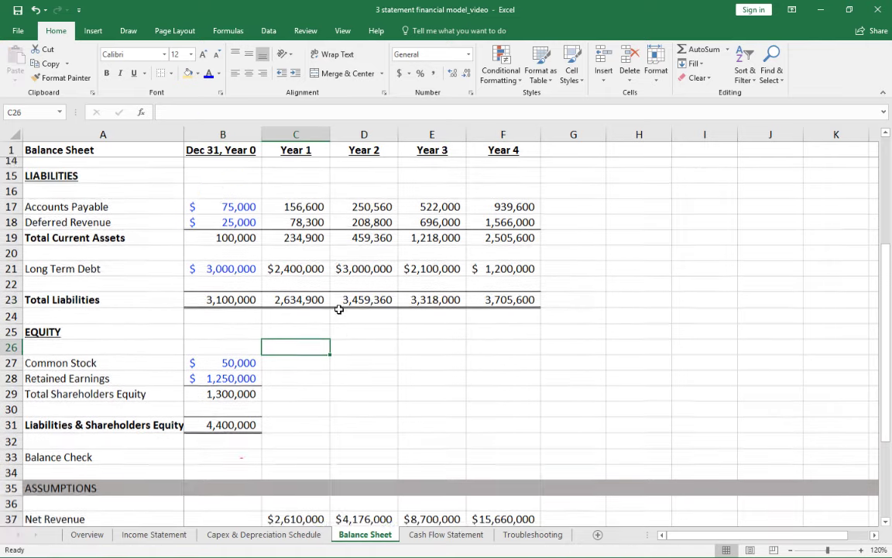
scroll(321, 286, "up", 2)
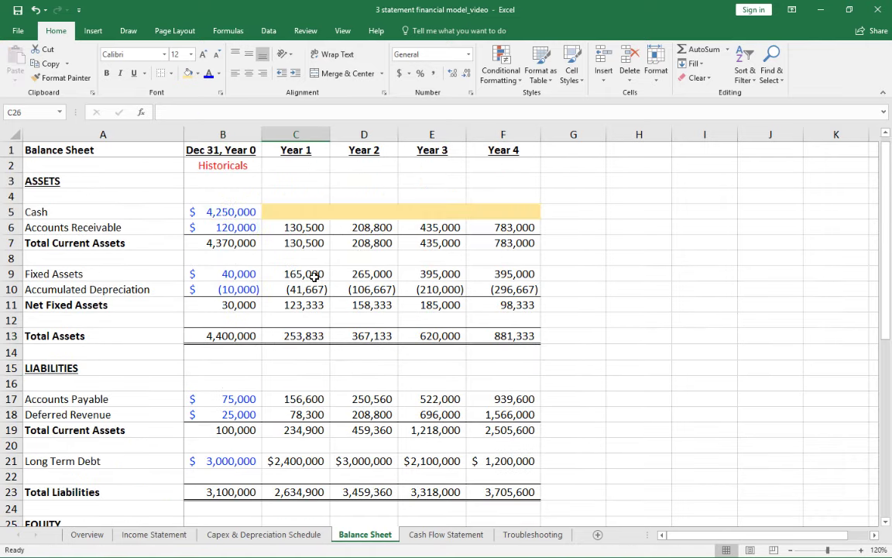
scroll(356, 318, "down", 2)
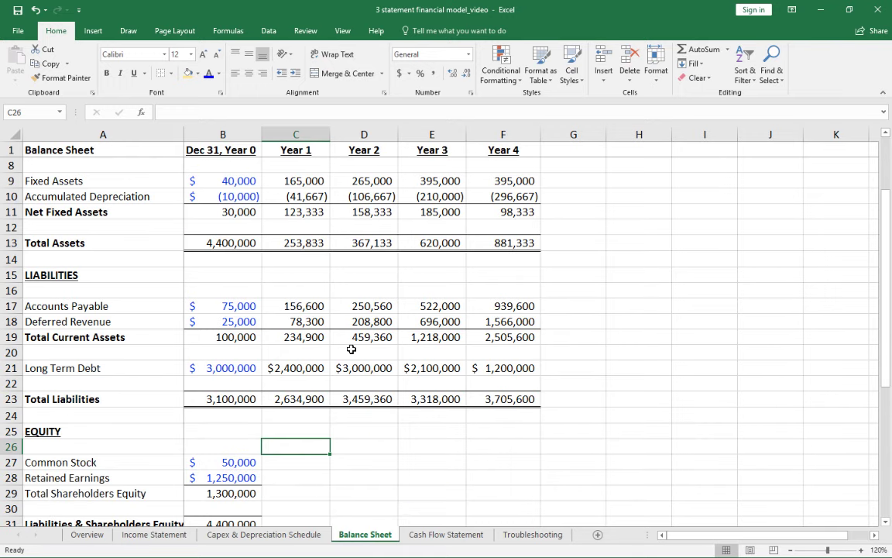
scroll(350, 349, "down", 2)
left_click(233, 368)
left_click(305, 370)
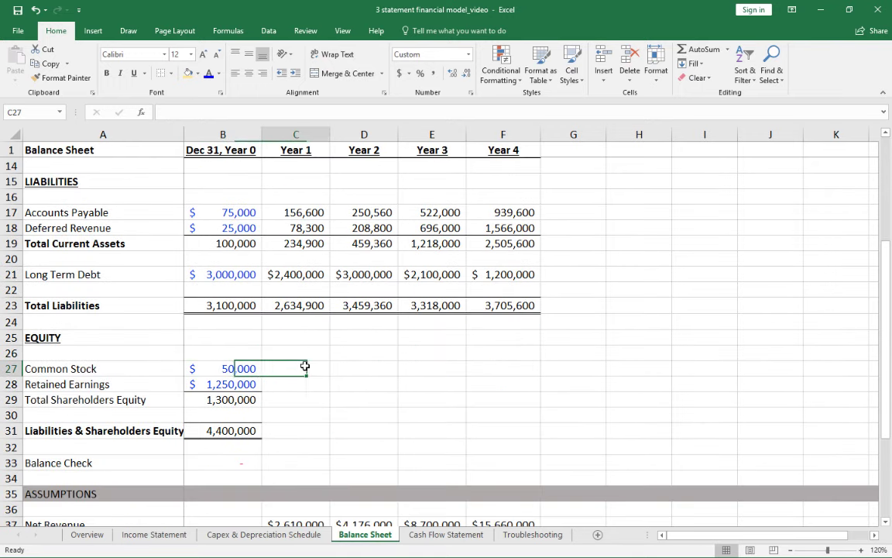
type("=")
key("Left")
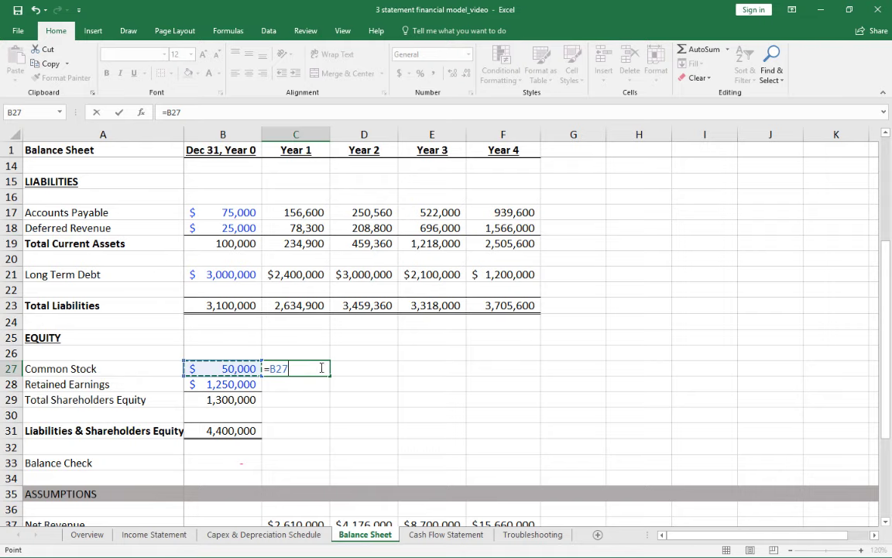
key("Return")
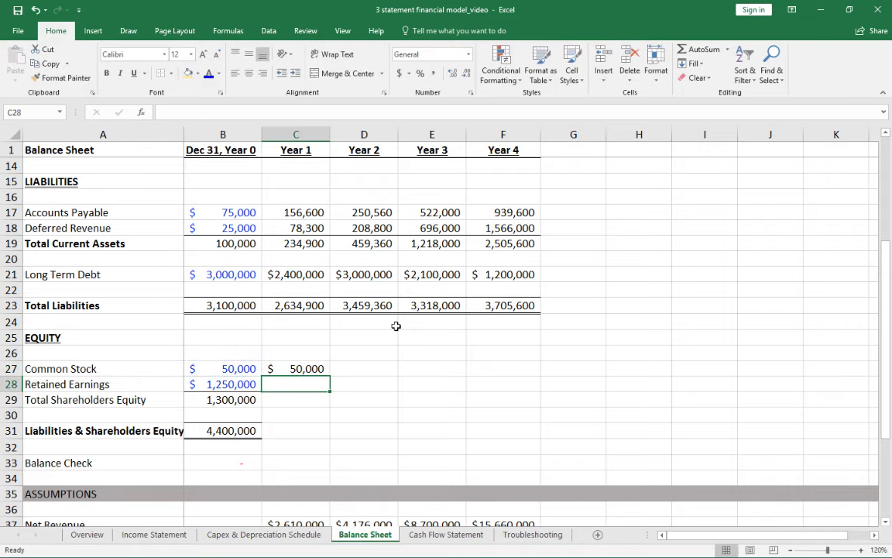
Step: Copy the Year 1 Common Stock formula in C27 to Years 2 through 4, D27:F27
key("Up")
key("ctrl+c")
key("Right")
key("ctrl+v")
key("Right")
key("ctrl+v")
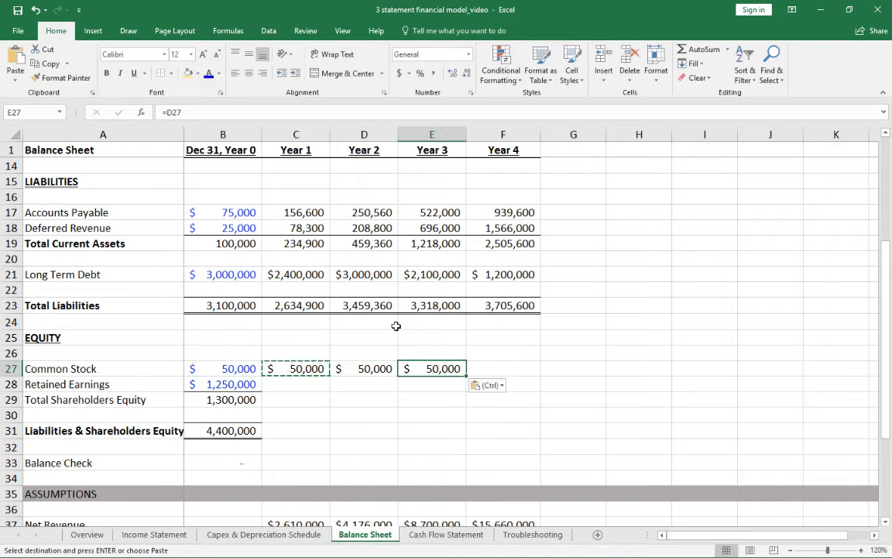
key("Right")
key("ctrl+v")
key("Escape")
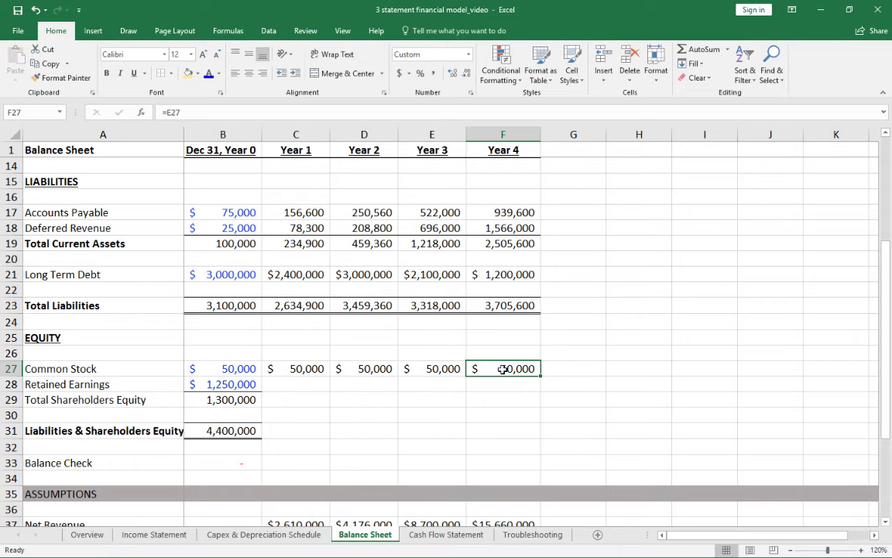
Step: Highlight the Year 1 Retained Earnings cell C28 with a yellow fill
scroll(319, 366, "down", 1)
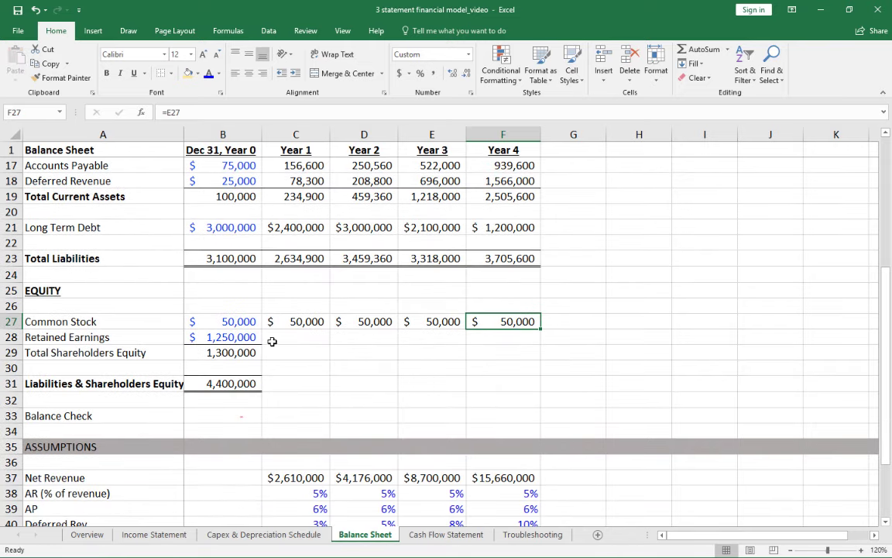
left_click(242, 337)
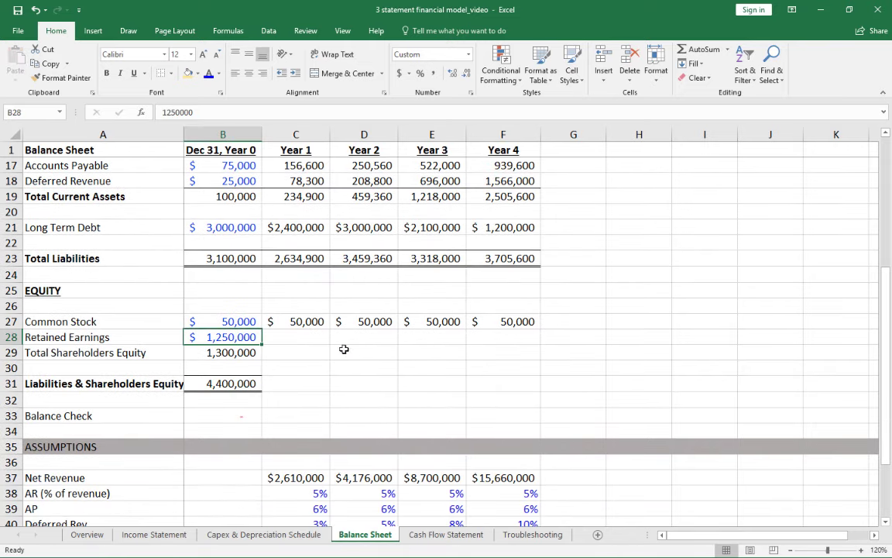
left_click(302, 338)
left_click(244, 349)
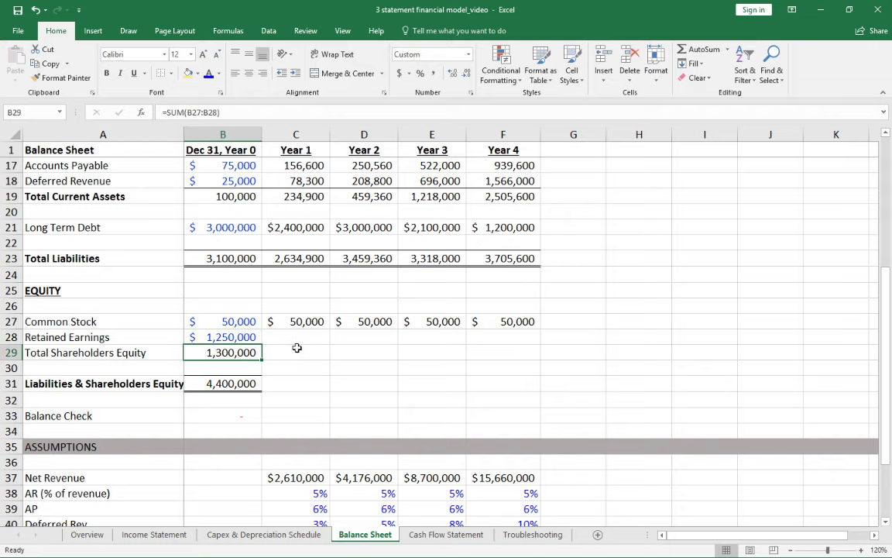
left_click(289, 337)
left_click(198, 73)
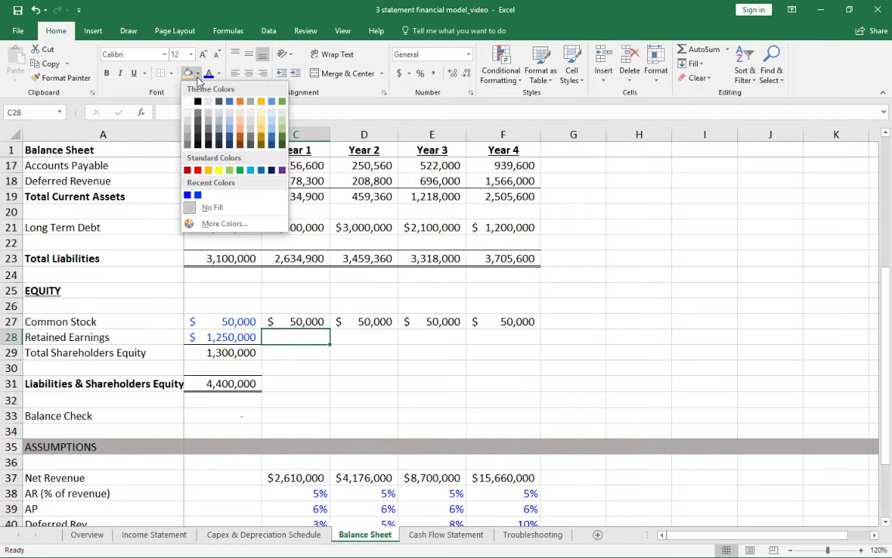
left_click(216, 165)
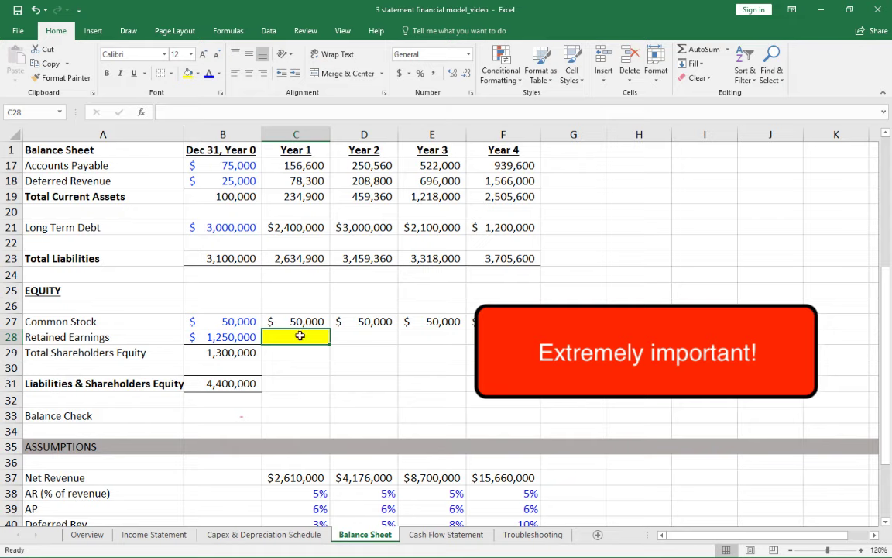
Step: Calculate Year 1 Retained Earnings in C28 as prior retained earnings plus Year 1 Net Income, =B28+'Income Statement'!B34
type("=")
key("Left")
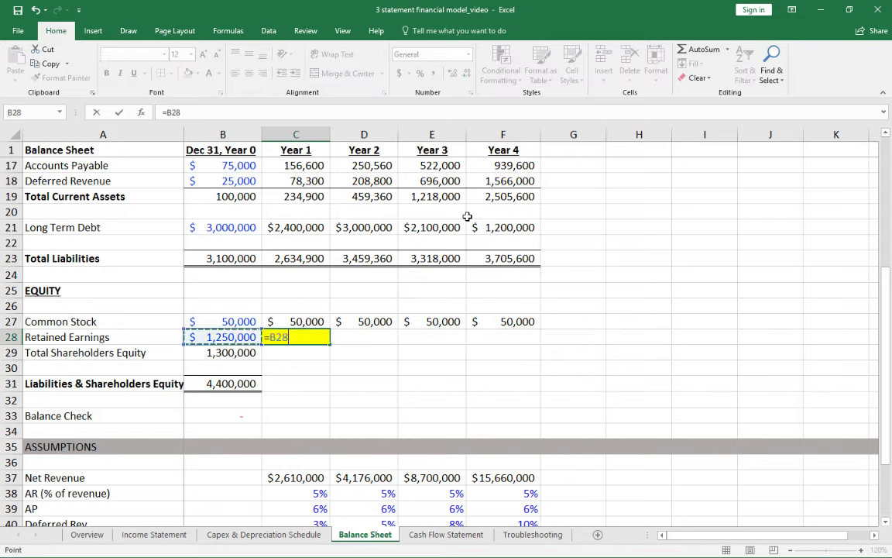
type("+")
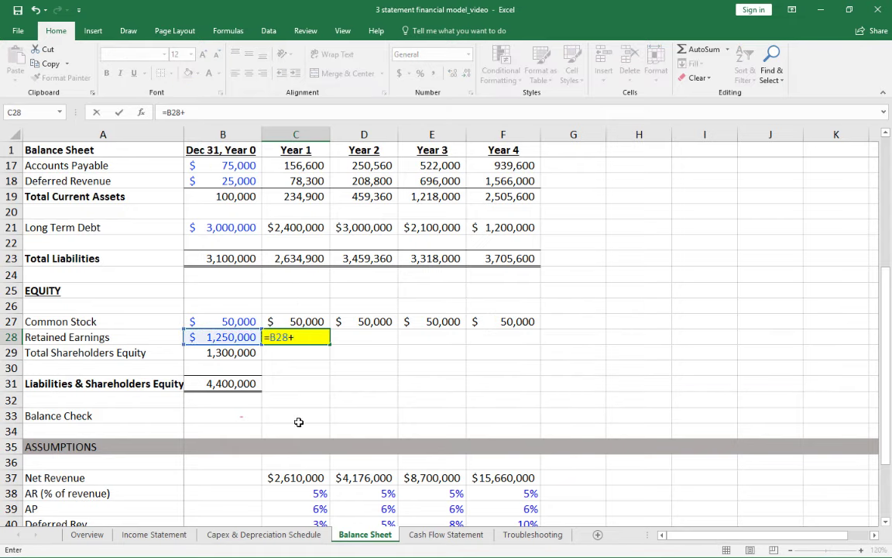
left_click(156, 535)
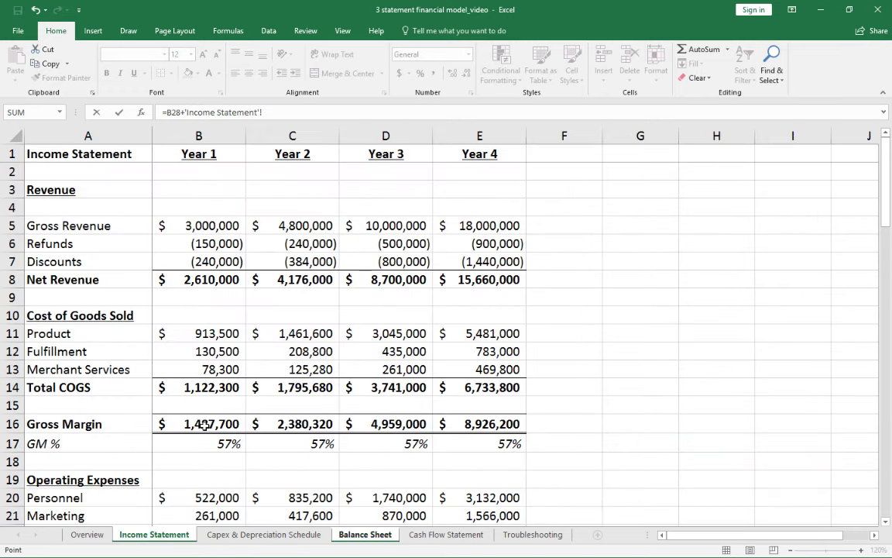
scroll(205, 424, "down", 8)
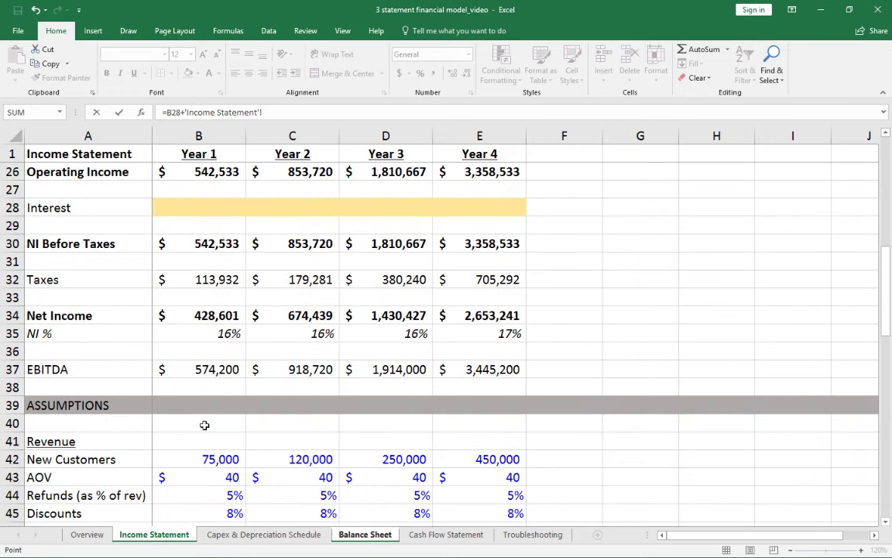
scroll(200, 411, "up", 1)
left_click(207, 365)
key("Return")
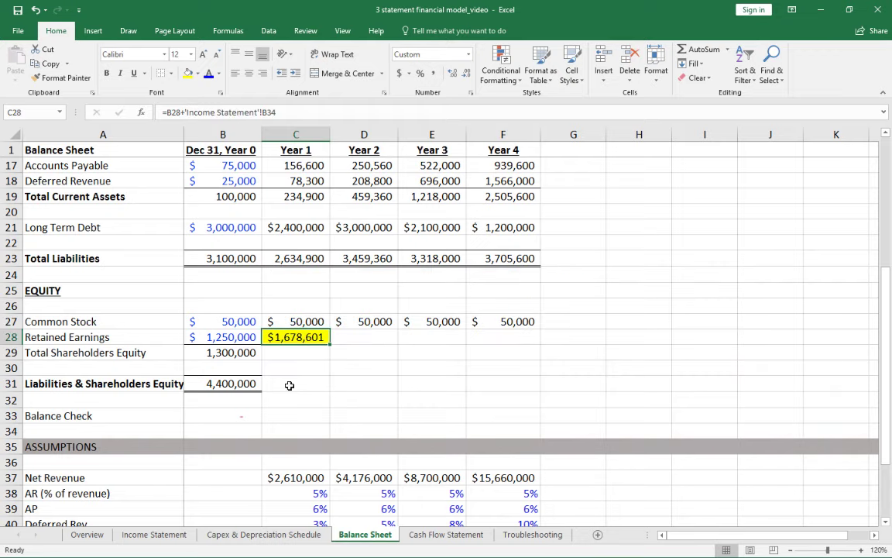
Step: Enter a Year 1 Interest Rate of 8% in C44, using the format of the Year 1 Deferred Rev percentage cell
left_click(155, 535)
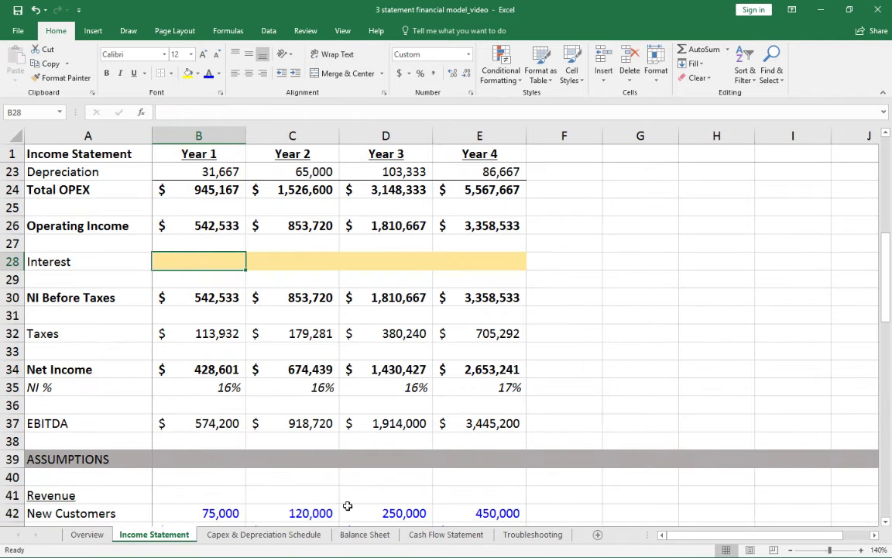
left_click(365, 535)
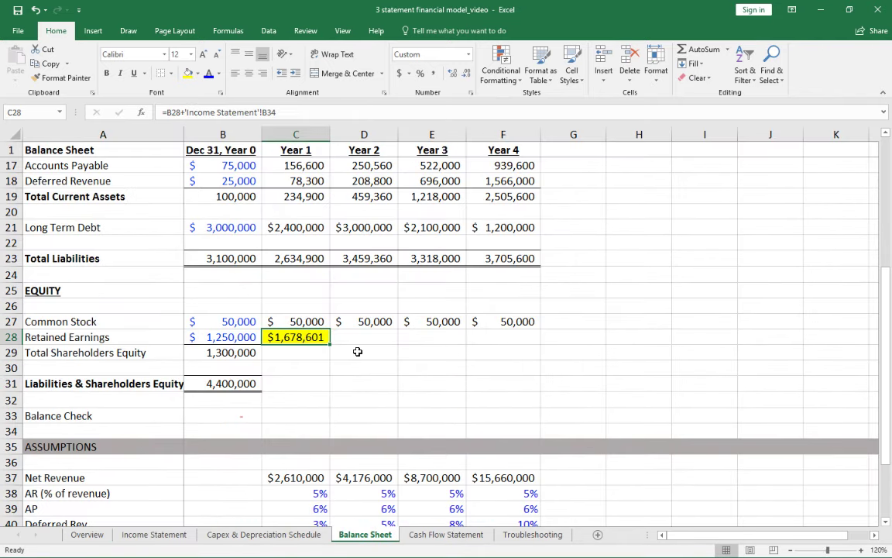
scroll(358, 352, "down", 4)
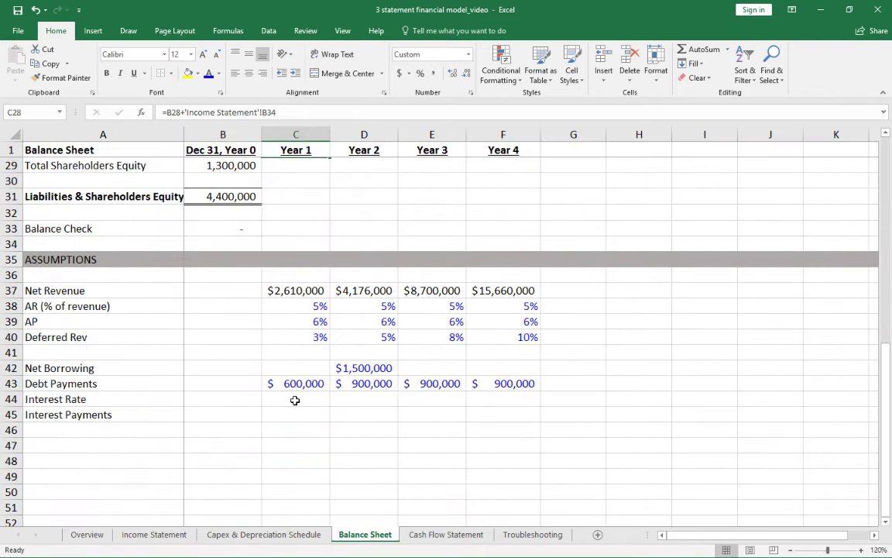
left_click(239, 402)
left_click(295, 395)
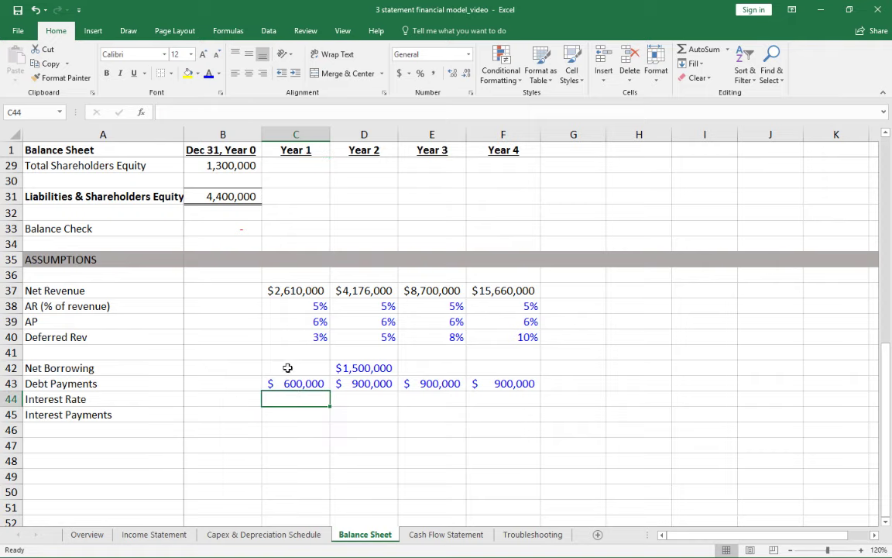
left_click(299, 341)
key("ctrl+c")
key("Down")
key("Down")
key("Down")
key("Down")
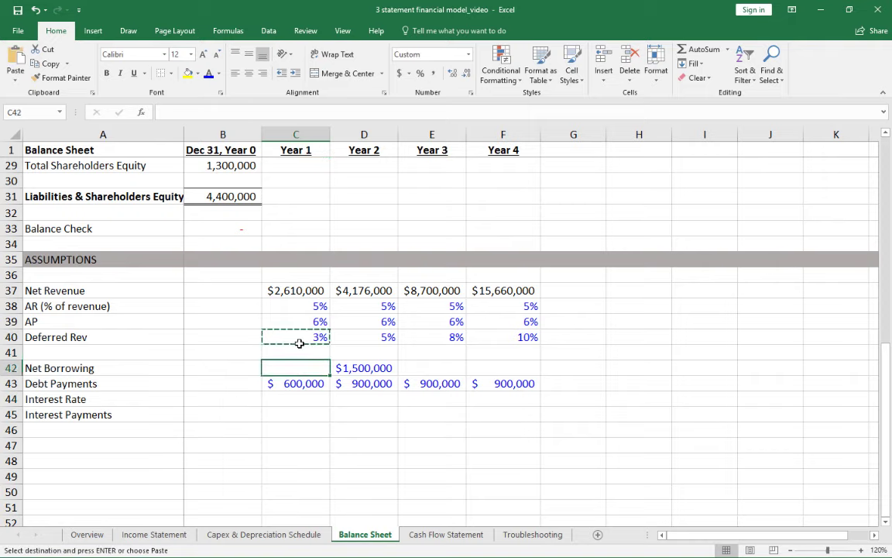
key("ctrl+v")
type("8")
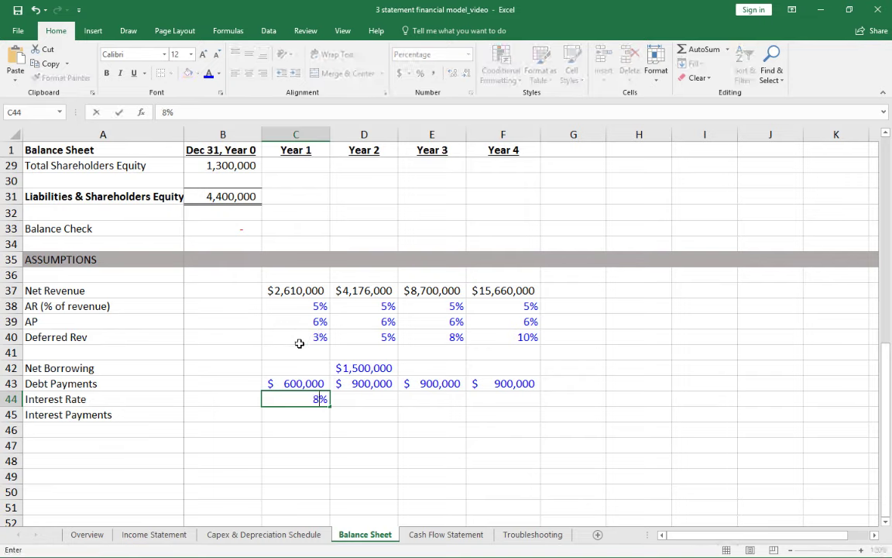
key("Return")
Step: Copy the Year 1 Interest Rate in C44 to Years 2 through 4, D44:F44
key("Up")
key("ctrl+c")
key("shift+Right")
key("shift+Right")
key("shift+Right")
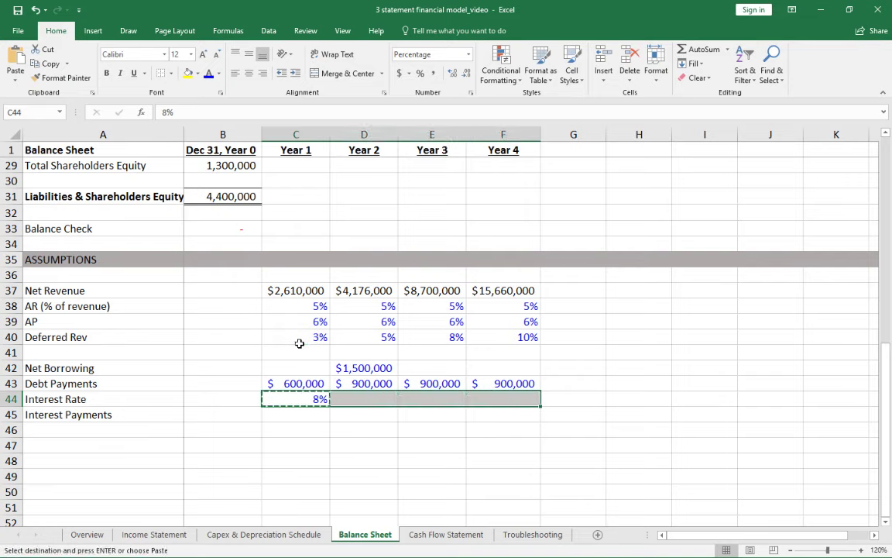
key("ctrl+v")
Step: Calculate Year 1 Interest Payments in C45 as the interest rate times Long Term Debt, =C44*C21
key("Down")
key("Escape")
type("=")
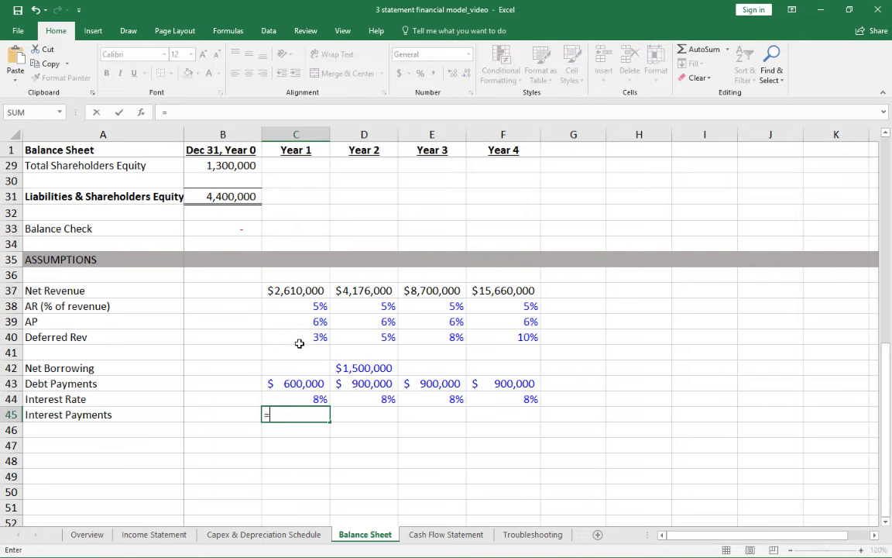
key("Up")
type("*")
scroll(322, 290, "up", 3)
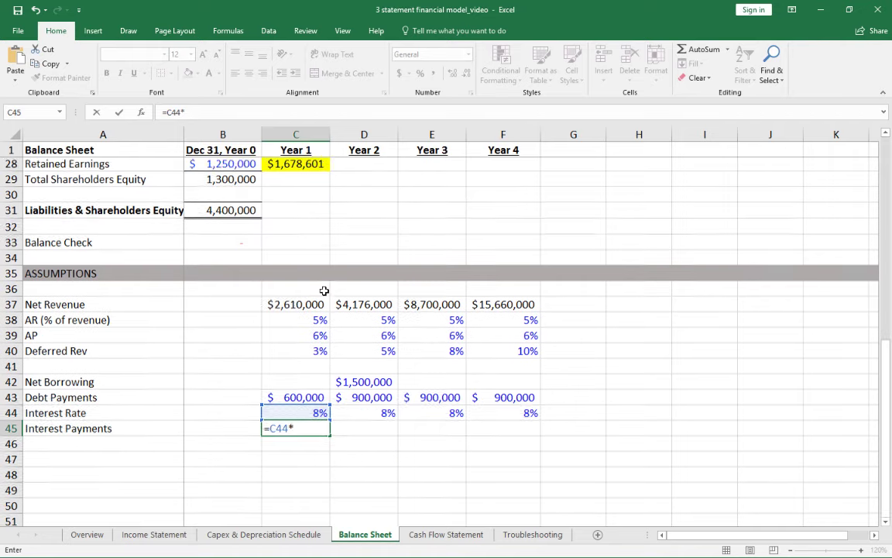
left_click(293, 181)
key("ctrl+Return")
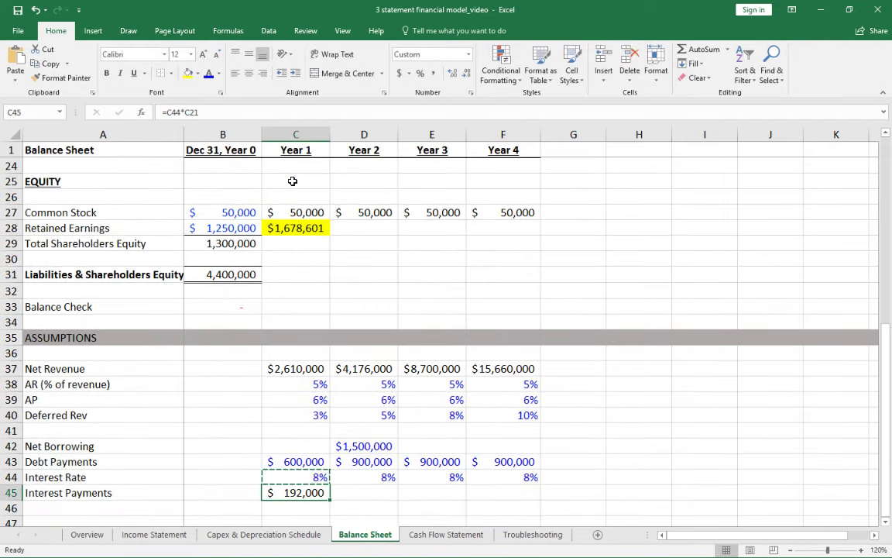
Step: Copy the Year 1 Interest Payments formula in C45 to Years 2 through 4, D45:F45, and check the Year 4 formula's references
key("ctrl+c")
key("Right")
key("ctrl+v")
key("Right")
key("ctrl+v")
key("Right")
key("ctrl+v")
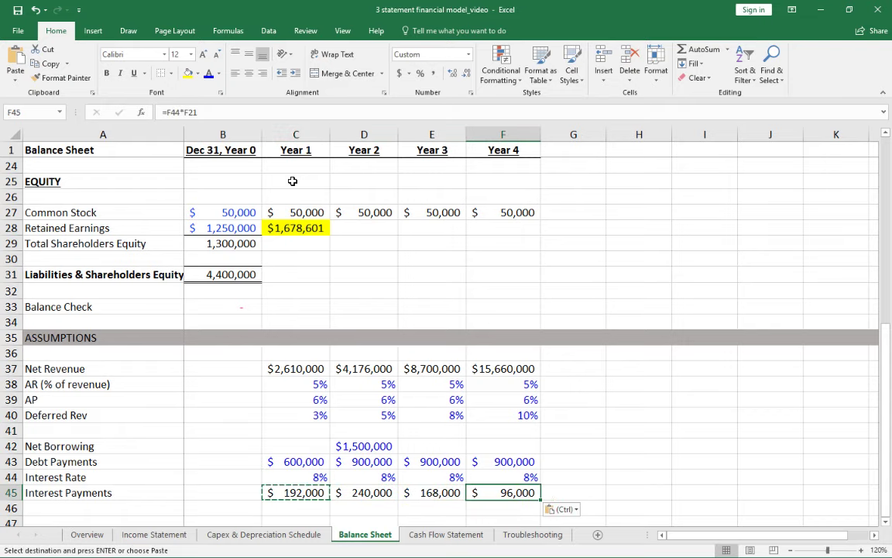
key("F2")
scroll(447, 251, "up", 3)
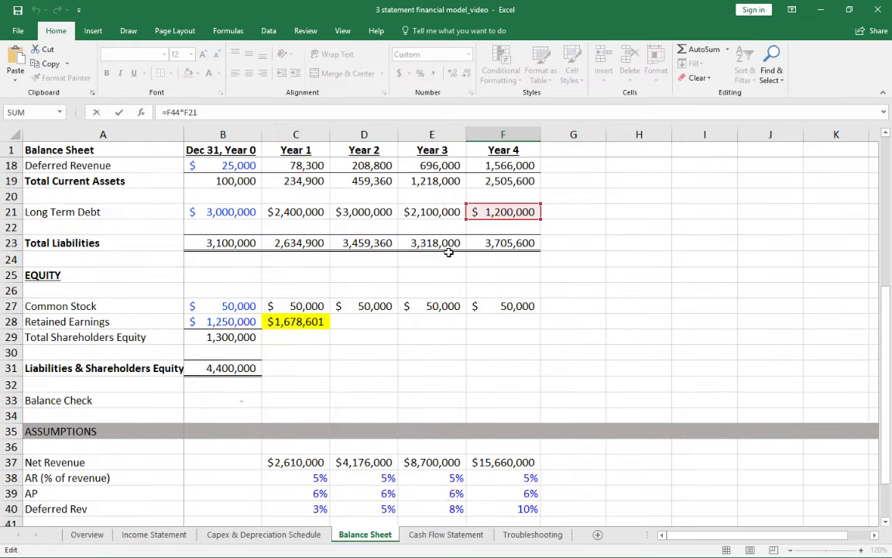
key("Escape")
scroll(518, 275, "down", 3)
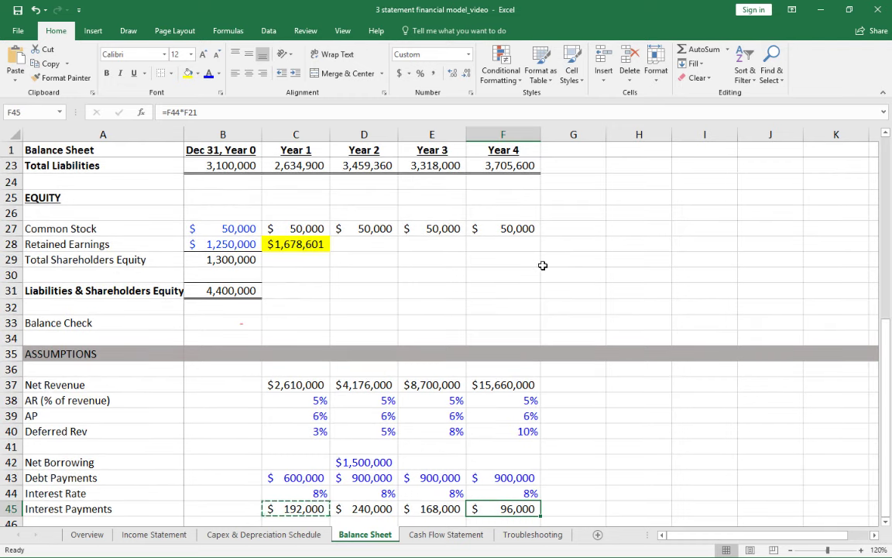
Step: Link Year 1 Interest in Income Statement cell B28 to the Balance Sheet's Year 1 Interest Payments, ='Balance Sheet'!C45
left_click(175, 536)
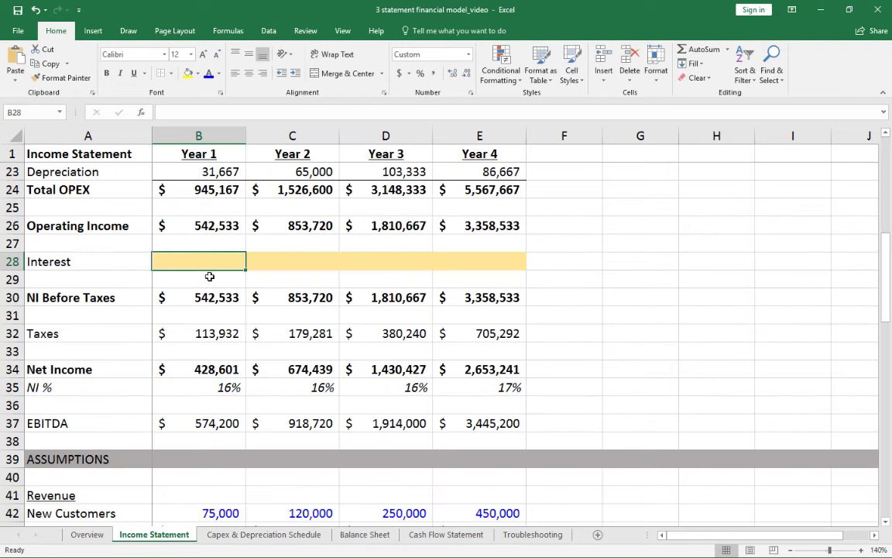
type("=")
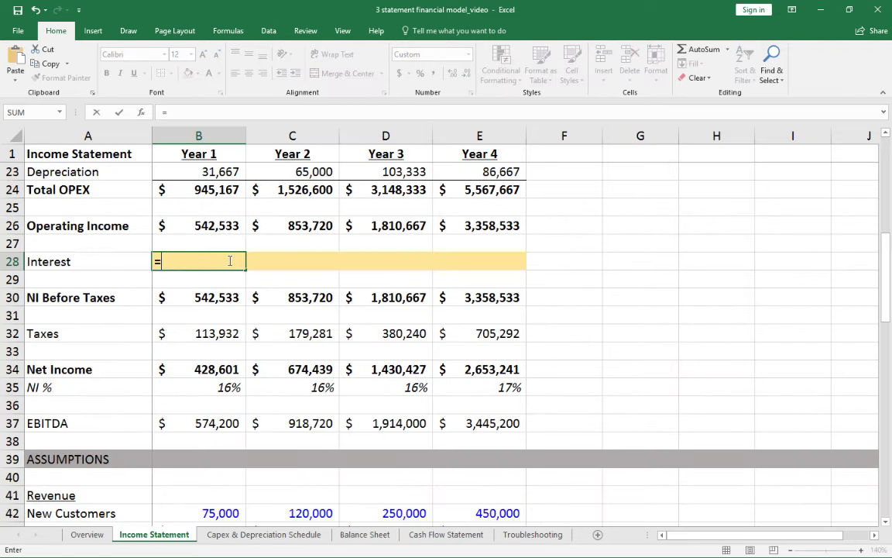
left_click(358, 534)
scroll(284, 454, "down", 4)
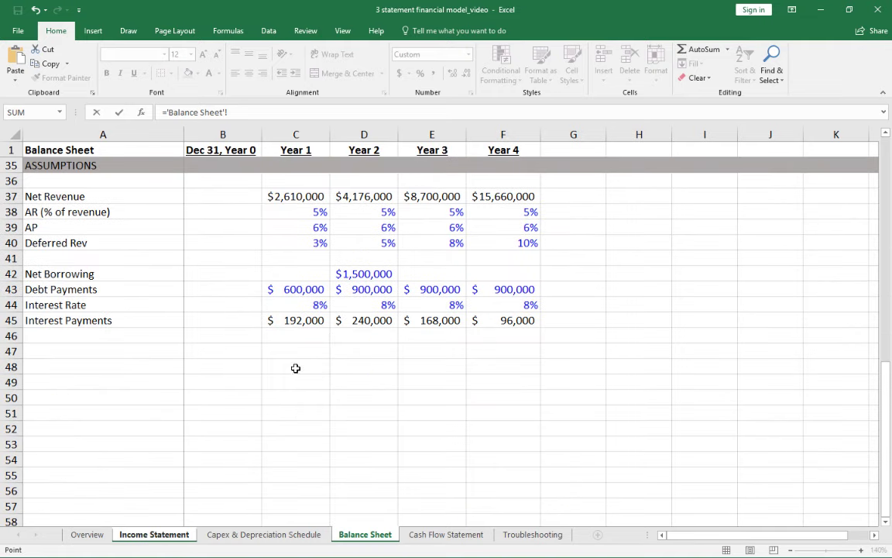
left_click(295, 317)
key("Return")
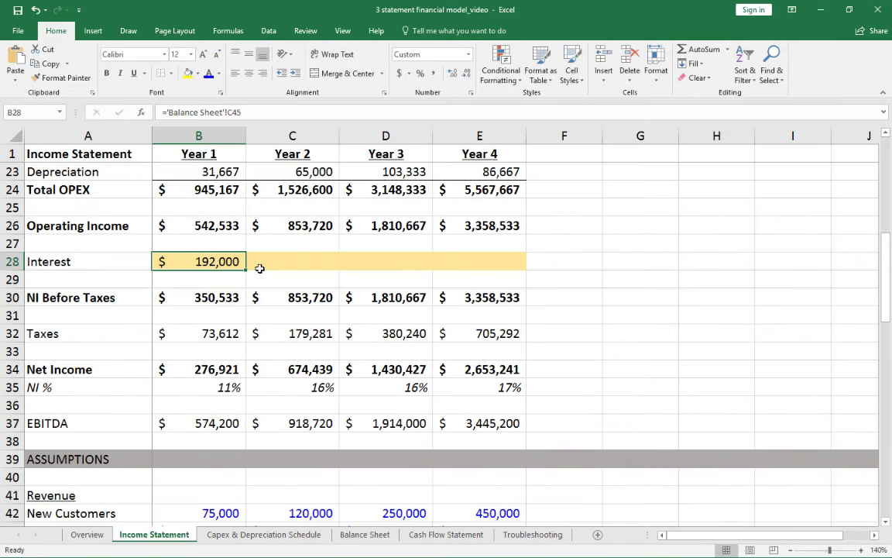
Step: Remove the fill from Year 1 Interest cell B28, copy it to Years 2 through 4, C28:E28, and check the Net Income row
left_click(197, 73)
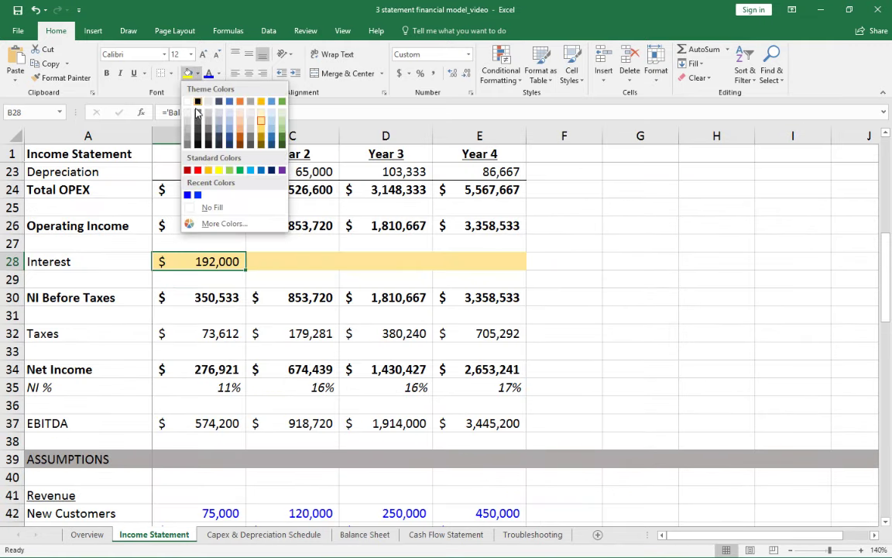
left_click(212, 207)
key("ctrl+c")
key("Right")
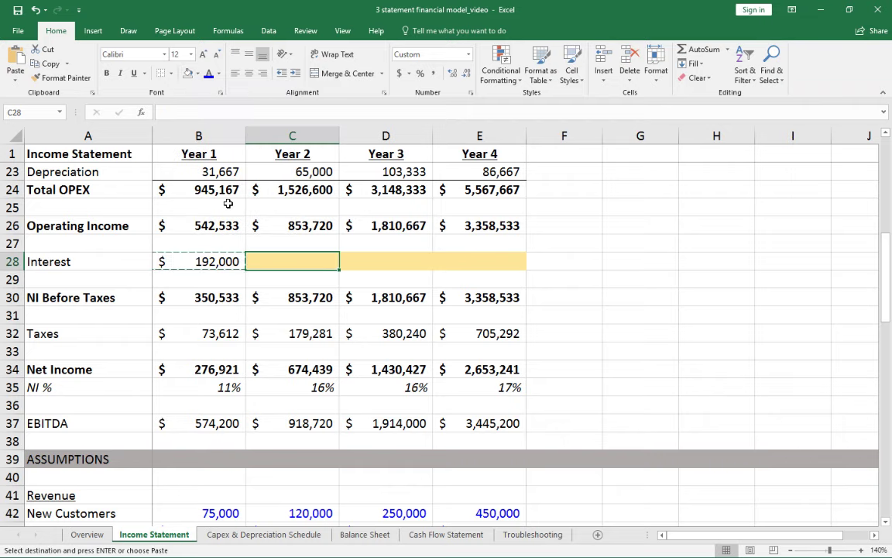
key("shift+Right")
key("shift+Right")
key("ctrl+v")
key("Escape")
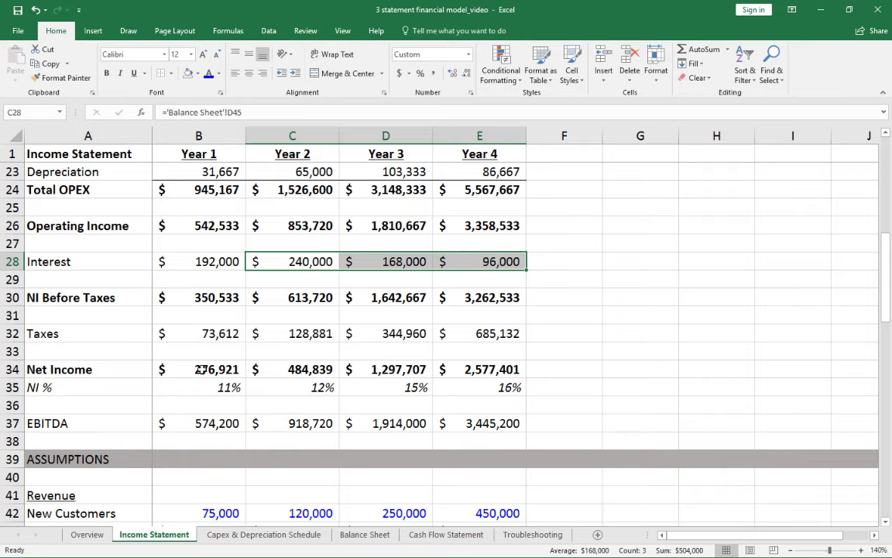
left_click_drag(200, 370, 465, 372)
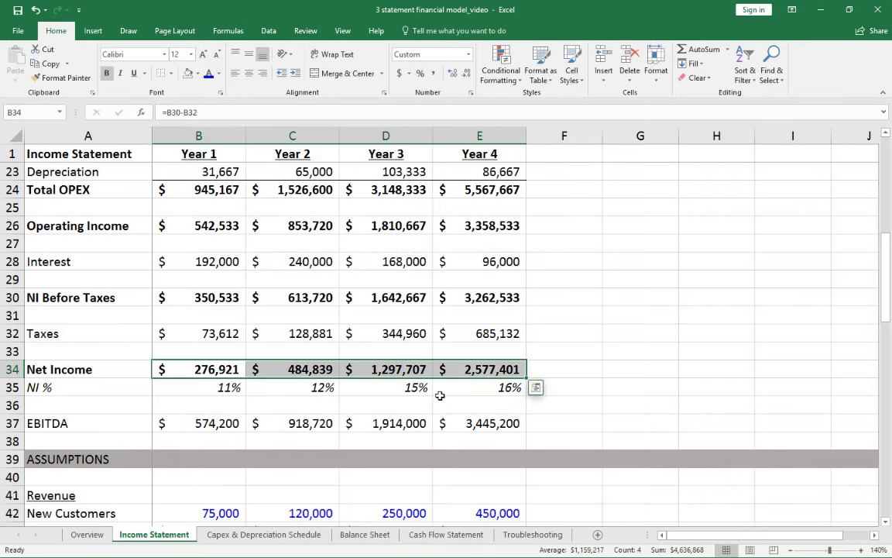
Step: Add a bottom border to Year 1 Retained Earnings, C28, on the Balance Sheet
left_click(365, 534)
scroll(361, 373, "up", 5)
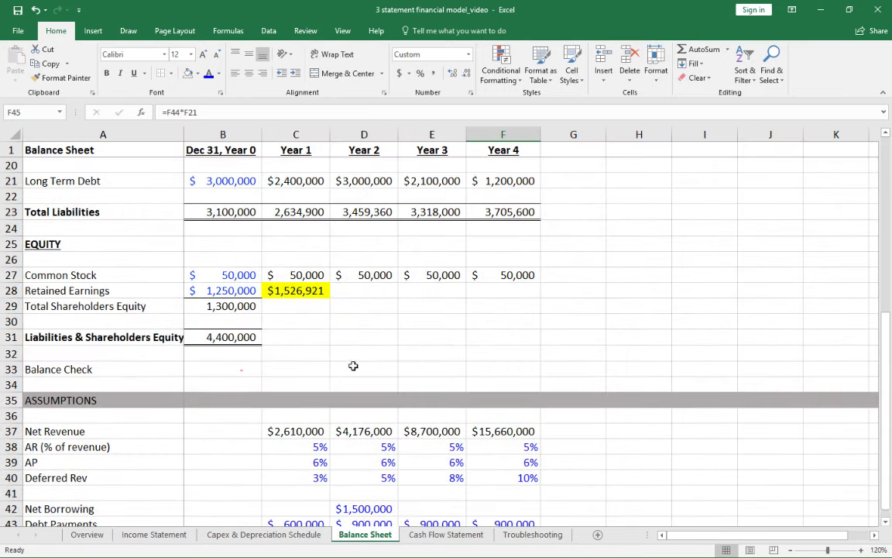
left_click(295, 290)
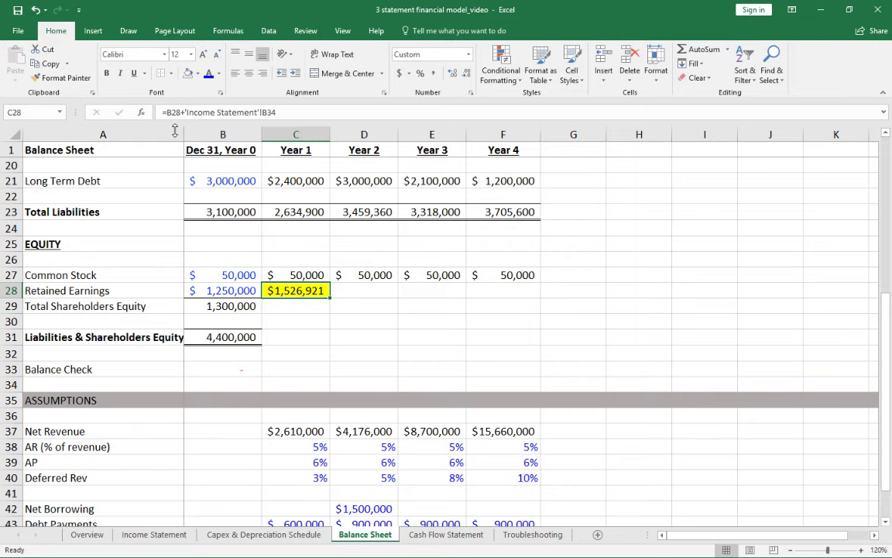
left_click(172, 73)
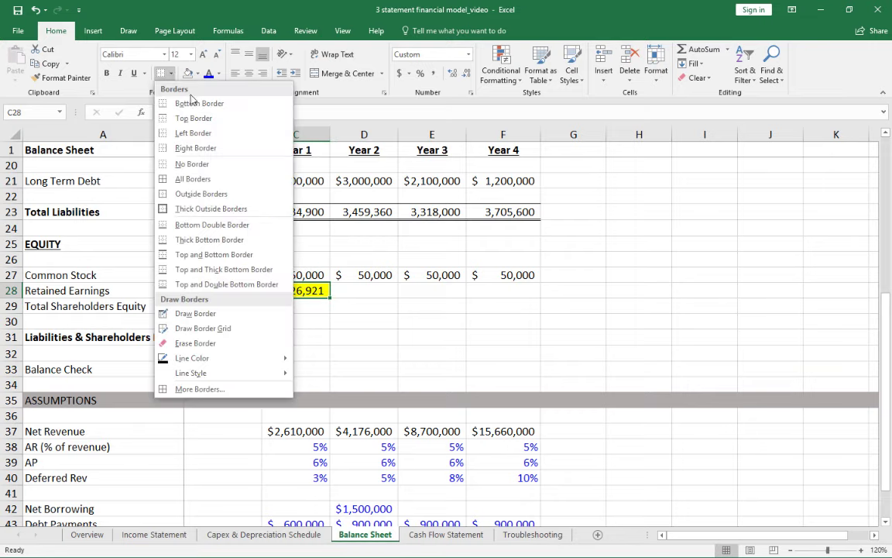
left_click(193, 104)
Step: Calculate Year 1 Total Shareholders Equity in C29 as the sum of Common Stock and Retained Earnings, C27:C28
left_click(281, 305)
type("=sum(")
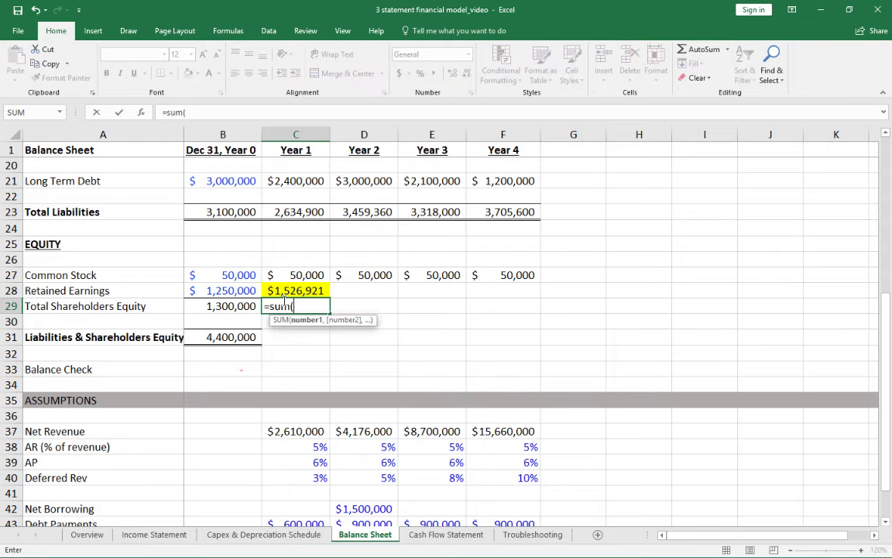
key("Up")
key("shift+Up")
key("Return")
Step: Copy the Year 1 Retained Earnings and Total Shareholders Equity formulas, C28:C29, to Years 2 through 4, D28:F29
key("Up")
key("Up")
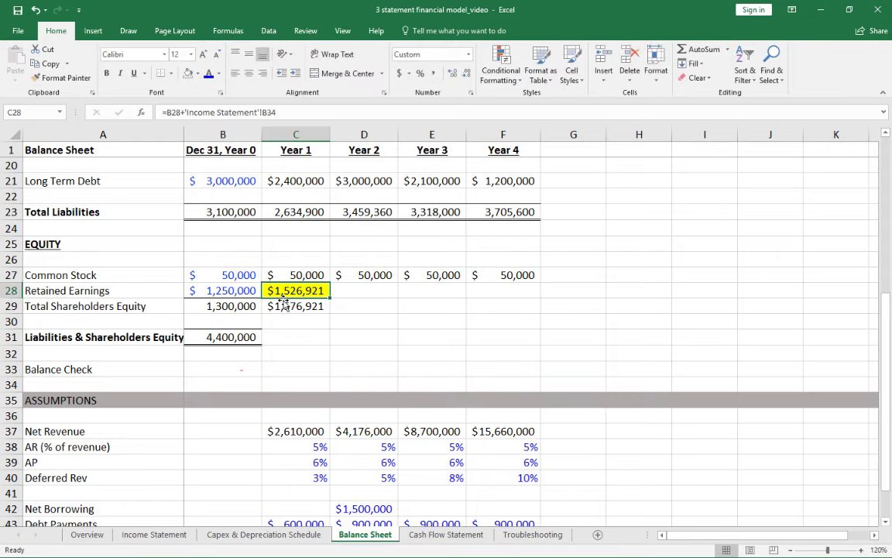
key("shift+Down")
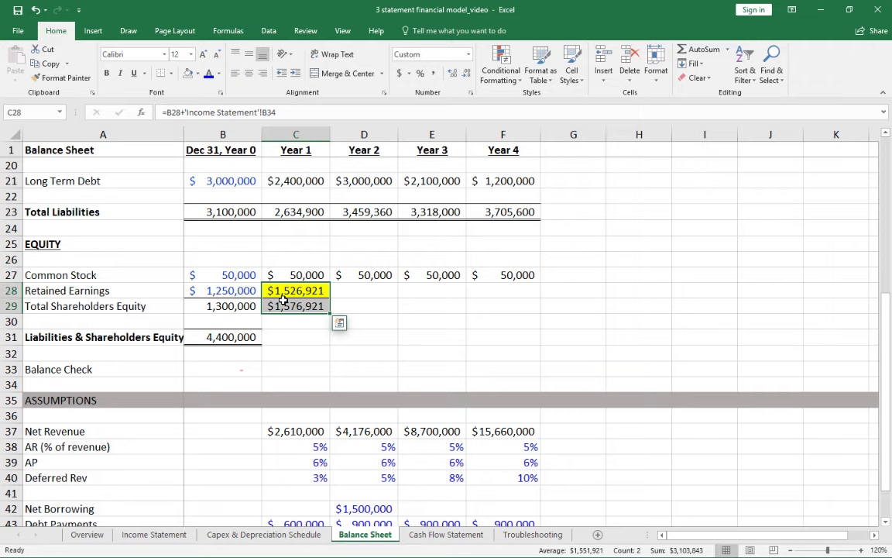
key("ctrl+c")
key("Right")
key("ctrl+v")
key("Right")
key("ctrl+v")
key("Right")
key("ctrl+v")
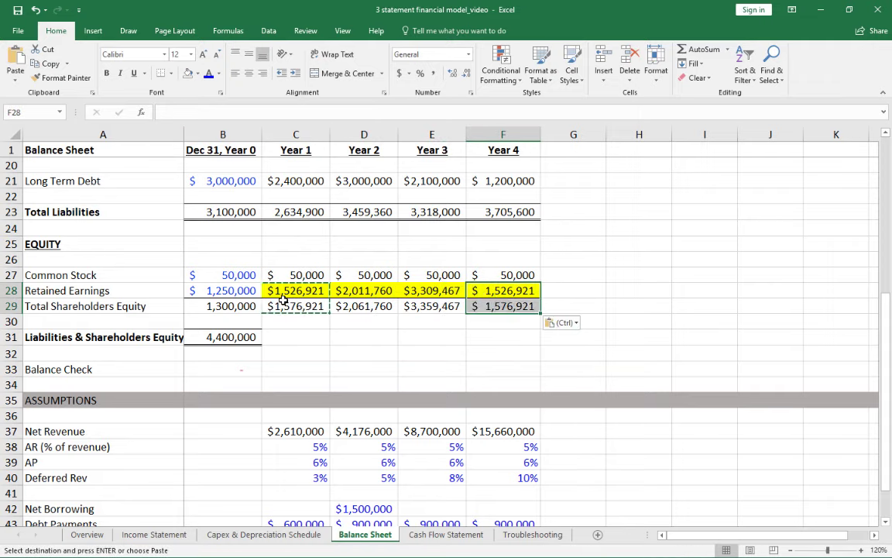
Step: Remove the yellow fill from Retained Earnings for Years 2 through 4, D28:F28
key("Escape")
key("Left")
key("Left")
key("shift+Right")
key("shift+Right")
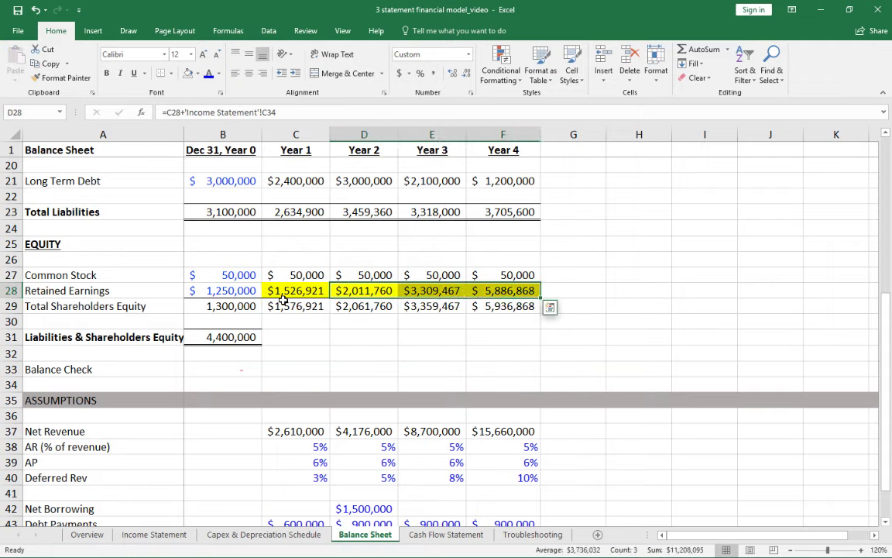
left_click(187, 73)
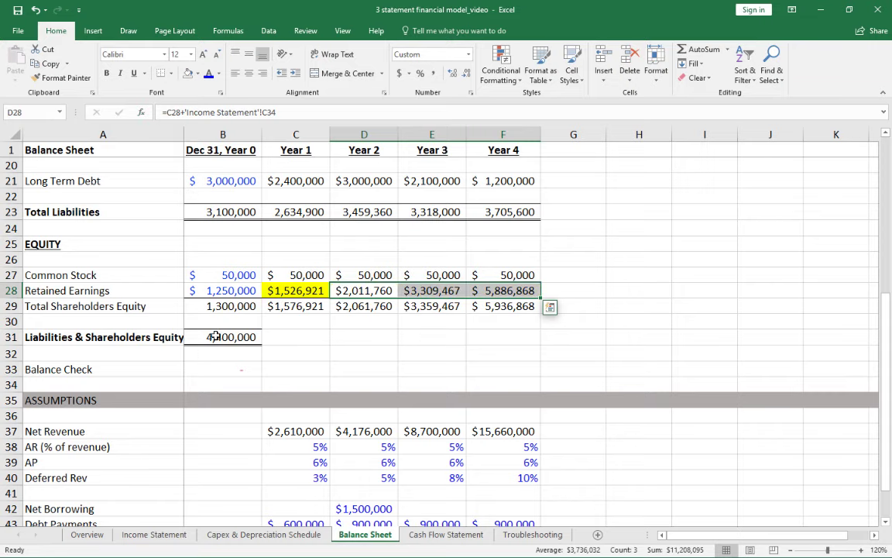
Step: Copy the Year 0 Liabilities & Shareholders Equity and Balance Check formulas, B31:B33, across Years 1 through 4, C31:F33
left_click(235, 334)
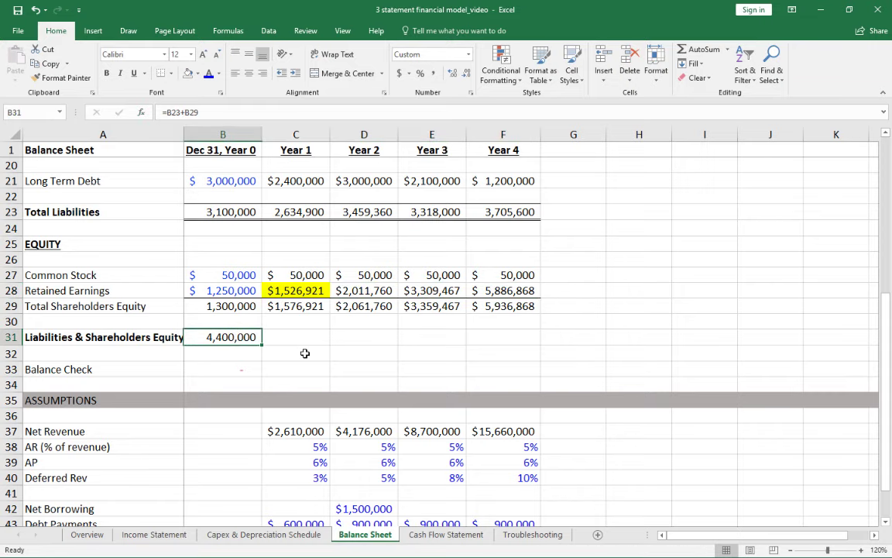
key("shift+Down")
key("shift+Down")
key("ctrl+c")
key("shift+Right")
key("shift+Right")
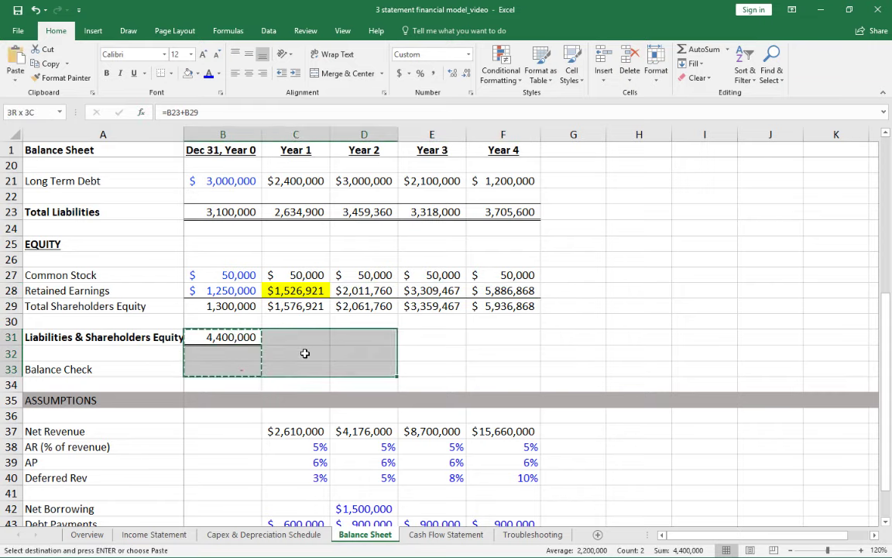
key("shift+Right")
key("shift+Right")
key("Return")
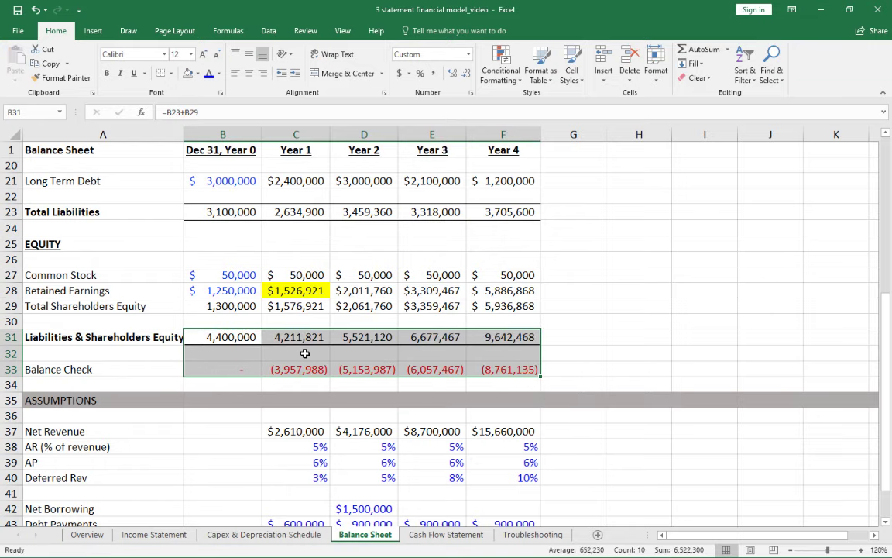
Step: Examine the Year 1 Balance Check formula in C33 and review the Cash row and the rest of the balance sheet
key("Down")
key("Down")
key("Right")
scroll(296, 364, "up", 6)
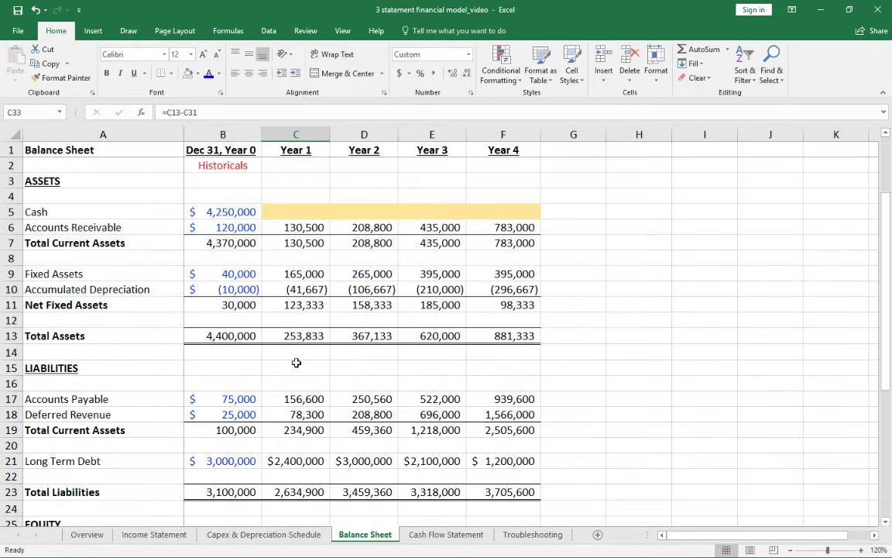
left_click_drag(325, 211, 522, 212)
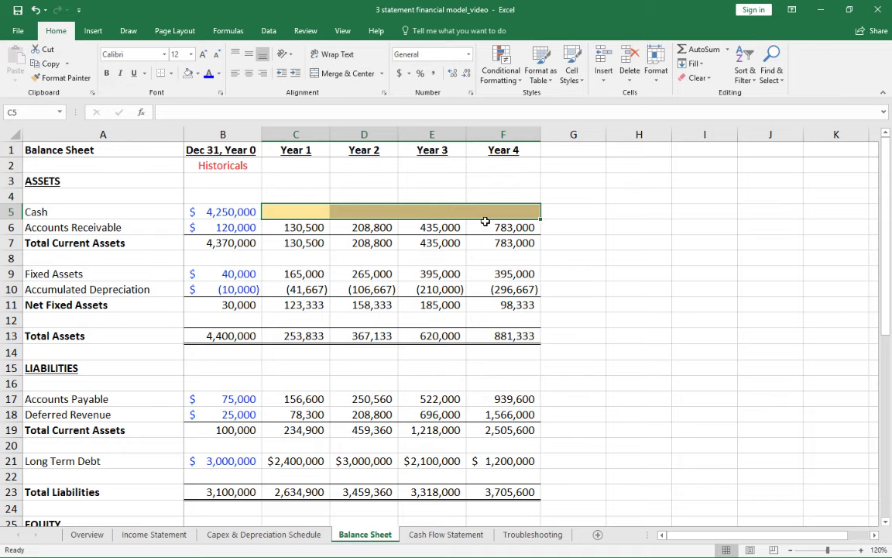
scroll(334, 274, "down", 3)
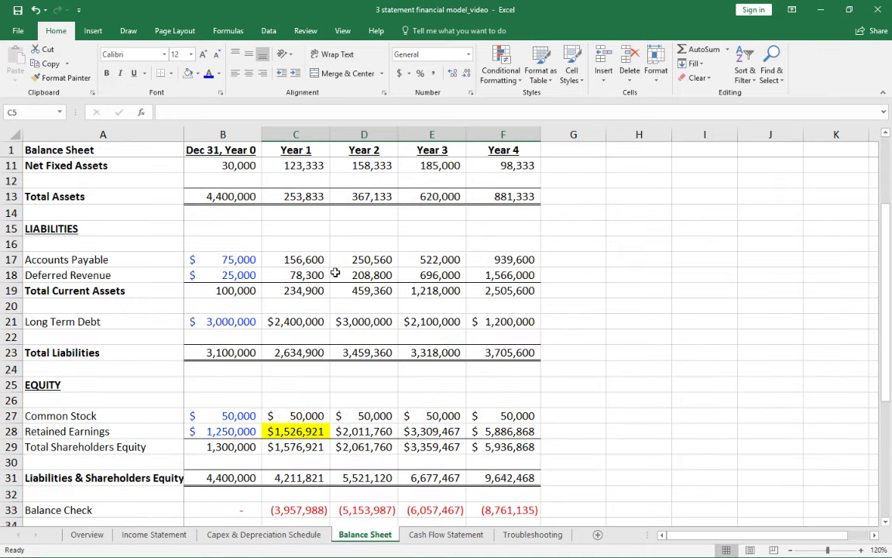
scroll(418, 256, "down", 2)
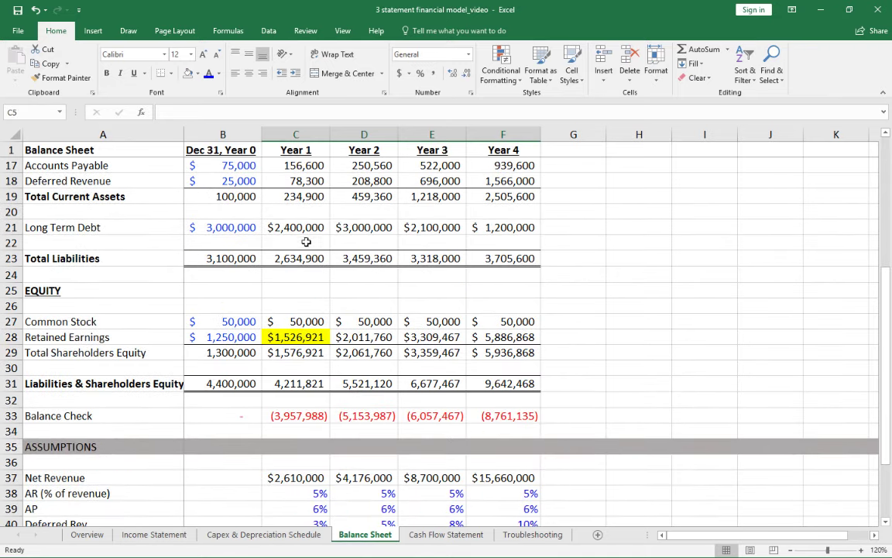
scroll(322, 258, "down", 2)
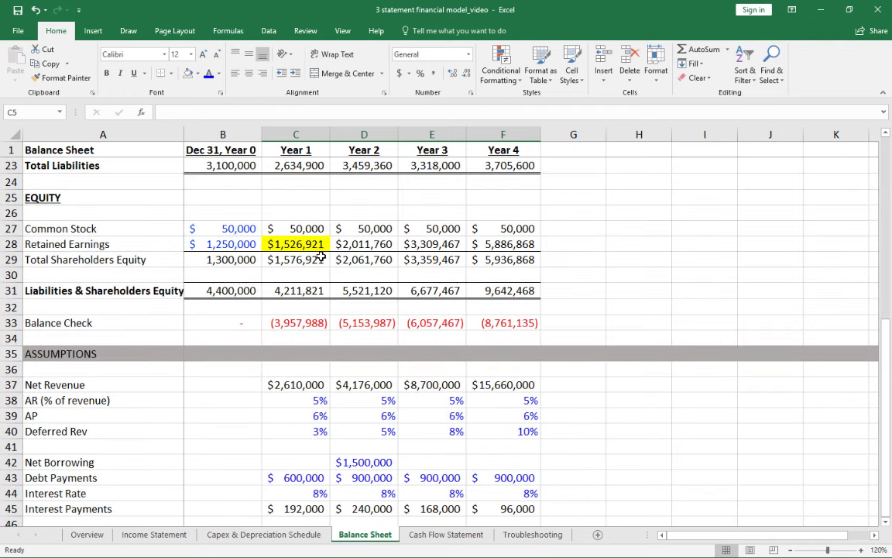
left_click(288, 319)
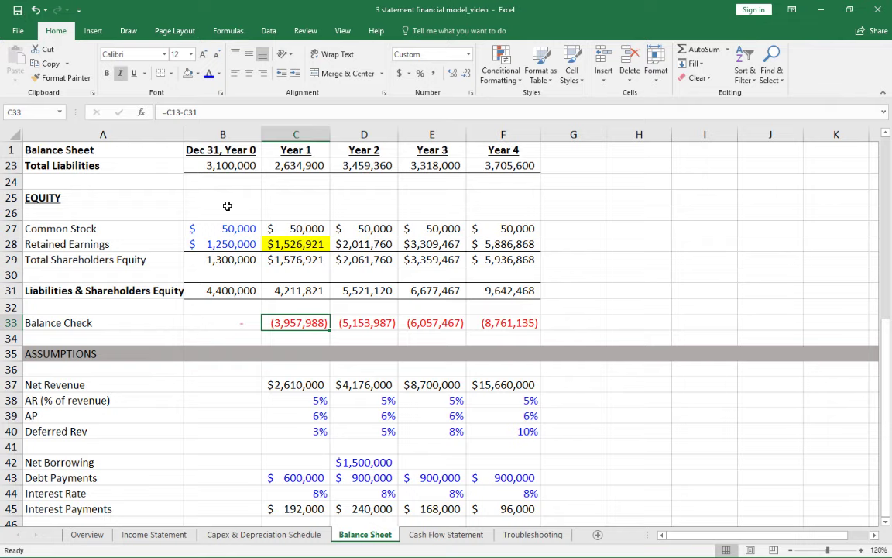
Step: Enter the row label Net Income in A3 of the Cash Flow Statement sheet
left_click(446, 534)
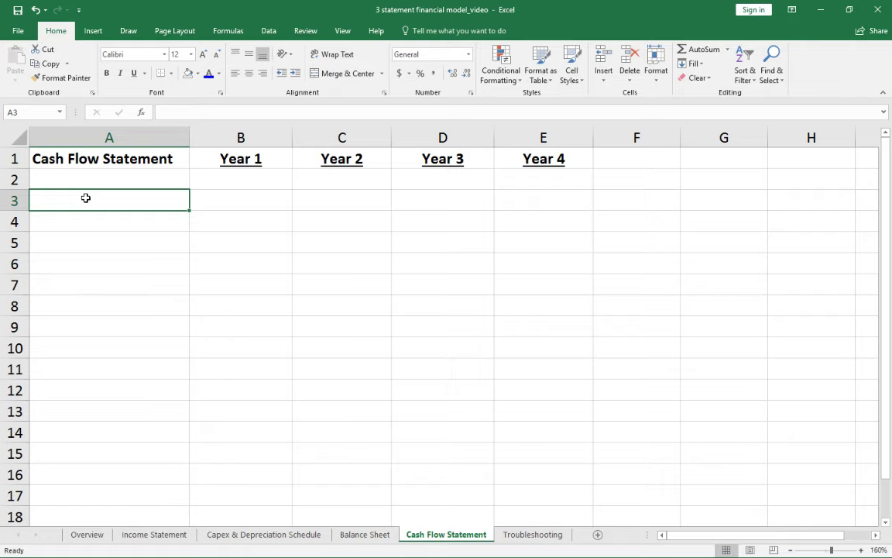
type("Net Incom")
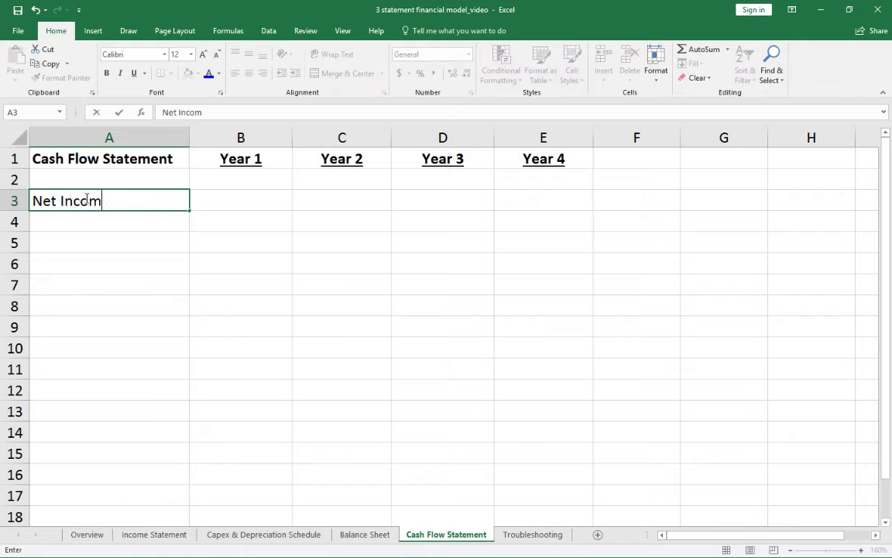
type("e")
key("Return")
key("Up")
key("Right")
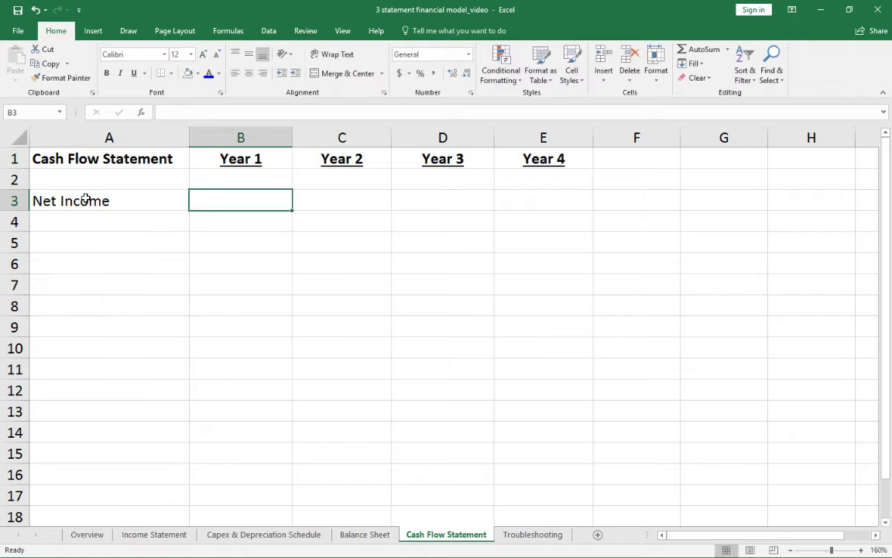
key("Left")
left_click(103, 237)
left_click(92, 198)
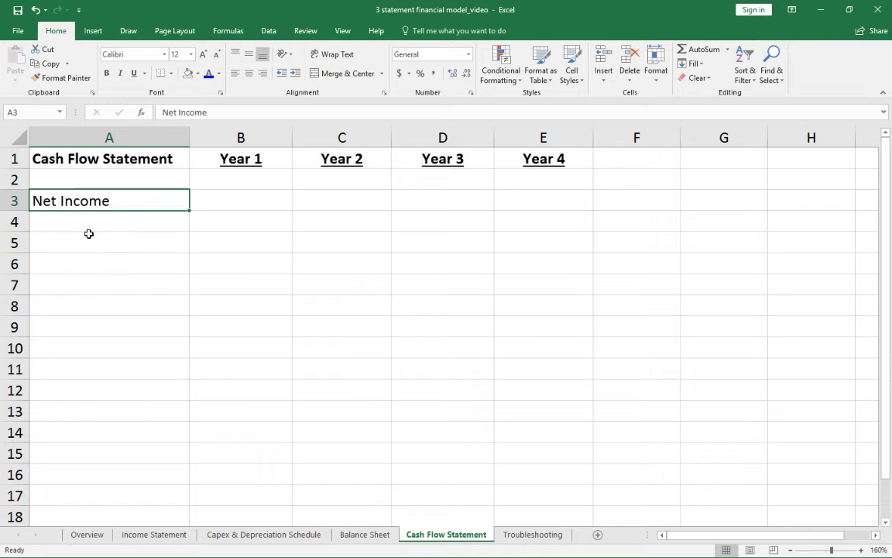
Step: Link Year 1 Net Income in B3 of the Cash Flow Statement to the income statement, ='Income Statement'!B34
left_click(228, 195)
type("=")
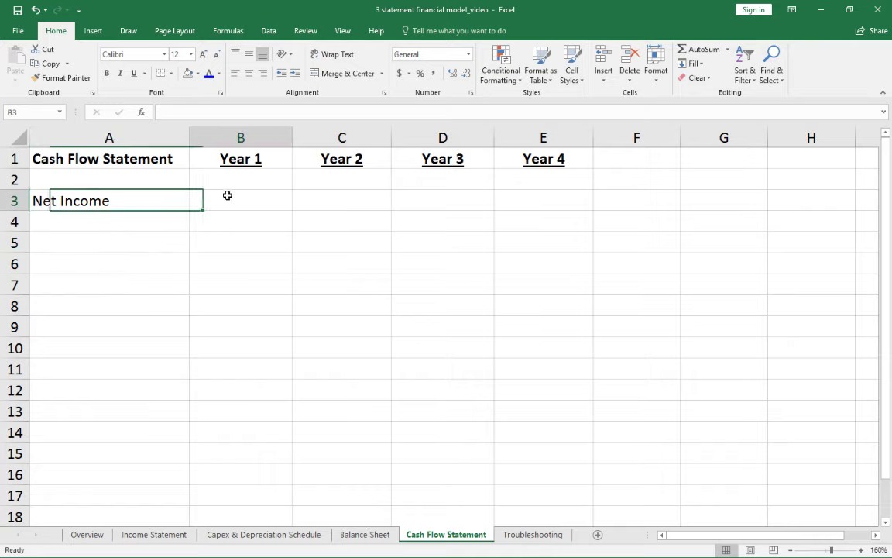
left_click(155, 534)
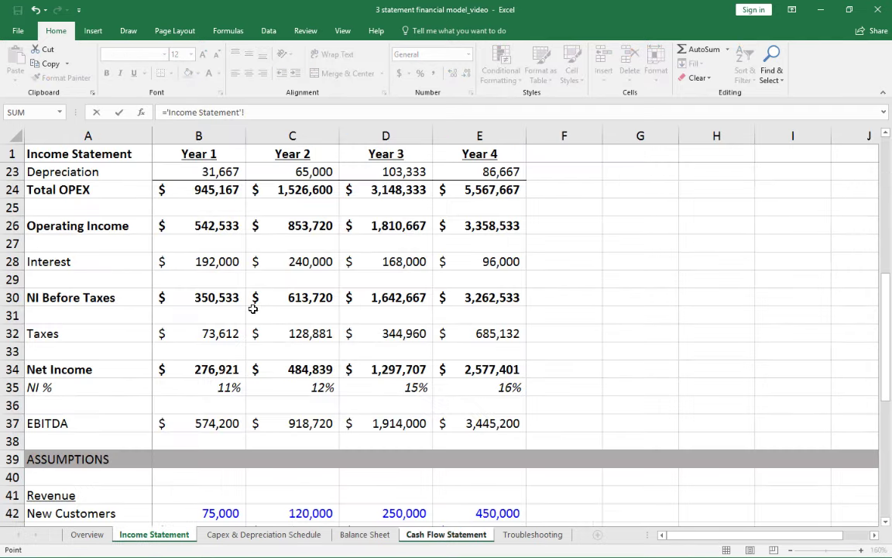
left_click(209, 375)
key("Return")
key("Up")
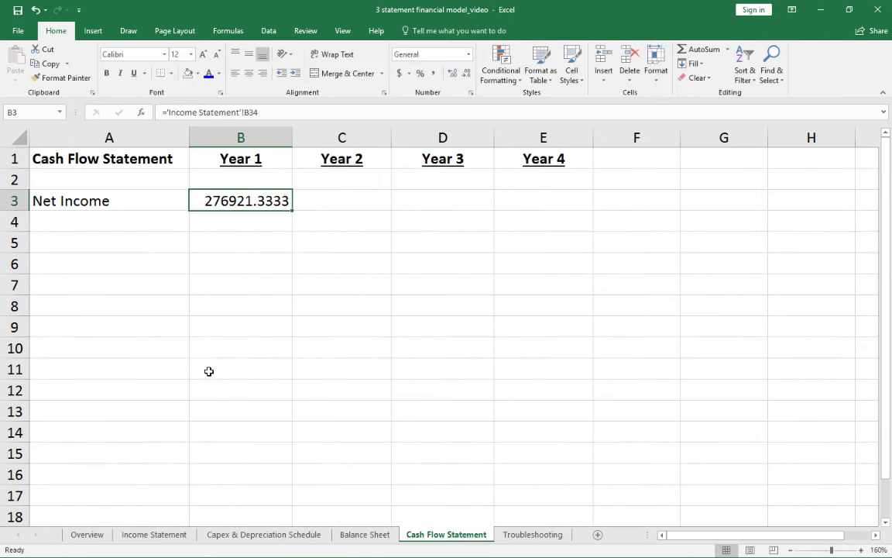
Step: Copy the Year 1 Net Income link in B3 to Years 2 through 4, C3:E3, and select all four years' values
key("ctrl+c")
key("Right")
key("shift+Right")
key("shift+Right")
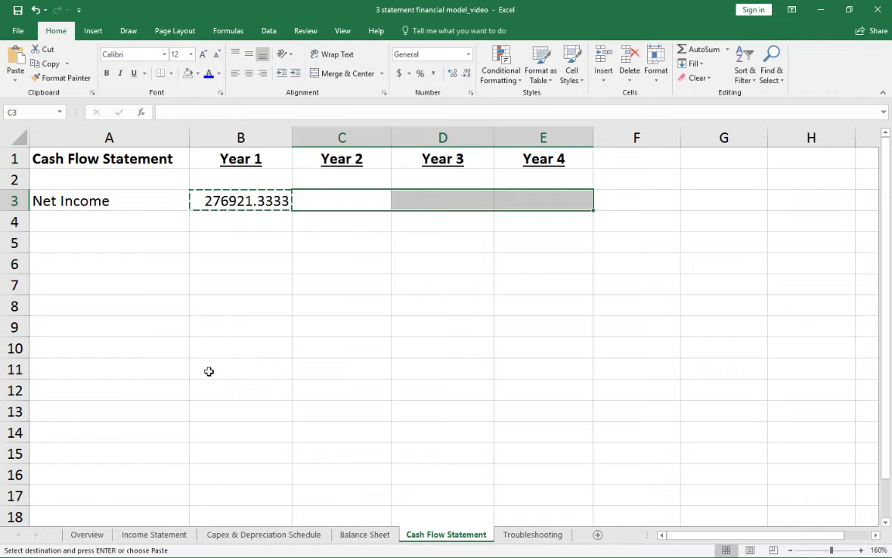
key("ctrl+v")
left_click_drag(246, 201, 583, 199)
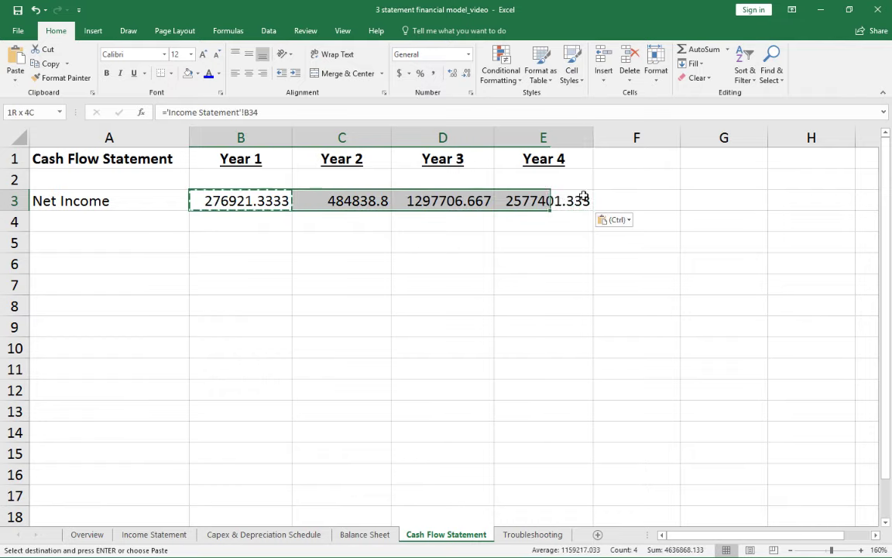
Step: Format the Net Income values in B3:E3 as dollar accounting amounts with no decimals
left_click(399, 73)
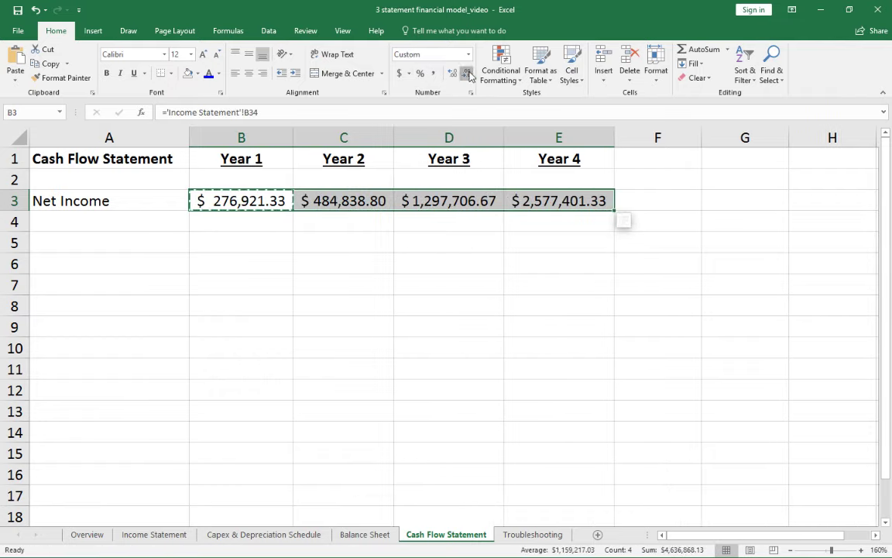
left_click(467, 73)
left_click(468, 73)
left_click(792, 550)
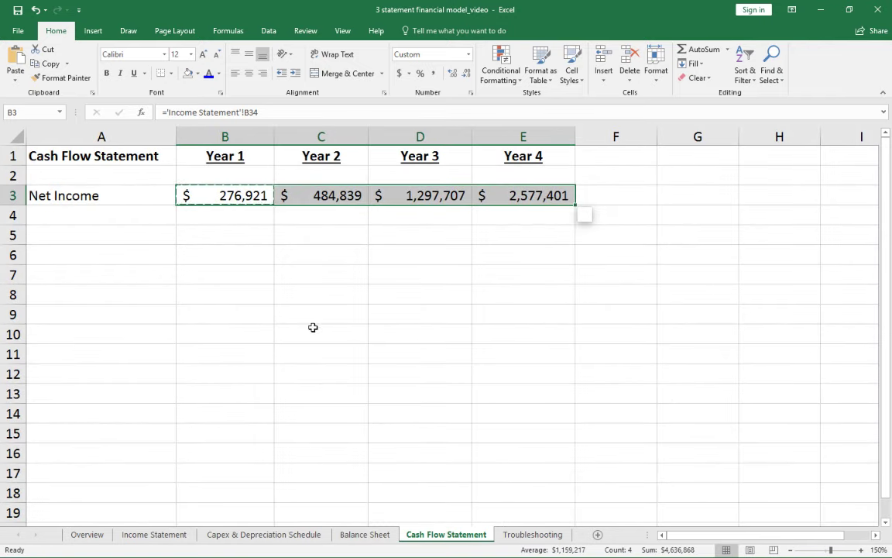
left_click(280, 306)
Step: Enter the underlined heading Operating Activities in A5 and the row label Depreciations in A6
left_click(113, 233)
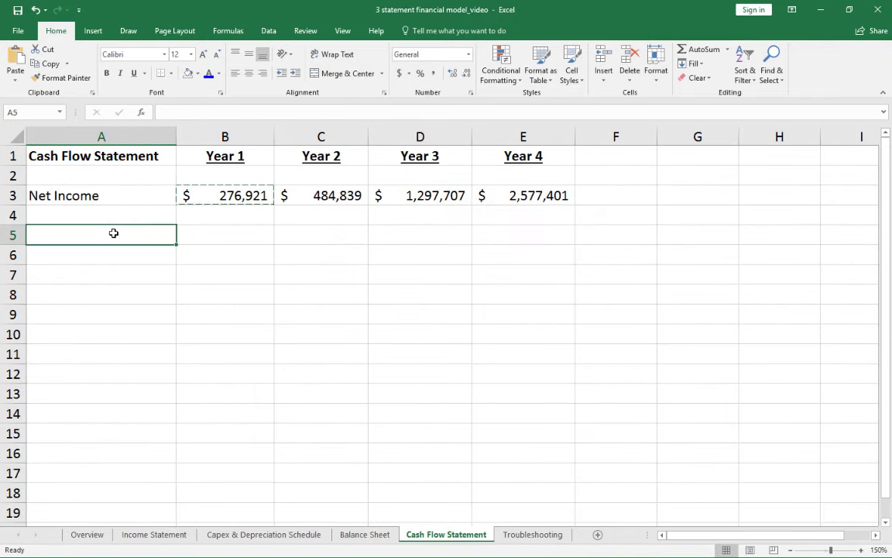
type("Operating Activities")
key("ctrl+Return")
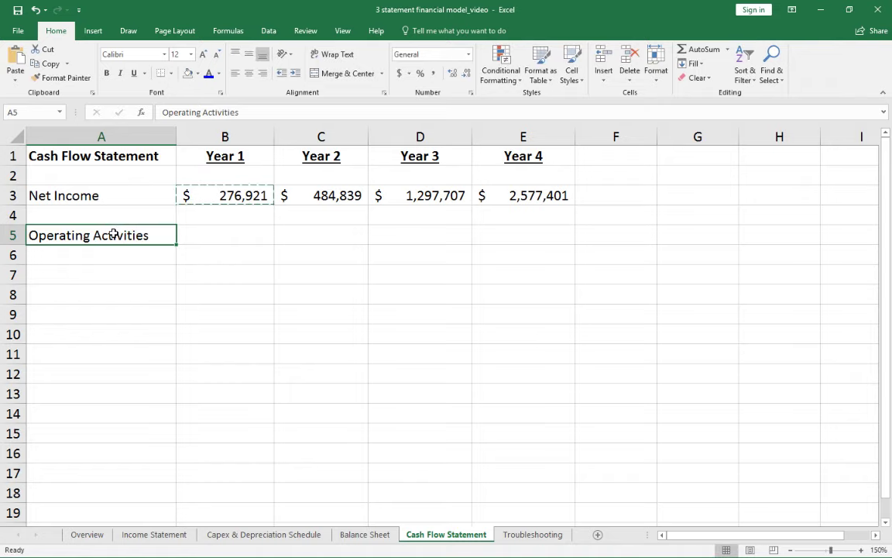
key("ctrl+u")
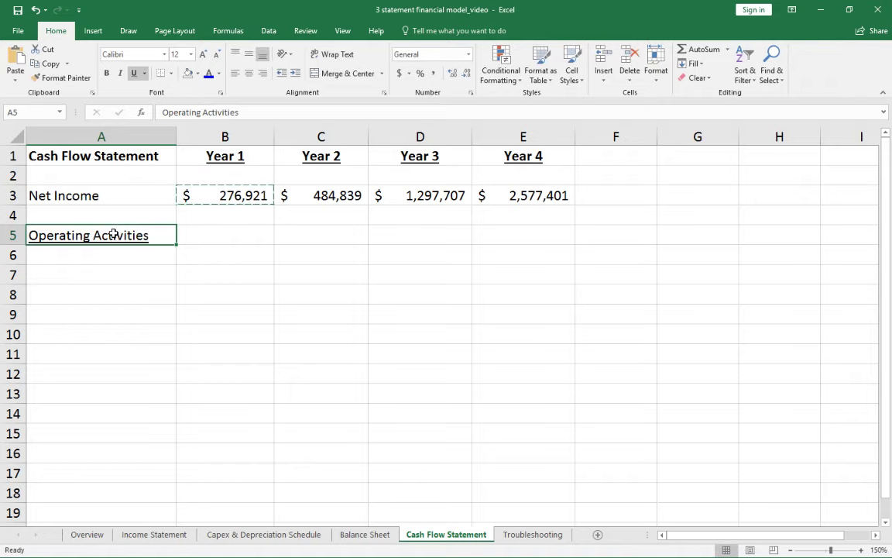
key("Return")
type("Dep")
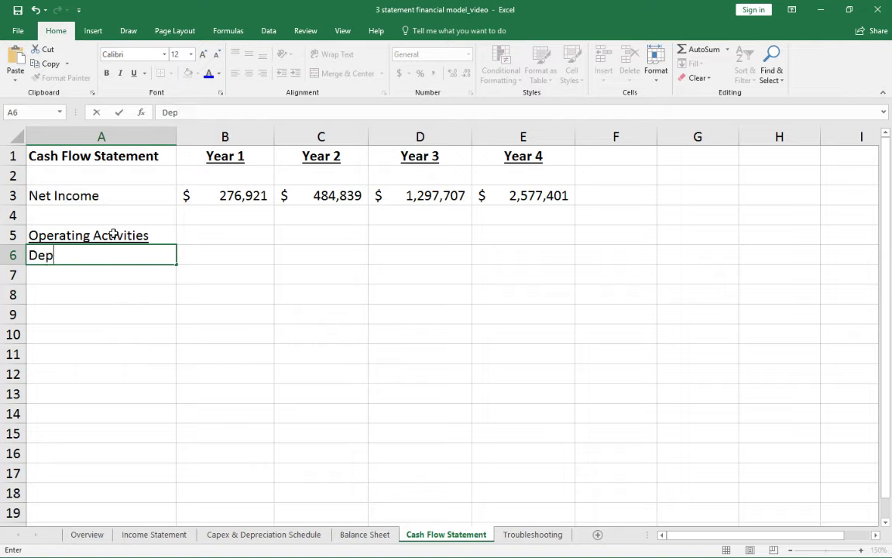
type("reciations")
key("Return")
Step: Enter the section heading Investing Activities in A12, leaving blank rows for operating line items above it
left_click(114, 235)
key("Down")
key("Down")
key("Down")
key("Down")
key("Down")
key("Down")
key("Down")
key("Down")
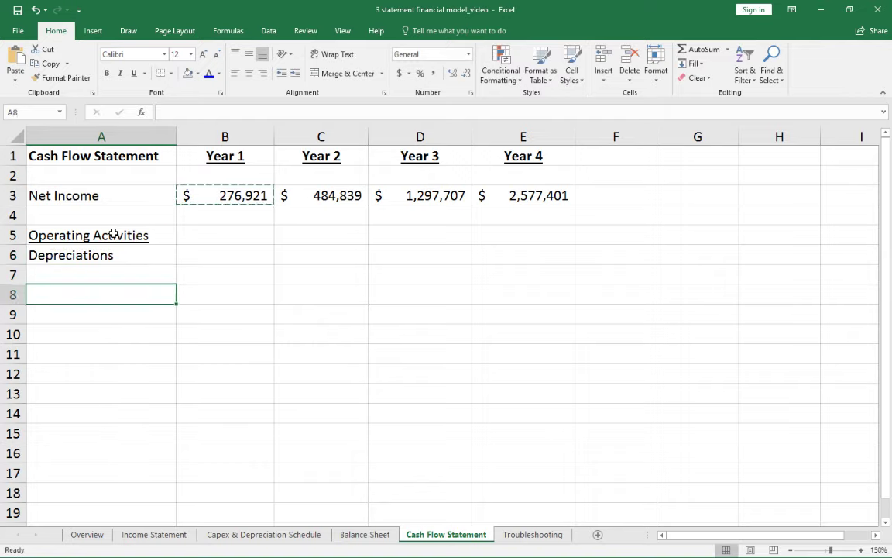
key("Up")
type("Investing Activities")
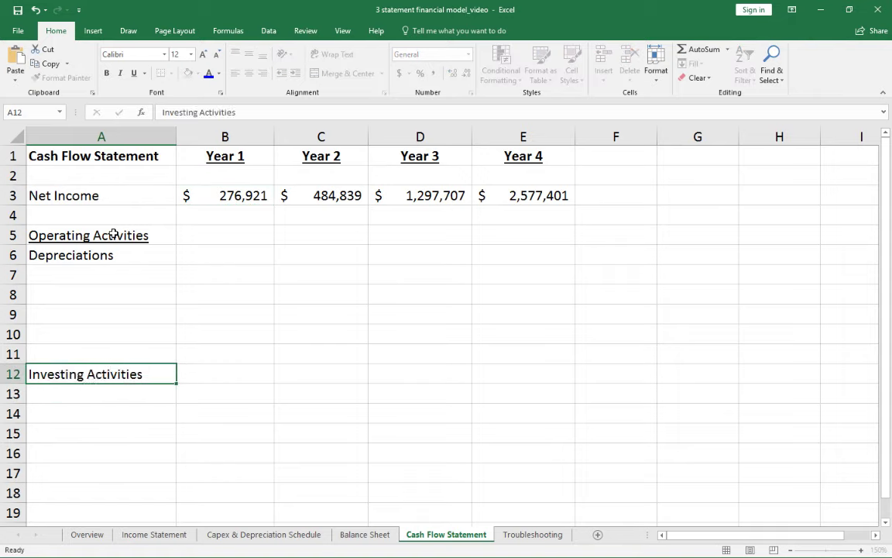
key("Return")
Step: Enter the section heading Financing Activities in A17 and clear the leftover copy selection
key("Down")
key("Down")
key("Down")
key("Down")
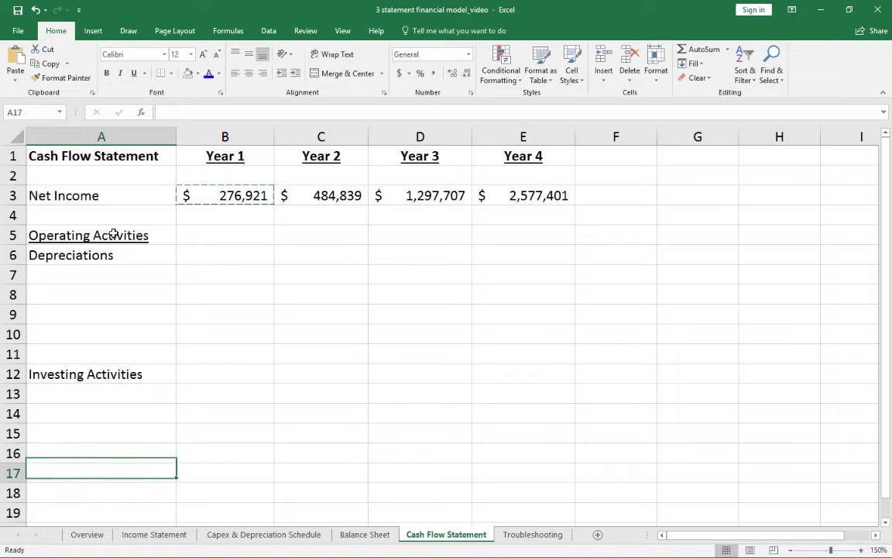
type("Financing Ac")
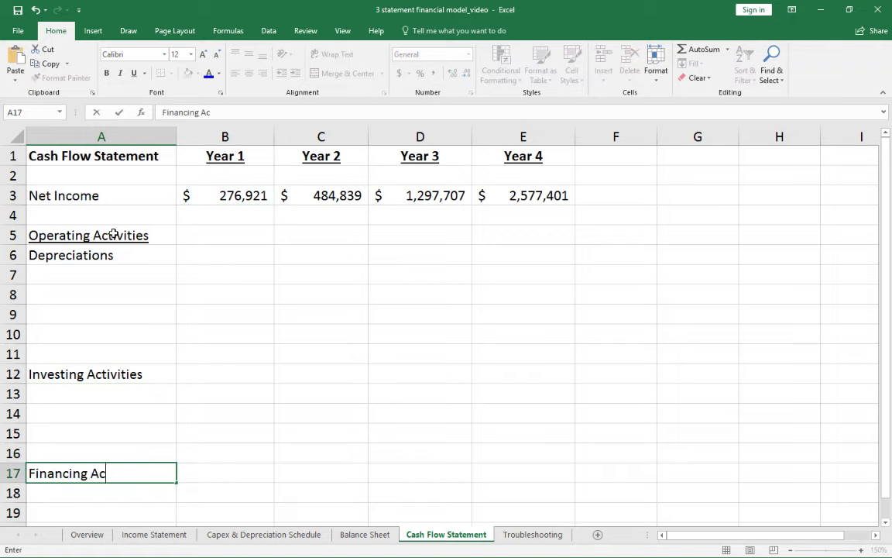
type("tivities")
key("Return")
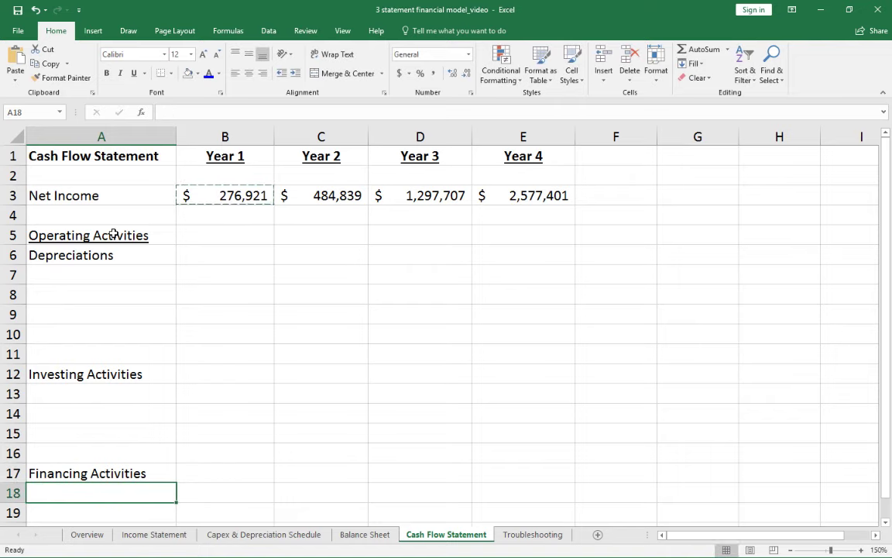
key("Down")
key("Escape")
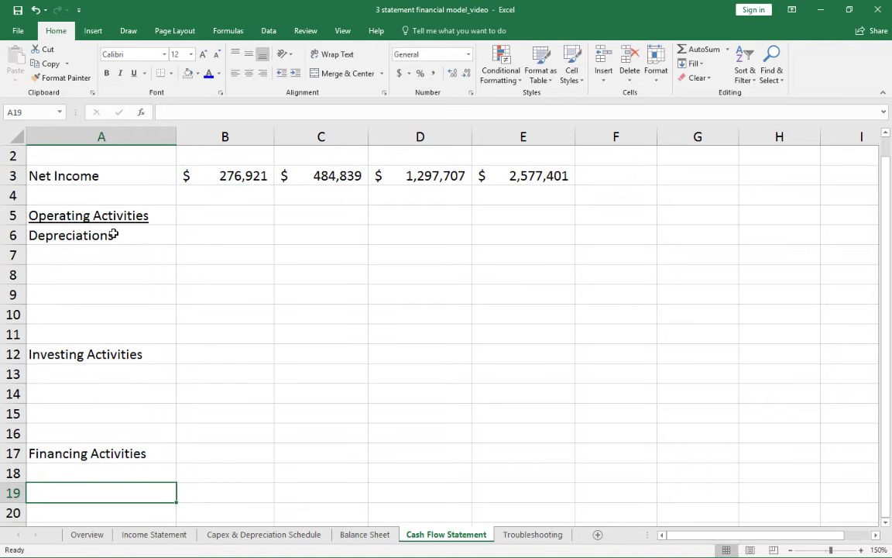
Step: Underline the Investing Activities heading in A12 and the Financing Activities heading in A17
left_click_drag(112, 213, 116, 294)
left_click_drag(102, 354, 113, 492)
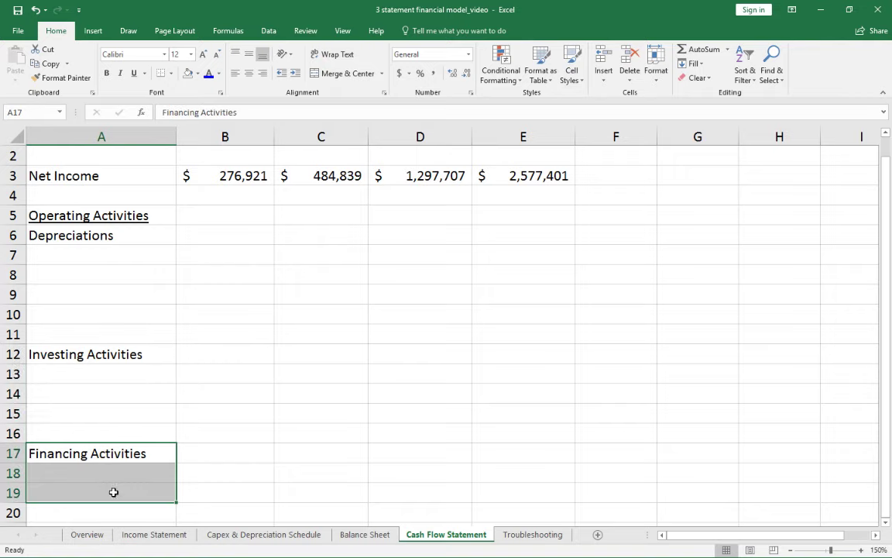
left_click(121, 353)
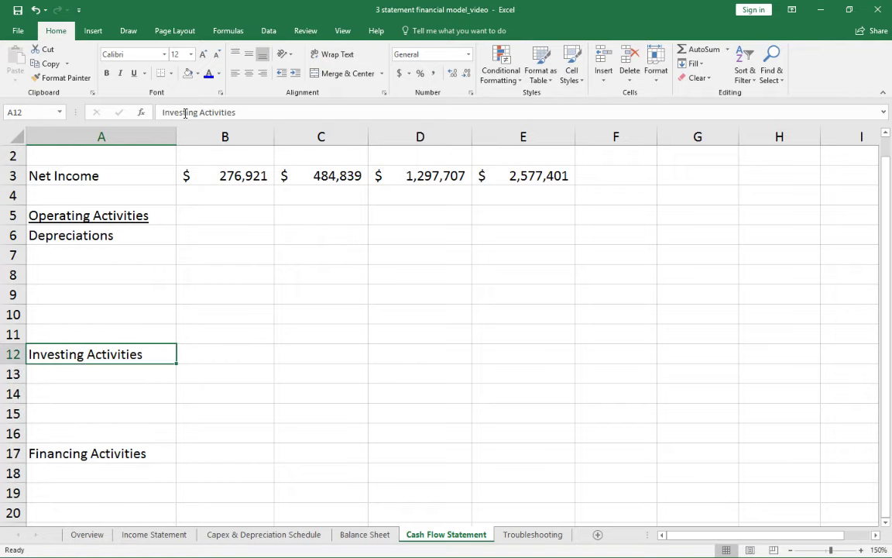
key("ctrl+u")
left_click(113, 453)
key("ctrl+u")
Step: Correct the row label in A6 to the singular Depreciation
left_click(112, 235)
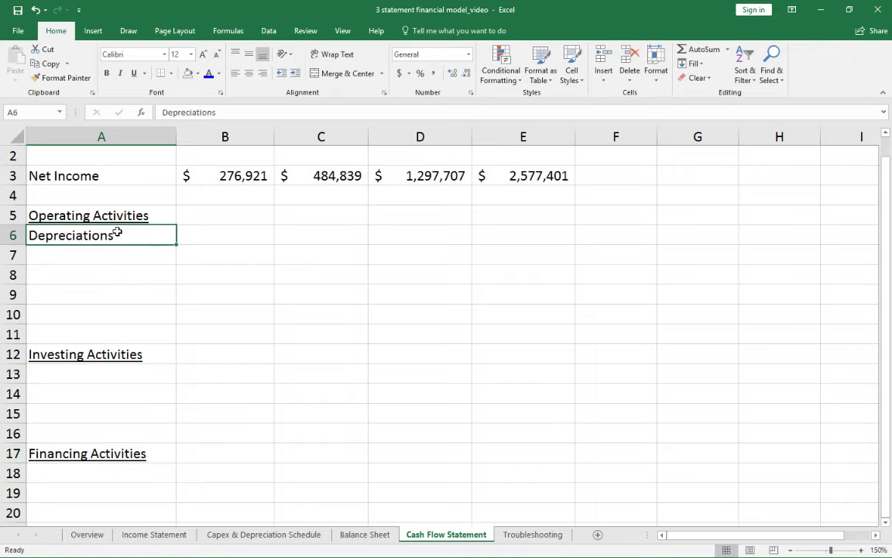
double_click(117, 233)
key("BackSpace")
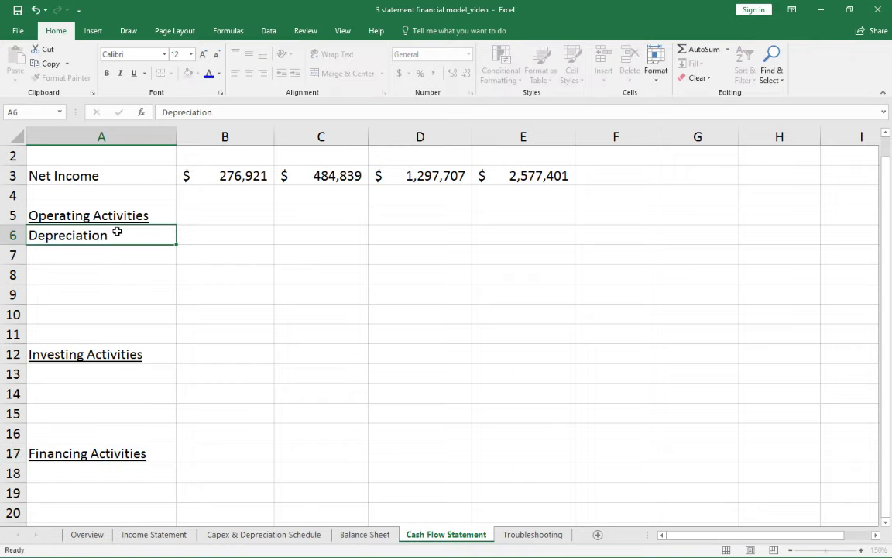
key("Return")
Step: Enter the row labels Chg in AR, Chg in AP, Chg in Def Rev and Operating Cash Flow in A7:A10
type("Chg in AR")
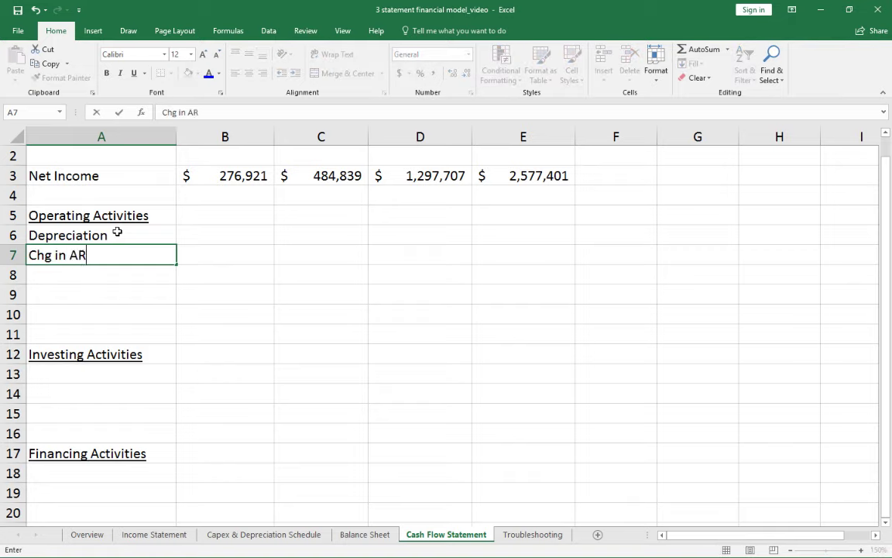
key("Return")
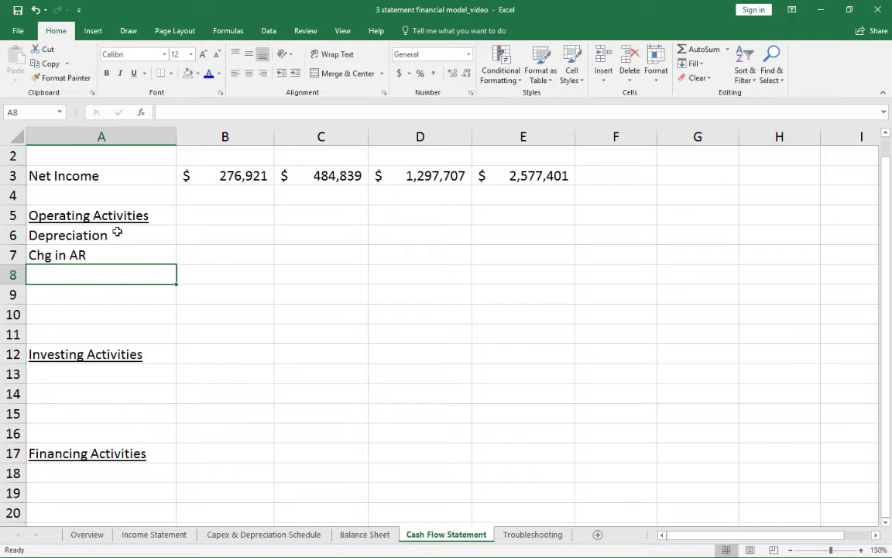
type("Chg in ")
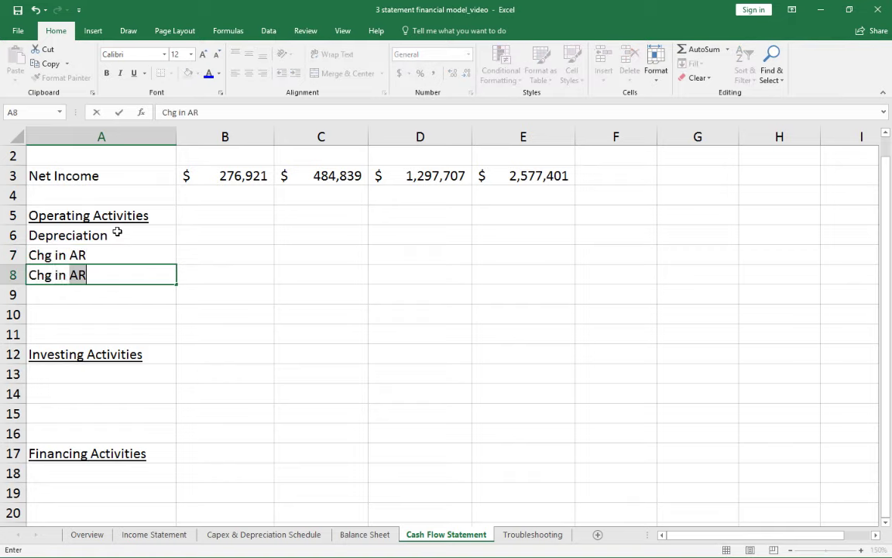
type("AP")
key("Return")
type("Chg in Def")
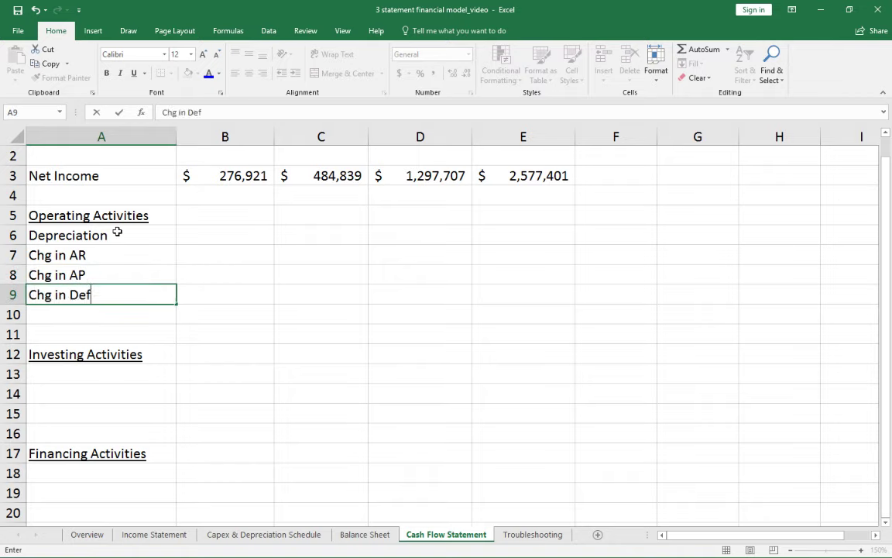
type(" Rev")
key("Return")
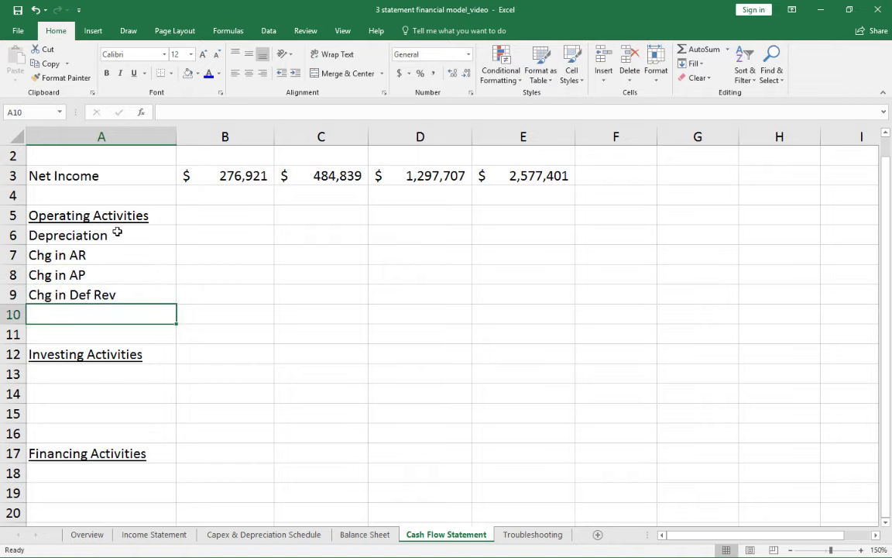
type("Operating Cas")
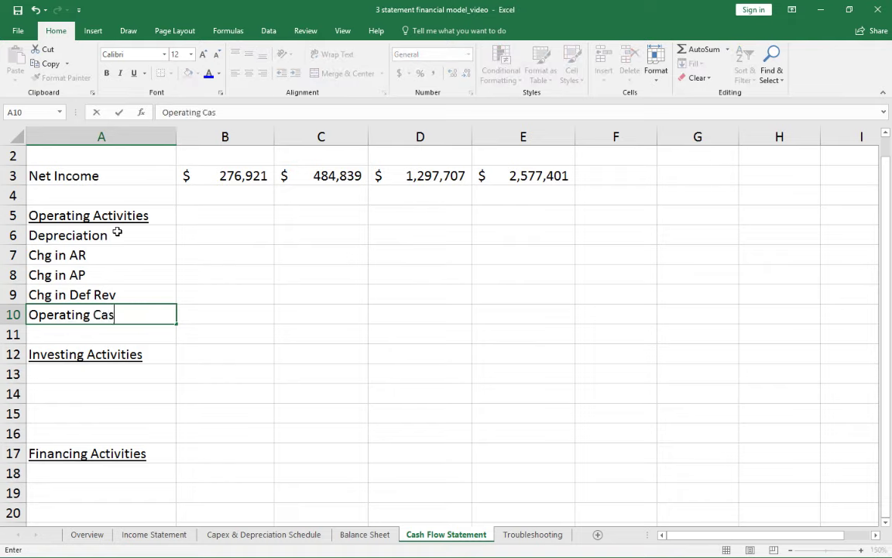
type("h Flow")
key("Return")
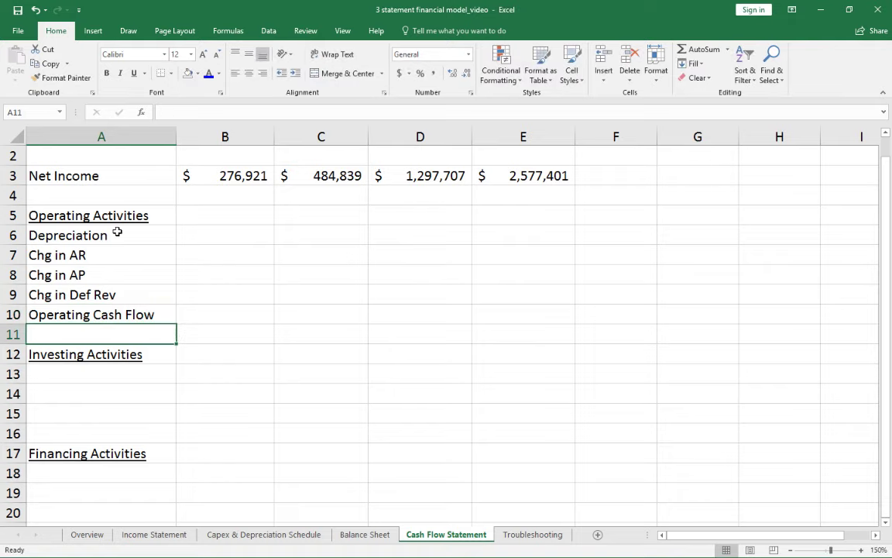
Step: Add a bottom border to the Chg in Def Rev cells for Years 1 through 4, B9:E9
key("Up")
key("Up")
key("Up")
key("Up")
key("Up")
key("Right")
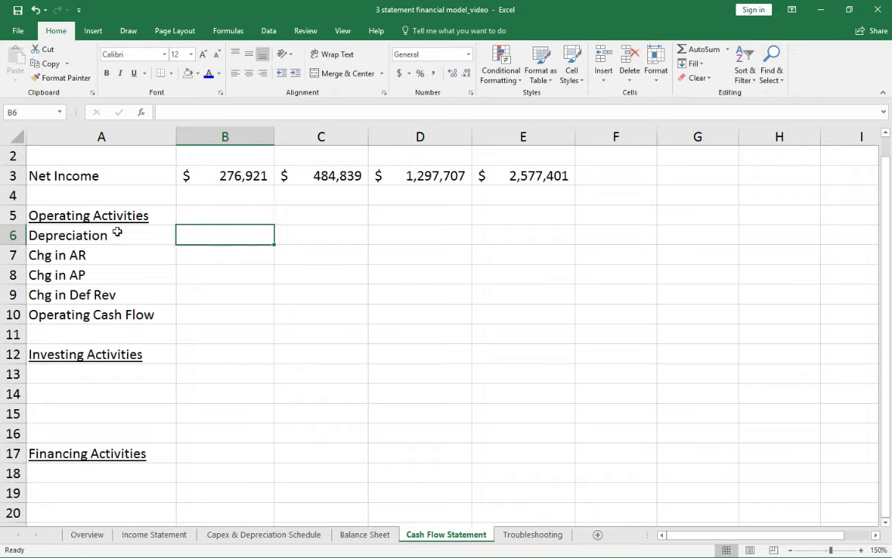
key("Down")
key("Down")
key("Down")
key("shift+Right")
key("shift+Right")
key("shift+Right")
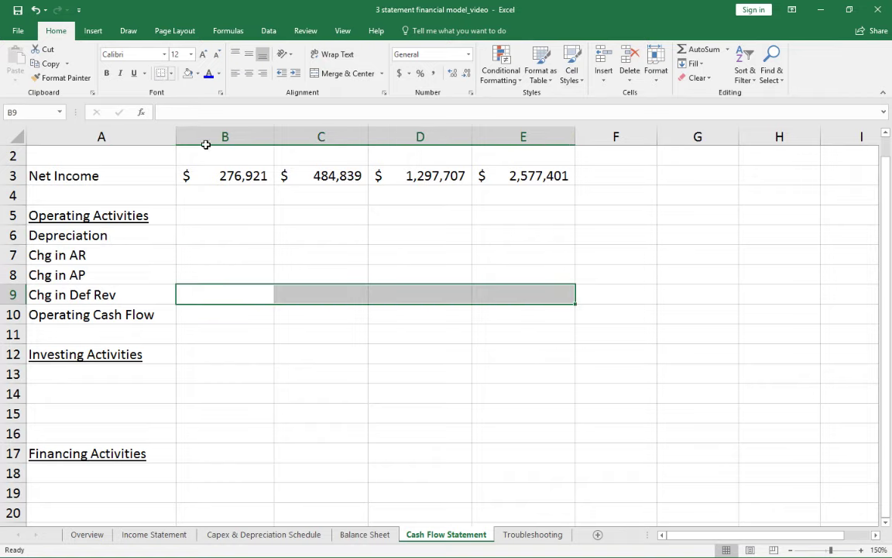
left_click(232, 176)
left_click_drag(232, 176, 527, 173)
left_click(523, 176)
left_click_drag(459, 177, 246, 178)
Step: Link Year 1 Depreciation in B6 to Total D&A on the capex schedule, ='Capex & Depreciation Schedule'!C13
left_click(213, 238)
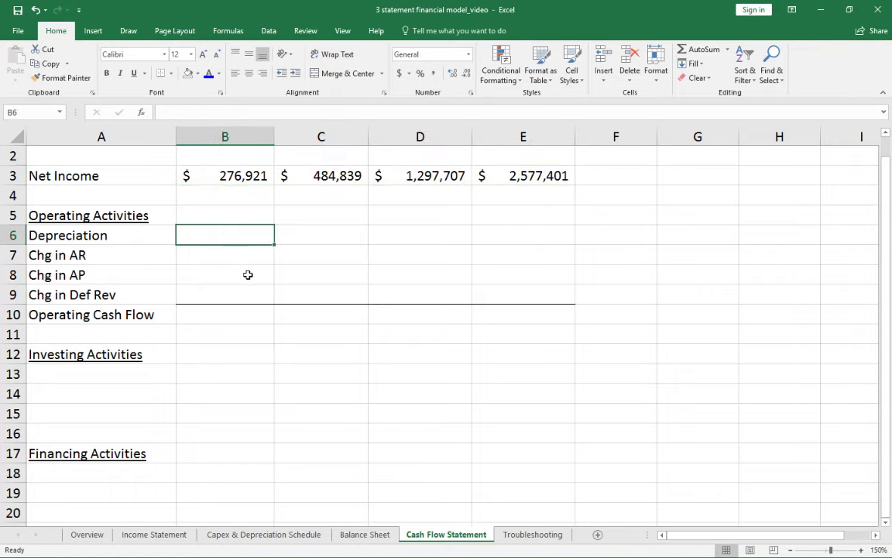
scroll(248, 271, "up", 1)
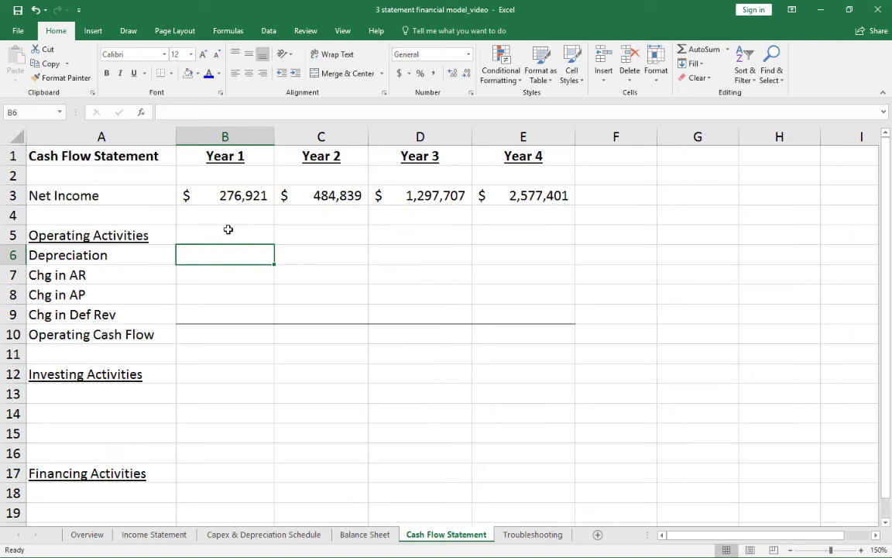
type("=")
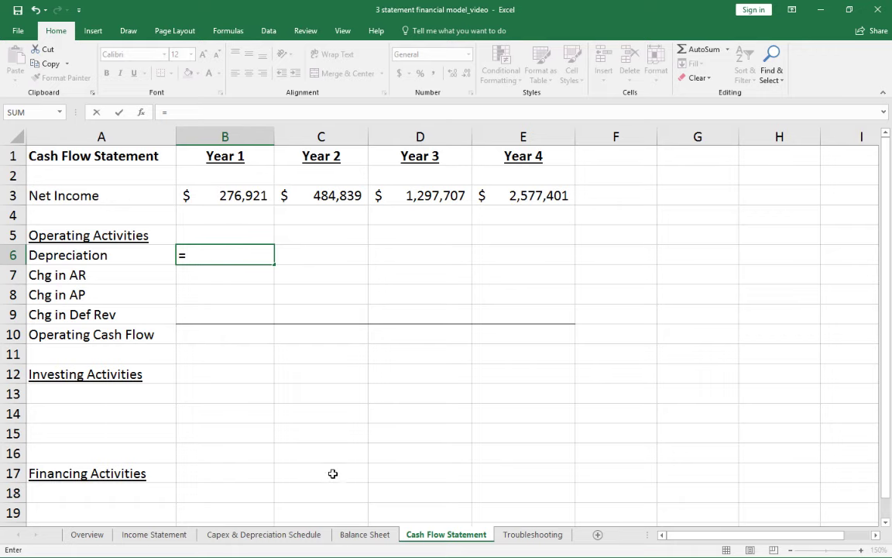
left_click(255, 536)
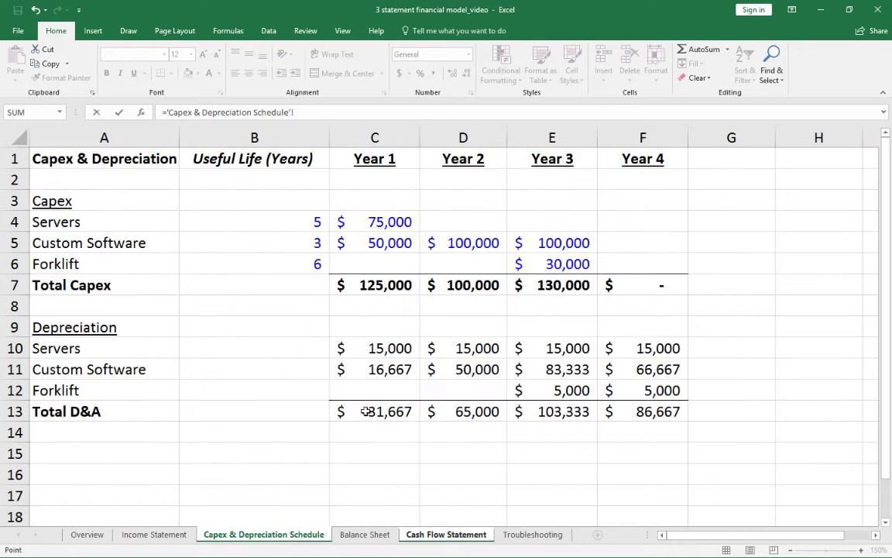
left_click(365, 411)
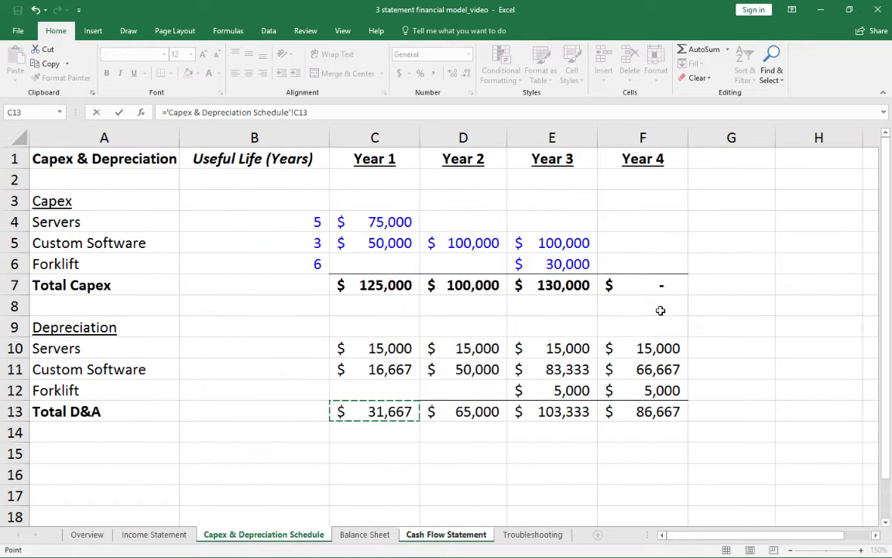
key("Return")
key("Up")
Step: Format the operating activities cells B6:E10 with comma style and no decimals
left_click_drag(246, 254, 534, 341)
left_click(432, 74)
left_click(466, 73)
left_click(467, 73)
key("Down")
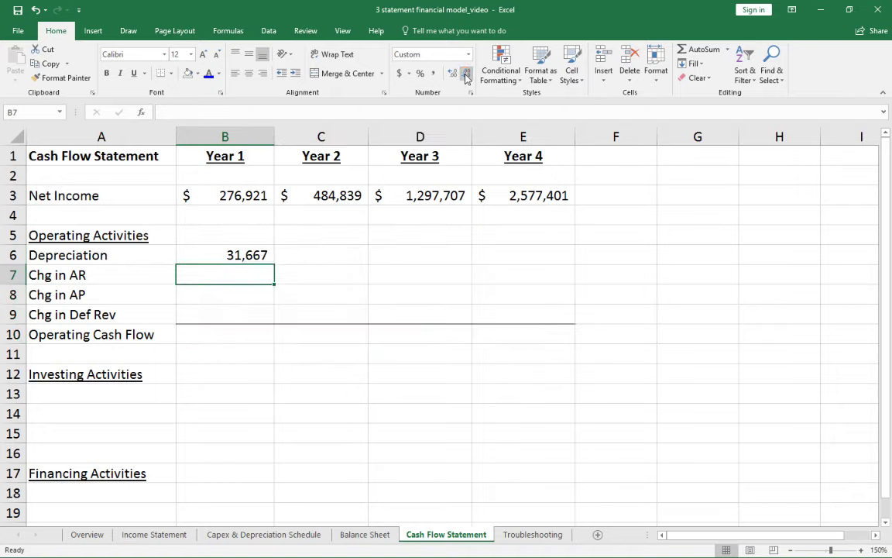
Step: Copy the Year 1 Depreciation link in B6 across to Years 2 through 4, C6:E6
key("Up")
key("ctrl+c")
key("shift+Right")
key("shift+Right")
key("shift+Right")
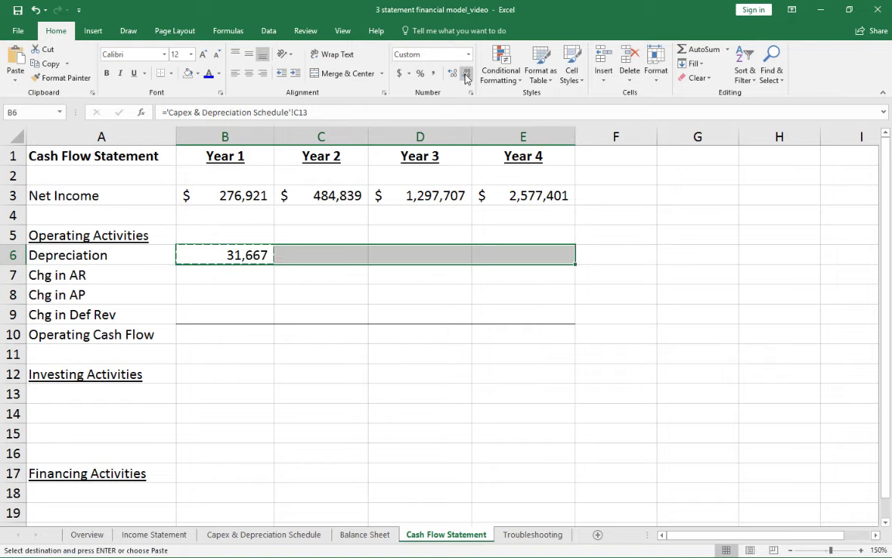
key("ctrl+v")
key("Down")
key("Escape")
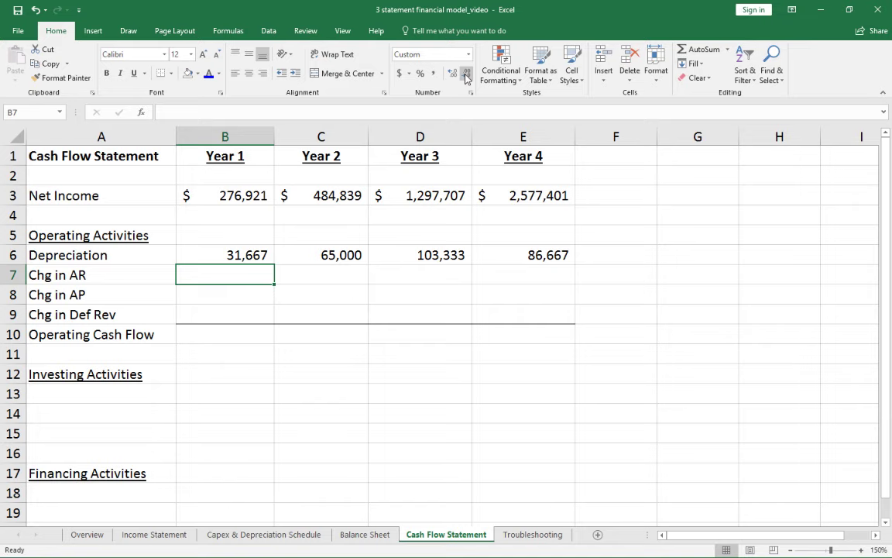
Step: Calculate Year 1 Chg in AR in B7 as prior-year minus current-year receivables, ='Balance Sheet'!B6-'Balance Sheet'!C6
type("=")
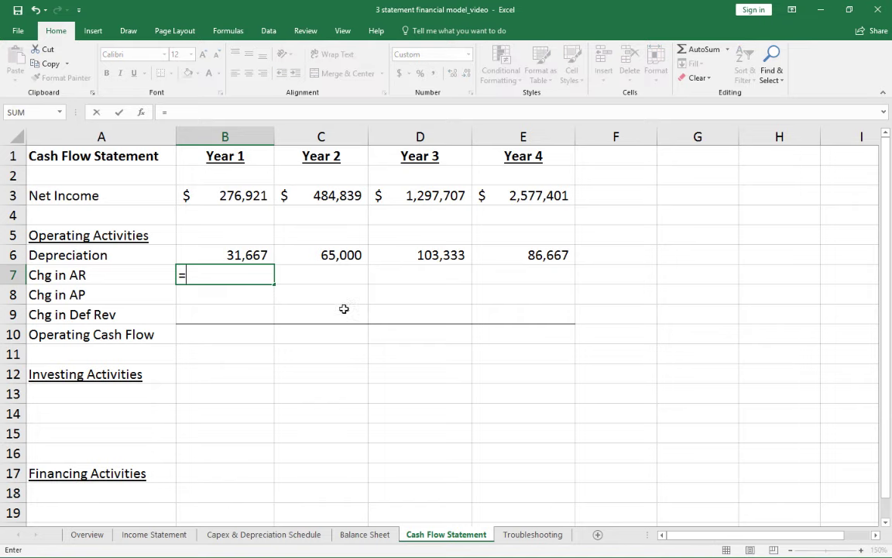
left_click(365, 535)
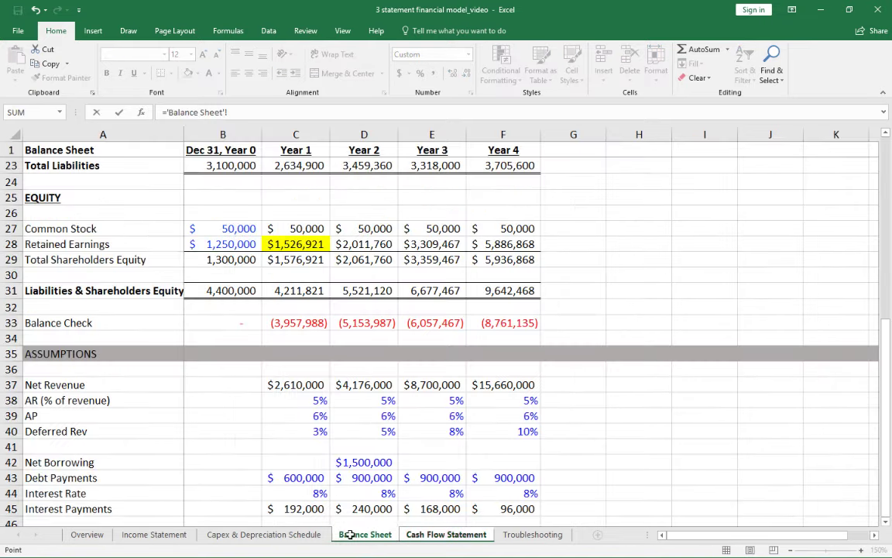
scroll(329, 468, "up", 7)
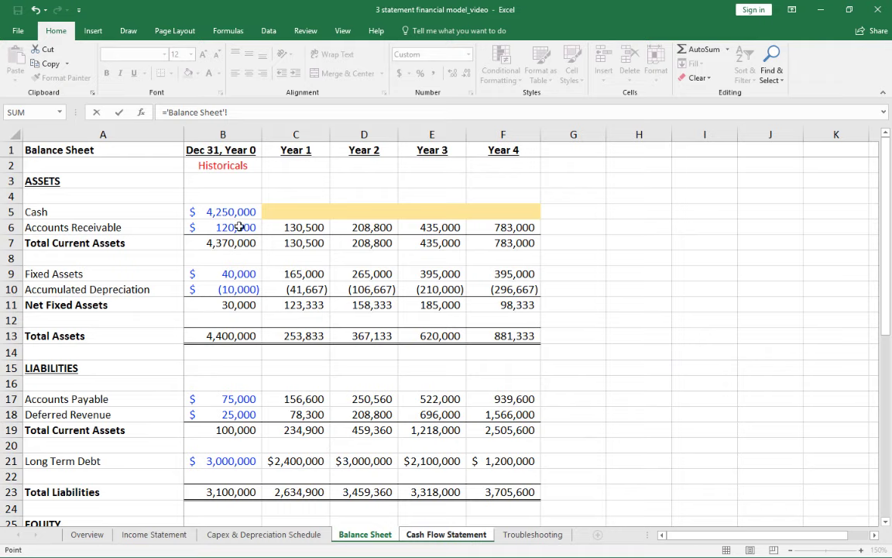
left_click(239, 226)
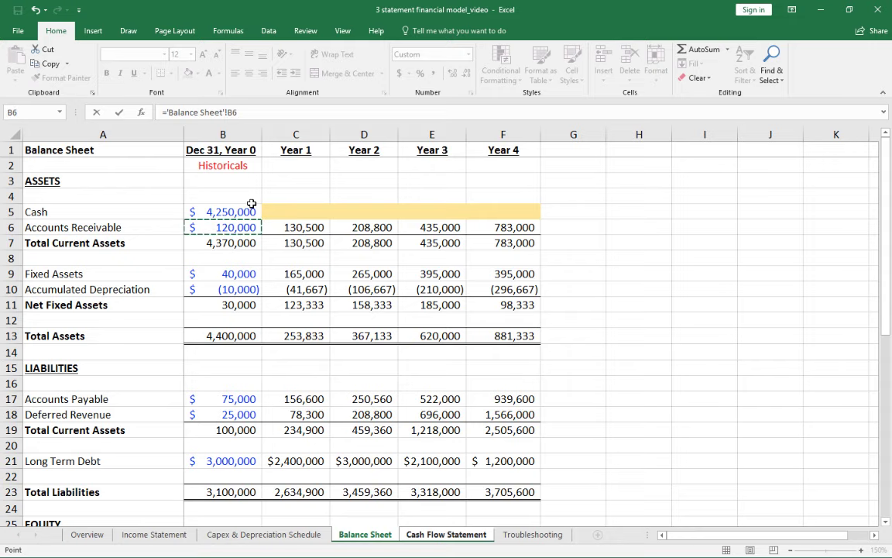
type("-")
left_click(297, 226)
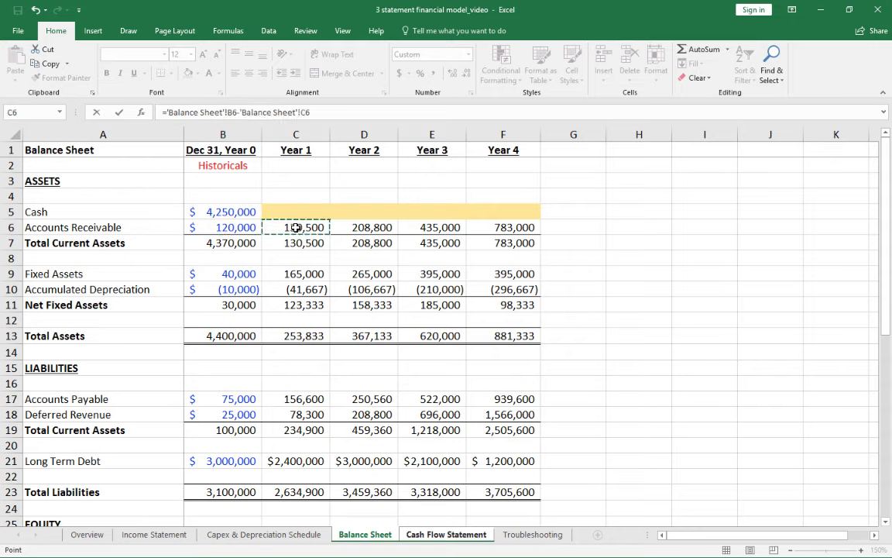
key("Return")
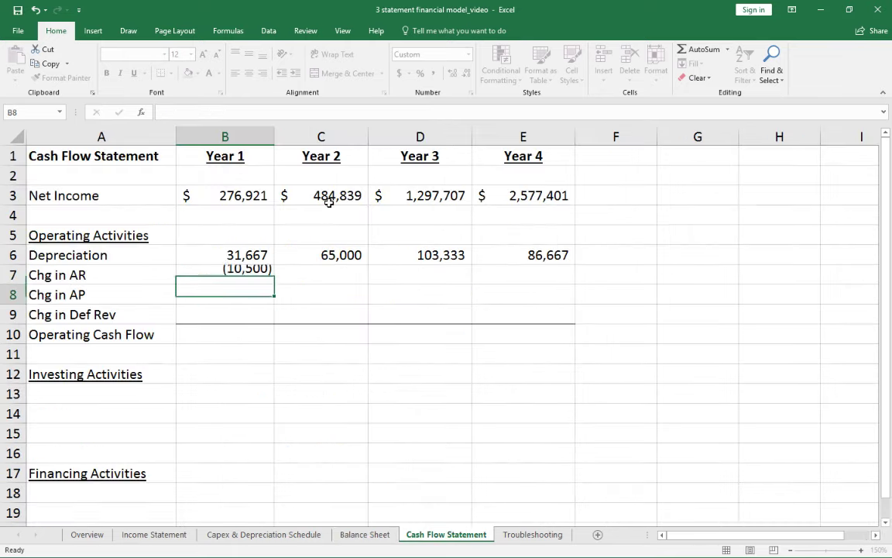
key("Up")
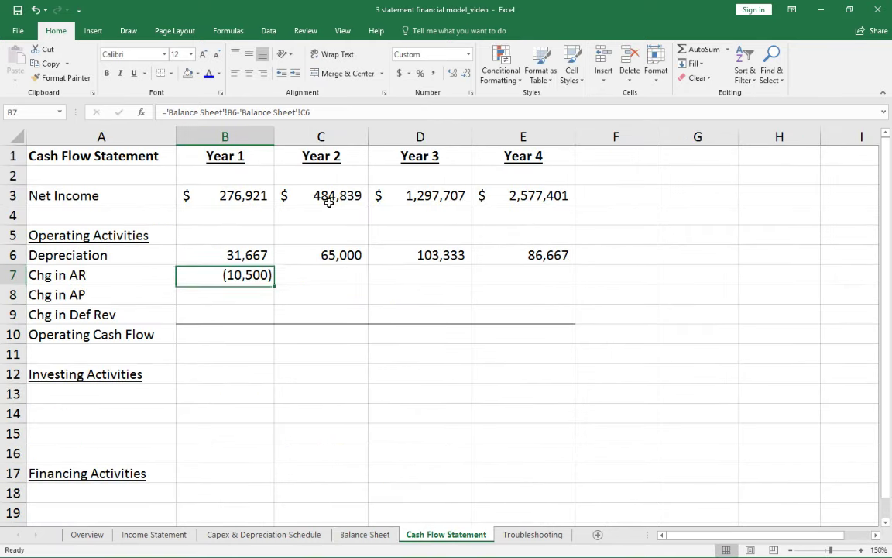
Step: Check the Year 0 and Year 1 Accounts Receivable amounts on the balance sheet behind the Chg in AR formula
left_click(365, 535)
left_click(241, 228)
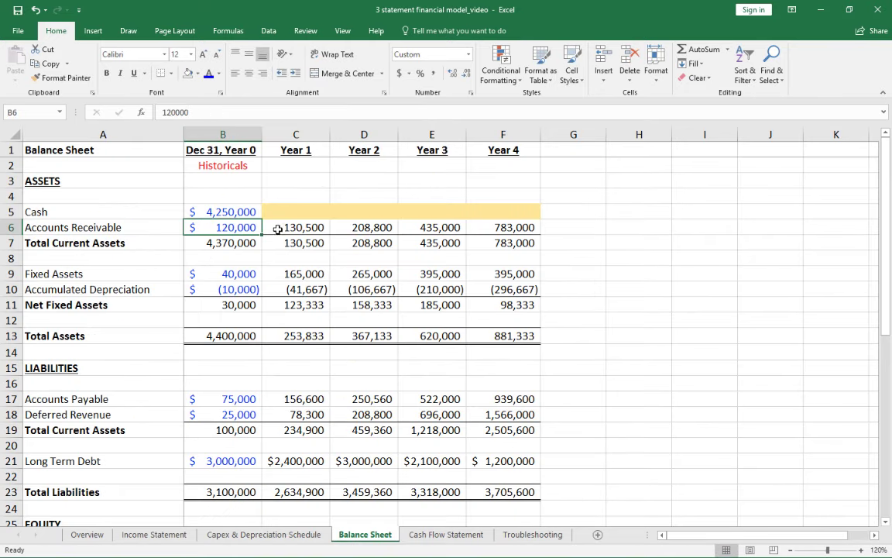
left_click(295, 231)
left_click(221, 230)
left_click(406, 534)
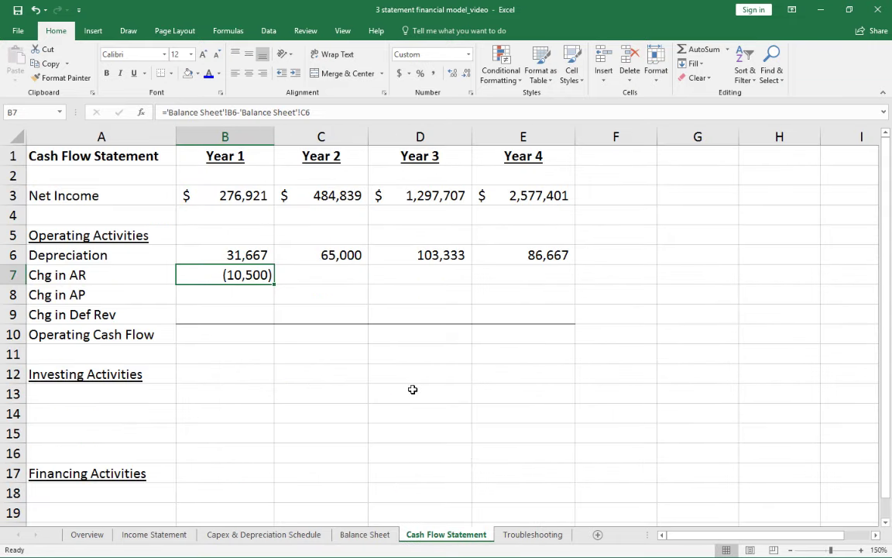
Step: Copy the Year 1 Chg in AR formula in B7 across to Years 2 through 4, C7:E7
key("ctrl+c")
key("shift+Right")
key("shift+Right")
key("shift+Right")
key("ctrl+v")
key("Escape")
key("Down")
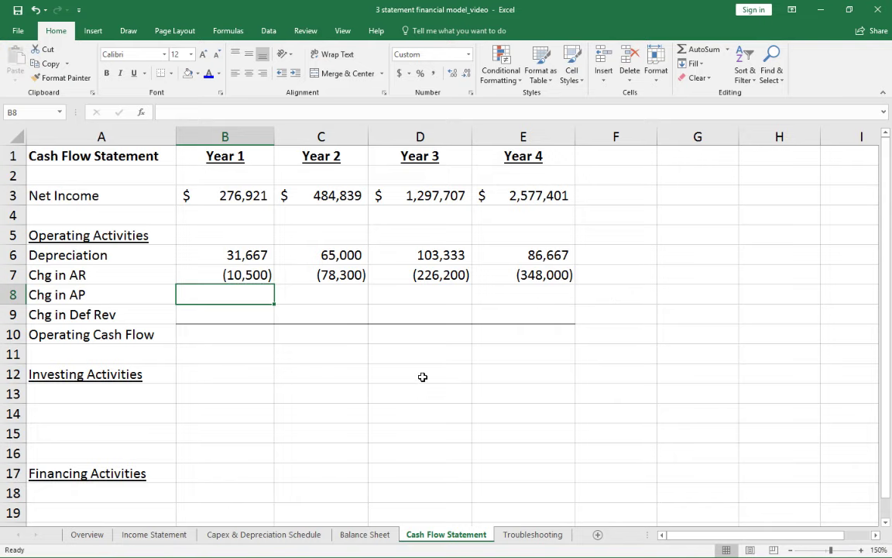
Step: Calculate Year 1 Chg in AP in B8 as current-year minus prior-year payables, ='Balance Sheet'!C17-'Balance Sheet'!B17
type("=")
left_click(364, 534)
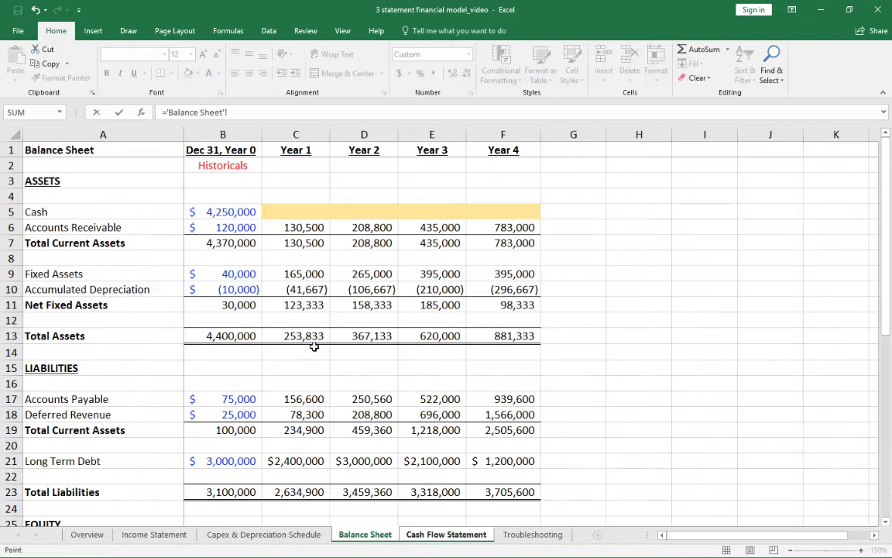
scroll(296, 336, "down", 1)
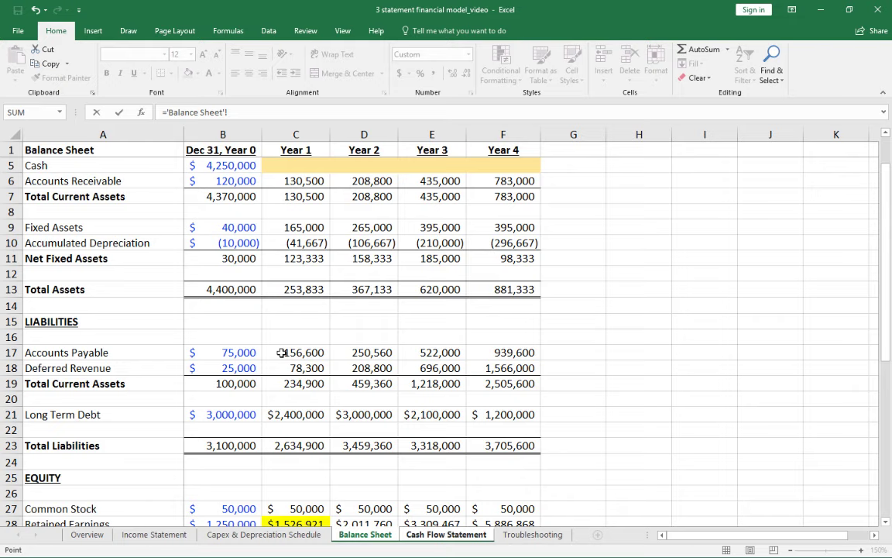
left_click(281, 352)
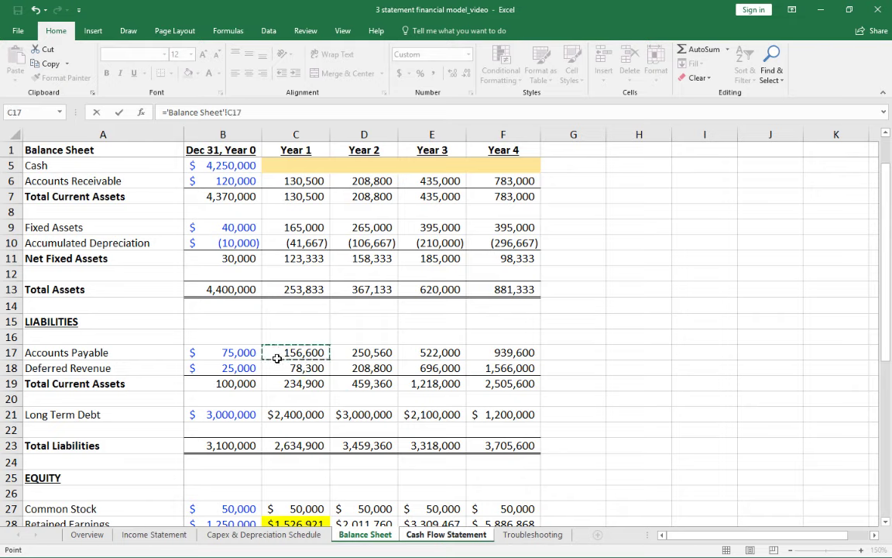
type("-")
left_click(232, 352)
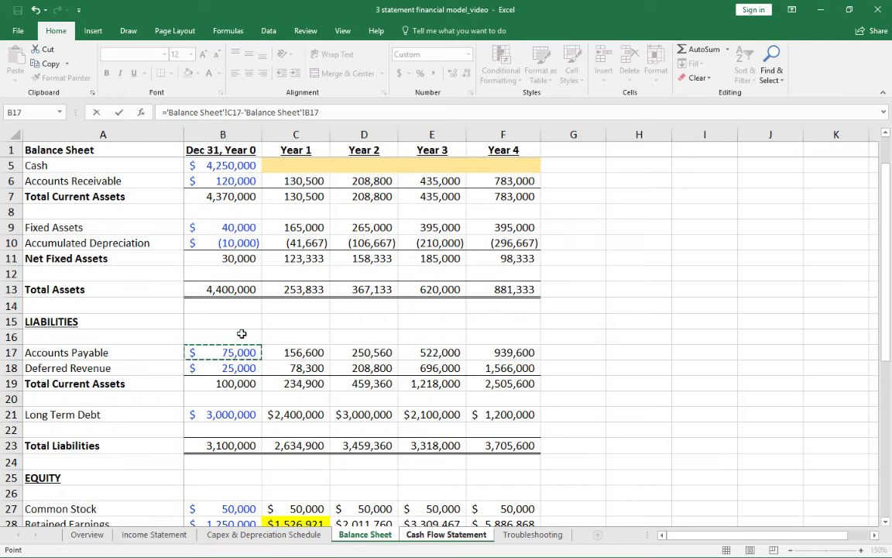
key("Return")
key("Up")
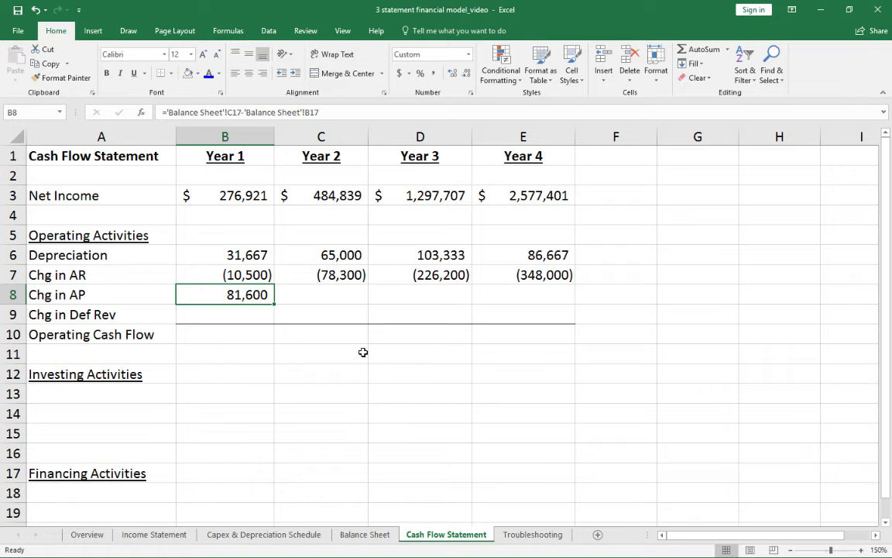
Step: Copy the Year 1 Chg in AP formula in B8 across to Years 2 through 4, C8:E8
key("ctrl+c")
key("Right")
key("ctrl+v")
key("Right")
key("ctrl+v")
key("Right")
key("ctrl+v")
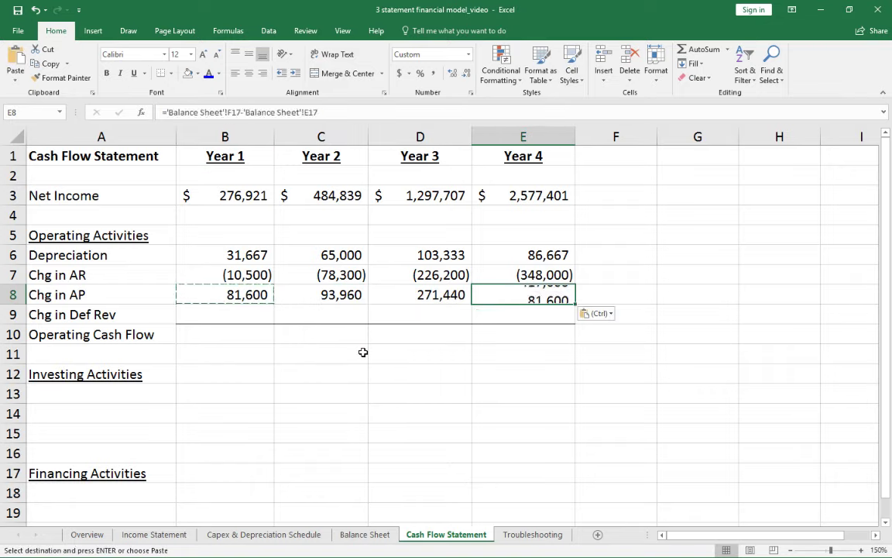
key("Down")
key("Left")
key("Left")
key("Left")
type("=")
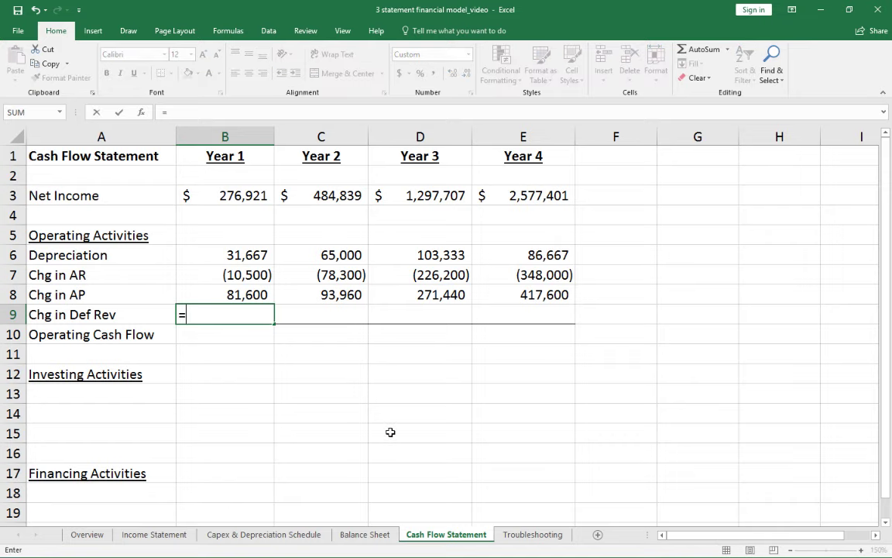
key("Escape")
Step: Copy the Chg in AP formulas B8:E8 down into the Chg in Def Rev row, B9:E9
key("Up")
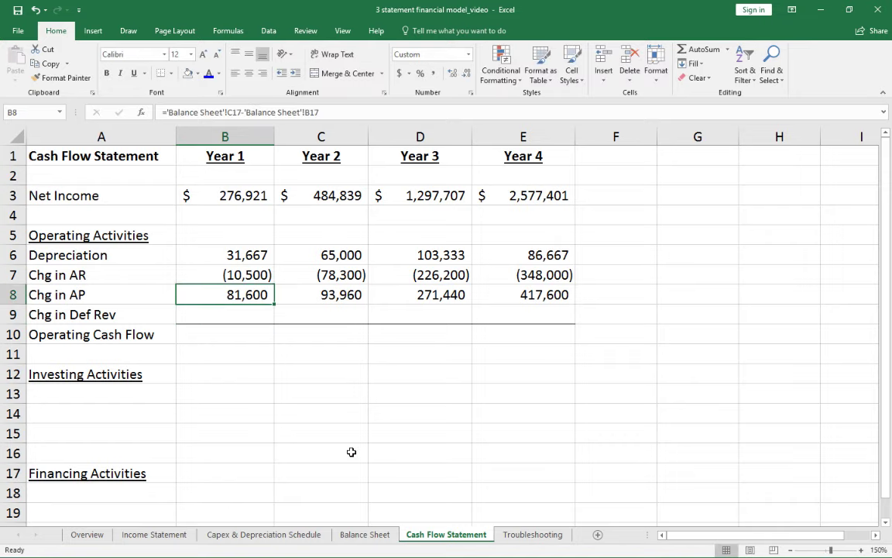
key("shift+Right")
key("shift+Right")
key("shift+Right")
key("ctrl+c")
key("Down")
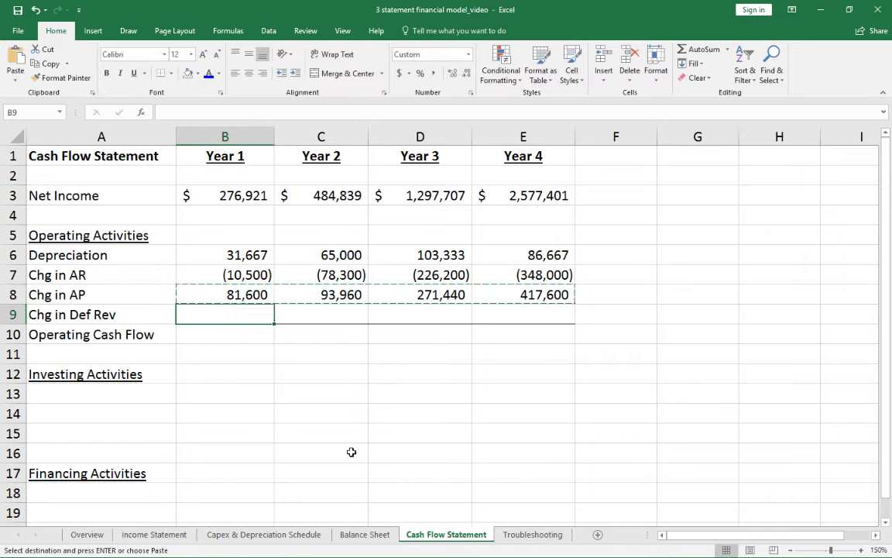
key("ctrl+v")
Step: Check the Chg in Def Rev formulas in B9:E9 against the Deferred Revenue row on the balance sheet
left_click(364, 535)
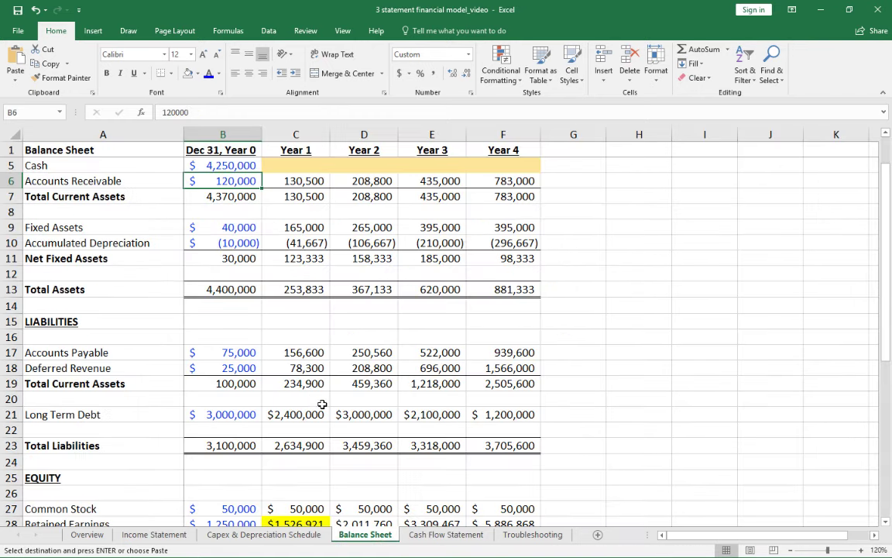
scroll(219, 303, "up", 1)
scroll(225, 338, "down", 5)
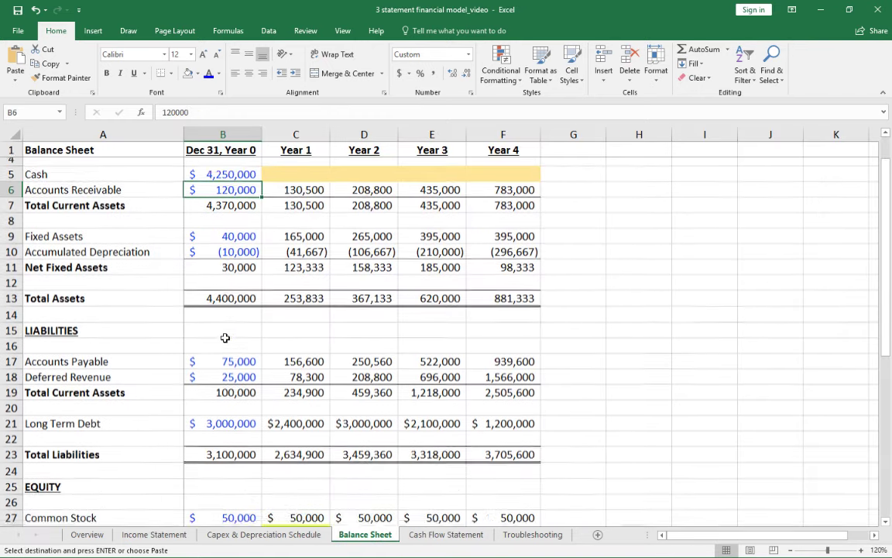
left_click(220, 178)
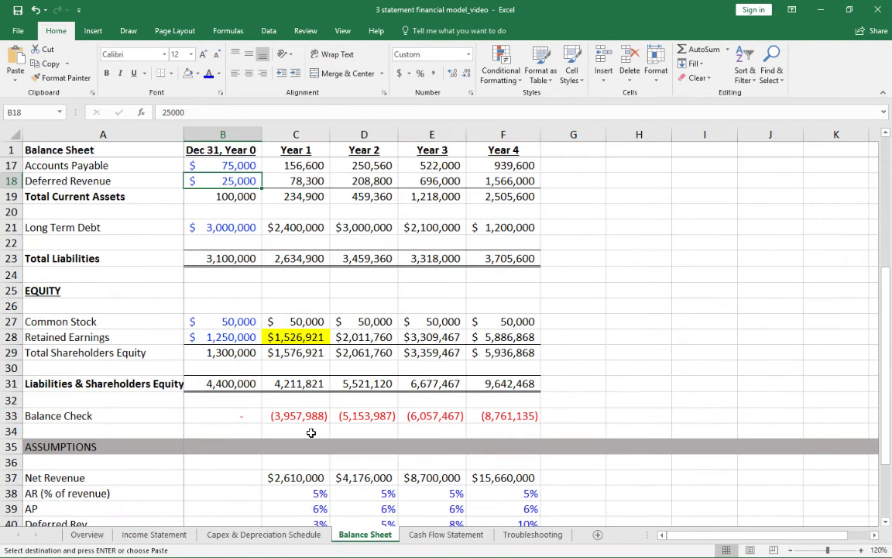
left_click(446, 534)
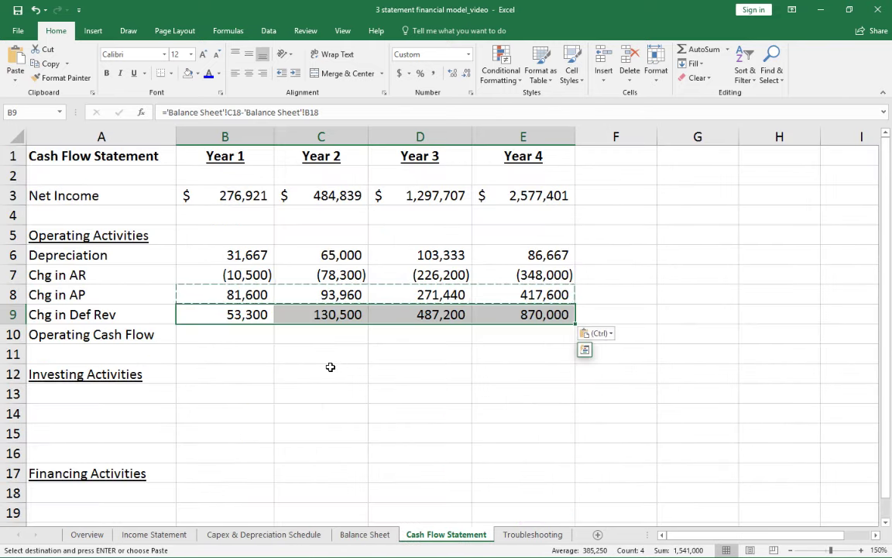
left_click(330, 367)
left_click_drag(236, 315, 527, 315)
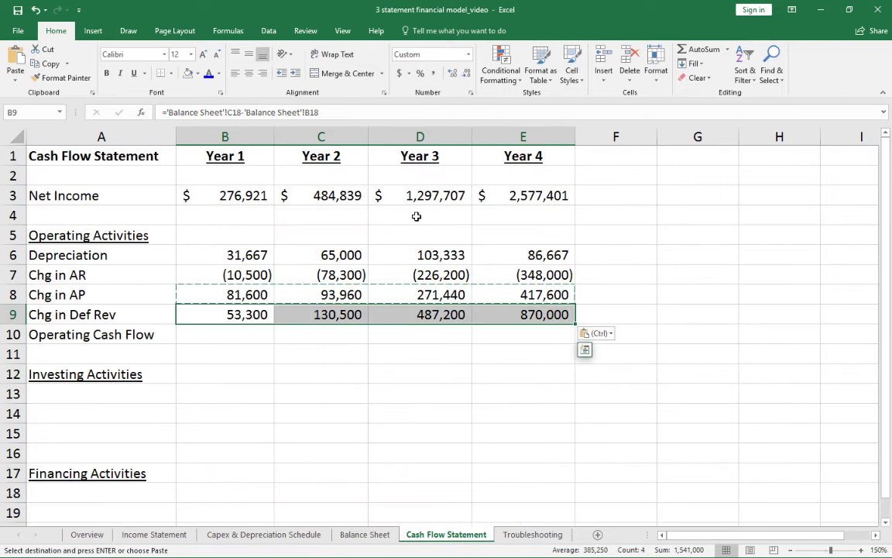
Step: Calculate Year 1 Operating Cash Flow in B10 as net income plus the operating adjustments, =B3+SUM(B6:B9)
left_click(231, 331)
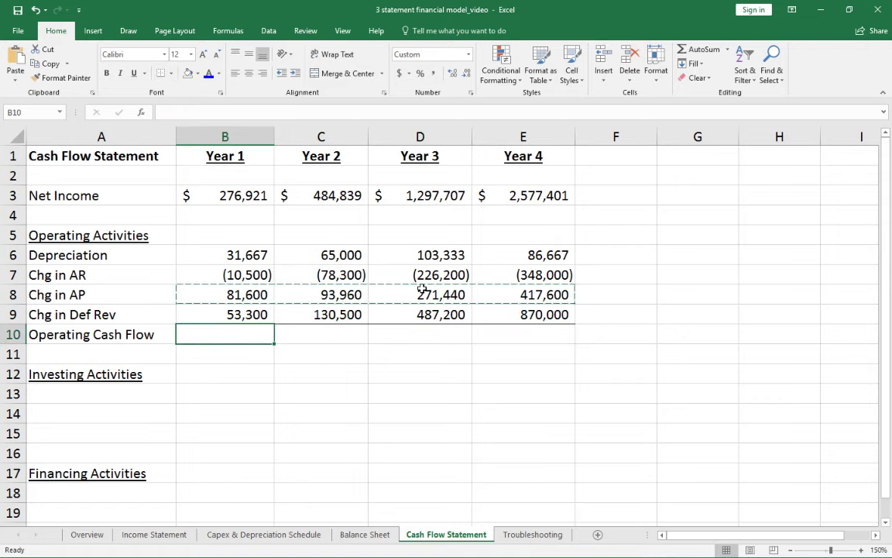
type("=")
left_click(209, 196)
type("+sum(")
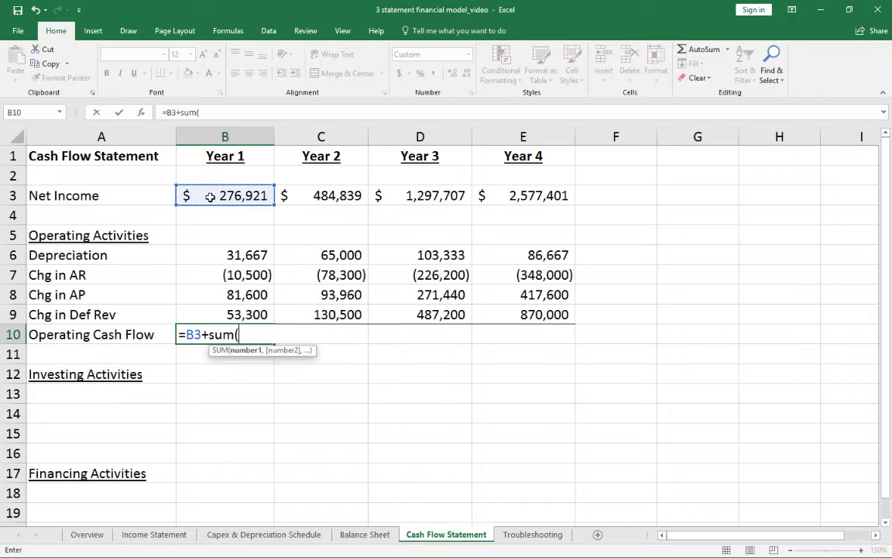
key("shift+Up")
key("shift+Up")
key("shift+Up")
key("Return")
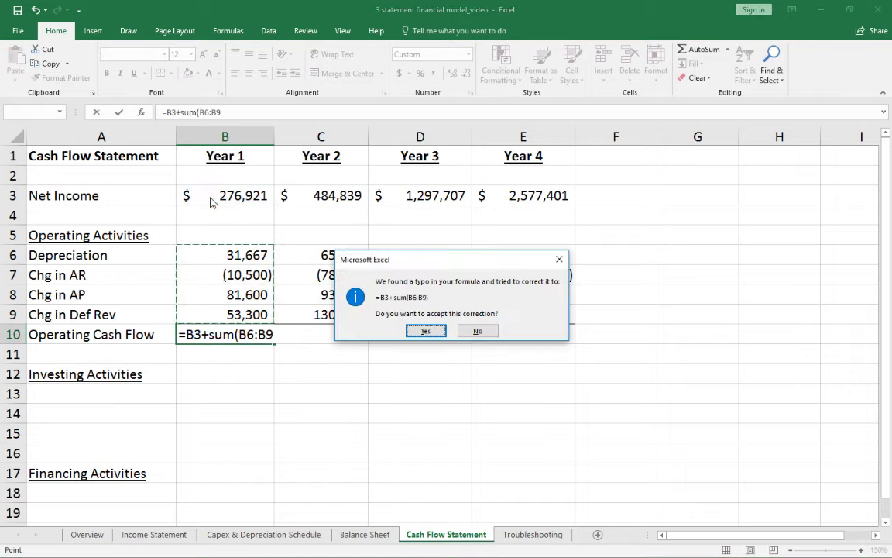
key("Return")
key("Up")
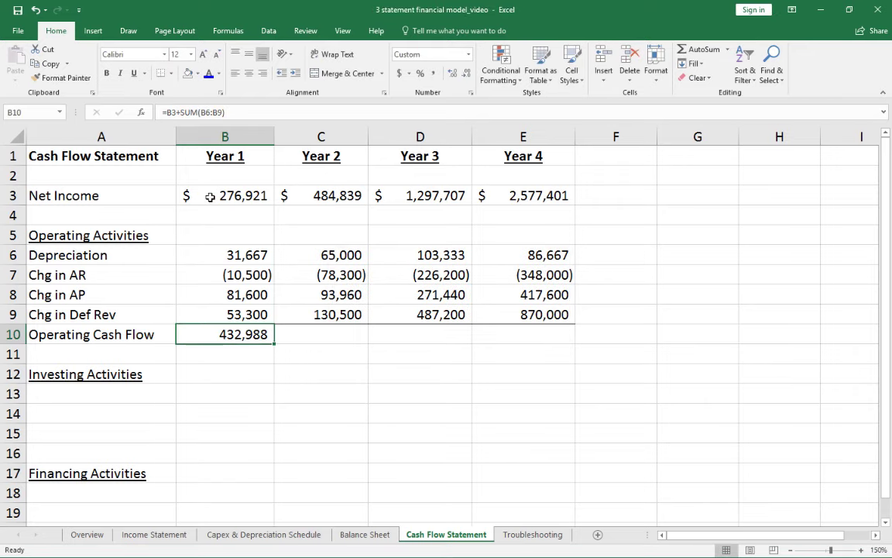
Step: Copy the Year 1 Operating Cash Flow formula in B10 across to Years 2 through 4, C10:E10
key("ctrl+c")
key("Right")
key("shift+Right")
key("shift+Right")
key("shift+Right")
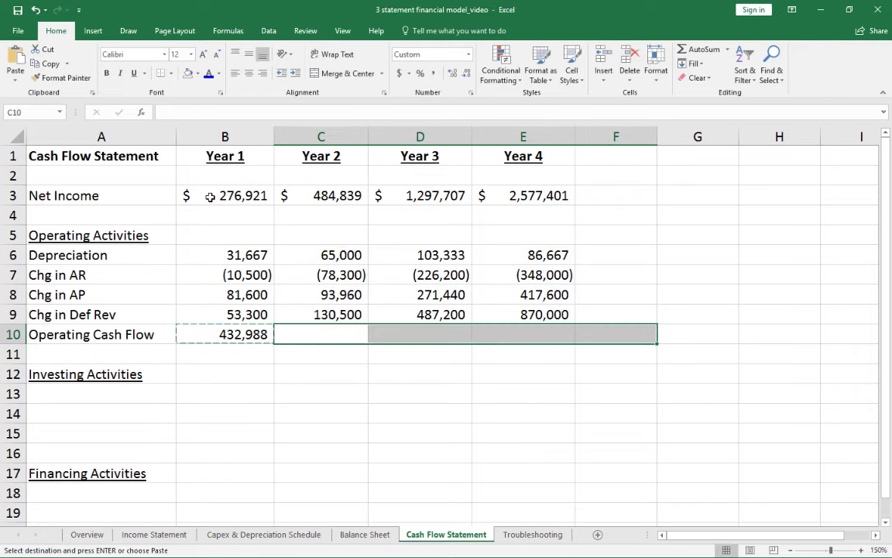
key("shift+Left")
key("ctrl+v")
Step: Format the Operating Cash Flow cells B10:E10 as dollar accounting values with no decimals
key("Left")
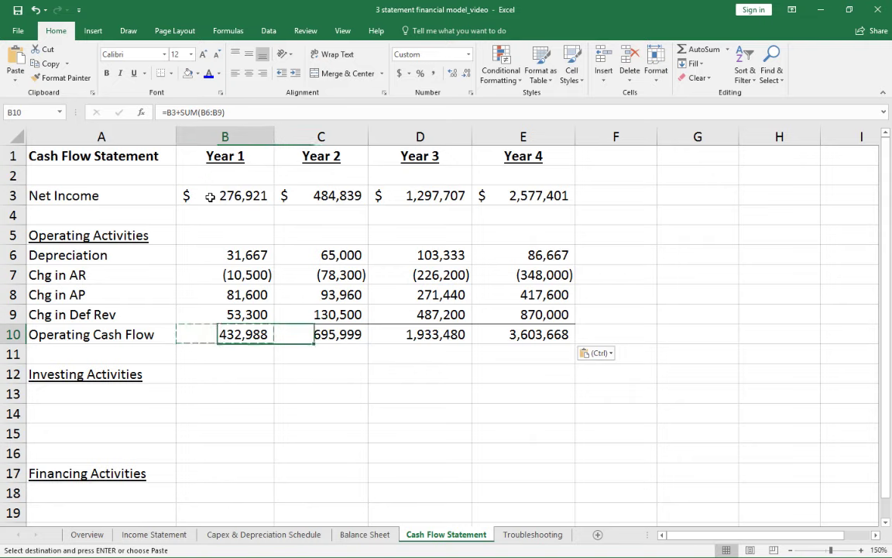
key("shift+Right")
key("shift+Right")
key("shift+Right")
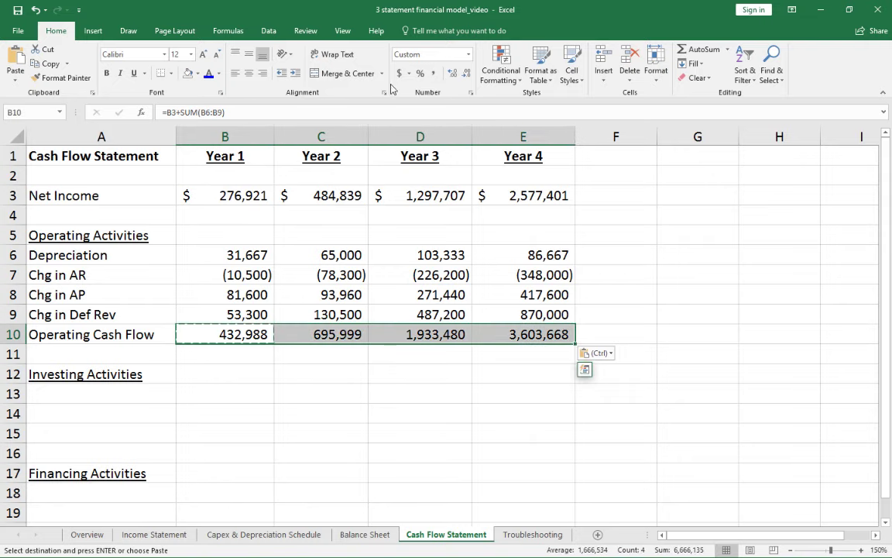
left_click(399, 73)
left_click(466, 73)
left_click(467, 73)
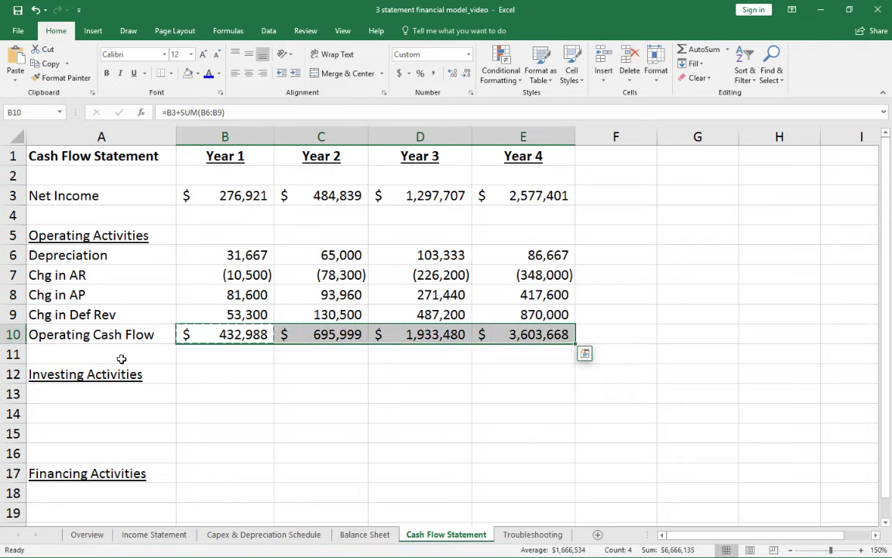
Step: Add the row label Capex in A13 under Investing Activities
left_click(81, 399)
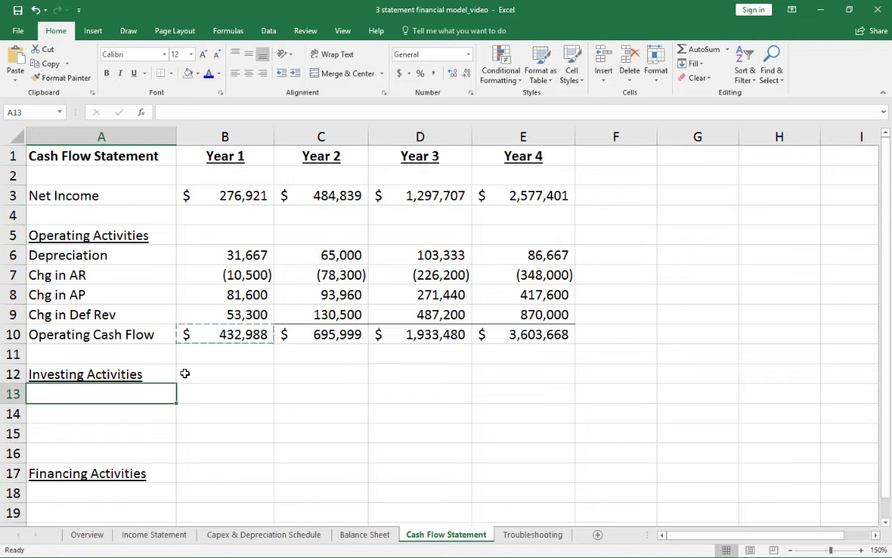
type("Capex")
key("Return")
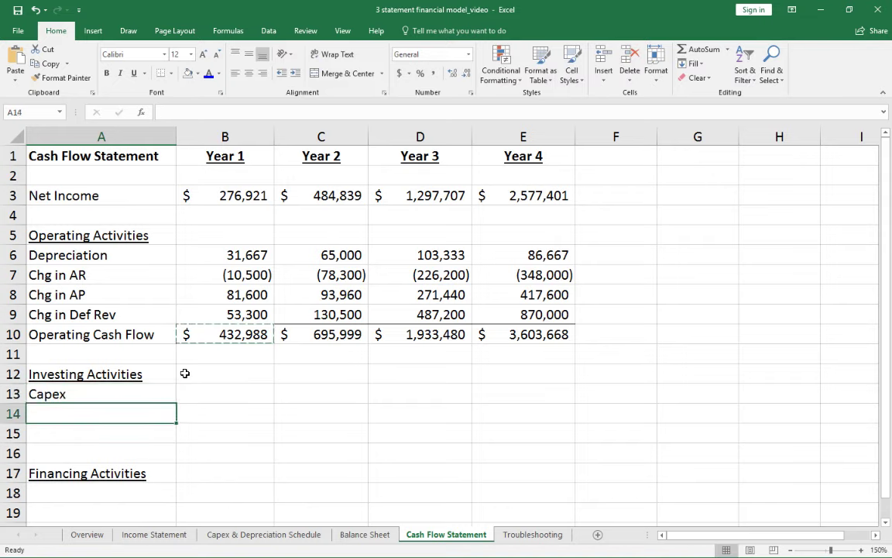
Step: Link Year 1 Capex in B13 to the Year 1 Total Capex on the Capex & Depreciation Schedule, ='Capex & Depreciation Schedule'!C7
key("Up")
key("Right")
type("=")
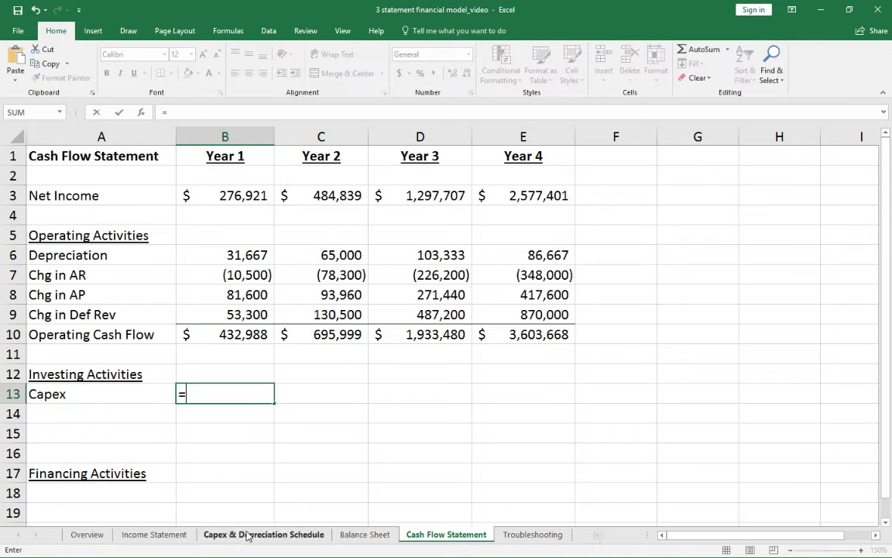
left_click(264, 535)
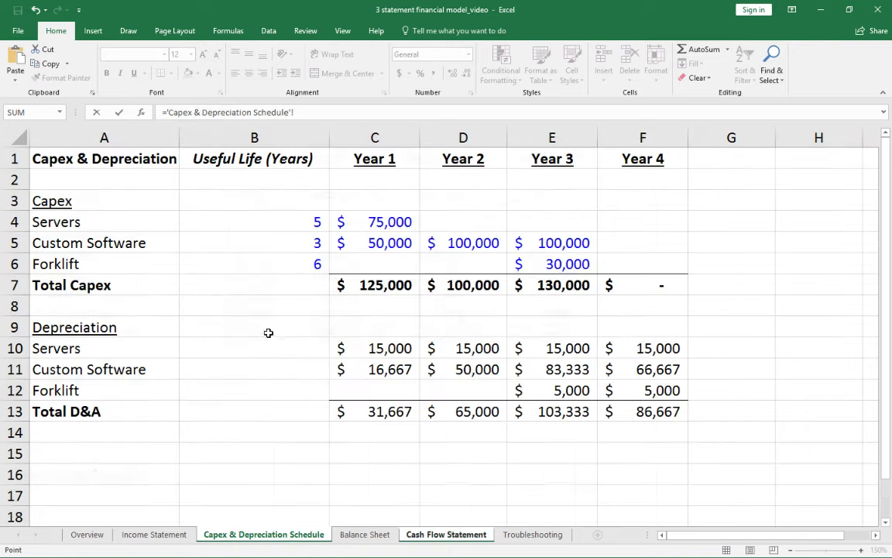
left_click(375, 286)
key("Return")
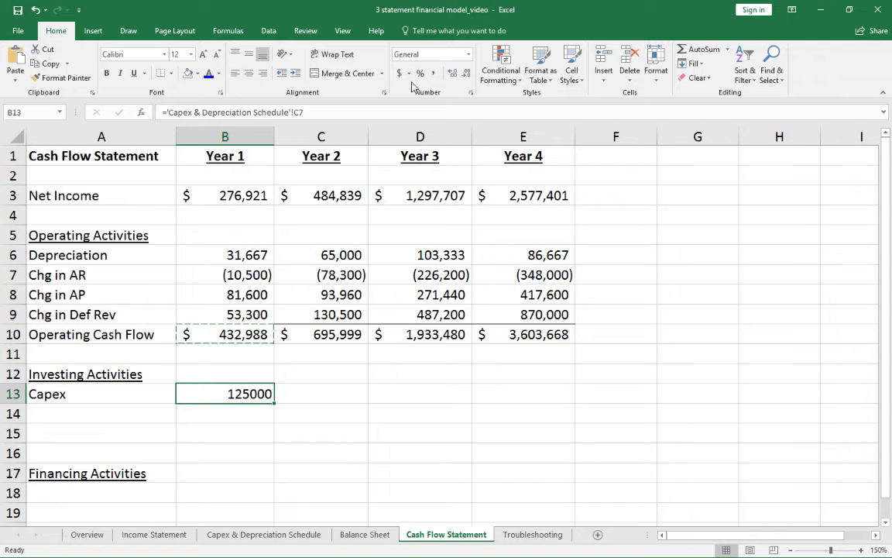
Step: Format the Year 1 Capex cell B13 in comma style with no decimals
left_click(433, 73)
left_click(466, 72)
left_click(466, 72)
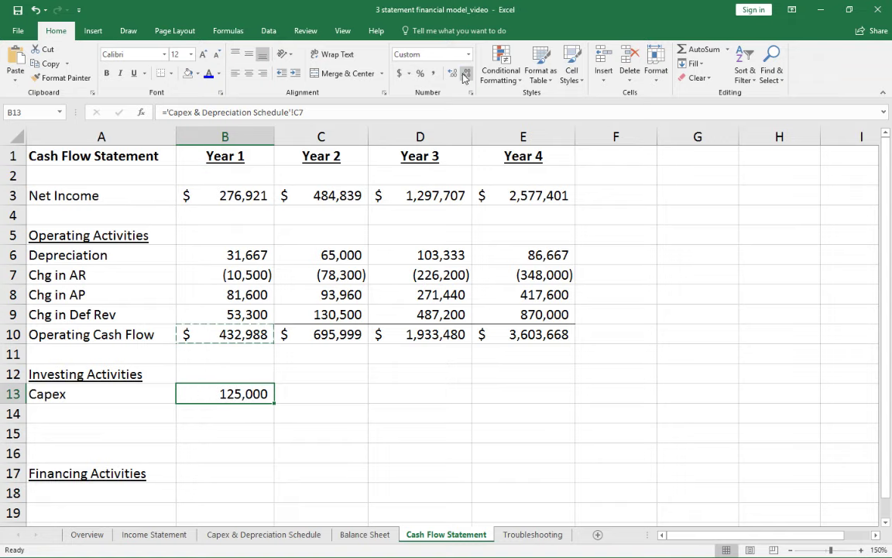
Step: Copy the Year 1 Capex formula in B13 across to Years 2 through 4, C13:E13
key("ctrl+c")
key("shift+Right")
key("shift+Right")
key("shift+Right")
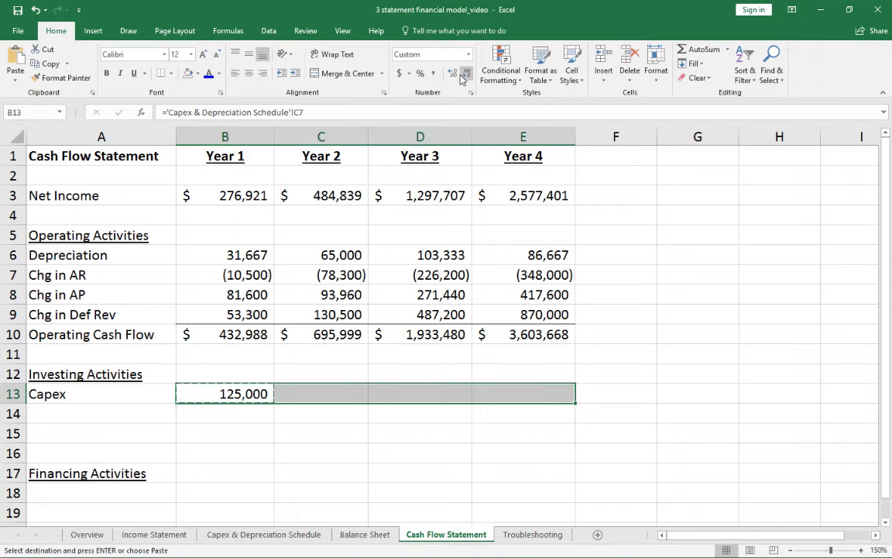
key("ctrl+v")
key("Escape")
key("Right")
key("Right")
key("Right")
Step: Add the row label Free Cash Flow in A15
key("Left")
key("Left")
key("Left")
key("Left")
key("Down")
key("Down")
type("Fr")
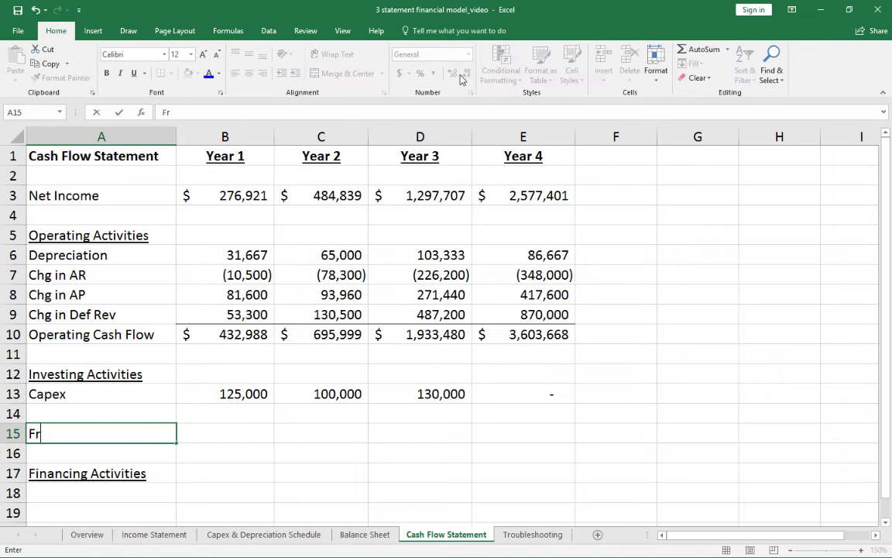
type("ee Cash Flow")
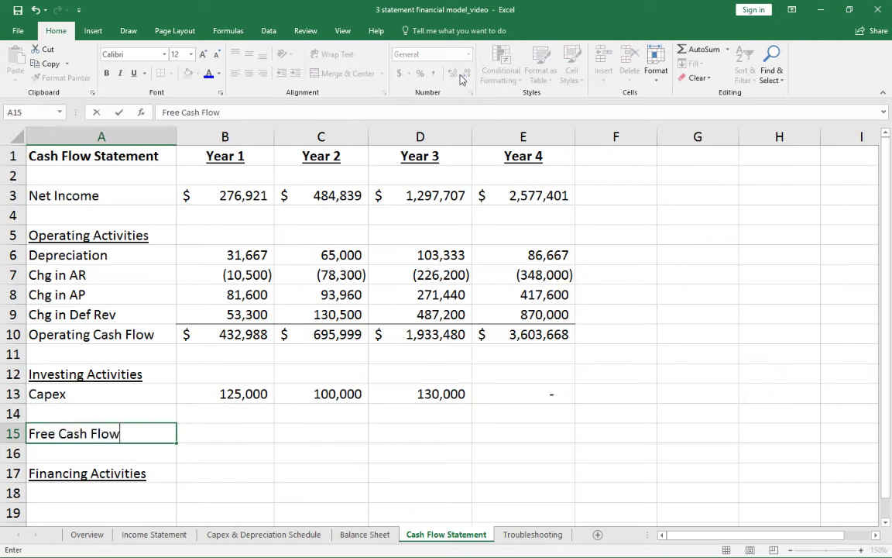
key("Return")
Step: Calculate Year 1 Free Cash Flow in B15 as operating cash flow minus capex, =B10-B13
key("Up")
key("Right")
type("=")
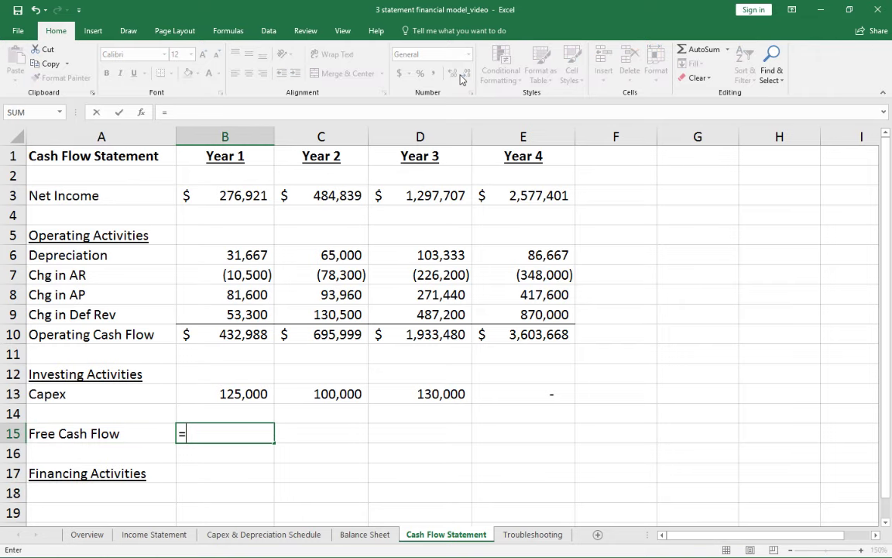
left_click(209, 334)
type("-")
left_click(224, 399)
key("Return")
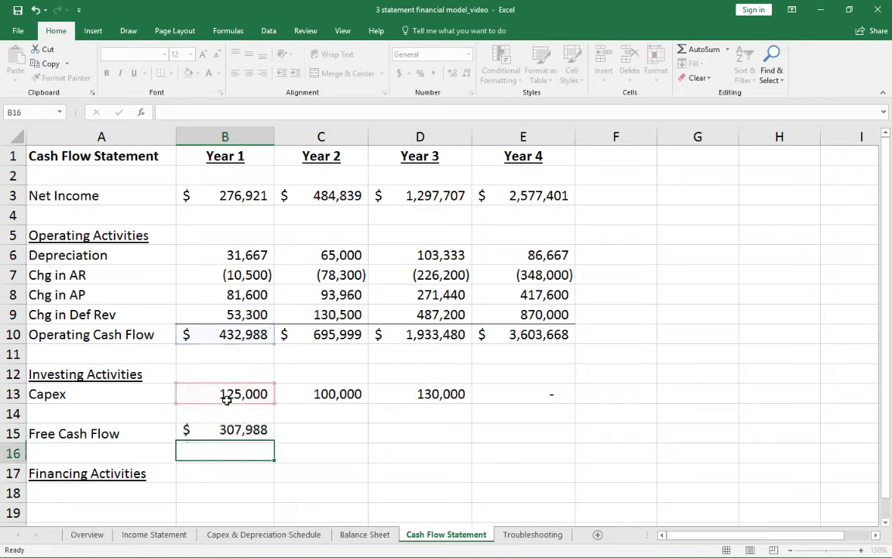
Step: Copy the Year 1 Free Cash Flow formula in B15 across to Years 2 through 4, C15:E15
key("Up")
key("ctrl+c")
key("shift+Right")
key("shift+Right")
key("shift+Right")
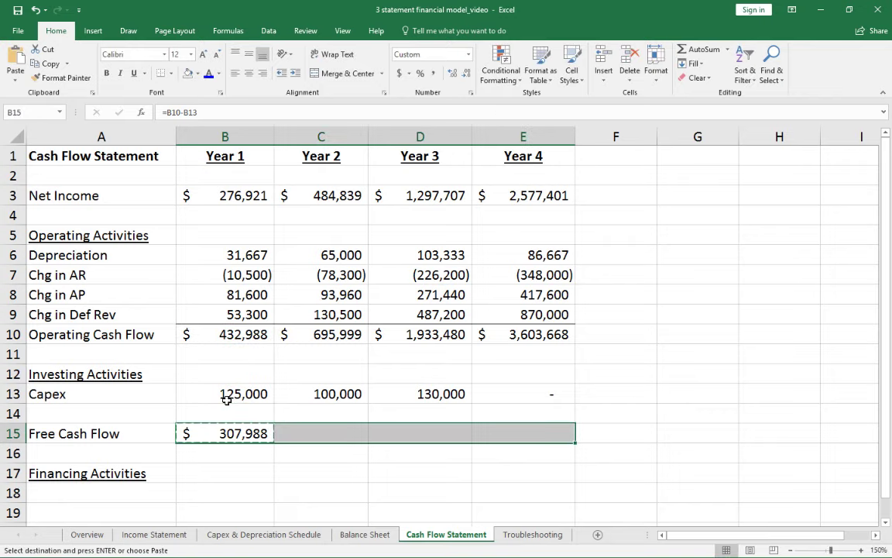
key("ctrl+v")
Step: Add the row label Debt Repayment in A18 under Financing Activities
scroll(151, 432, "down", 2)
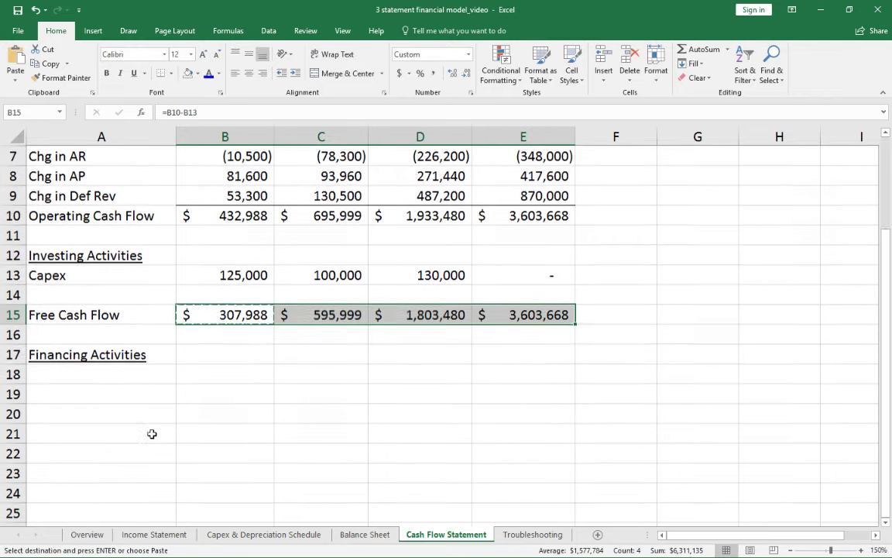
left_click(119, 375)
key("Escape")
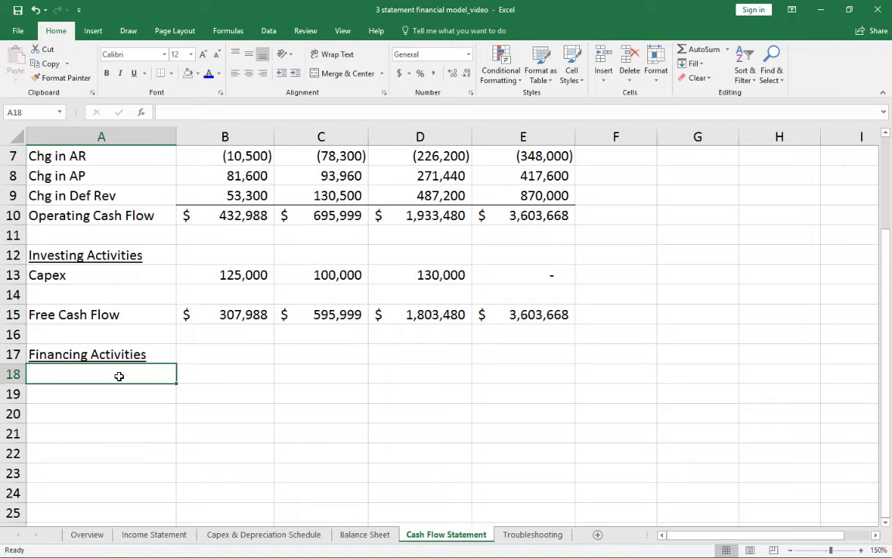
type("Debt Rpa")
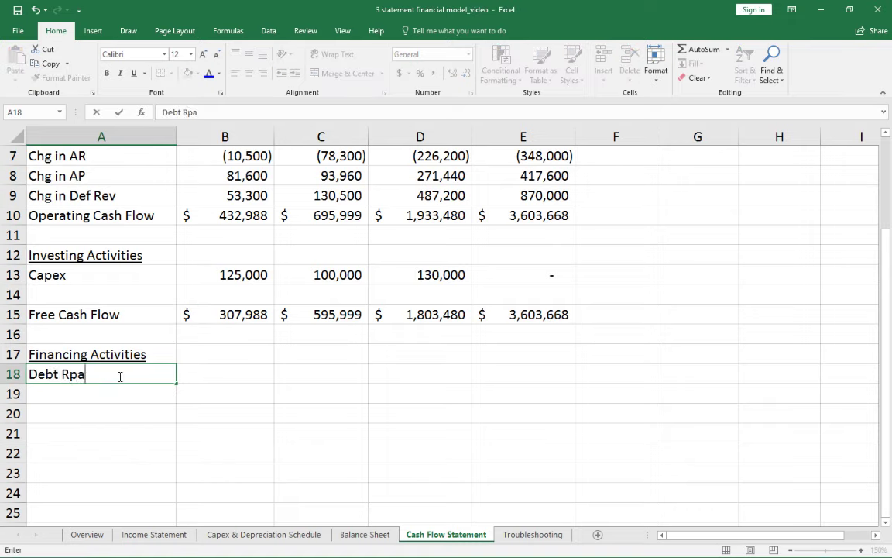
type("y")
key("BackSpace")
key("BackSpace")
key("BackSpace")
type("epayment")
key("Return")
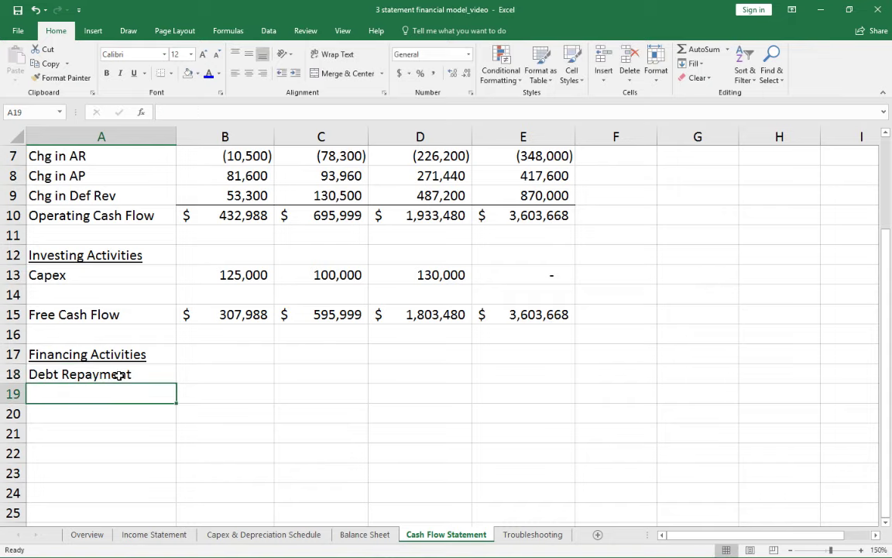
Step: Add the row labels Net Borrowings in A19 and NCF from Financing in A20
type("Net Borro")
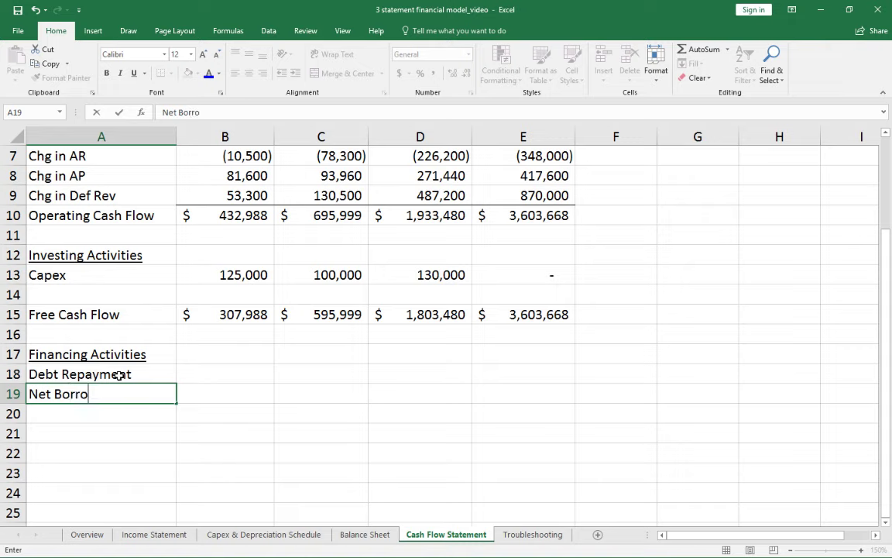
type("wings")
key("Return")
key("Up")
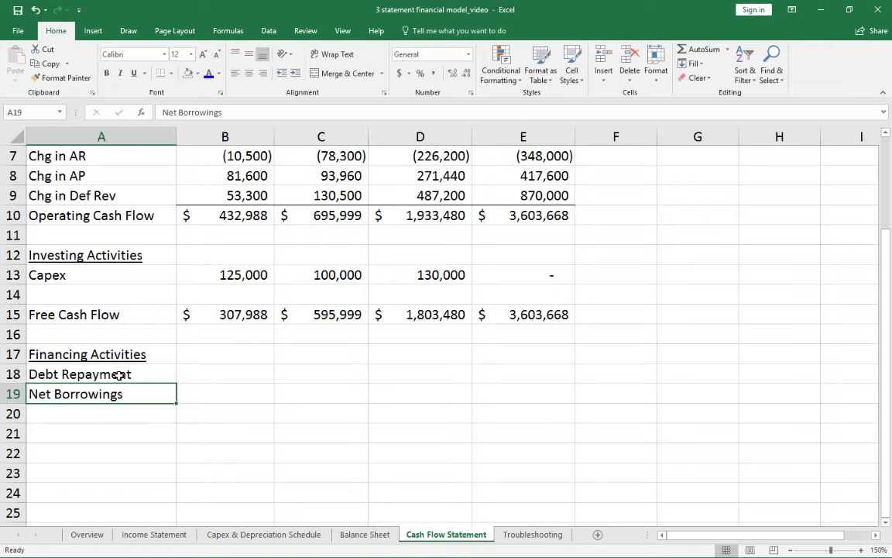
key("Down")
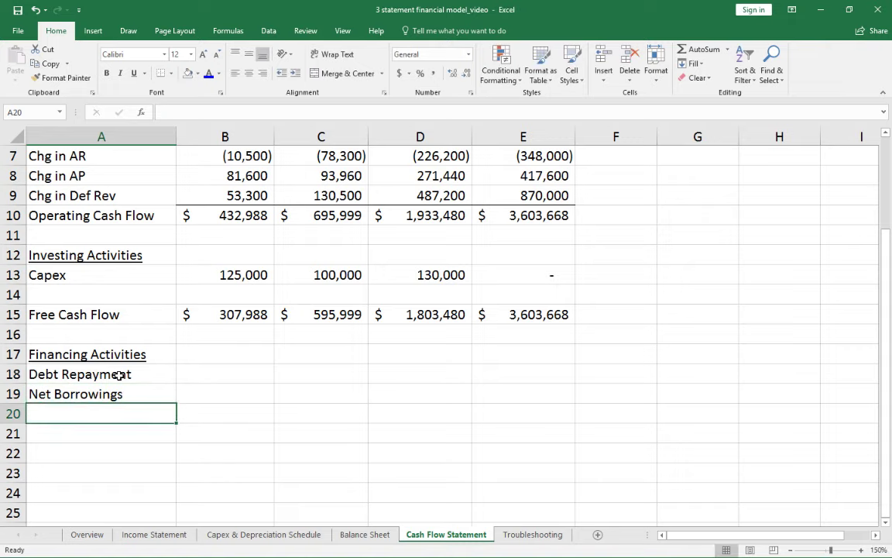
type("NCF from ")
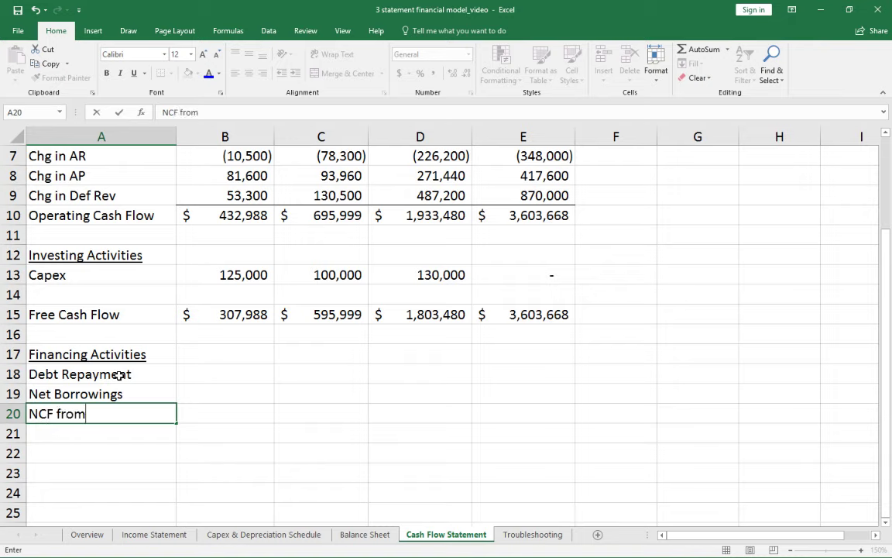
type("Financing")
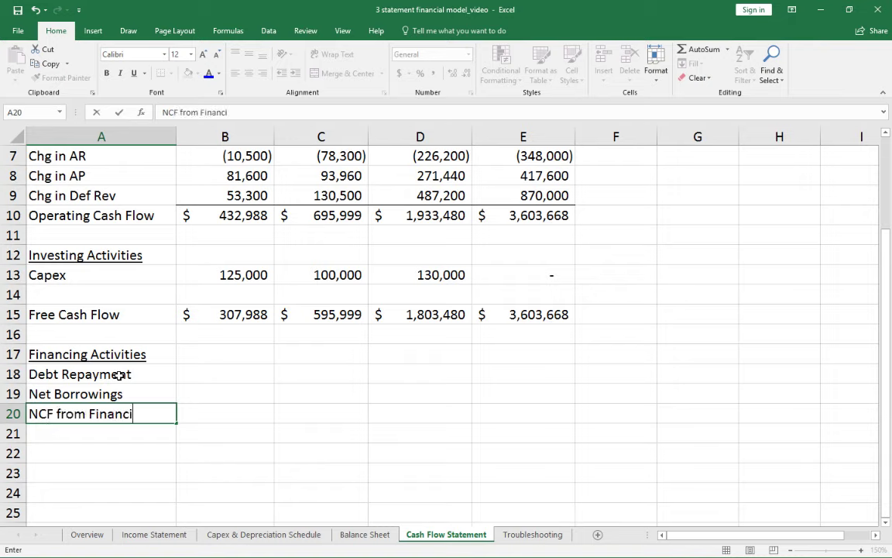
key("Up")
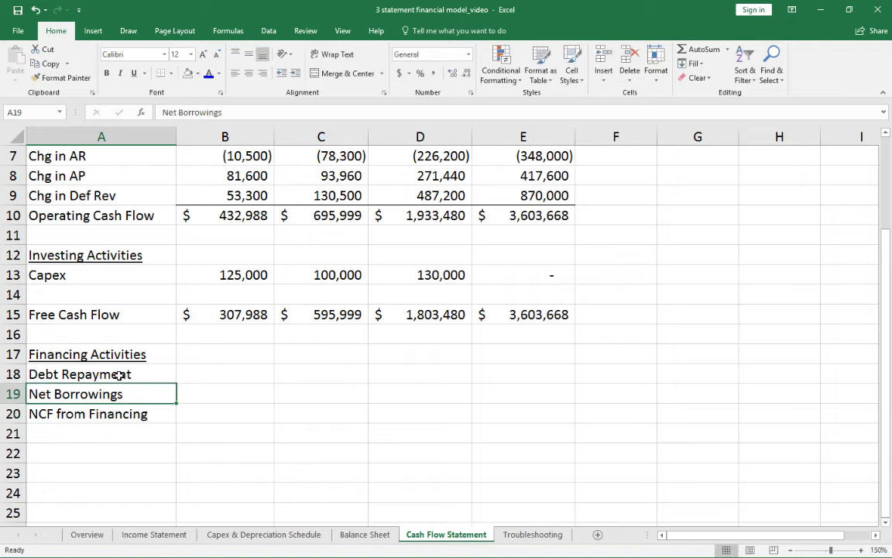
Step: Link Year 1 Debt Repayment in B18 to the negative of the Year 1 Debt Payments assumption, =-'Balance Sheet'!C43
key("Right")
left_click(217, 371)
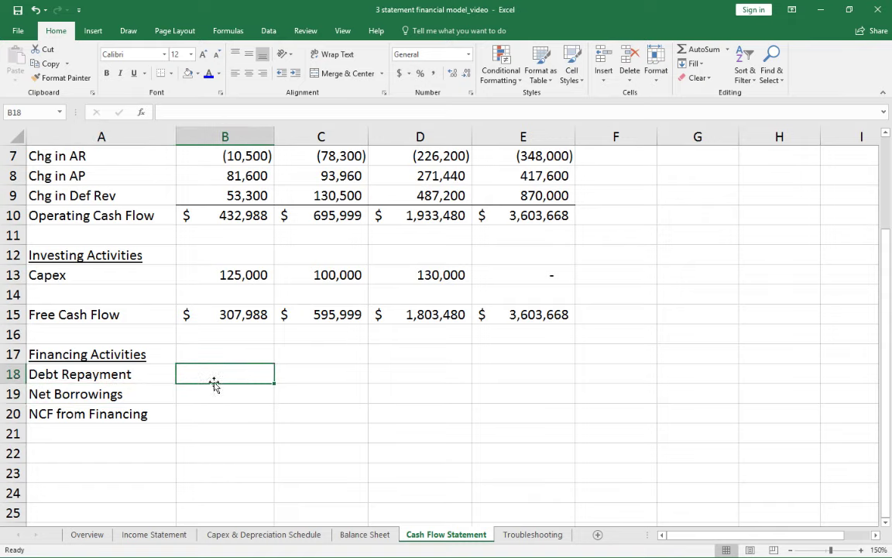
type("=")
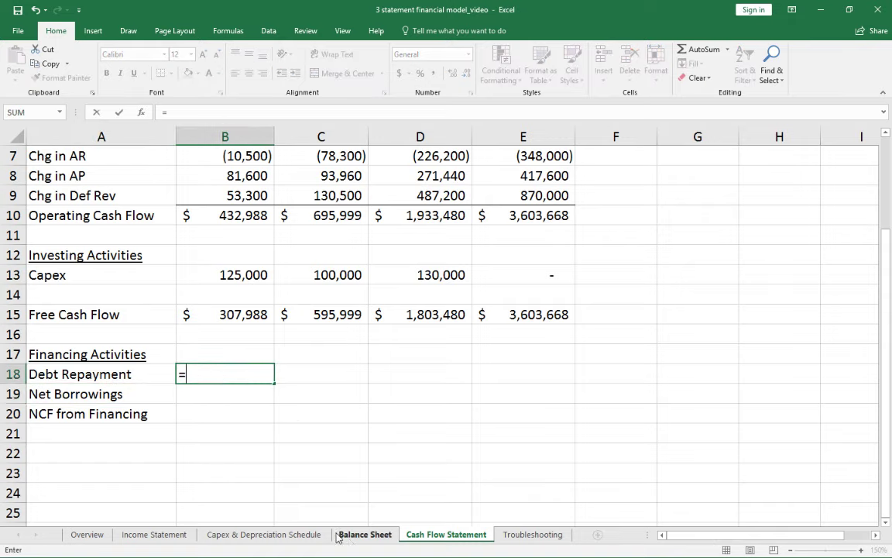
left_click(350, 540)
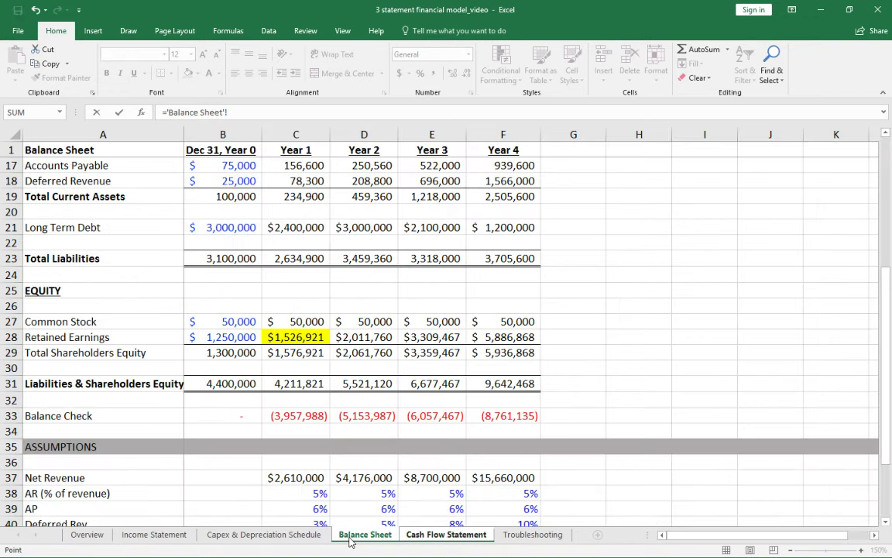
scroll(309, 396, "down", 3)
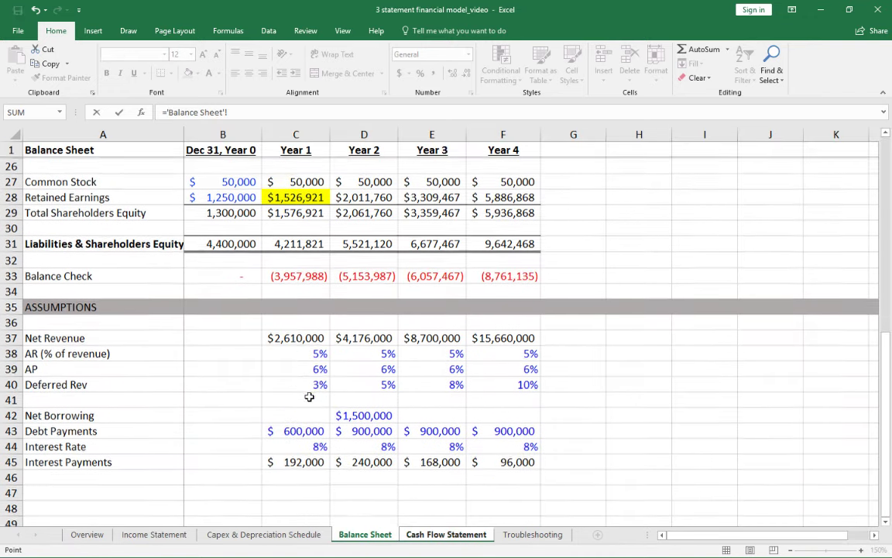
left_click(289, 430)
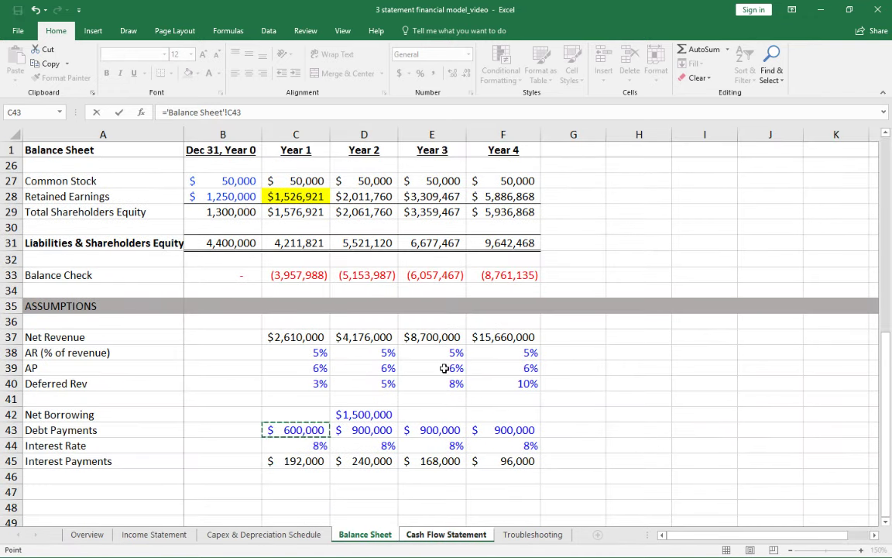
left_click(166, 114)
type("-")
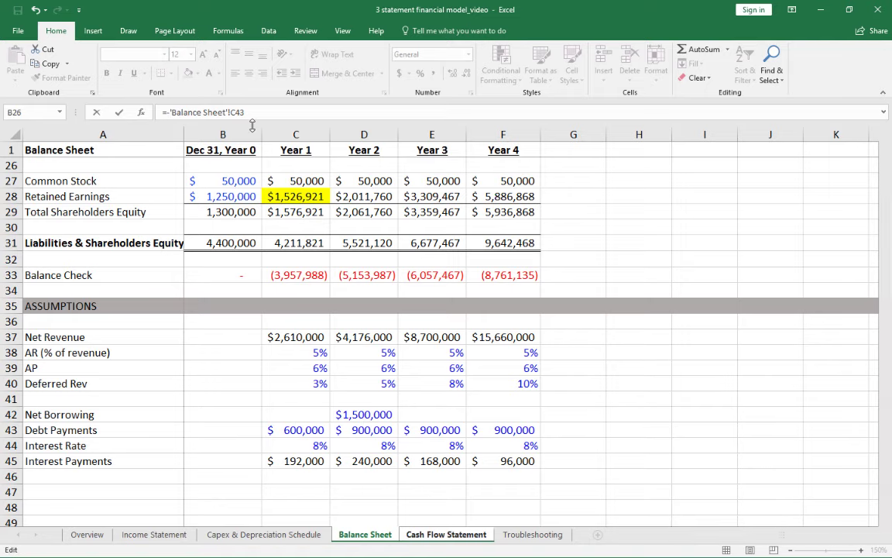
key("Return")
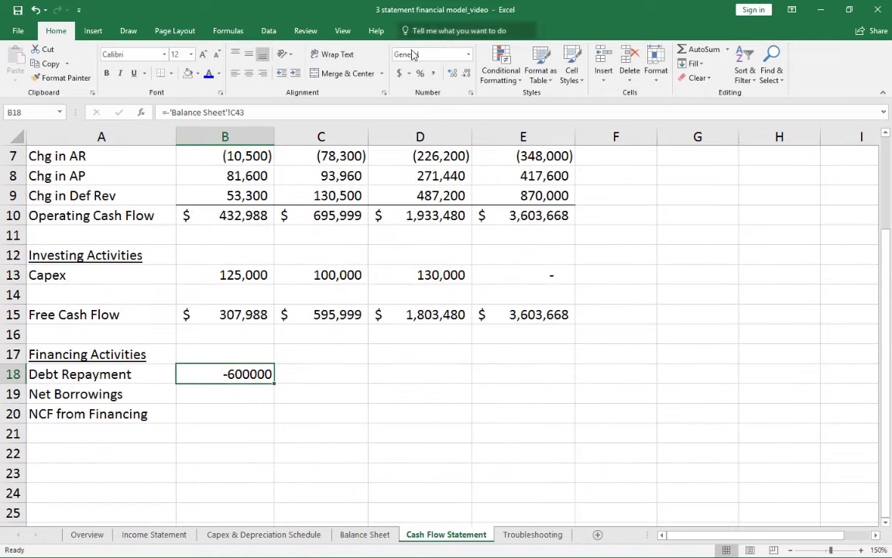
Step: Format the Year 1 Debt Repayment cell B18 in comma style with no decimals
left_click(433, 72)
left_click(467, 72)
left_click(466, 72)
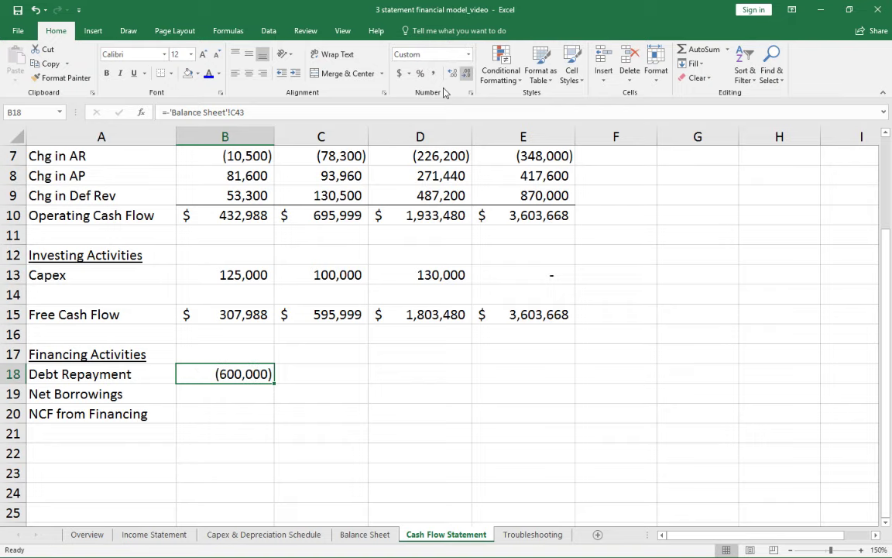
left_click(56, 374)
key("shift+Down")
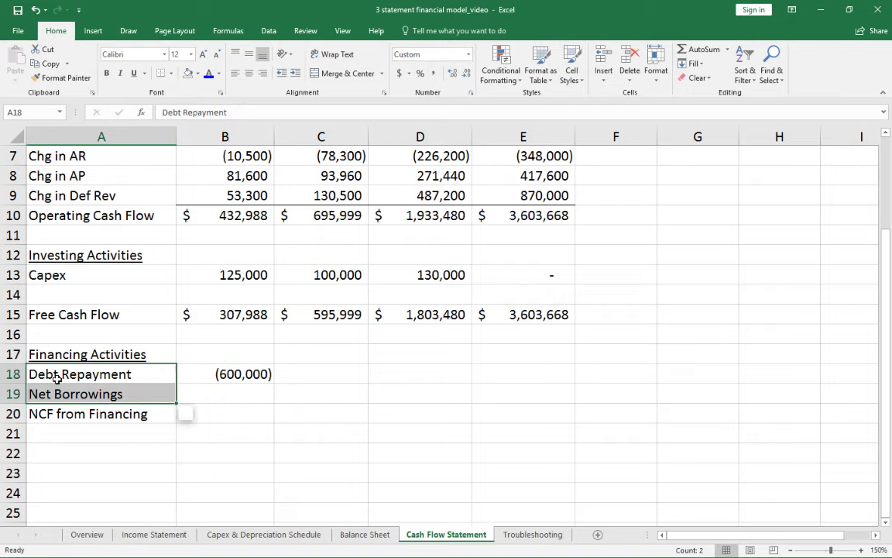
left_click(234, 373)
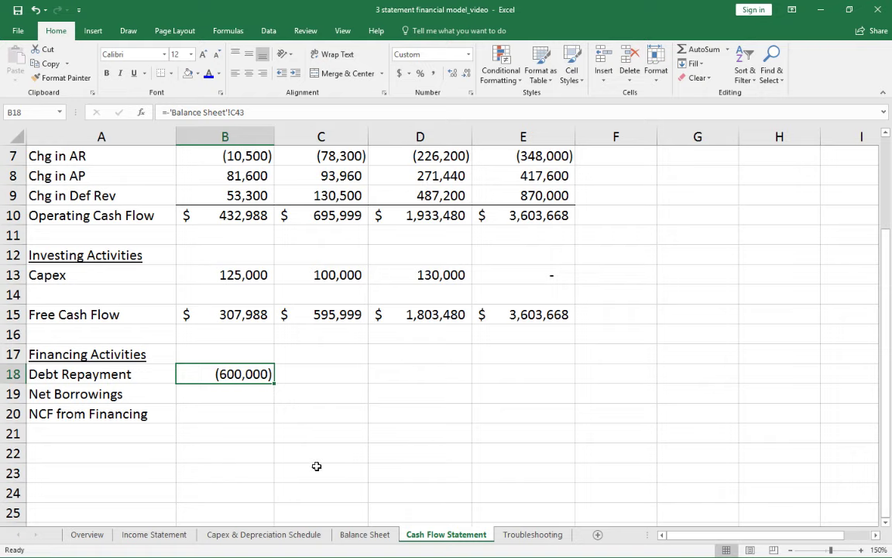
Step: Link Year 1 Net Borrowings in B19 to the Year 1 Net Borrowing assumption on the balance sheet, ='Balance Sheet'!C42
key("Down")
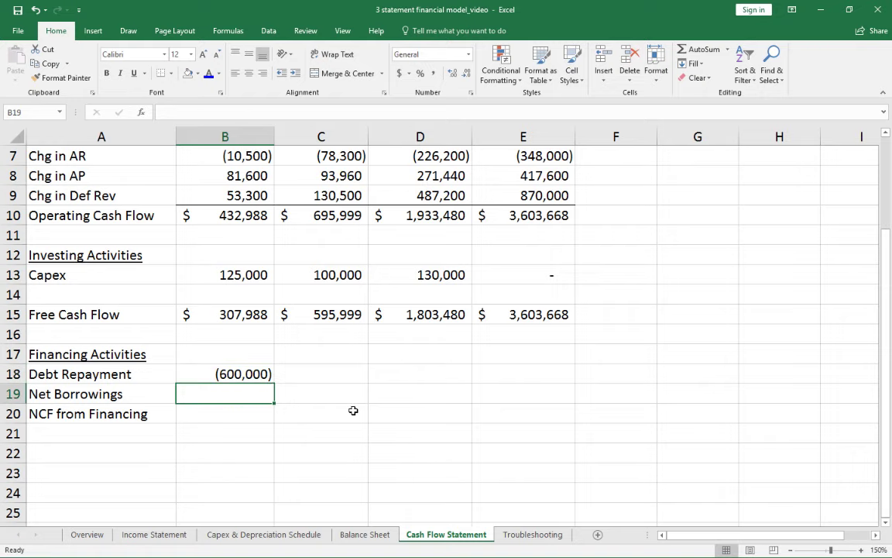
type("=")
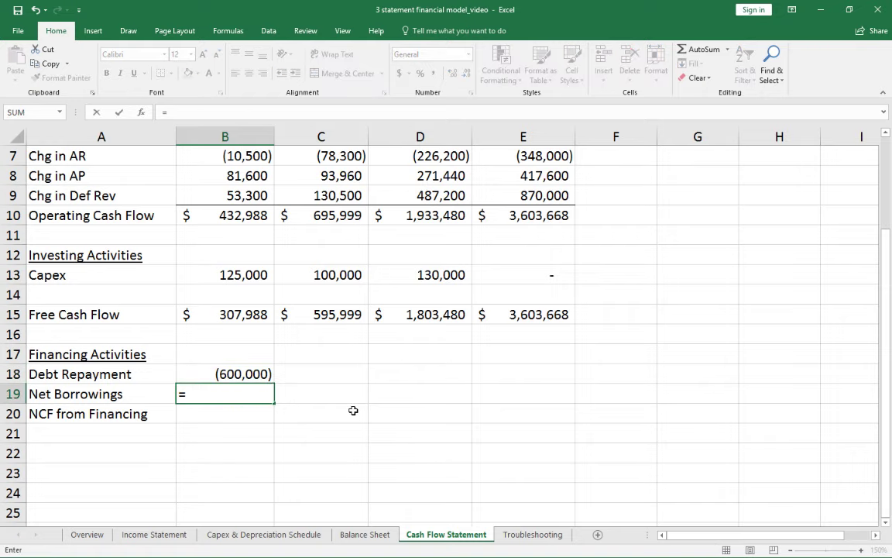
left_click(365, 533)
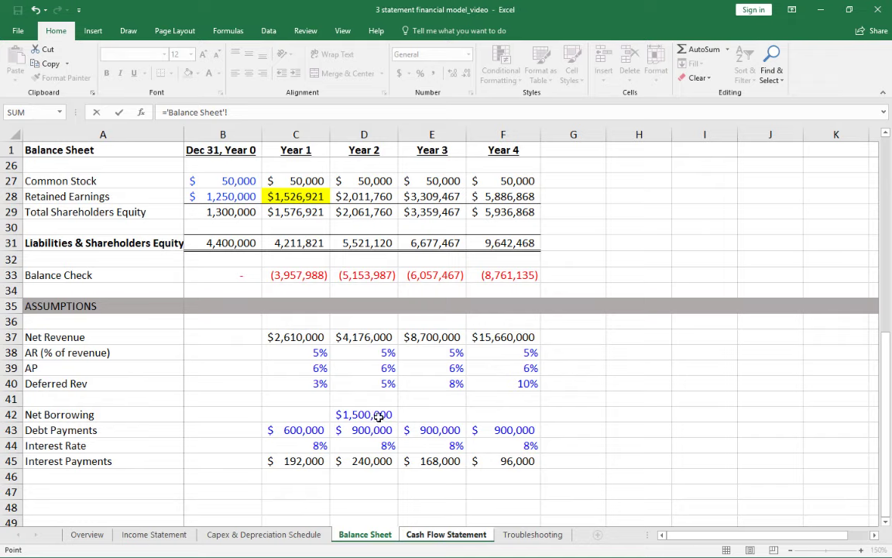
left_click(300, 414)
key("Return")
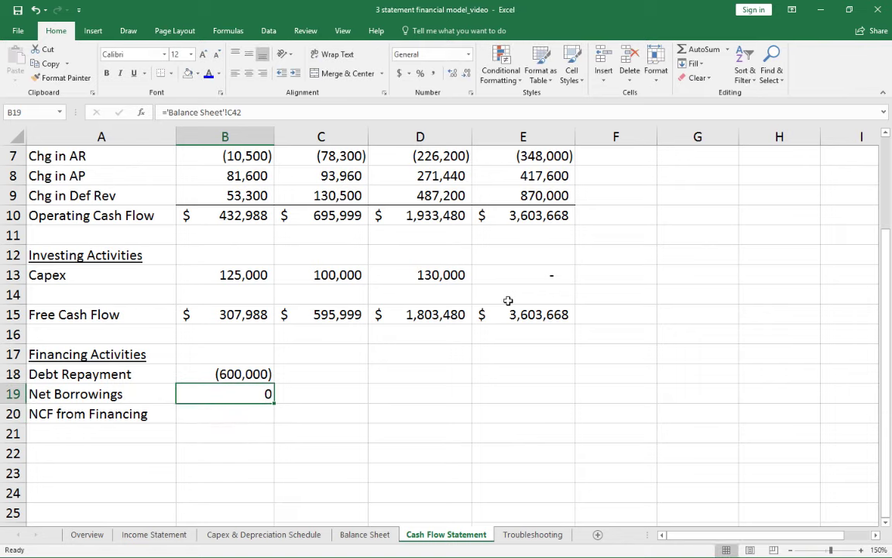
Step: Format Year 1 Net Borrowings B19 in comma style with no decimals, and copy B18:B19 across to Years 2–4 (columns C to E)
left_click(433, 73)
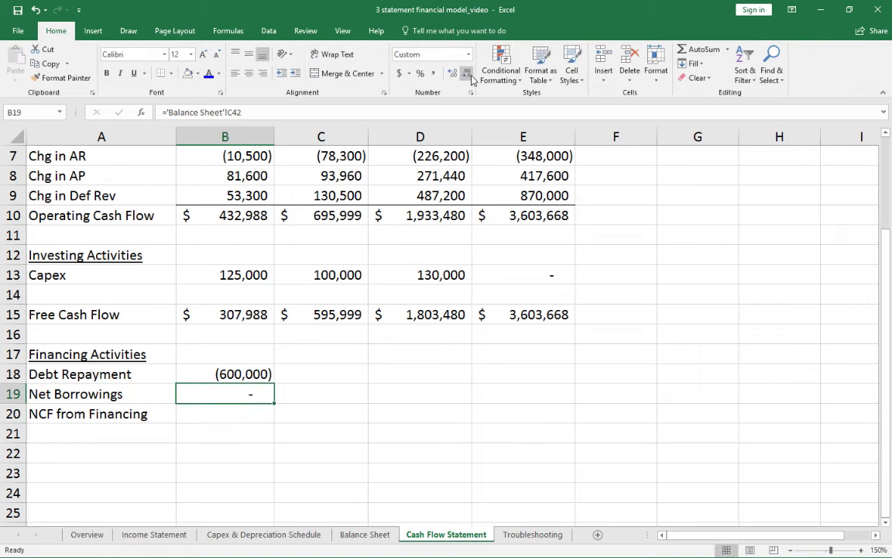
key("Up")
key("shift+Down")
key("ctrl+c")
key("shift+Right")
key("shift+Right")
key("shift+Right")
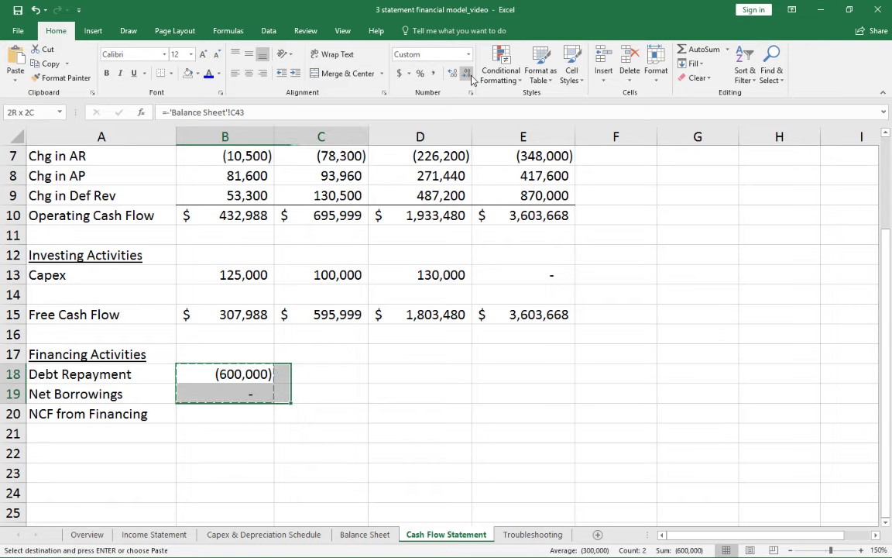
key("ctrl+v")
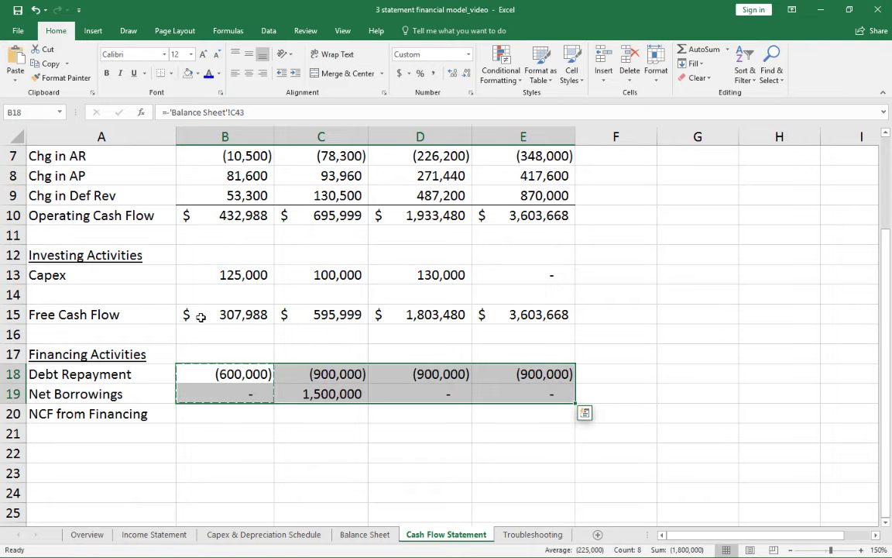
Step: Add a top border across B20:E20 and total Year 1 NCF from Financing in B20 with =SUM(B18:B19)
left_click(208, 414)
type("=")
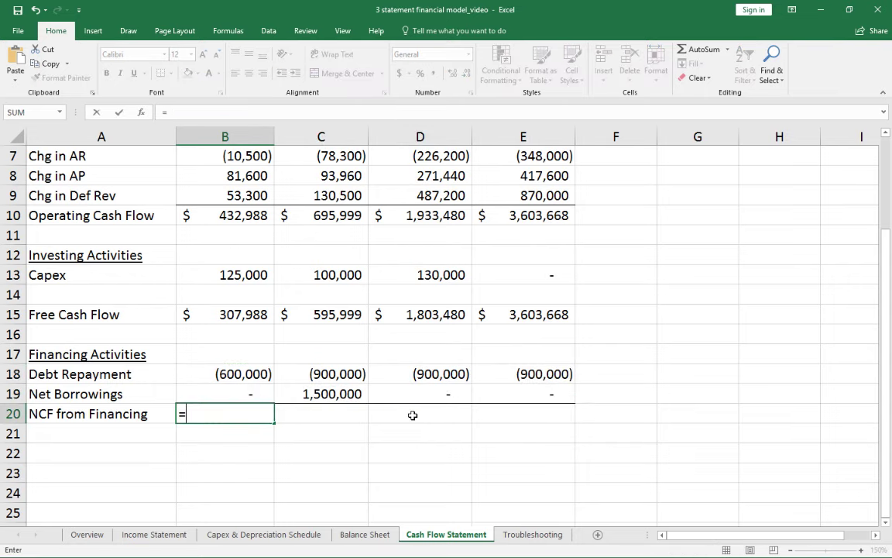
type("sum(")
key("Up")
key("shift+Up")
key("Return")
key("Up")
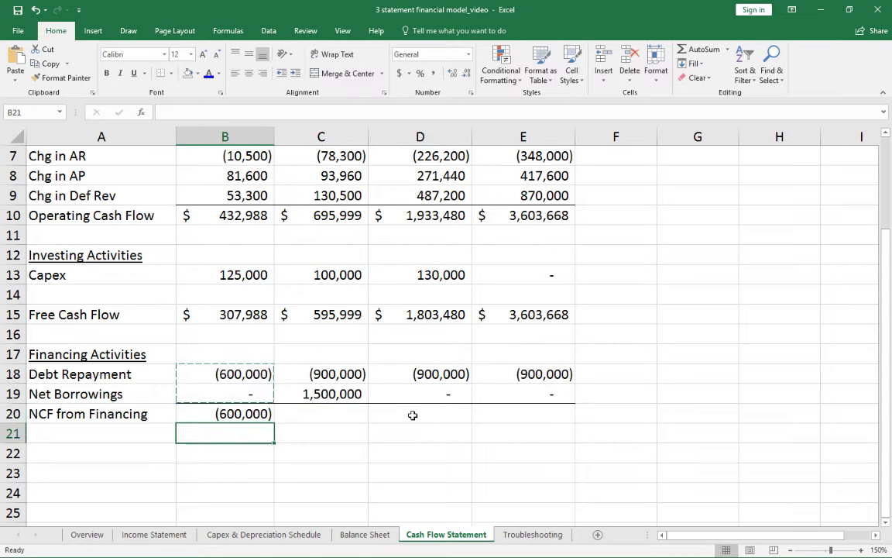
Step: Copy the Year 1 NCF from Financing total across to Years 2–4 in C20:E20
key("ctrl+c")
key("Right")
key("ctrl+v")
key("Right")
key("ctrl+v")
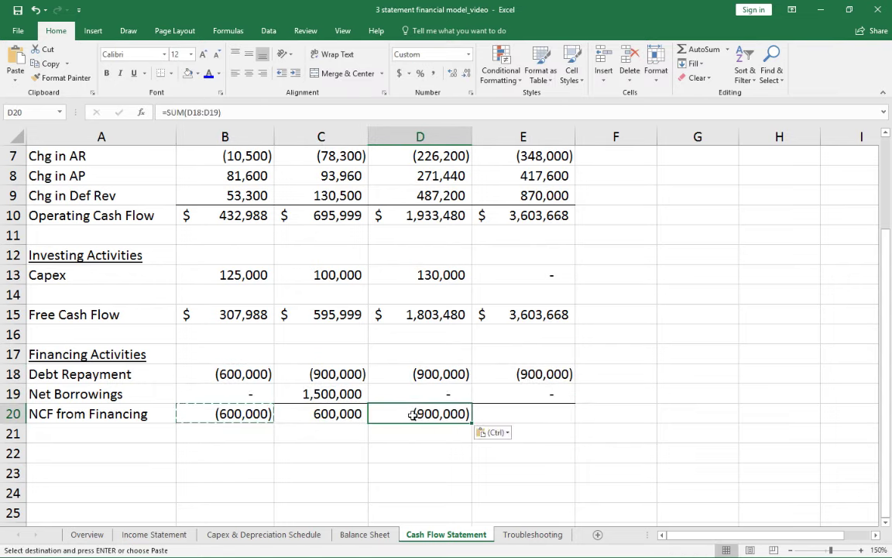
key("Right")
key("ctrl+v")
key("Escape")
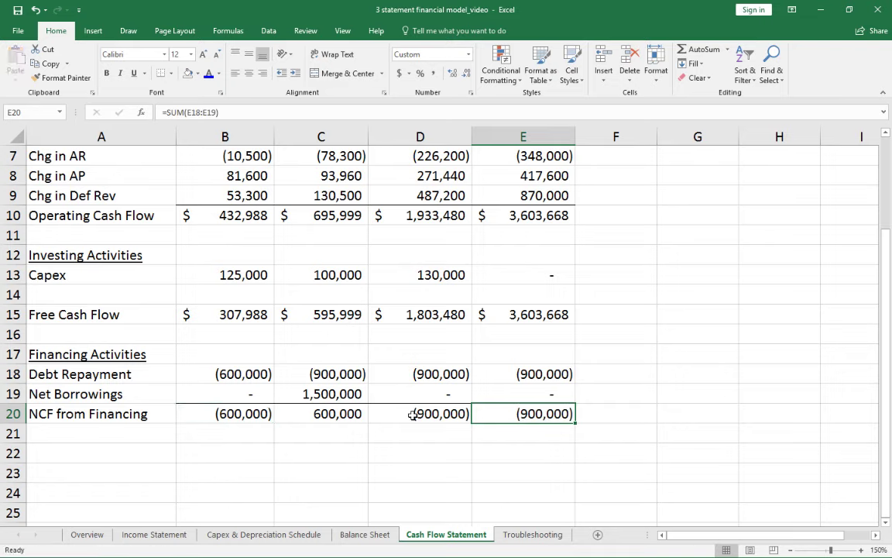
Step: Add the row label Net Cash Flow in A22 and make the whole of row 22 bold
left_click(351, 393)
left_click(256, 448)
left_click(72, 452)
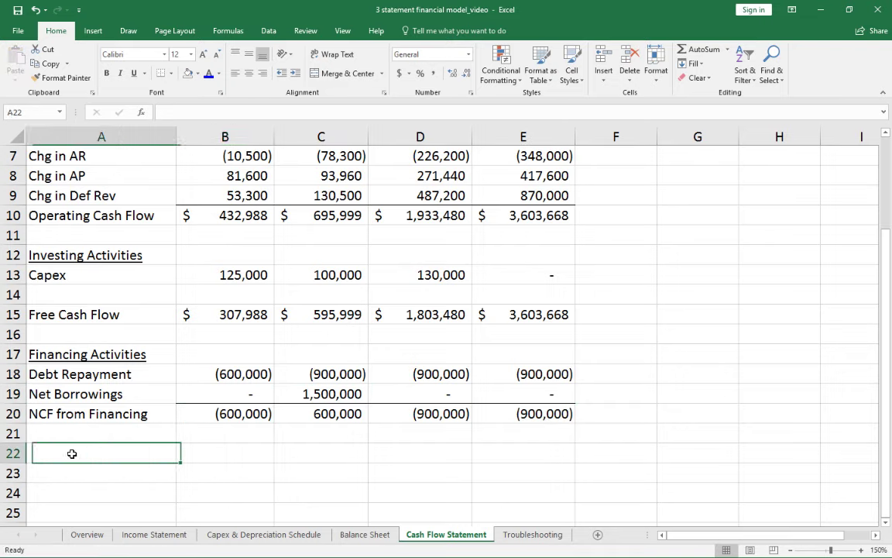
type("Net")
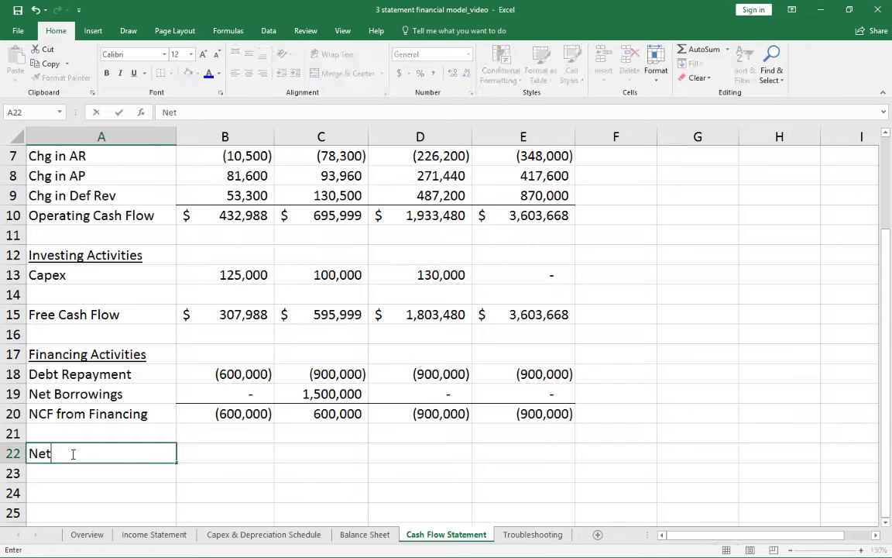
type(" Cash Flow")
key("Return")
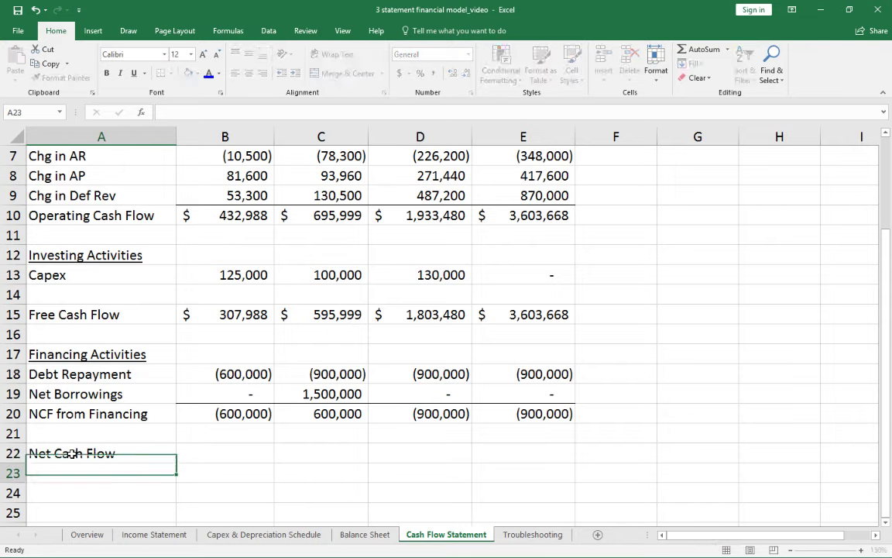
left_click(72, 455)
key("shift+space")
type("b")
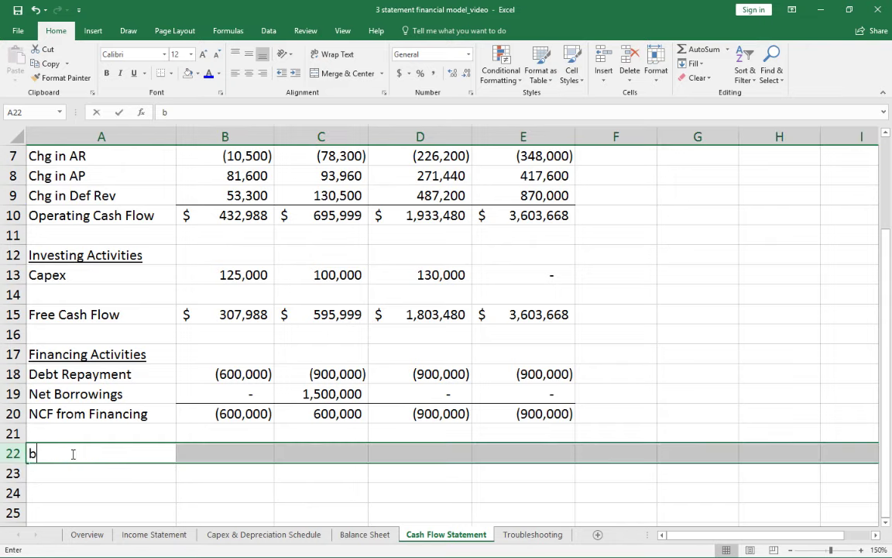
key("Escape")
key("ctrl+b")
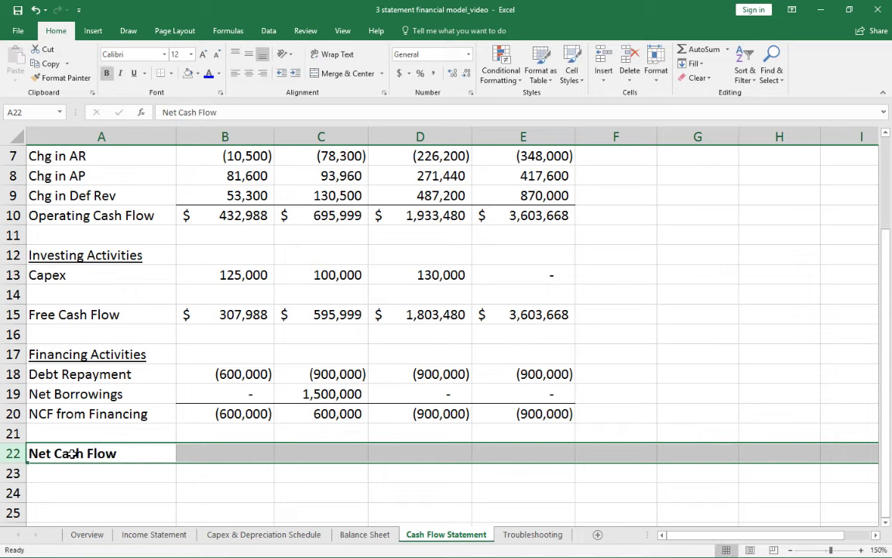
Step: Give B22 a top and double bottom border and calculate Year 1 Net Cash Flow there as =B15+B20
key("Right")
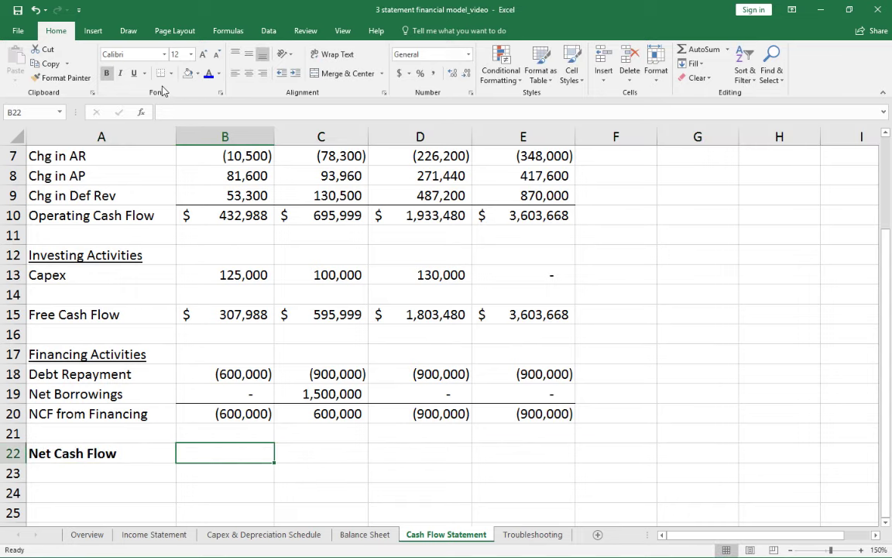
left_click(169, 75)
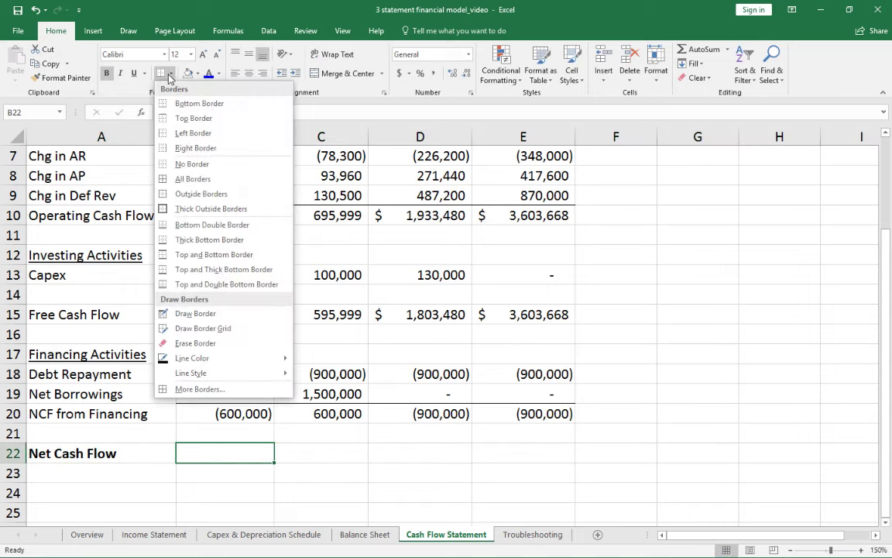
left_click(217, 294)
type("=")
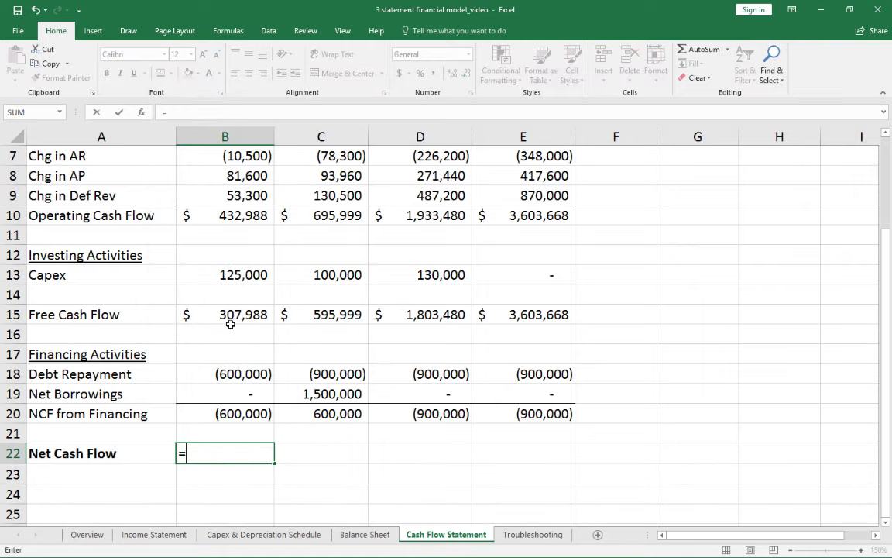
left_click(232, 318)
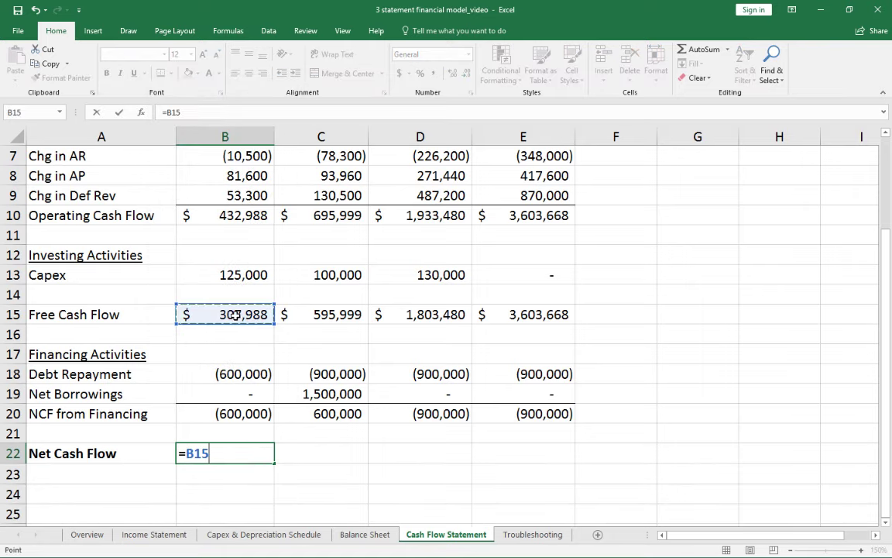
type("+")
left_click(226, 413)
key("Return")
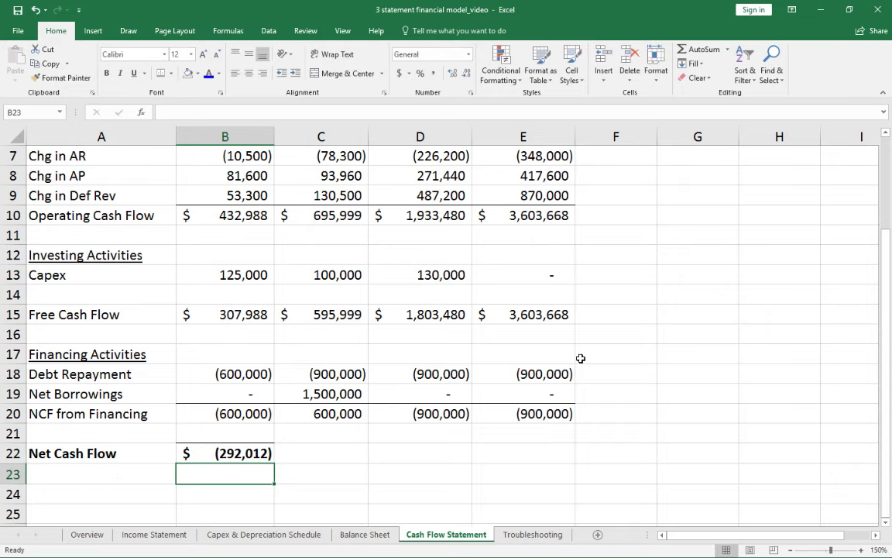
Step: Copy the Year 1 Net Cash Flow formula and its formatting across to Years 2–4 in C22:E22
key("Up")
key("ctrl+c")
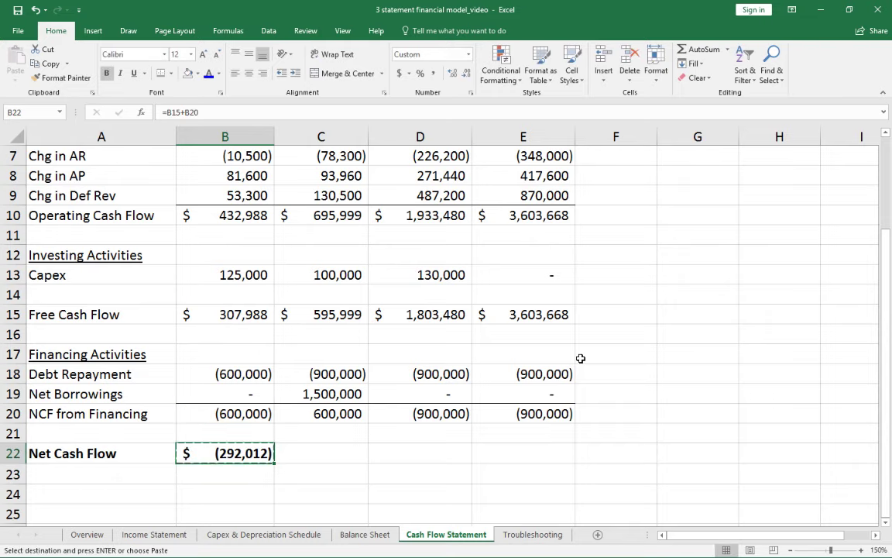
key("Right")
key("ctrl+v")
key("Right")
key("ctrl+v")
key("Right")
key("ctrl+v")
key("Escape")
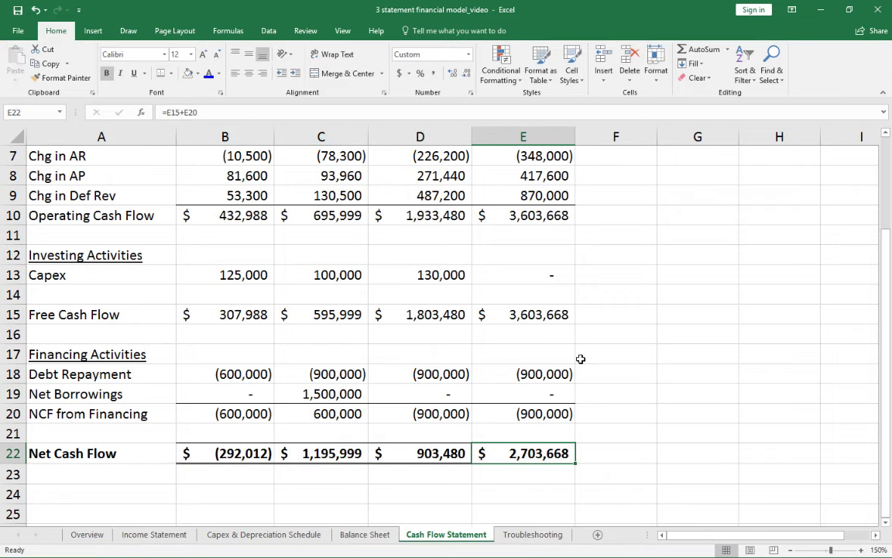
key("Left")
key("Left")
key("Left")
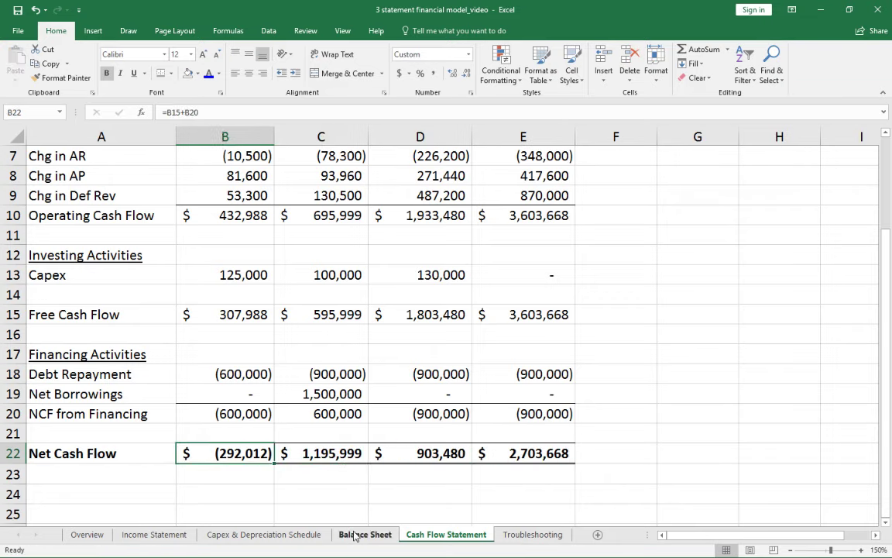
Step: Freeze the panes of the Cash Flow Statement sheet at cell B2, keeping the year headings and row labels in view
left_click_drag(232, 455, 488, 458)
scroll(487, 459, "up", 2)
left_click(204, 178)
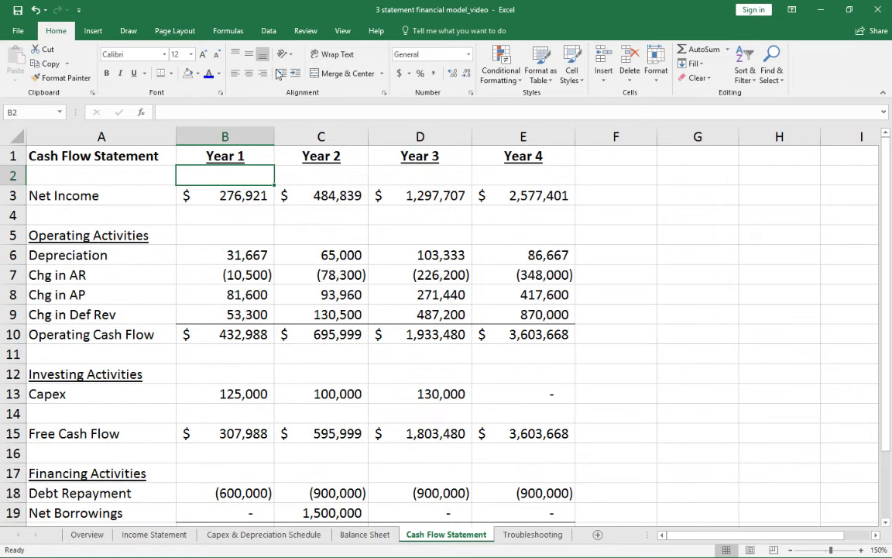
left_click(342, 30)
left_click(400, 72)
left_click(433, 97)
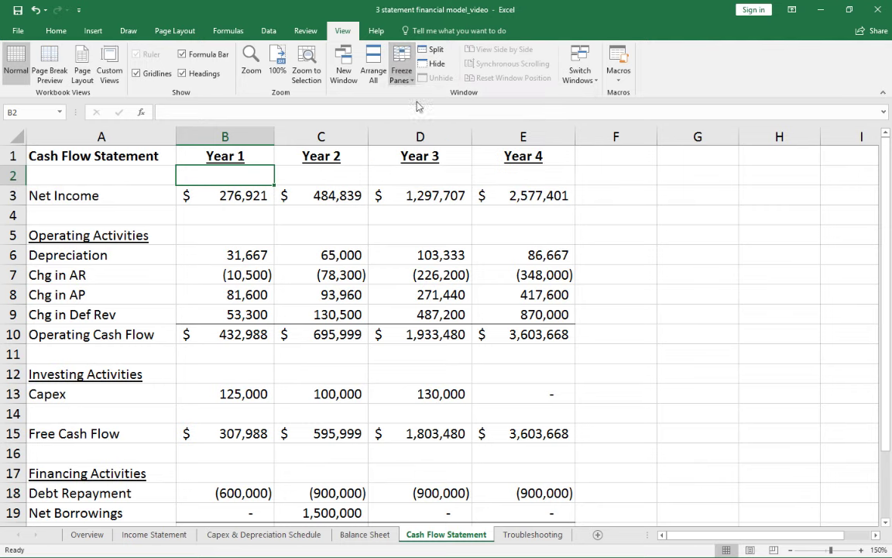
left_click(260, 354)
scroll(259, 363, "down", 3)
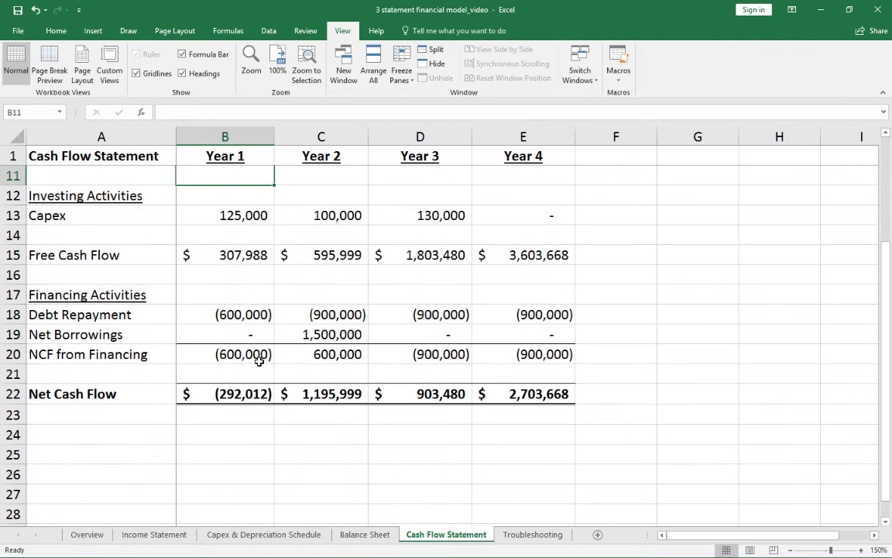
Step: Calculate Year 1 Cash in C5 of the Balance Sheet as prior cash plus Year 1 Net Cash Flow, =B5+'Cash Flow Statement'!B22
left_click(364, 535)
scroll(299, 266, "up", 8)
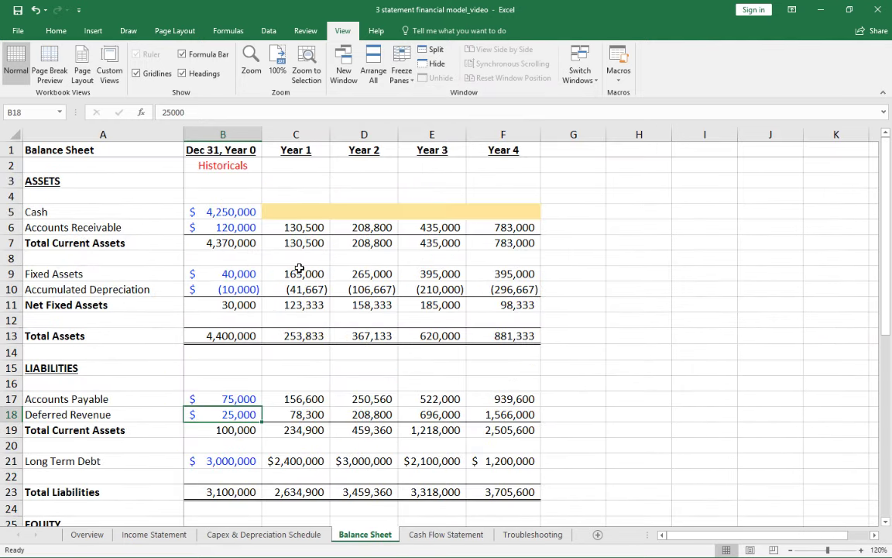
left_click(286, 210)
type("=")
key("Left")
type("+")
left_click(430, 533)
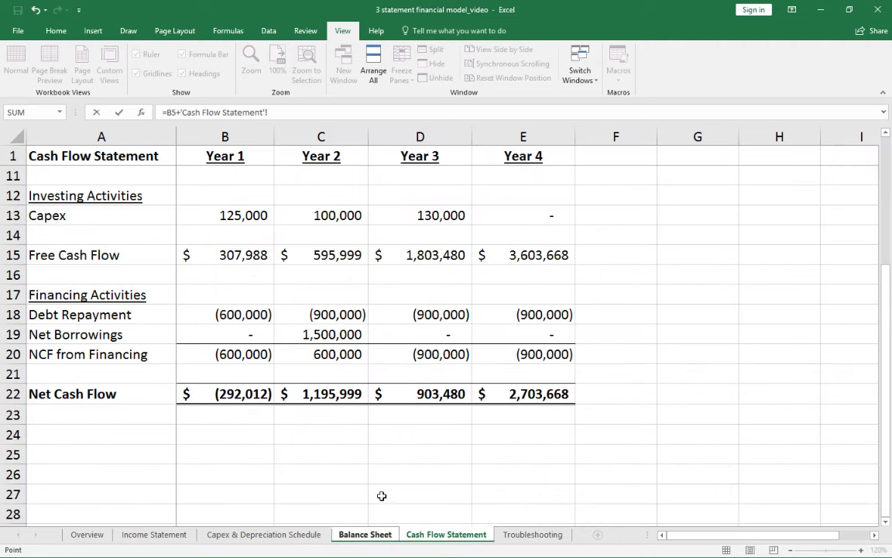
left_click(242, 395)
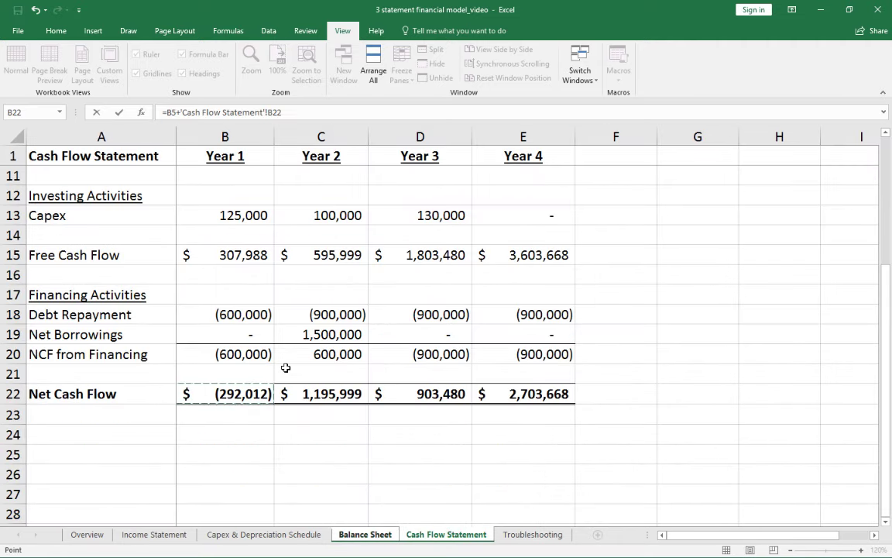
key("Return")
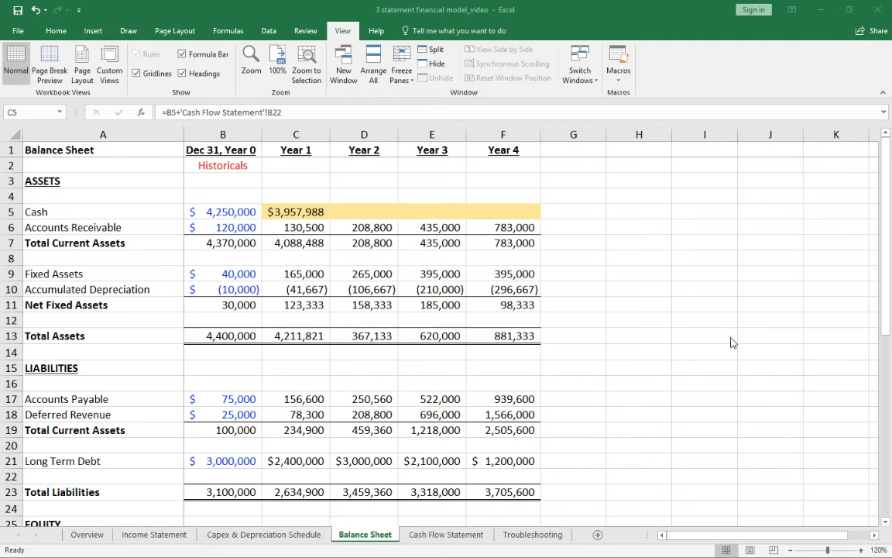
Step: Review the Year 1 Balance Check in C33, and copy the Year 1 Cash formula across to Years 2–4 in D5:F5
left_click(299, 217)
scroll(302, 220, "down", 5)
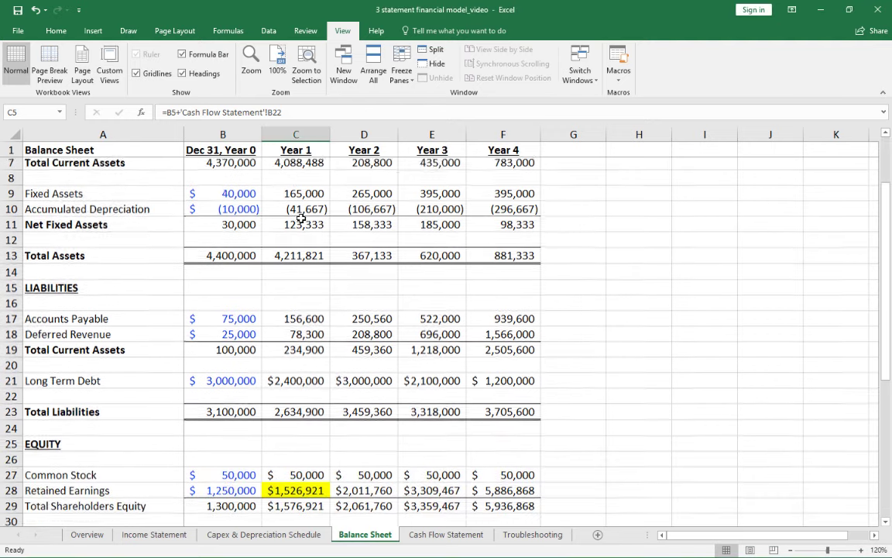
left_click(302, 413)
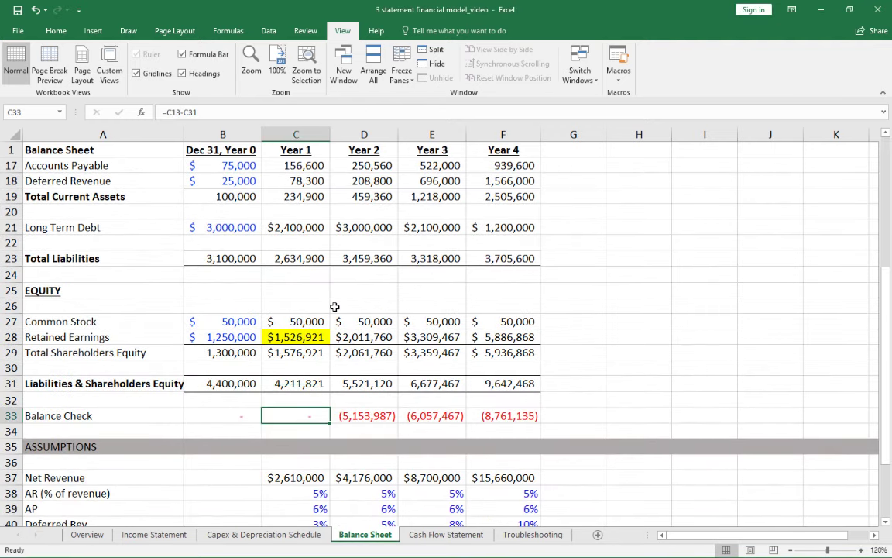
scroll(334, 306, "up", 5)
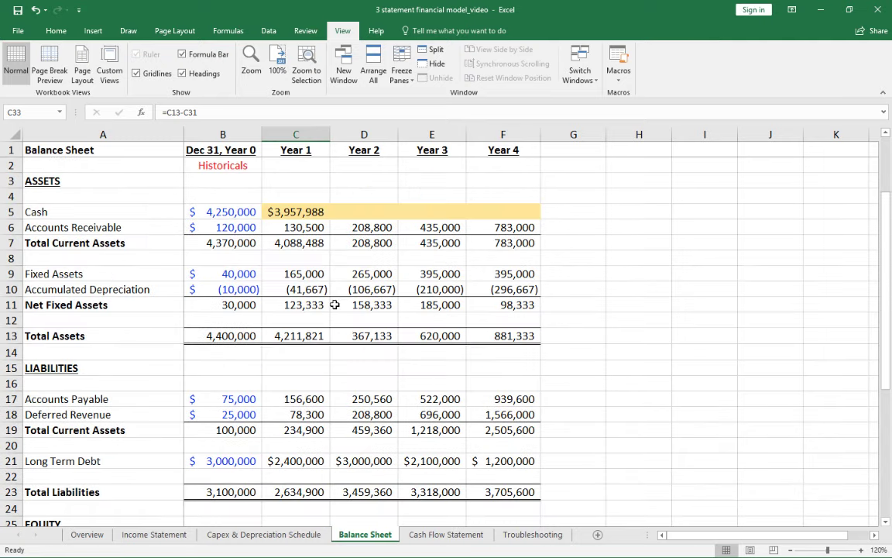
left_click(296, 206)
key("ctrl+c")
key("shift+Right")
key("shift+Right")
key("shift+Right")
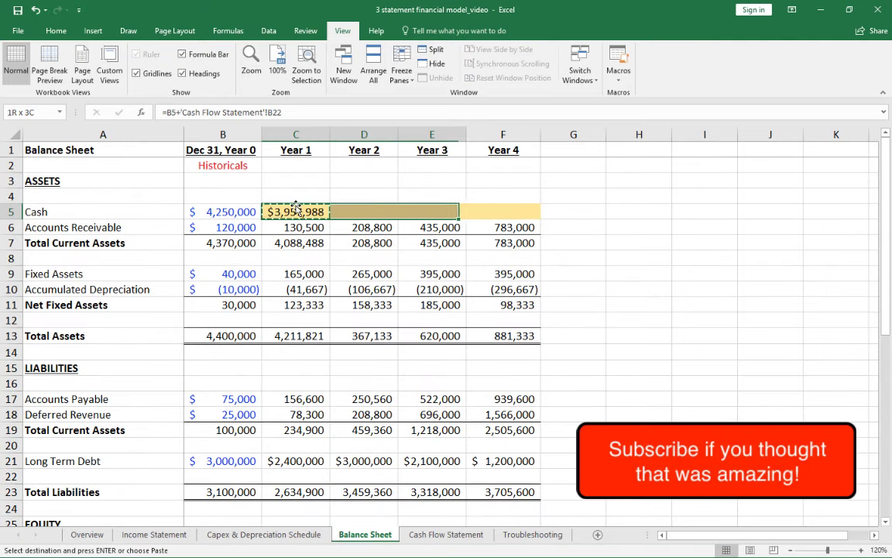
key("ctrl+v")
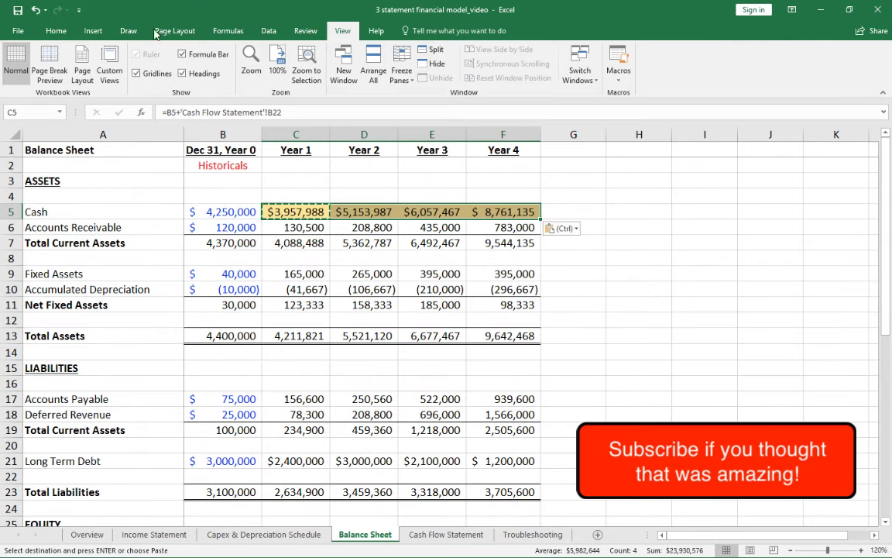
Step: Remove the fill color from the projected Cash cells C5:F5 and review the Balance Check row for all years
left_click(57, 31)
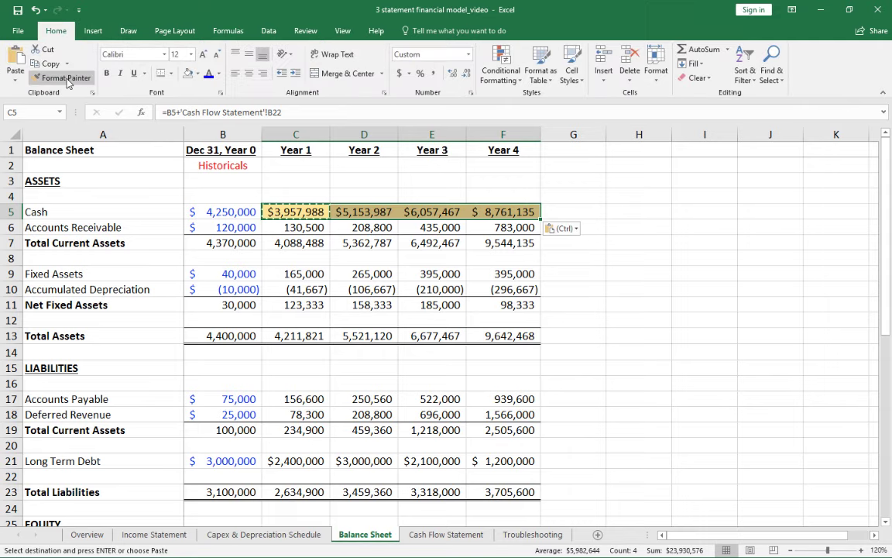
left_click(188, 73)
left_click(292, 243)
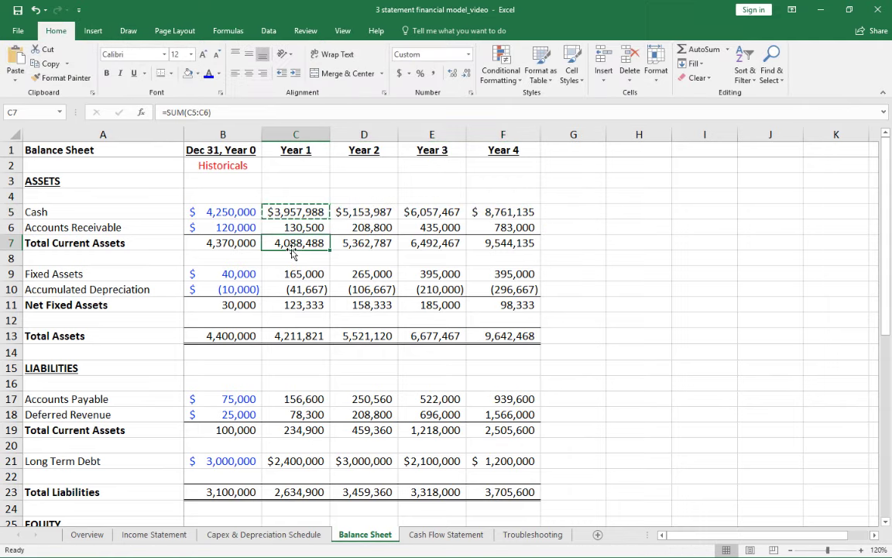
scroll(291, 248, "down", 4)
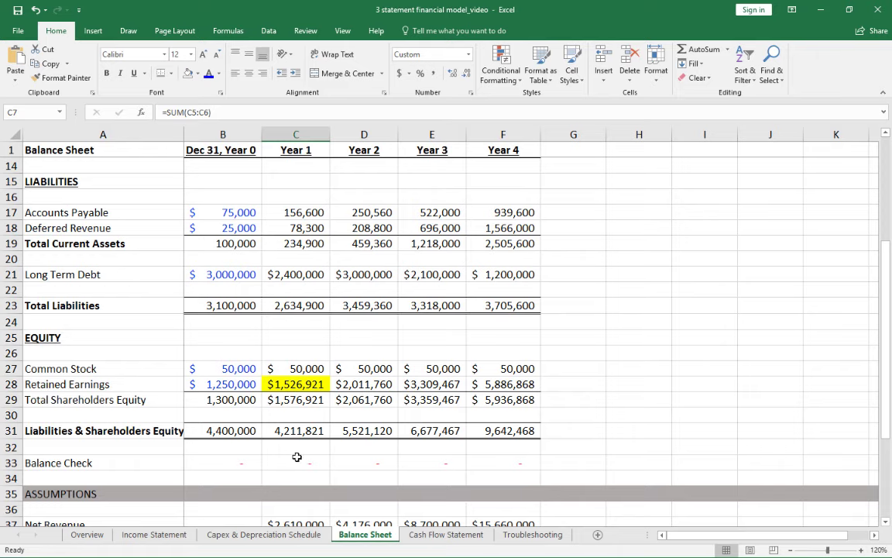
Step: Review the Balance Check against Total Assets, Total Liabilities and Liabilities & Shareholders Equity for the projected years on the Balance Sheet
left_click(301, 458)
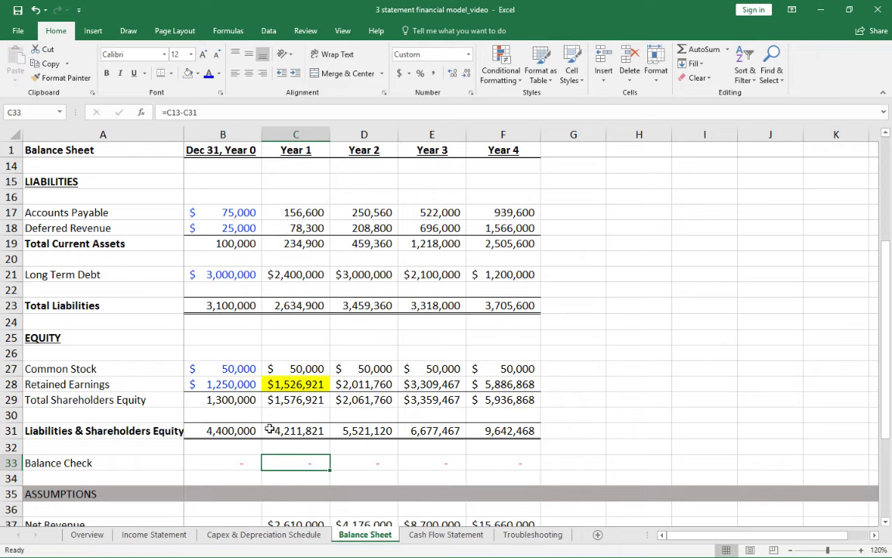
scroll(290, 422, "up", 2)
left_click(341, 244)
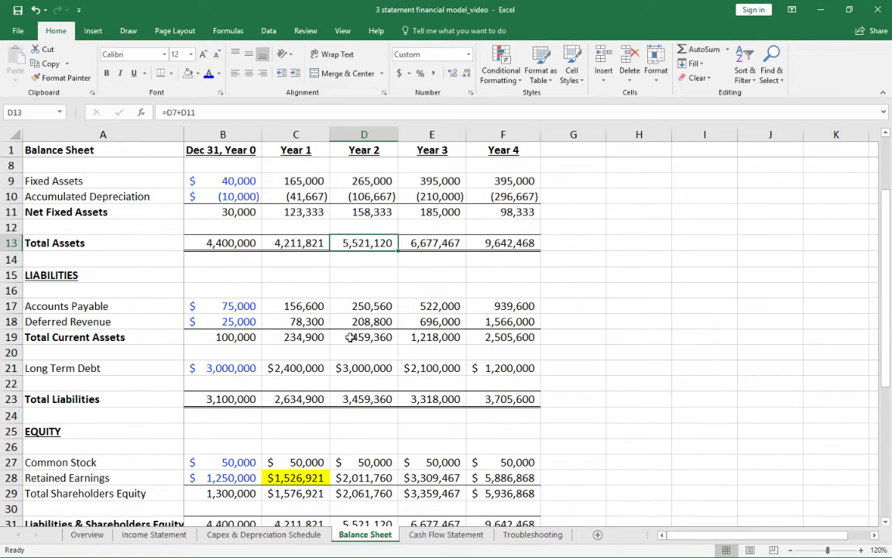
scroll(350, 335, "down", 1)
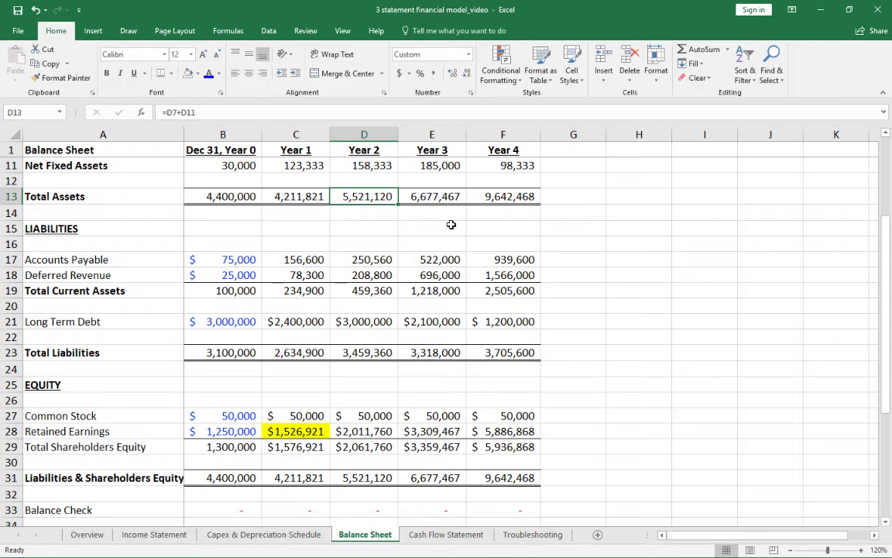
left_click(300, 353)
left_click(291, 372)
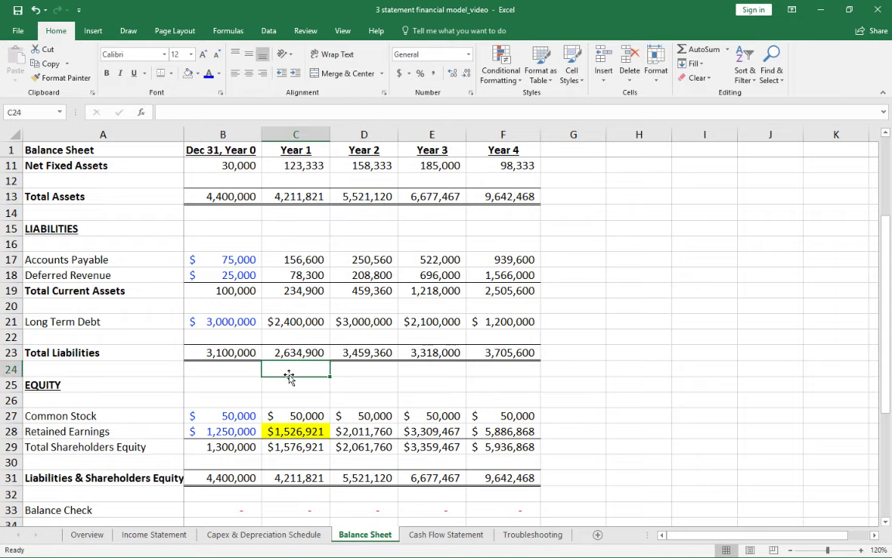
scroll(286, 341, "down", 1)
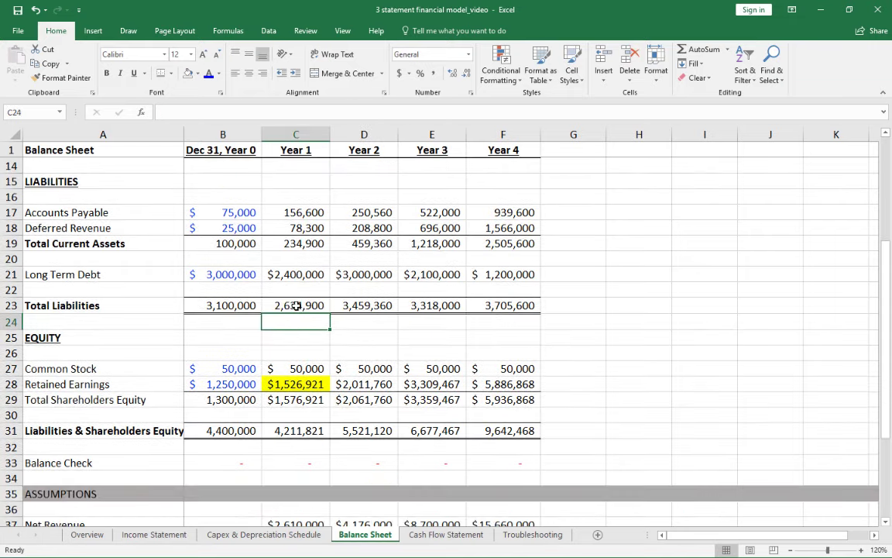
scroll(297, 306, "up", 1)
scroll(298, 306, "up", 1)
Step: Read the Troubleshooting sheet's checklist on why a balance sheet doesn't balance, going through the questions in rows 4 to 7
left_click(525, 535)
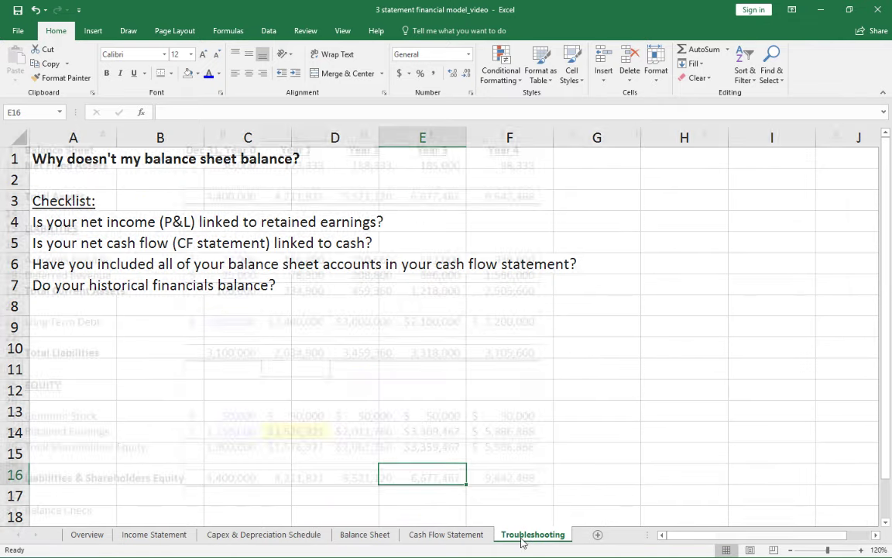
left_click(319, 334)
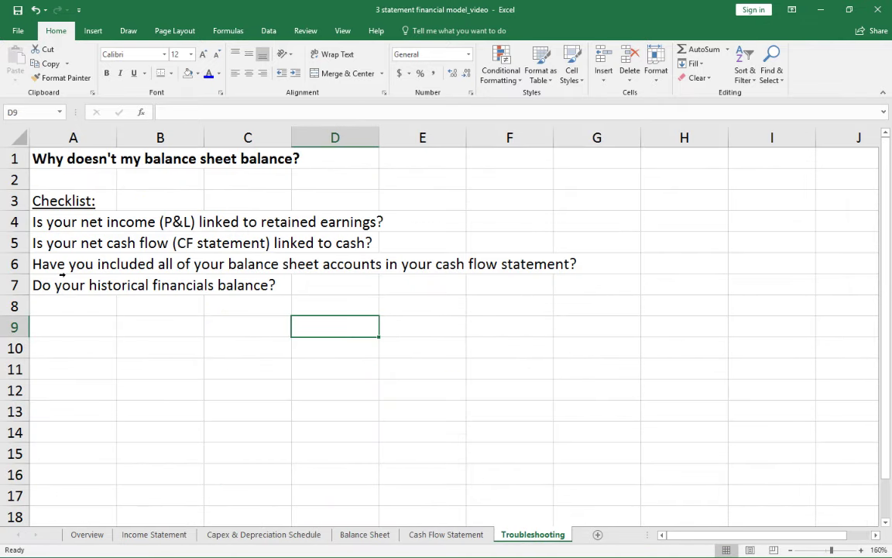
left_click(75, 163)
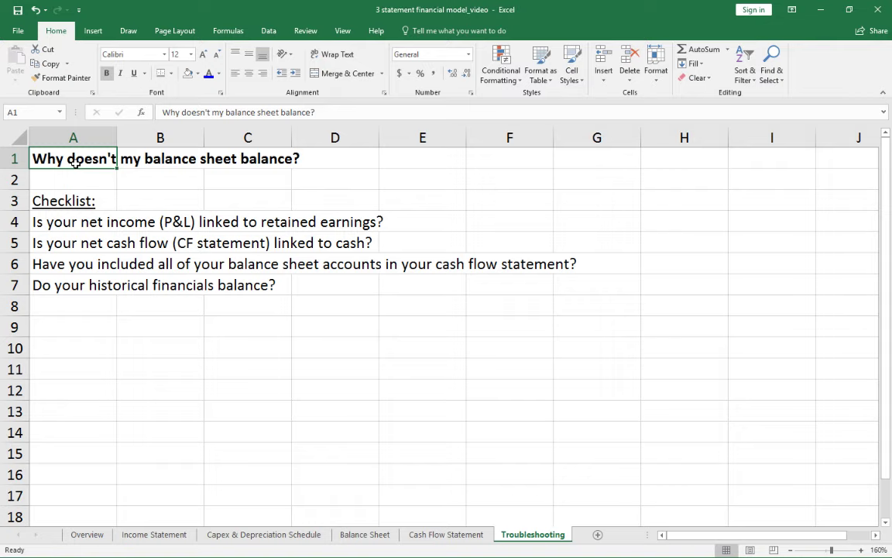
left_click(55, 203)
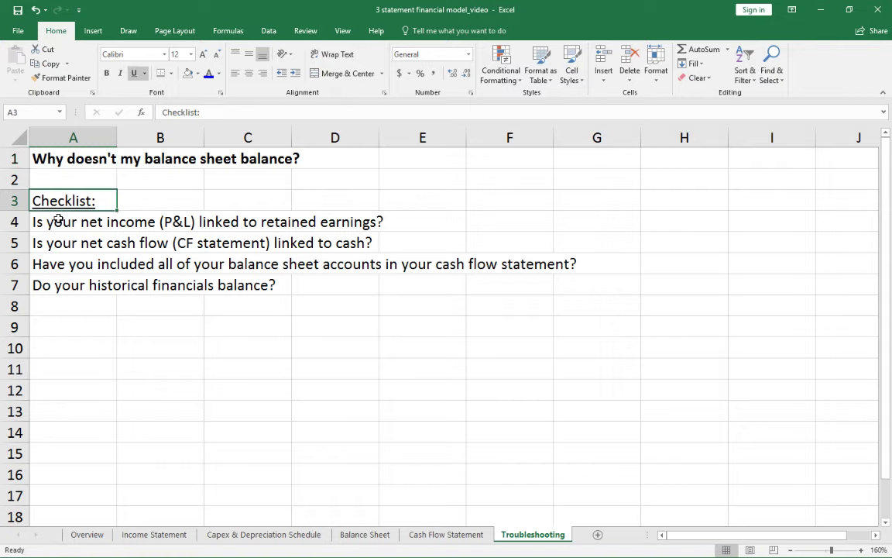
key("Down")
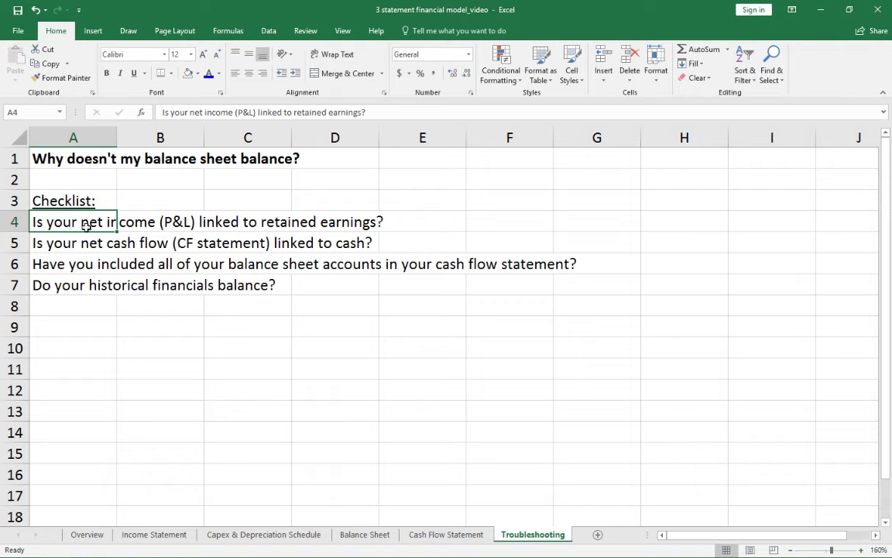
left_click_drag(305, 224, 47, 220)
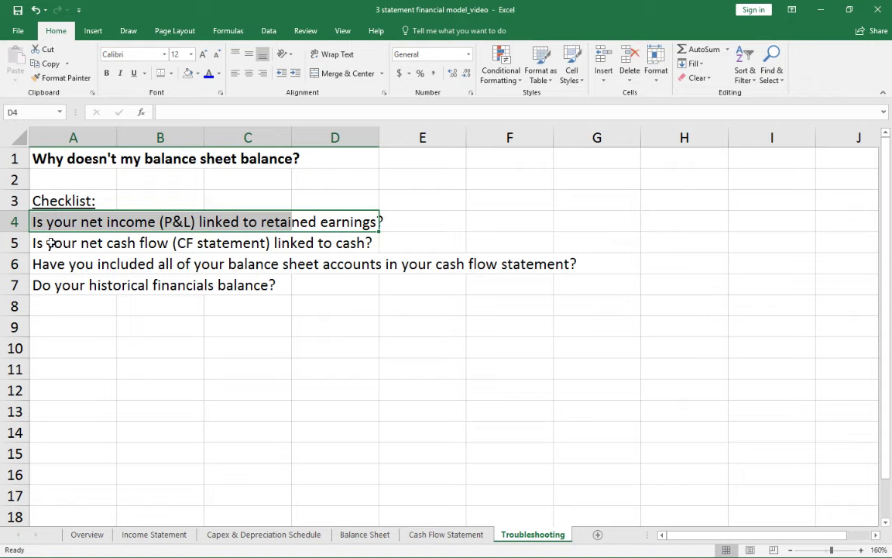
left_click_drag(53, 247, 374, 242)
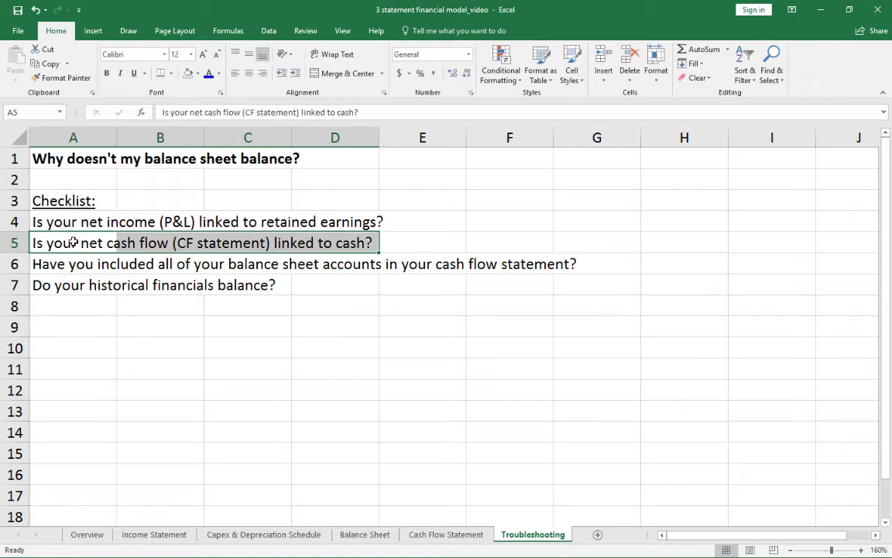
key("shift+space")
left_click_drag(53, 242, 342, 243)
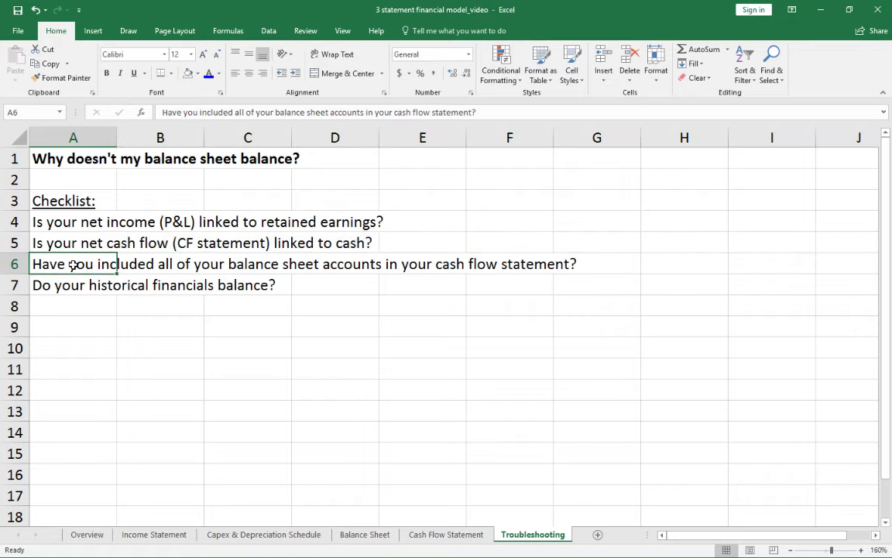
left_click_drag(72, 265, 508, 264)
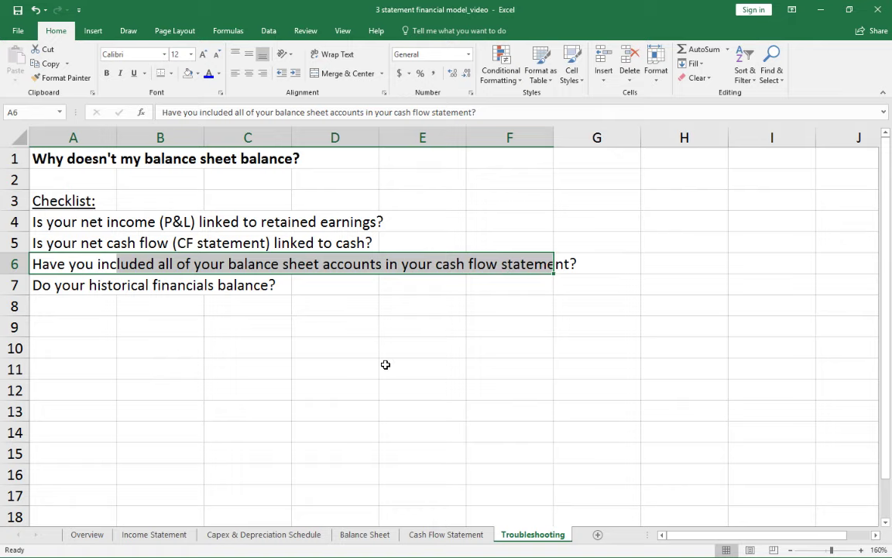
left_click_drag(74, 262, 505, 266)
left_click_drag(593, 261, 223, 284)
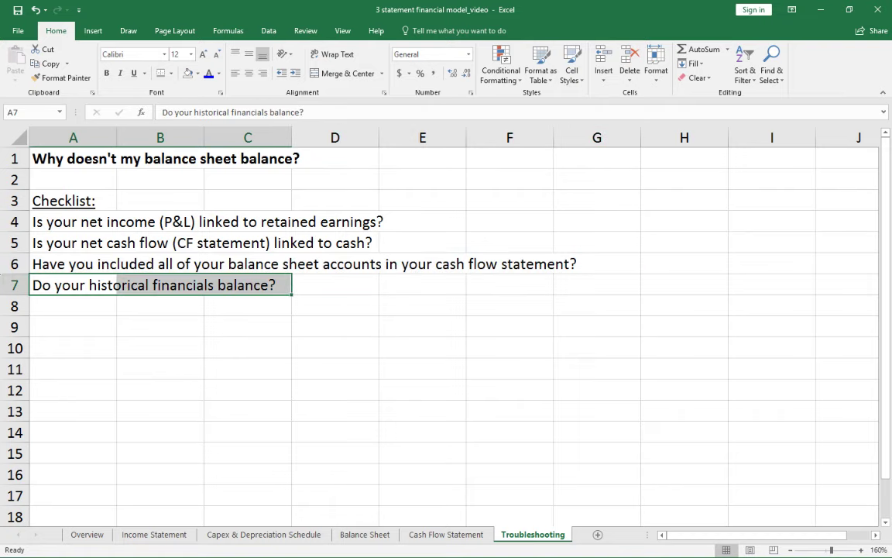
Step: Check on the Balance Sheet whether the historical Year 0 column balances, inspecting B31 and the Balance Check cells B33 and C33
left_click(360, 534)
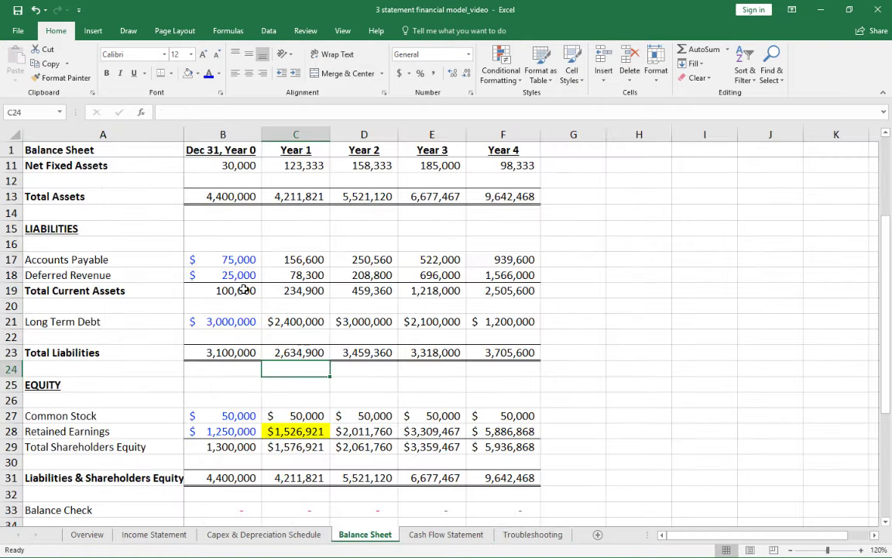
left_click(217, 275)
scroll(223, 332, "down", 4)
scroll(224, 332, "up", 1)
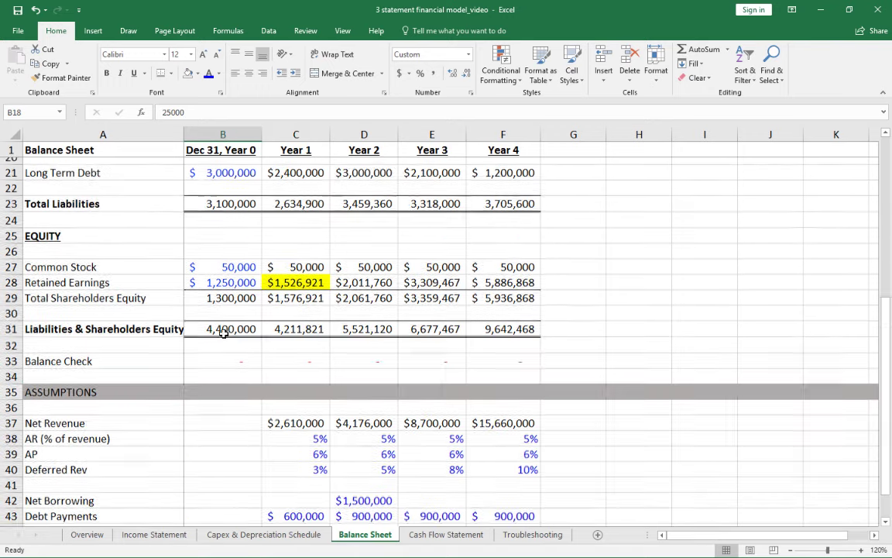
left_click(229, 337)
left_click(256, 367)
left_click(287, 369)
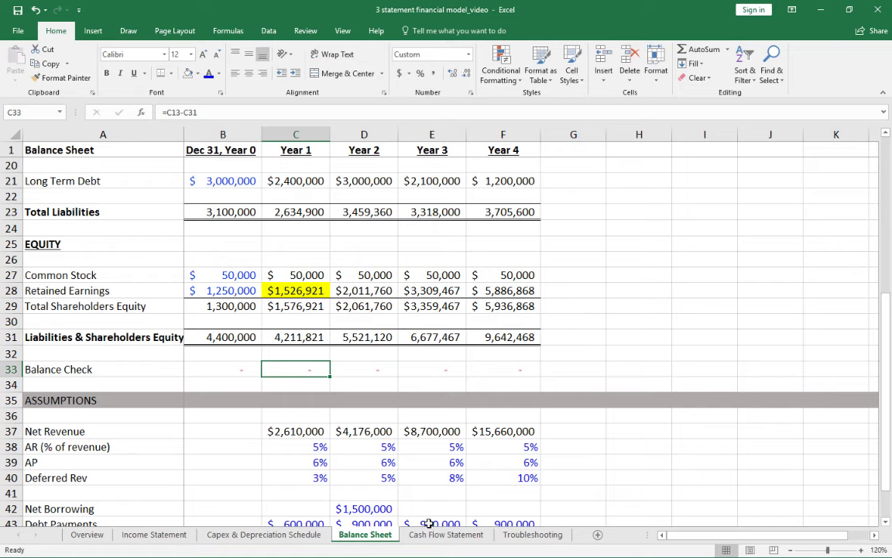
Step: Revisit the heading of the Troubleshooting checklist and return to the Balance Sheet
left_click(531, 535)
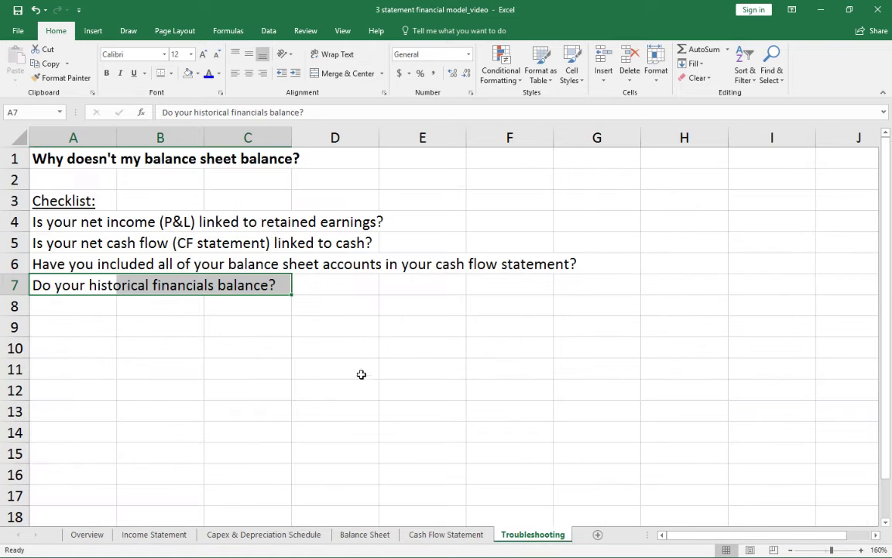
left_click(71, 159)
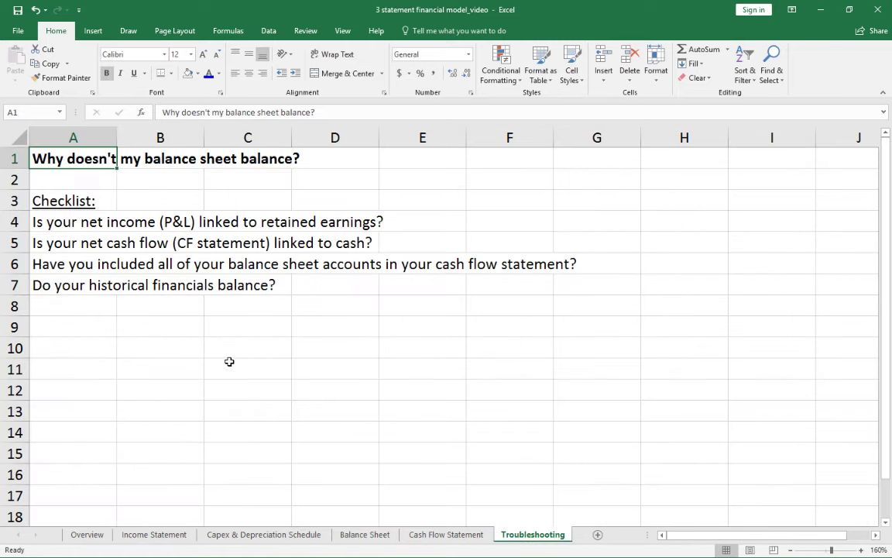
left_click(360, 536)
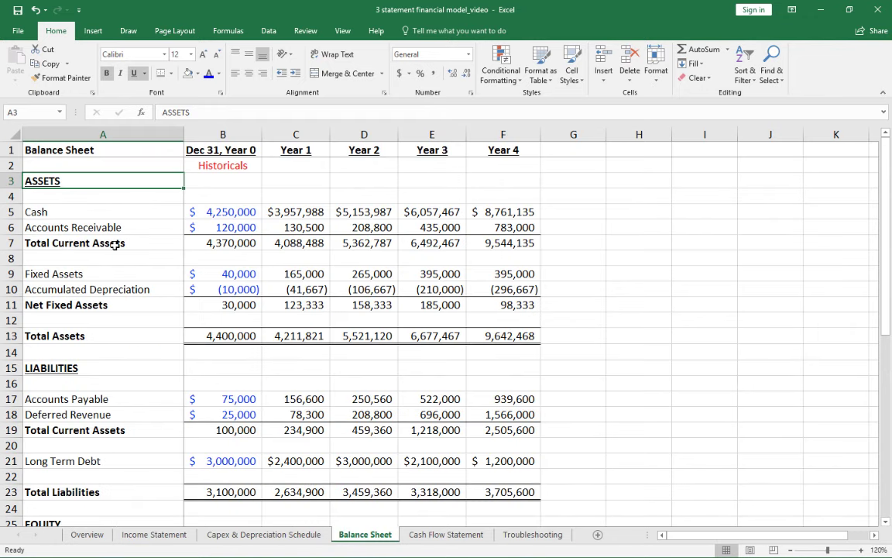